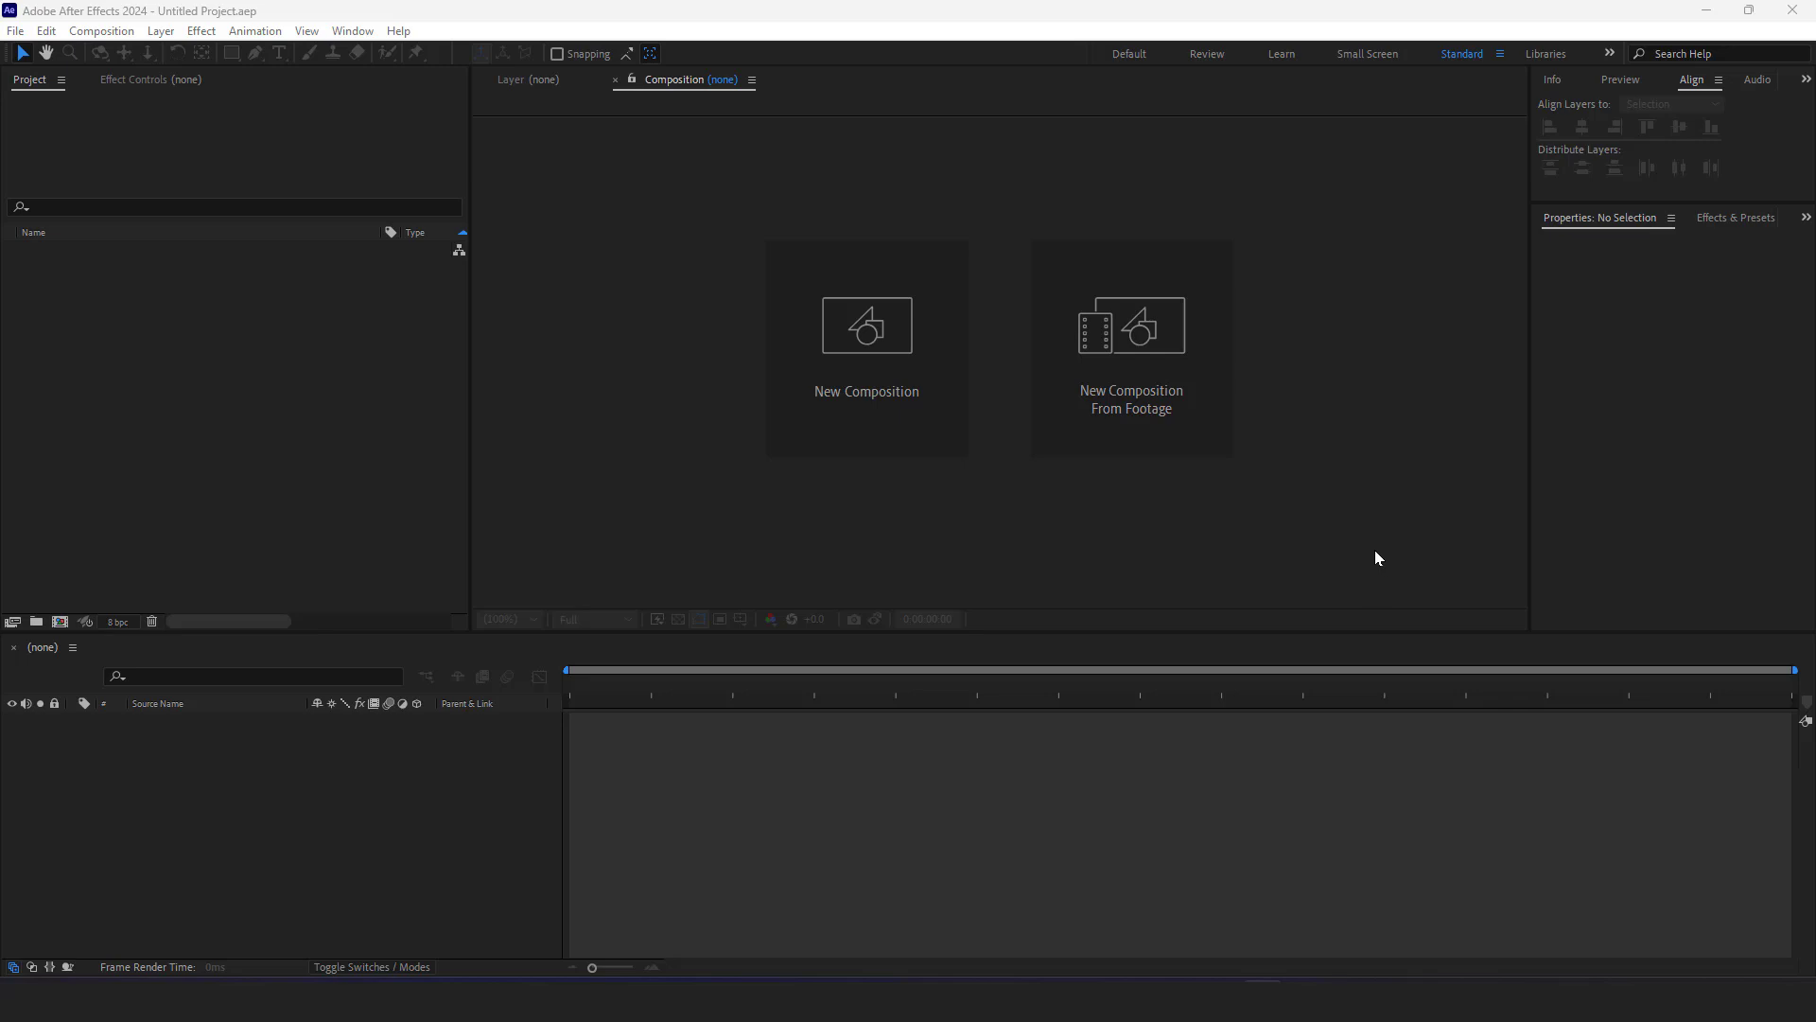
Create a new composition with the aspect ratio locked to 16:9, width 1280 px and duration 0:00:10:02
left_click(891, 389)
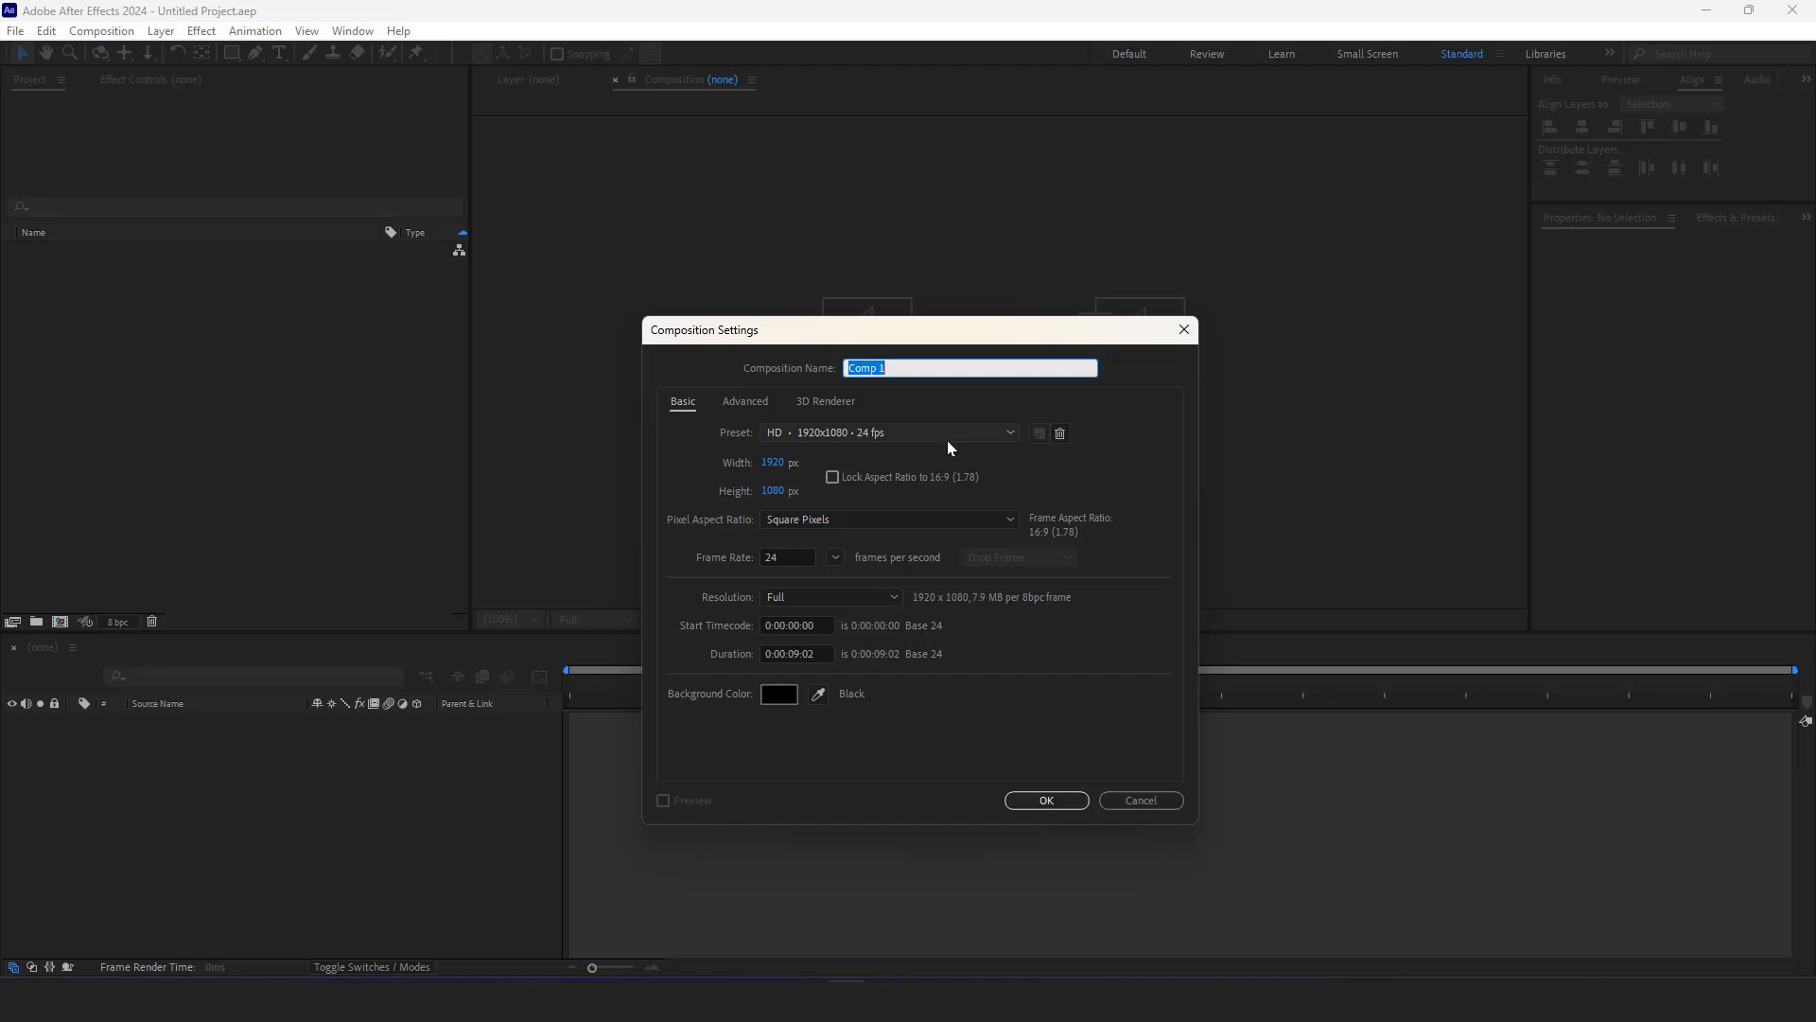
left_click(832, 476)
left_click(771, 463)
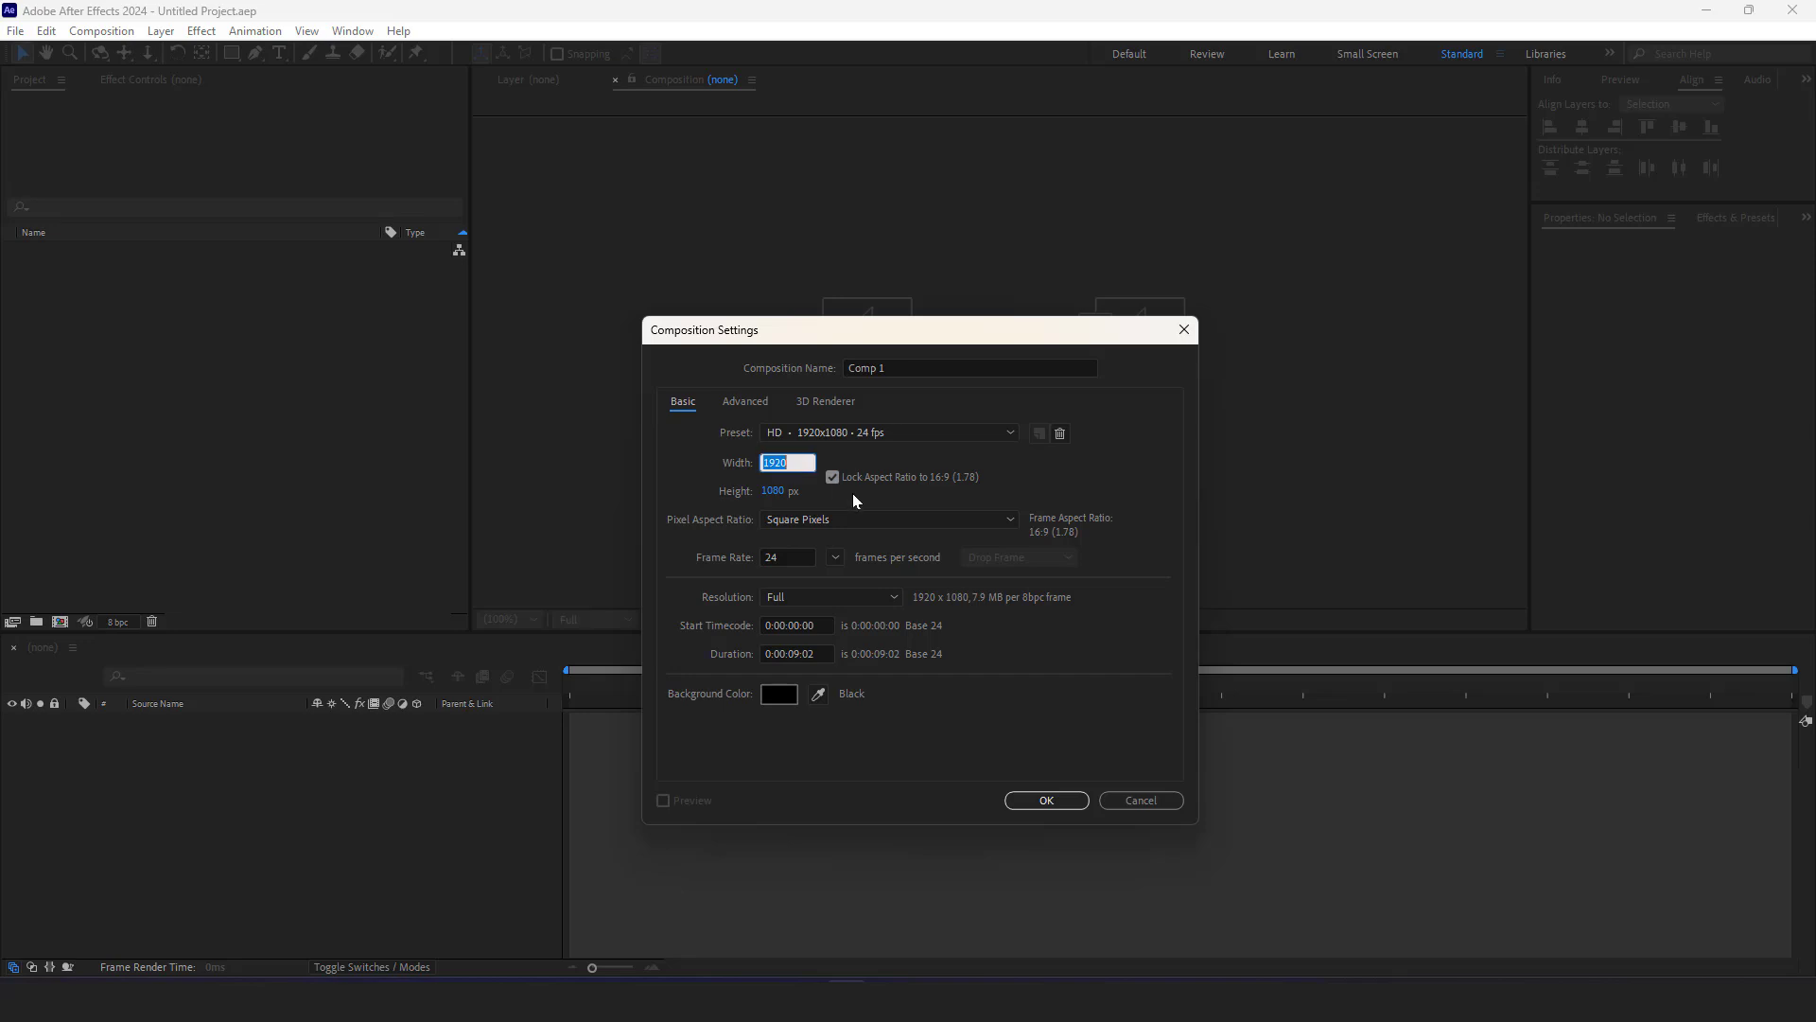
type("1280")
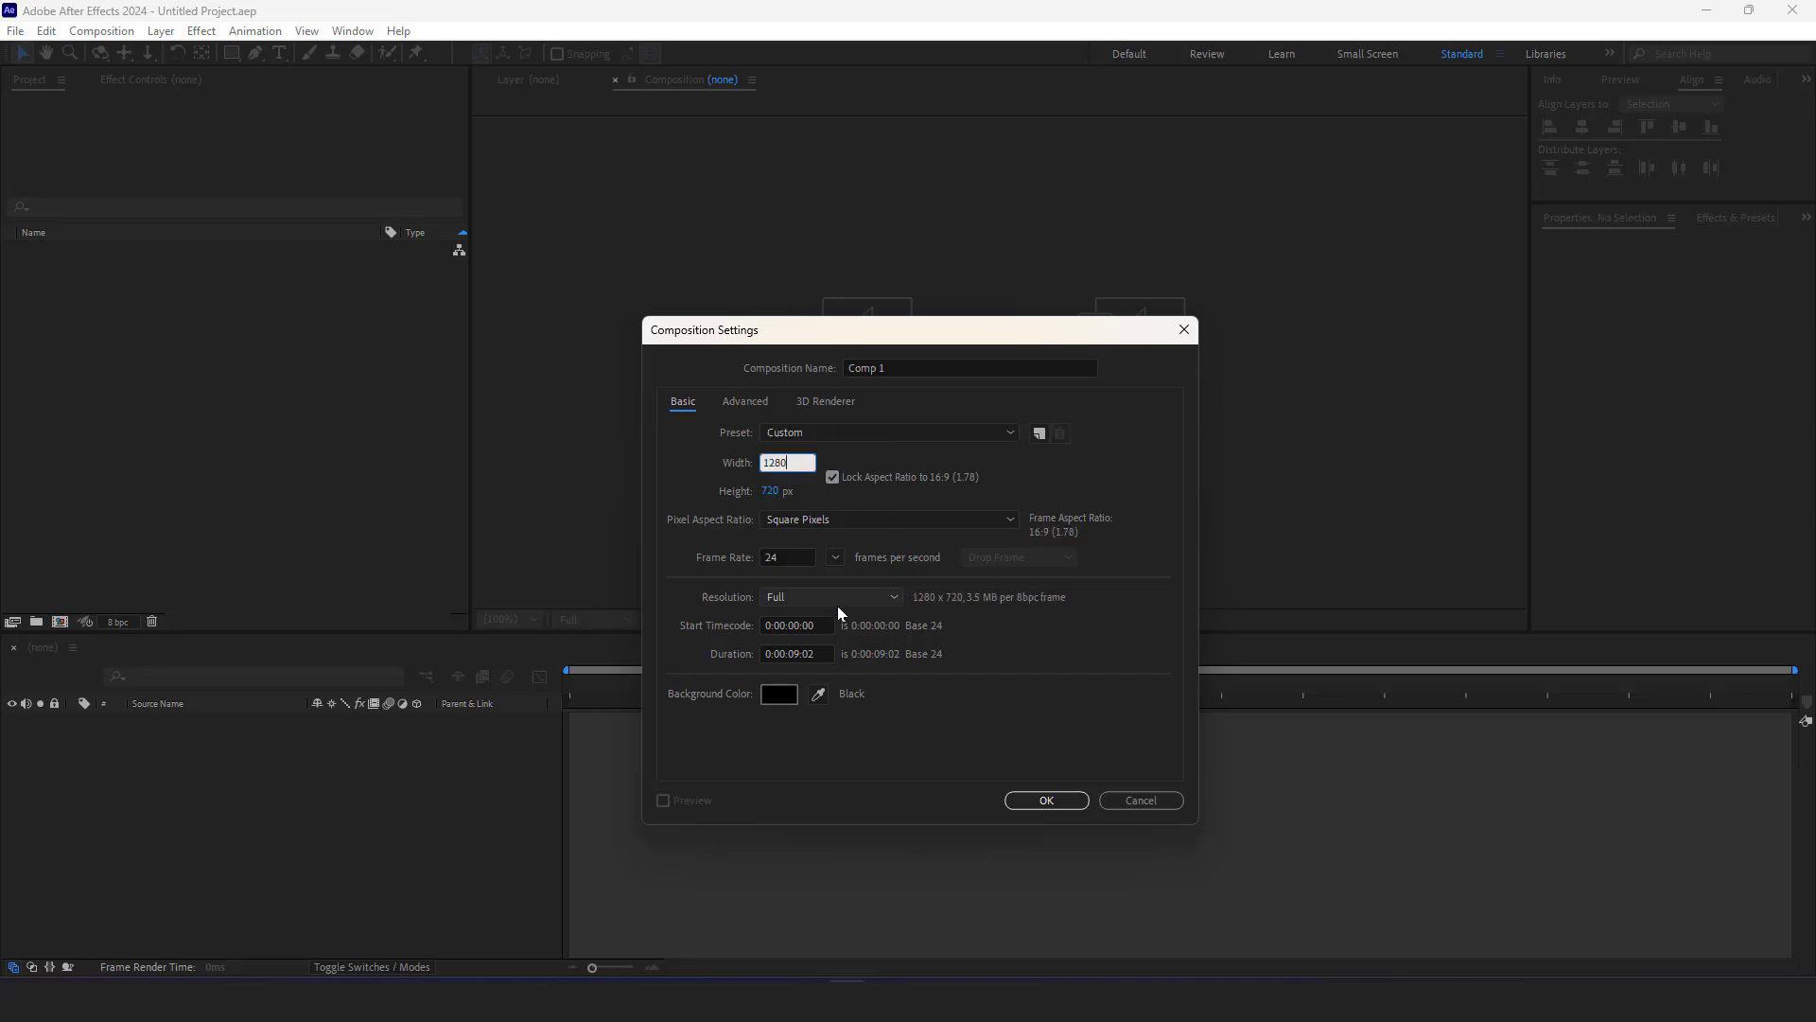
double_click(794, 653)
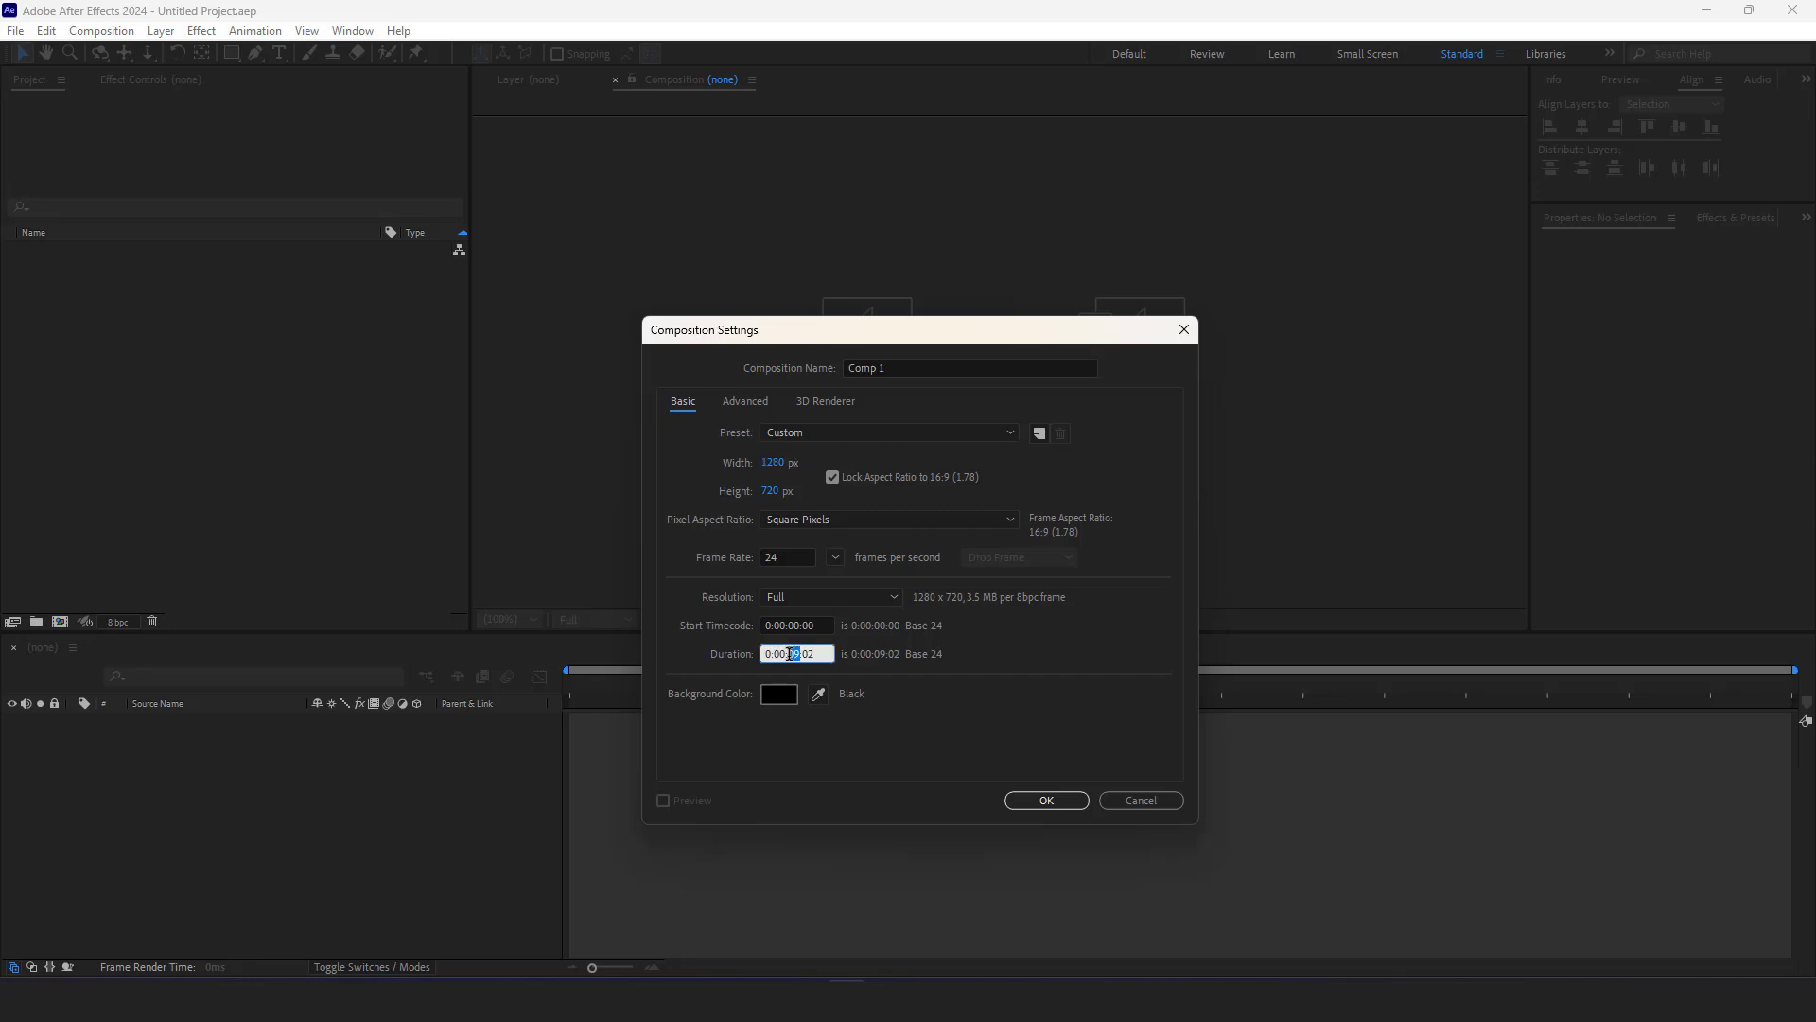
type("10")
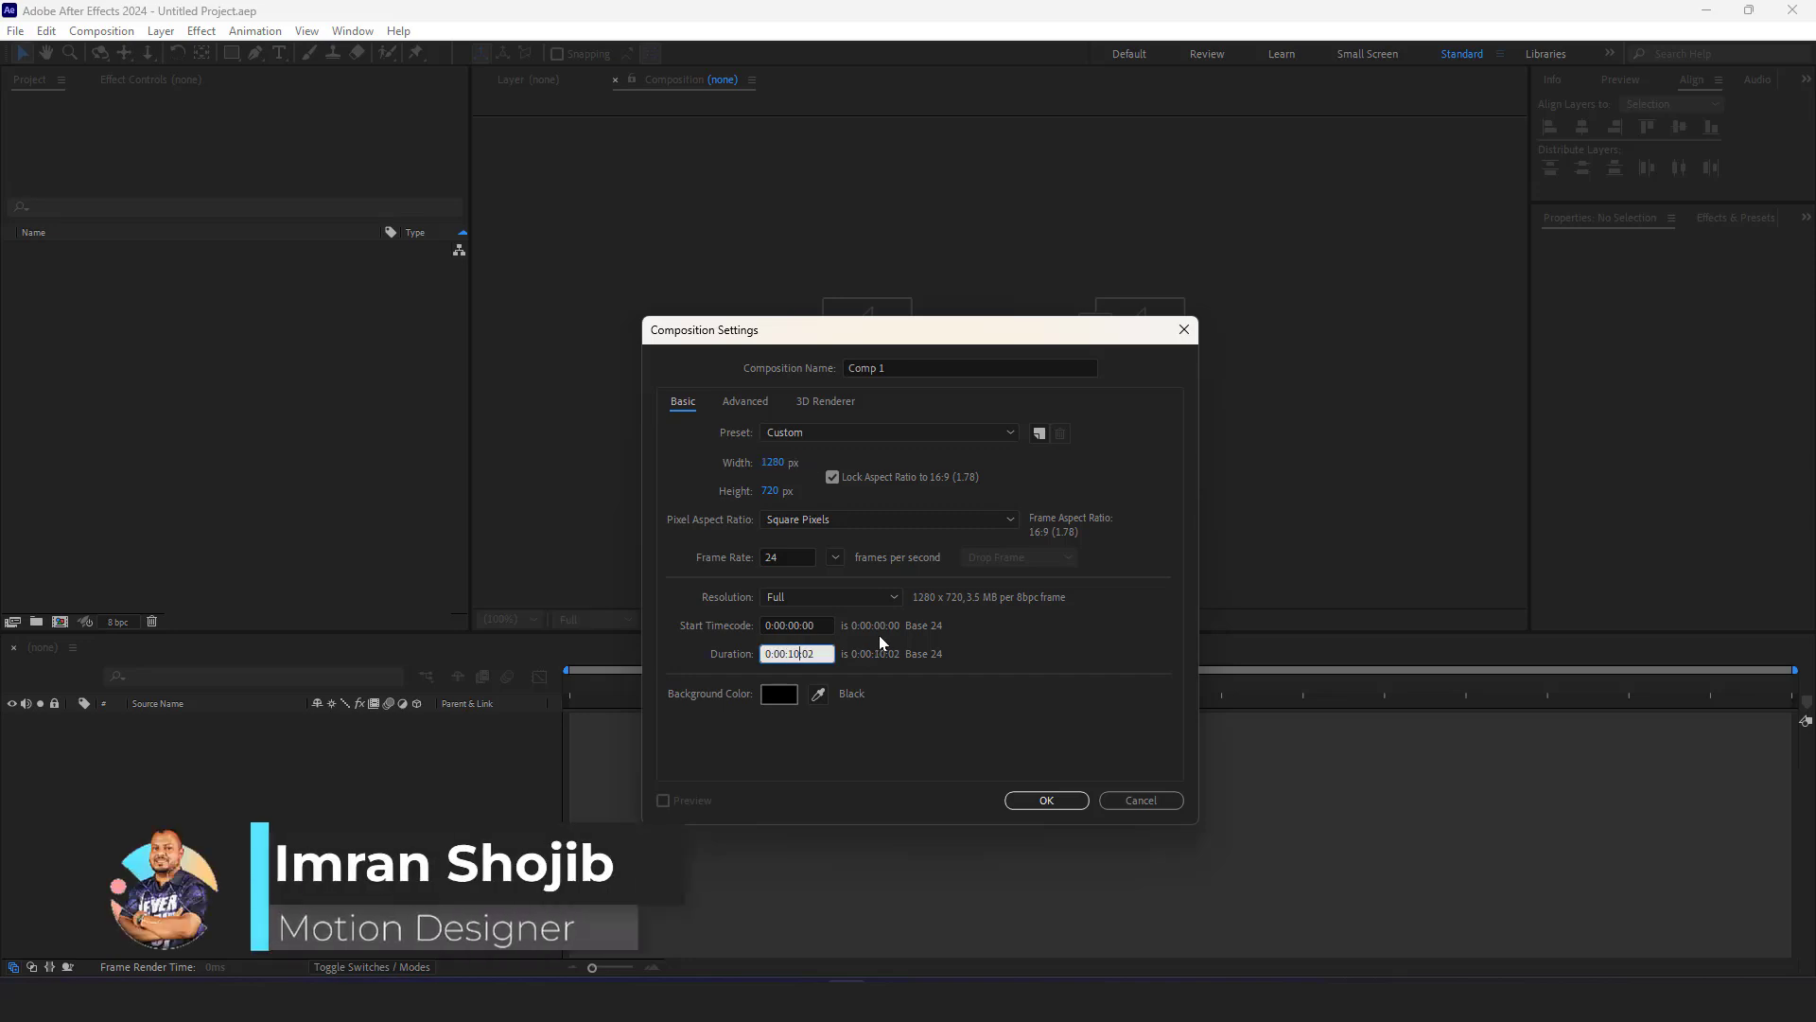
left_click(1011, 658)
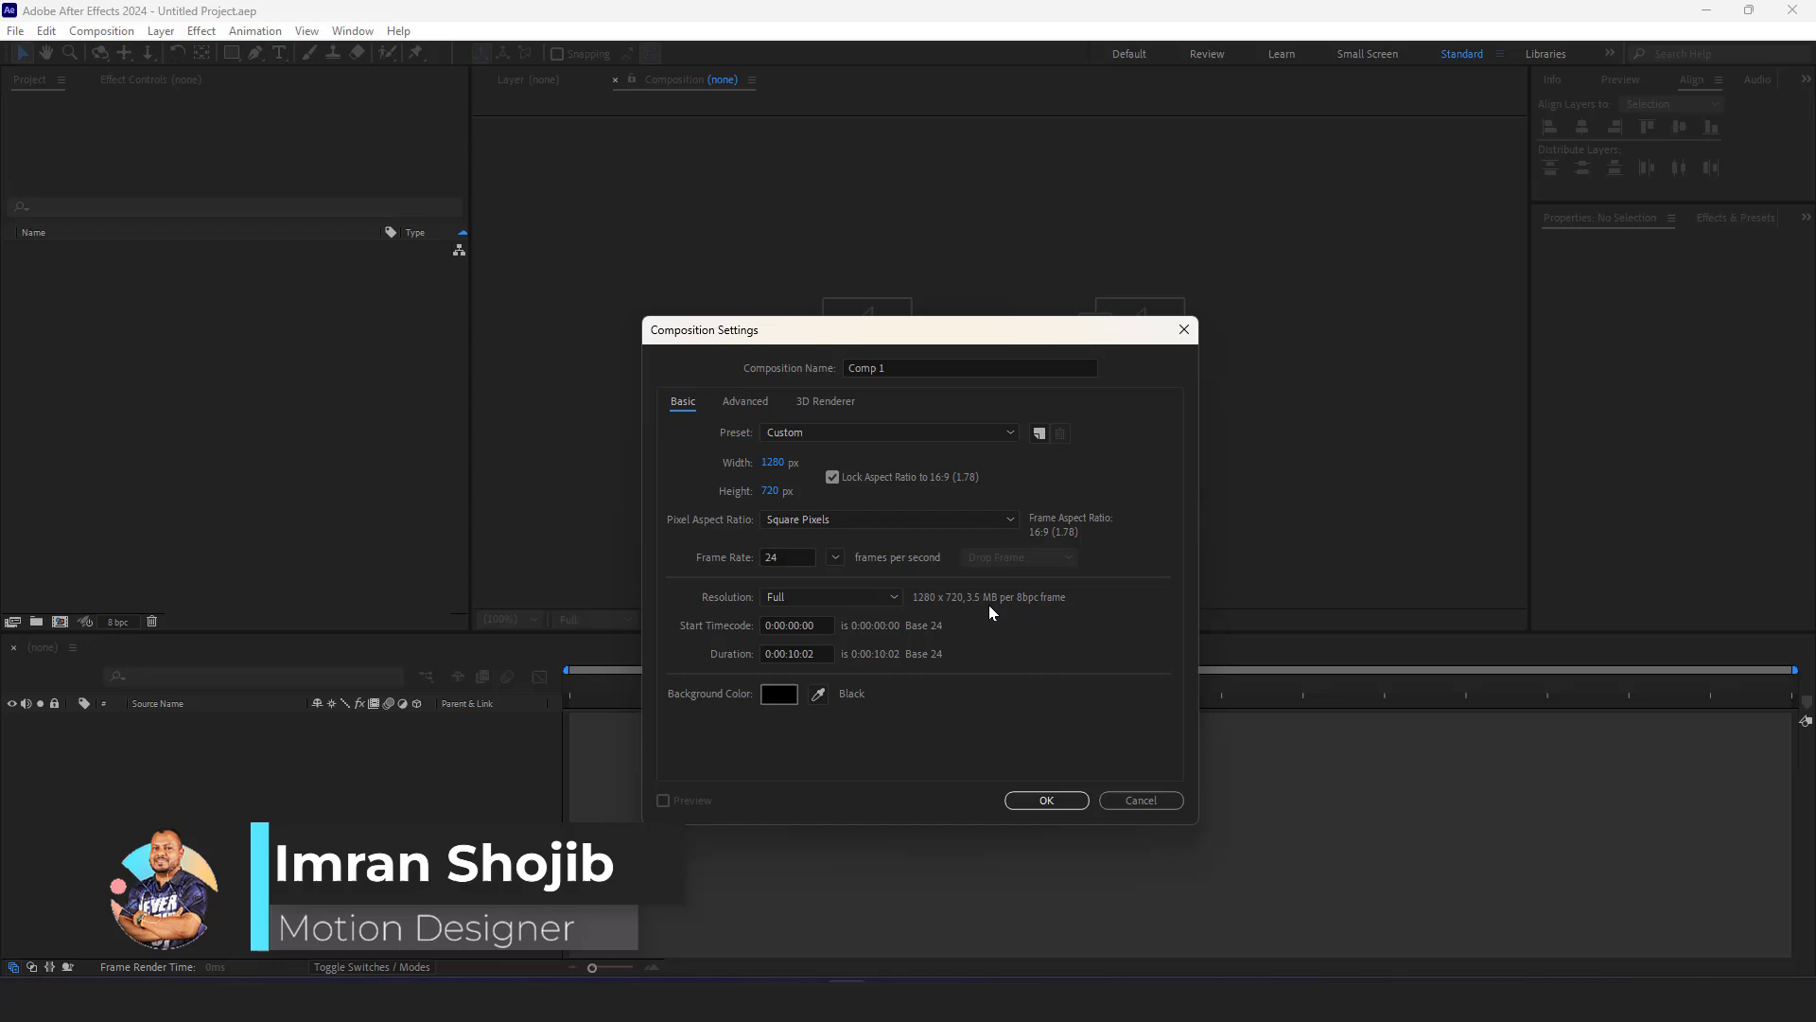
Name the new composition Emmiter, set its frame rate to 30 fps, and confirm the composition settings
left_click(907, 368)
type("E")
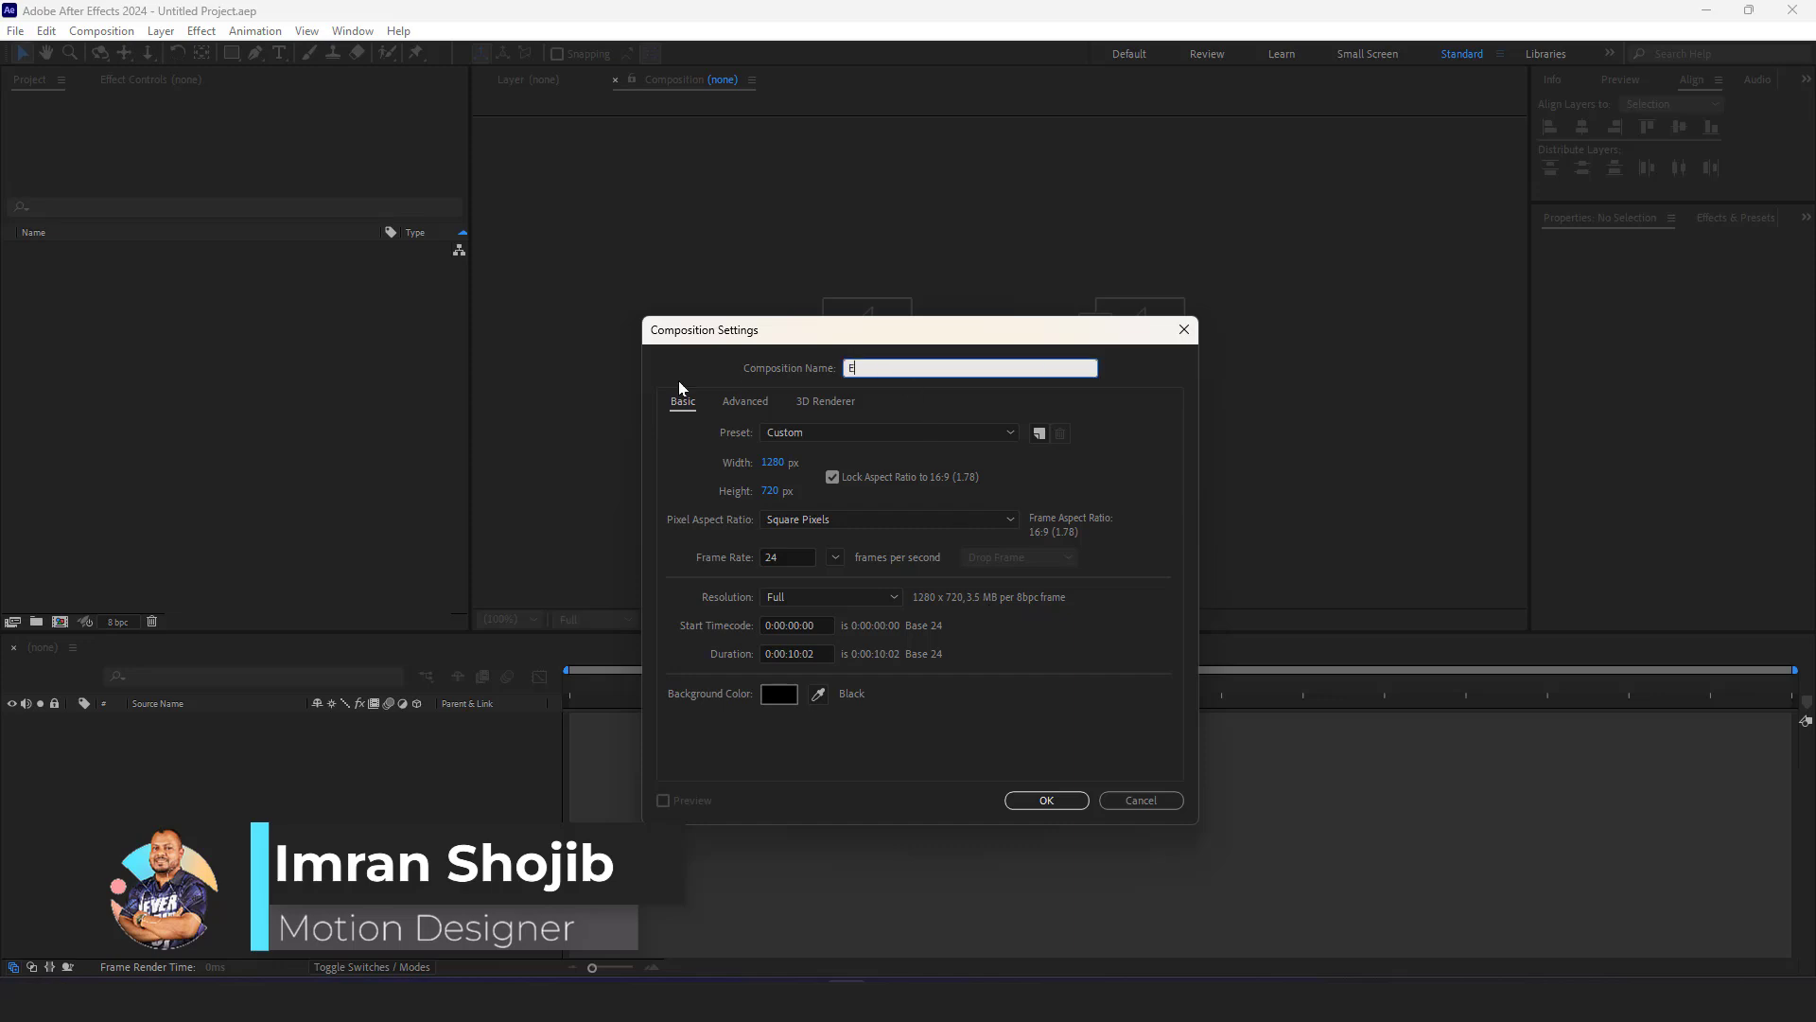
type("mmiter")
left_click(811, 560)
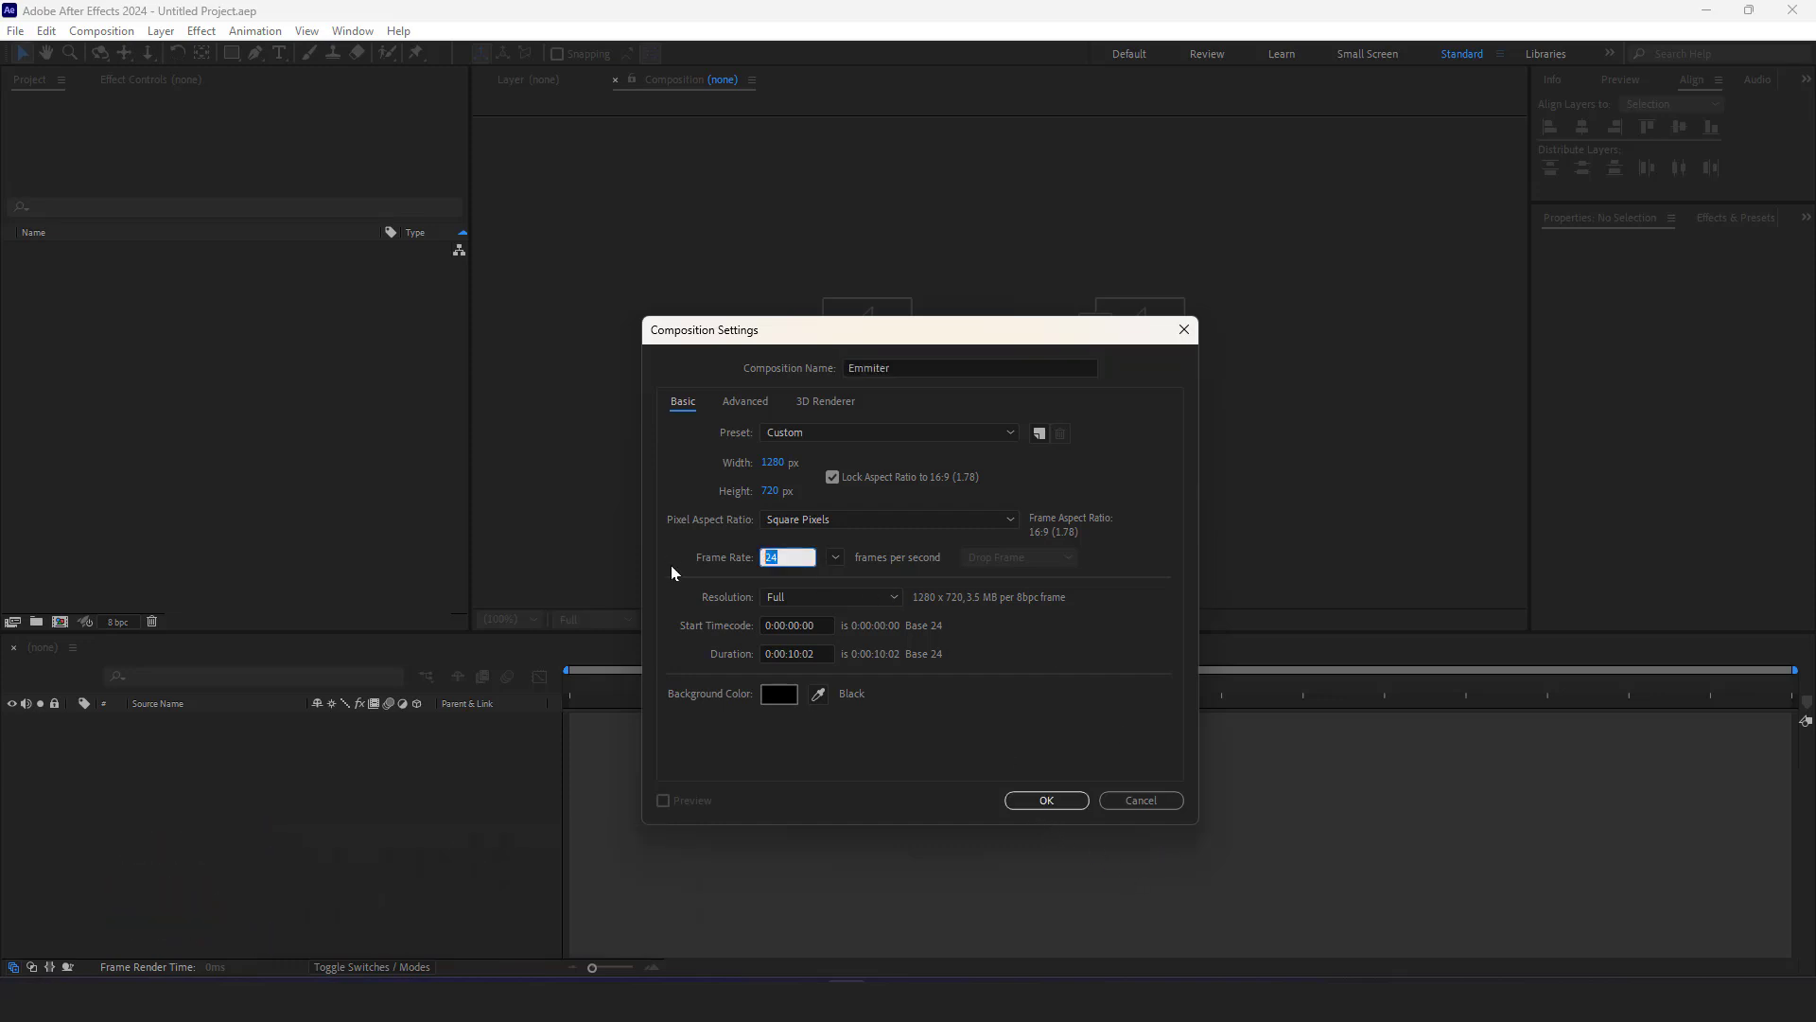
type("30")
key("Tab")
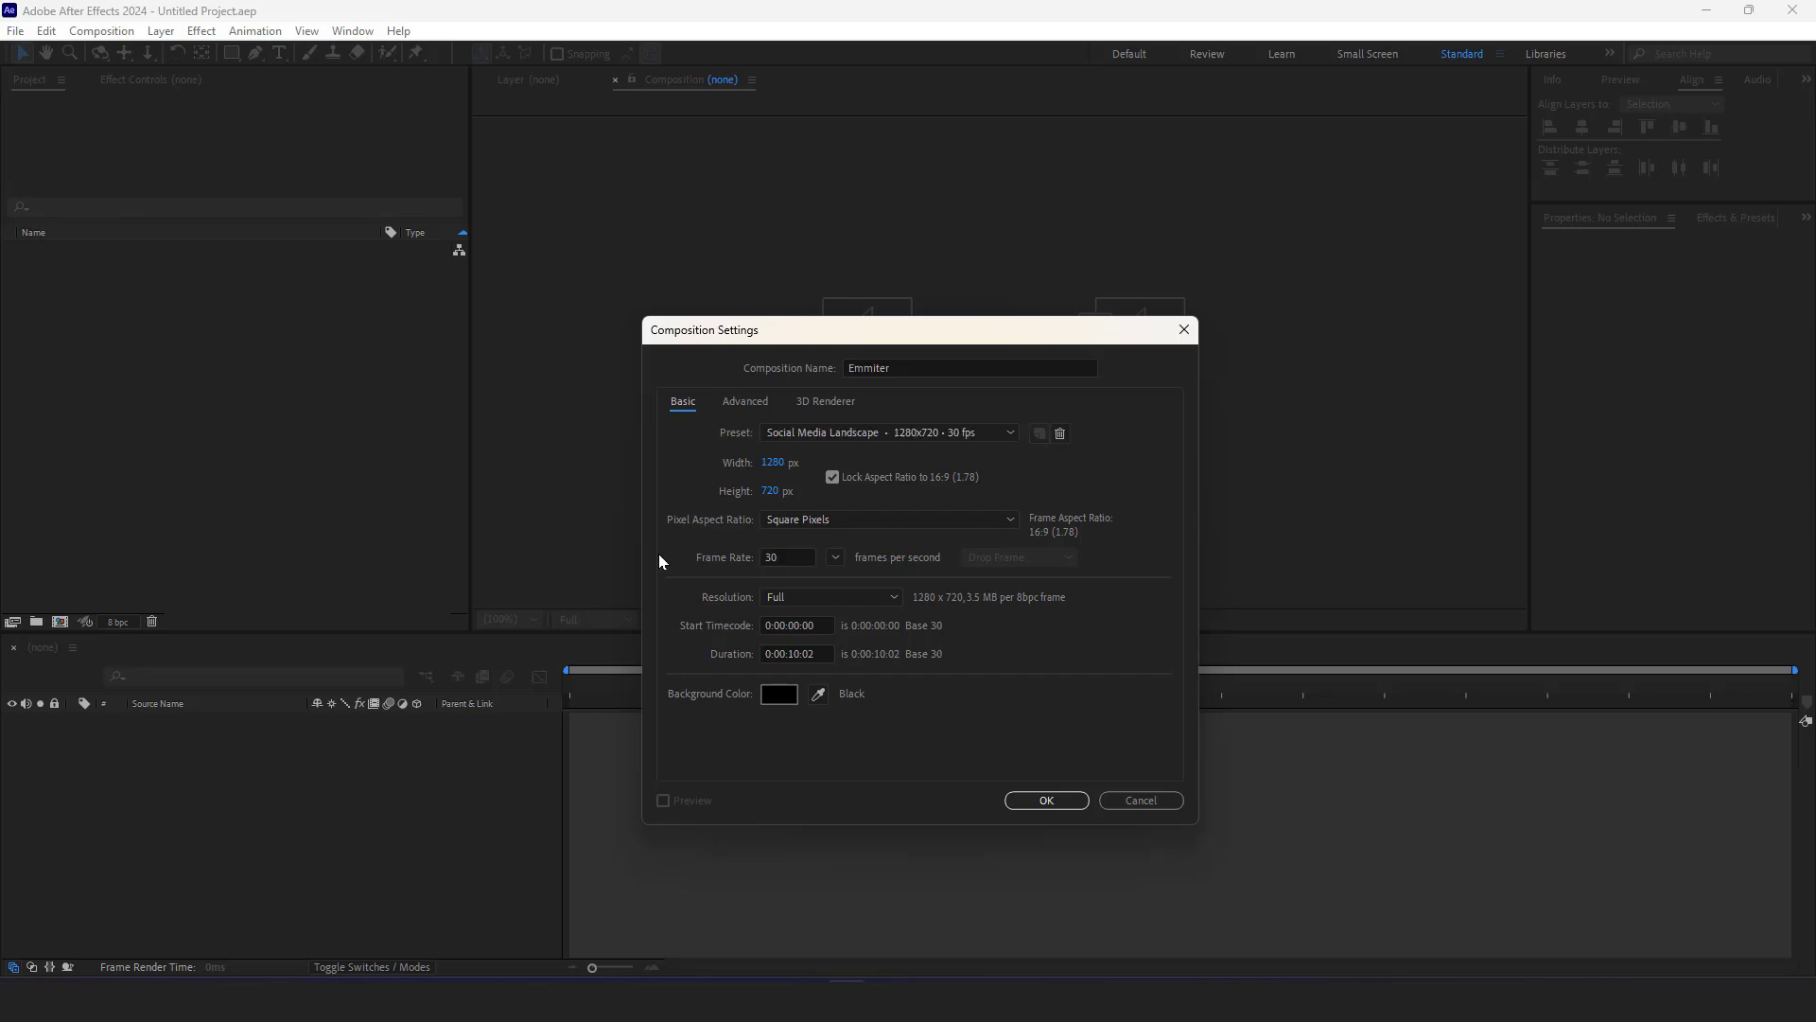
left_click(1046, 800)
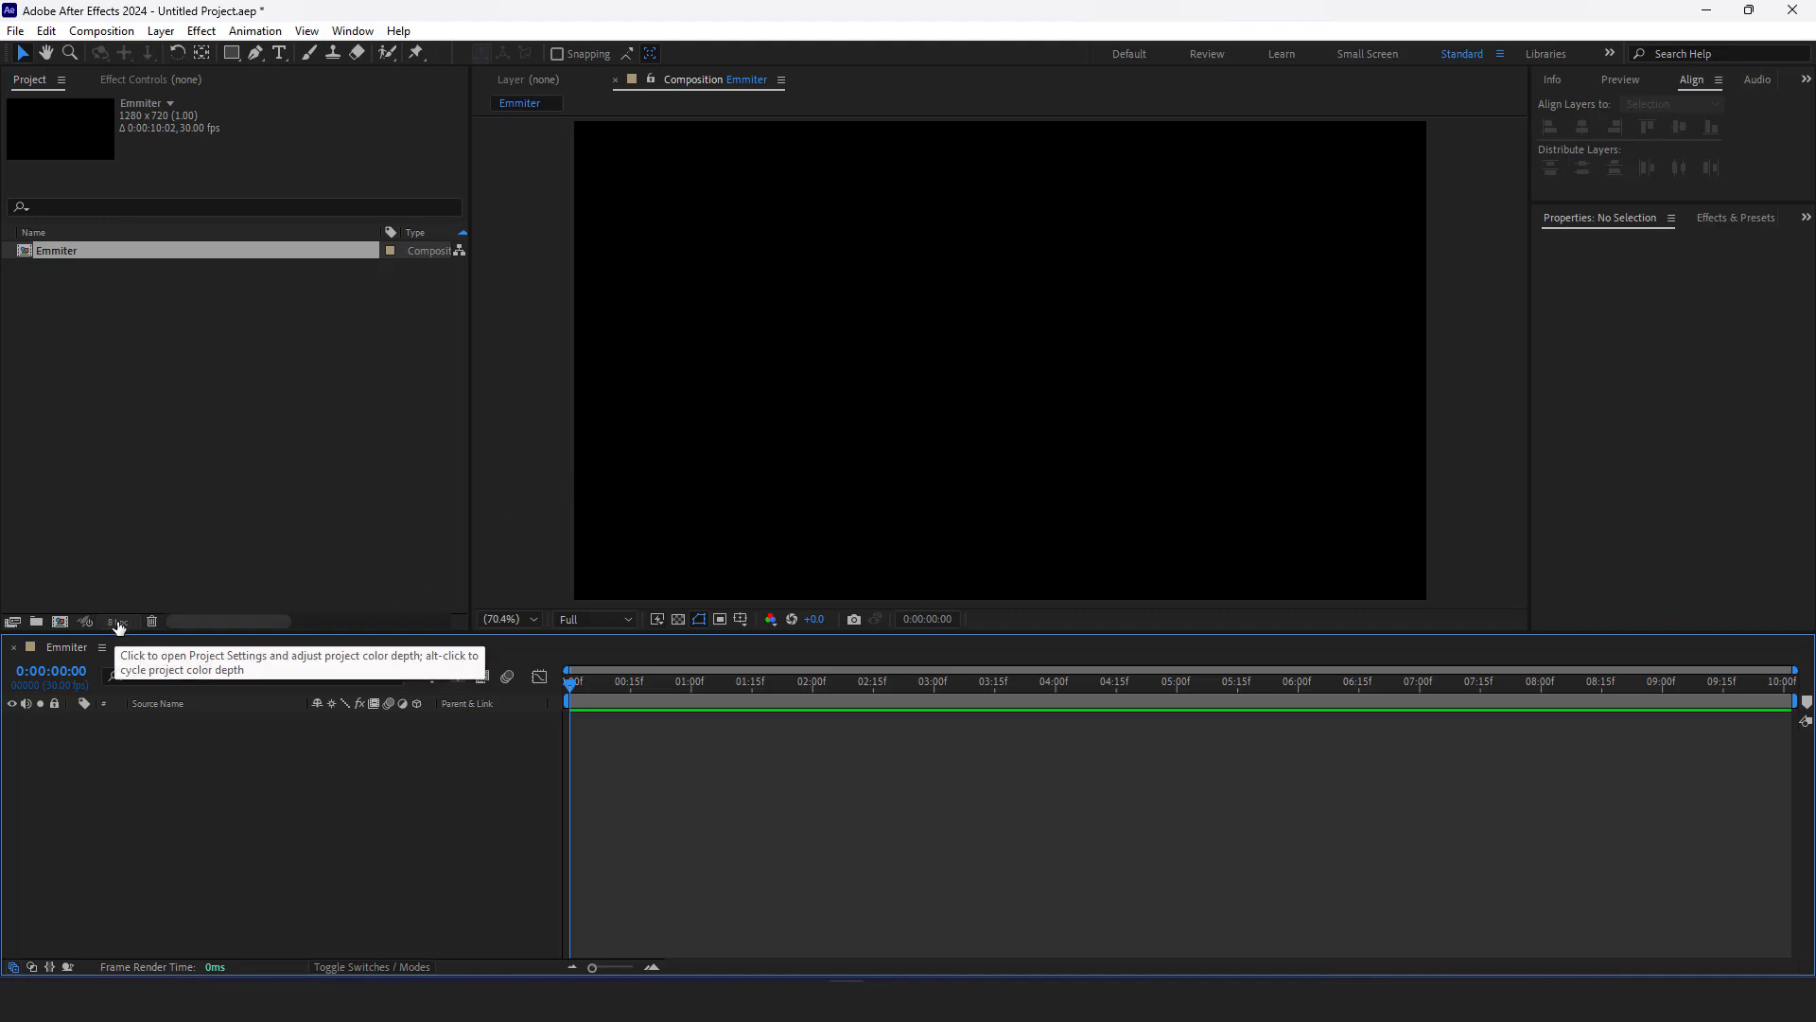
Set the project's color bit depth to 32 bits per channel (float)
left_click(117, 623)
left_click(820, 356)
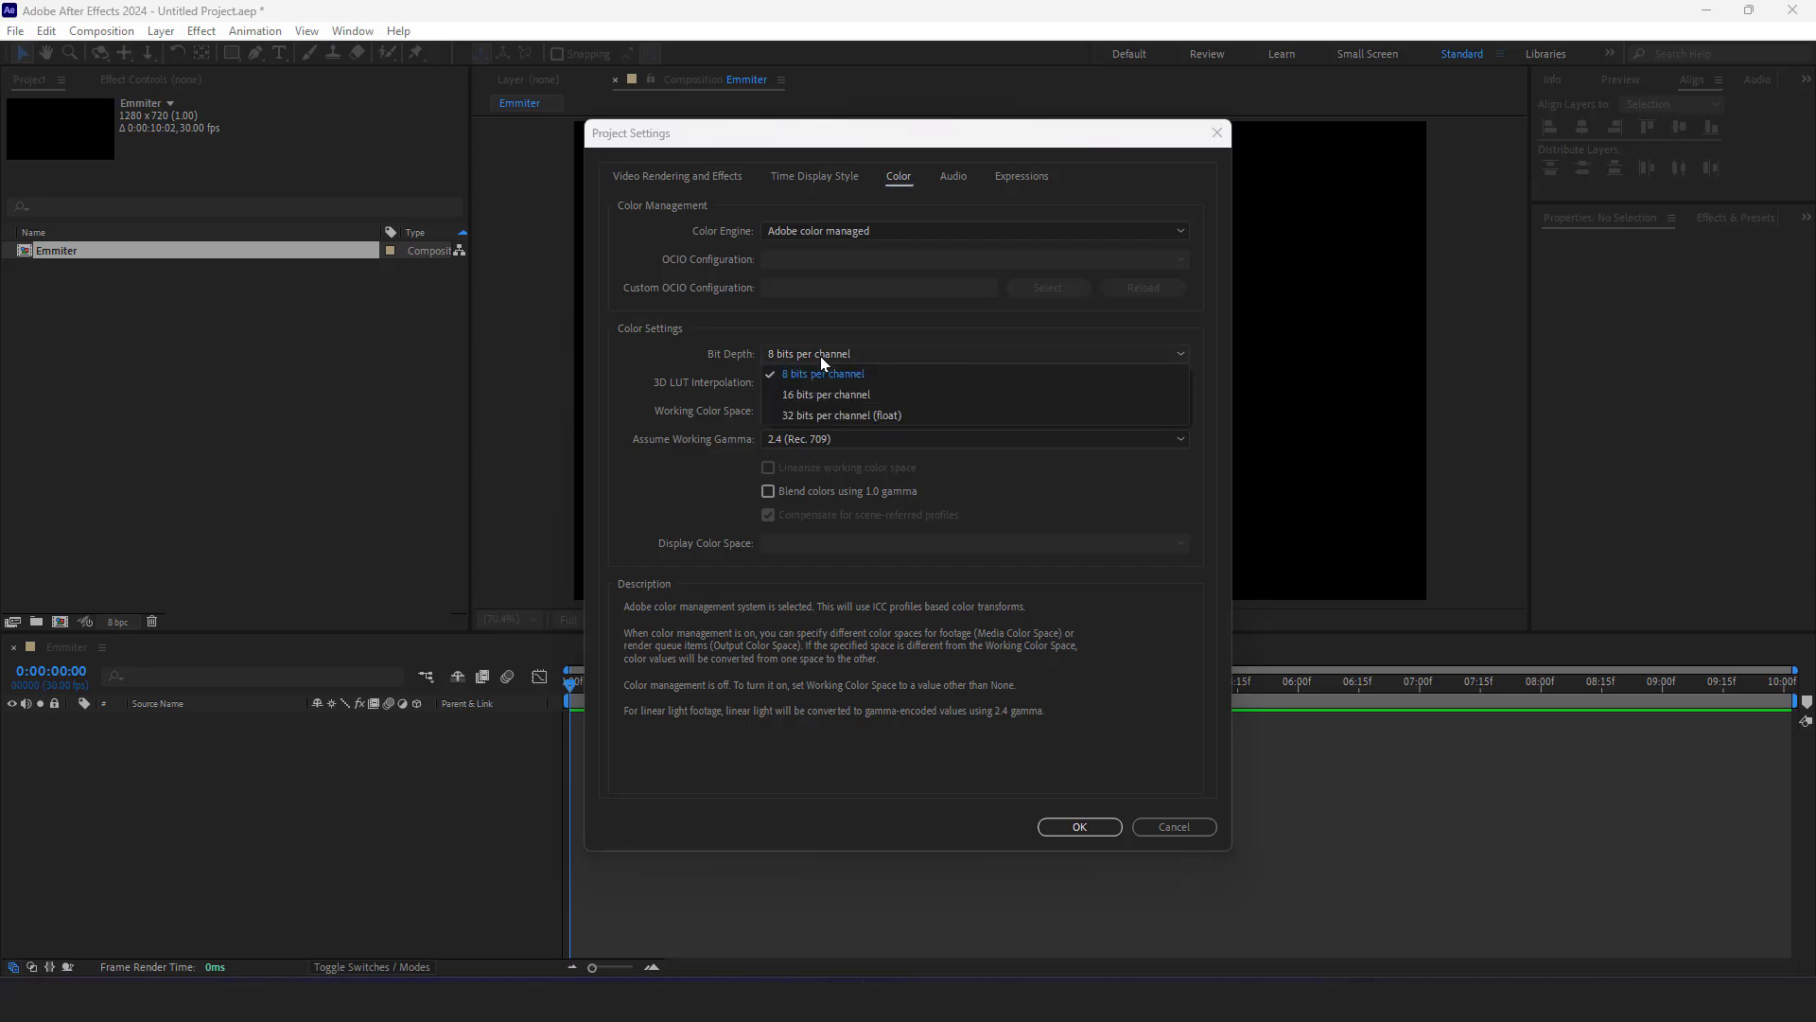
left_click(832, 409)
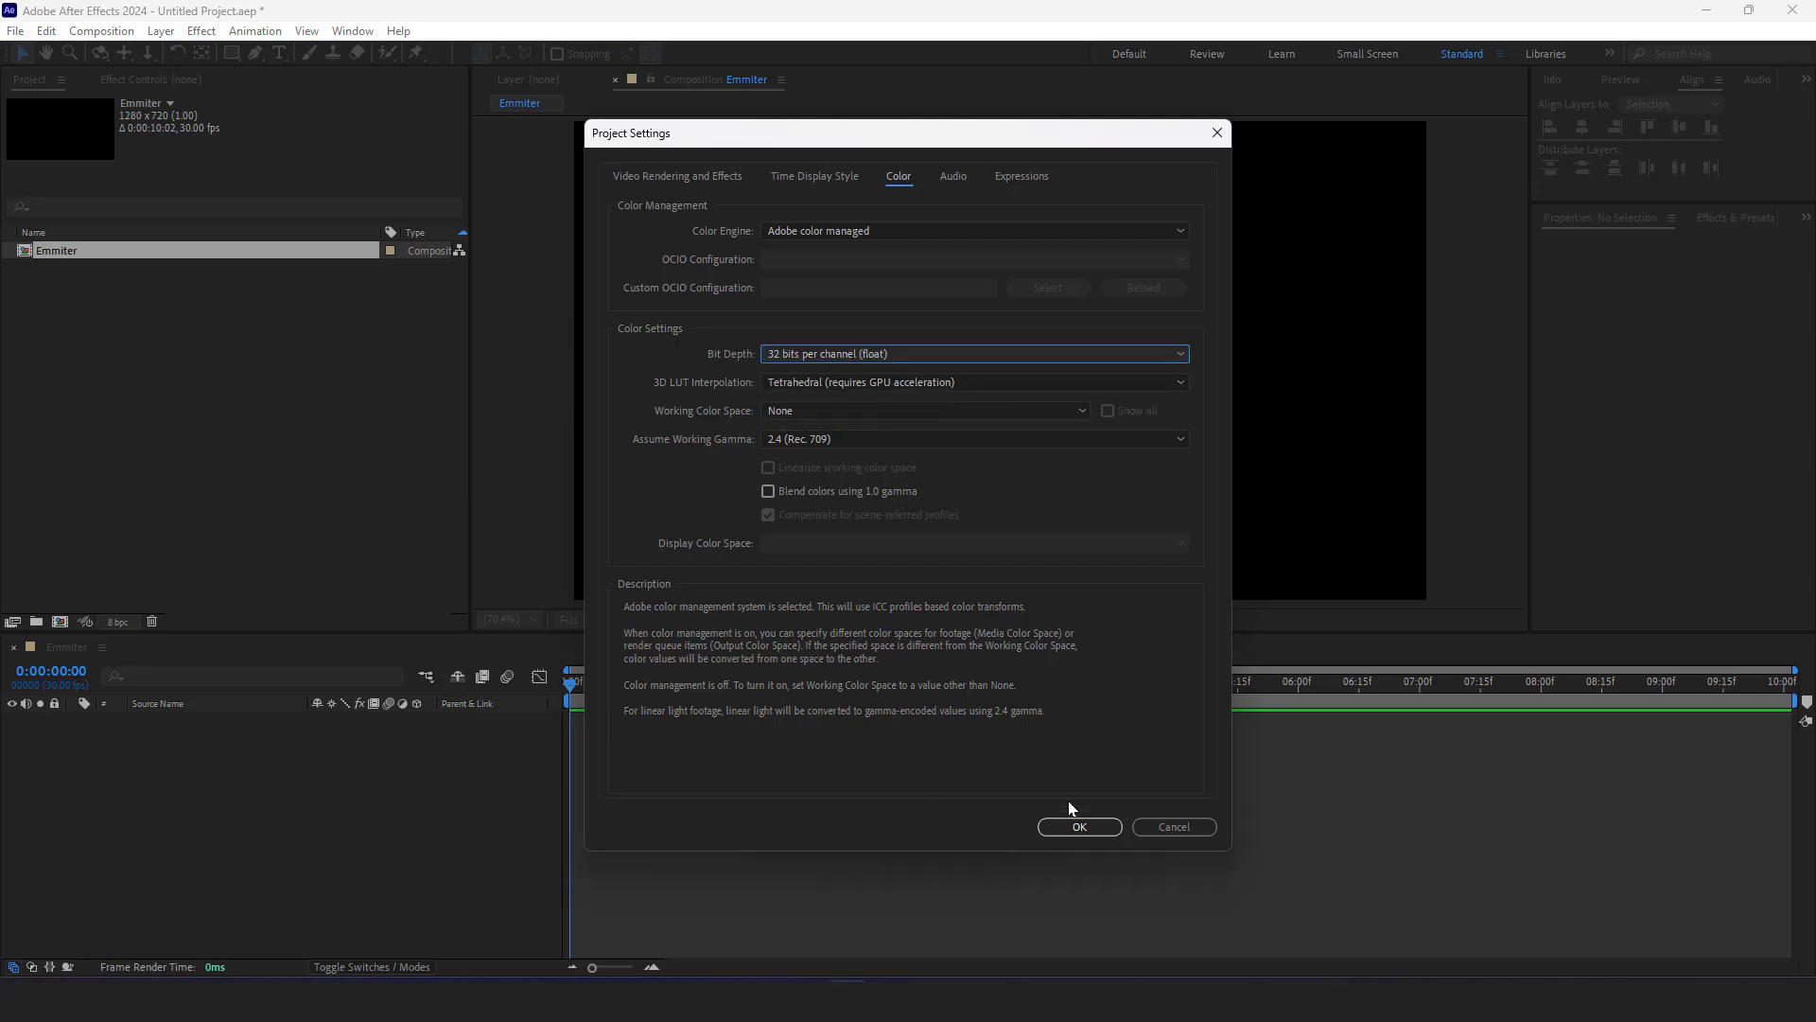
left_click(1079, 826)
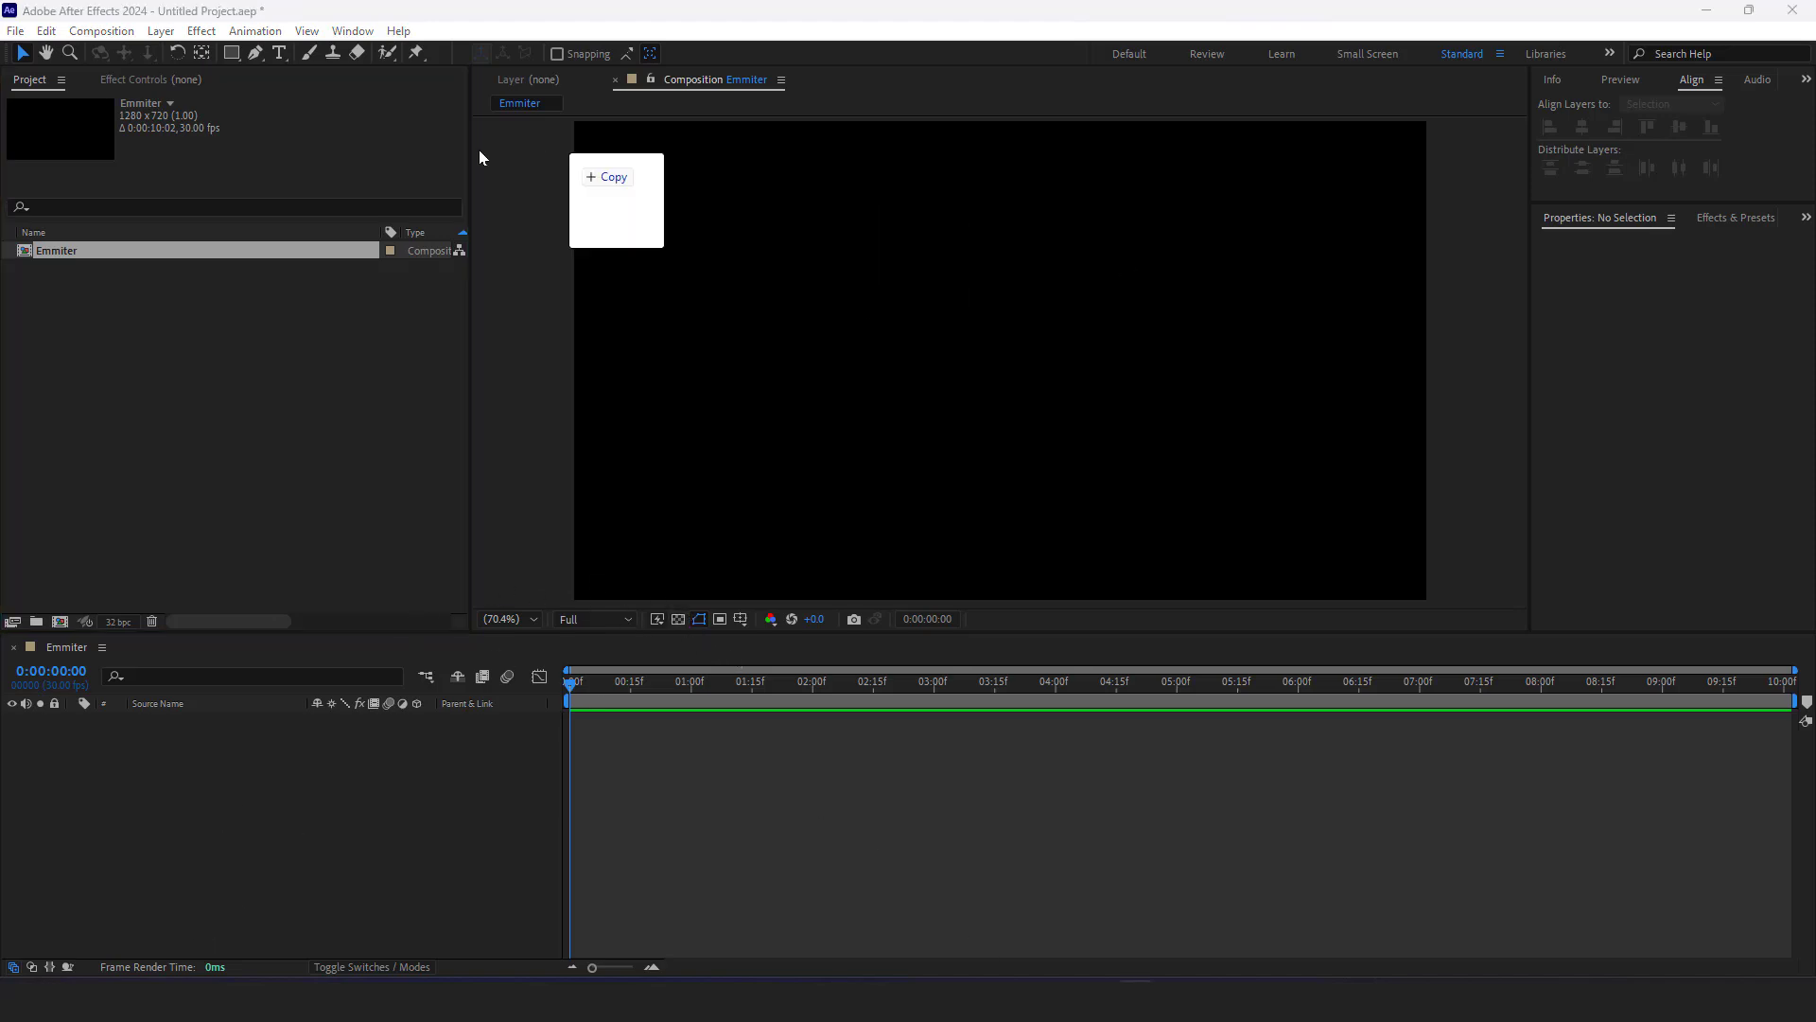
Import the logo PNG into the Emmiter composition as a layer and scale it to 54%
left_click_drag(479, 158, 250, 412)
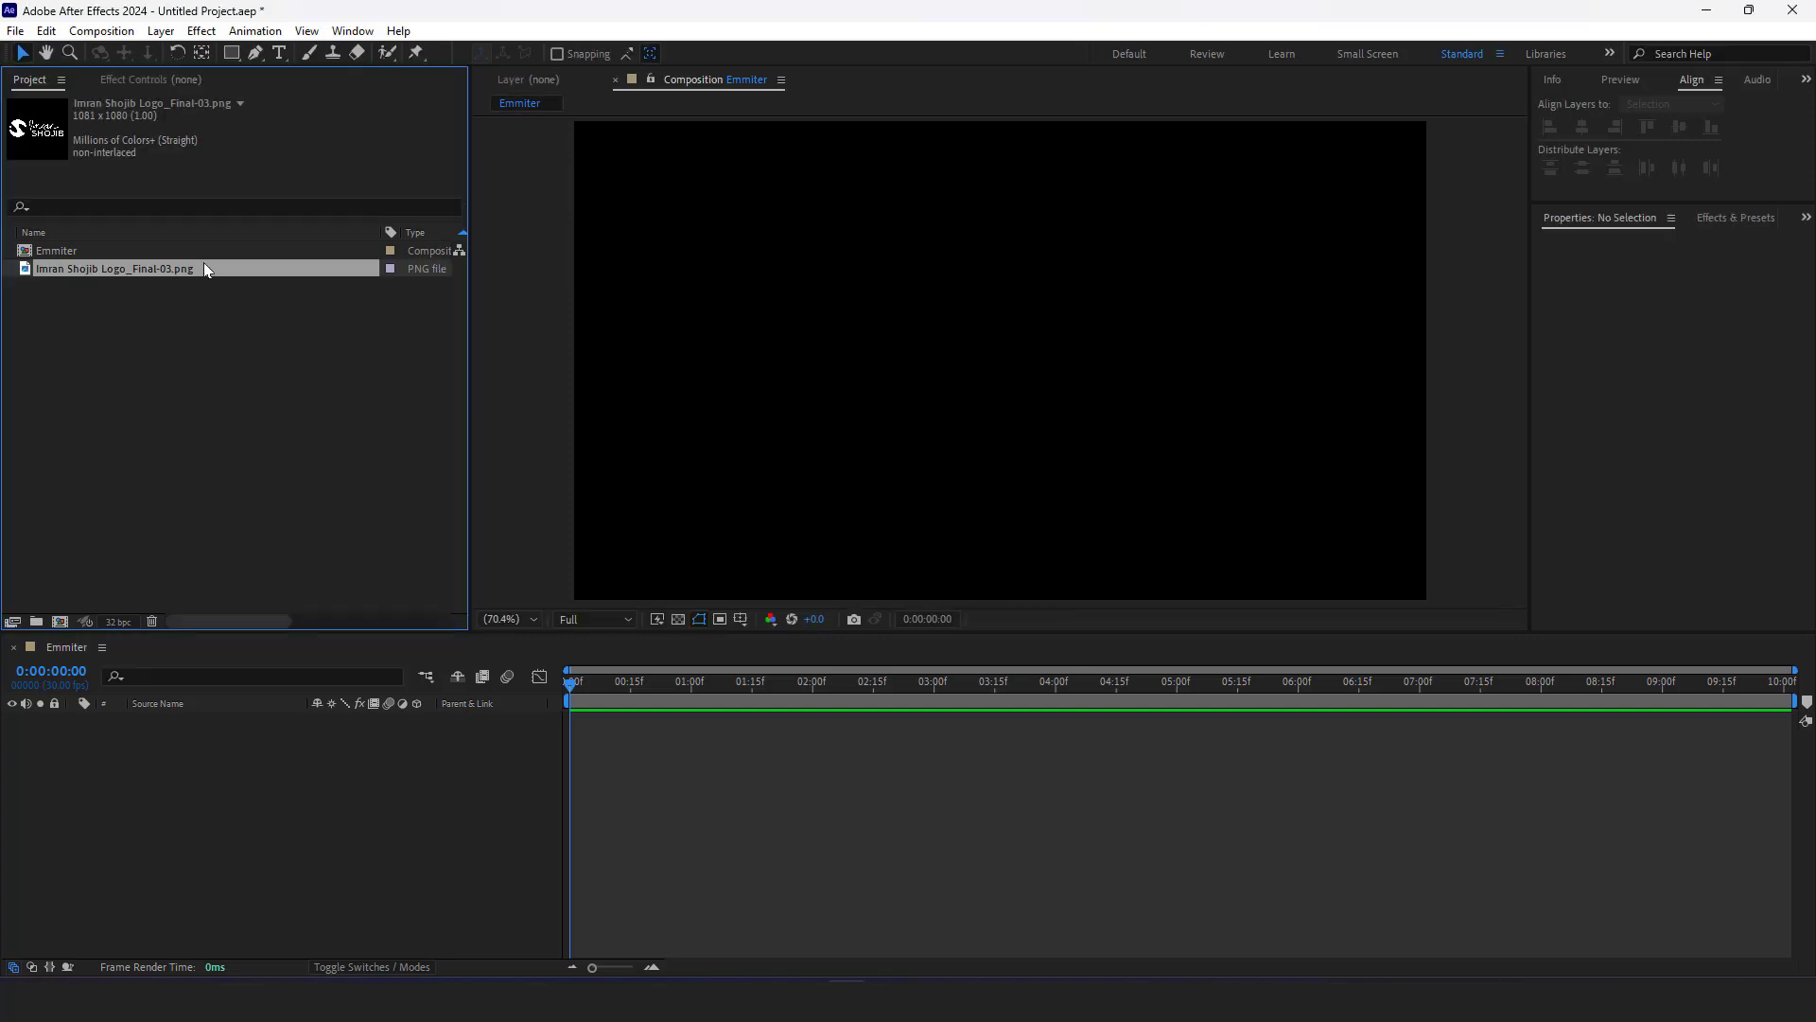
left_click_drag(194, 272, 203, 743)
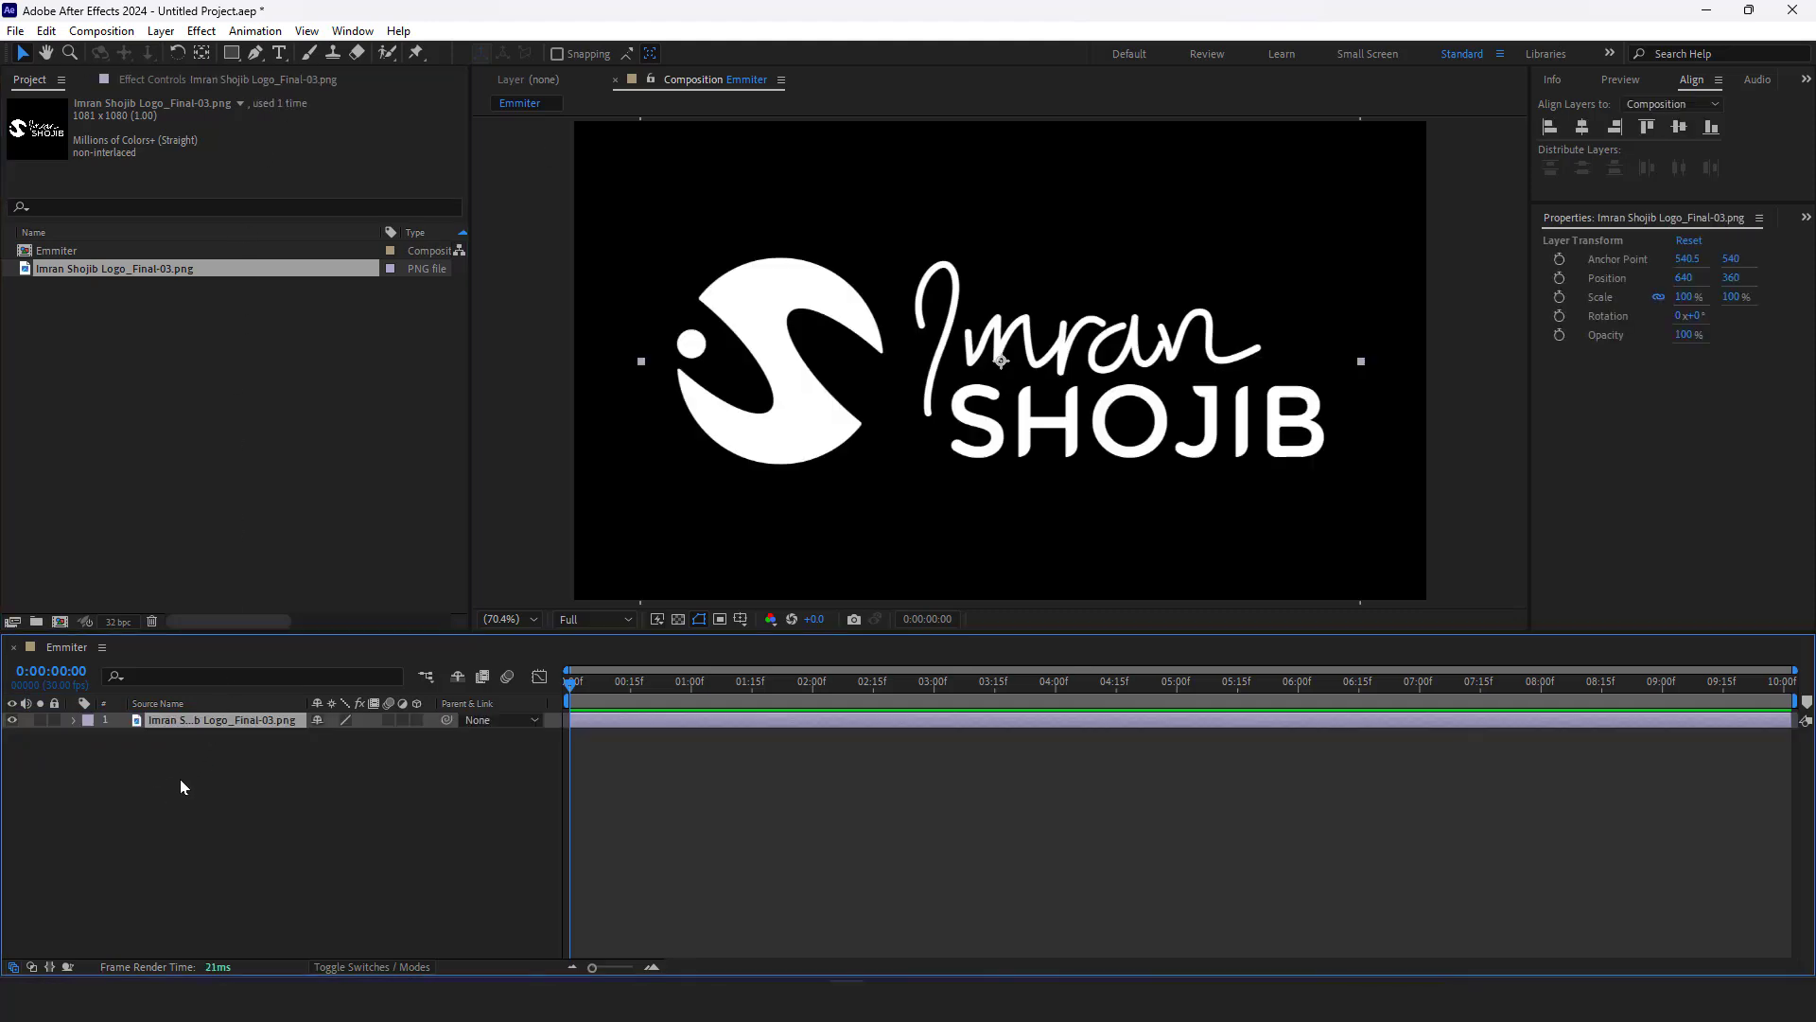
key("s")
left_click_drag(371, 737, 335, 742)
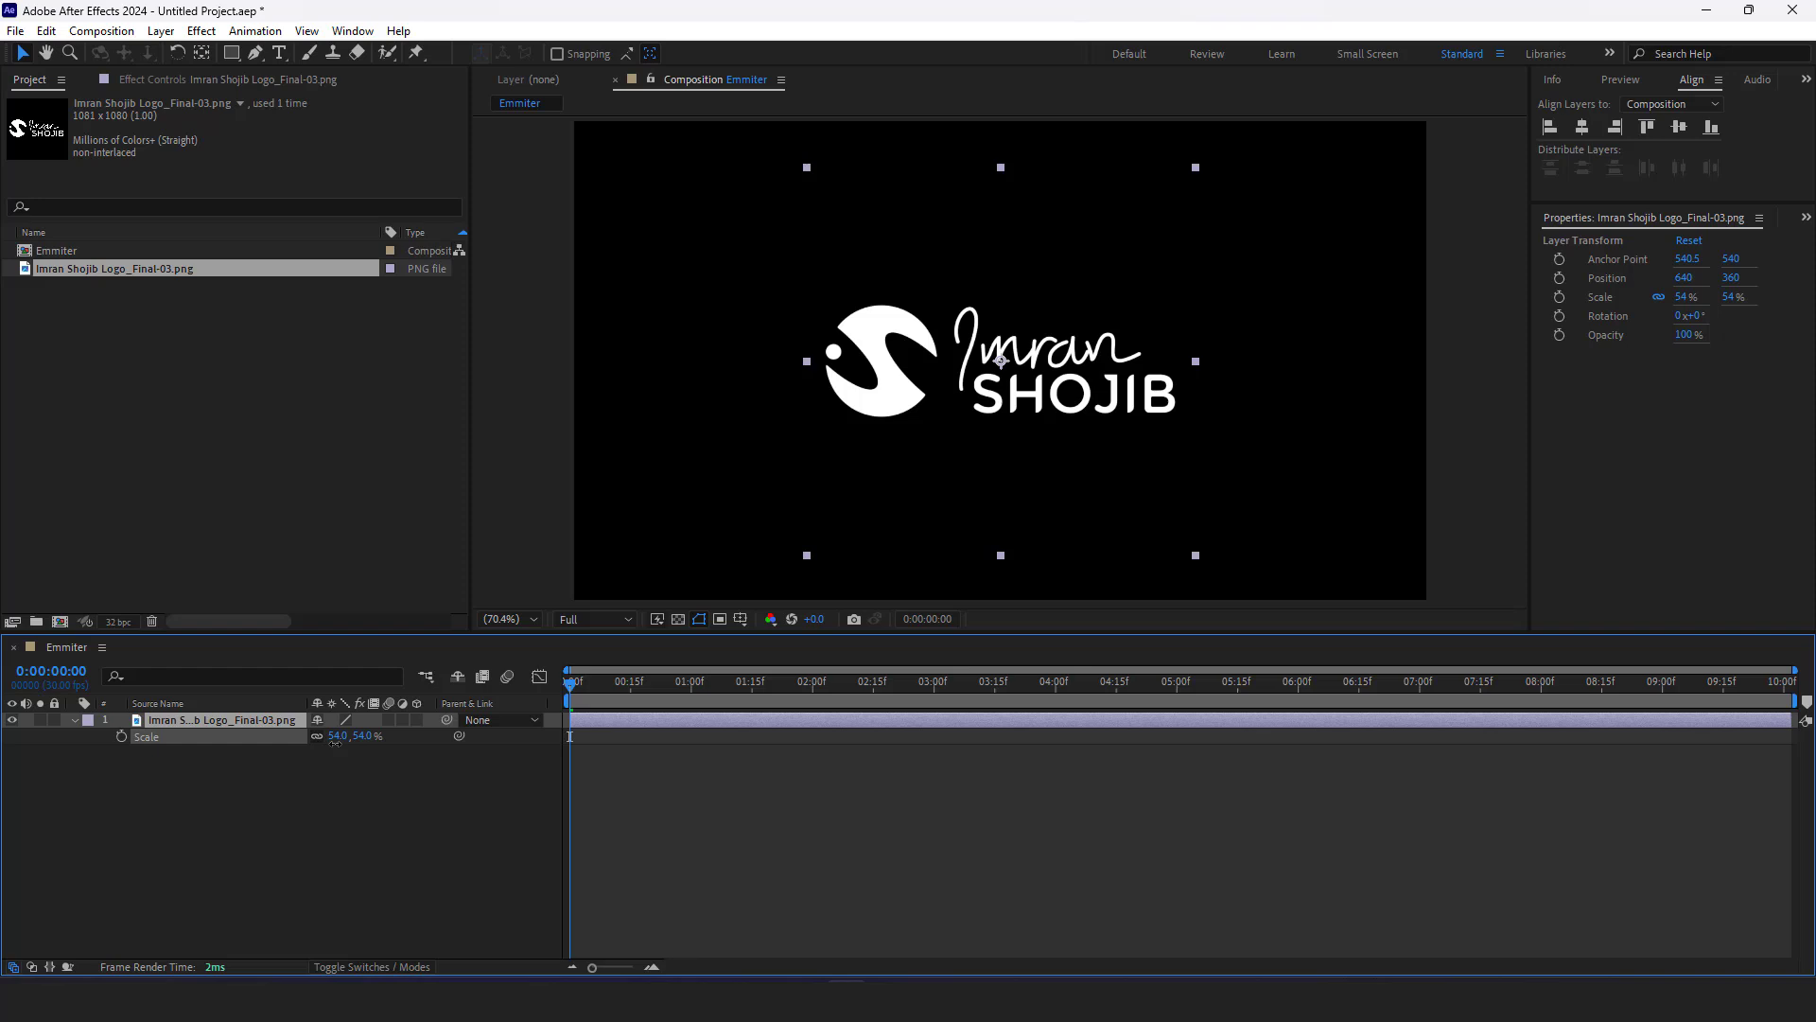
left_click(265, 842)
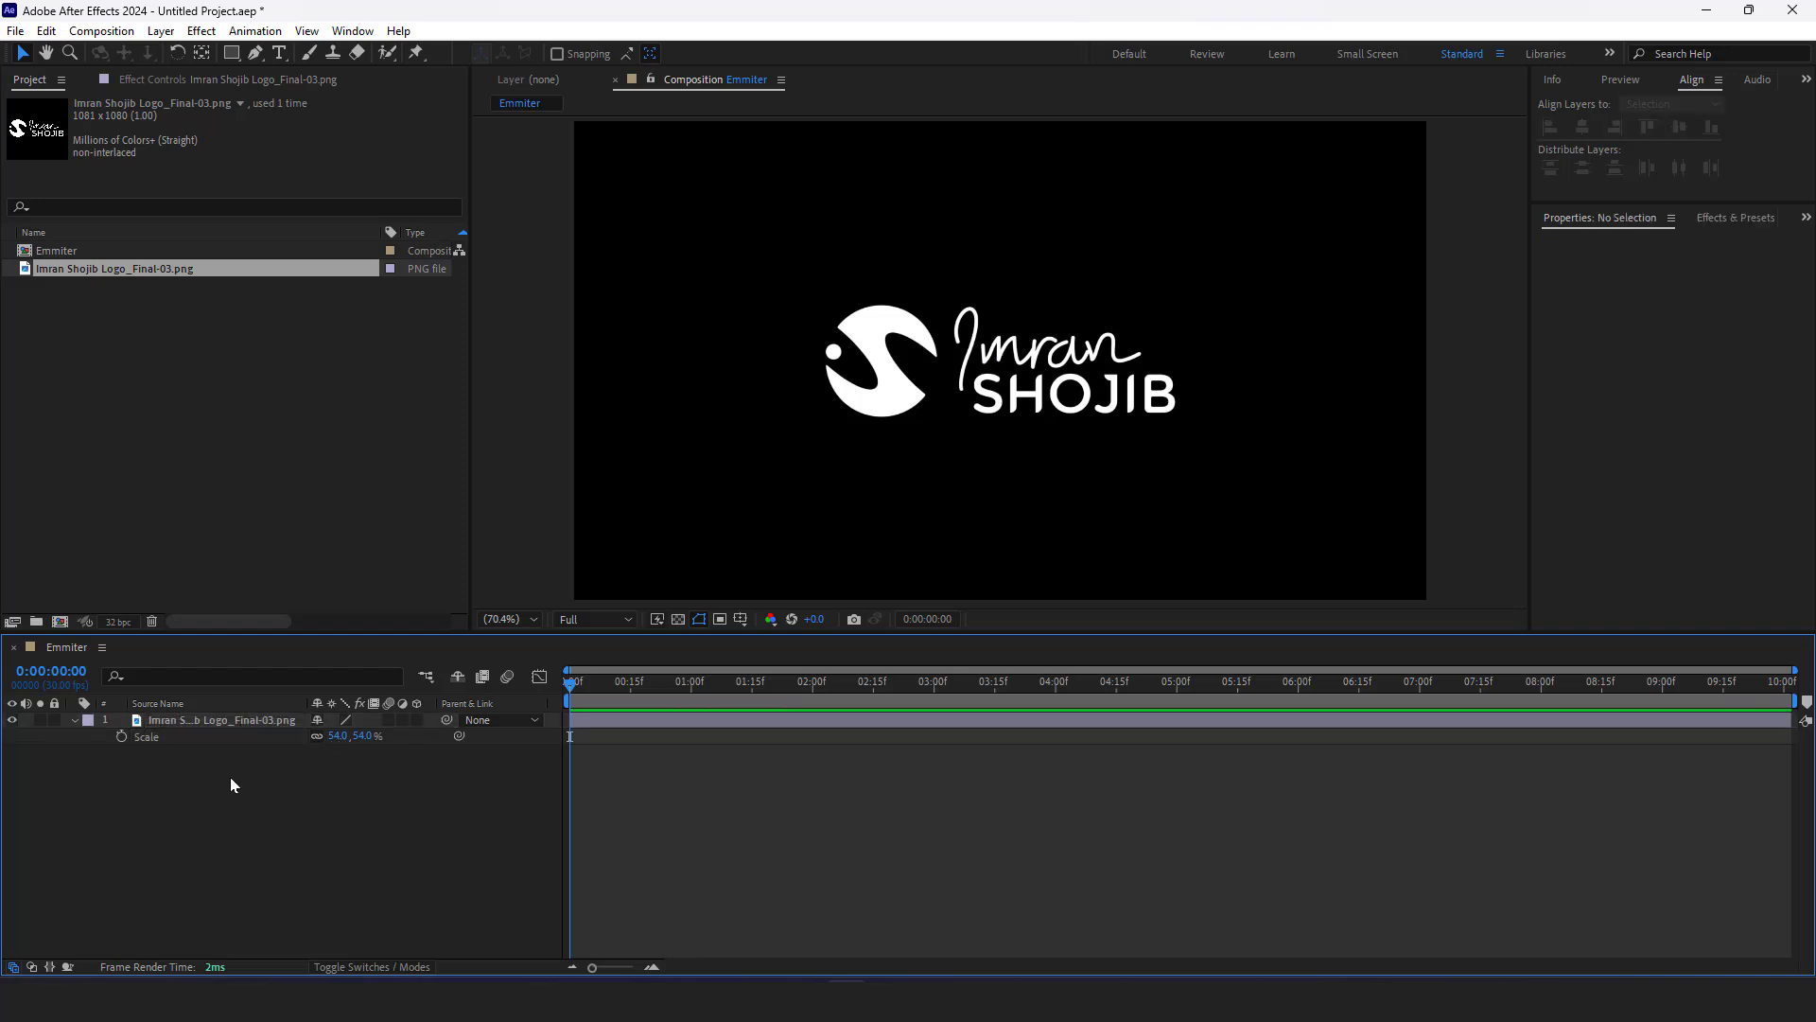
Pre-compose the logo layer as Logo, moving all attributes into the new composition
left_click(198, 723)
right_click(196, 723)
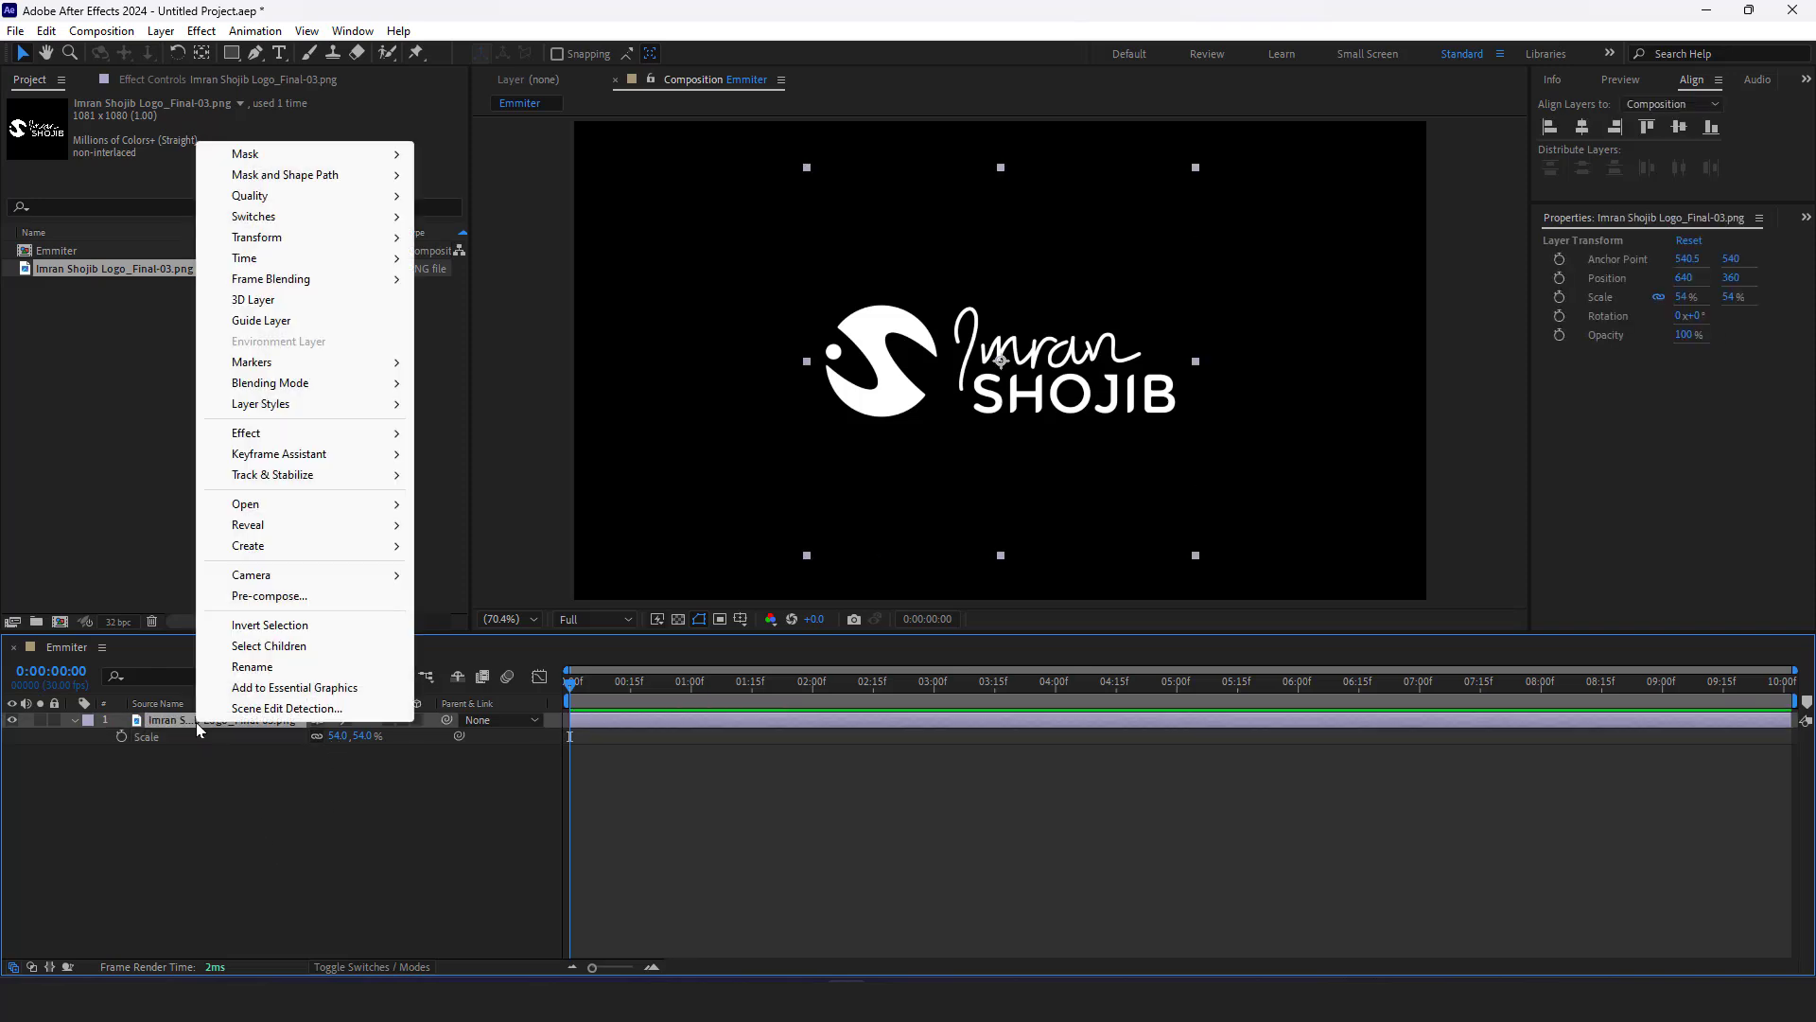
left_click(275, 596)
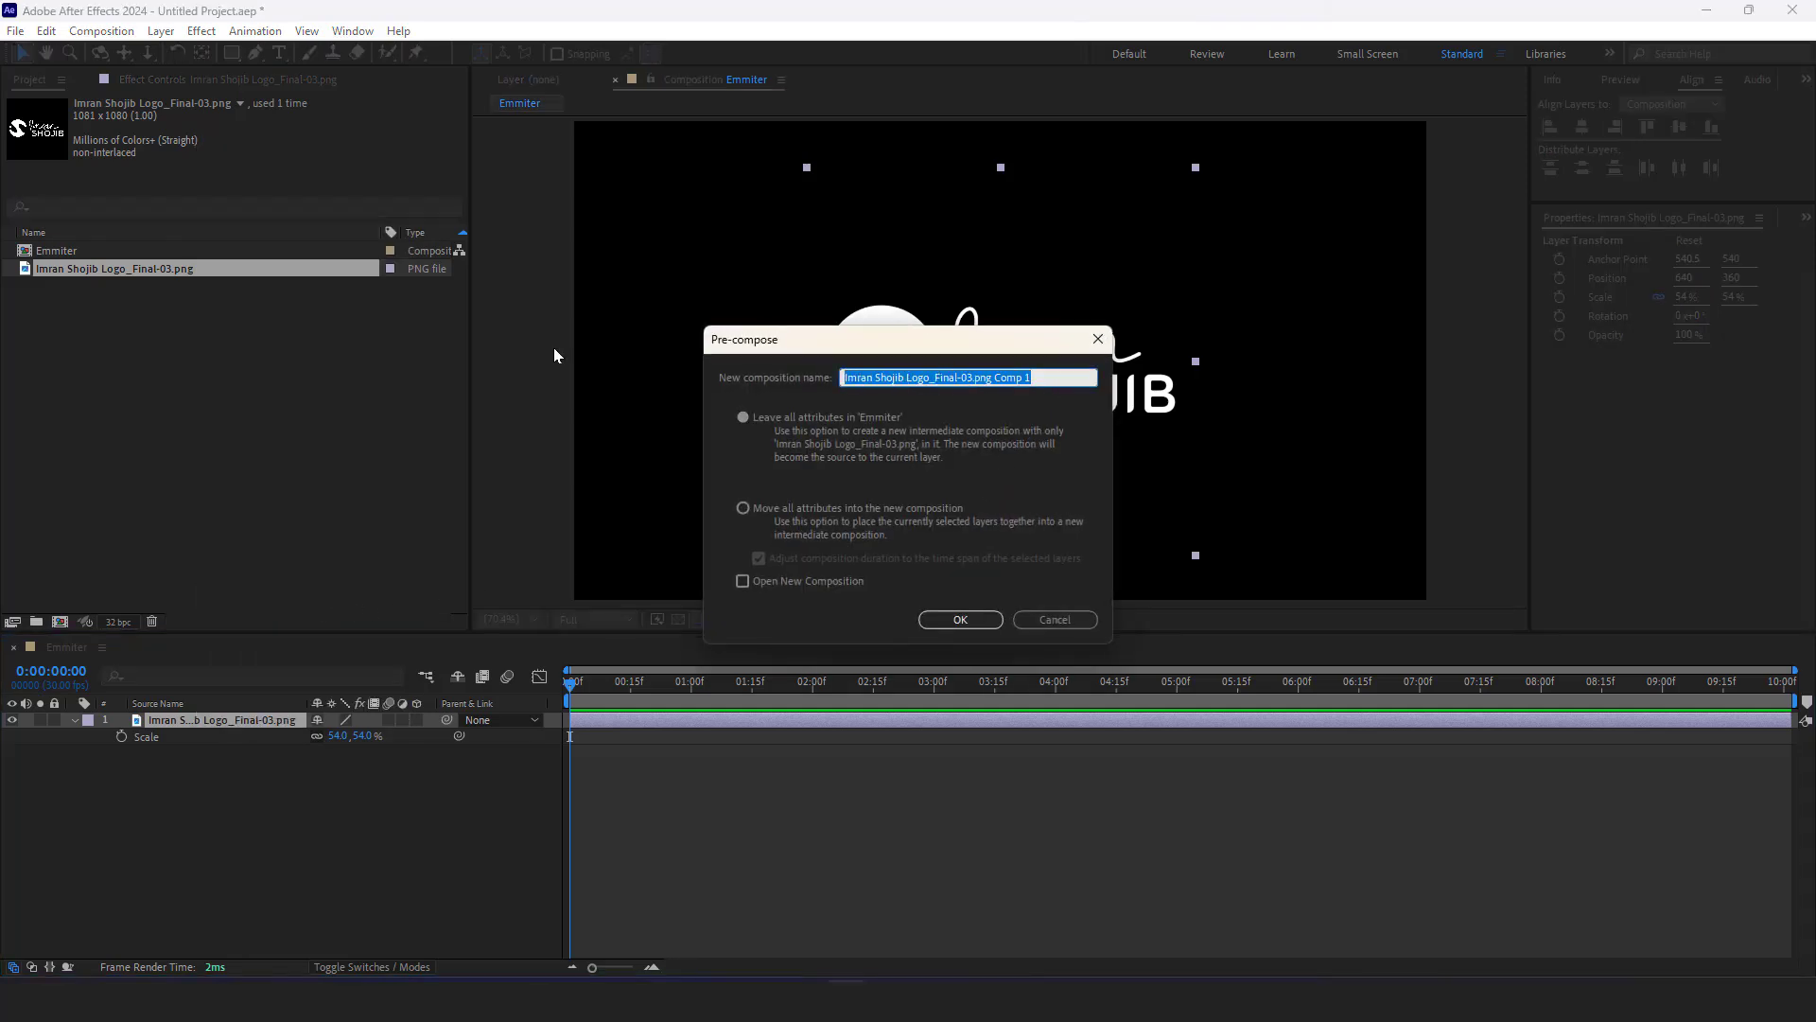
type("Logo")
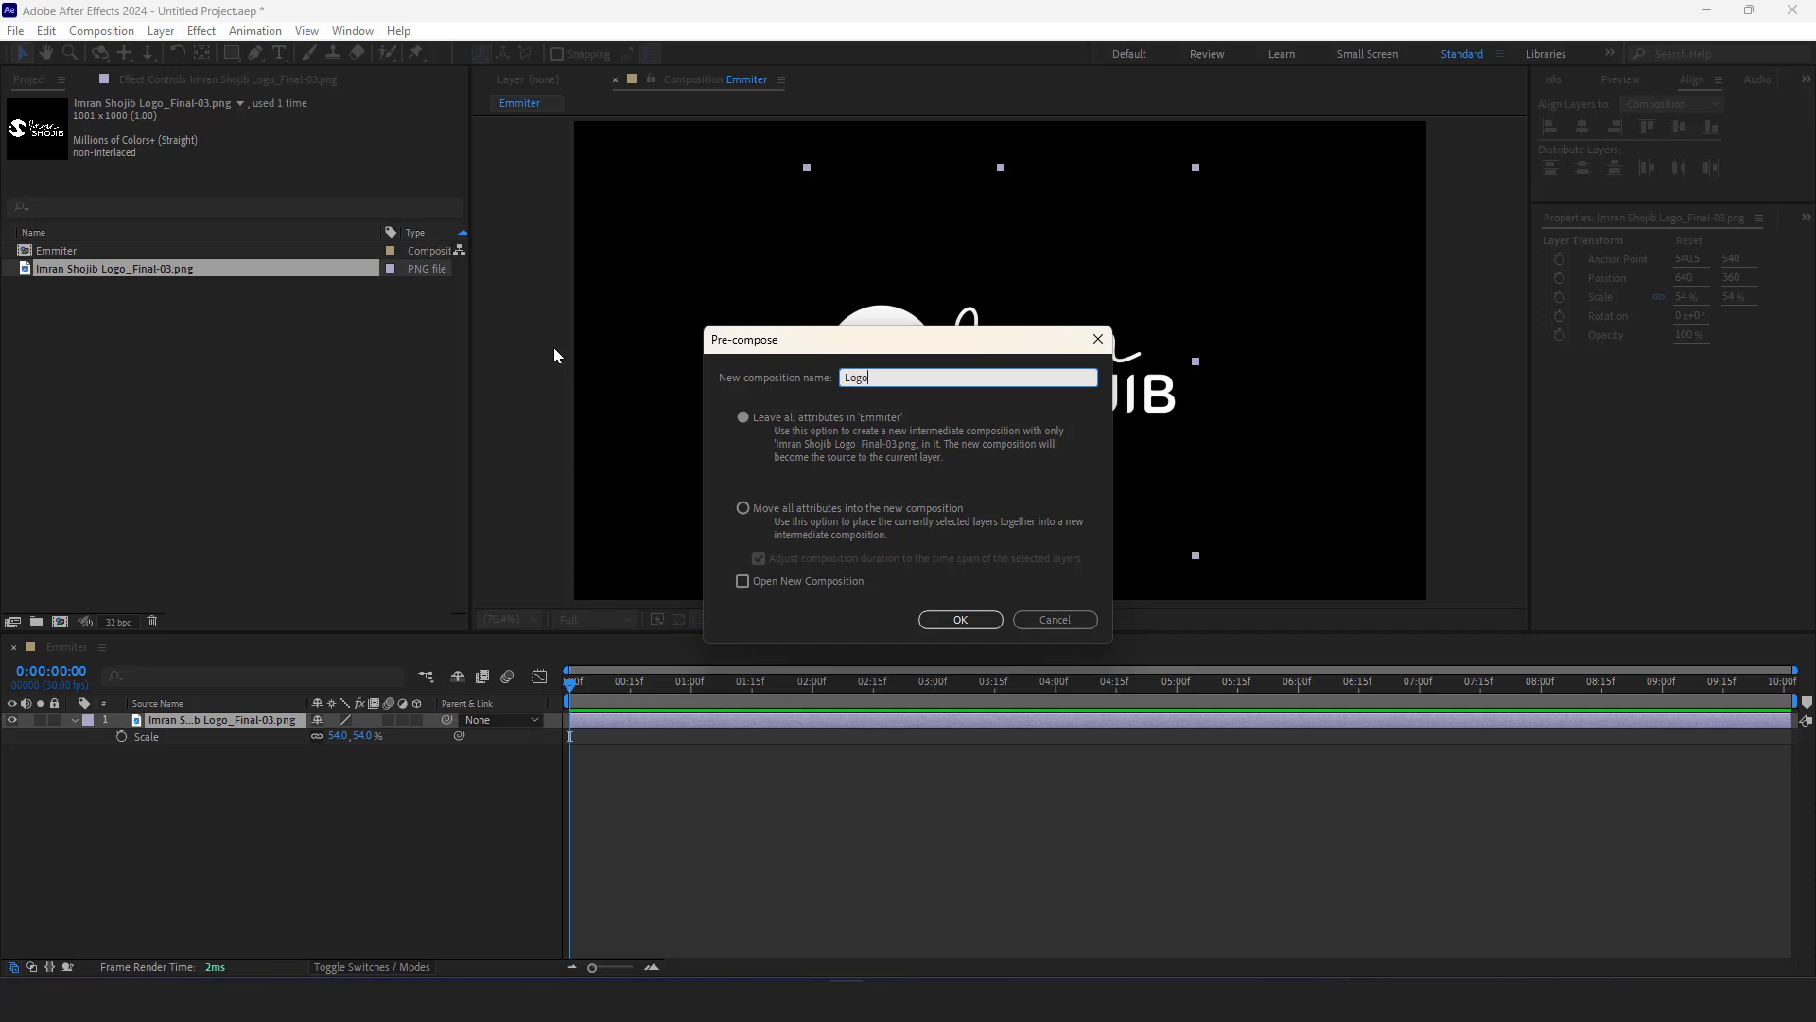
left_click(802, 520)
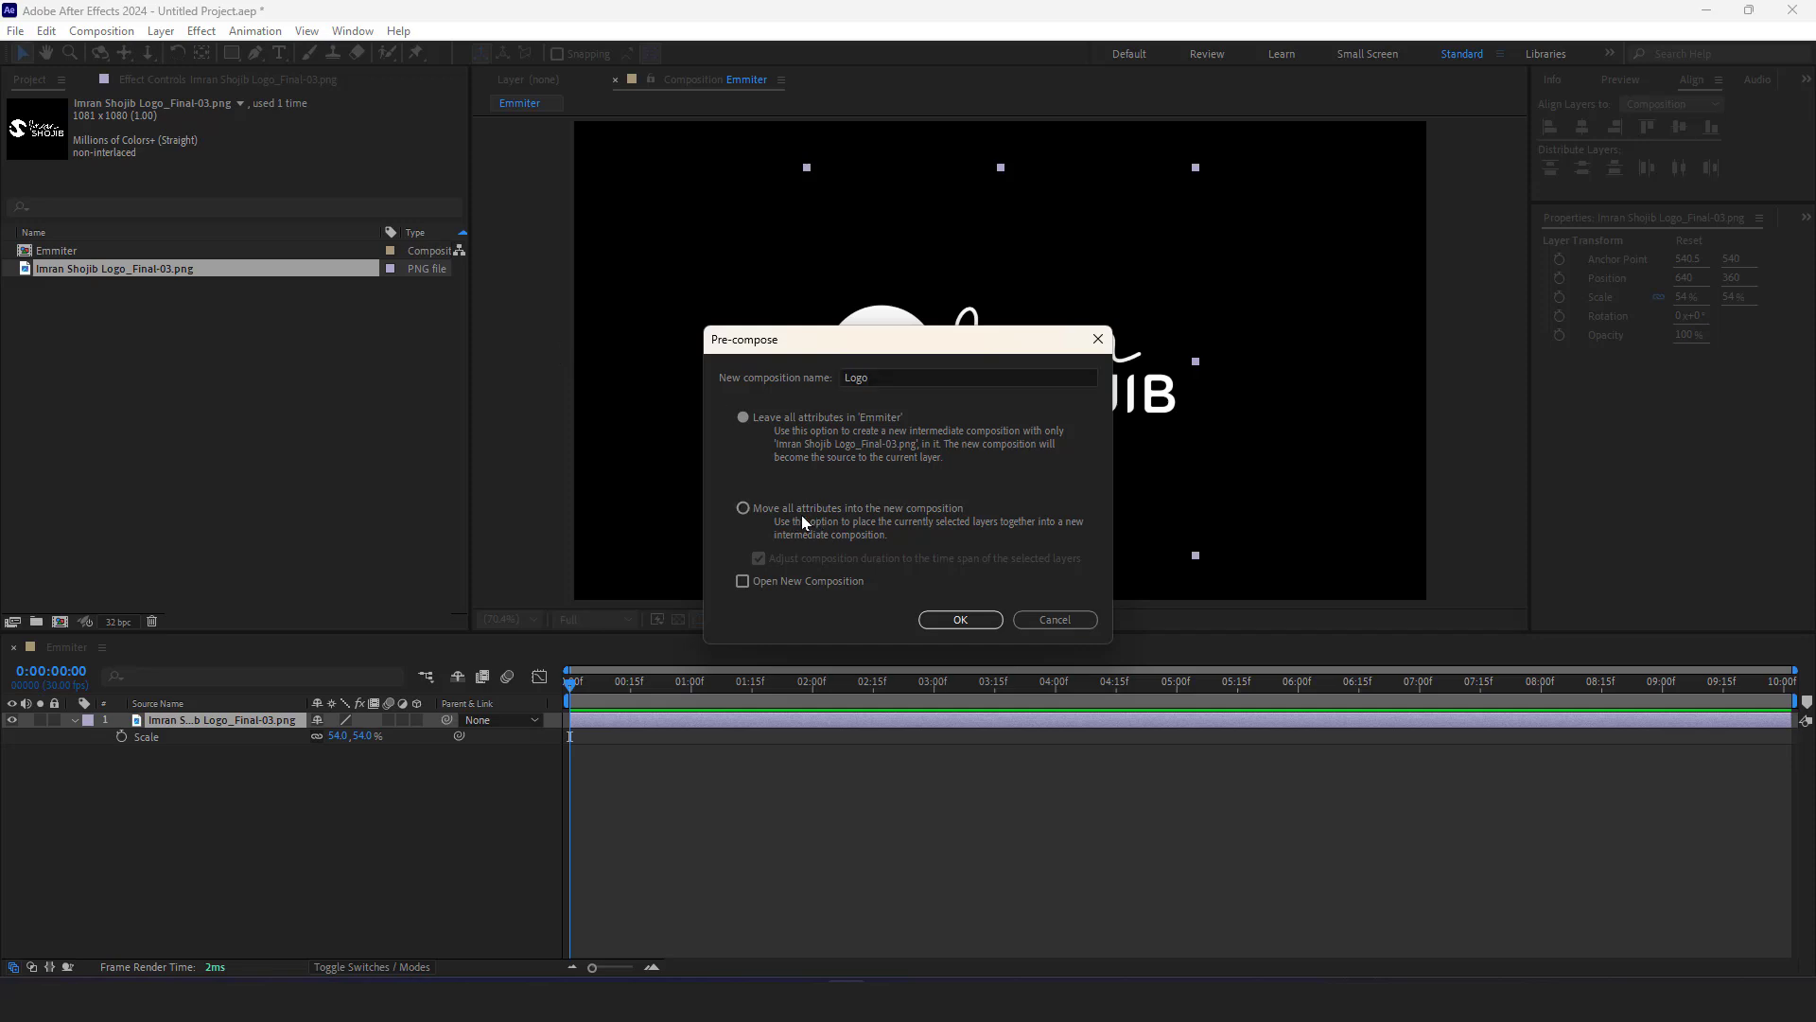
left_click(744, 508)
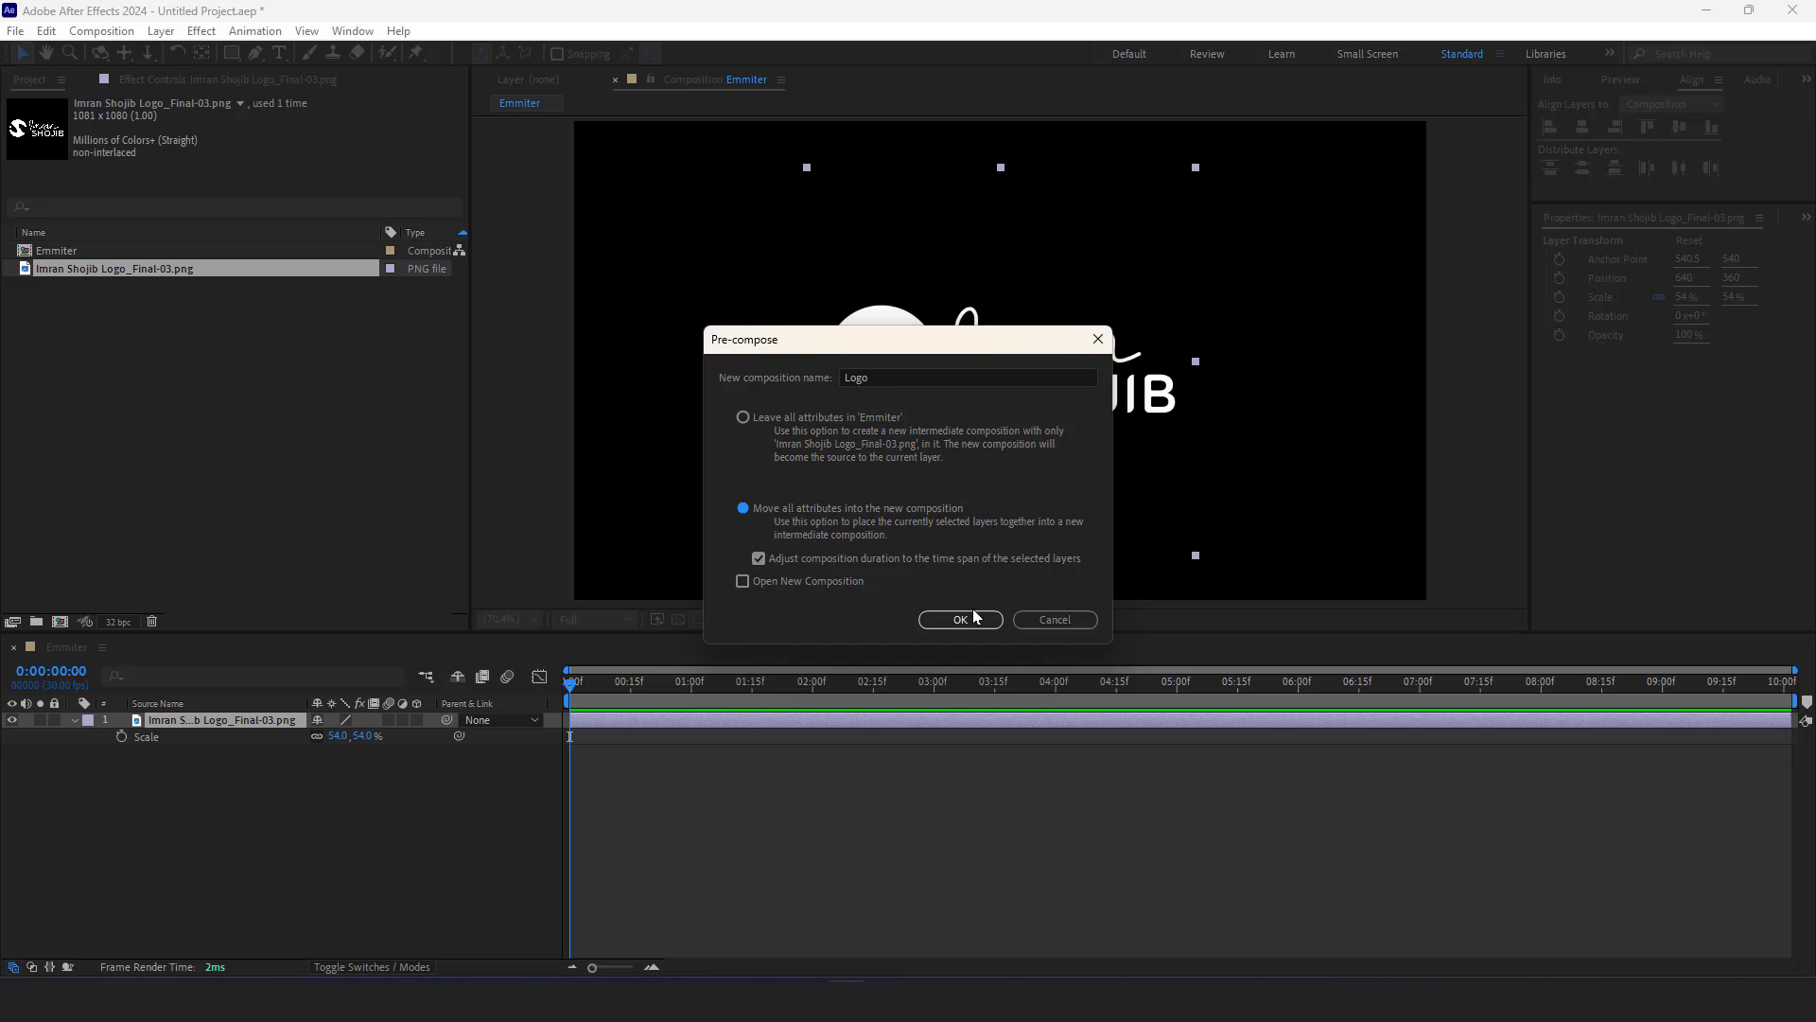
left_click(961, 619)
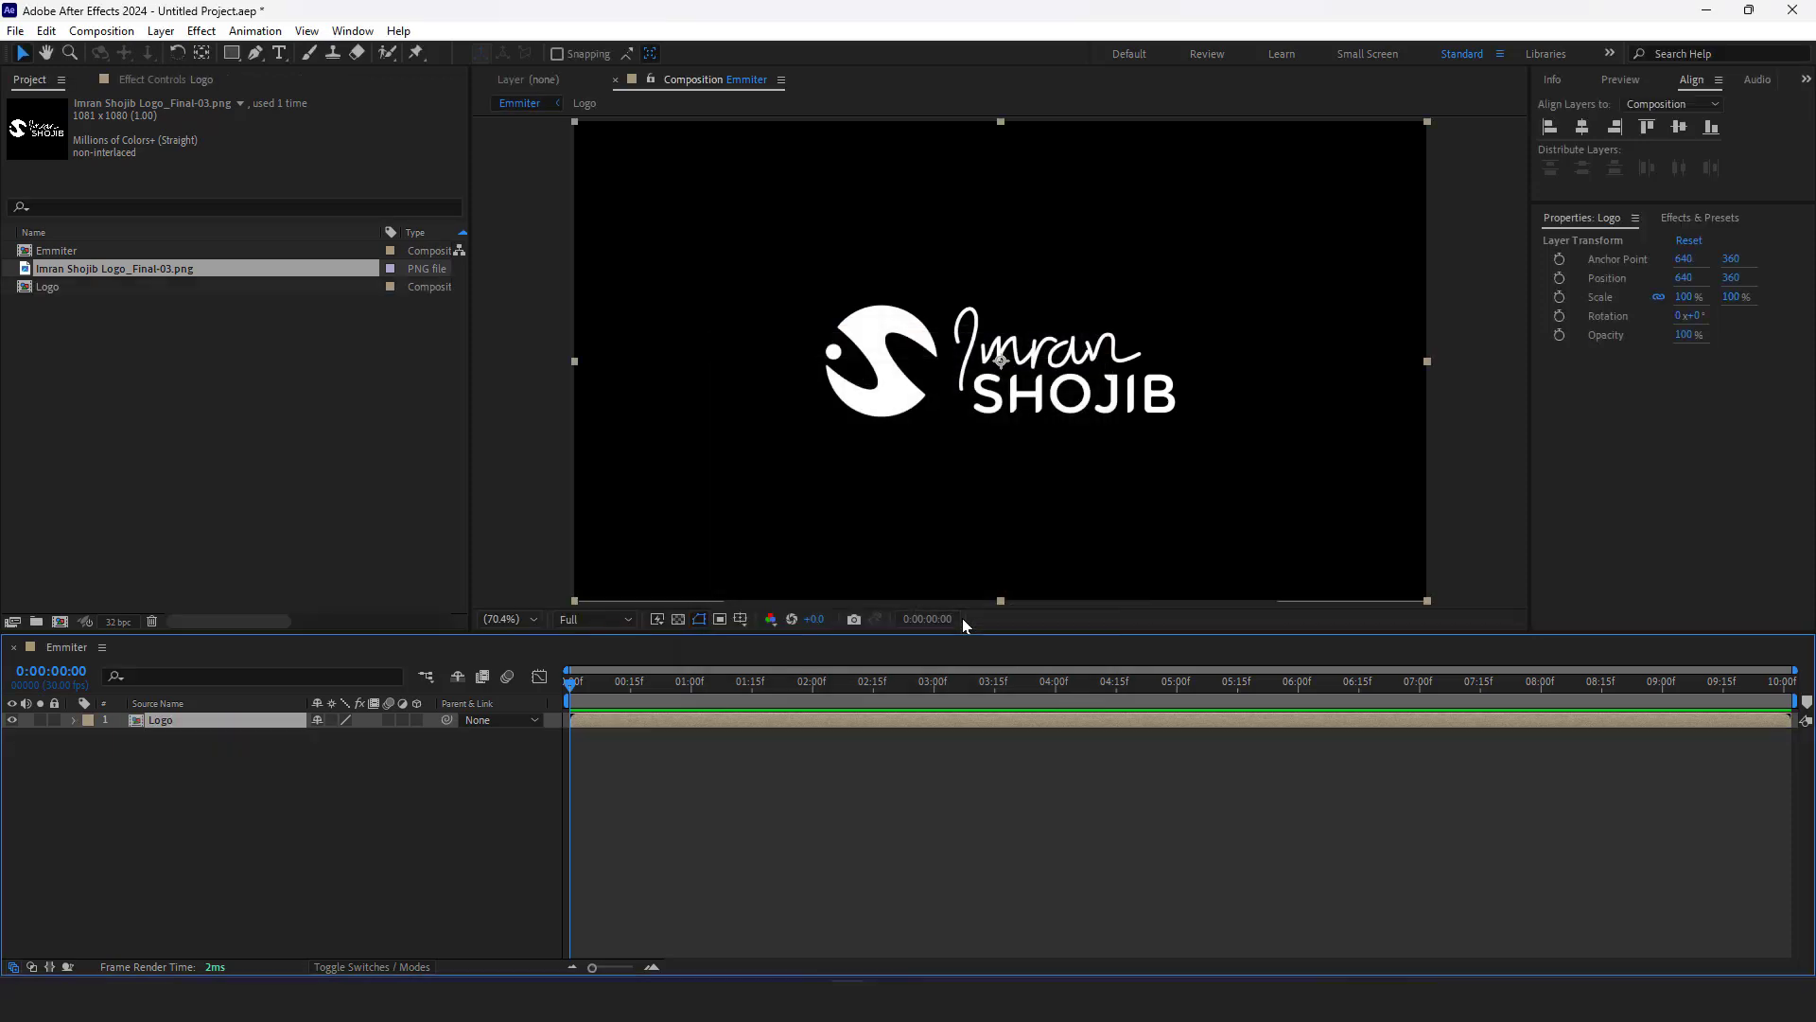
left_click(507, 880)
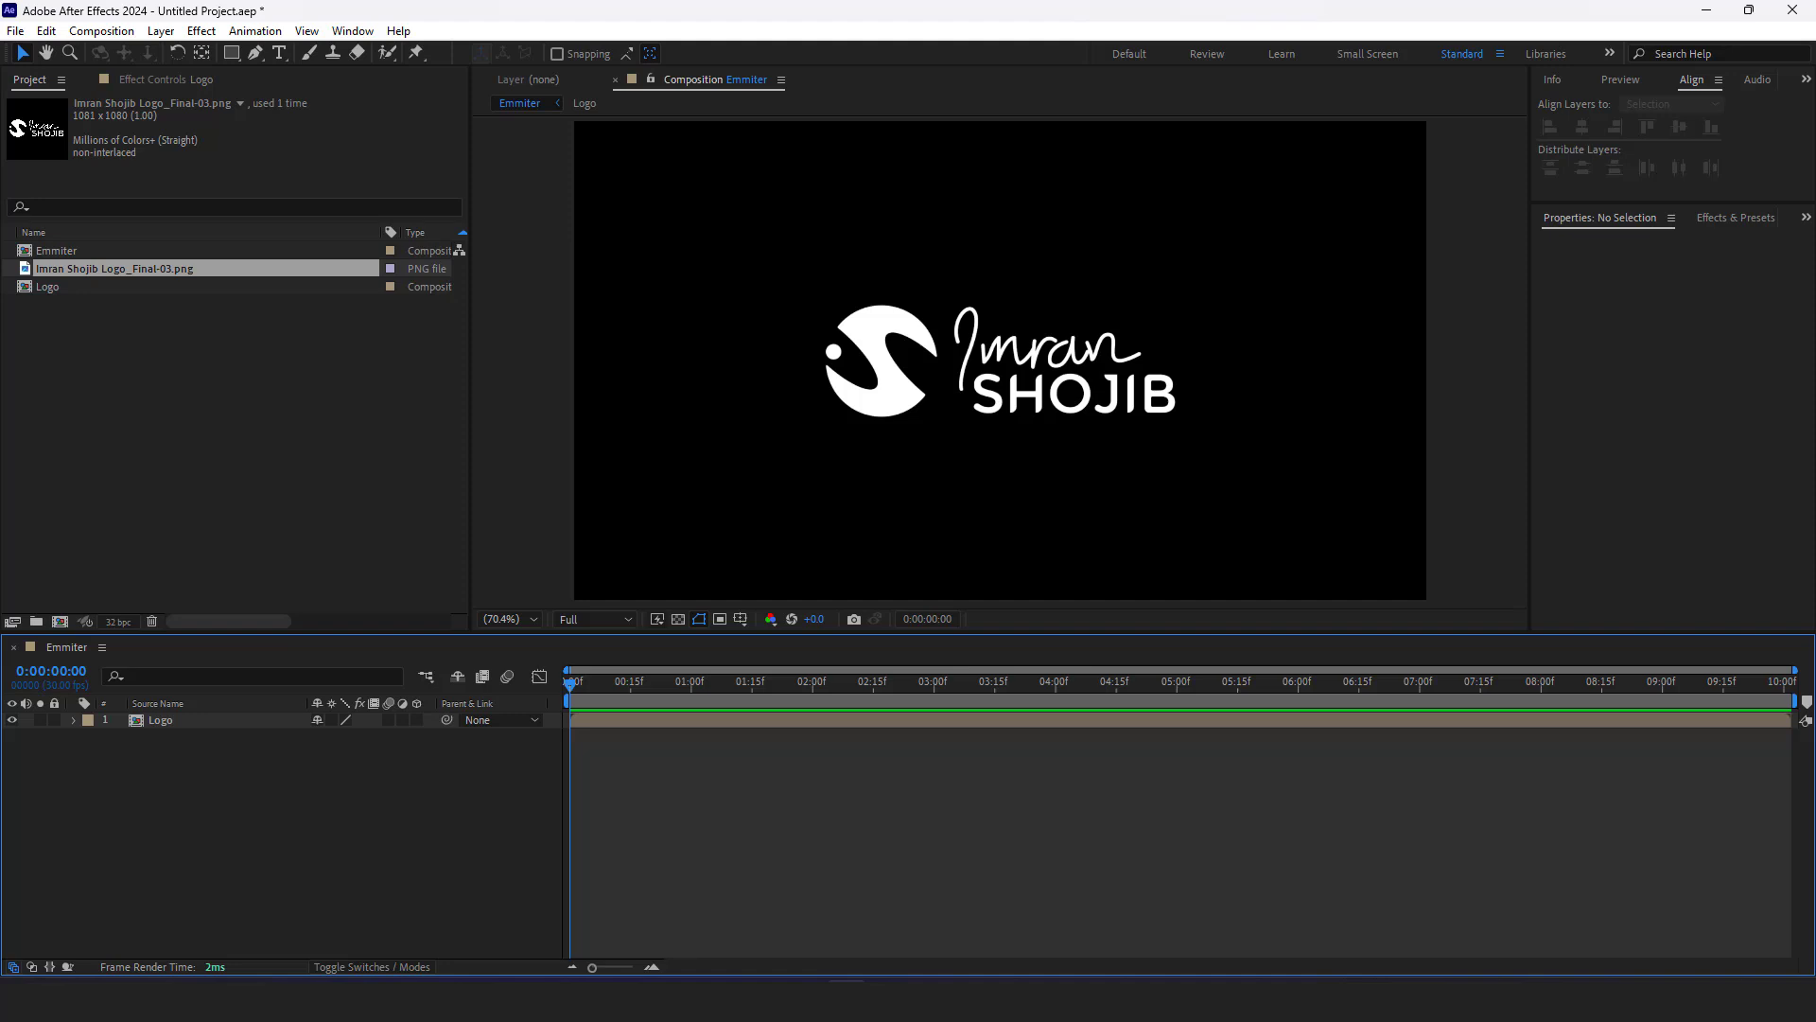
Import studio_reflection.jpg into the composition below the Logo layer and scale it to 40%
left_click_drag(1689, 539, 243, 510)
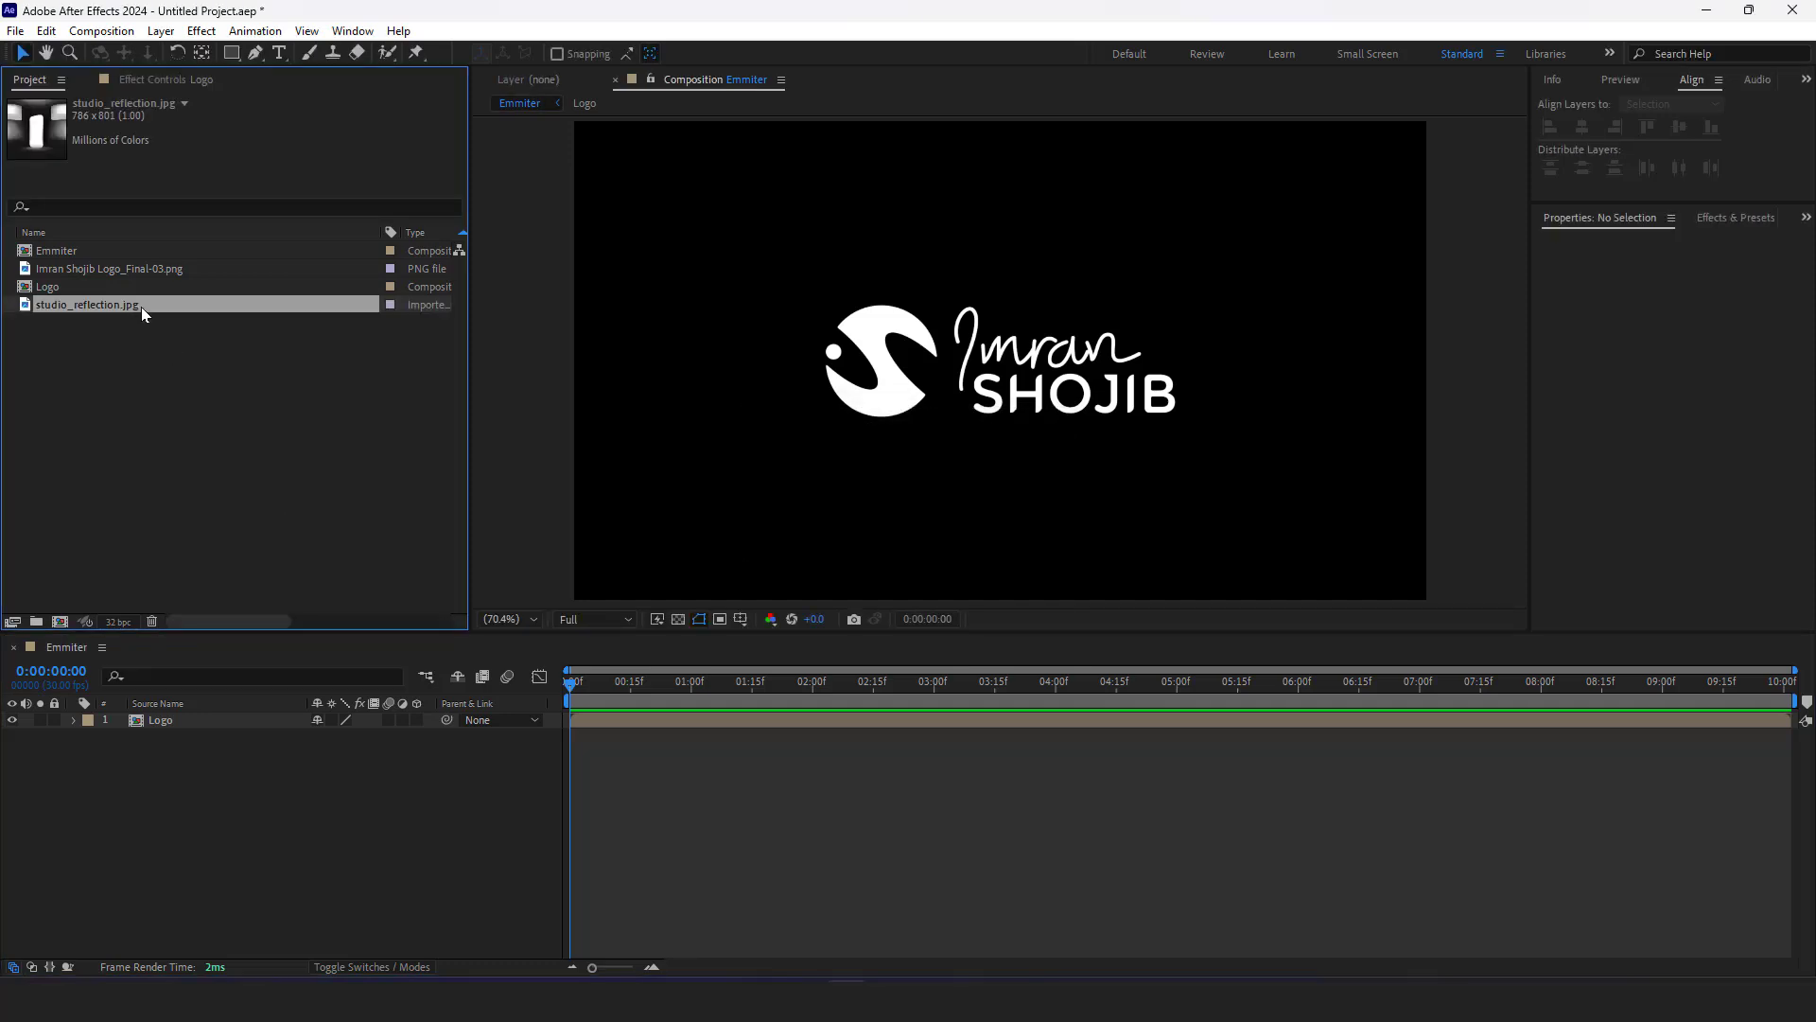
left_click_drag(142, 312, 254, 808)
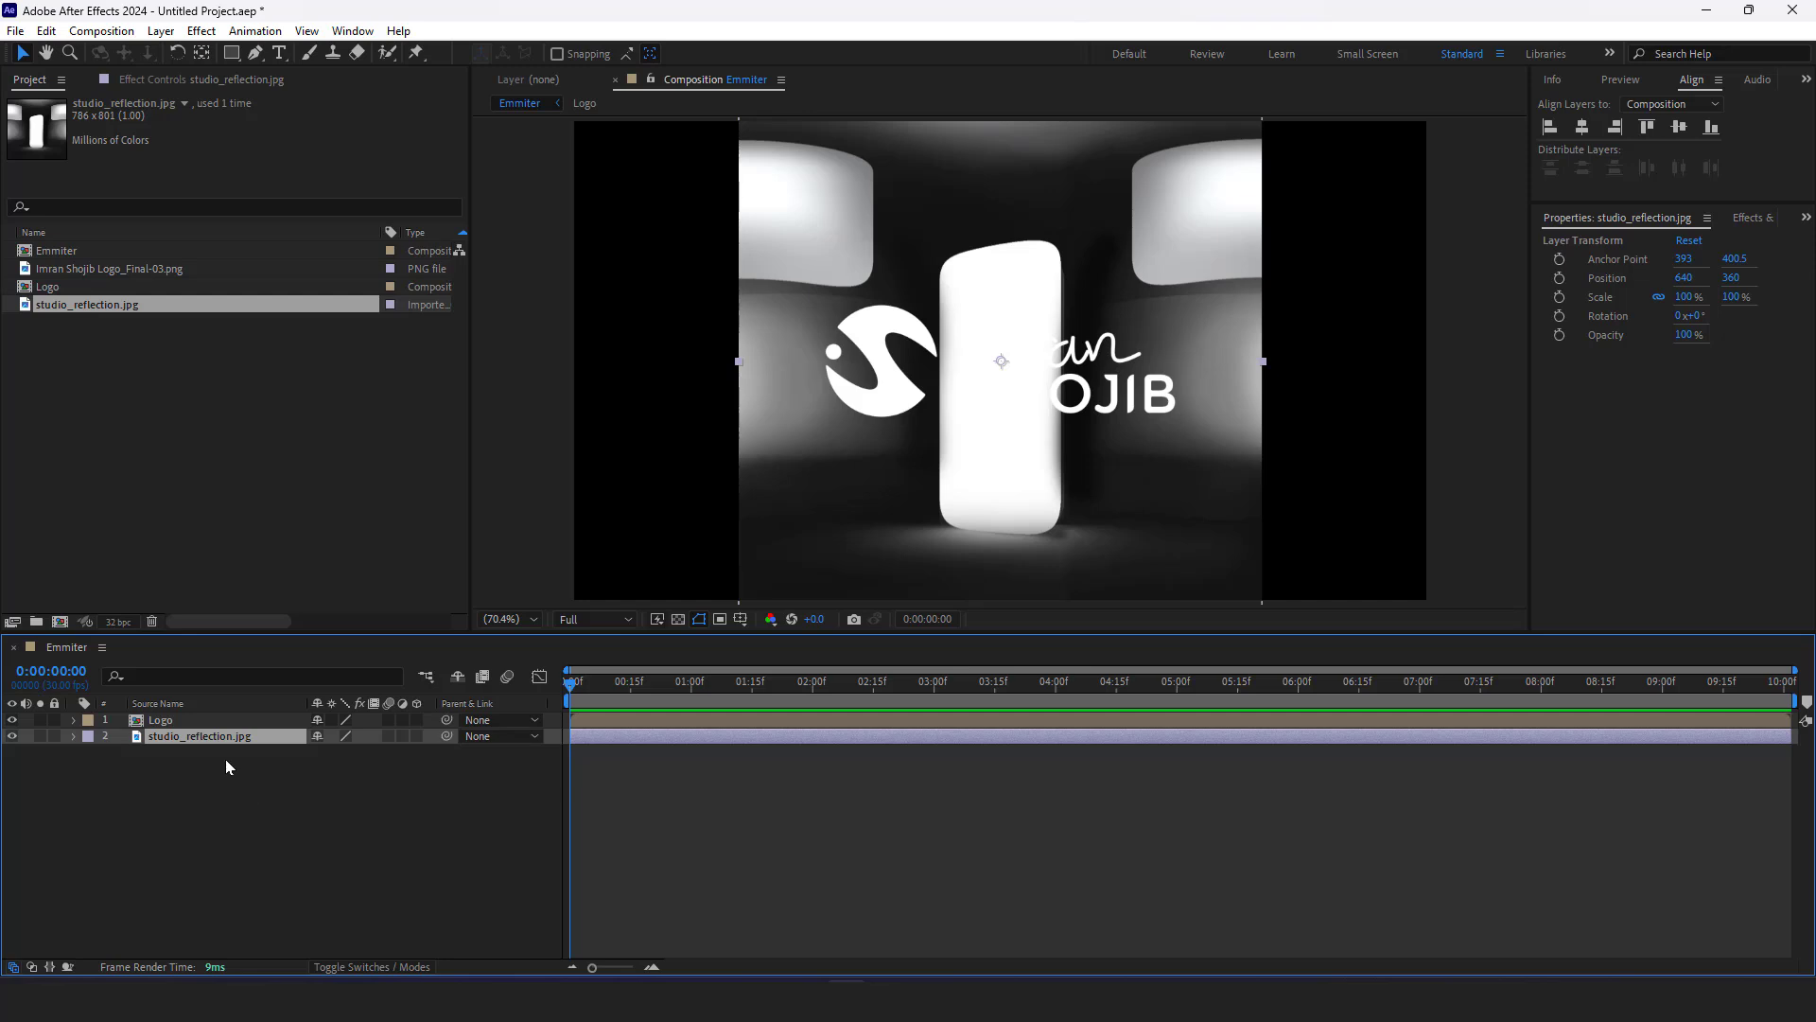
key("s")
left_click_drag(371, 753, 320, 762)
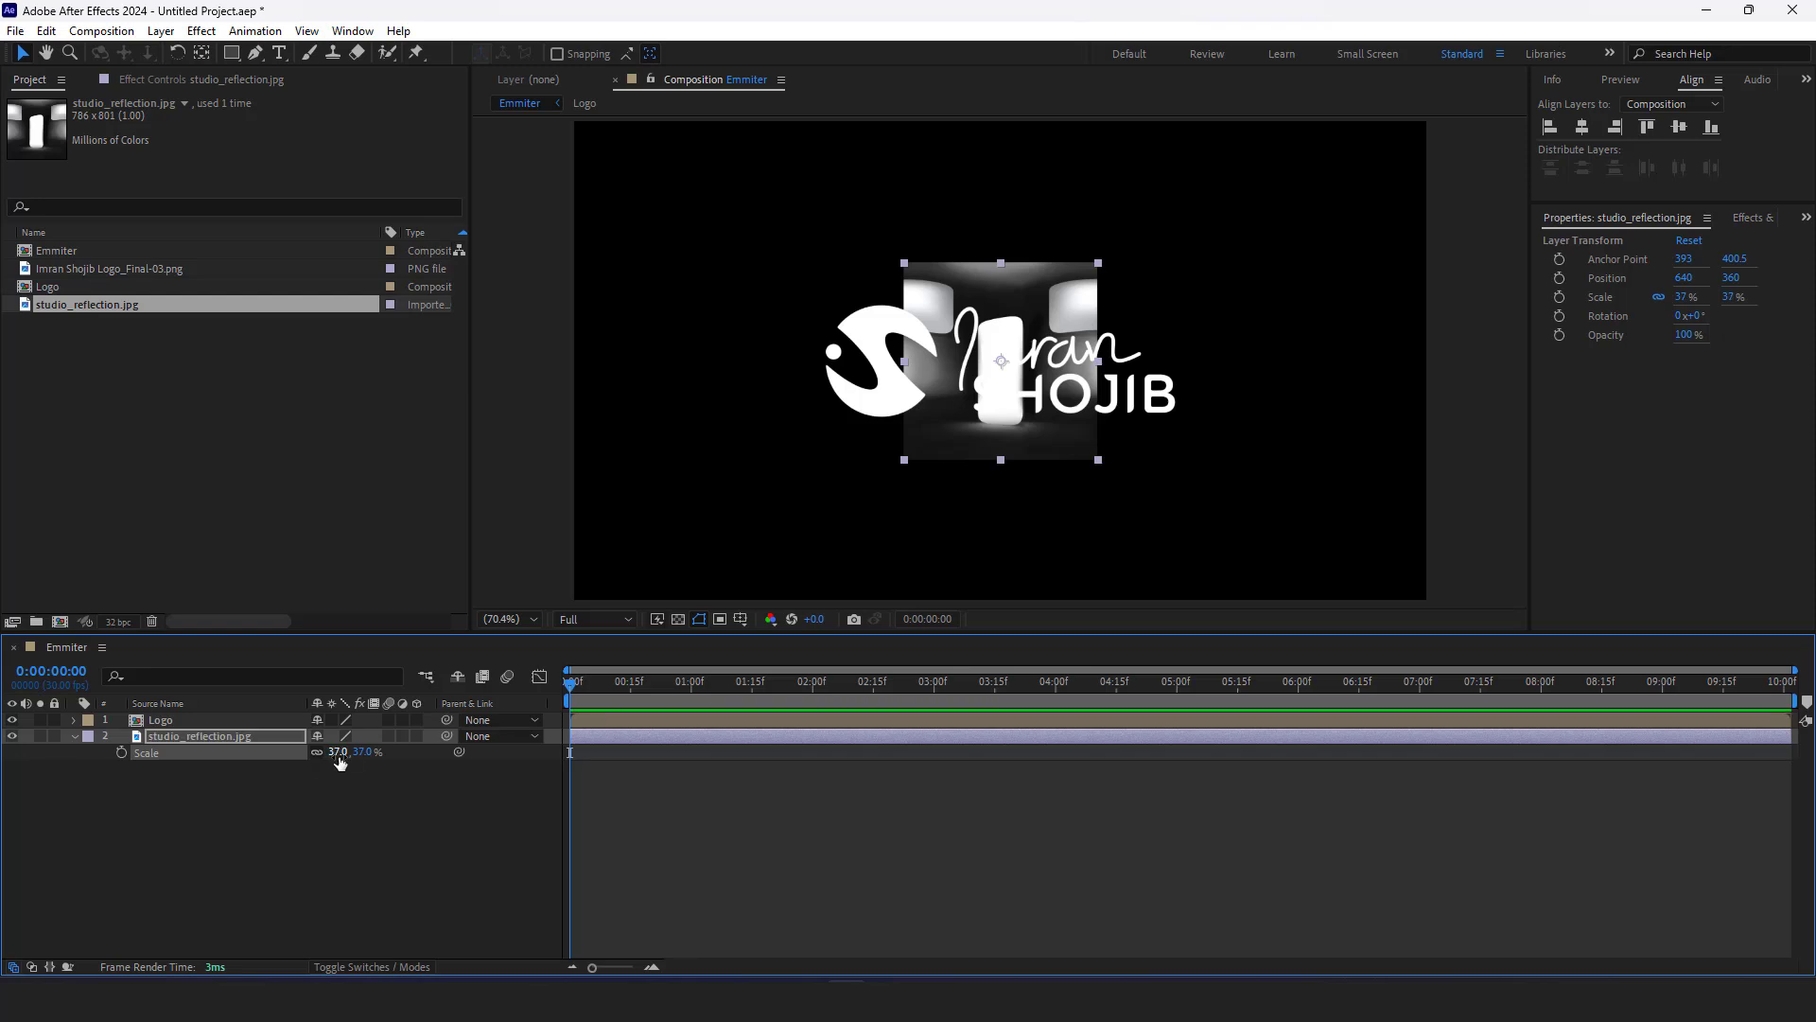
left_click(340, 752)
type("40")
key("Return")
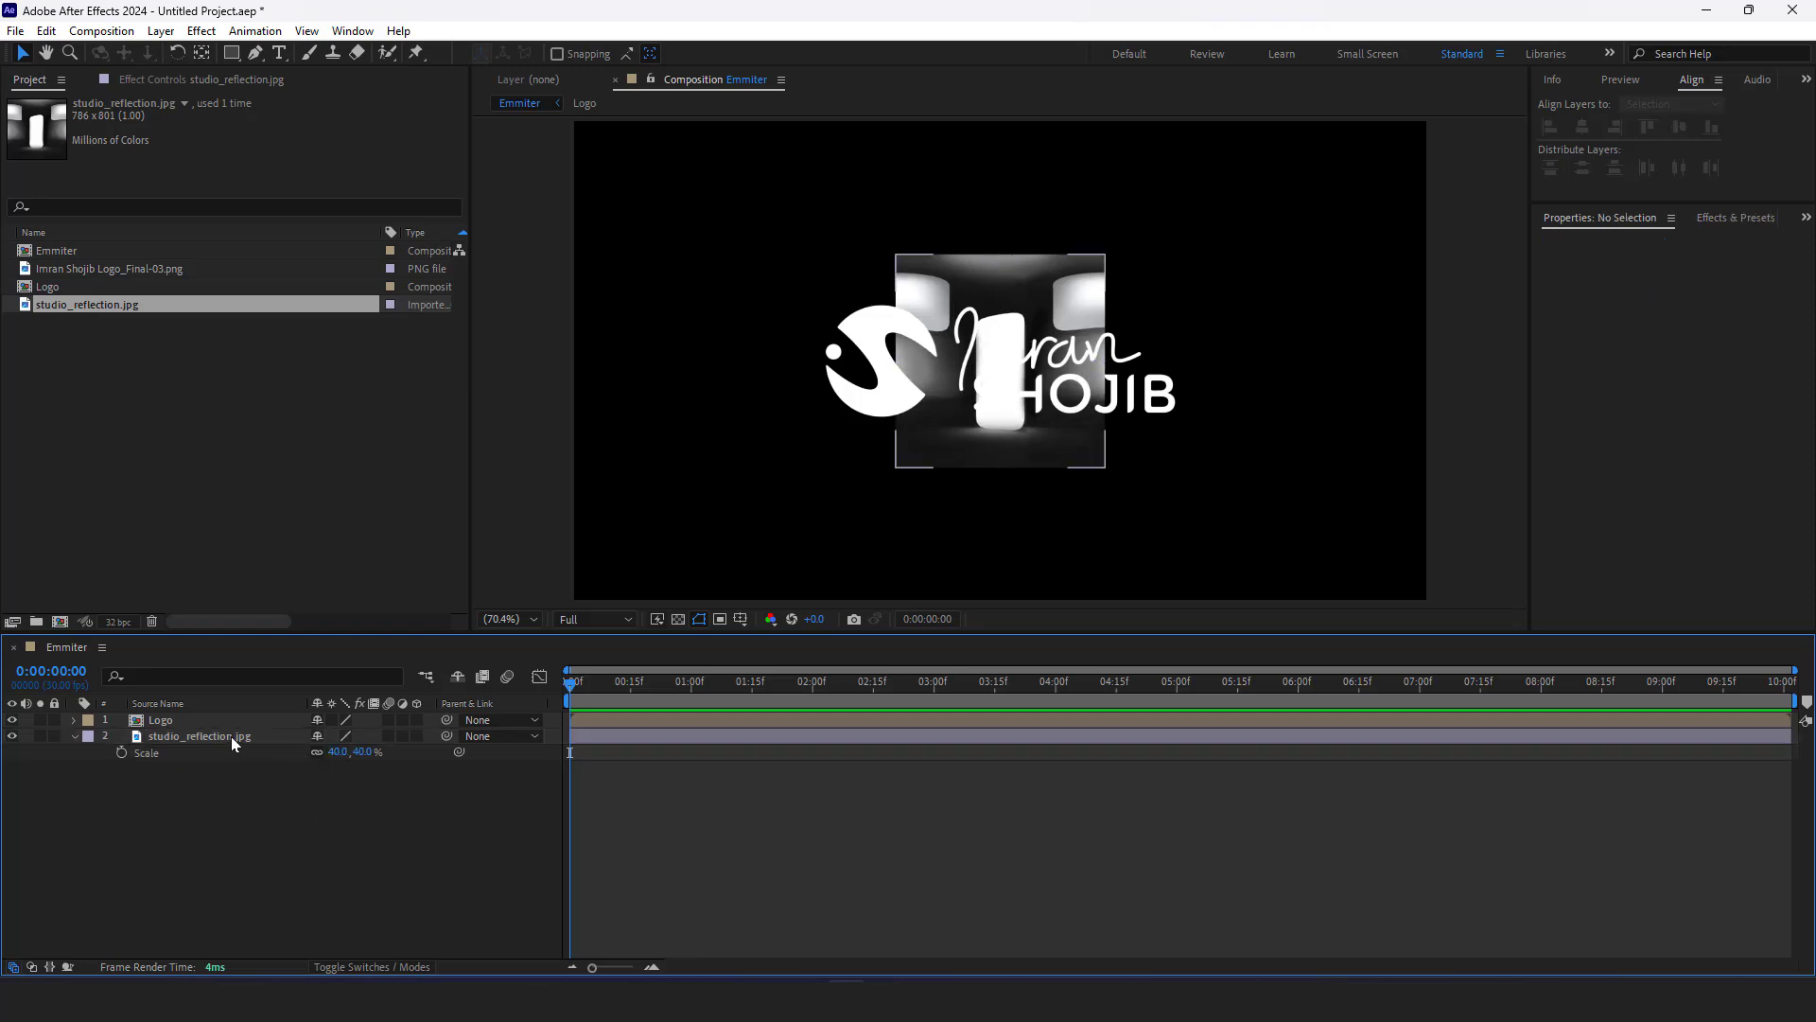
Search the effects for "motion" and apply Motion Tile to the studio_reflection.jpg layer
left_click(231, 736)
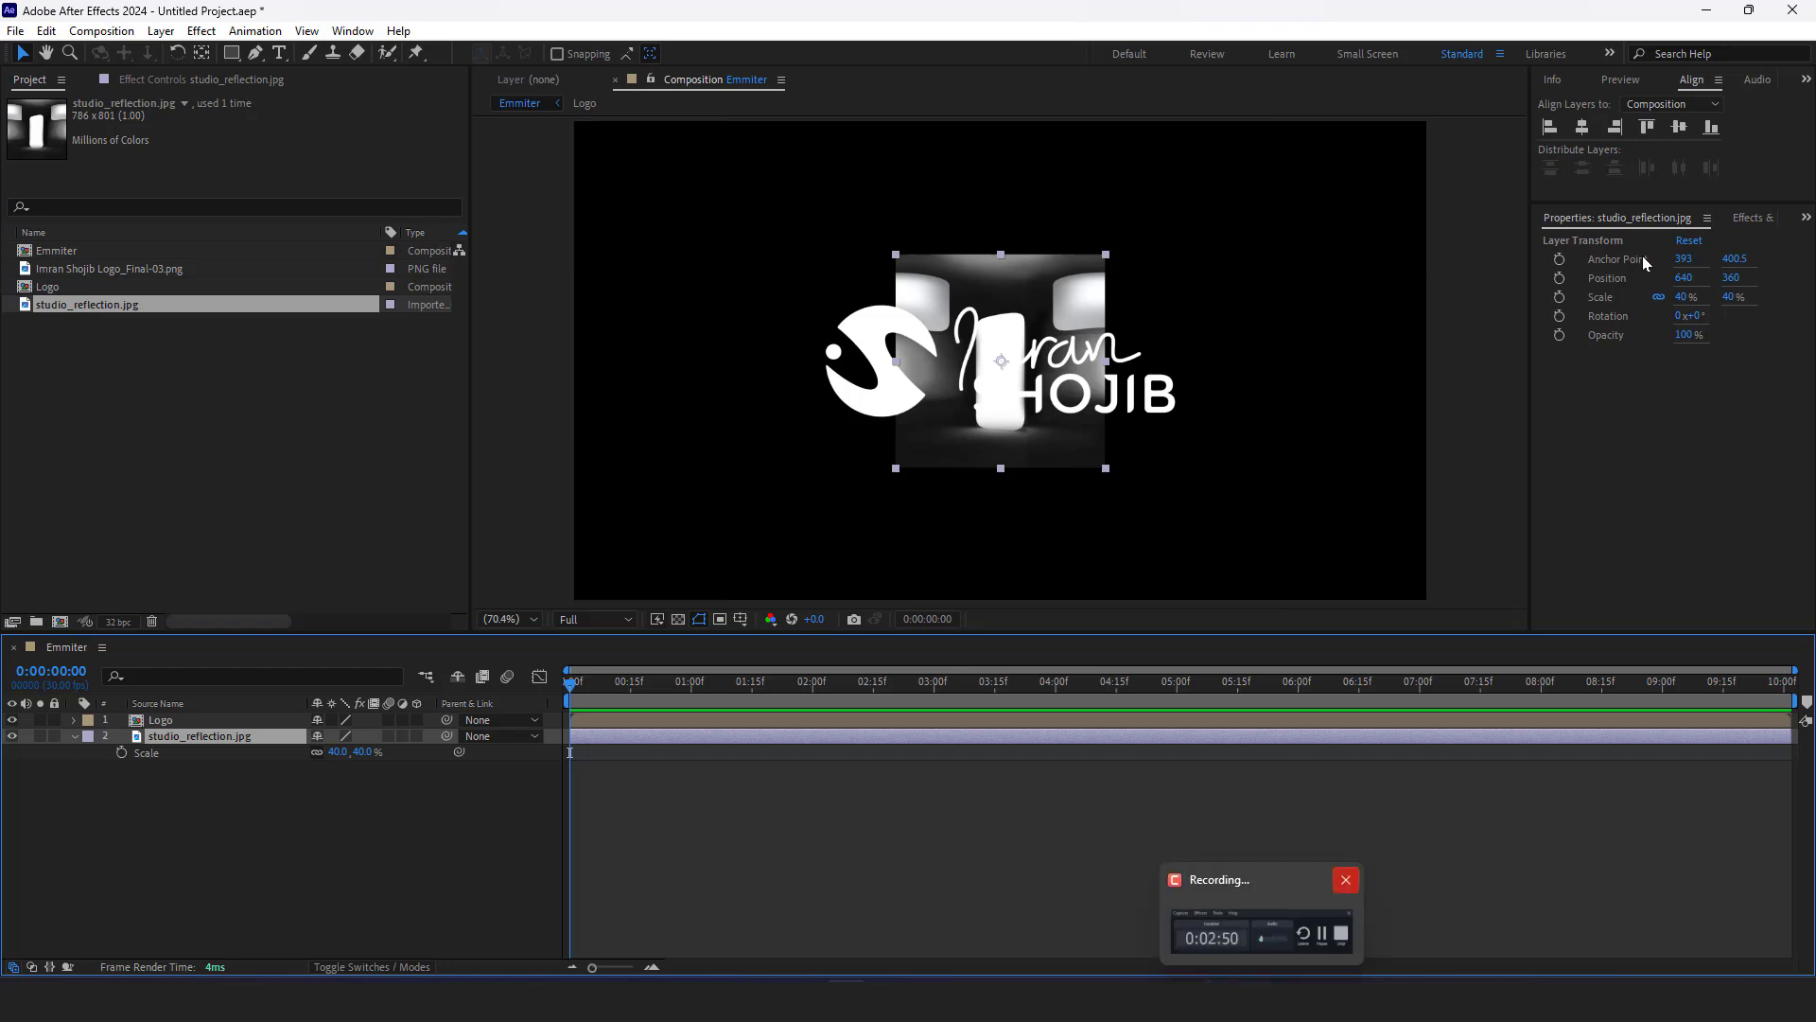
left_click(1755, 219)
left_click(1615, 245)
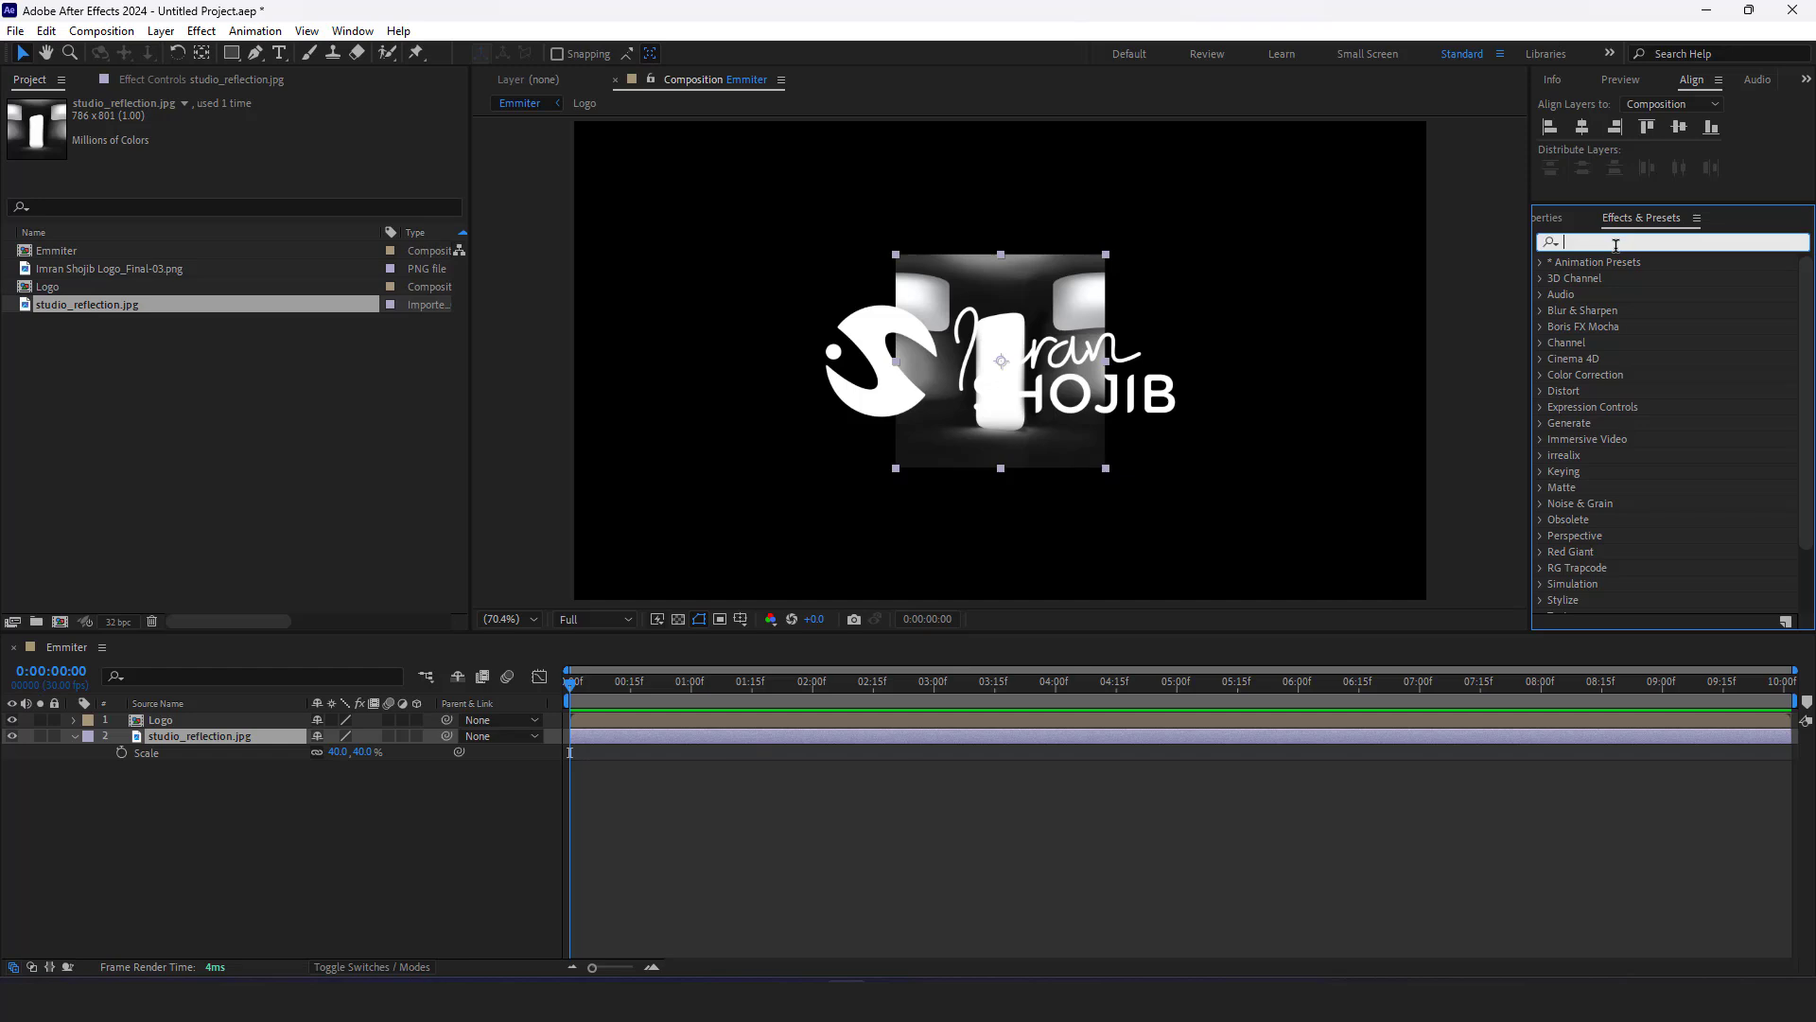
type("motion")
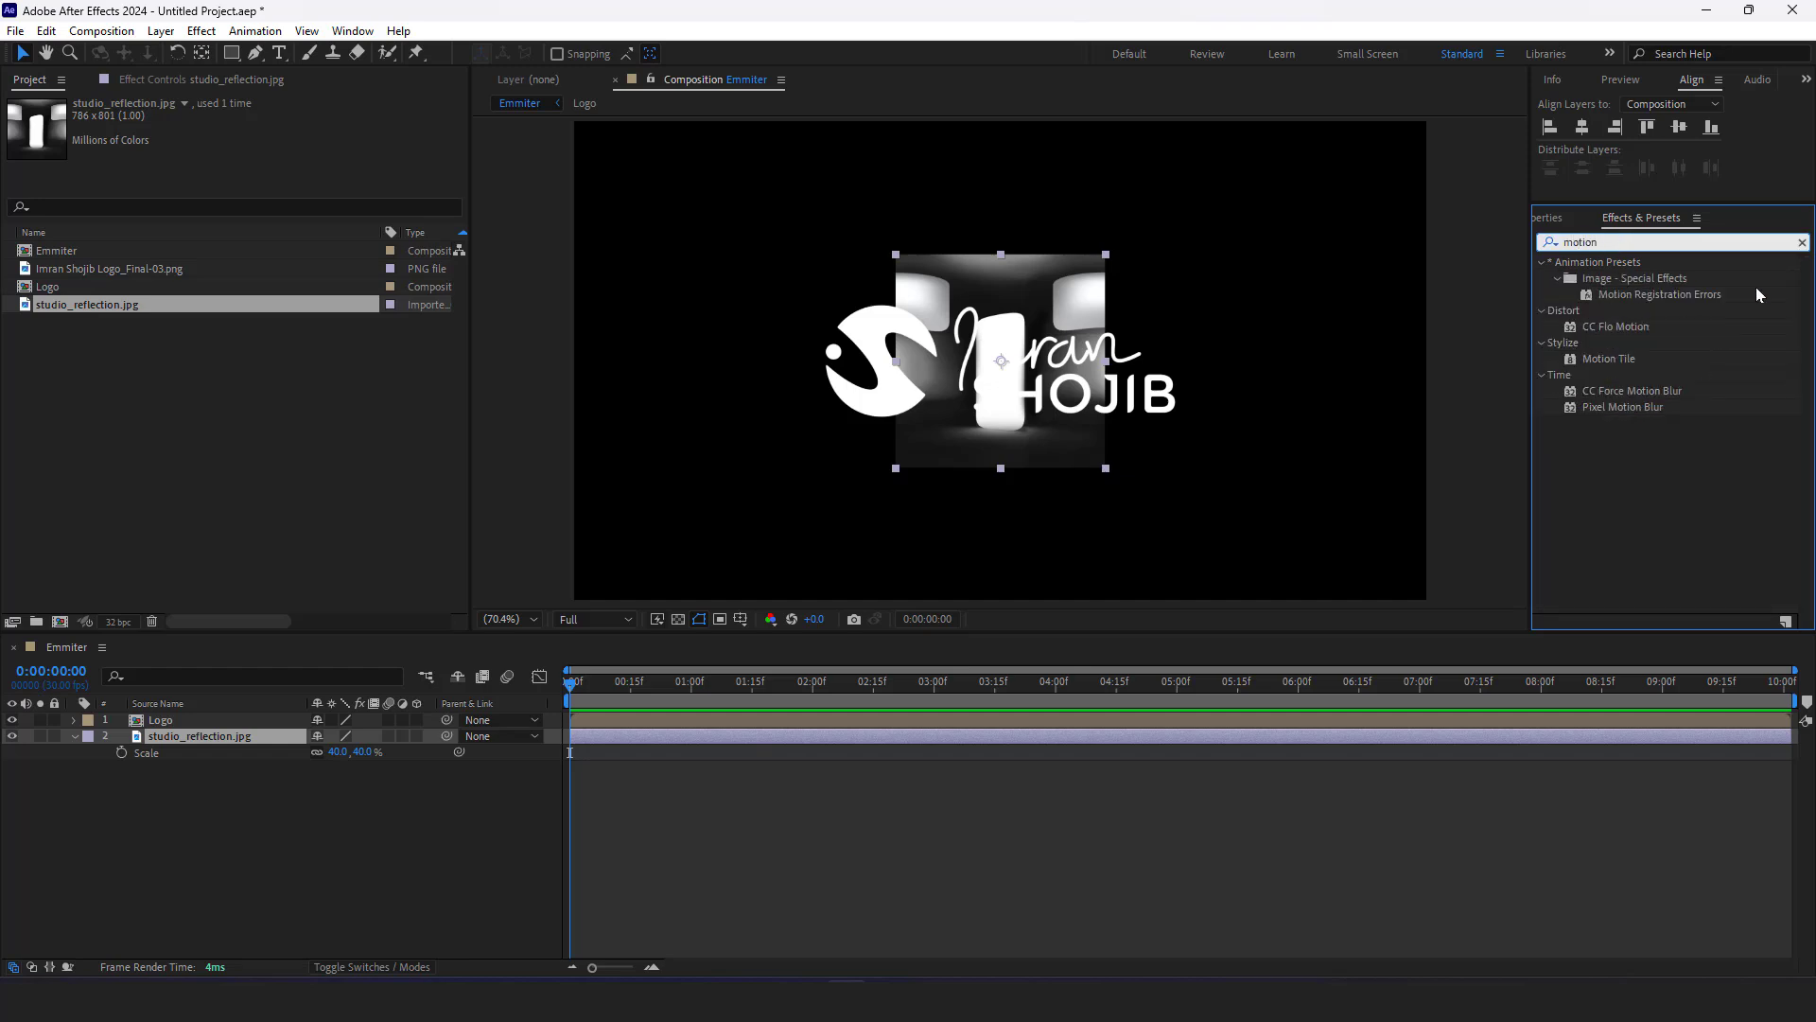
left_click_drag(1625, 361, 265, 743)
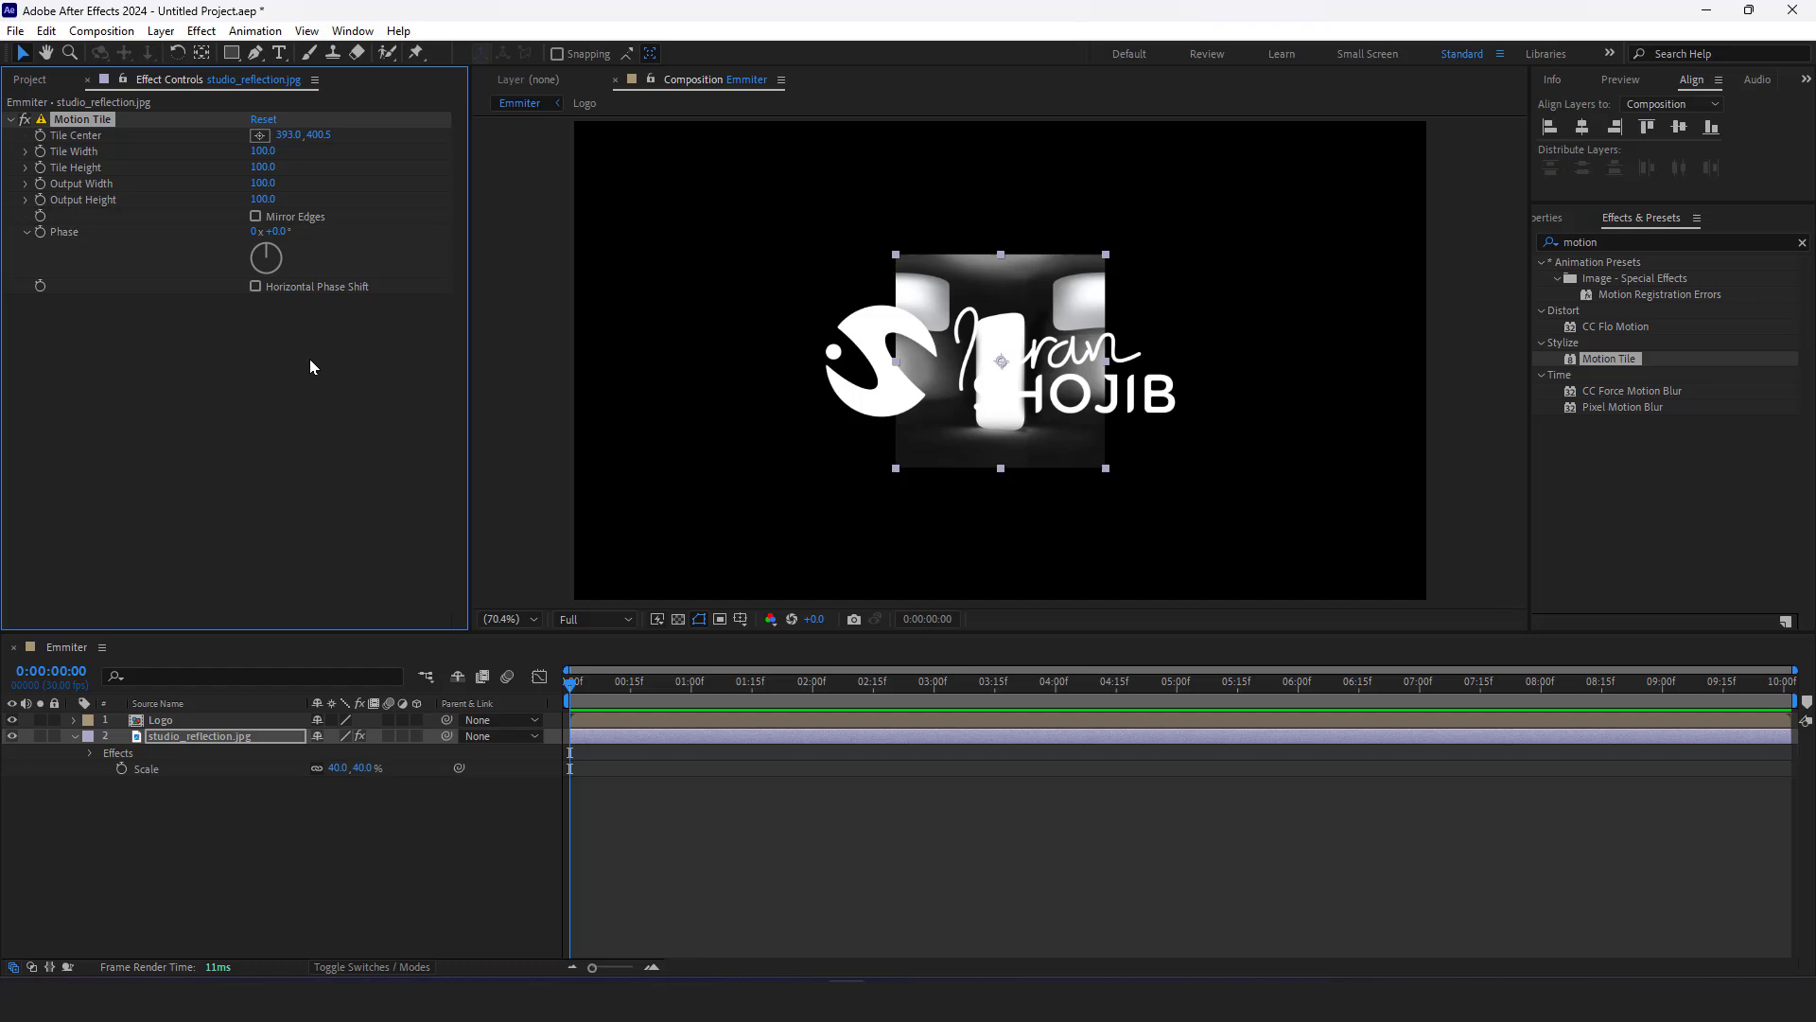
Enable Mirror Edges on the Motion Tile effect and set its Output Width and Output Height to 500
left_click(256, 216)
mouse_move(263, 183)
left_mouse_down()
mouse_move(299, 188)
mouse_move(286, 200)
left_mouse_up()
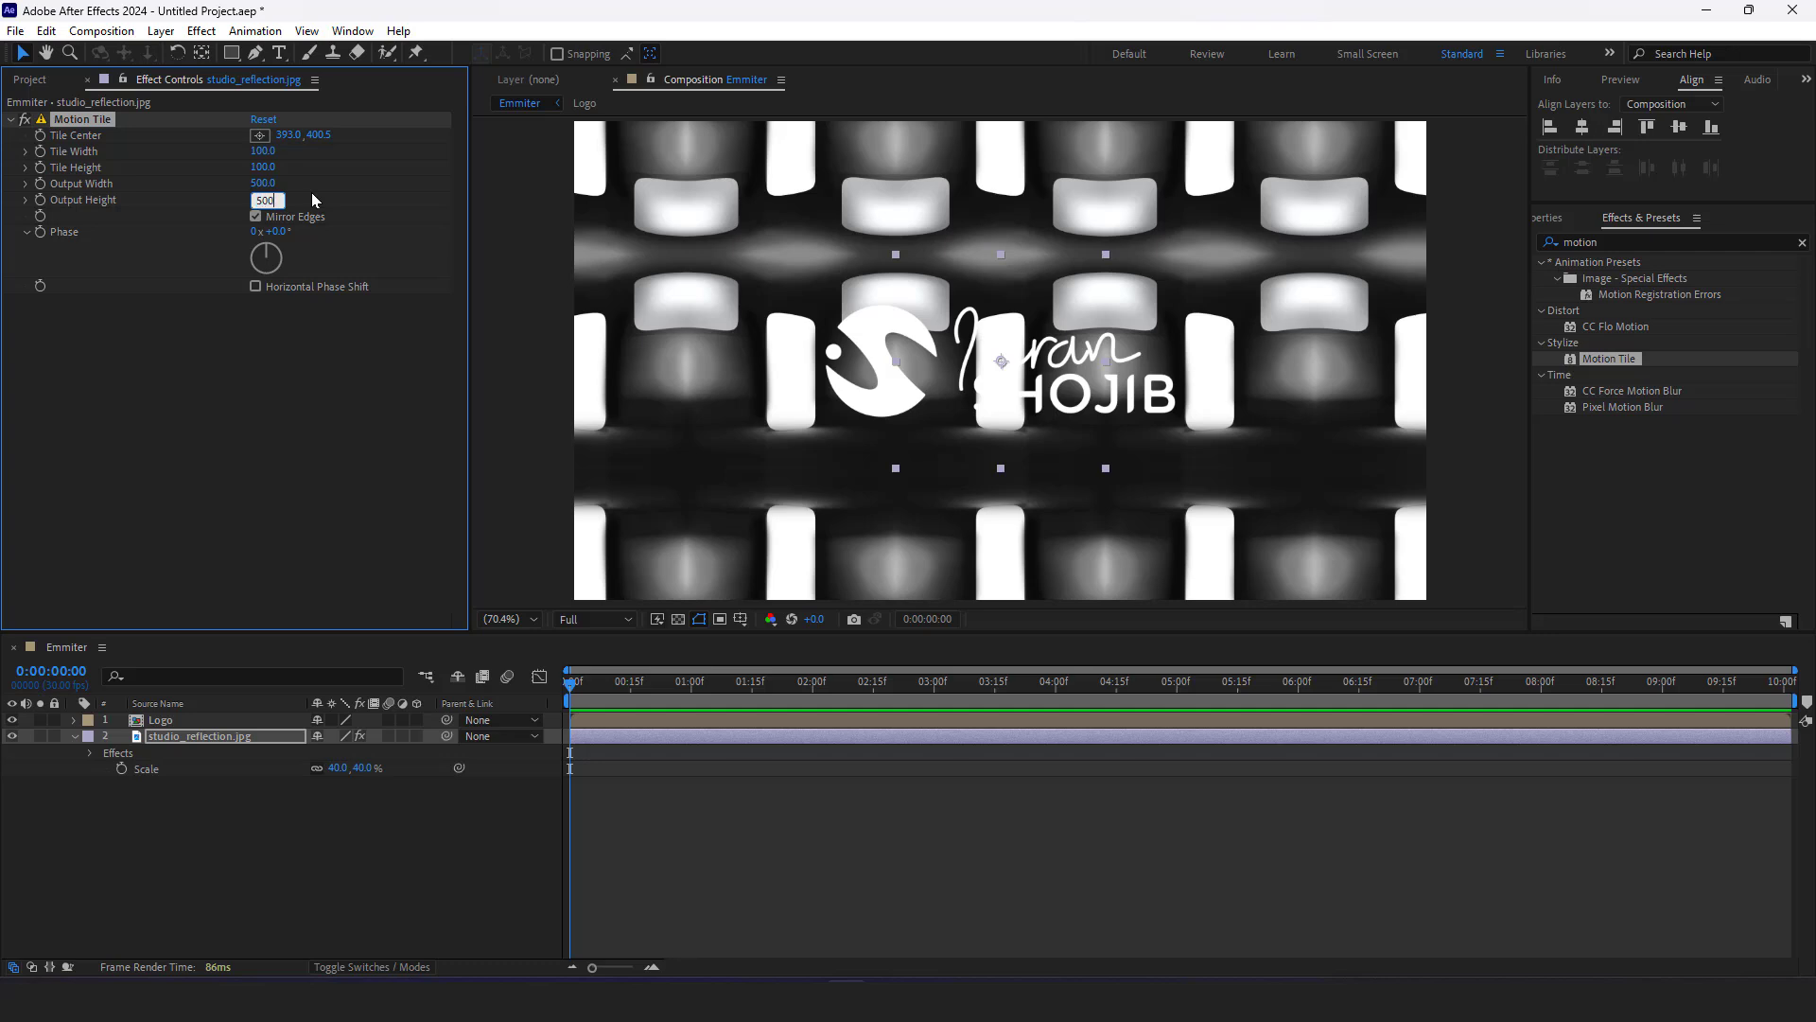
key("Return")
left_click(284, 511)
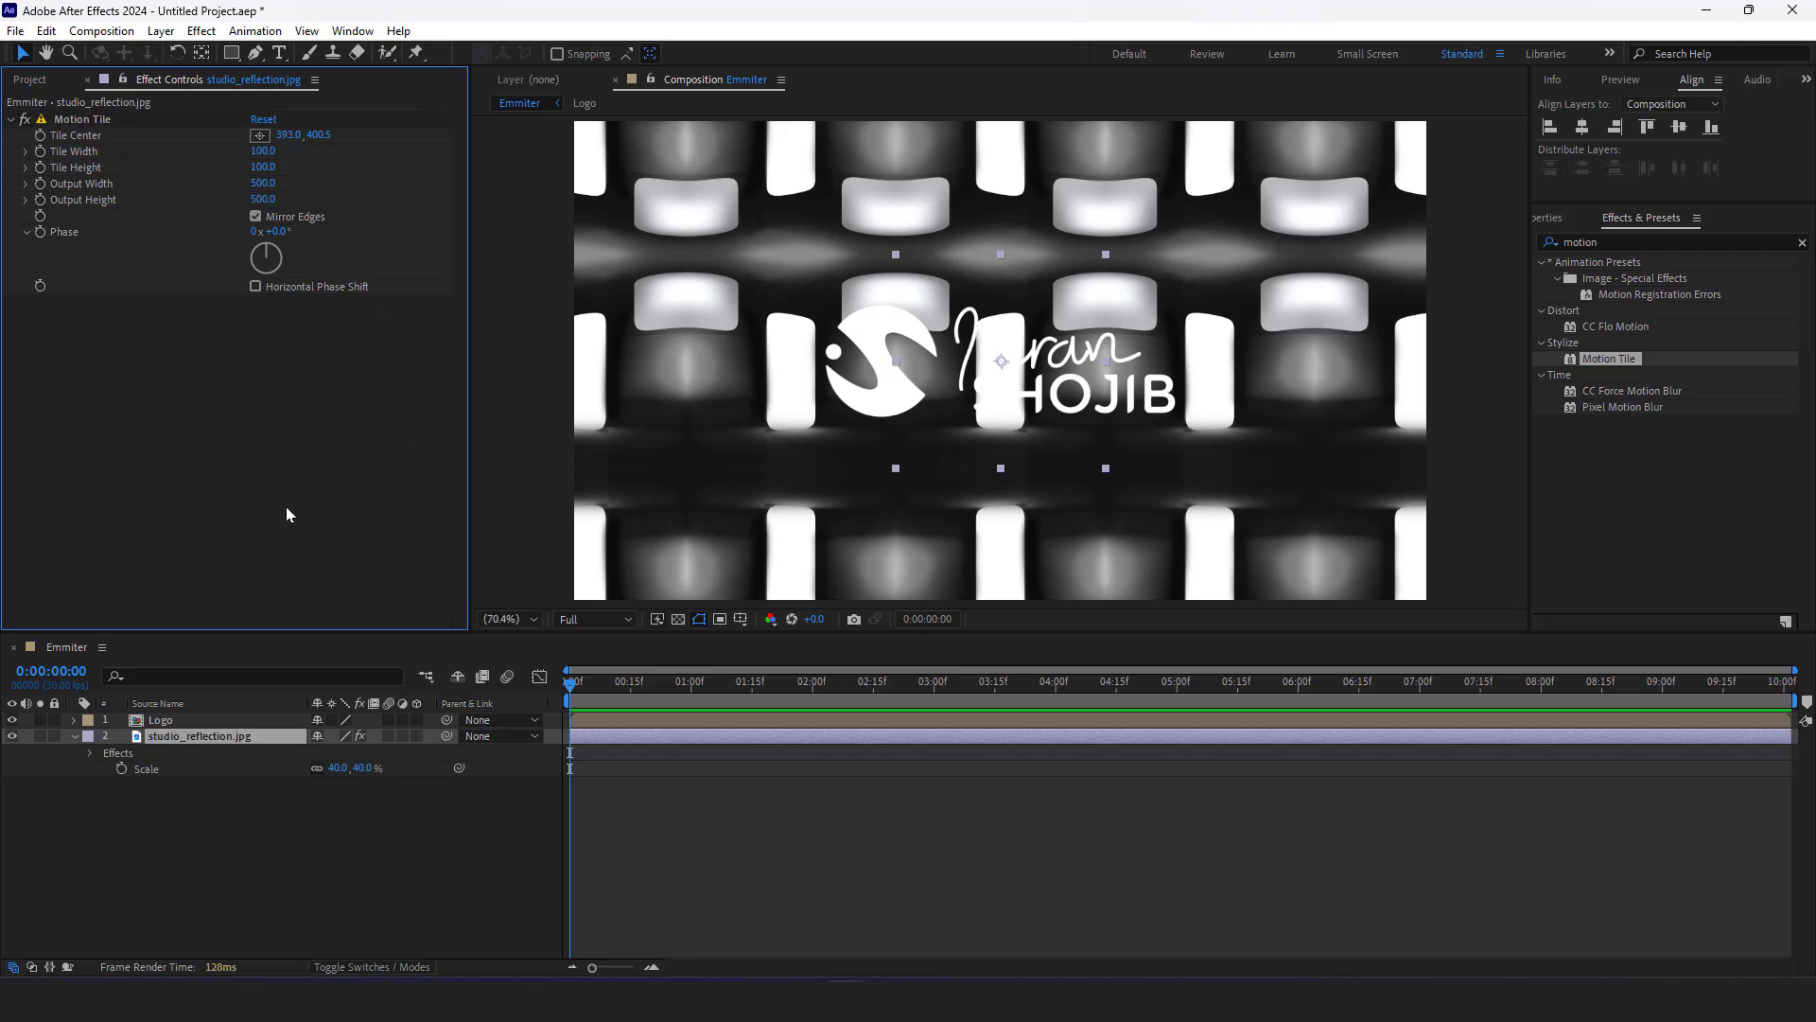
Animate Motion Tile's Tile Center with keyframes at the start and 0:00:10:01, shifting the tiles horizontally, and preview the motion
left_click(41, 134)
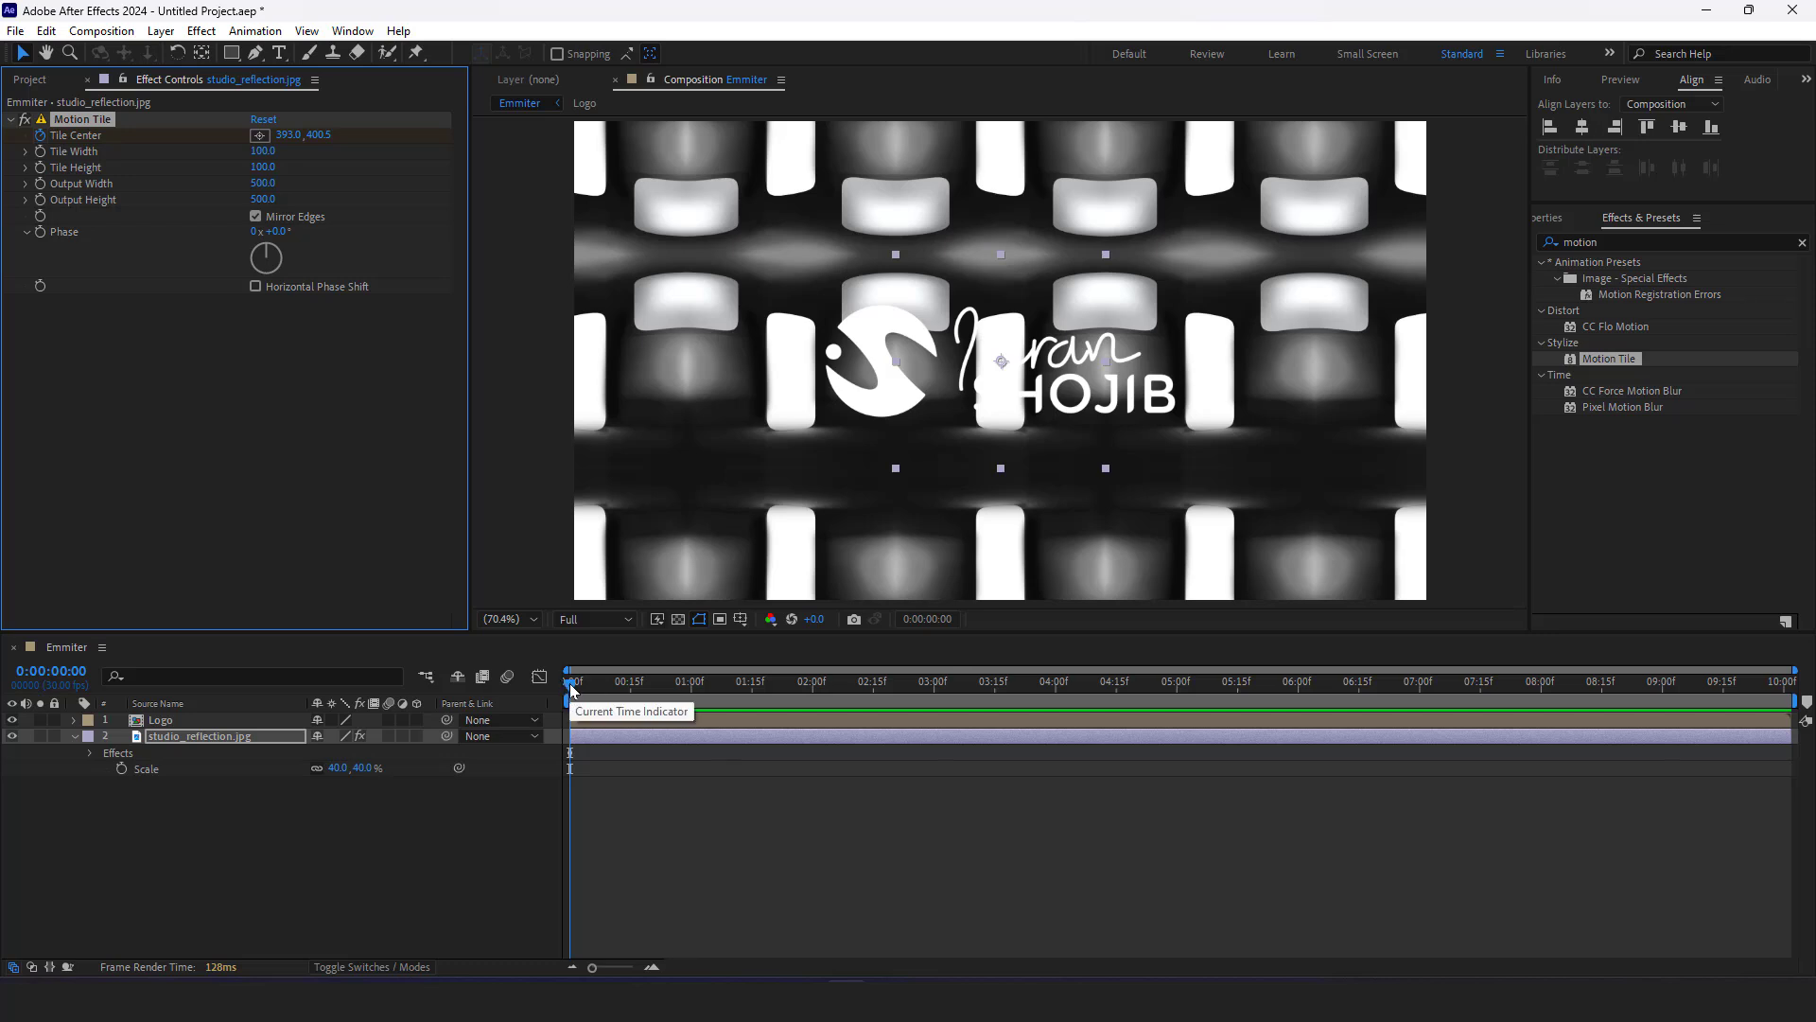
left_click_drag(571, 689, 1791, 791)
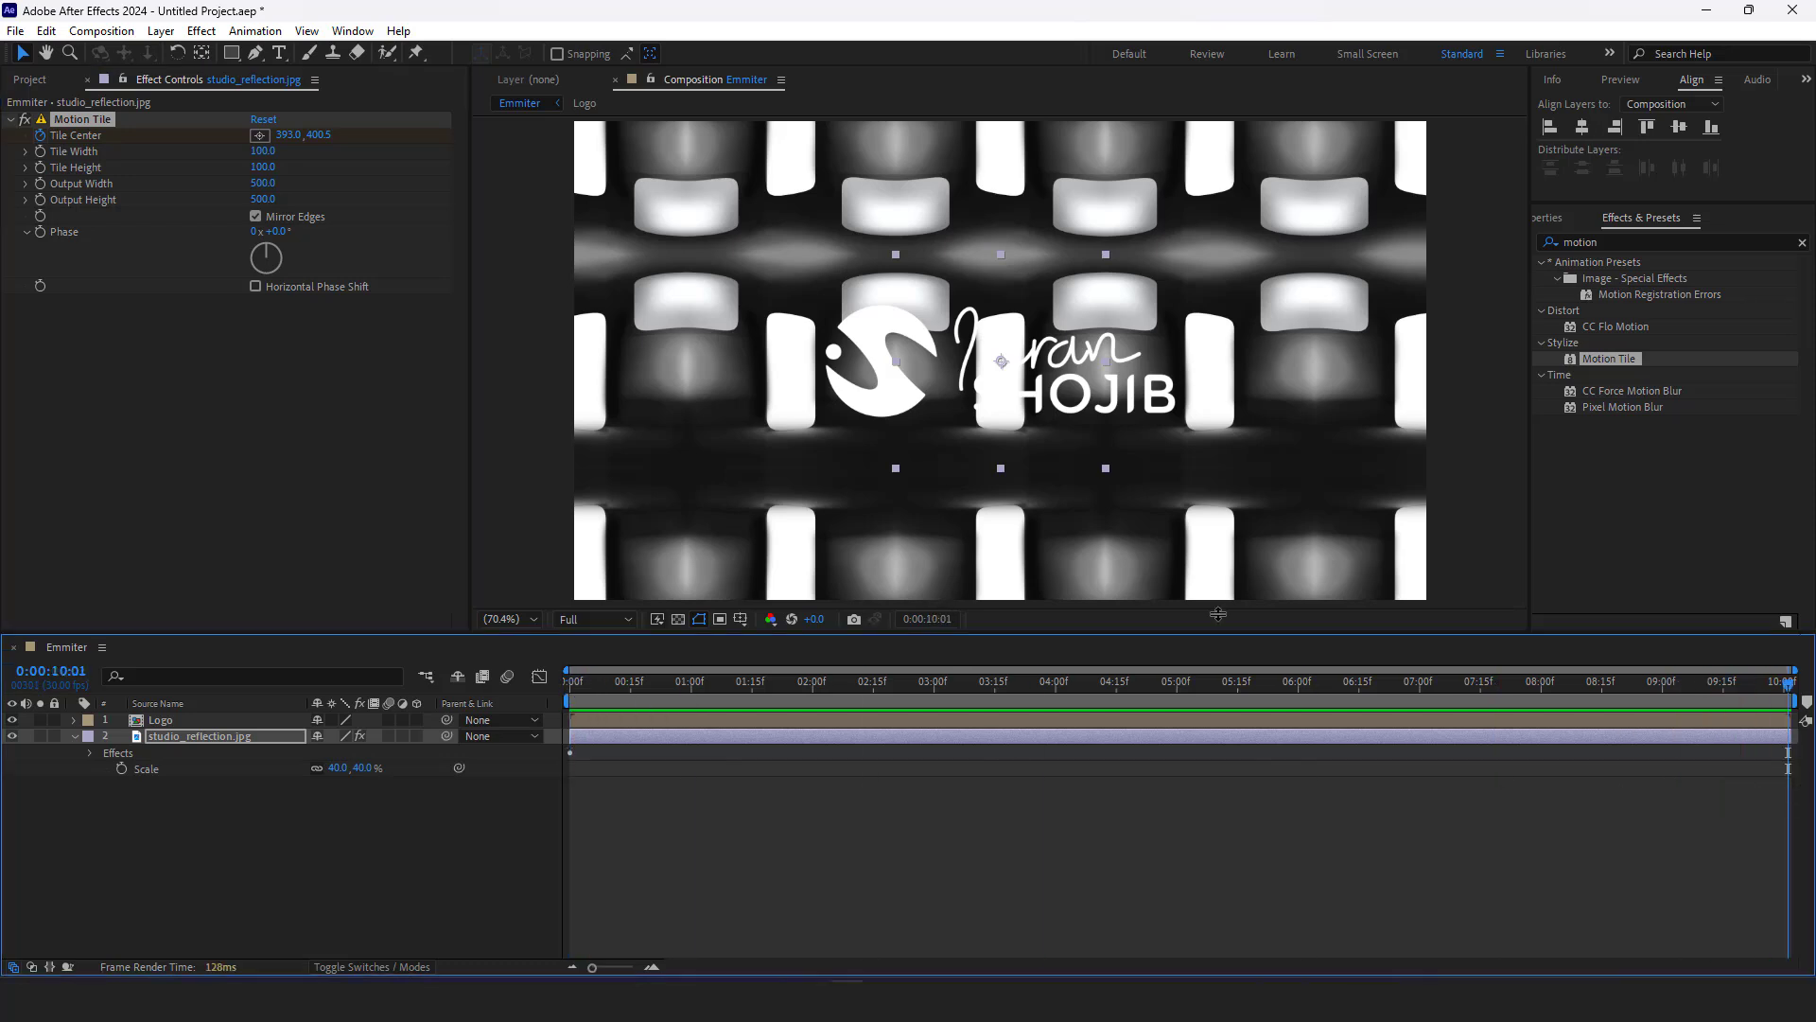
left_click_drag(284, 142, 1594, 313)
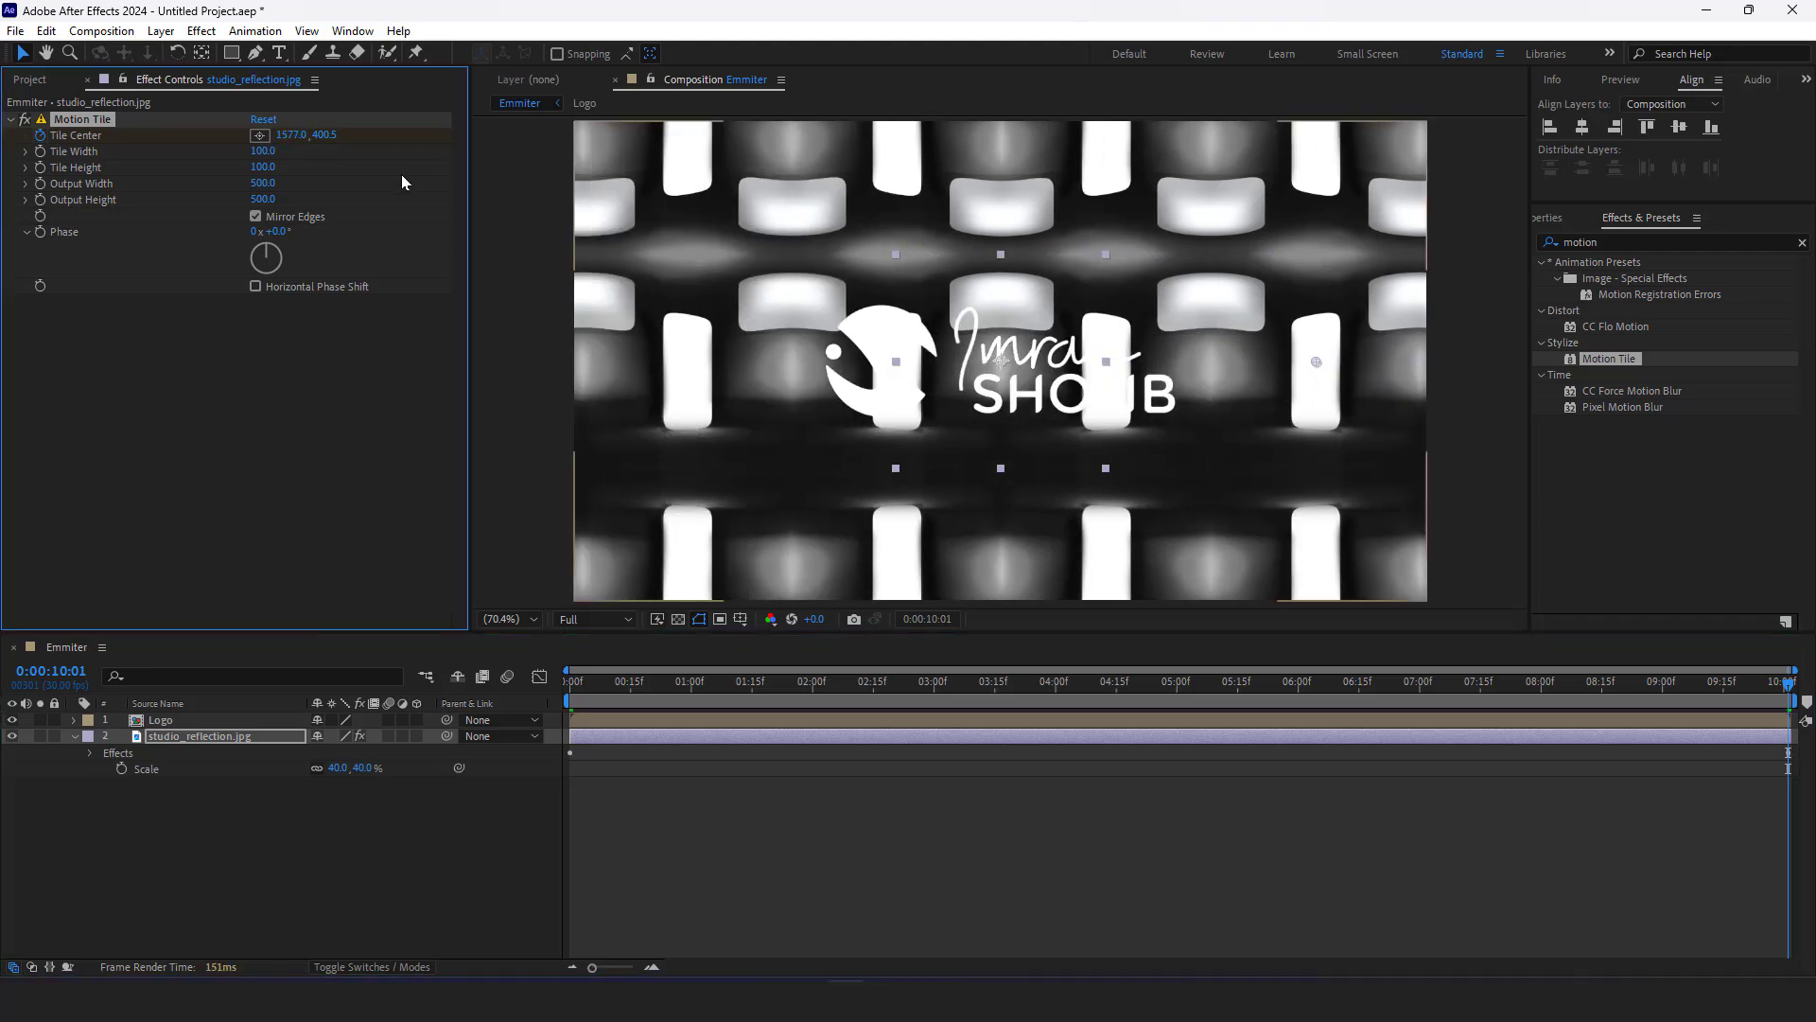
left_click_drag(287, 138, 1379, 279)
left_click_drag(649, 692, 1314, 794)
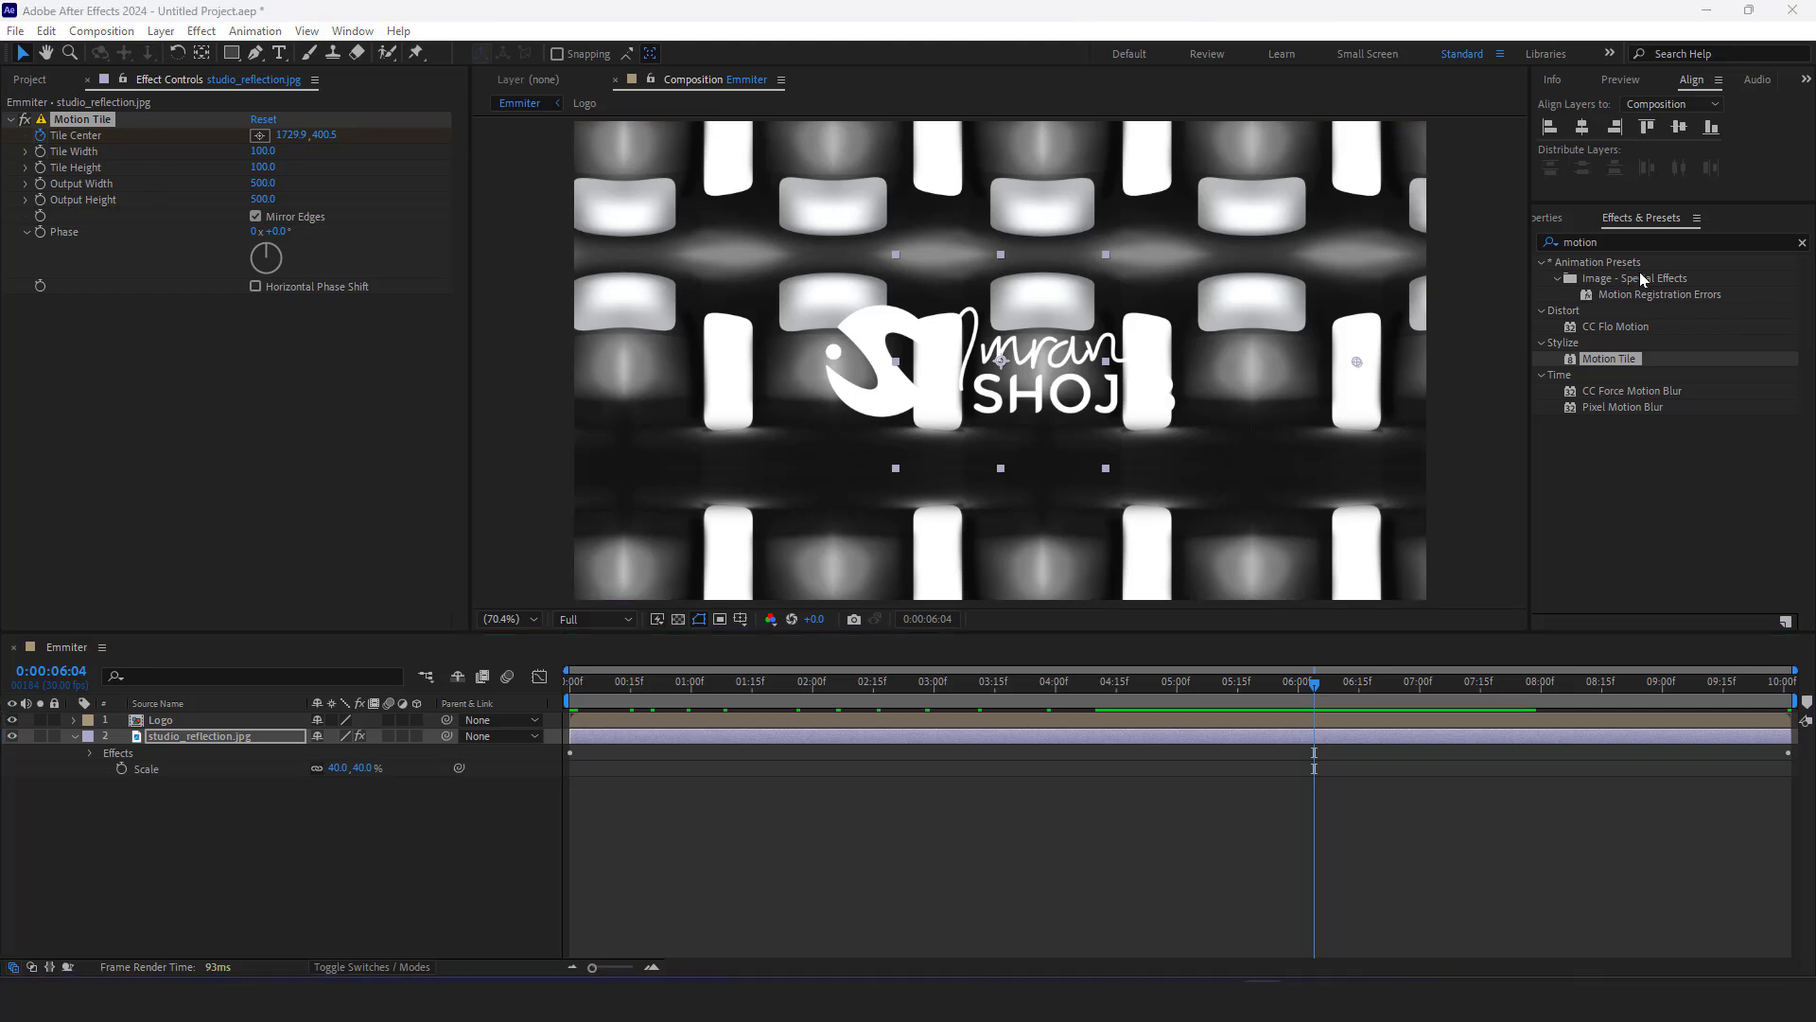
Search the effects for "fast" and apply Fast Box Blur to the studio_reflection.jpg layer
left_click(1606, 241)
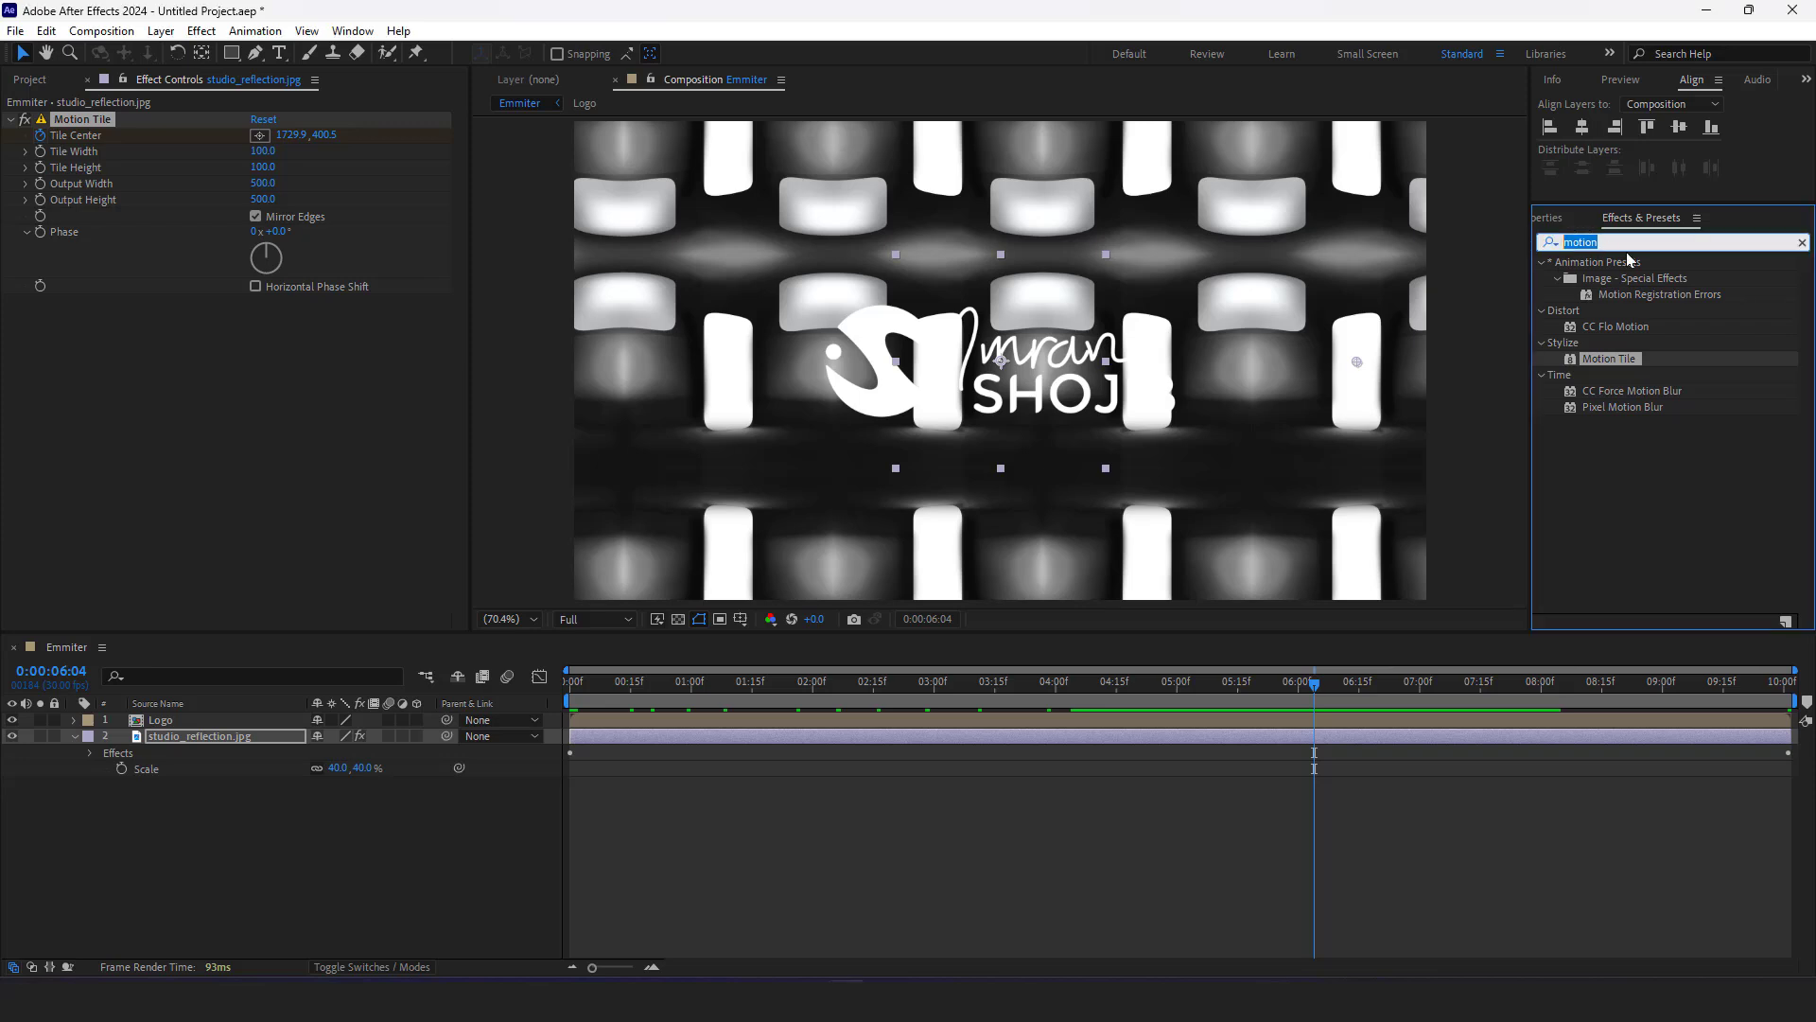
type("fast")
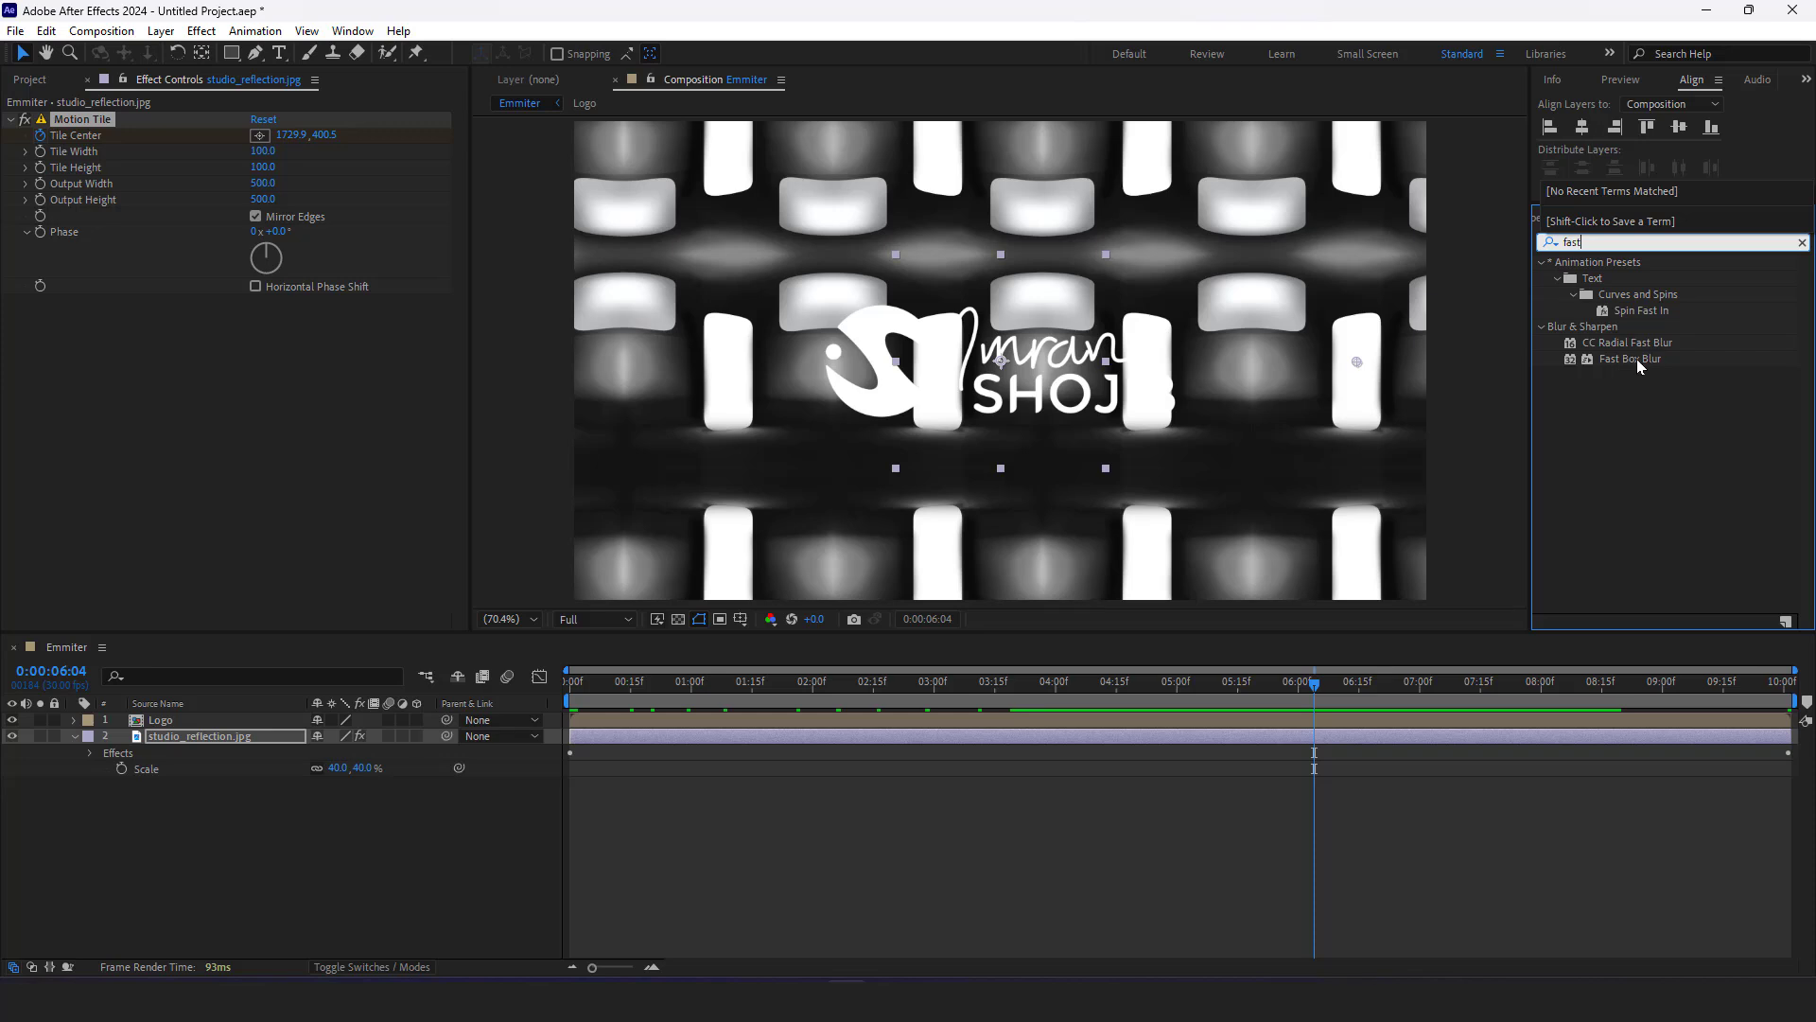
left_click_drag(1637, 359, 229, 744)
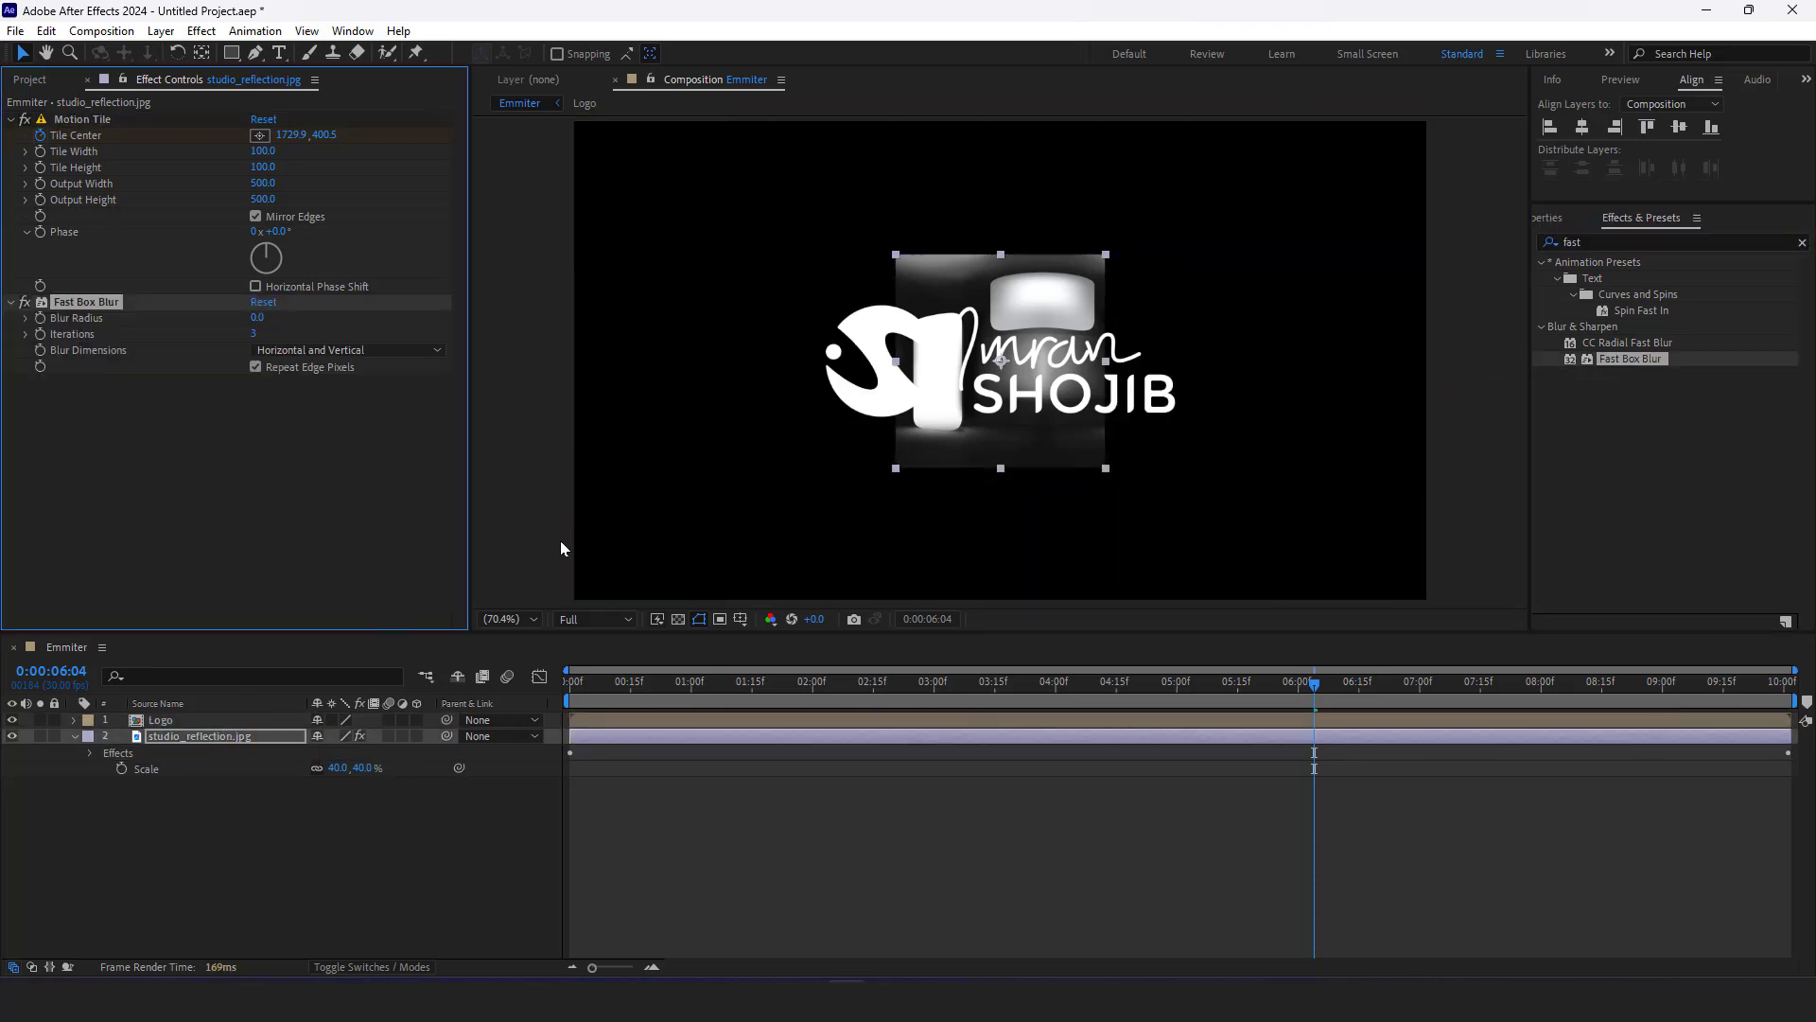
Move Fast Box Blur above Motion Tile in the effect order and set its Blur Radius to 40
left_click_drag(114, 305, 106, 122)
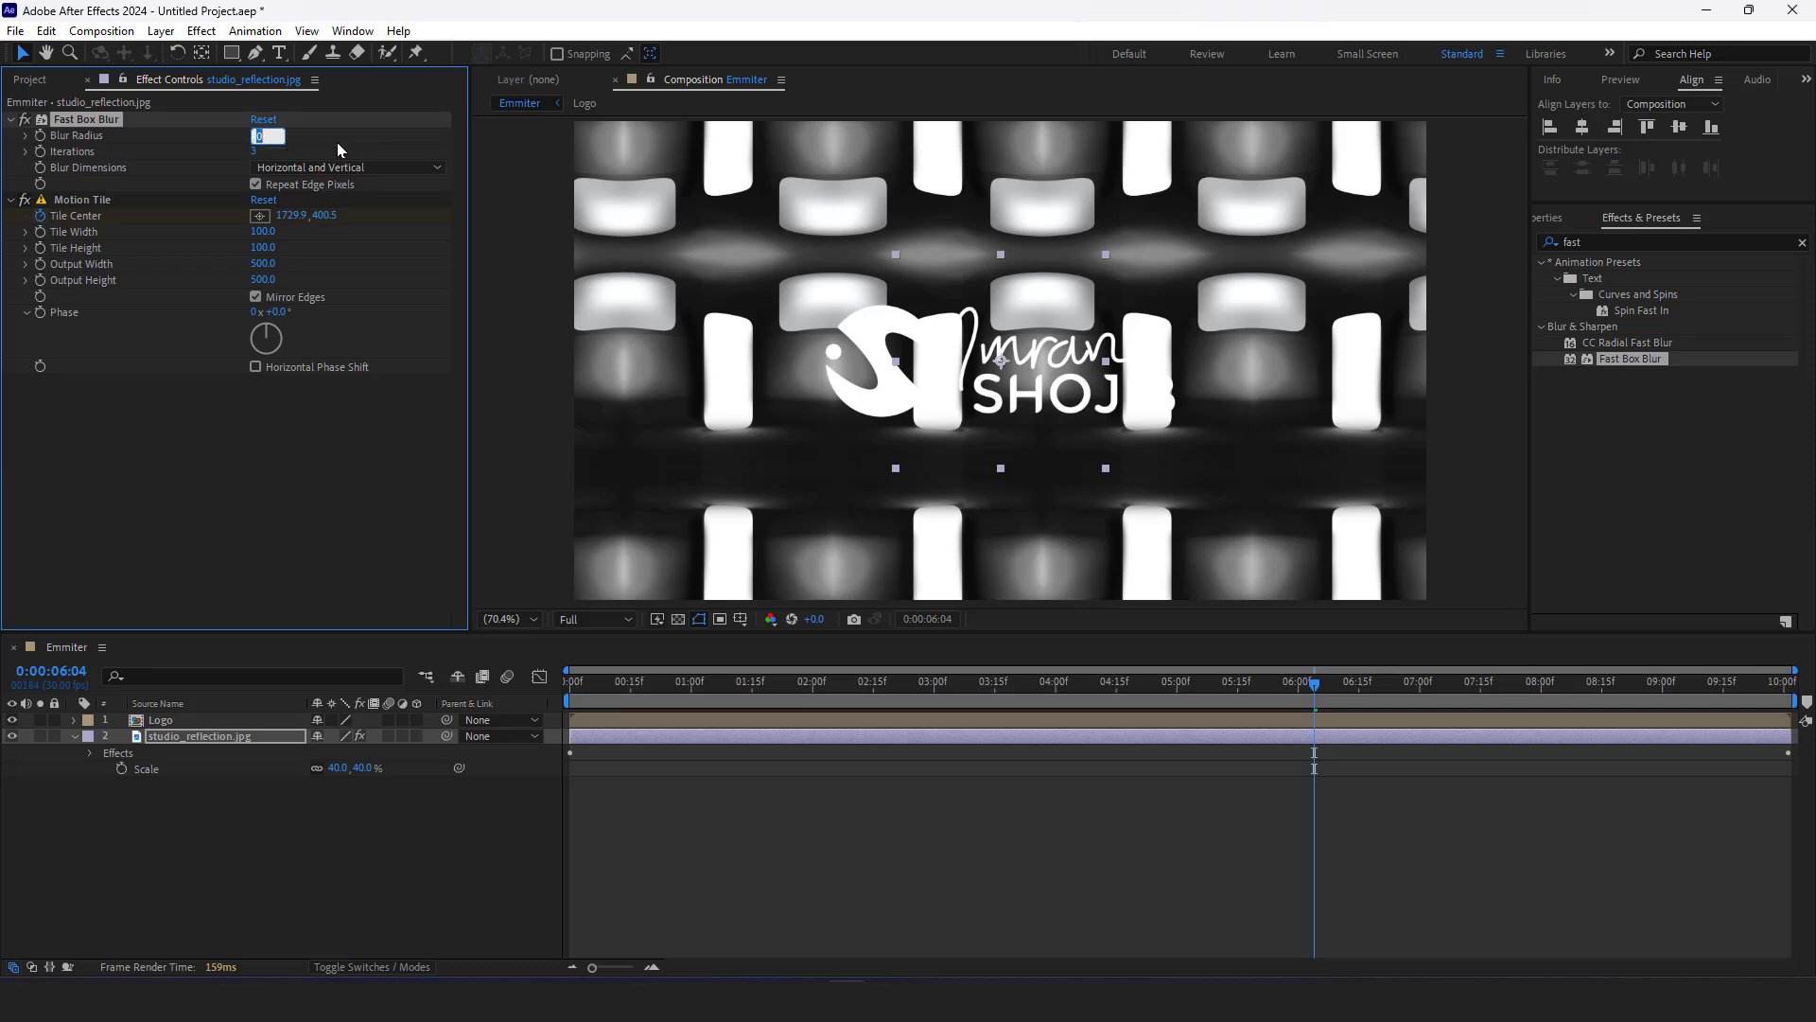
type("40")
key("Return")
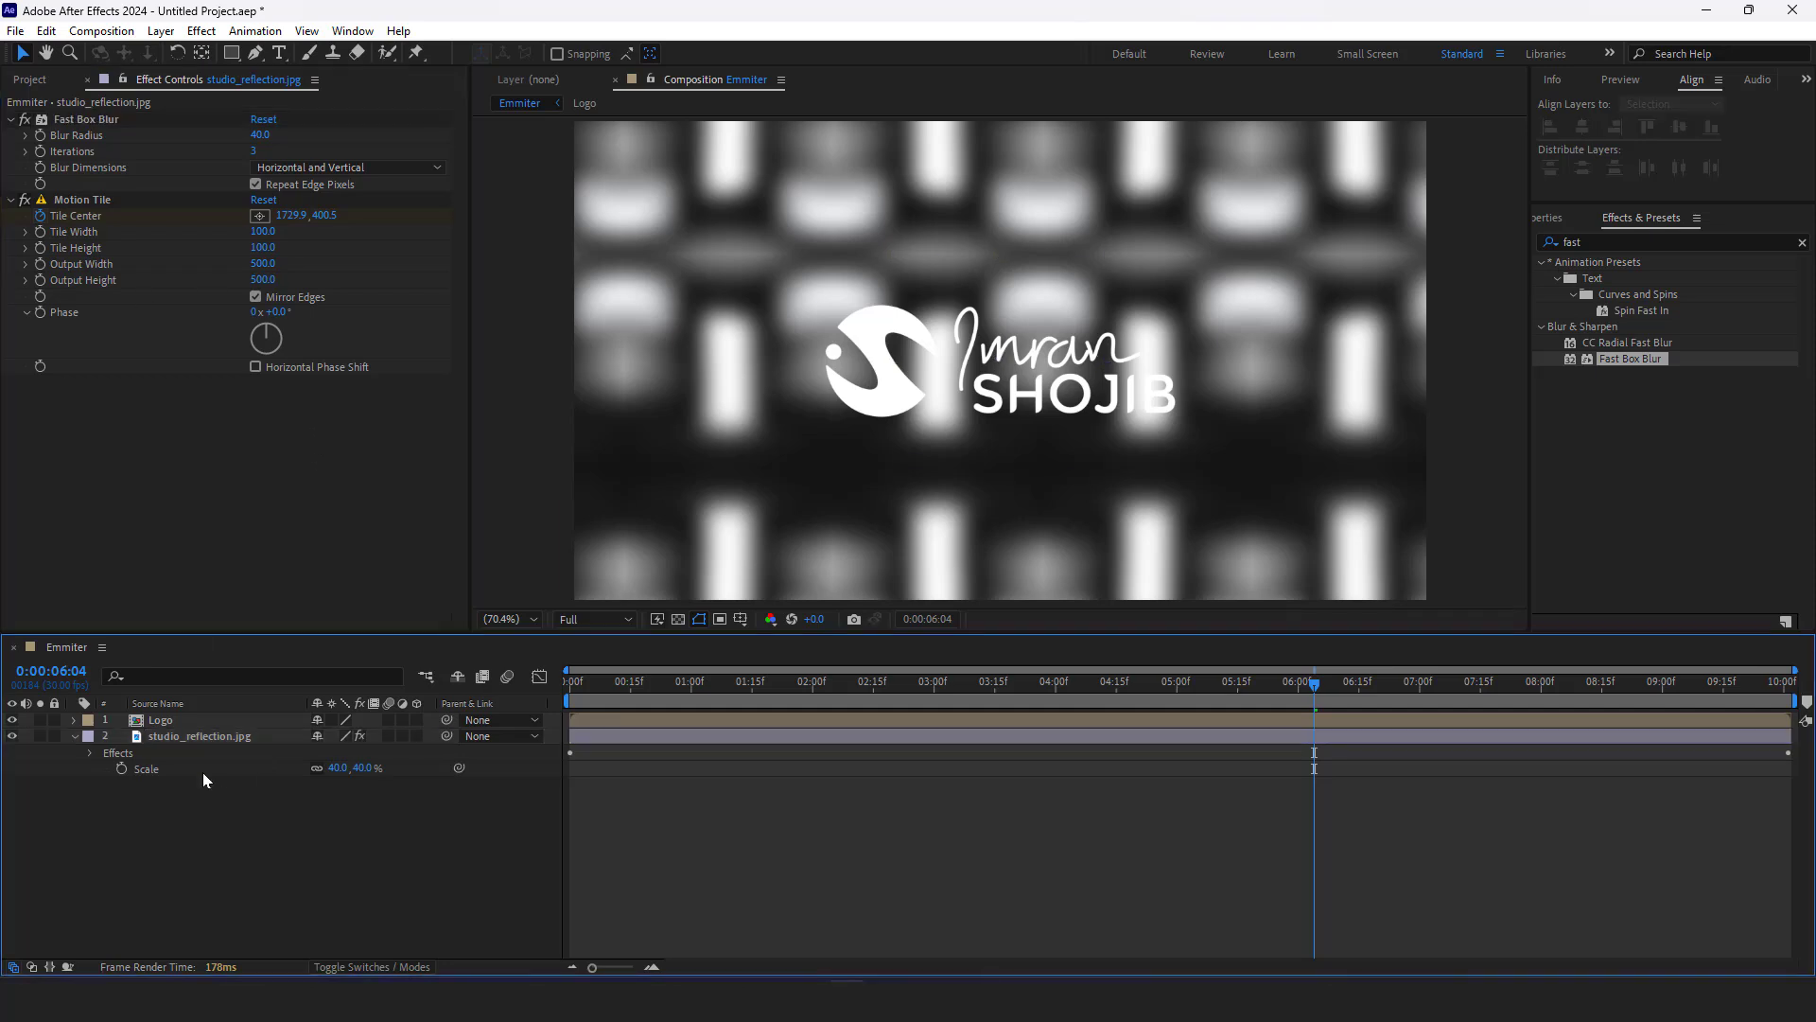
Pre-compose the studio_reflection.jpg layer as reflection, moving all attributes into the new composition
right_click(199, 737)
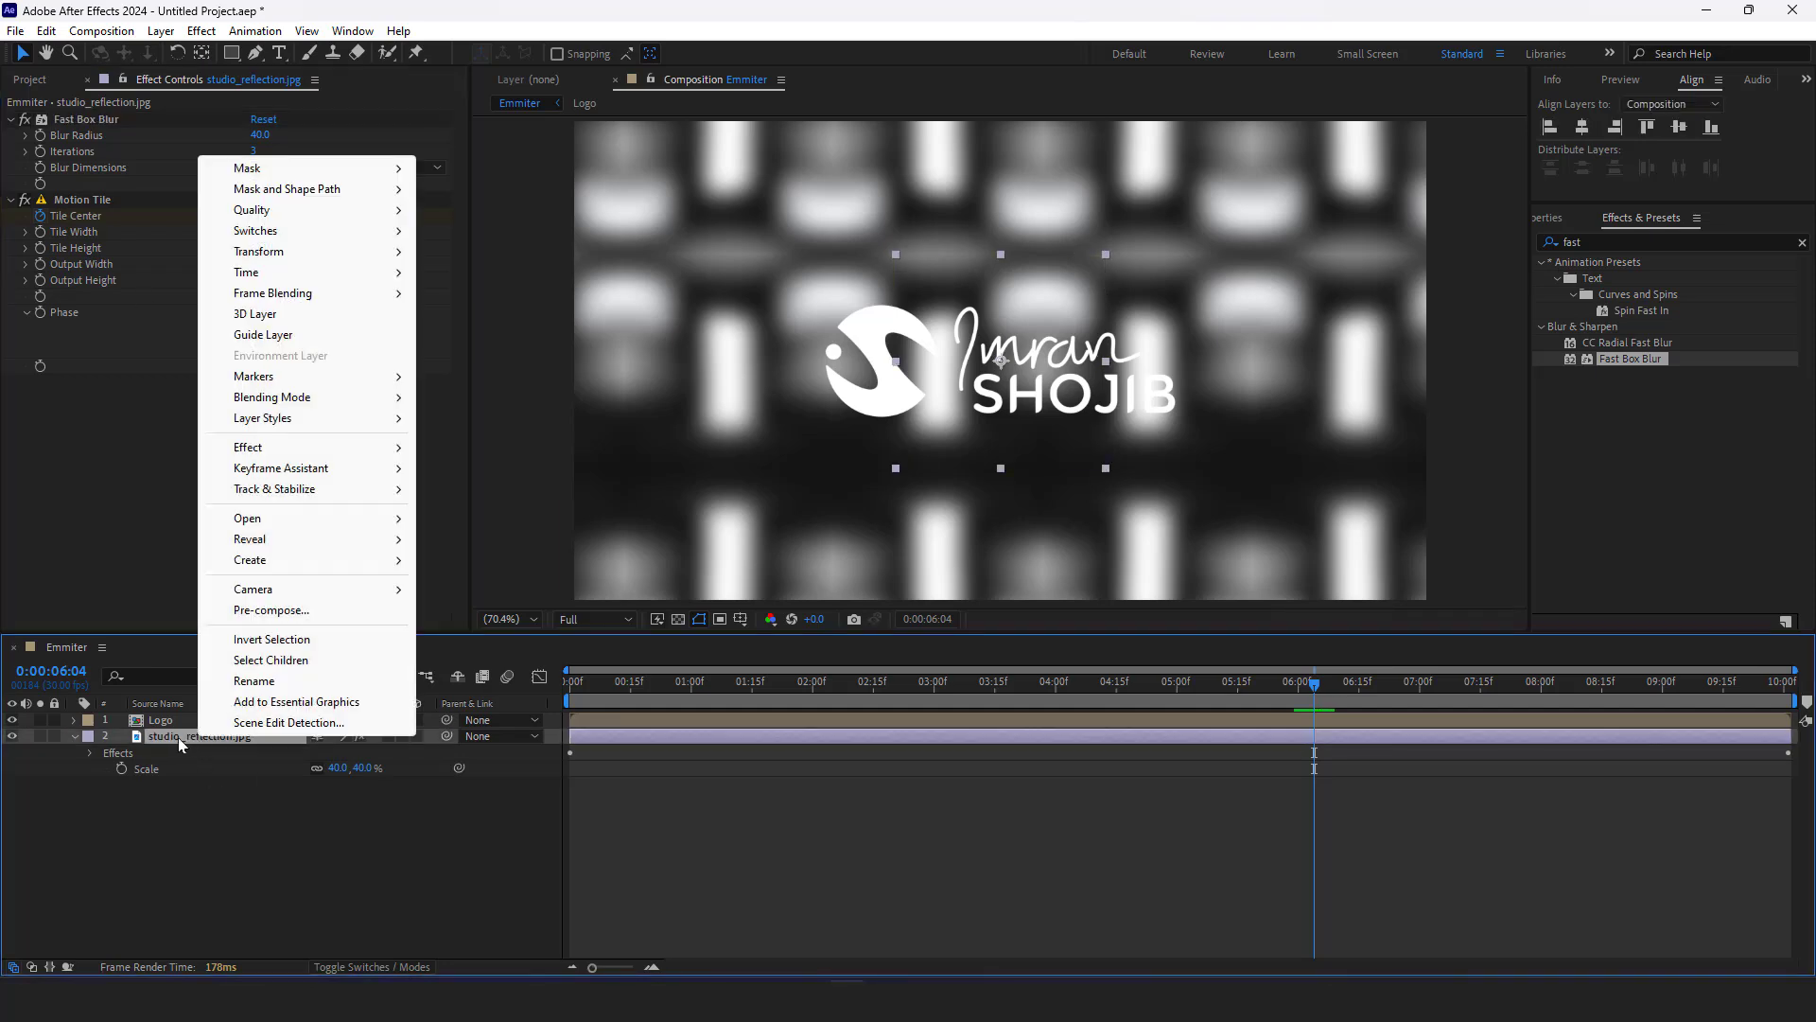
left_click(264, 608)
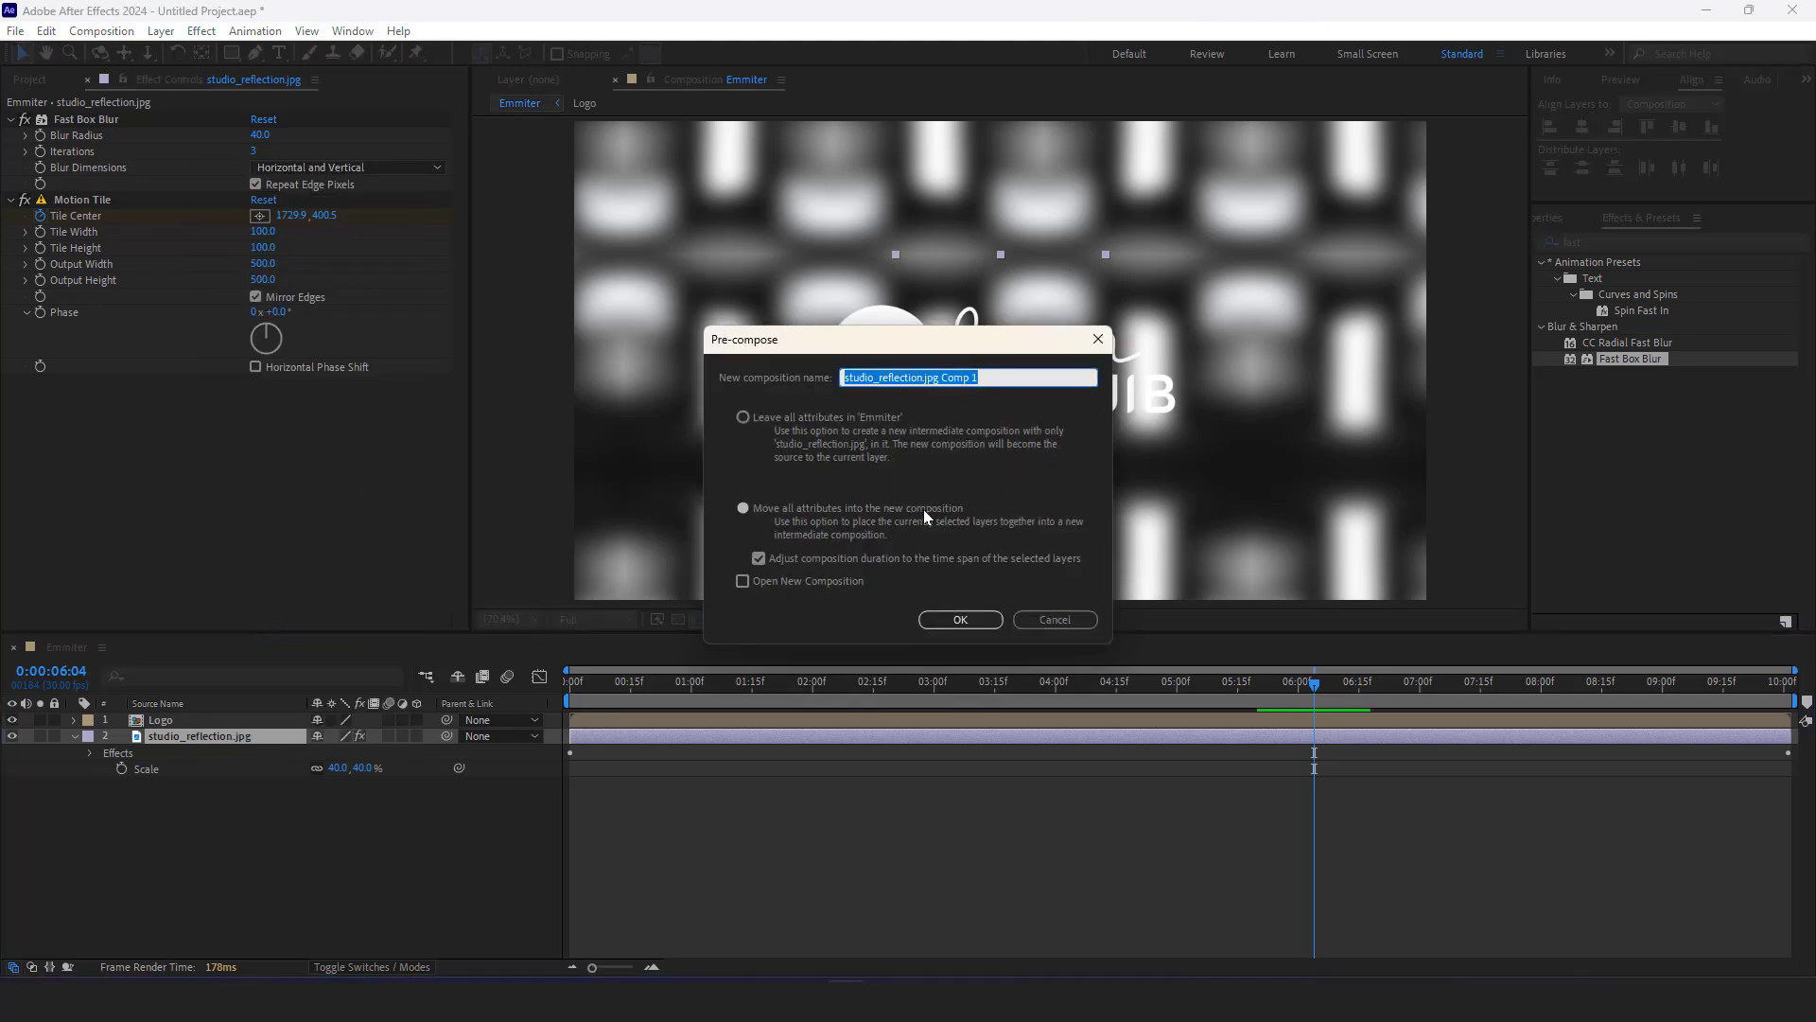
left_click(985, 380)
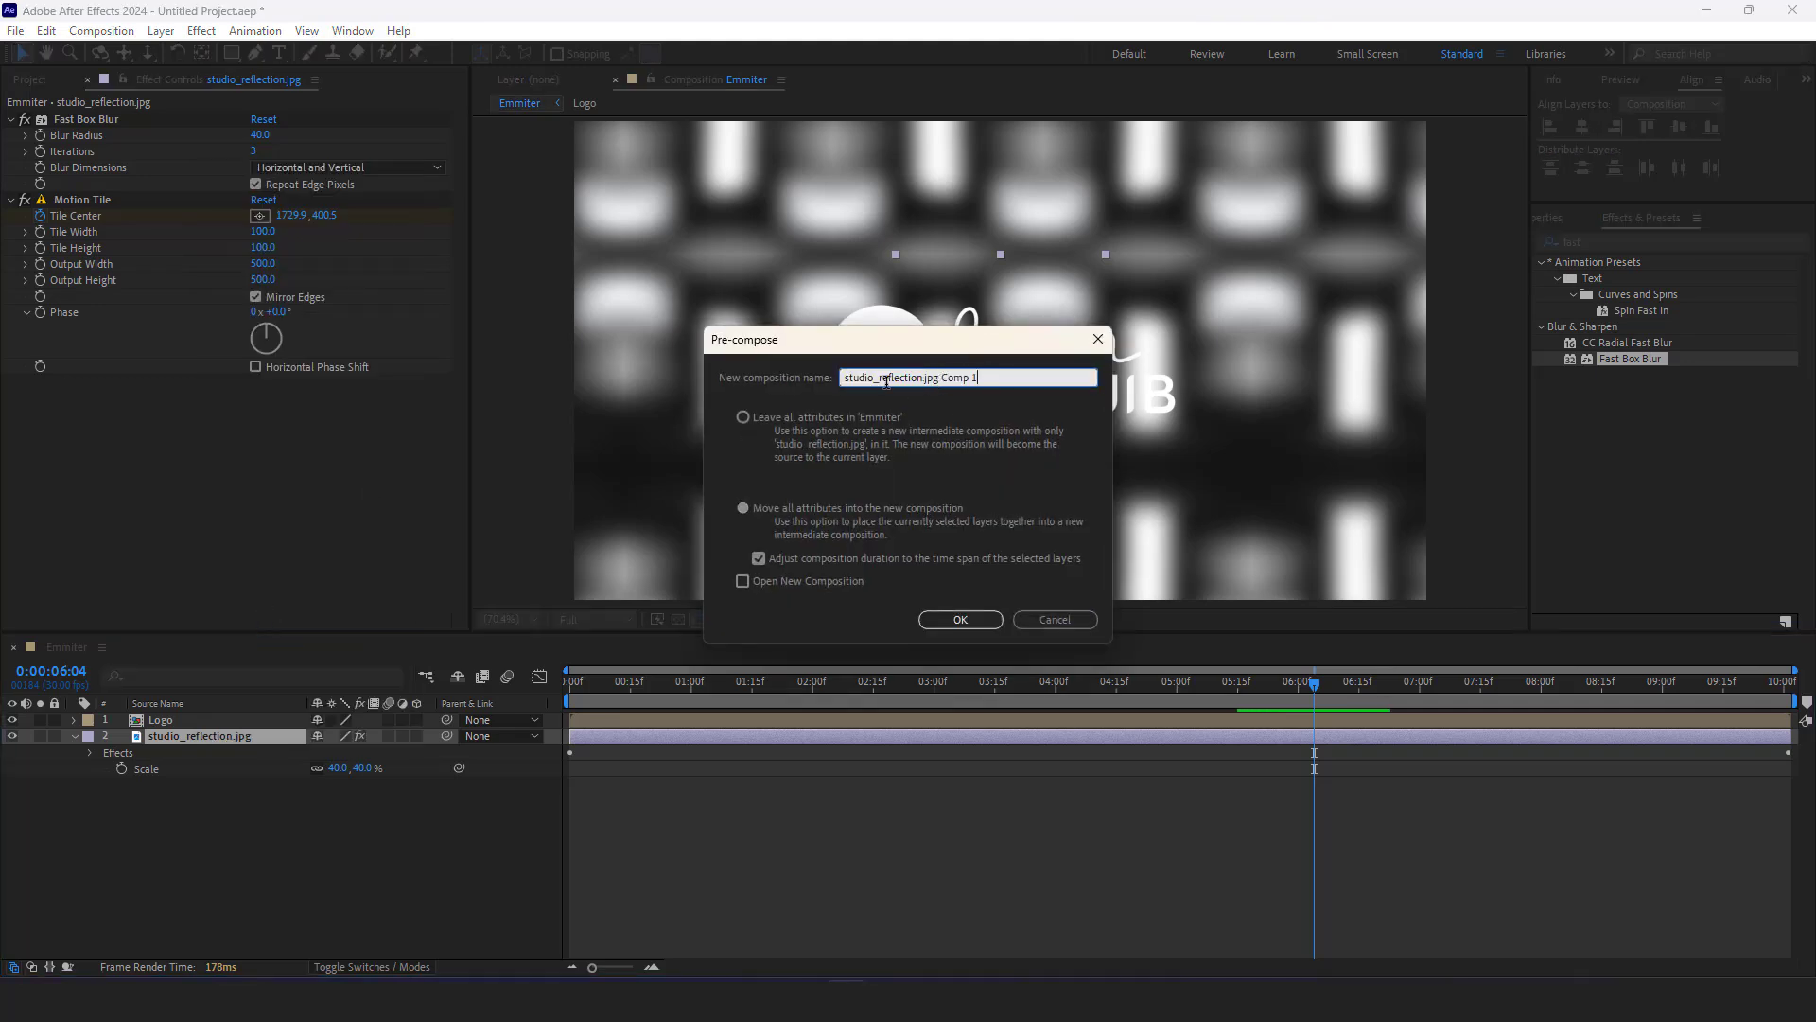
left_click_drag(883, 378, 736, 381)
left_click_drag(874, 380, 808, 382)
key("BackSpace")
left_click_drag(946, 379, 890, 383)
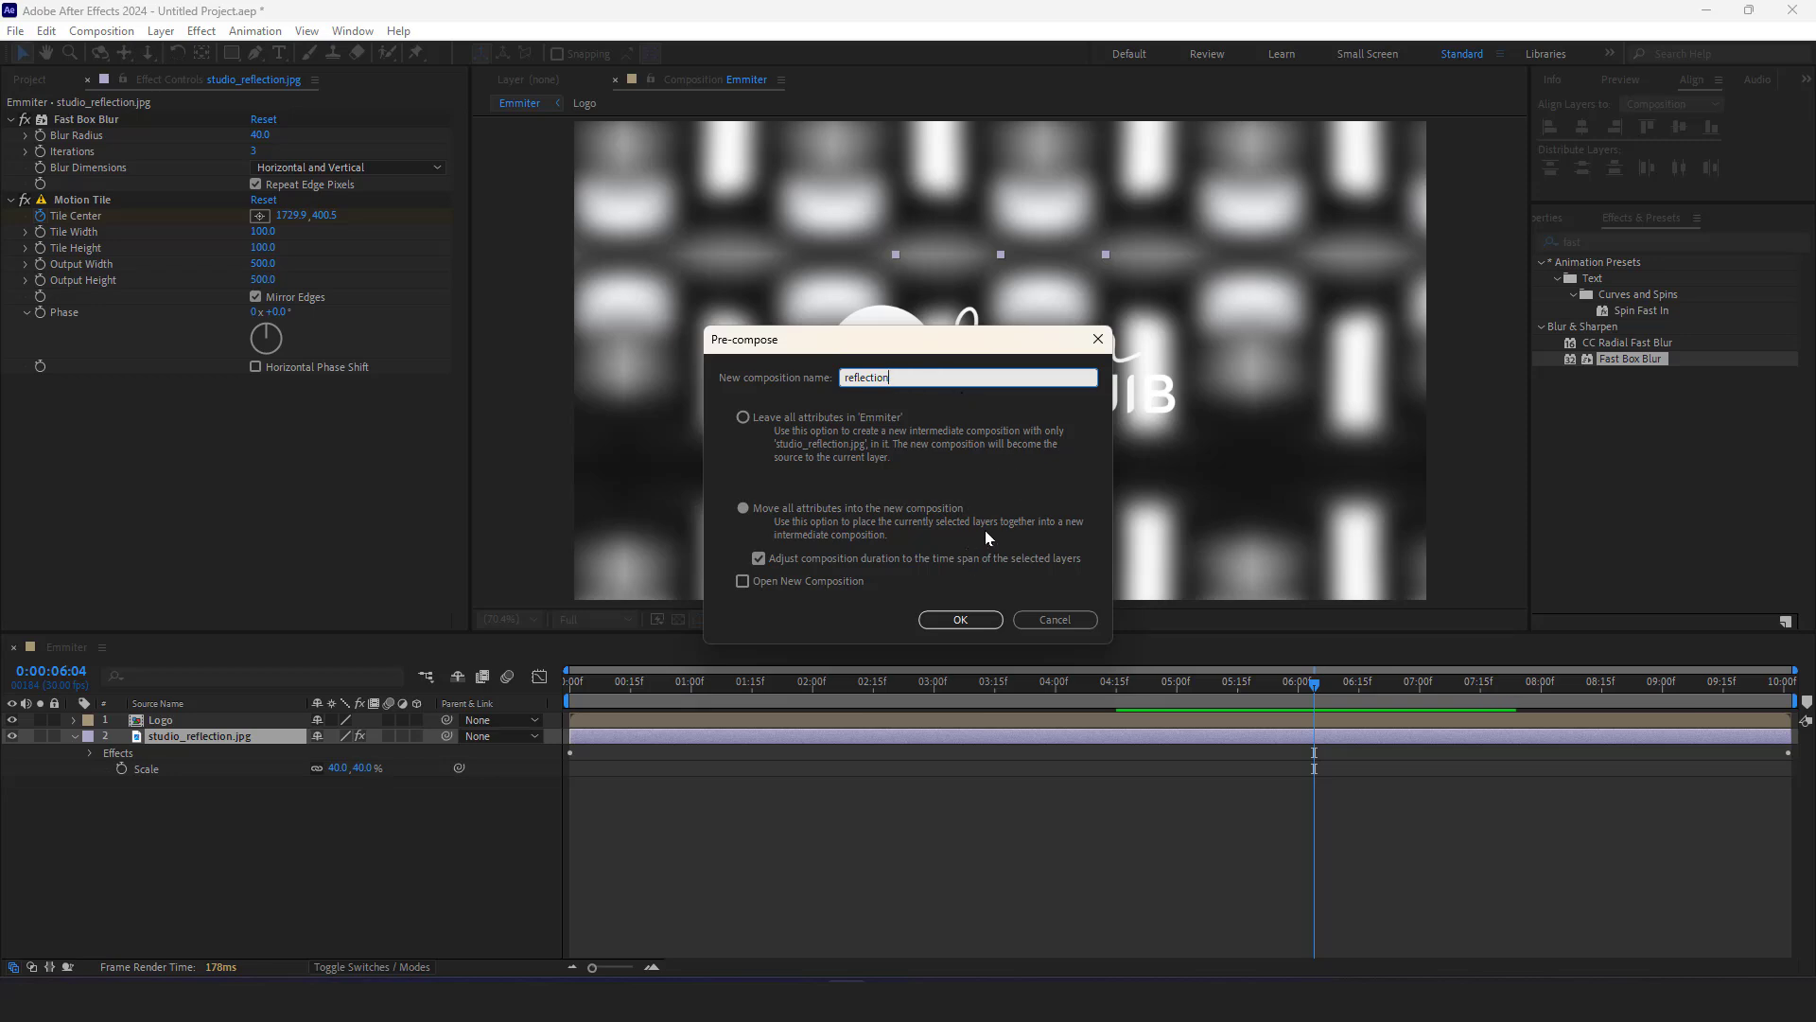
left_click(958, 618)
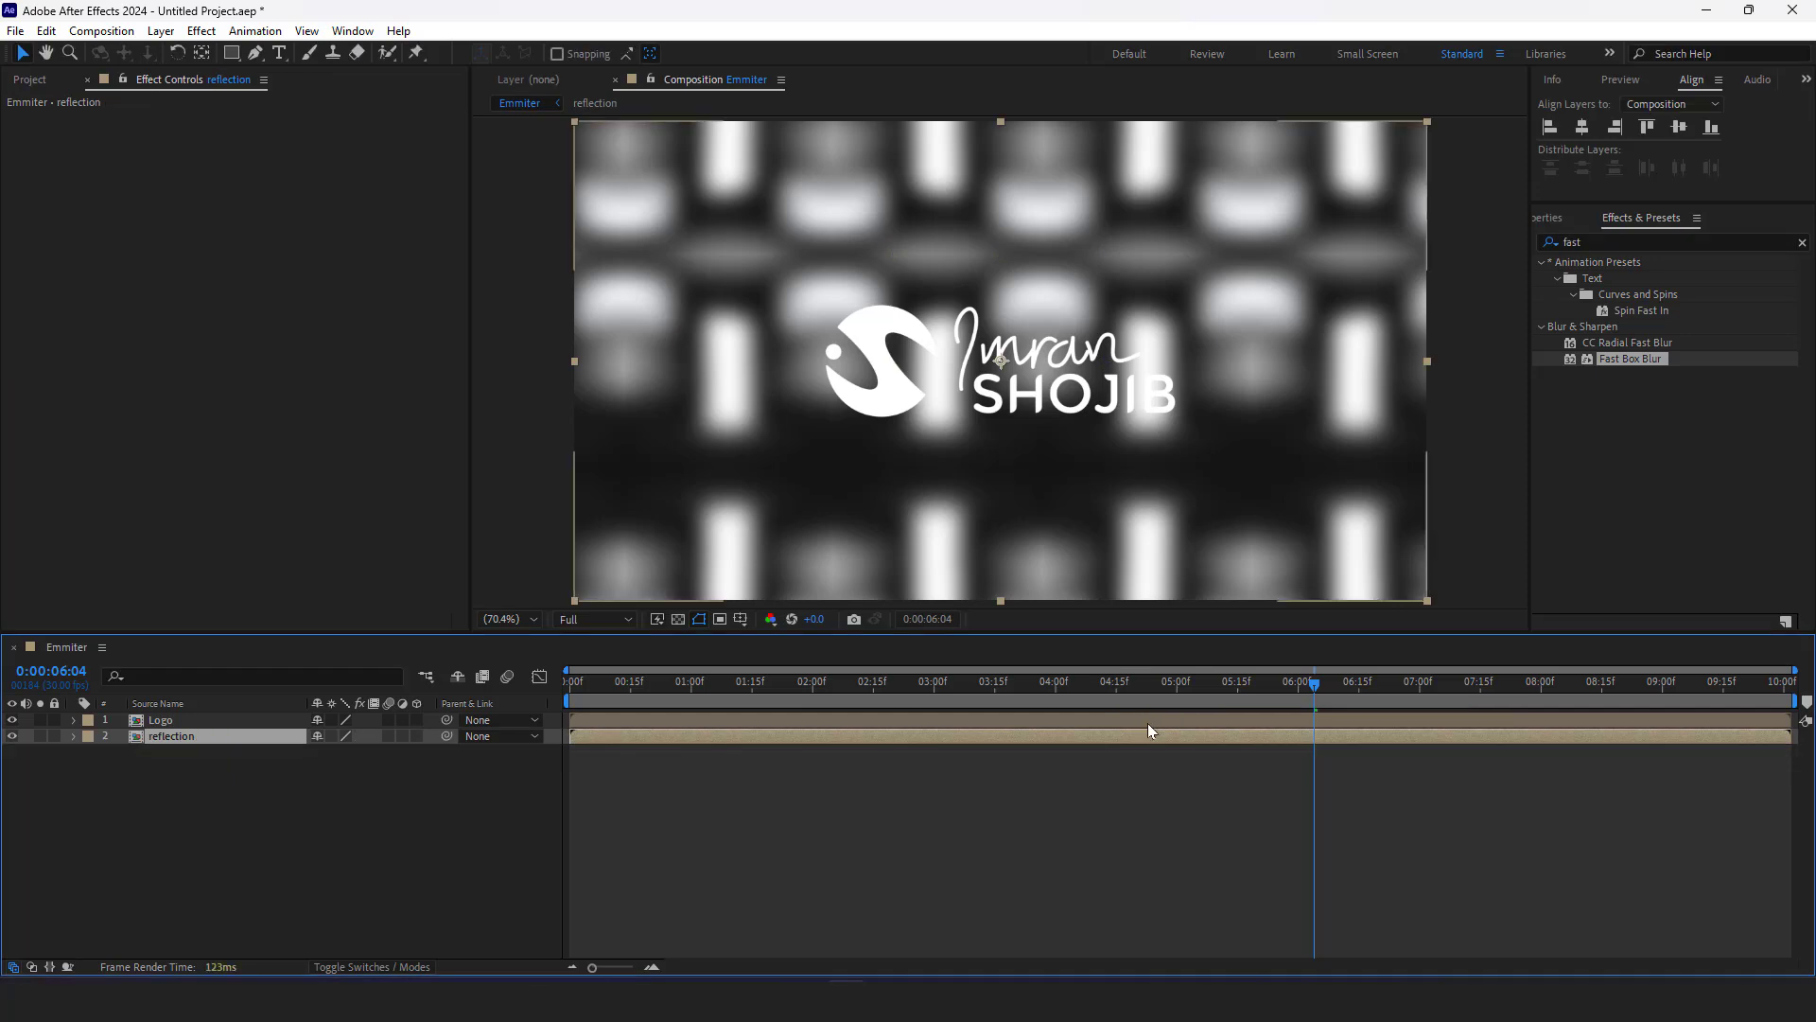
Set the Logo layer as the track matte of the reflection layer and preview the moving reflection
left_click(220, 721)
left_click(240, 736)
left_click(370, 966)
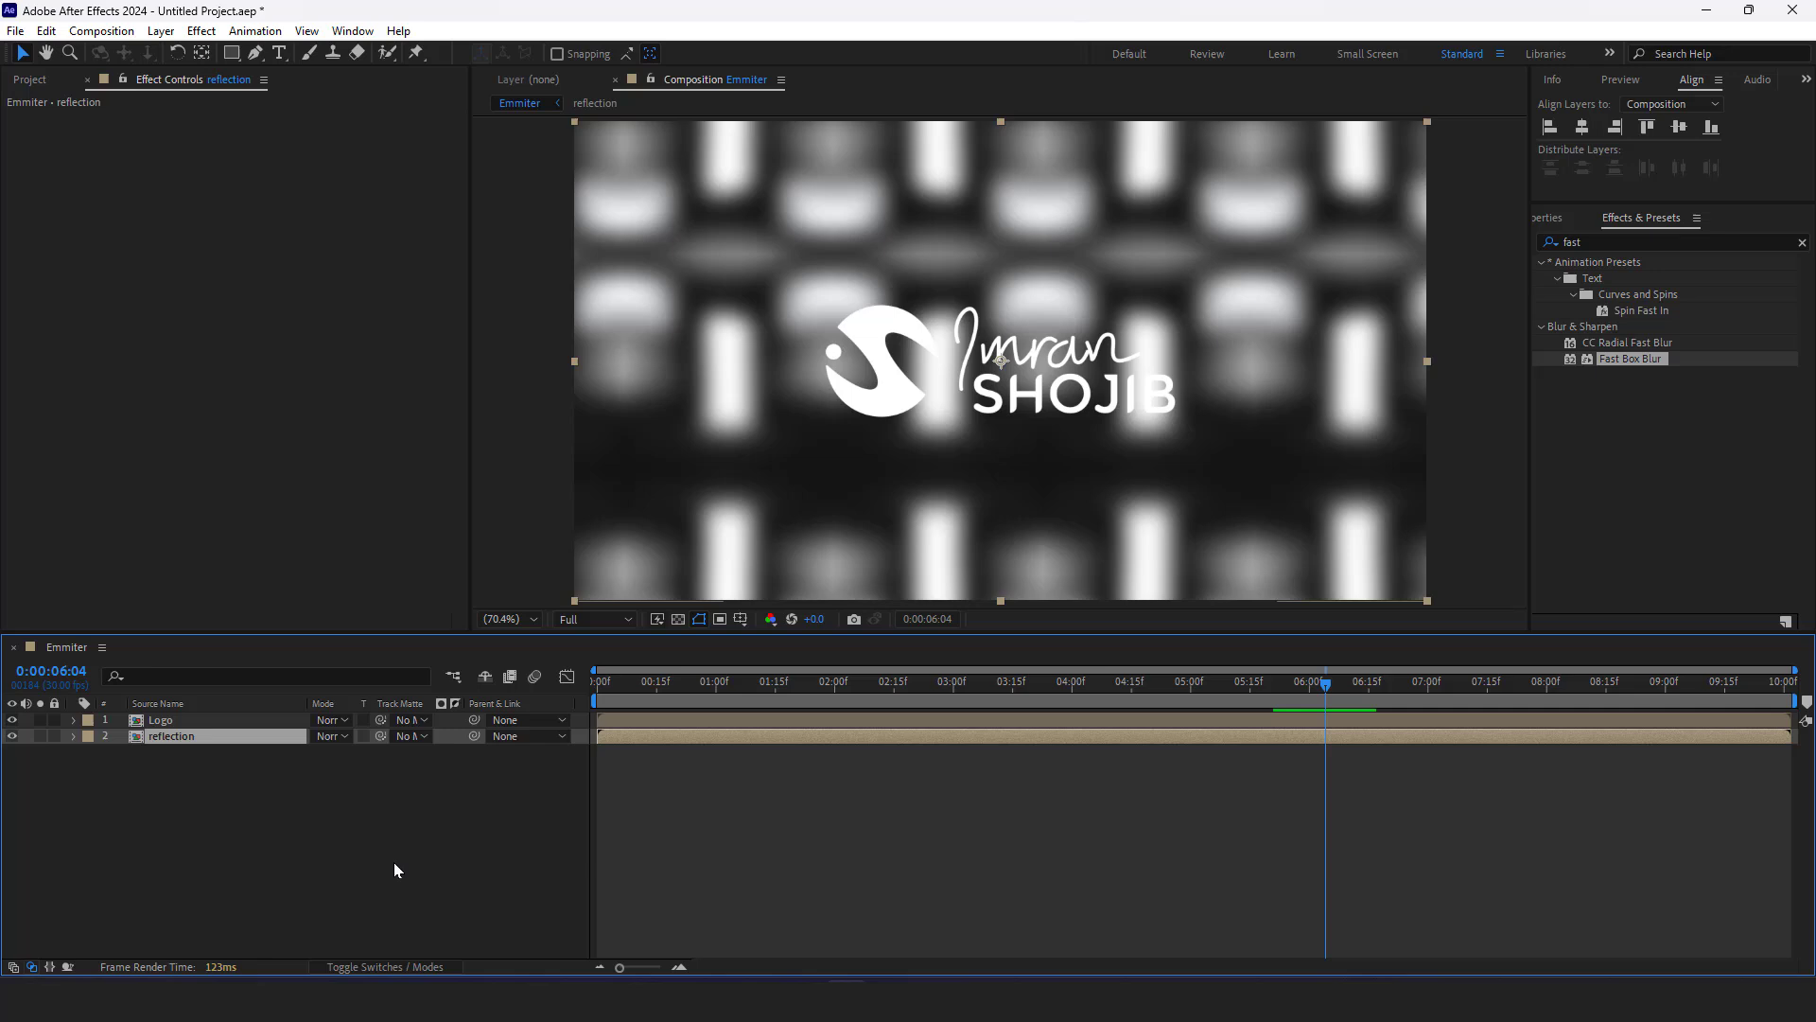
left_click(422, 739)
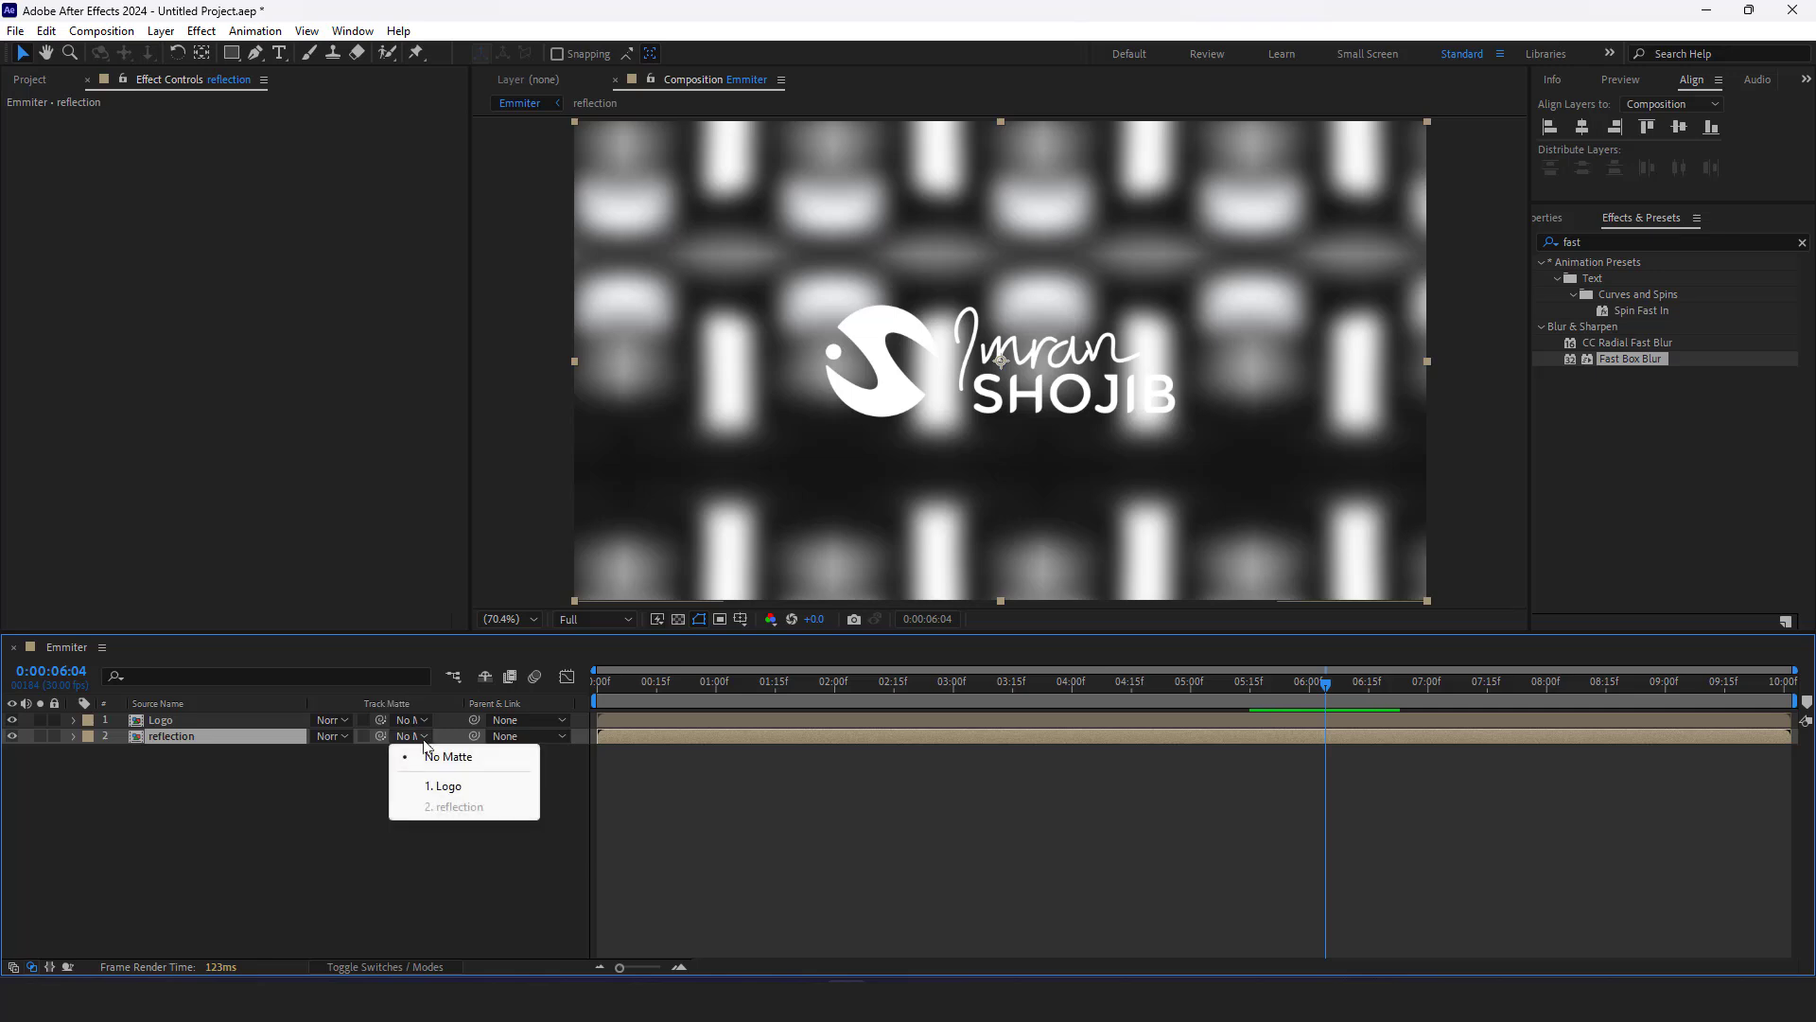
left_click(448, 786)
left_click_drag(762, 683, 547, 768)
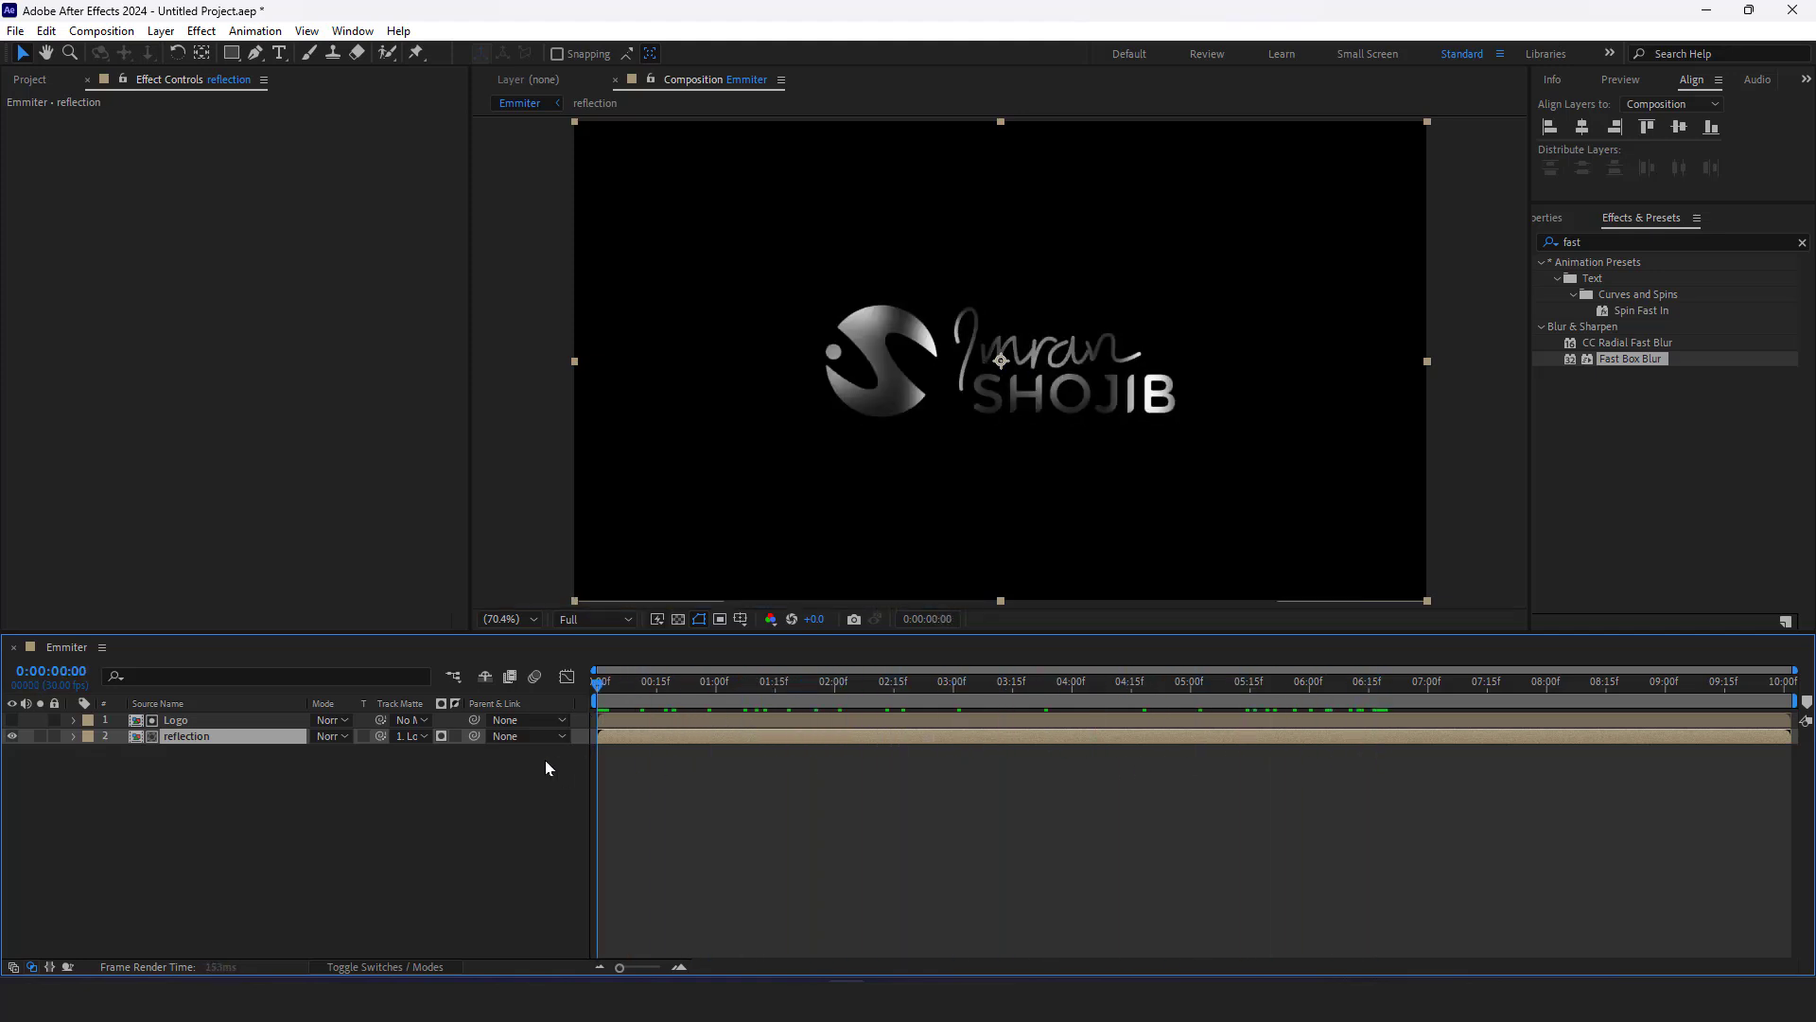
left_click_drag(738, 782, 1269, 800)
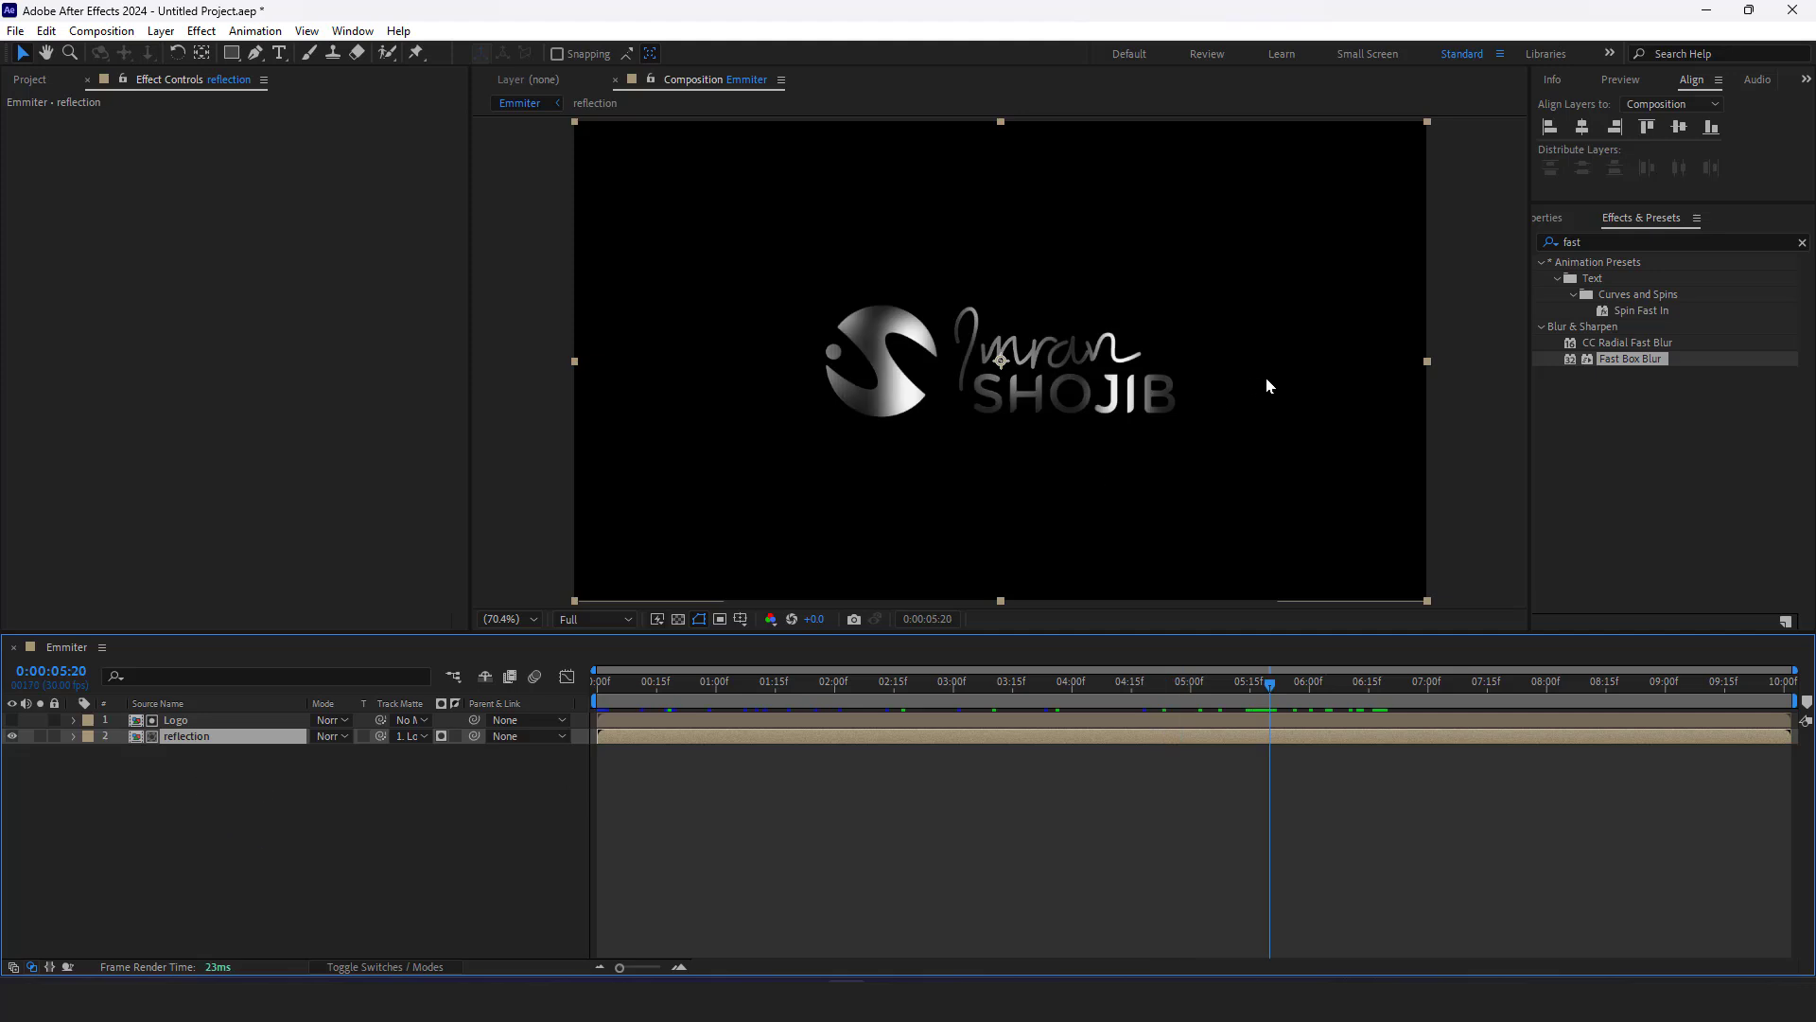
Search the effects for "cc gla" and apply CC Glass to the reflection layer
left_click(1585, 243)
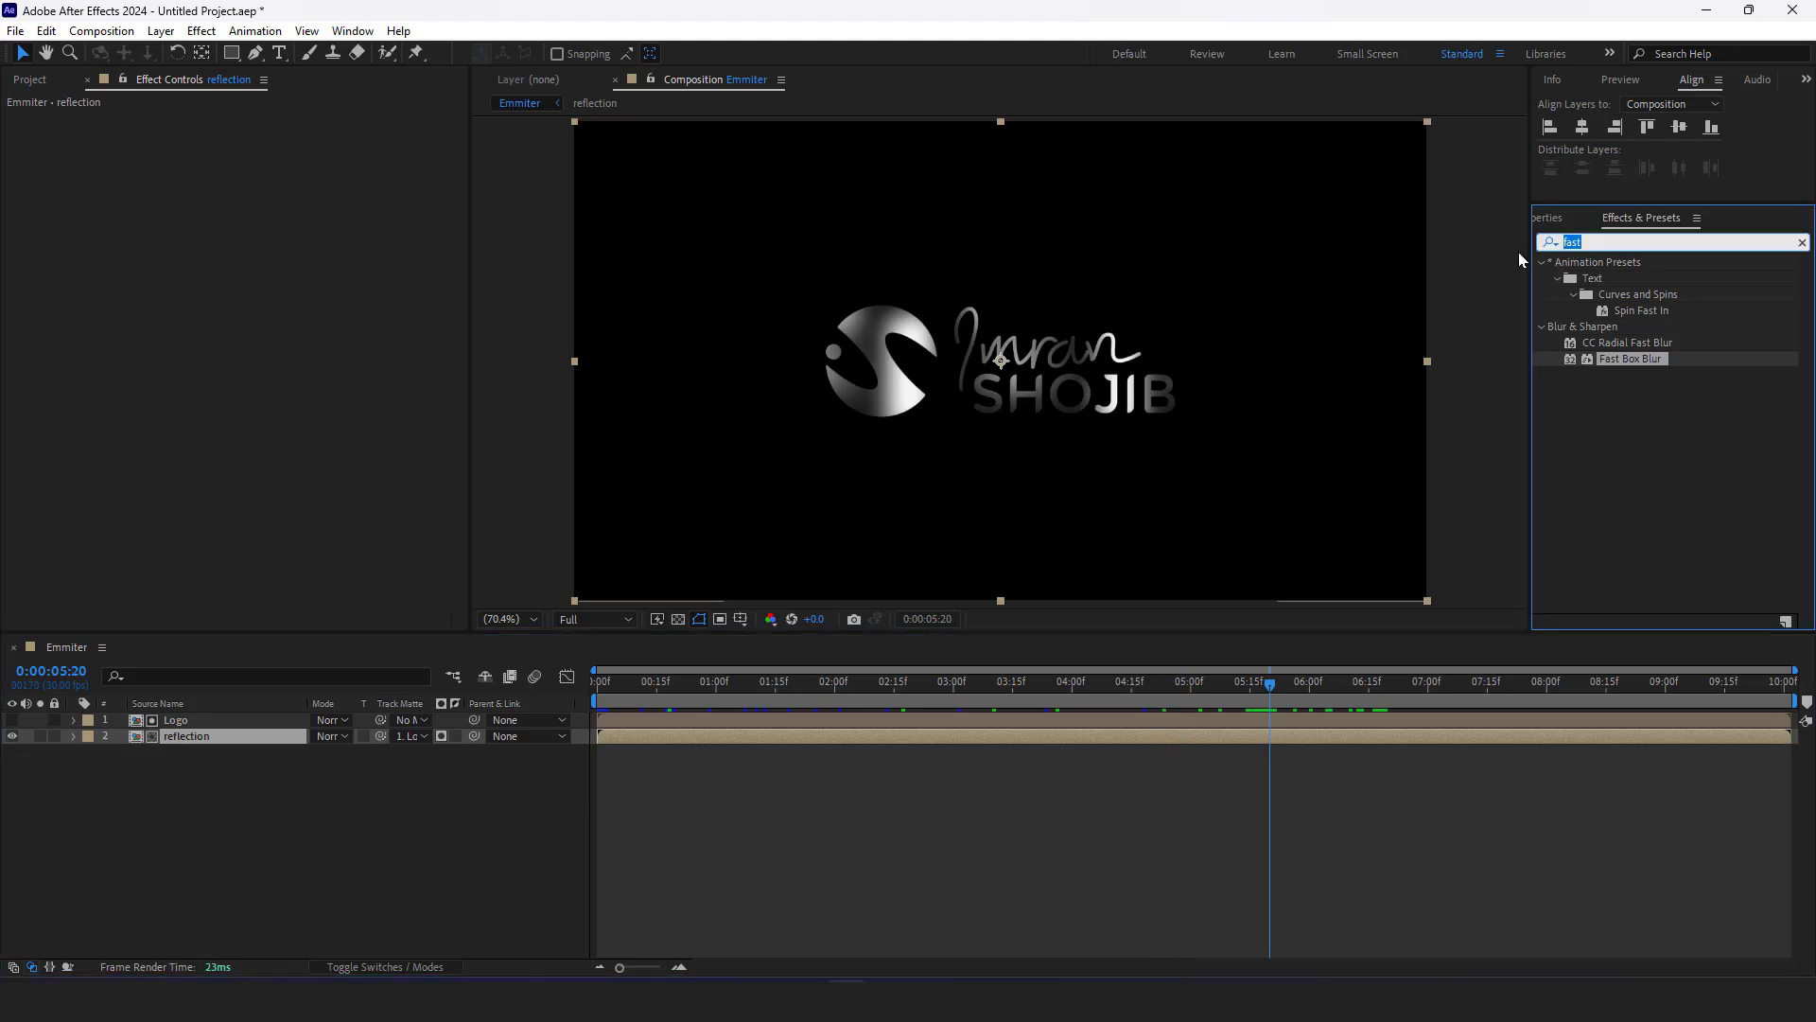
type("cc")
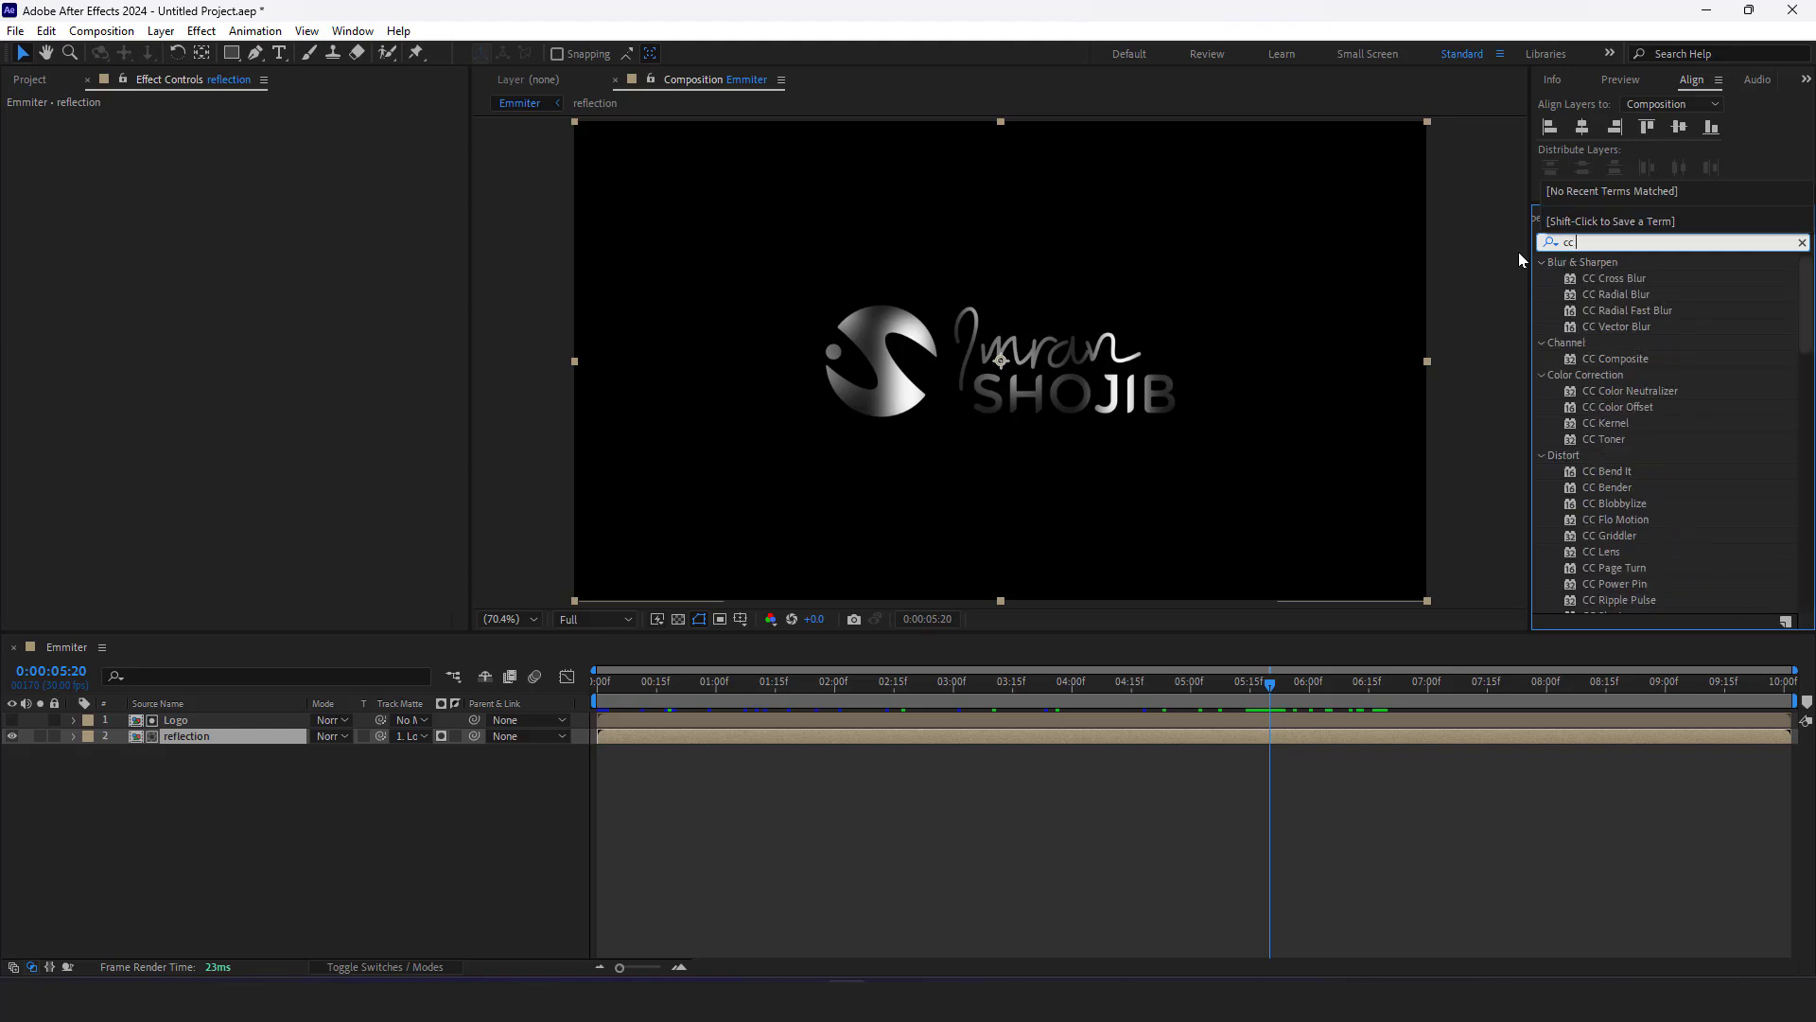
type(" gla")
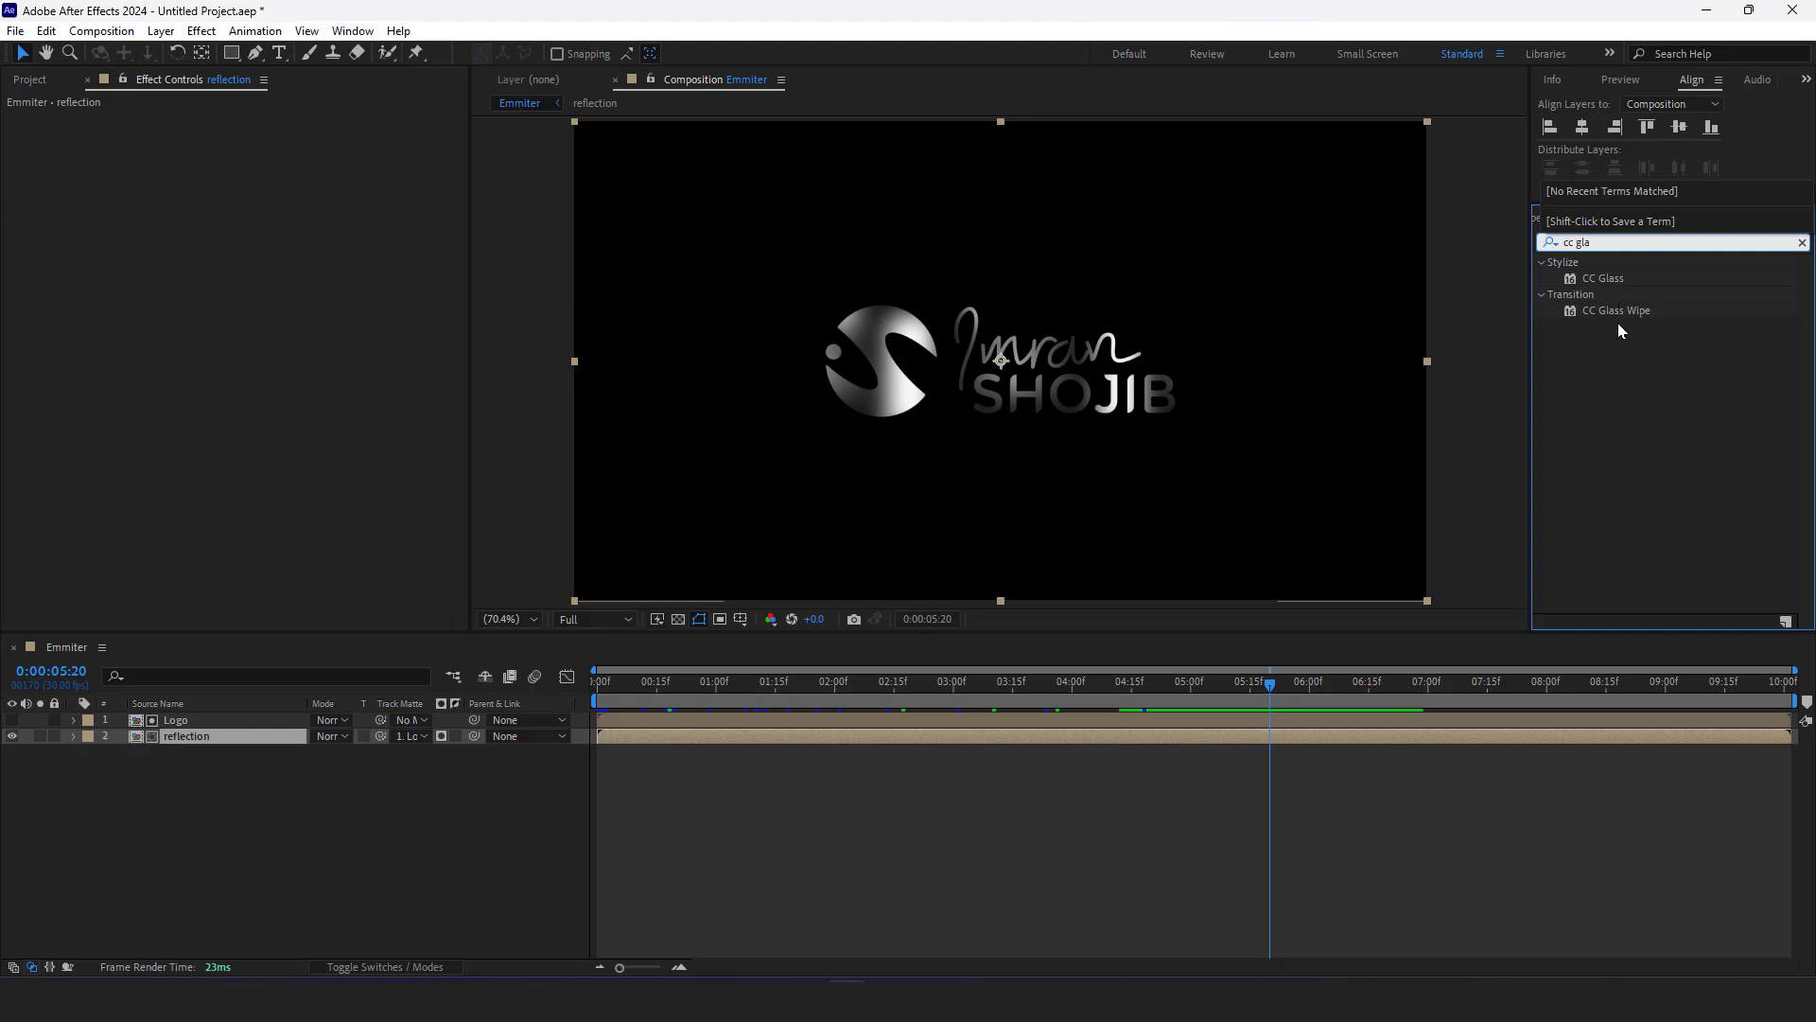
left_click_drag(1613, 280, 218, 748)
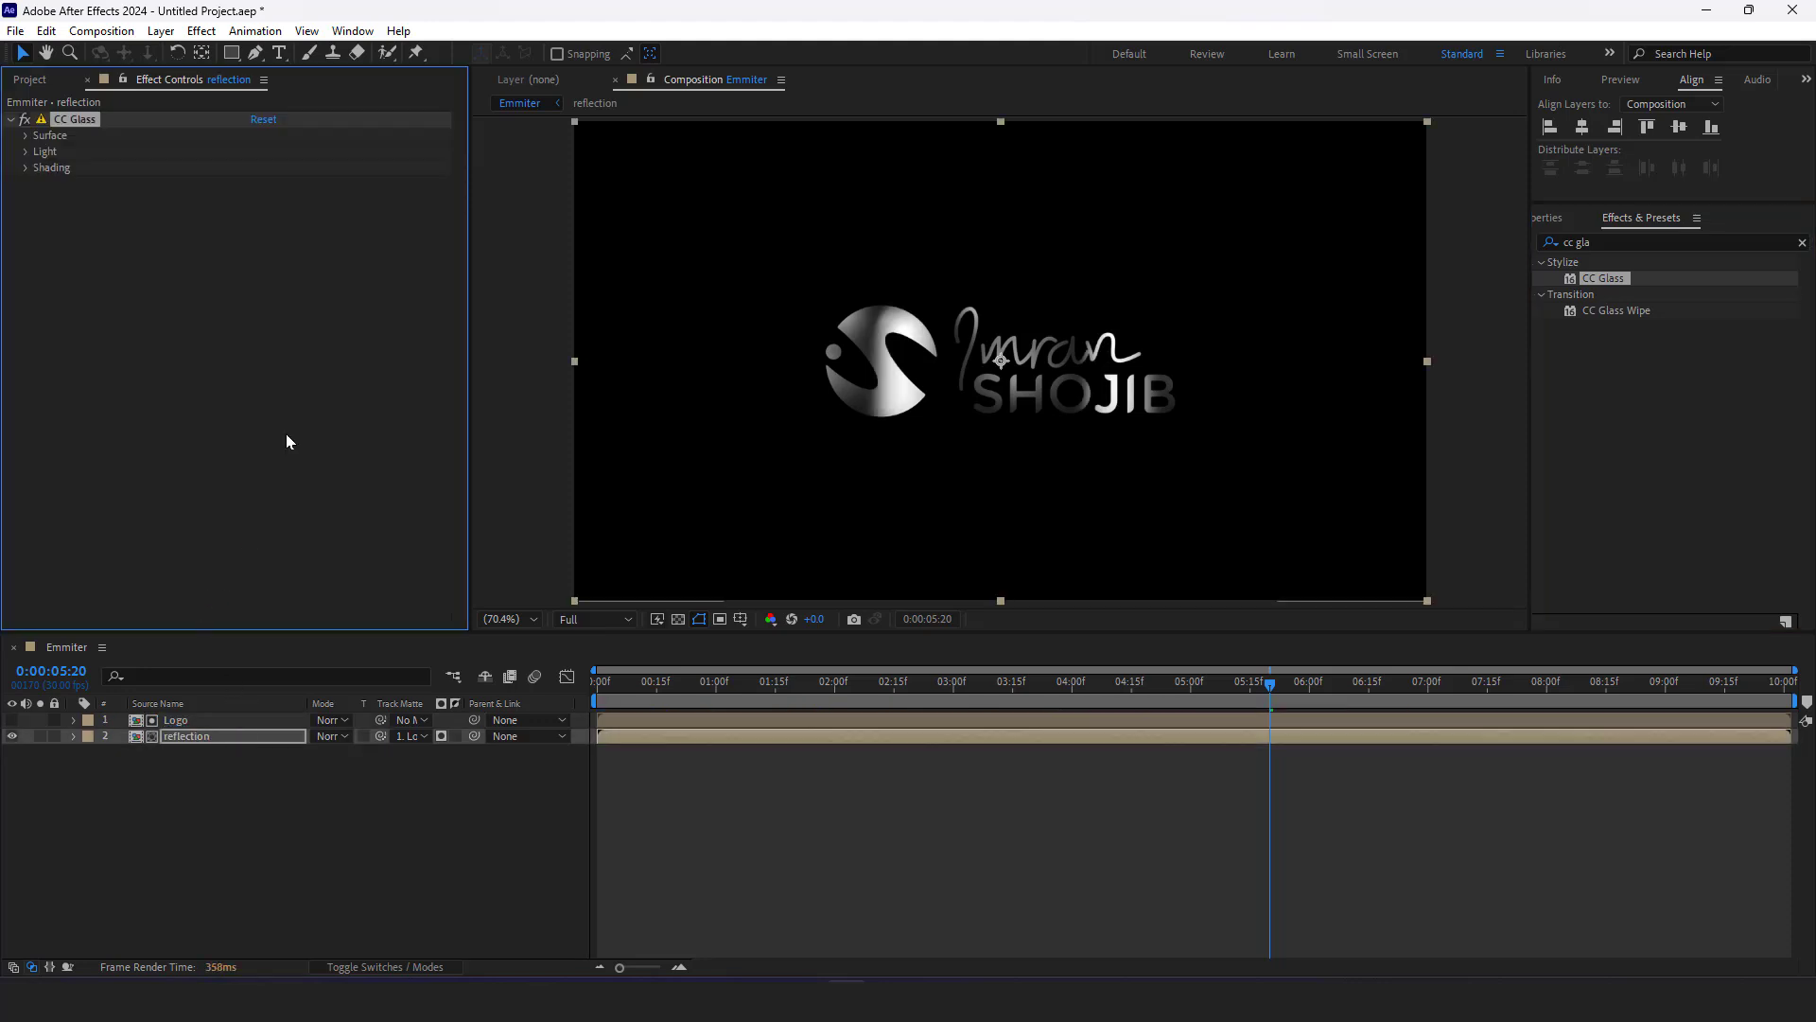
Set the CC Glass surface Bump Map to the Logo layer and its Softness to 5
scroll(995, 461, "up", 1)
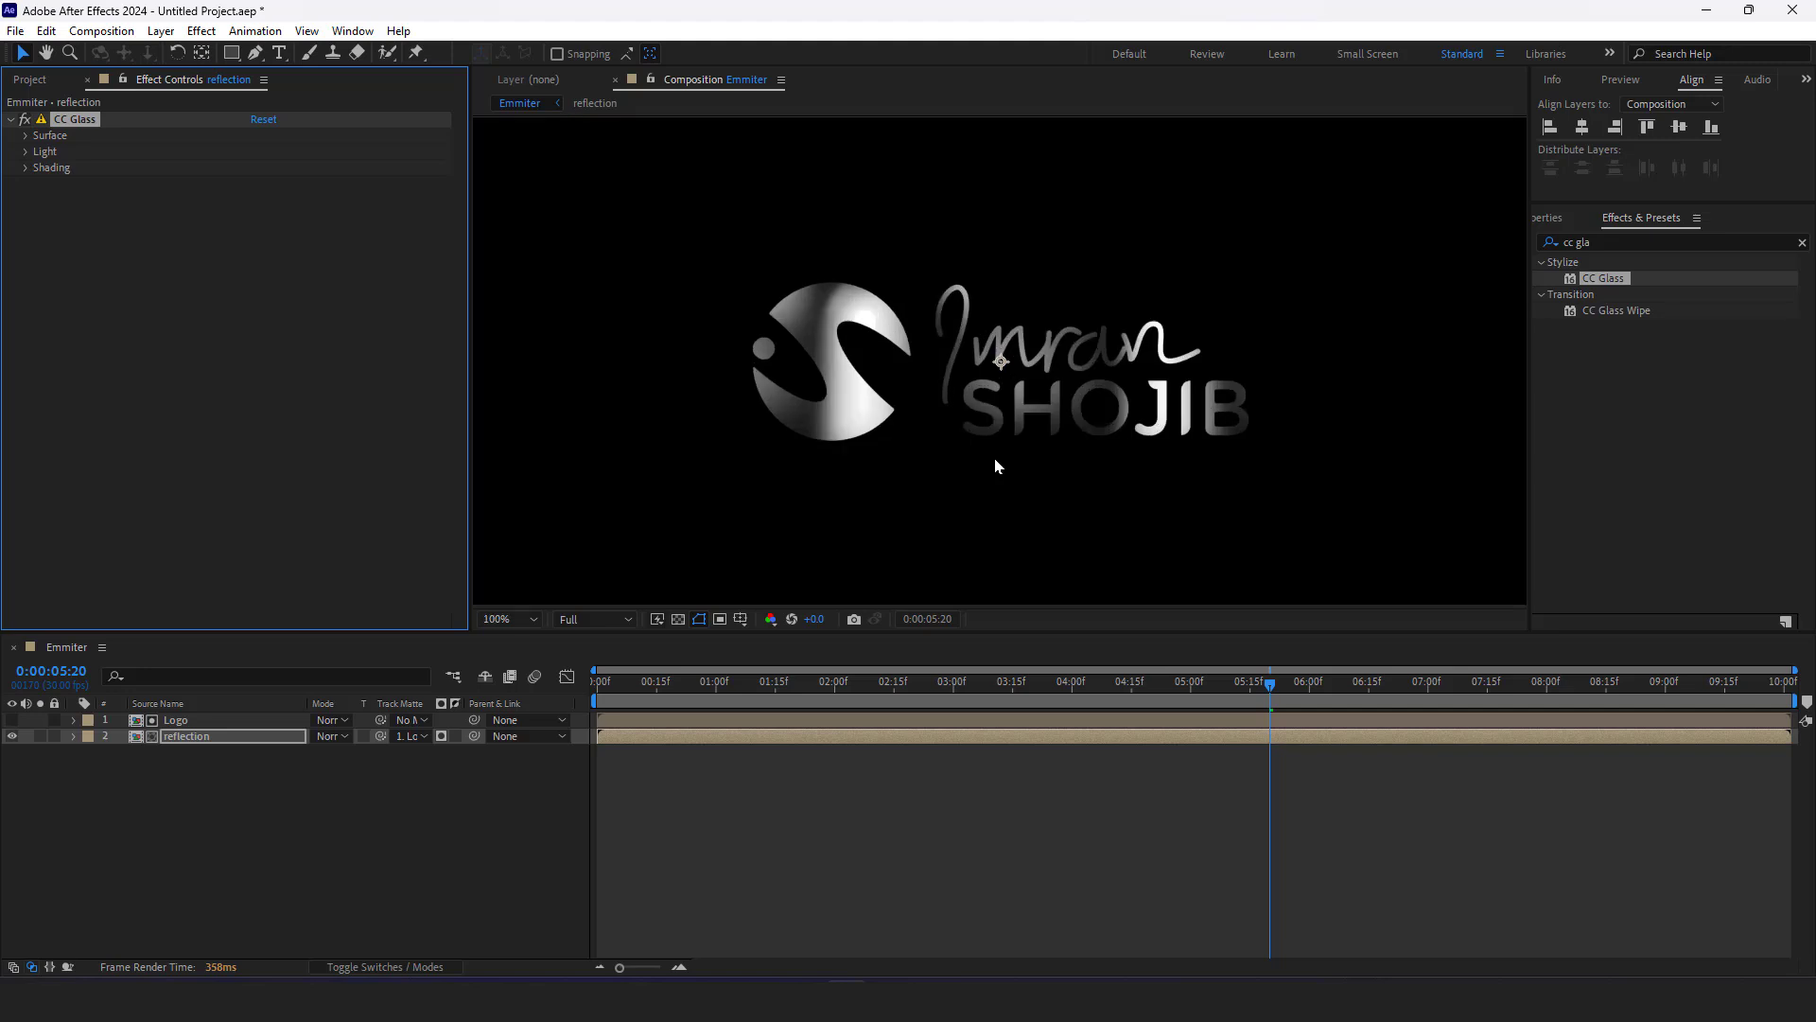
left_click(25, 135)
left_click(299, 154)
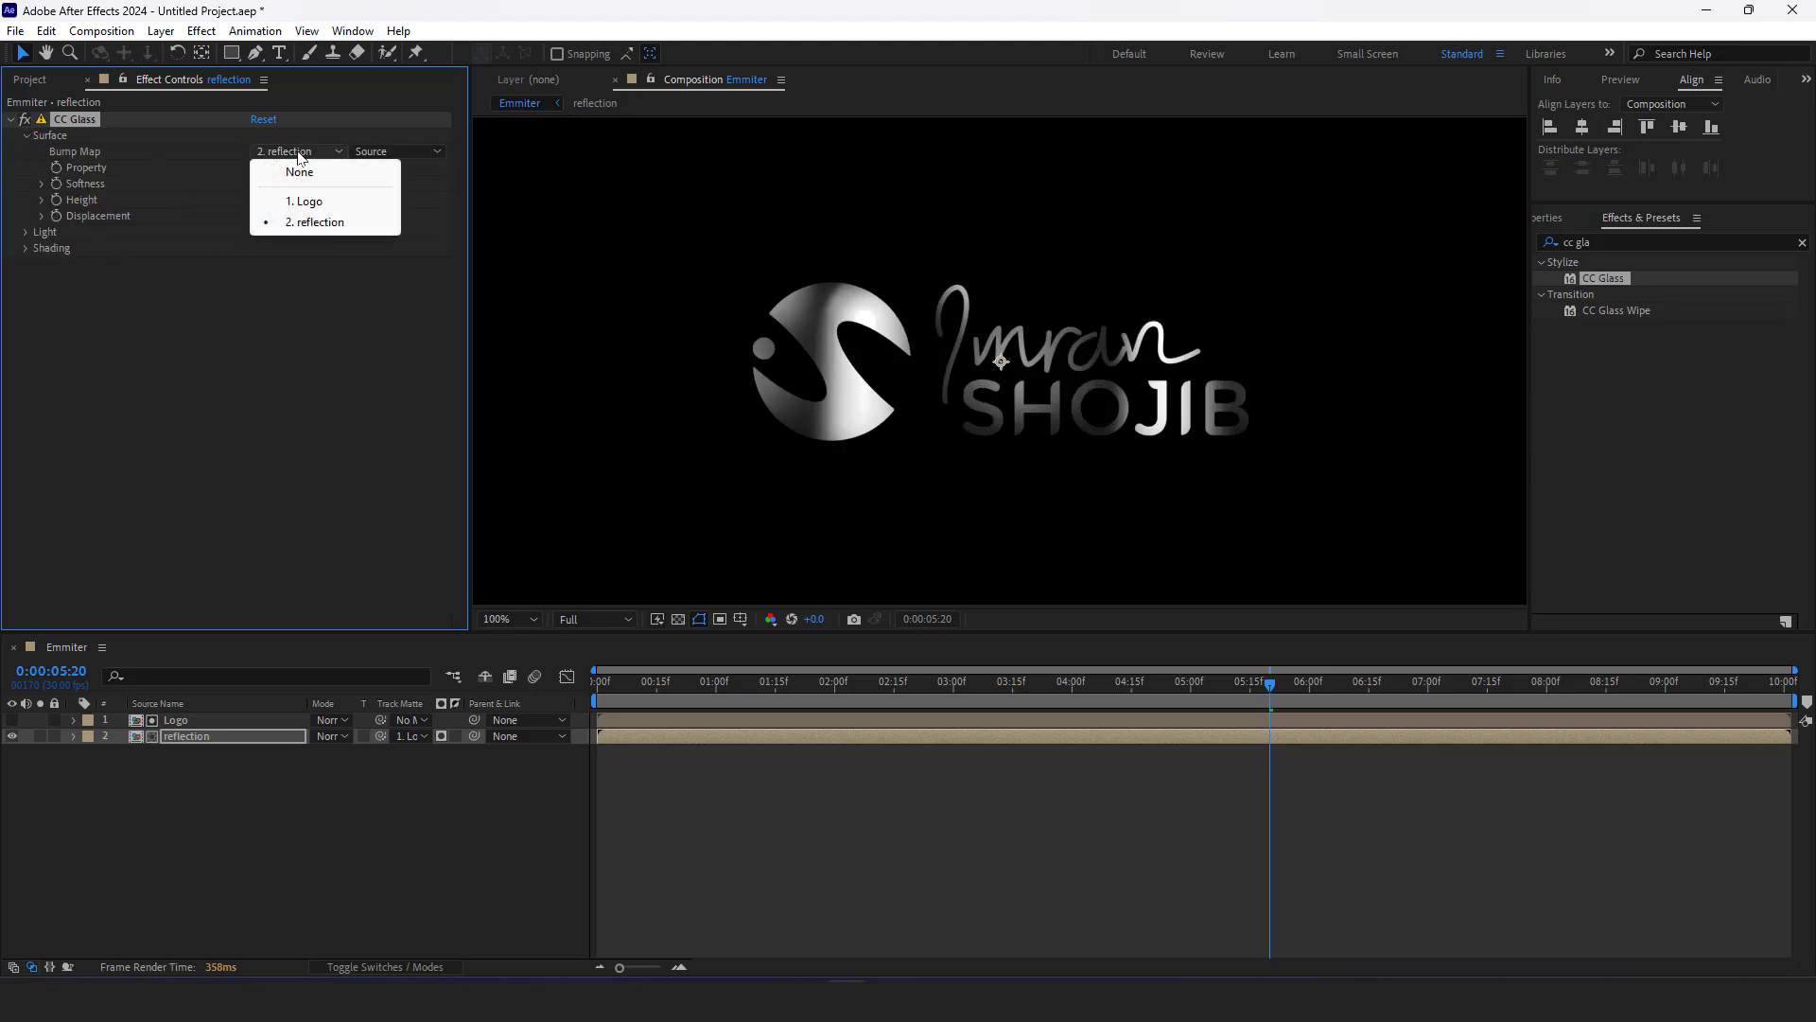
left_click(305, 202)
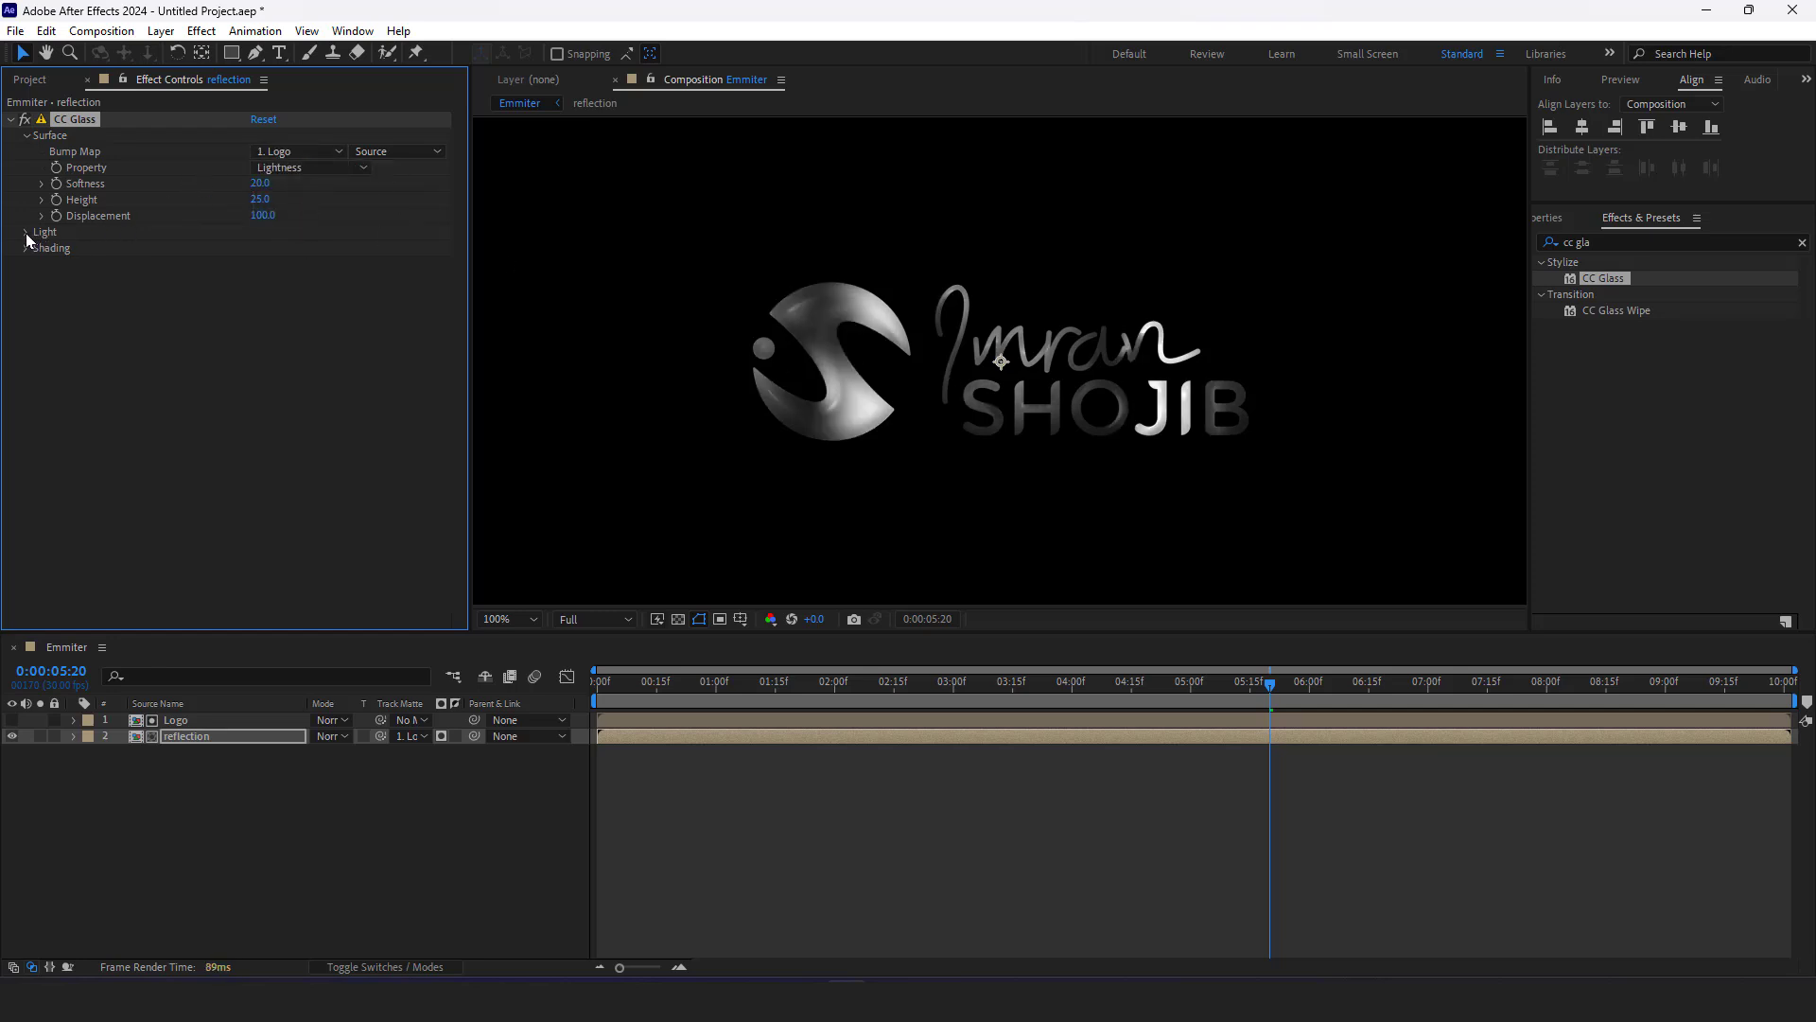
left_click_drag(262, 183, 222, 195)
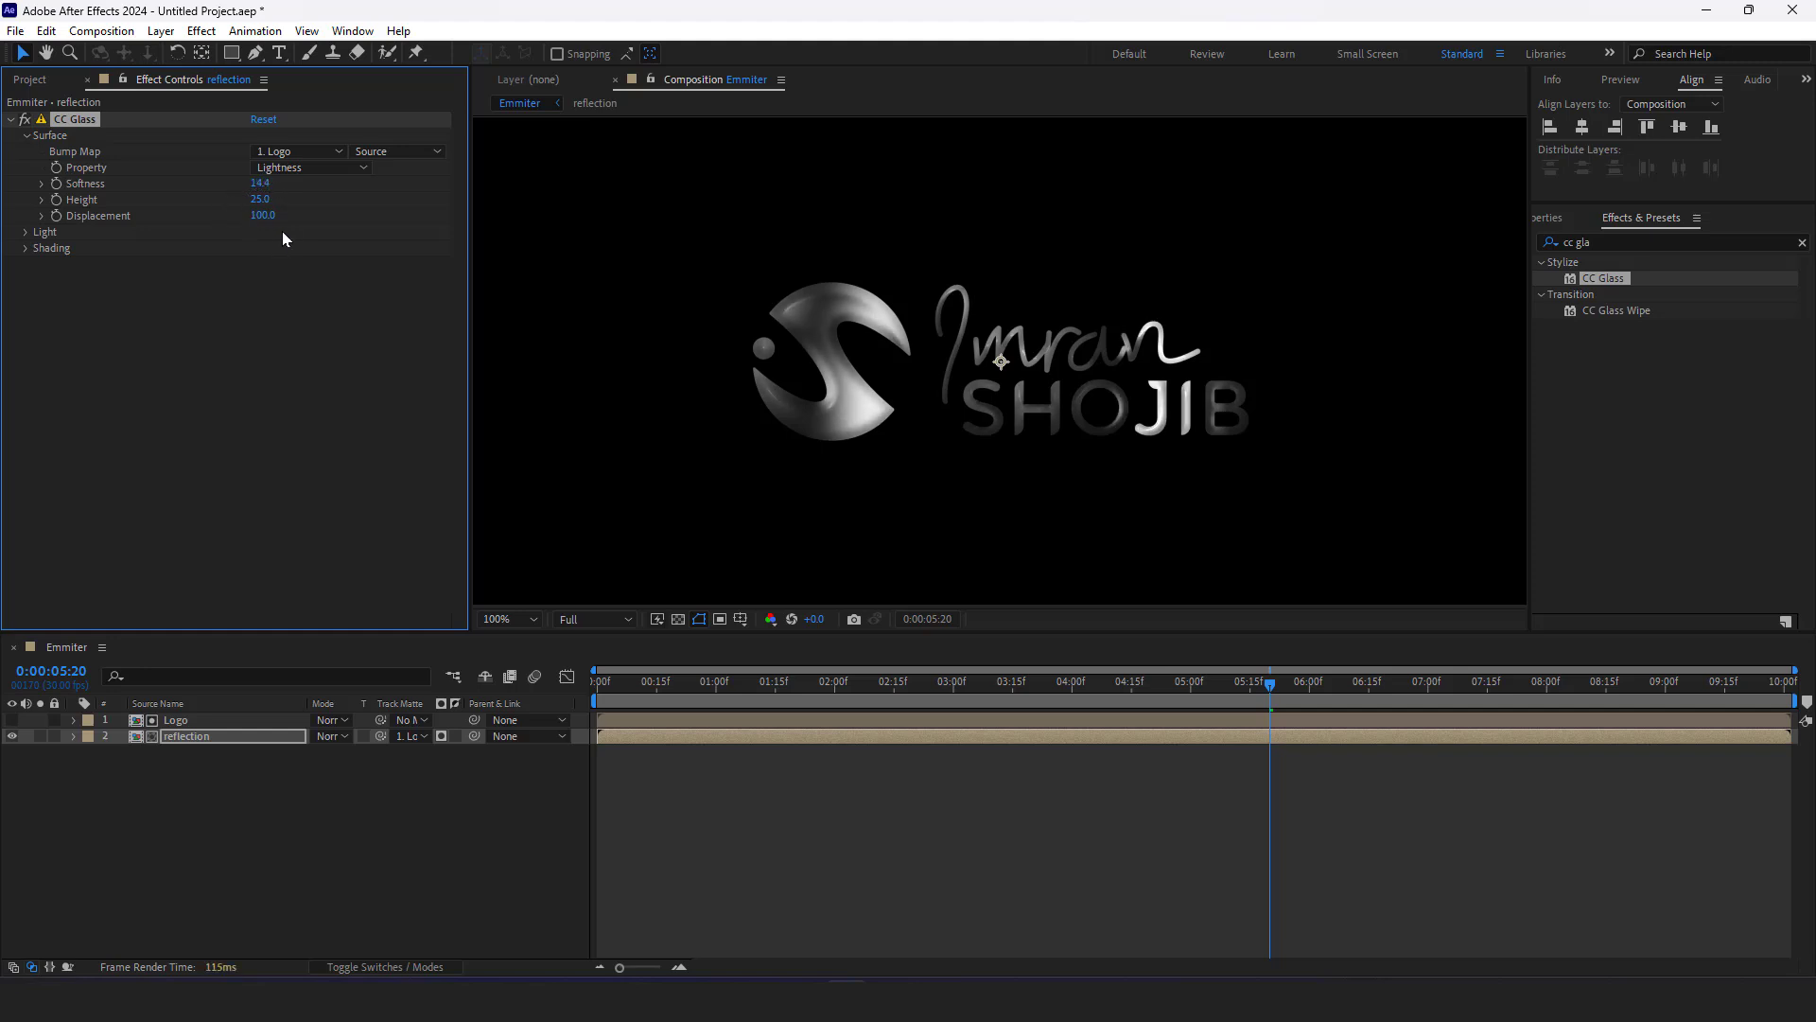
left_click(260, 184)
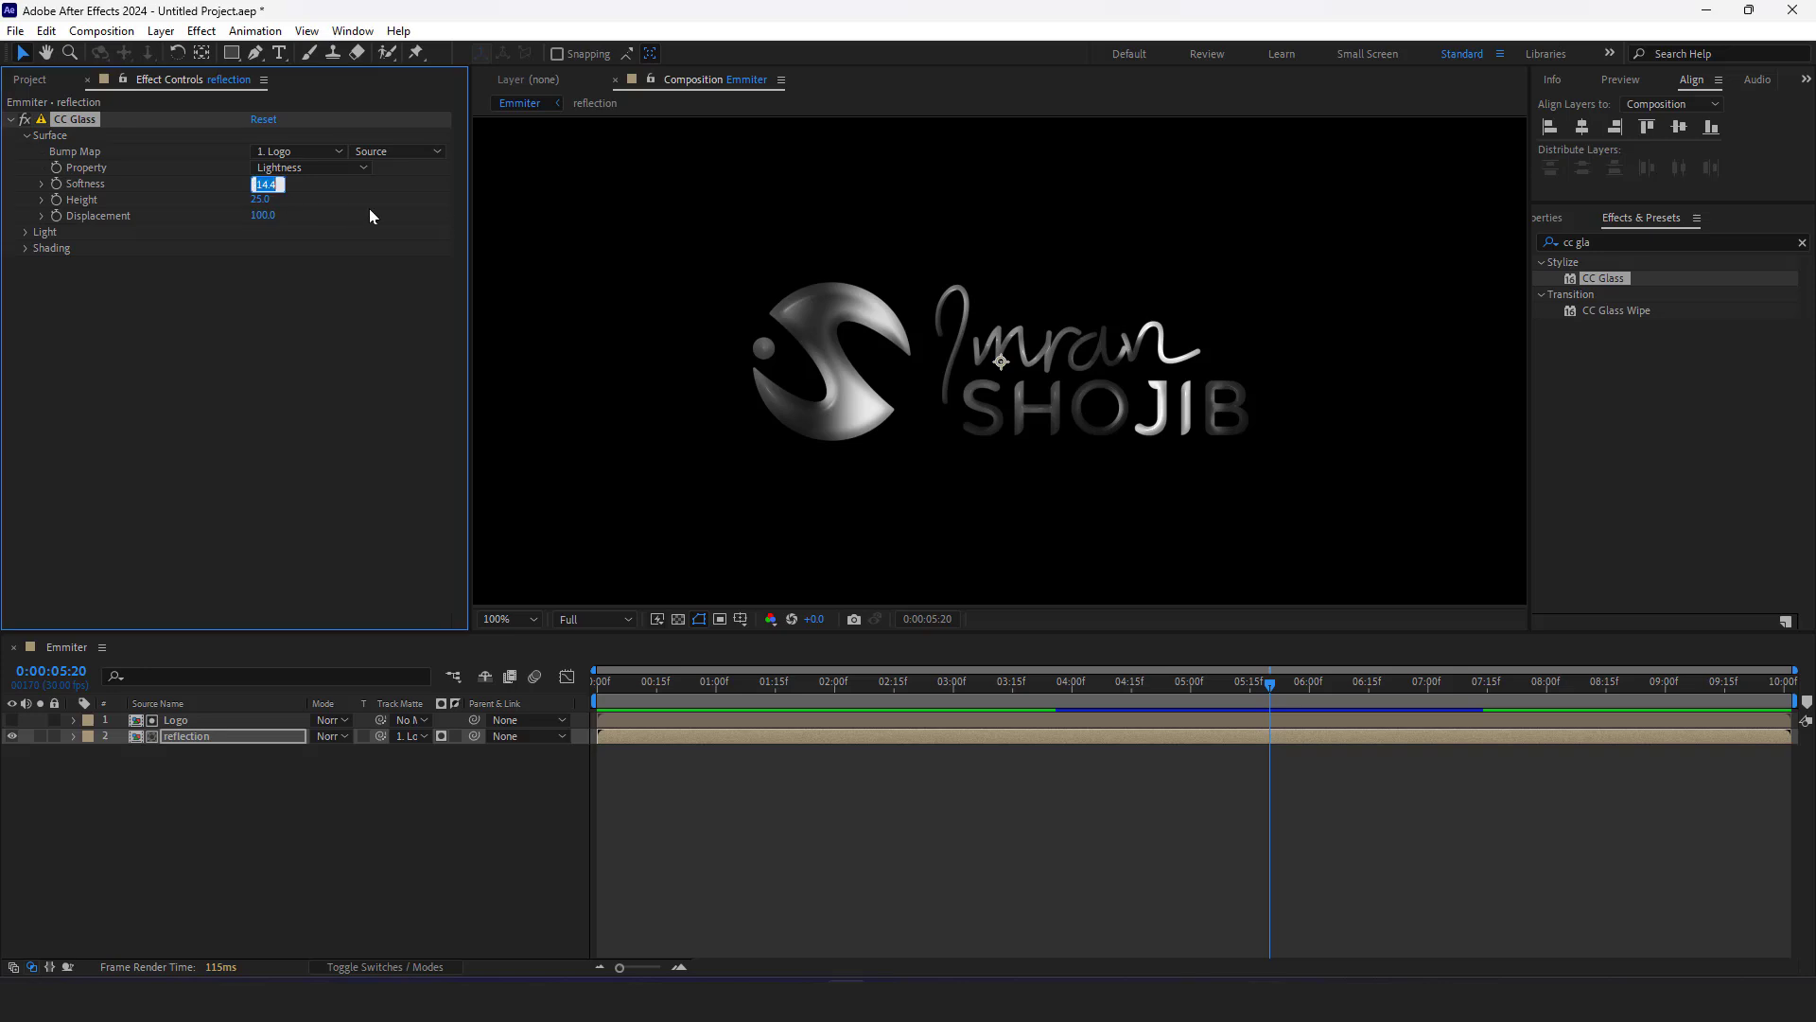
type("5")
key("Return")
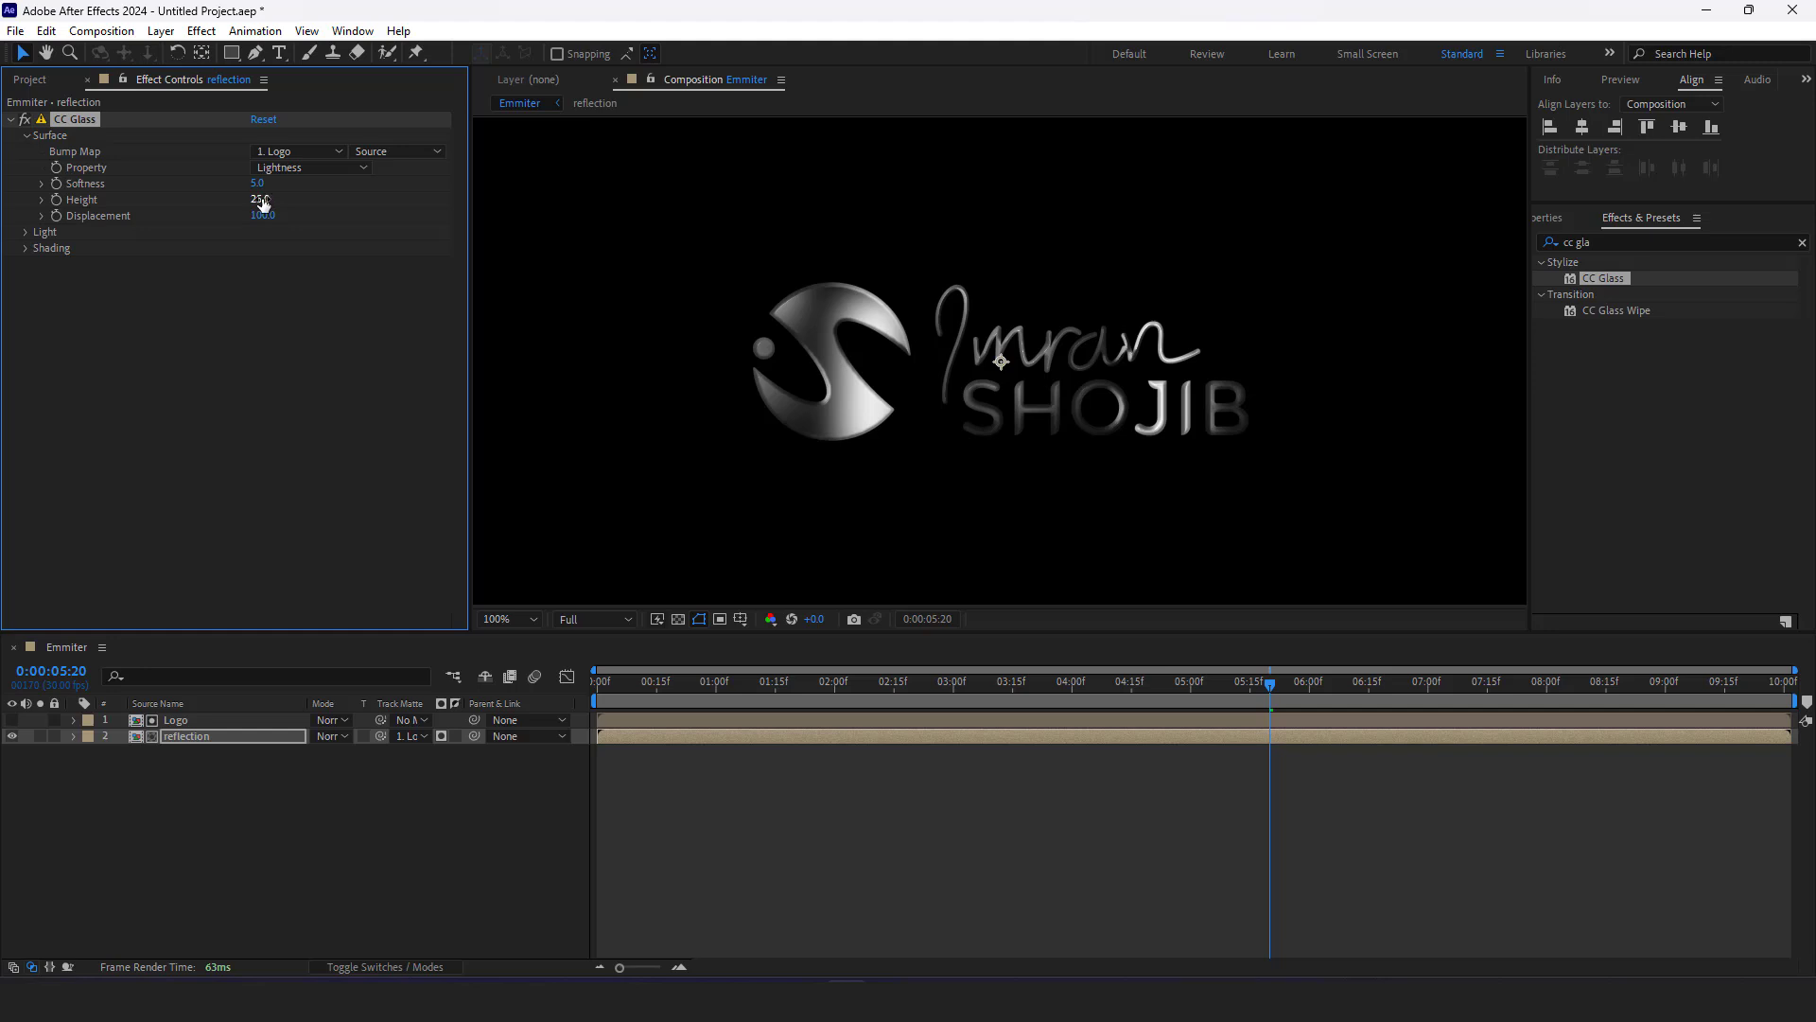
Set the CC Glass surface Height to 20 and its Displacement to 50
left_click(263, 200)
key("Return")
mouse_move(265, 202)
left_mouse_down()
mouse_move(244, 204)
mouse_move(266, 206)
left_mouse_up()
left_click(266, 207)
type("20")
key("Return")
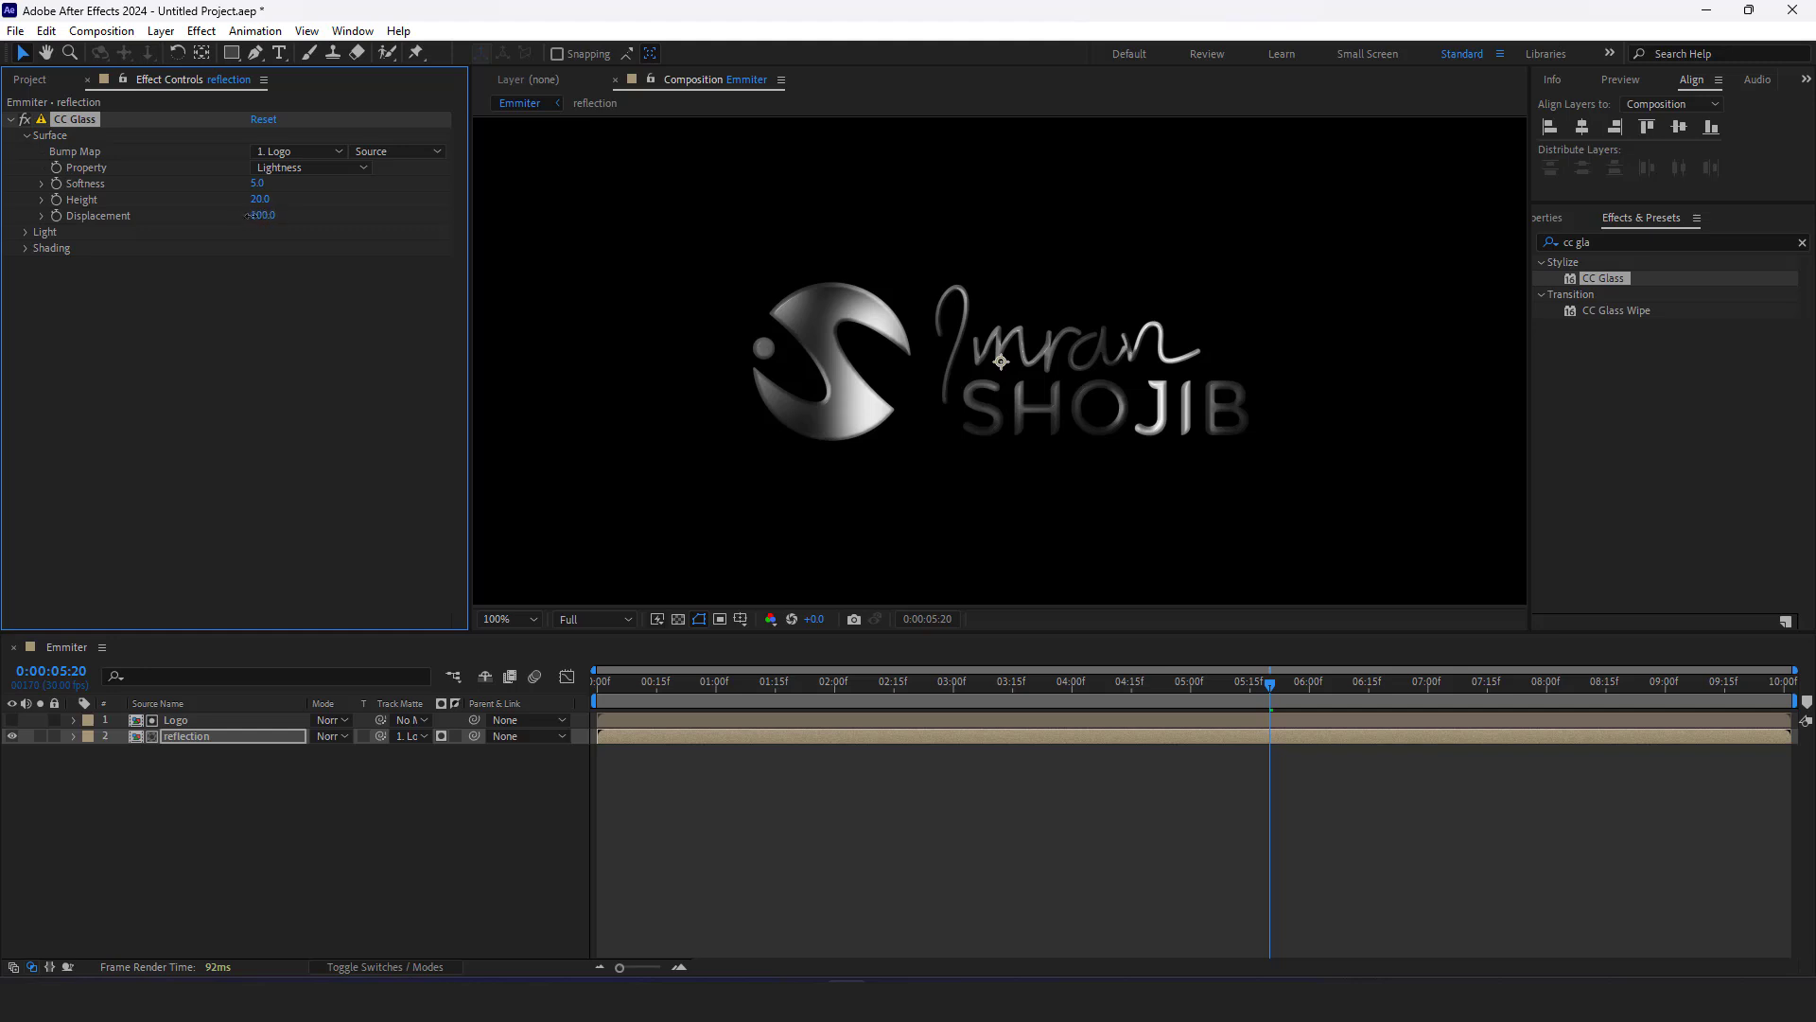
mouse_move(248, 216)
left_mouse_down()
mouse_move(407, 226)
mouse_move(253, 238)
left_mouse_up()
left_click(259, 216)
type("50")
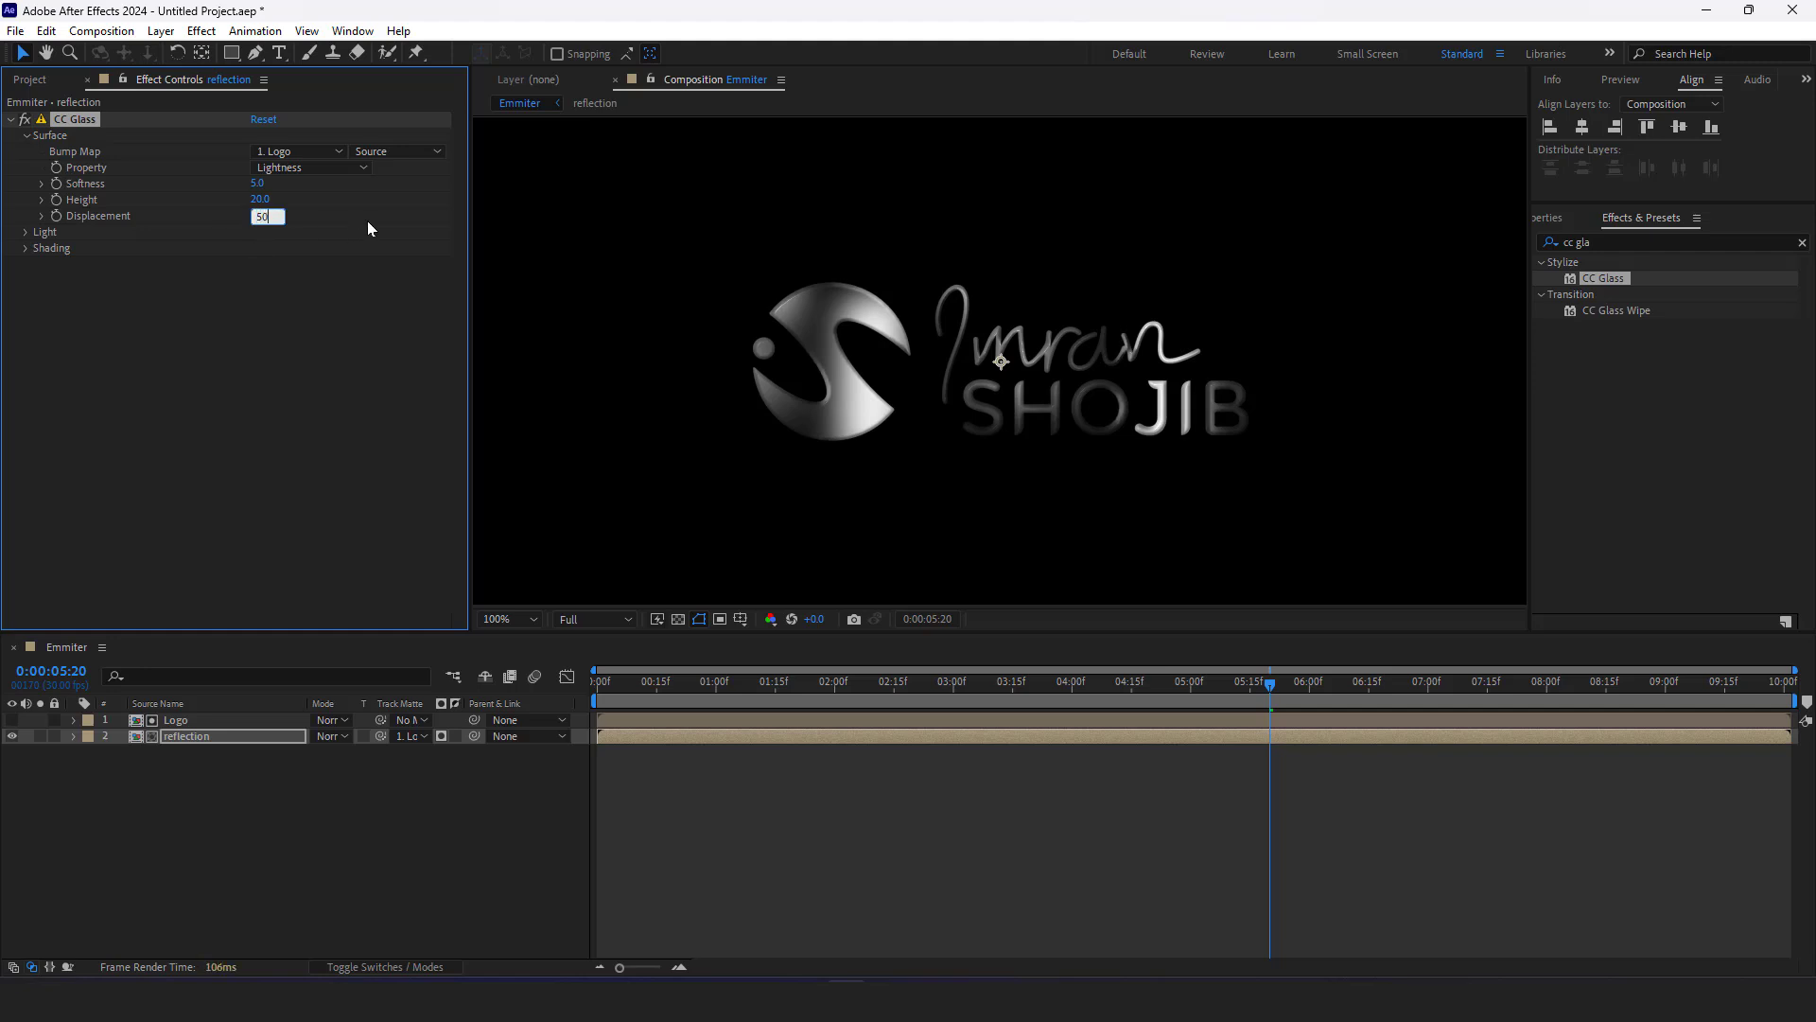
key("Return")
Raise the CC Glass Light Intensity to 133 and preview the reflection across the logo
left_click(26, 232)
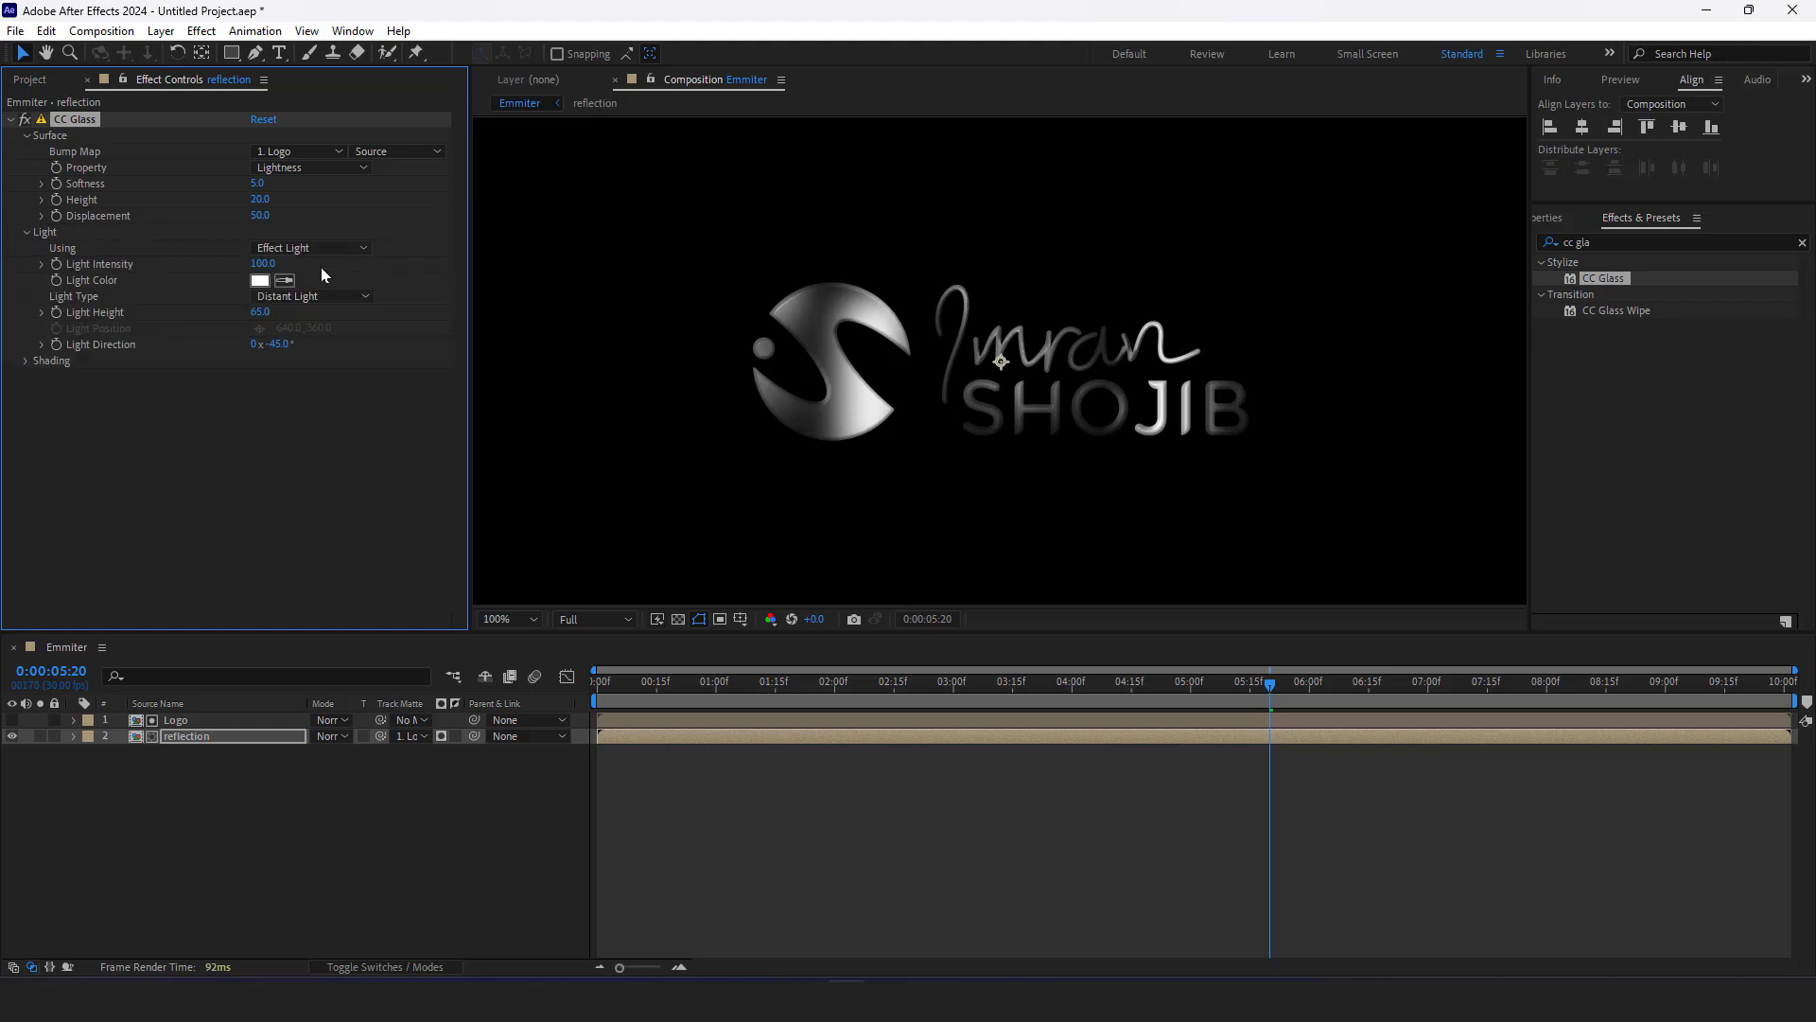
left_click_drag(263, 269, 295, 266)
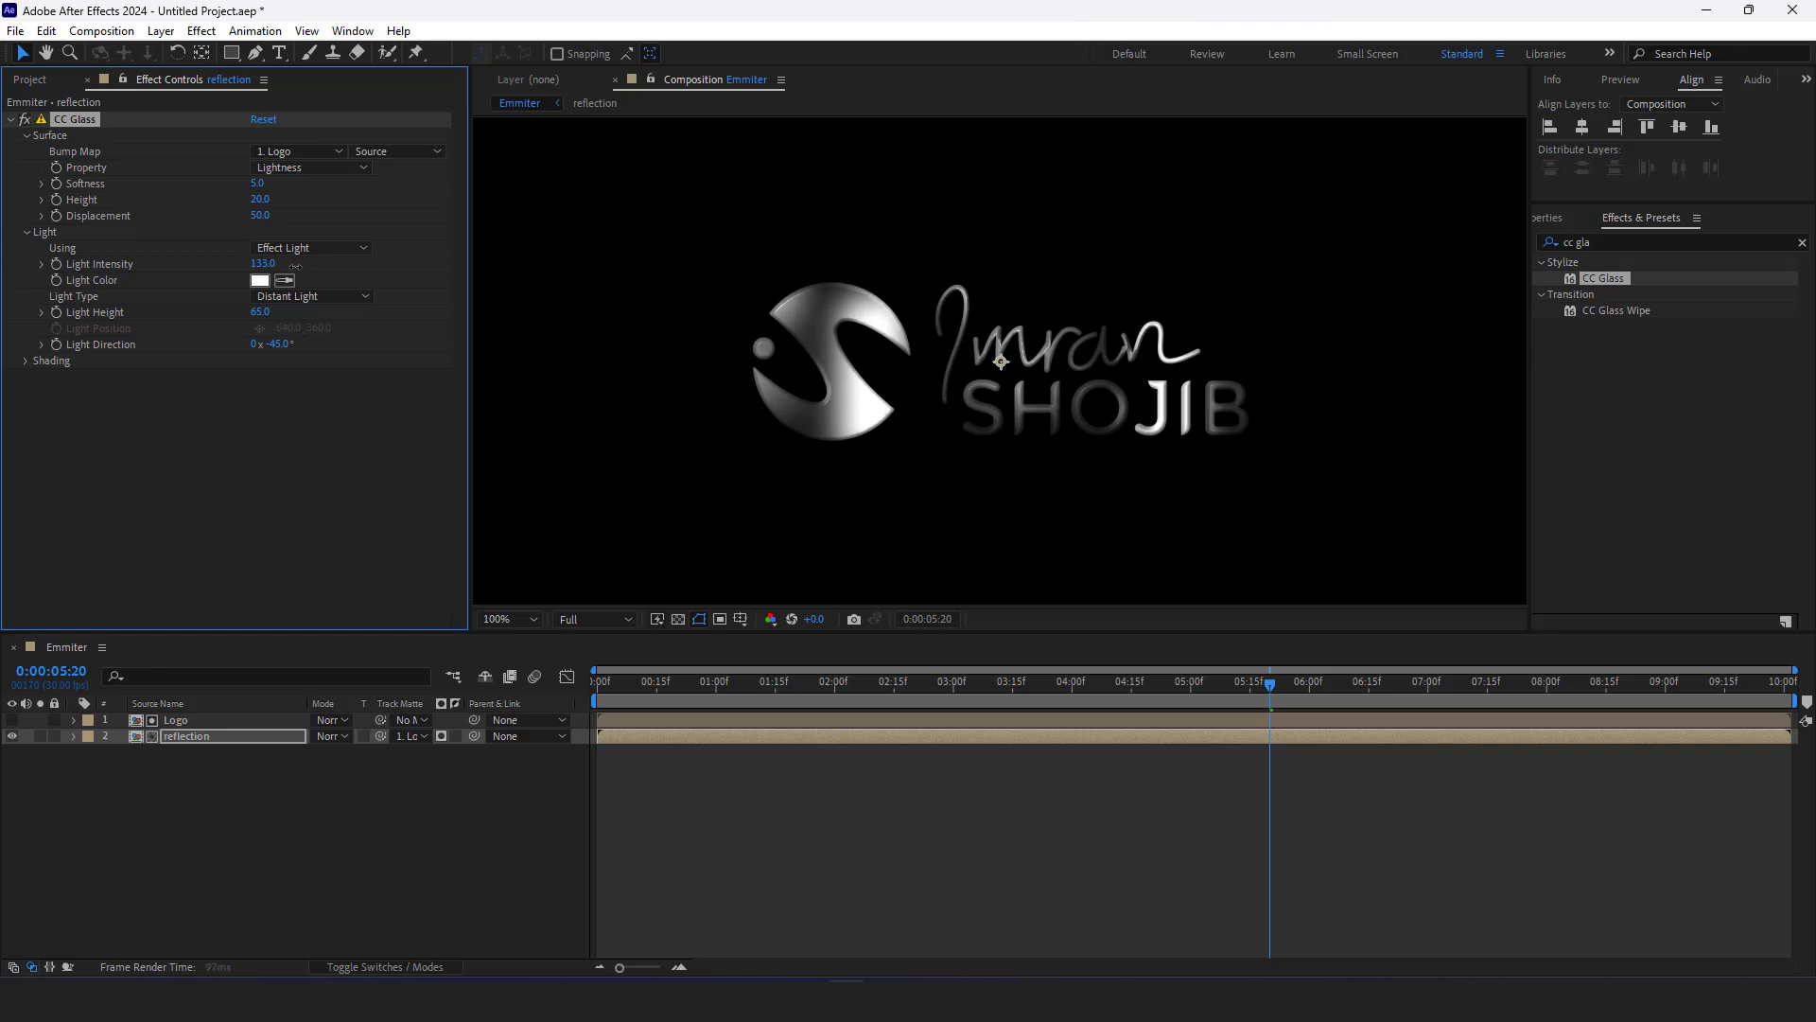
left_click_drag(916, 700, 1146, 704)
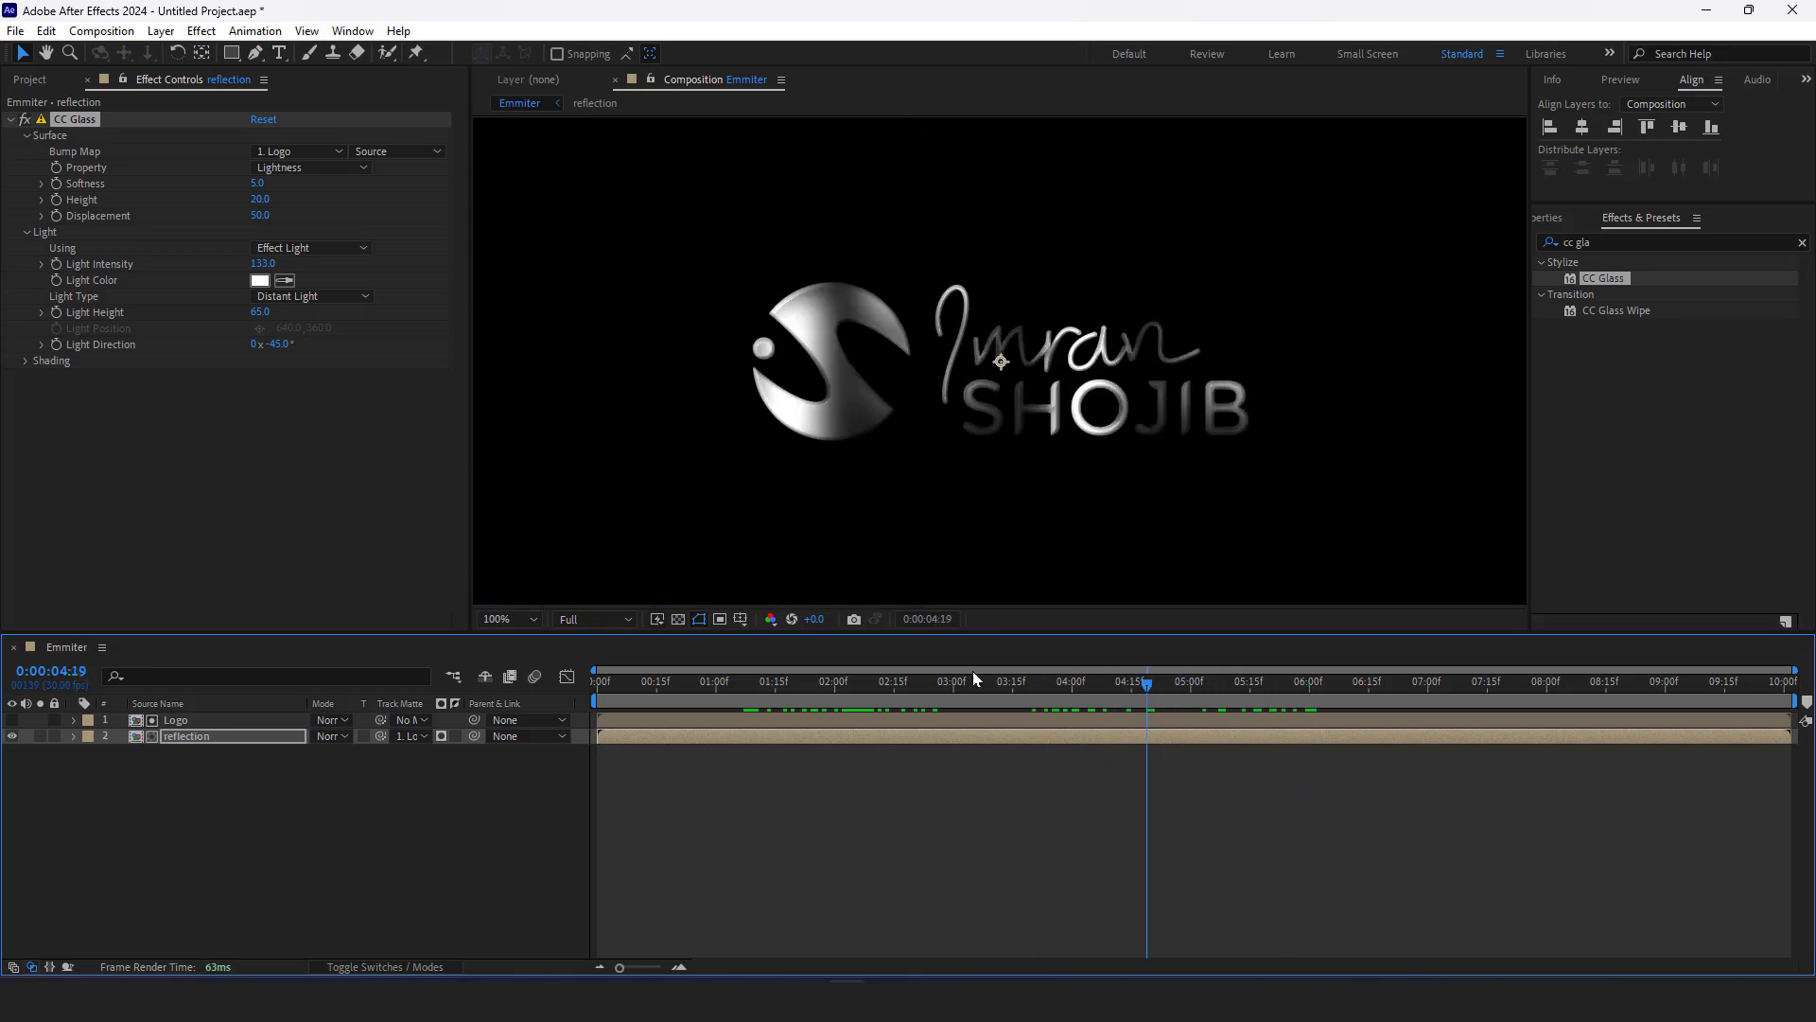
Search the effects for "cc bl", apply CC Blobbylize to the reflection layer and move it above CC Glass
left_click(1615, 245)
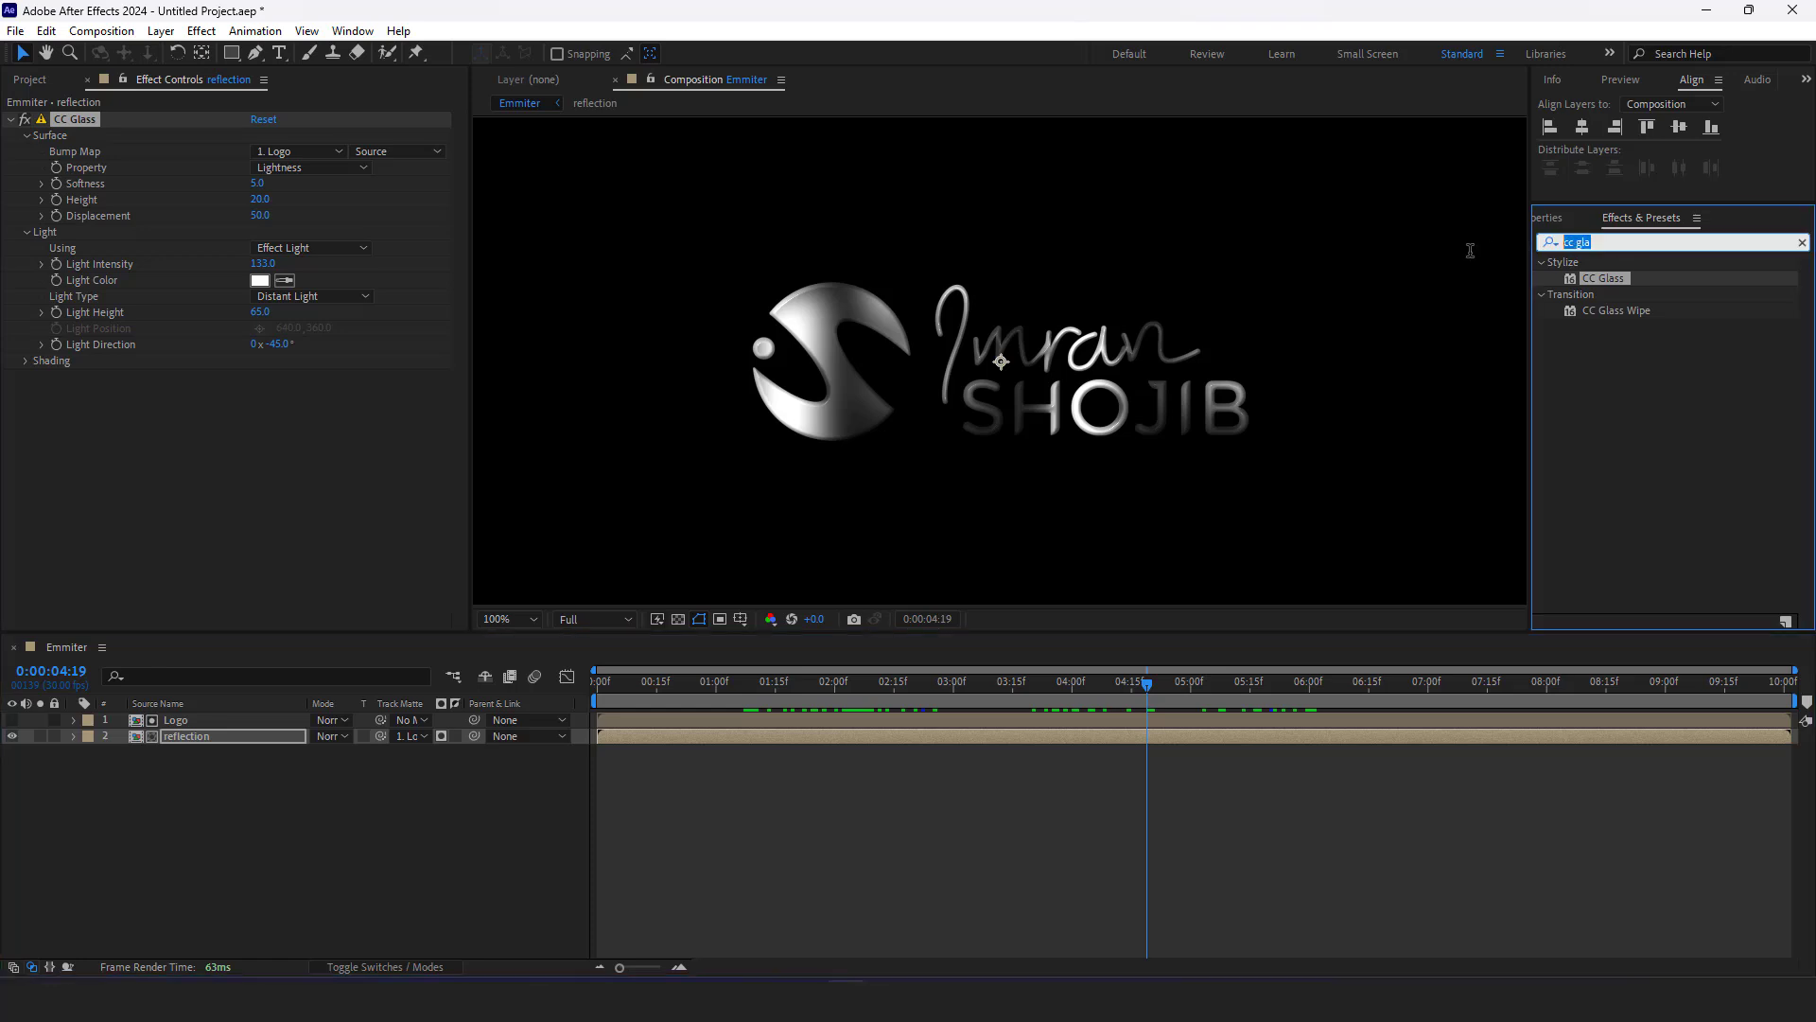
type("cc bl")
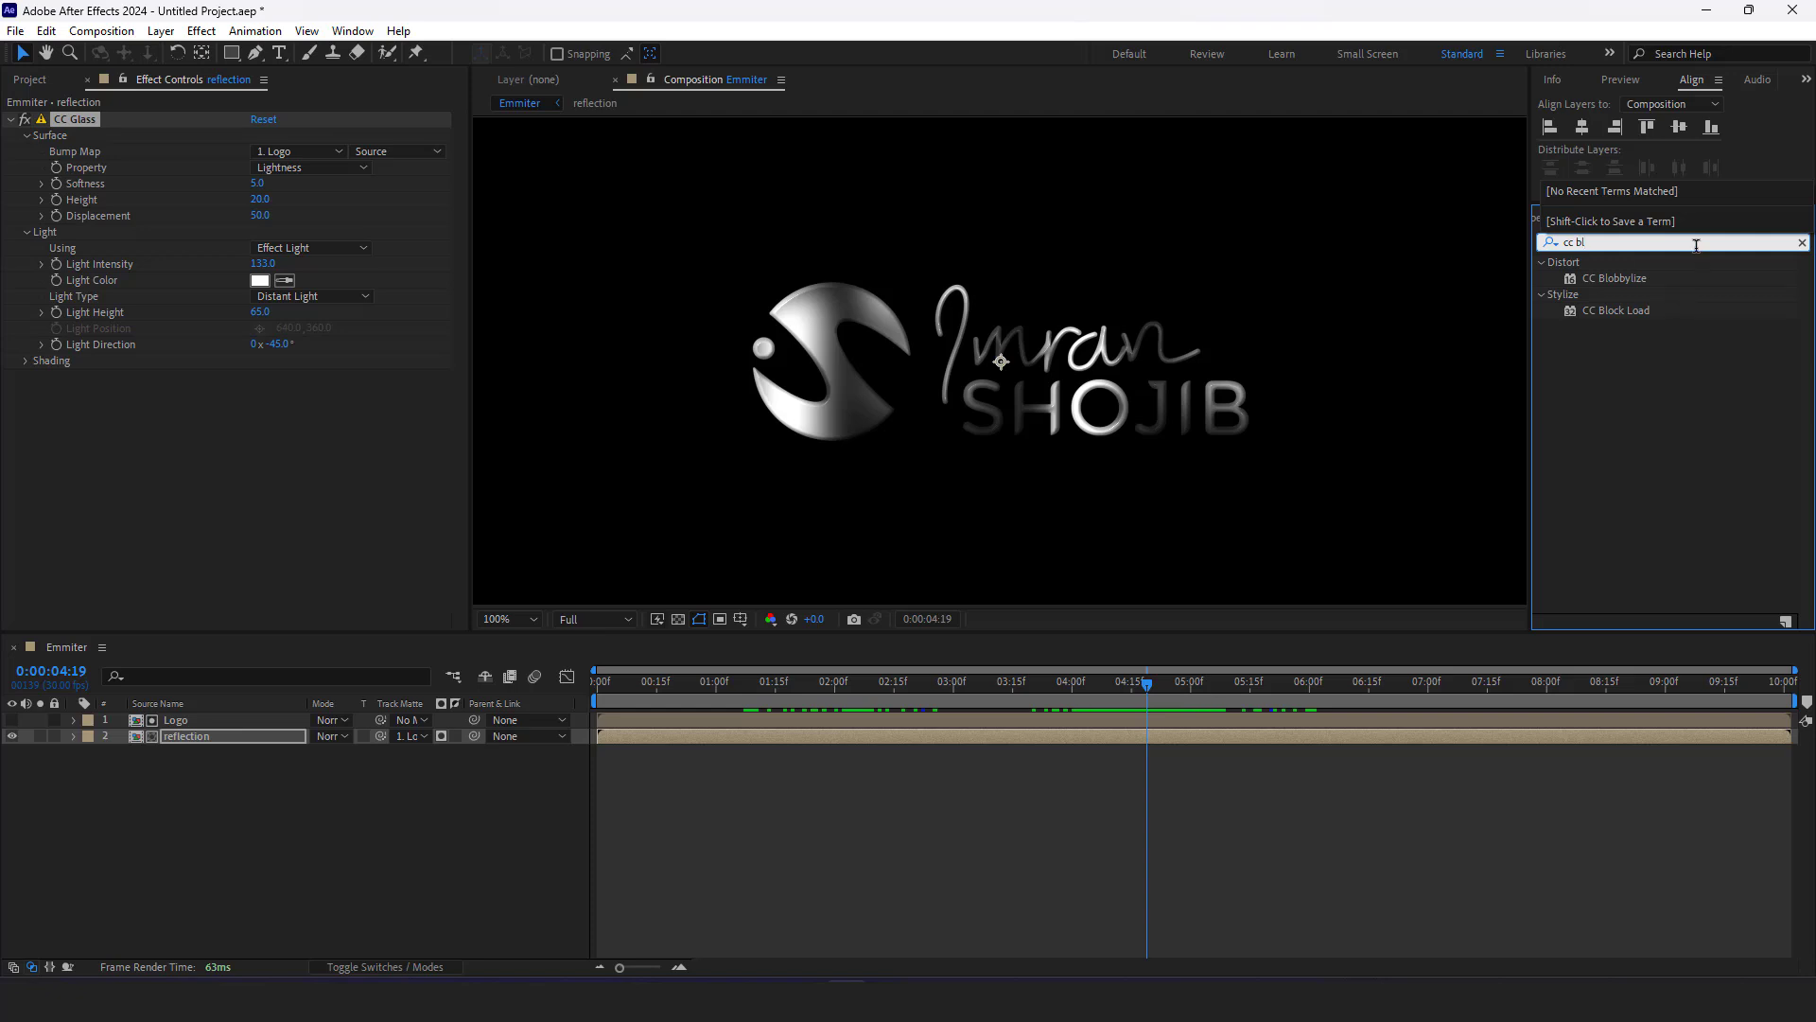
left_click_drag(1613, 278, 266, 744)
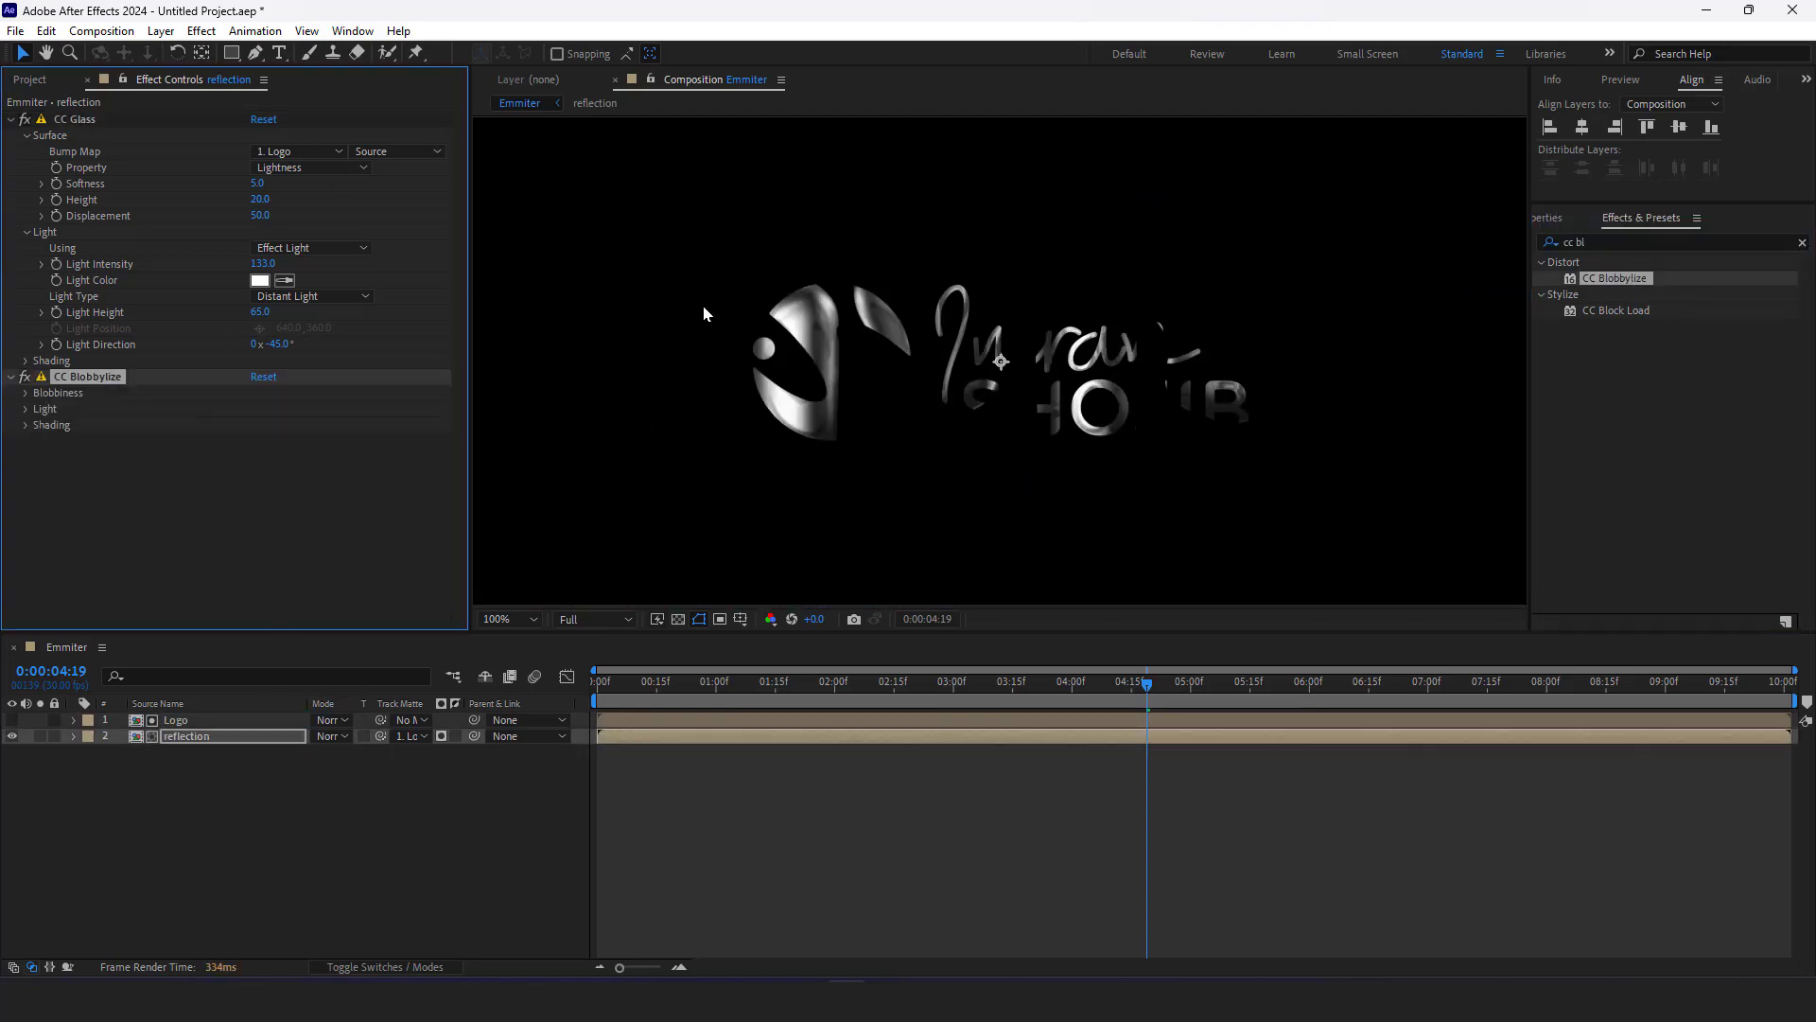
left_click_drag(110, 374, 121, 127)
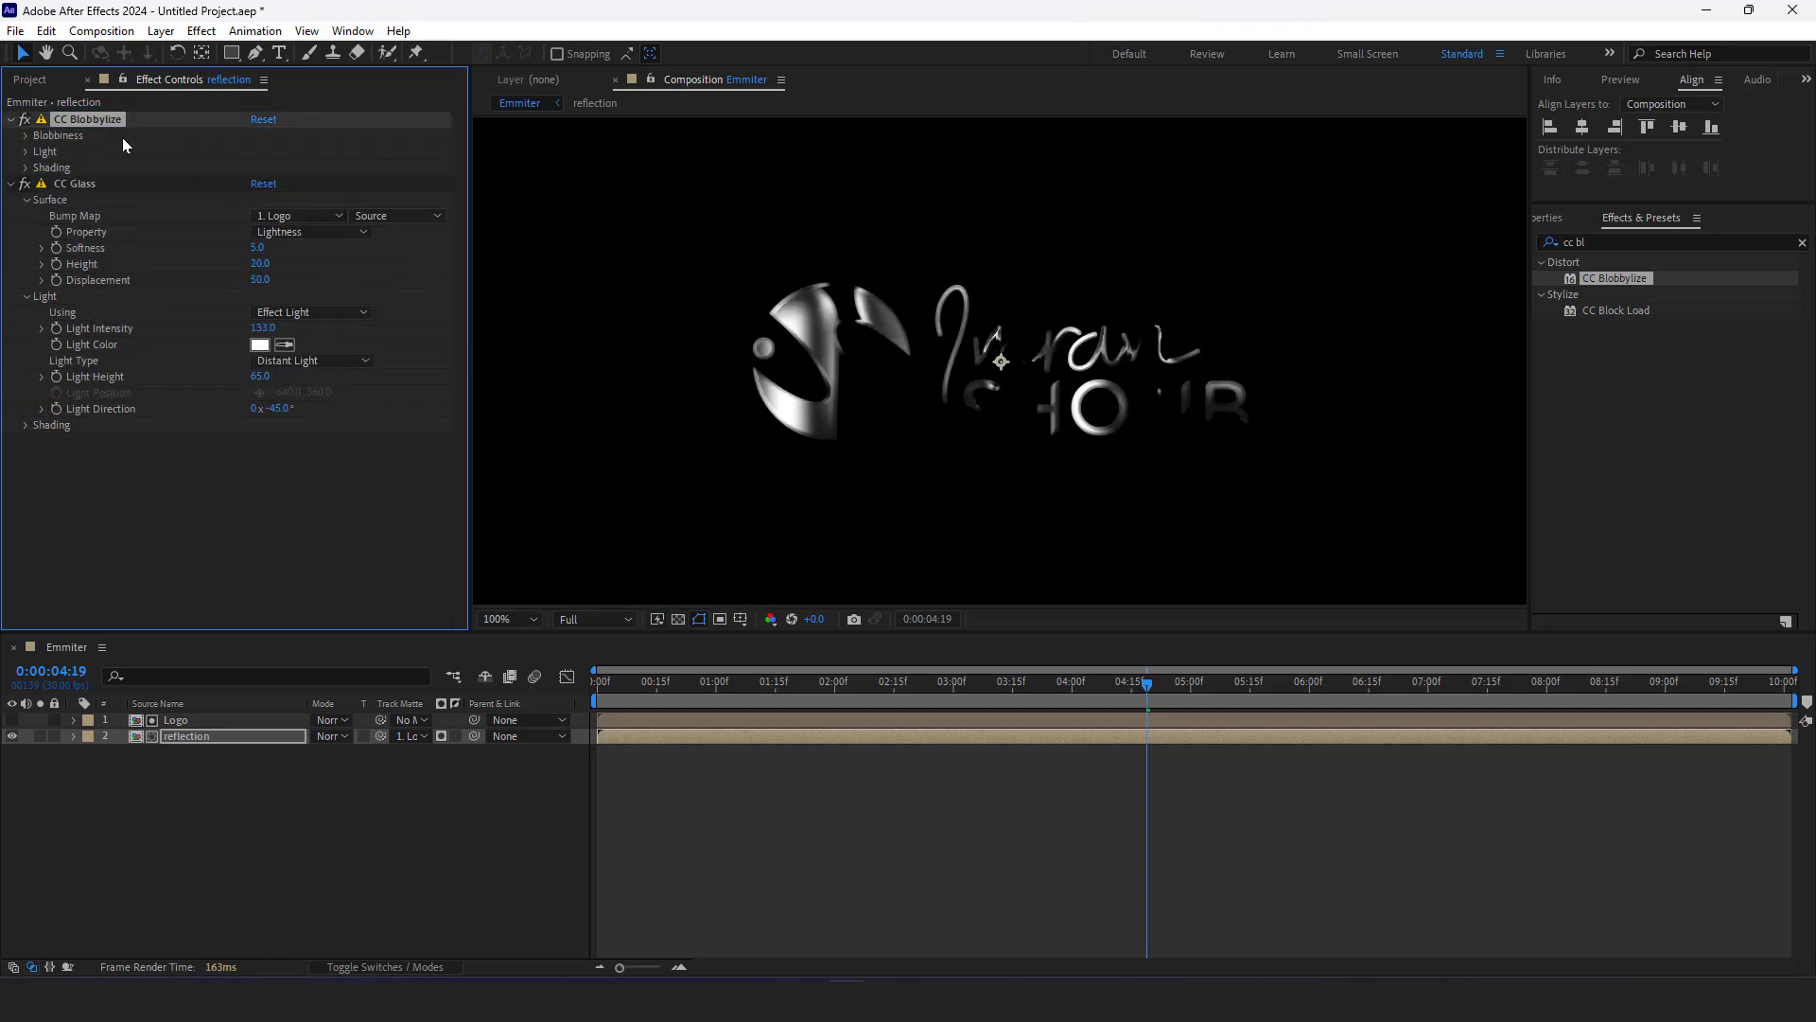
Set the CC Blobbylize Blob Layer to the Logo layer and its Property to Alpha
left_click(25, 135)
left_click(269, 153)
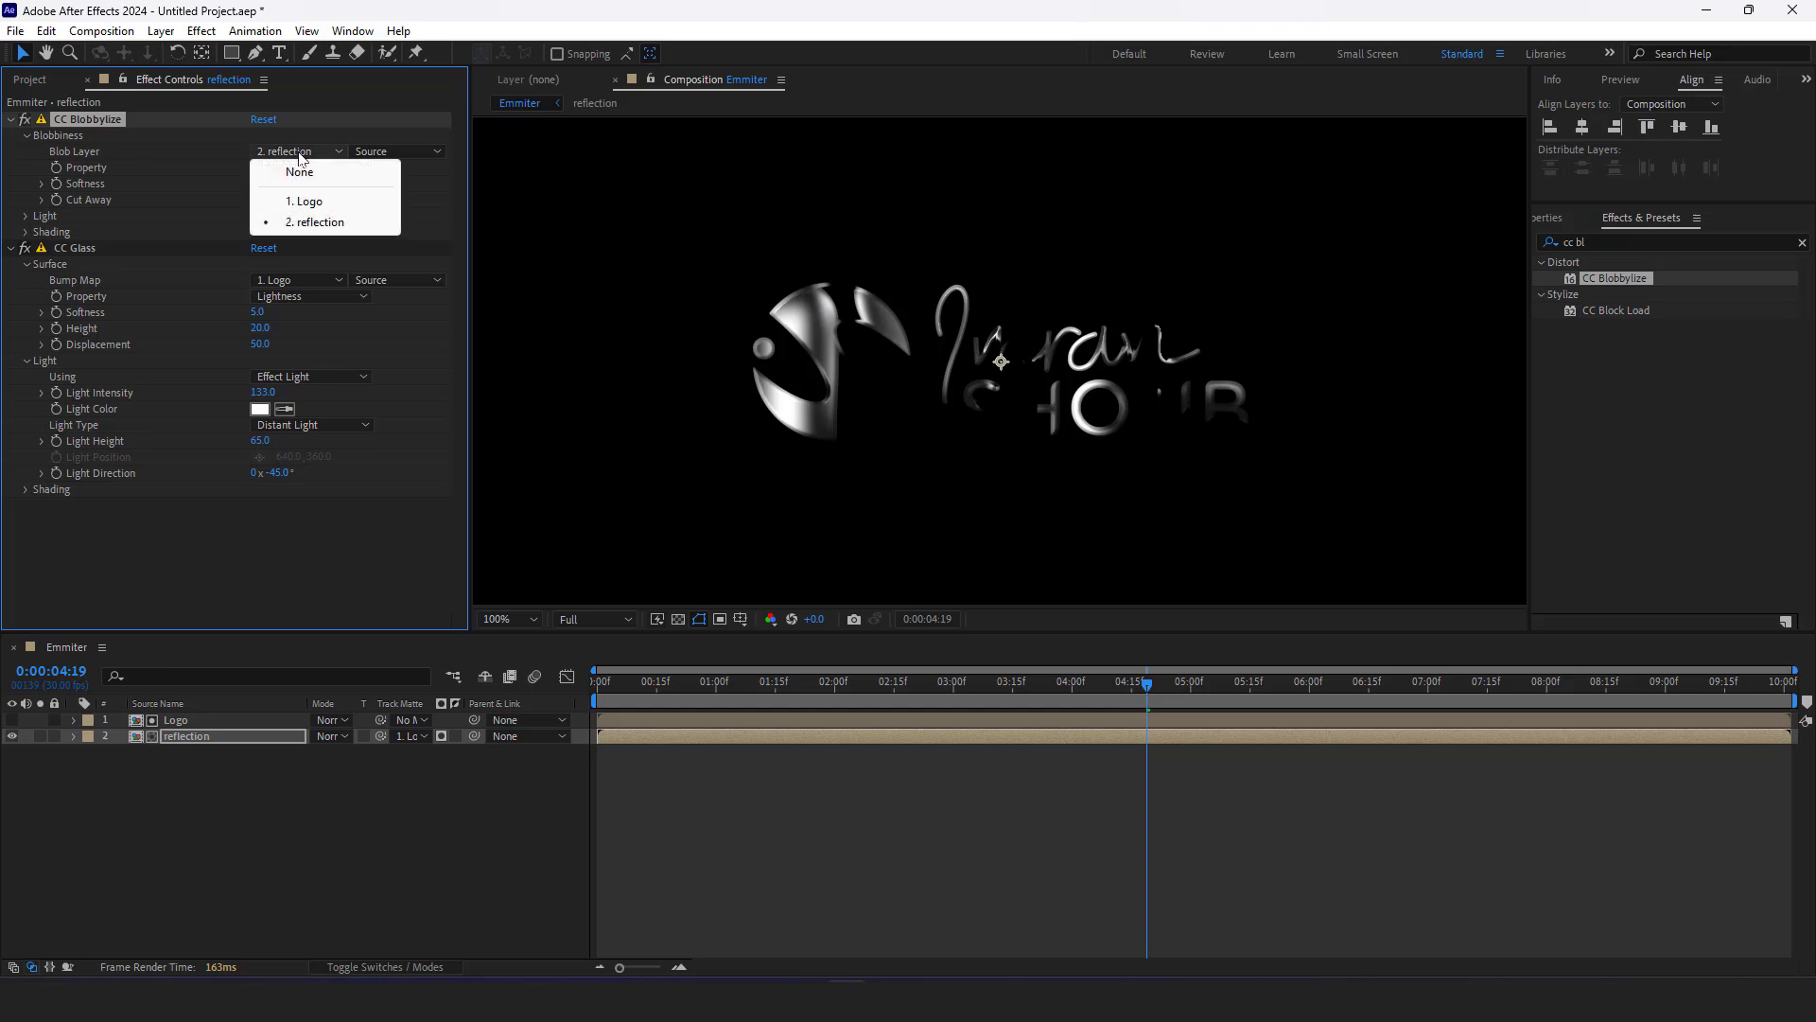
left_click(303, 194)
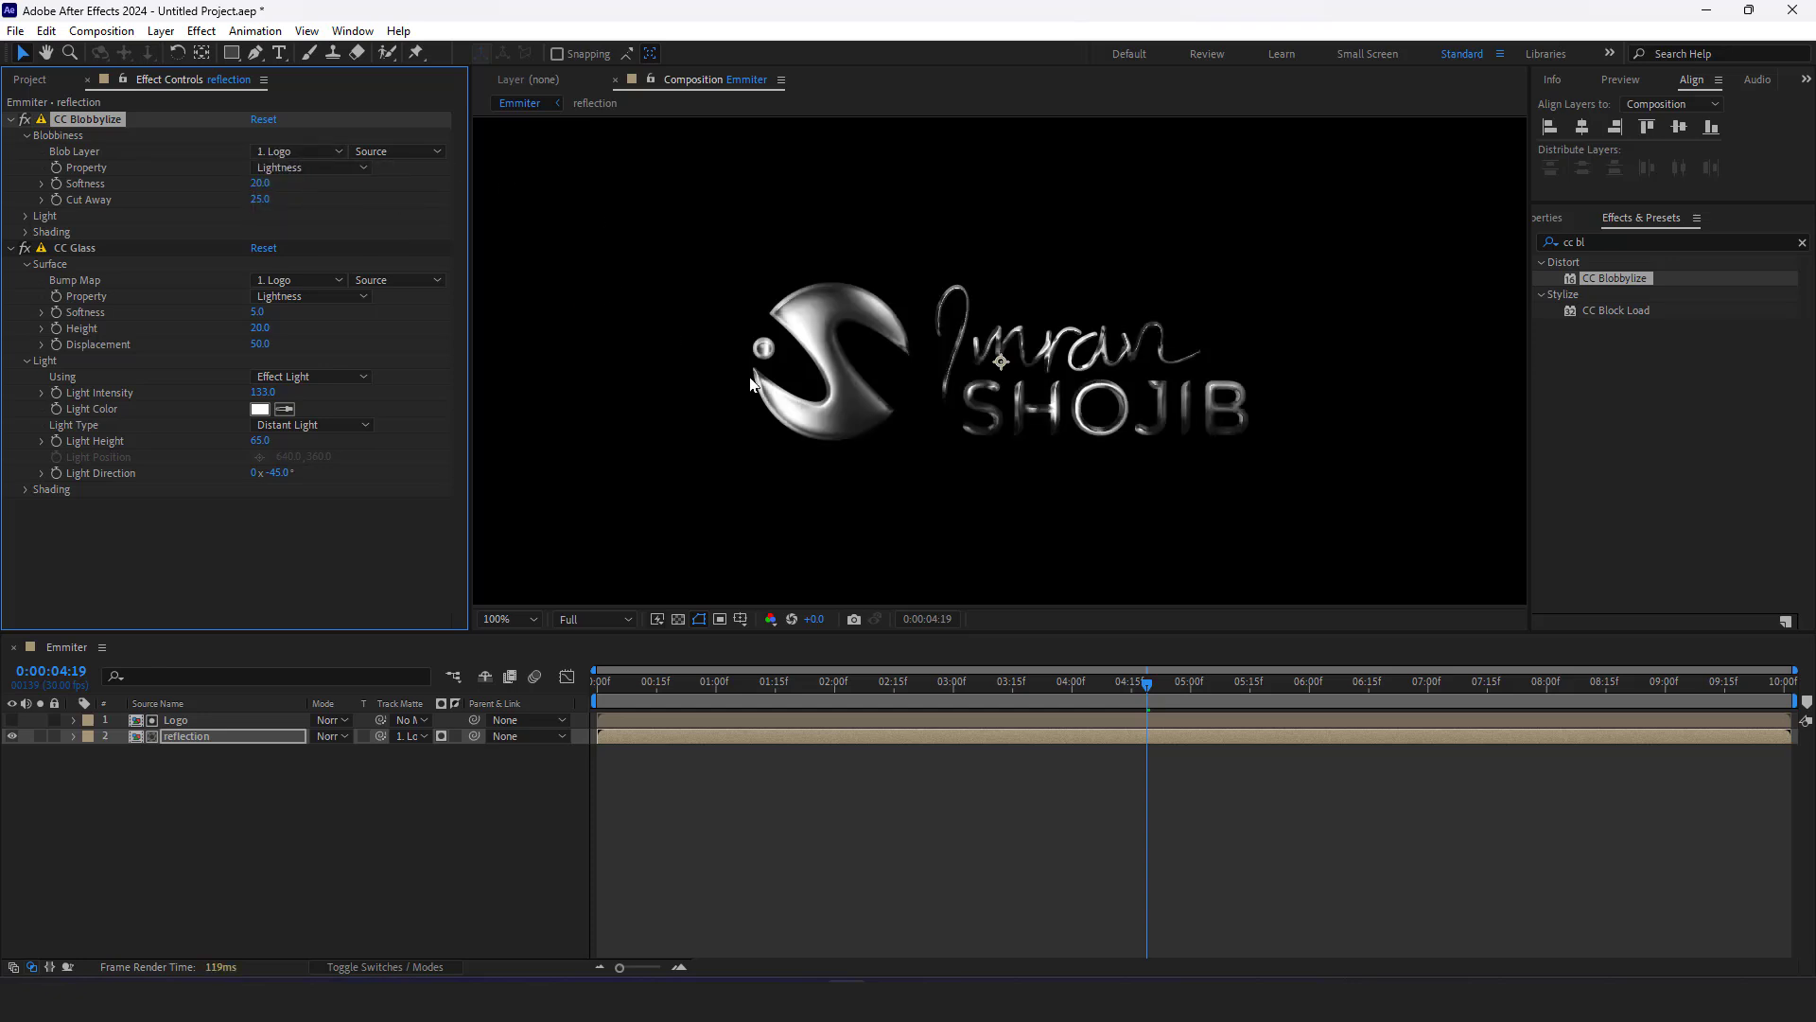
left_click(268, 187)
left_click(306, 166)
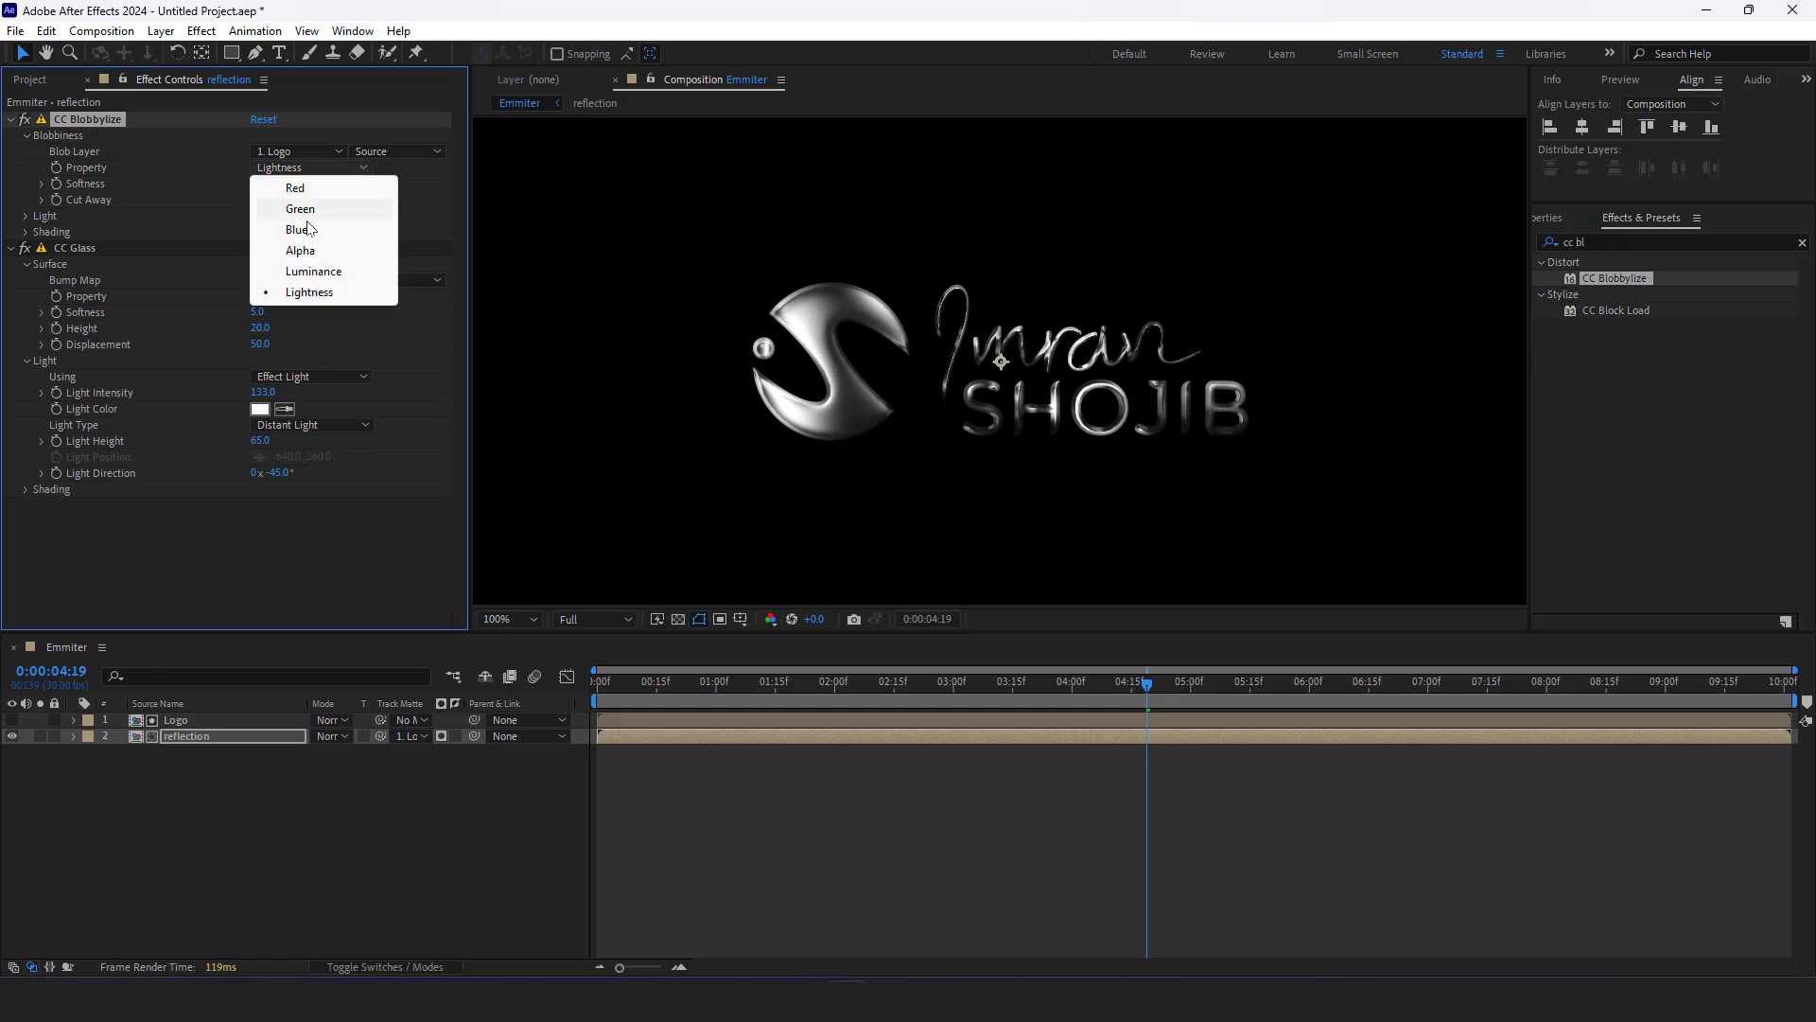
left_click(310, 251)
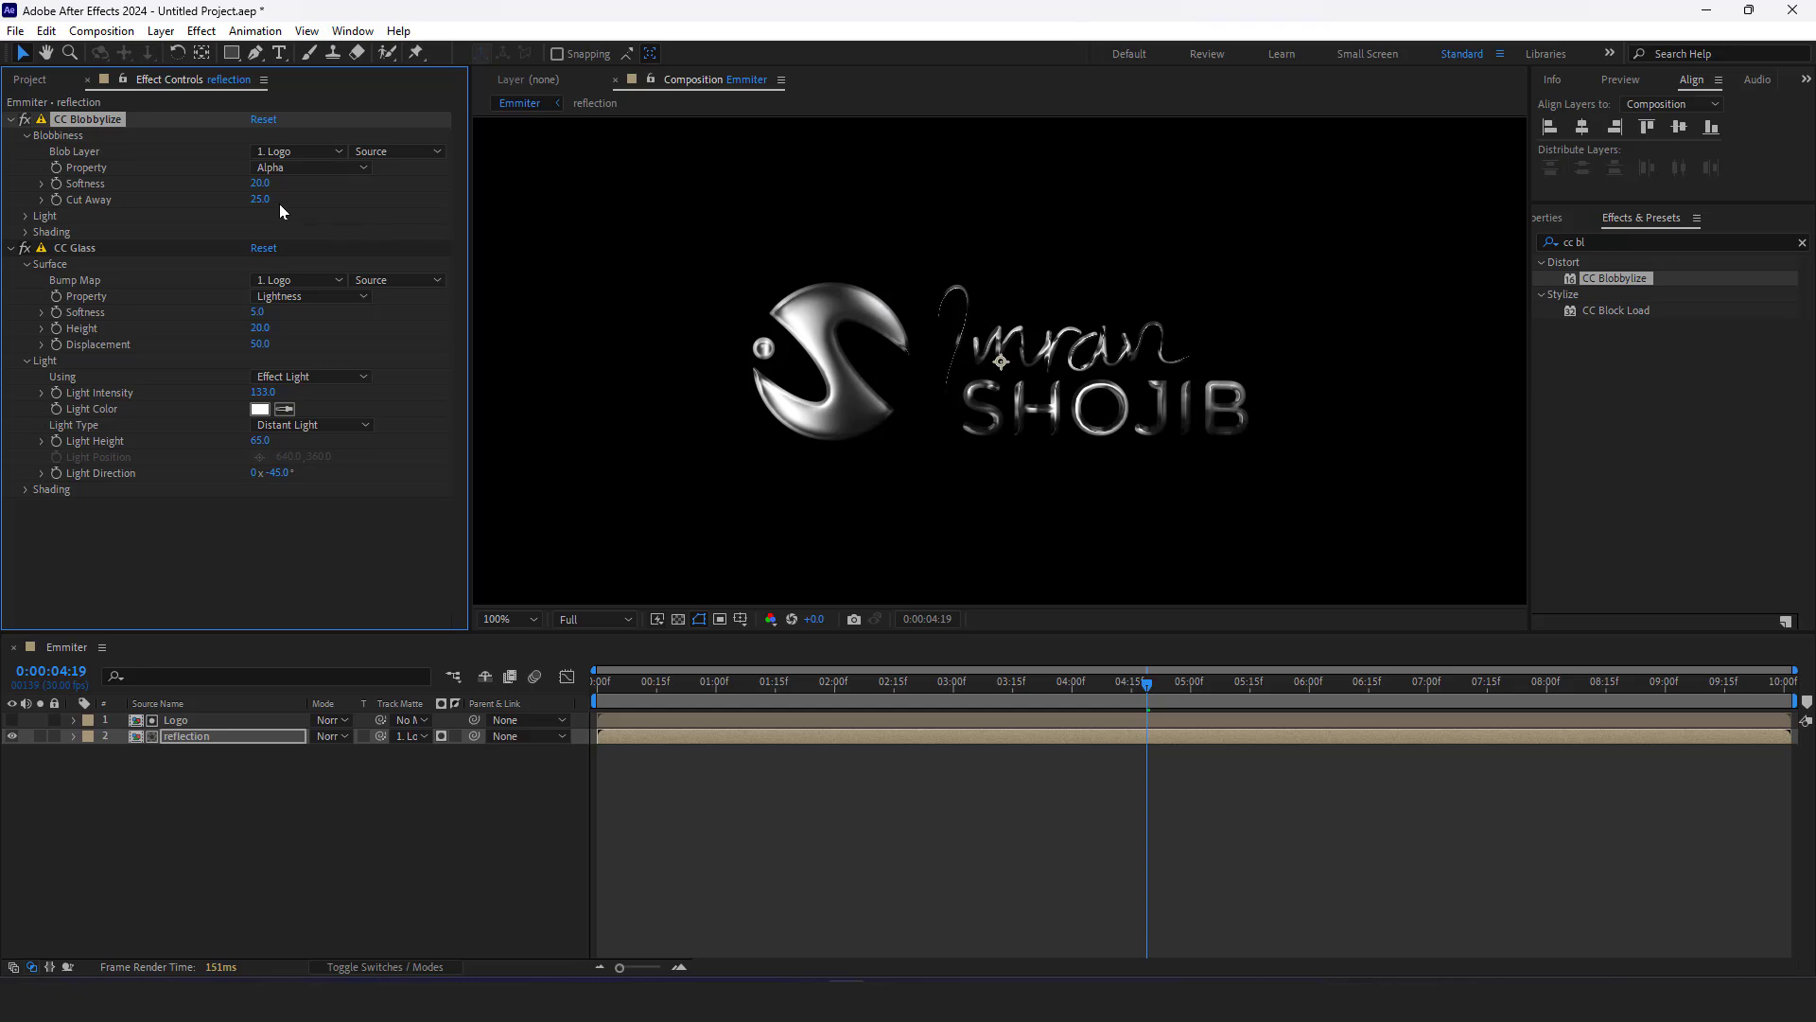
Set the CC Blobbylize Softness to 5 and Cut Away to 0, and preview the reflection across the logo
left_click(260, 183)
type("5")
key("Return")
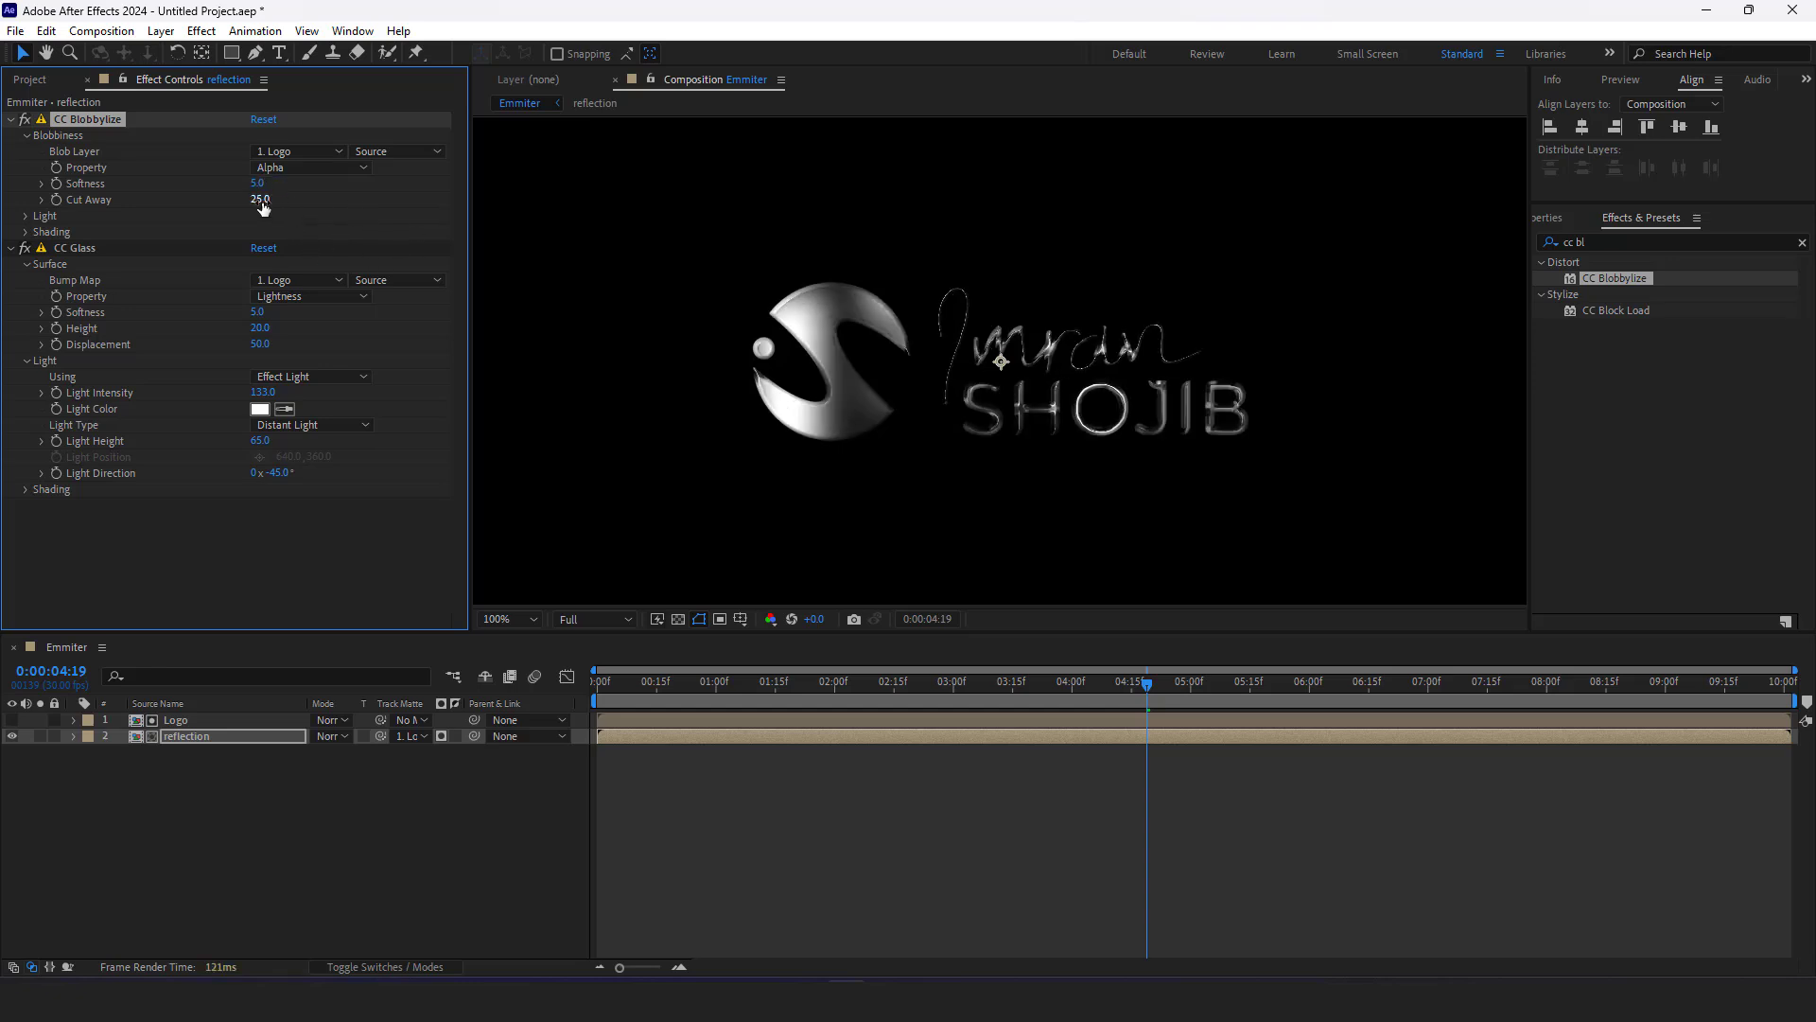
left_click(261, 202)
type("0")
key("Return")
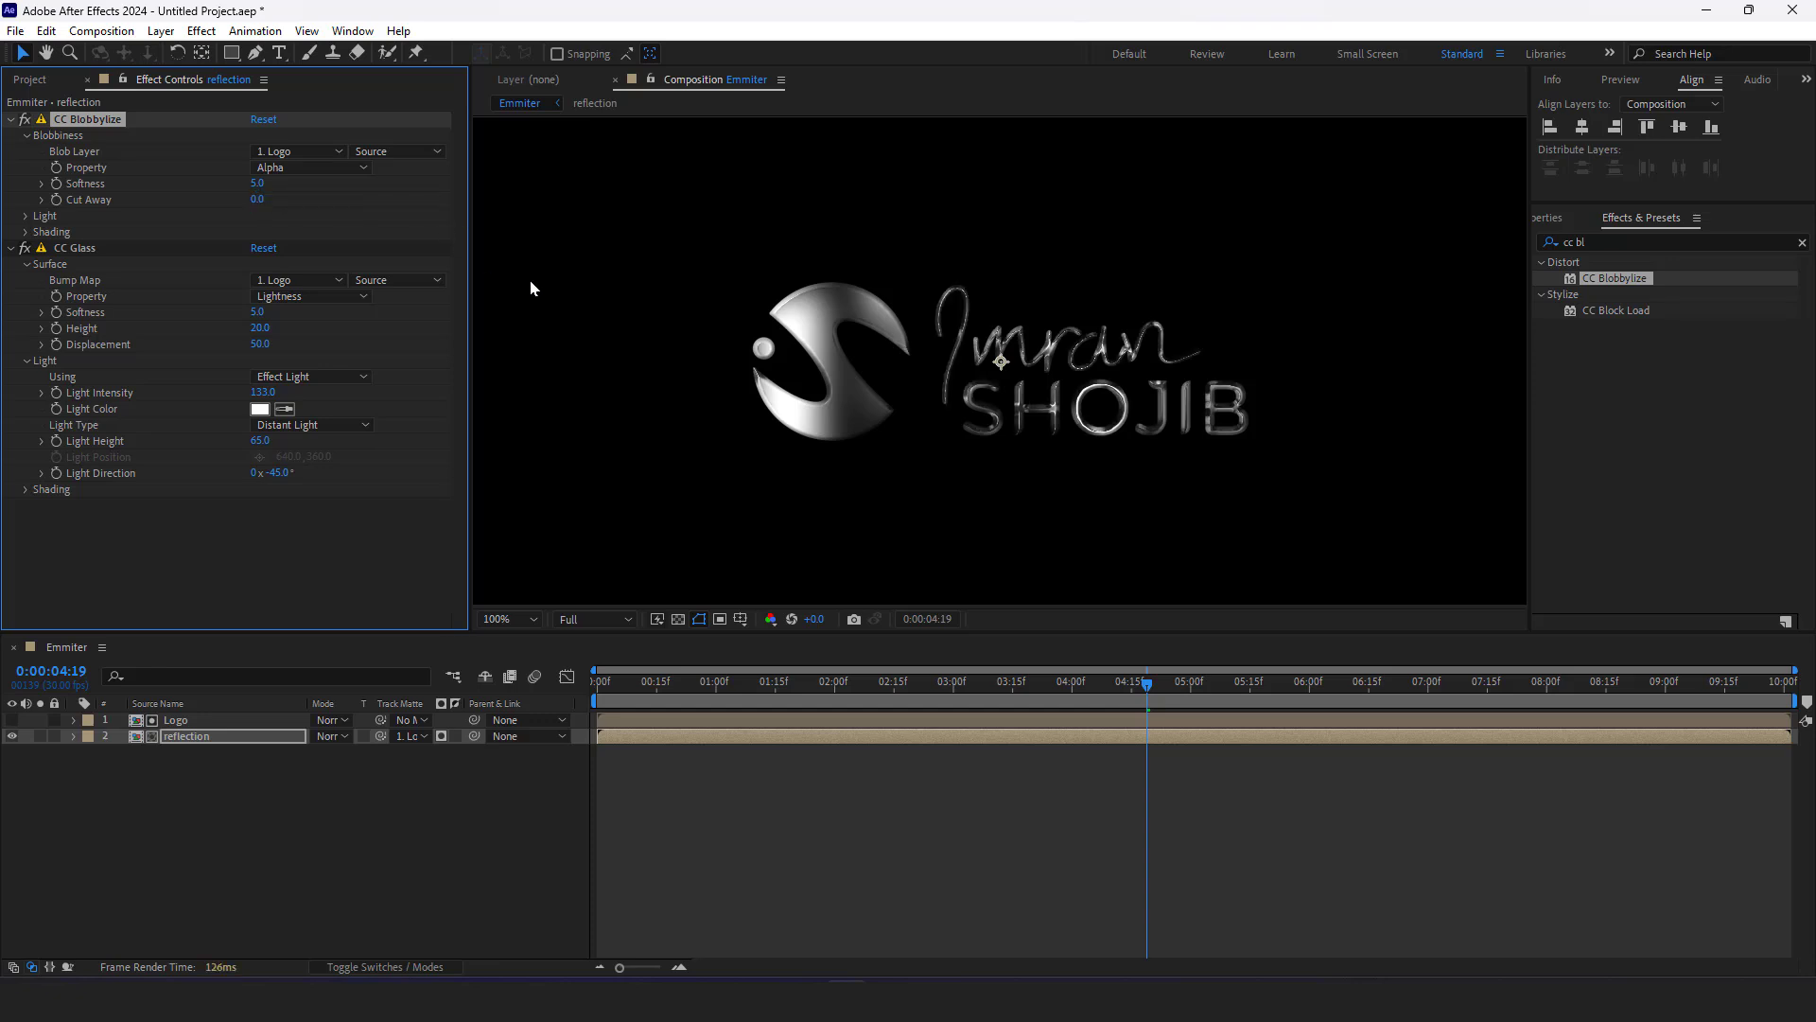
left_click_drag(1146, 682, 1112, 724)
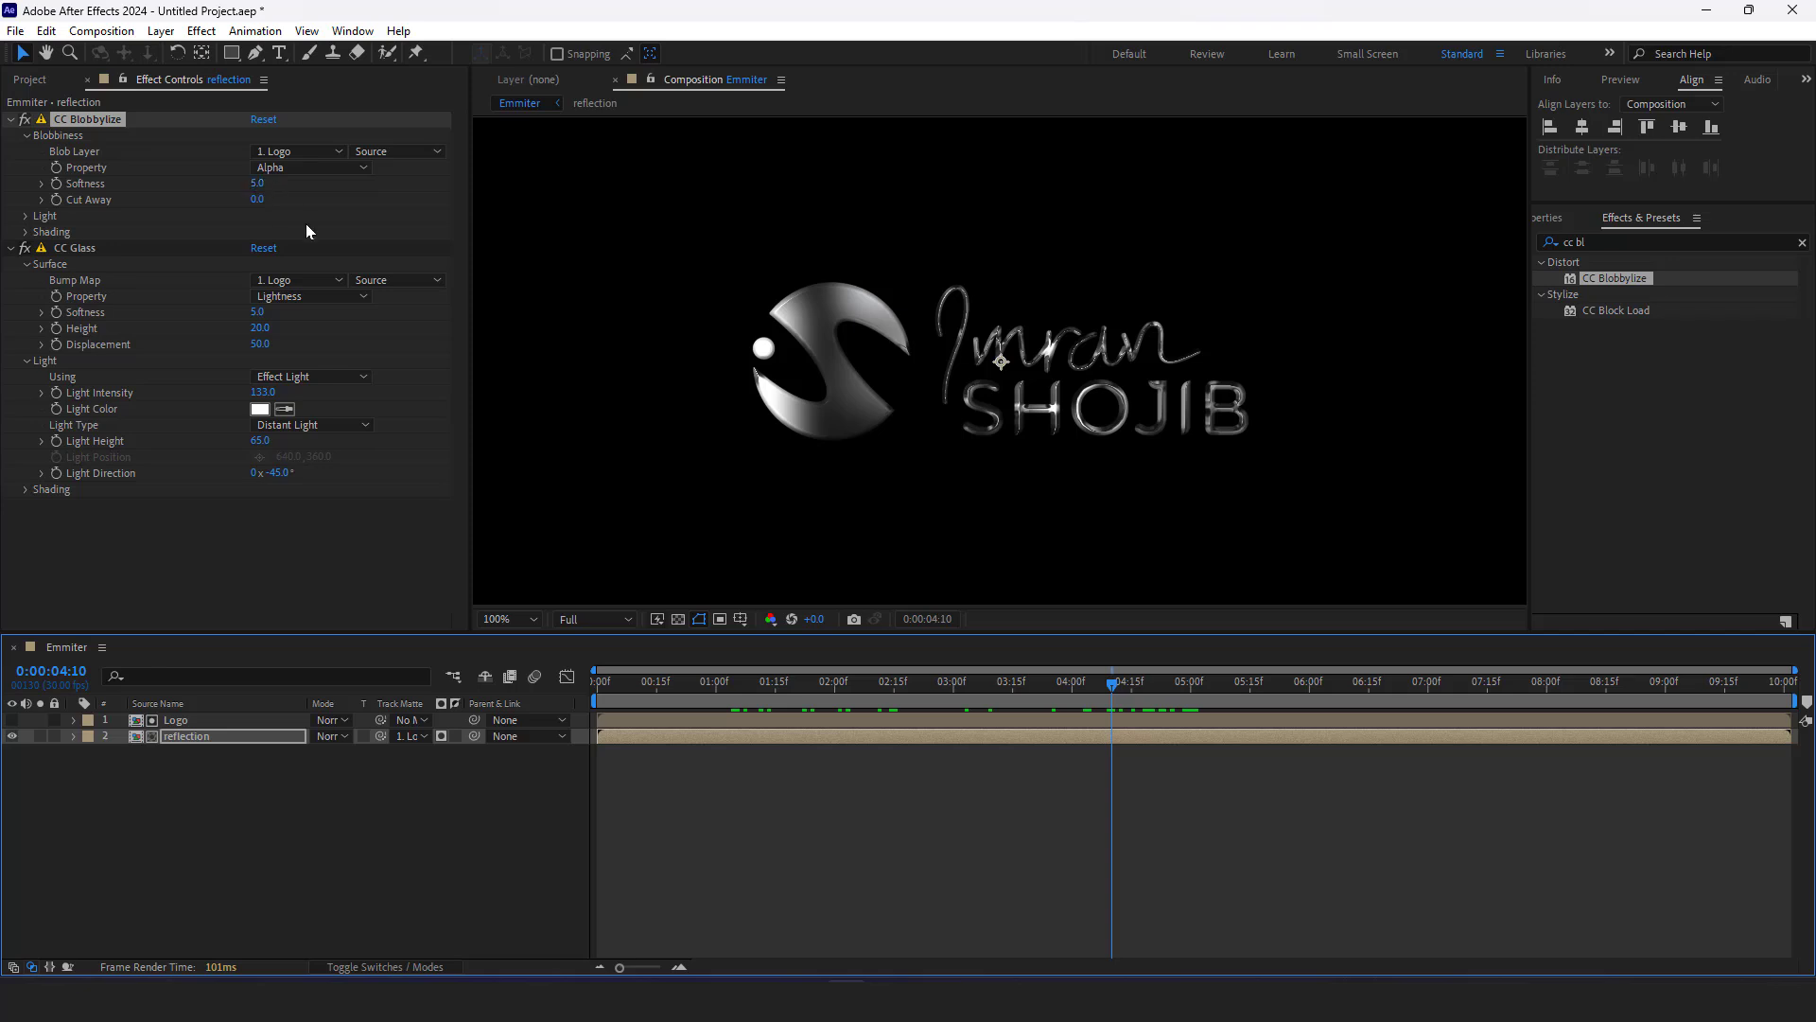
Try Alpha as the CC Glass bump map Property, and return it to Lightness
left_click(321, 295)
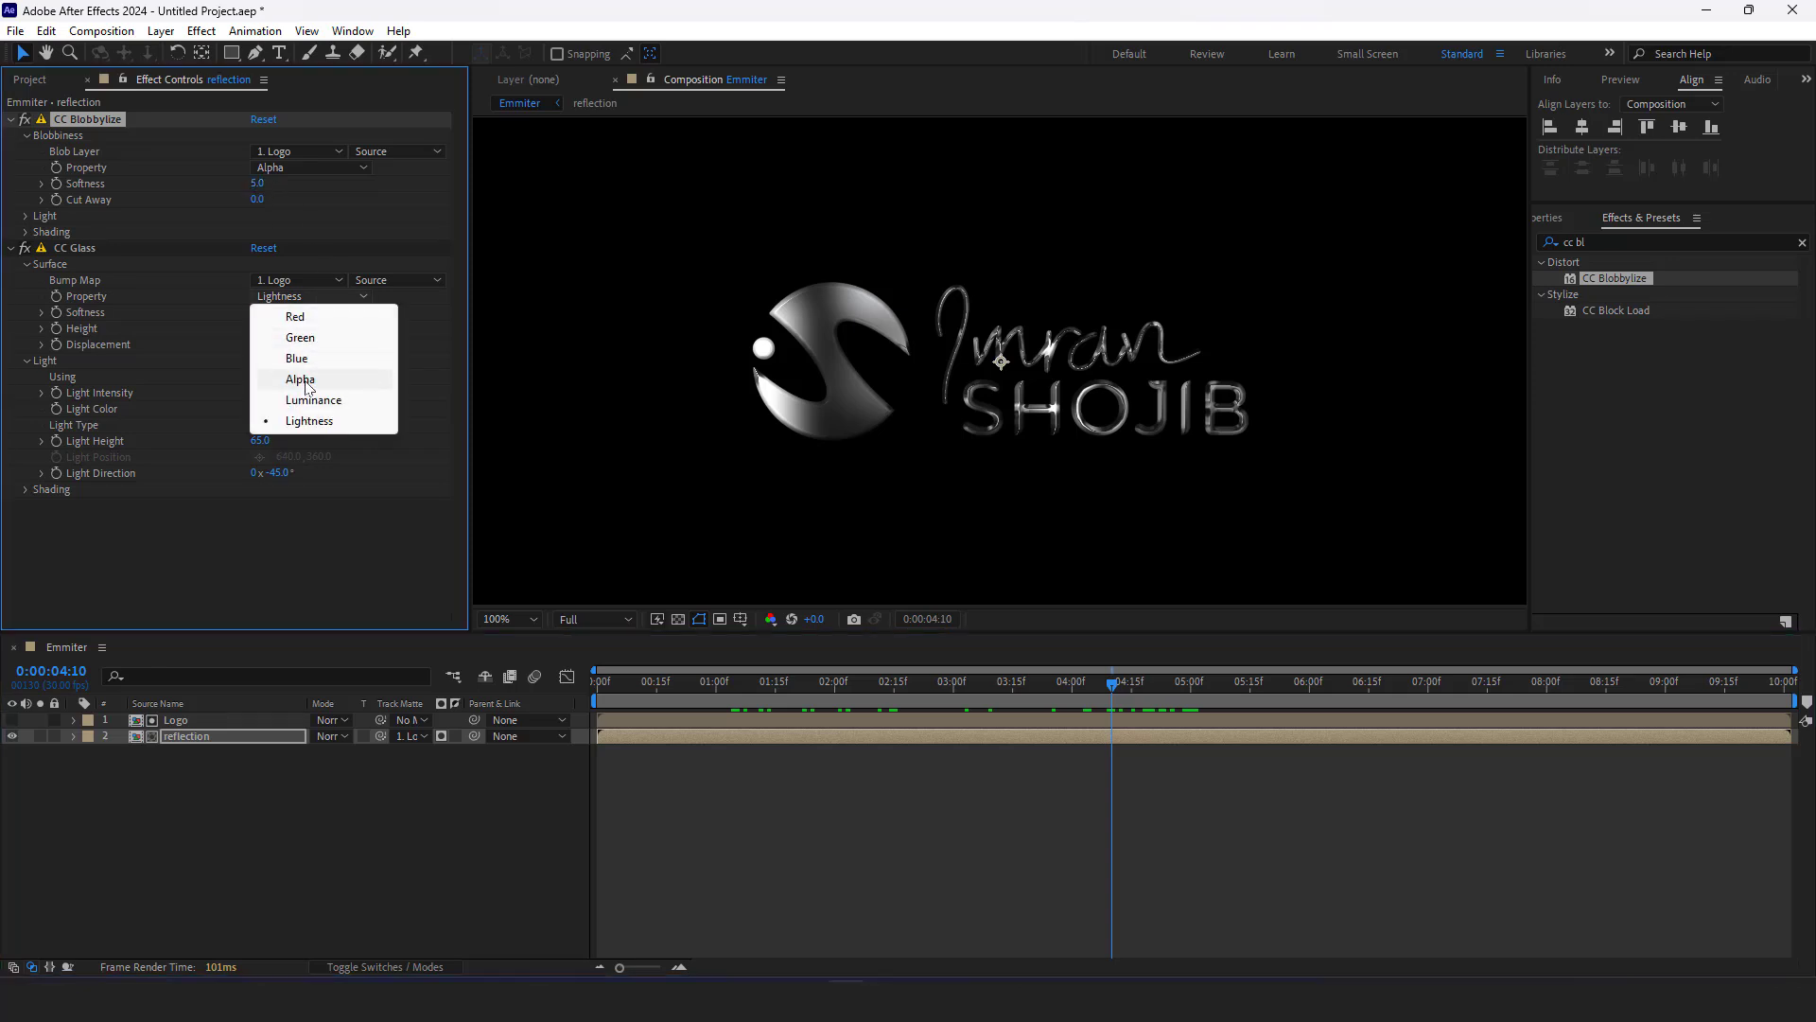
left_click(305, 381)
left_click(304, 297)
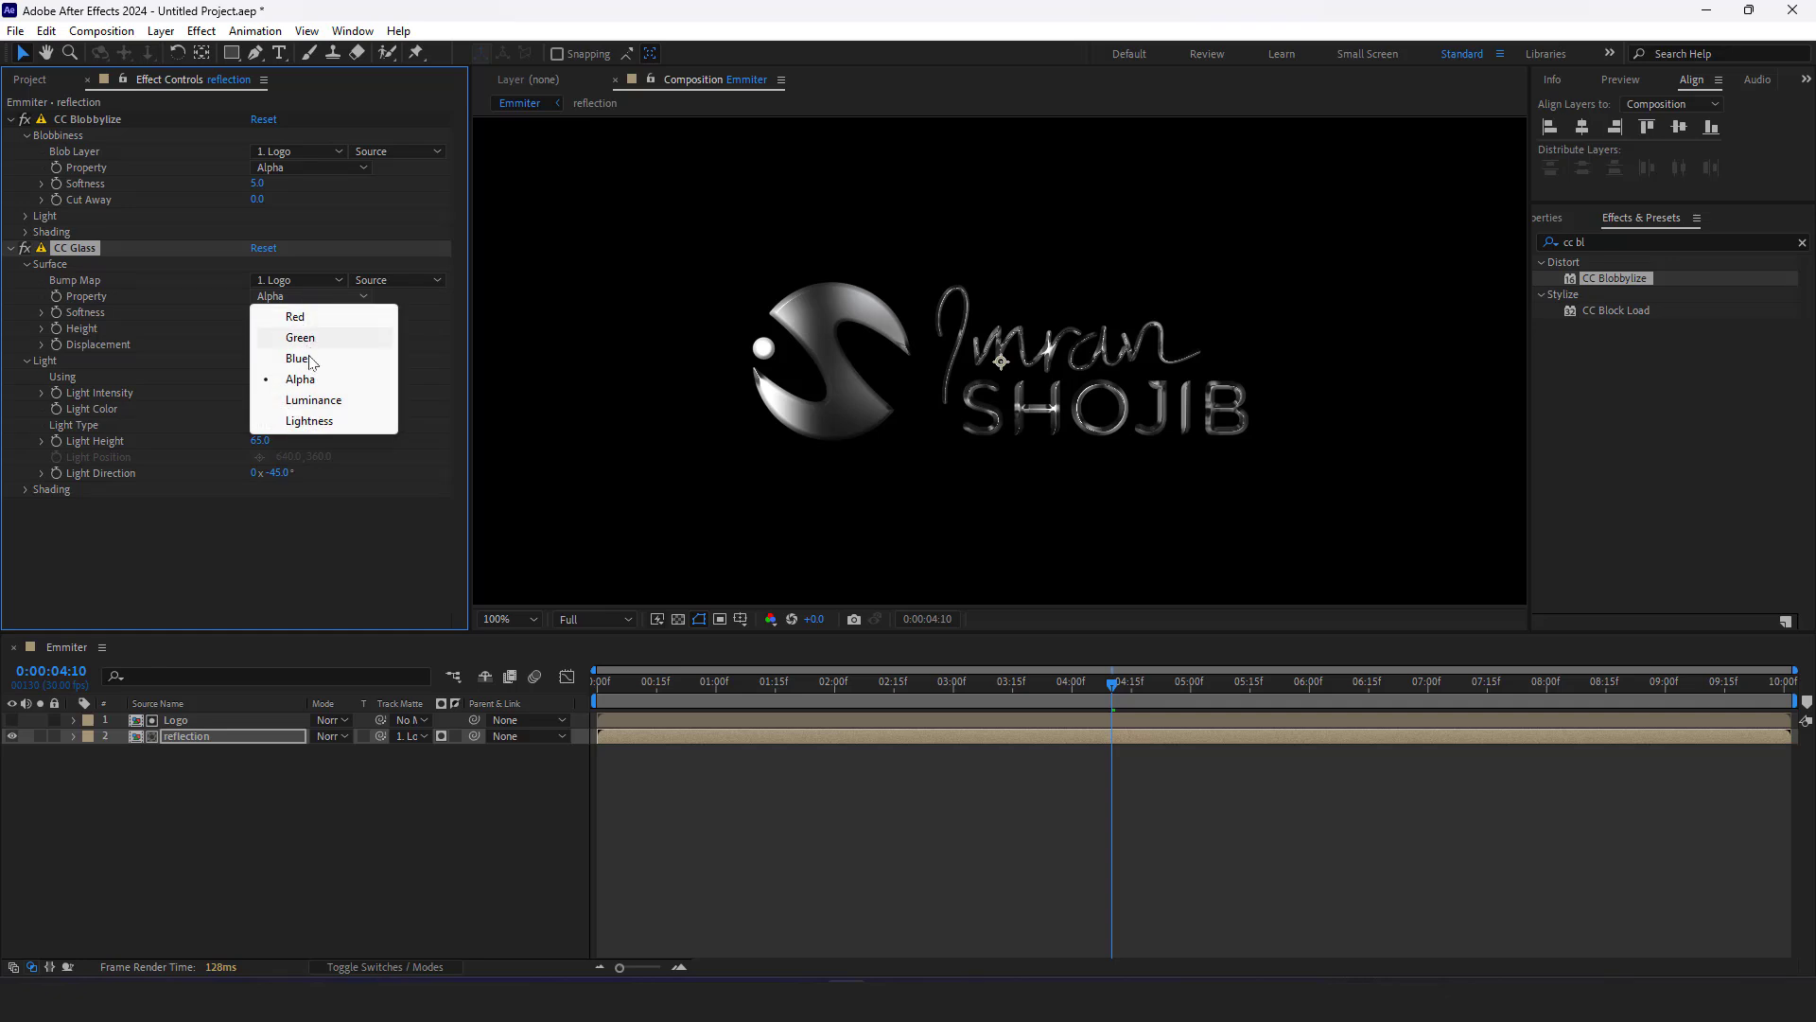
left_click(309, 421)
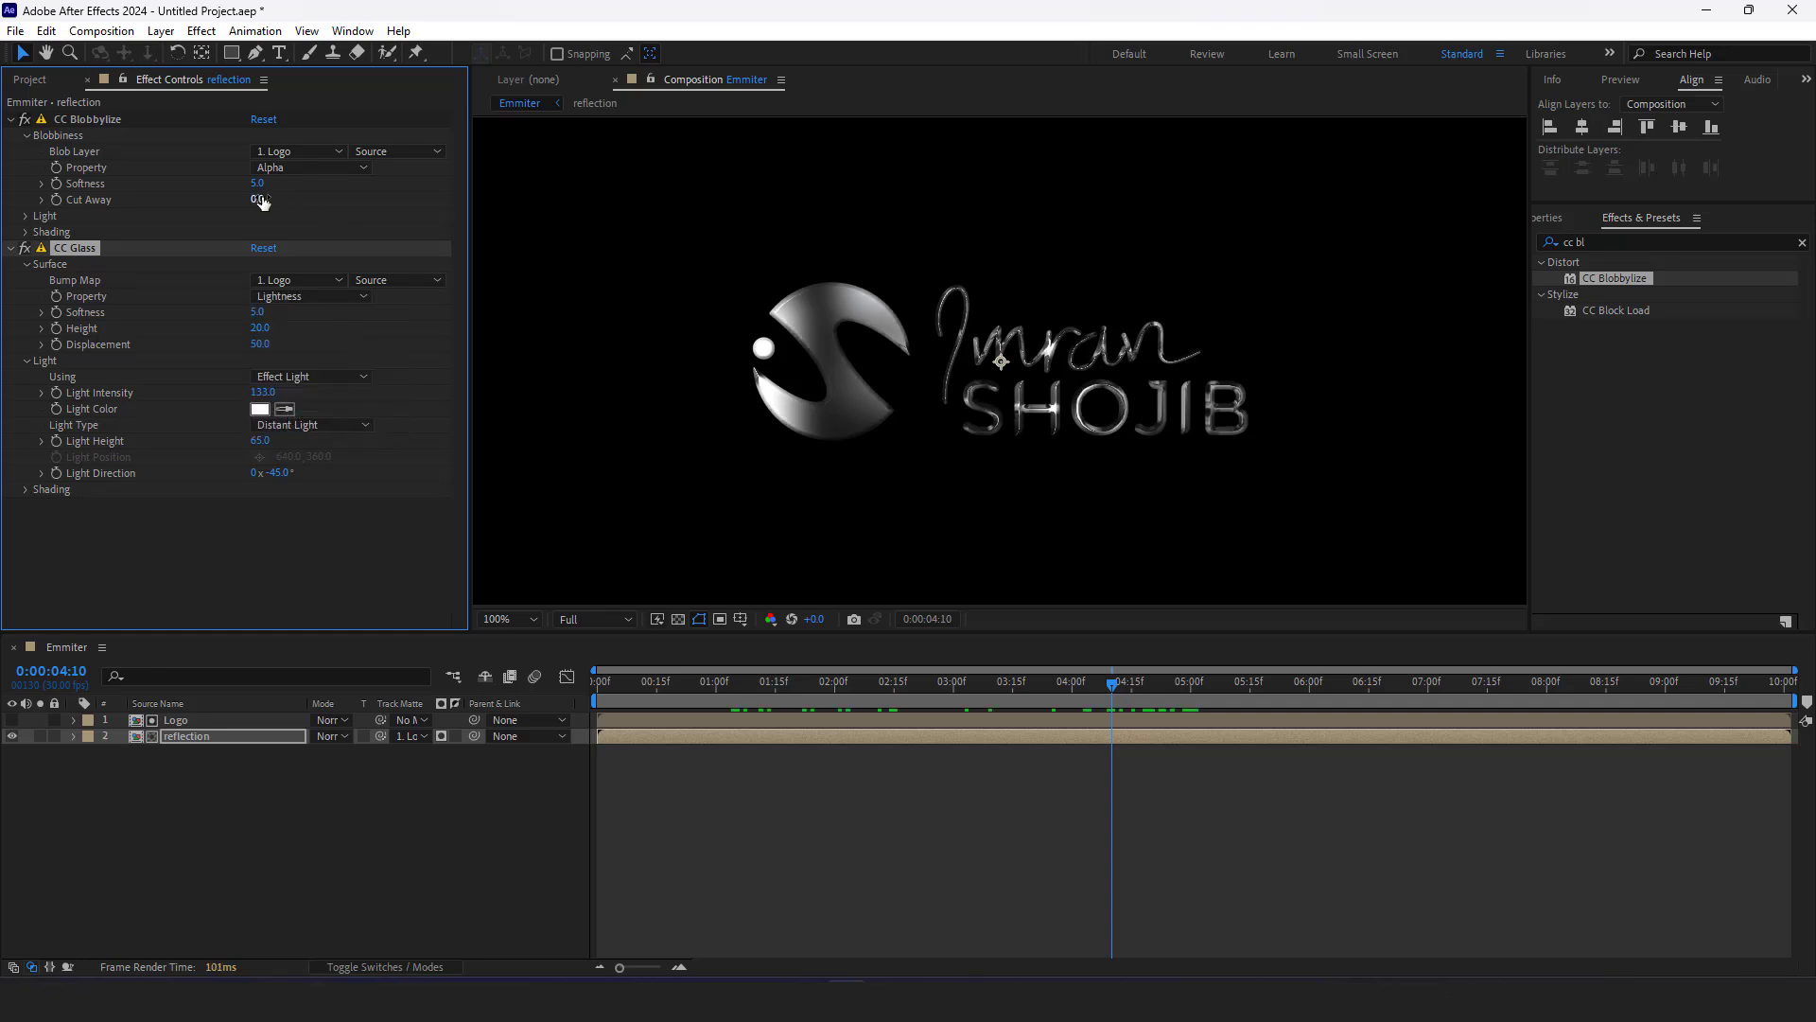
Set the CC Blobbylize Softness to 0.5 and inspect the logo lettering up close
left_click(256, 183)
type("0.5")
key("Return")
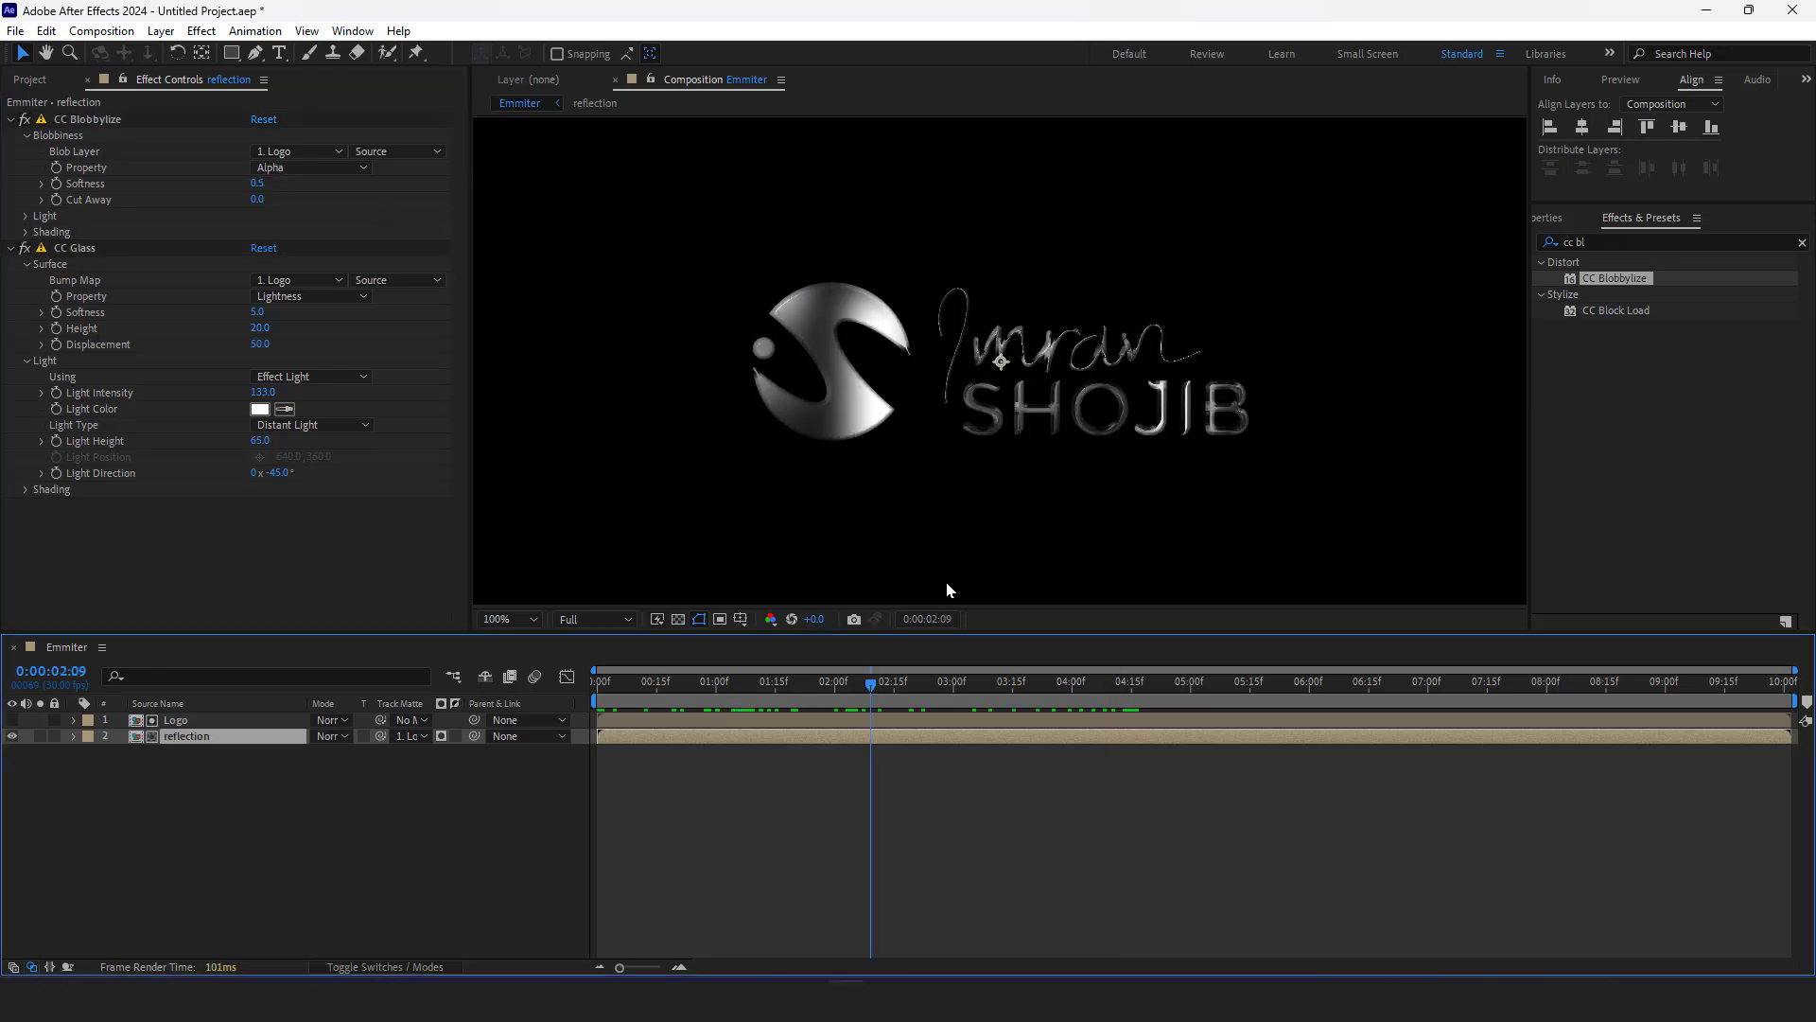
scroll(1058, 421, "up", 3)
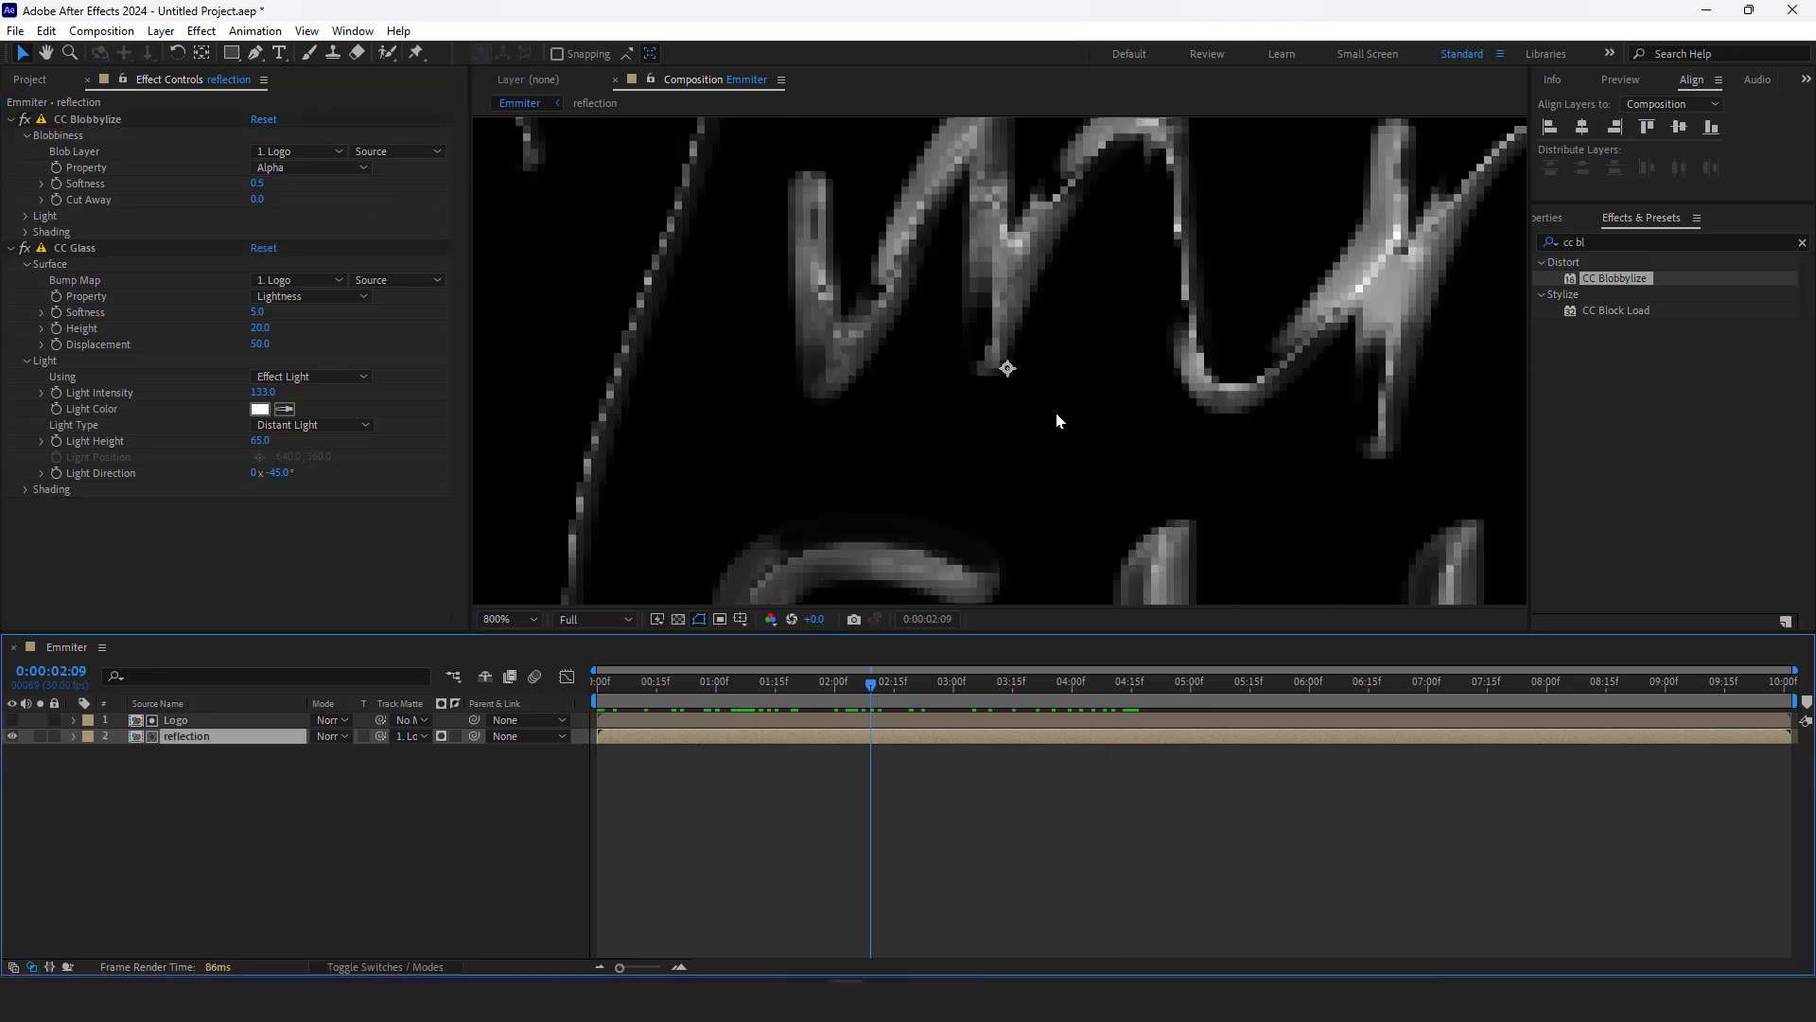
scroll(1059, 421, "down", 2)
scroll(864, 312, "down", 2)
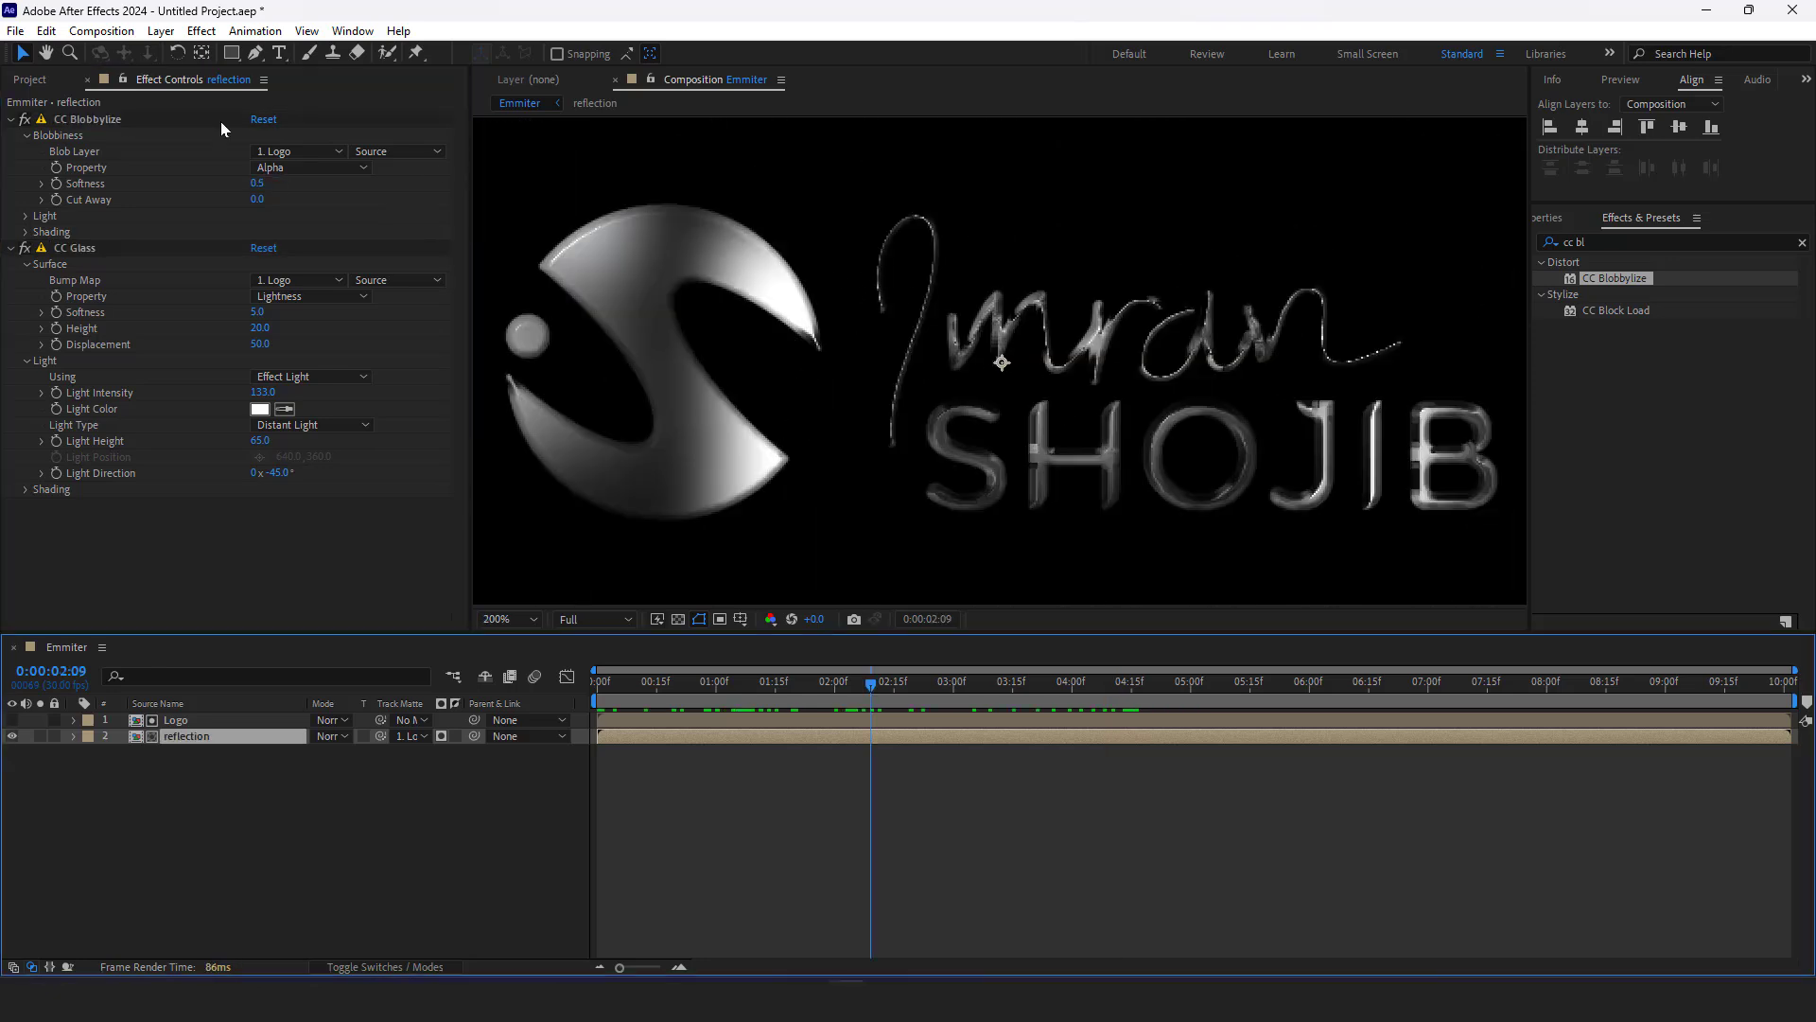
Compare the logo with CC Blobbylize and CC Glass toggled, leaving CC Blobbylize enabled and CC Glass disabled
left_click(25, 119)
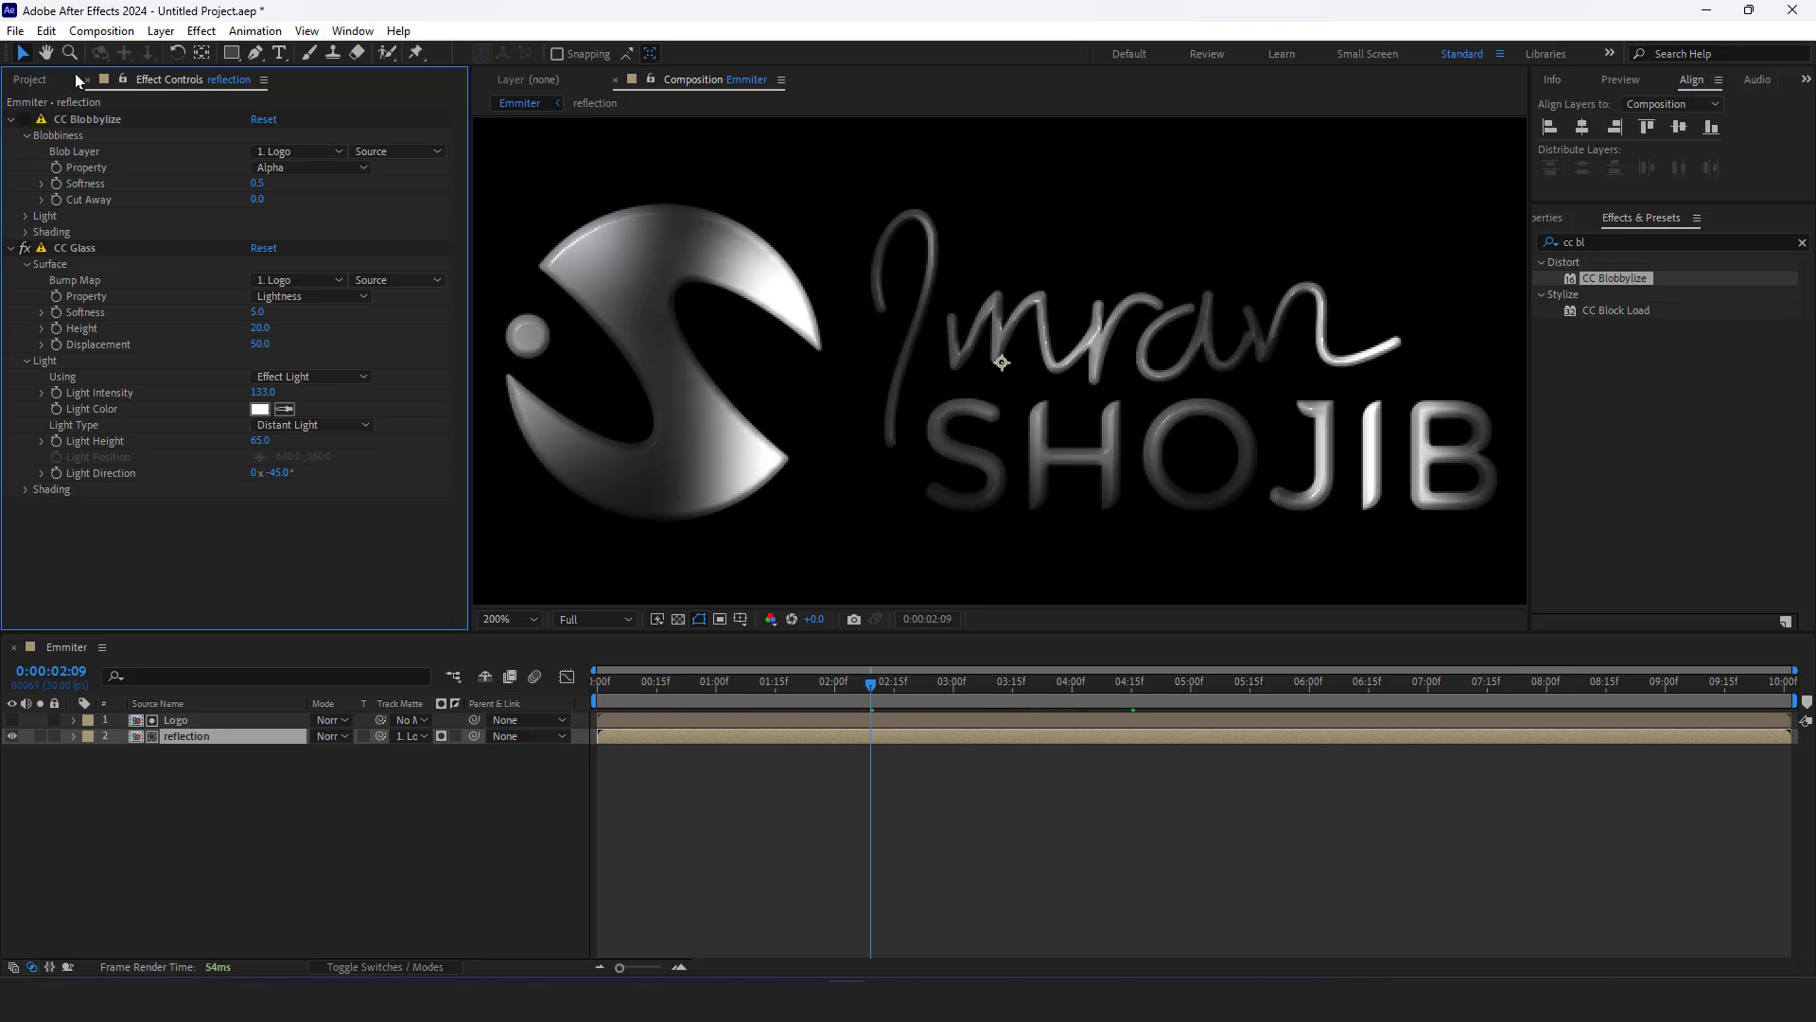
mouse_move(872, 695)
left_mouse_down()
mouse_move(671, 704)
mouse_move(901, 700)
left_mouse_up()
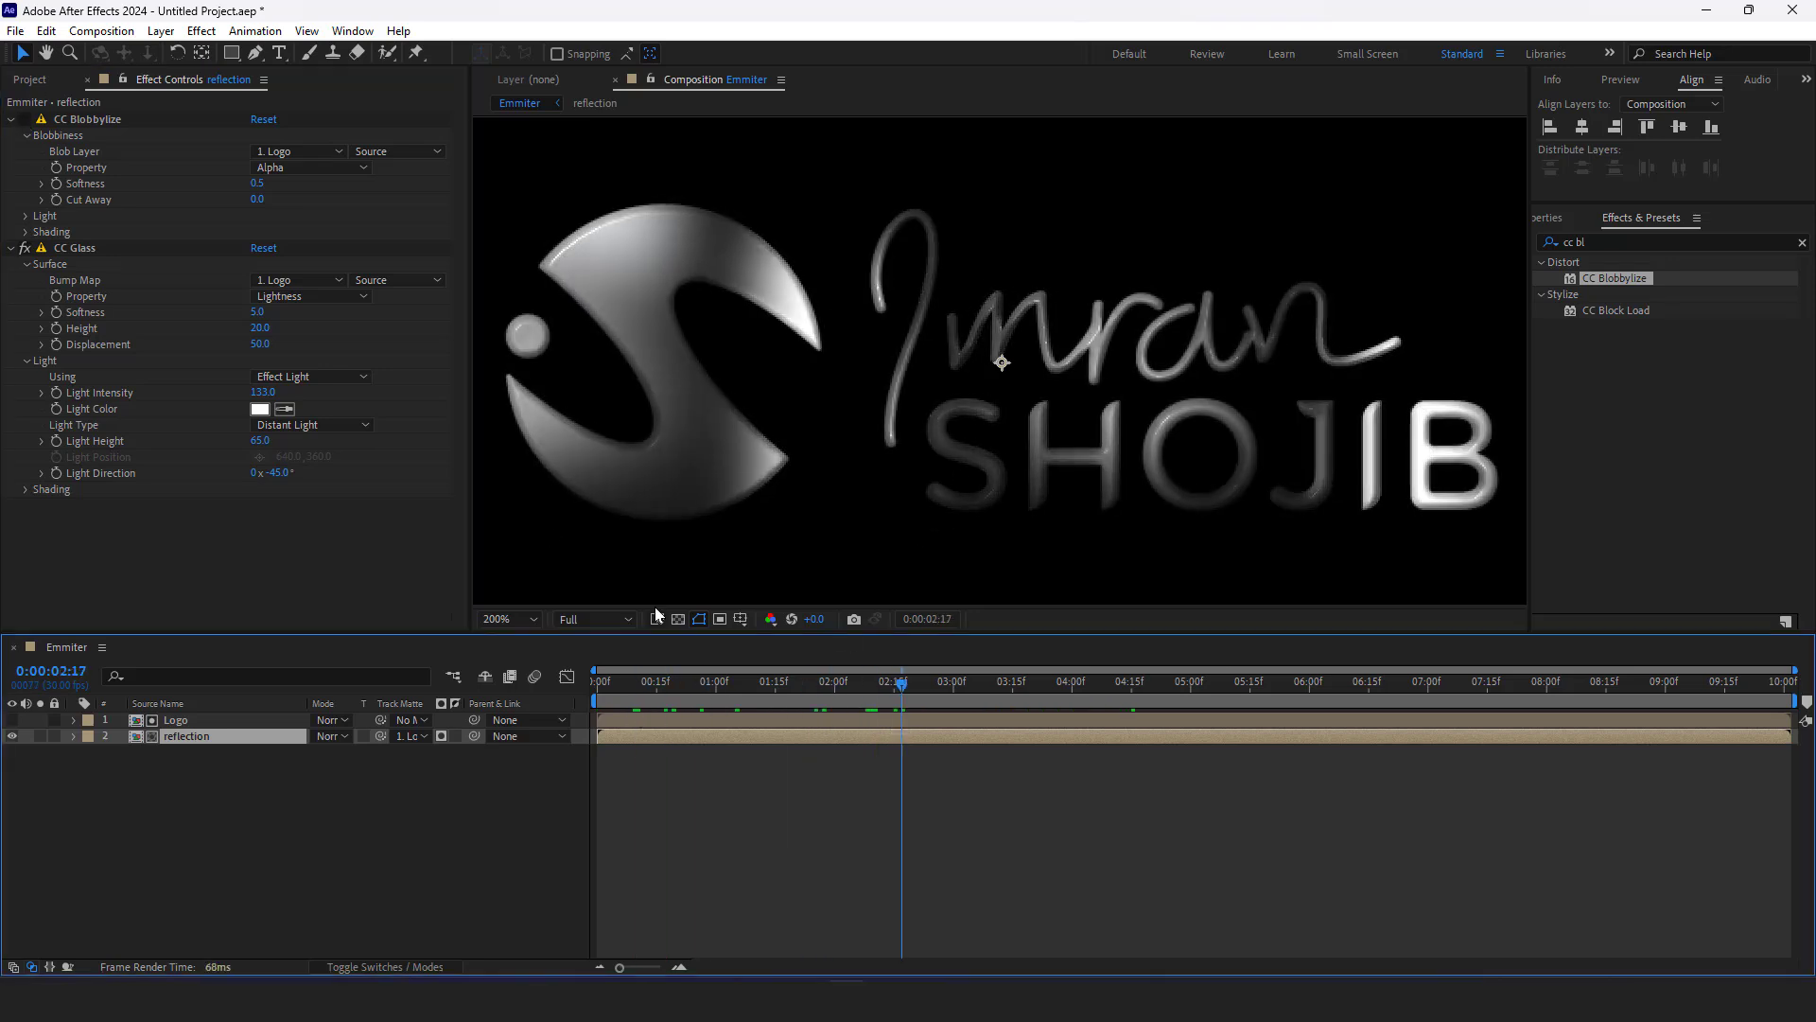
left_click(24, 248)
left_click(25, 120)
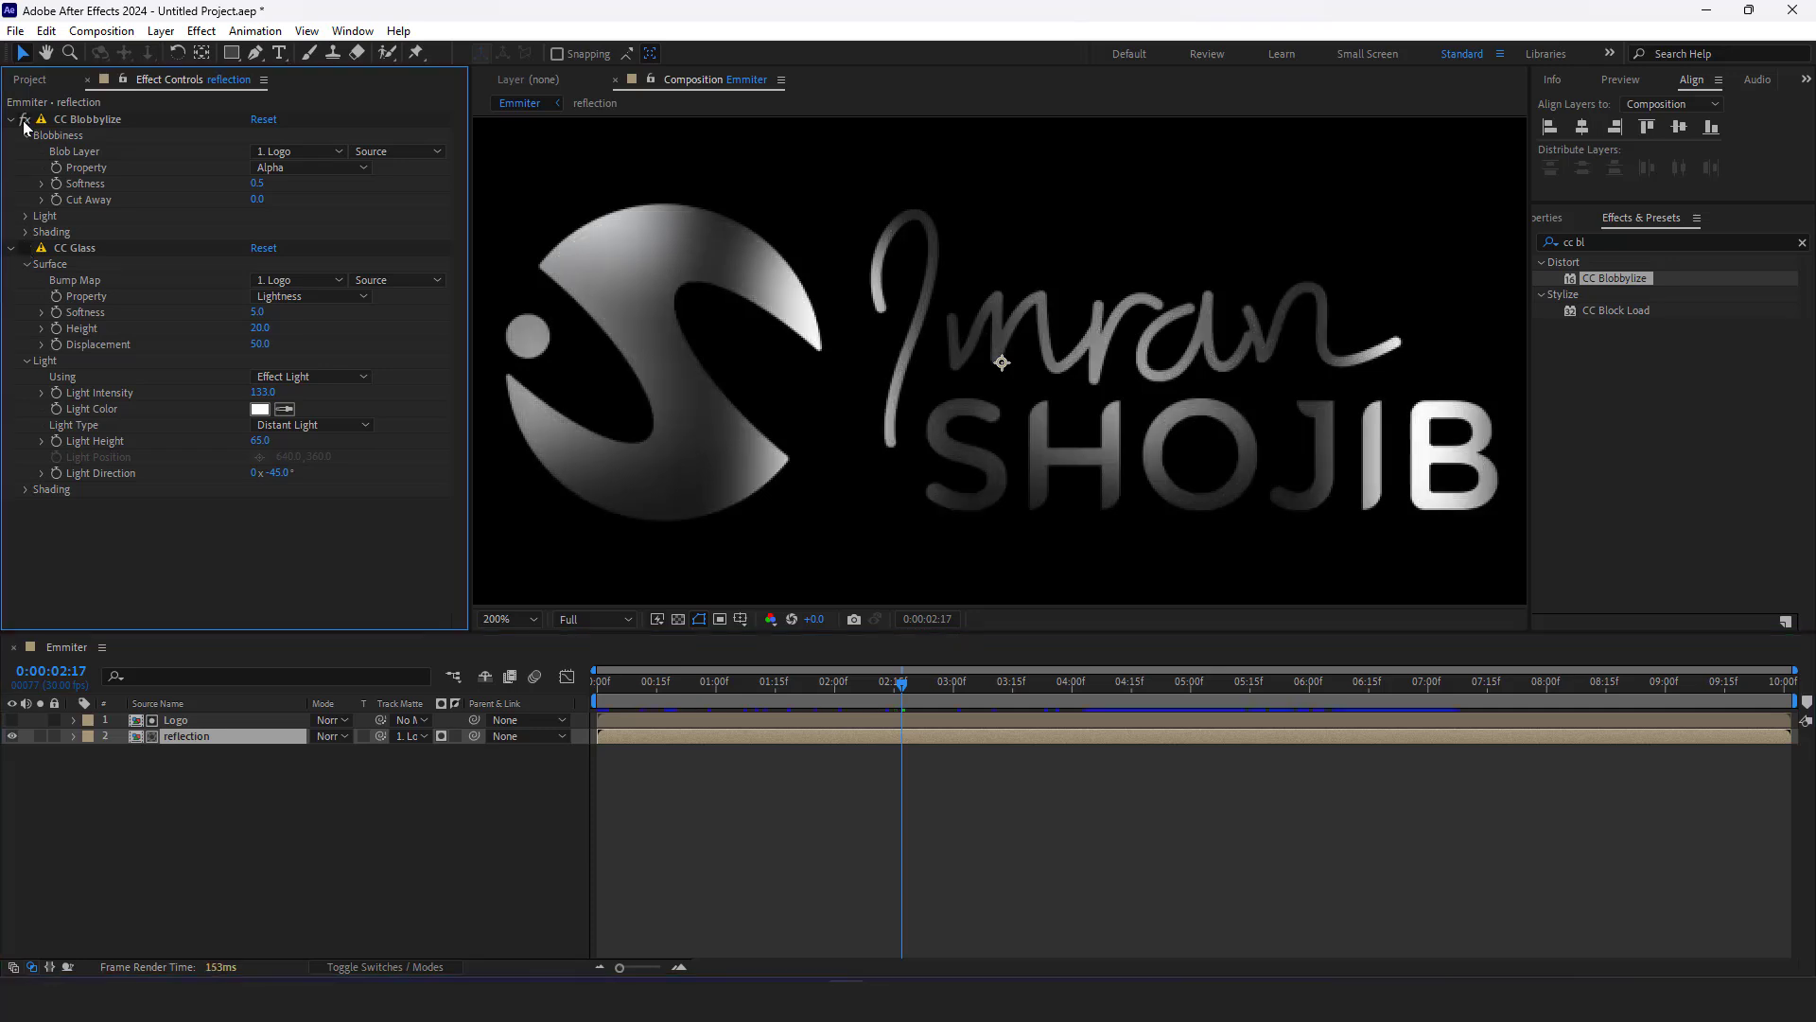
scroll(1007, 419, "down", 1)
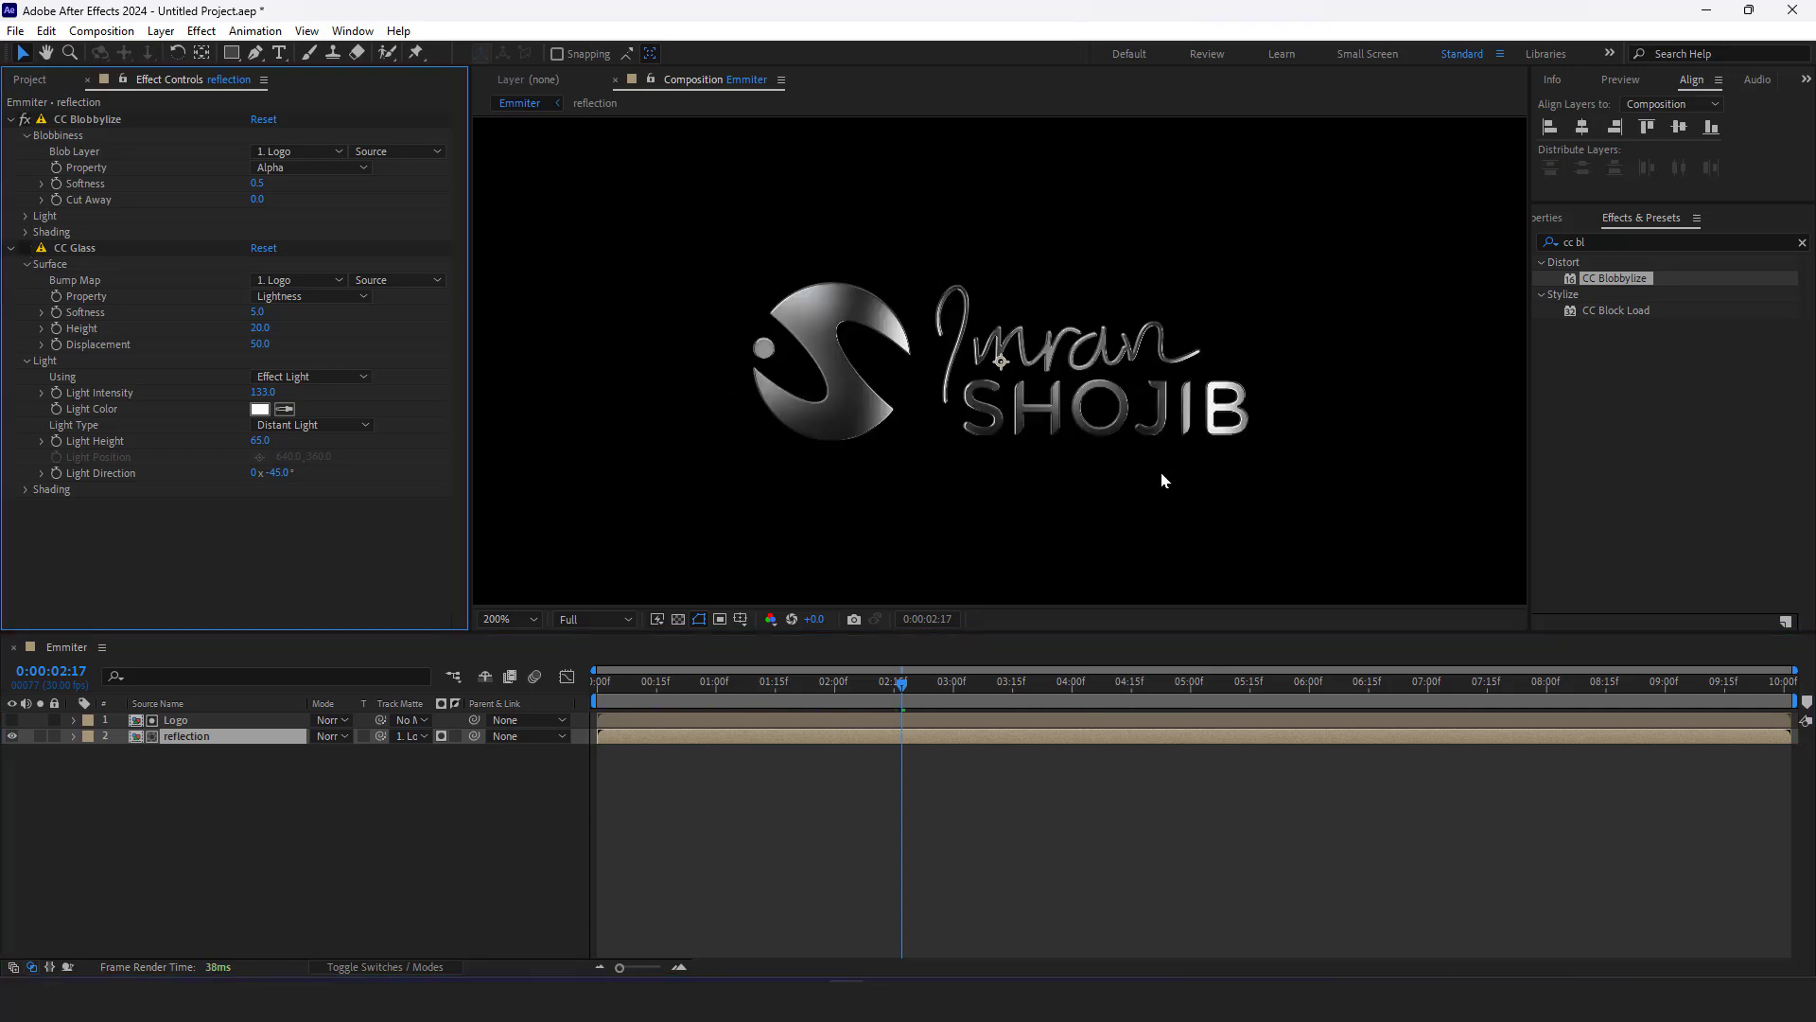
scroll(1135, 463, "up", 1)
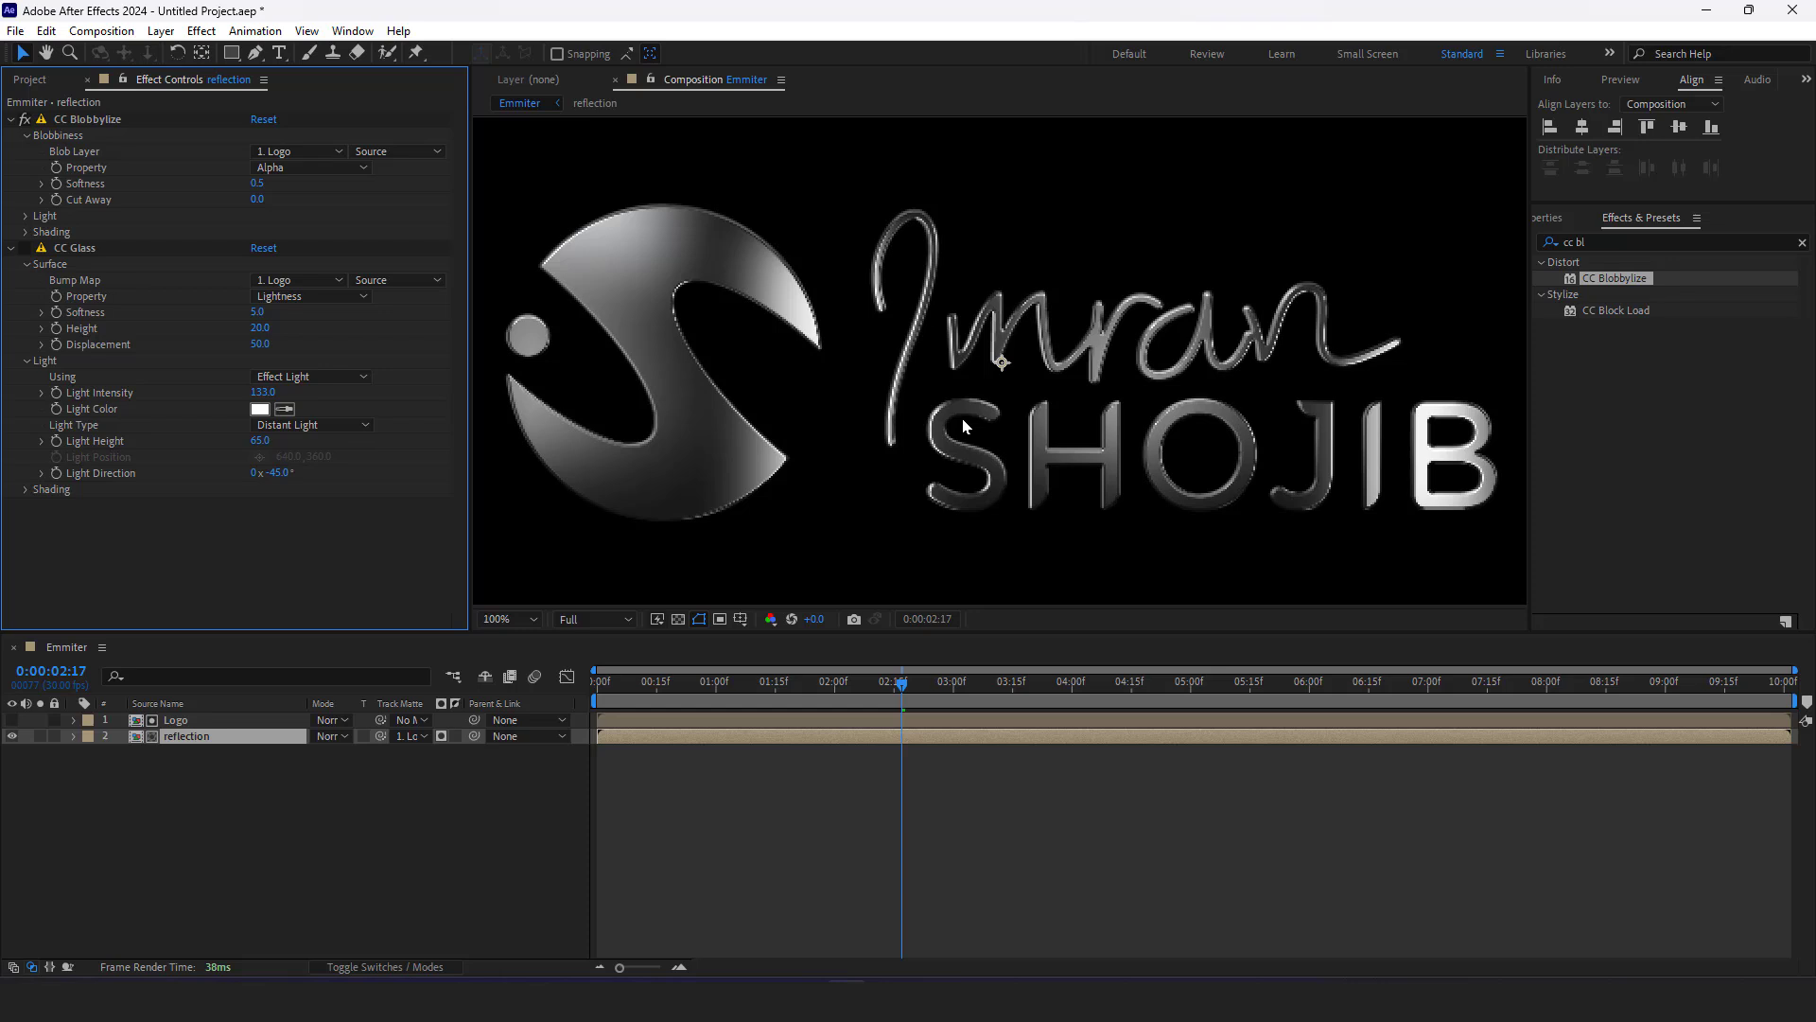
scroll(963, 426, "down", 1)
Set the CC Blobbylize Softness to 1 and preview the moving reflection along the timeline
left_click(257, 183)
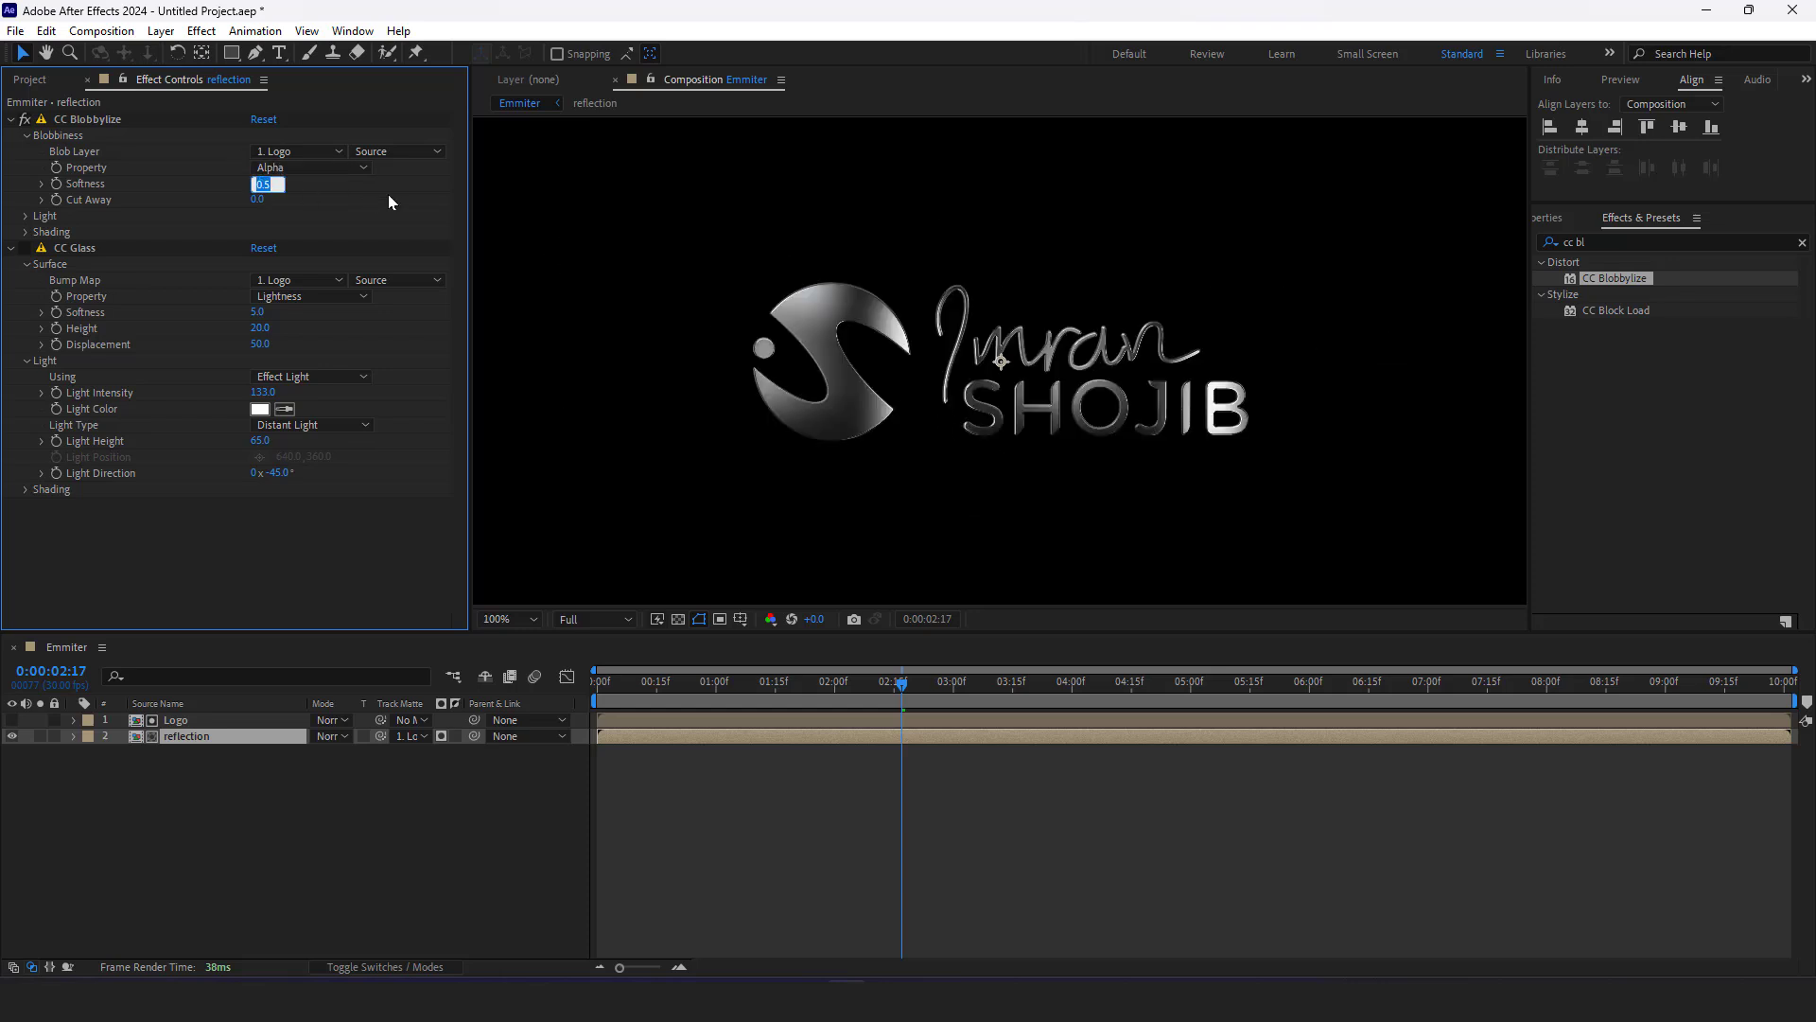
type("1")
key("Return")
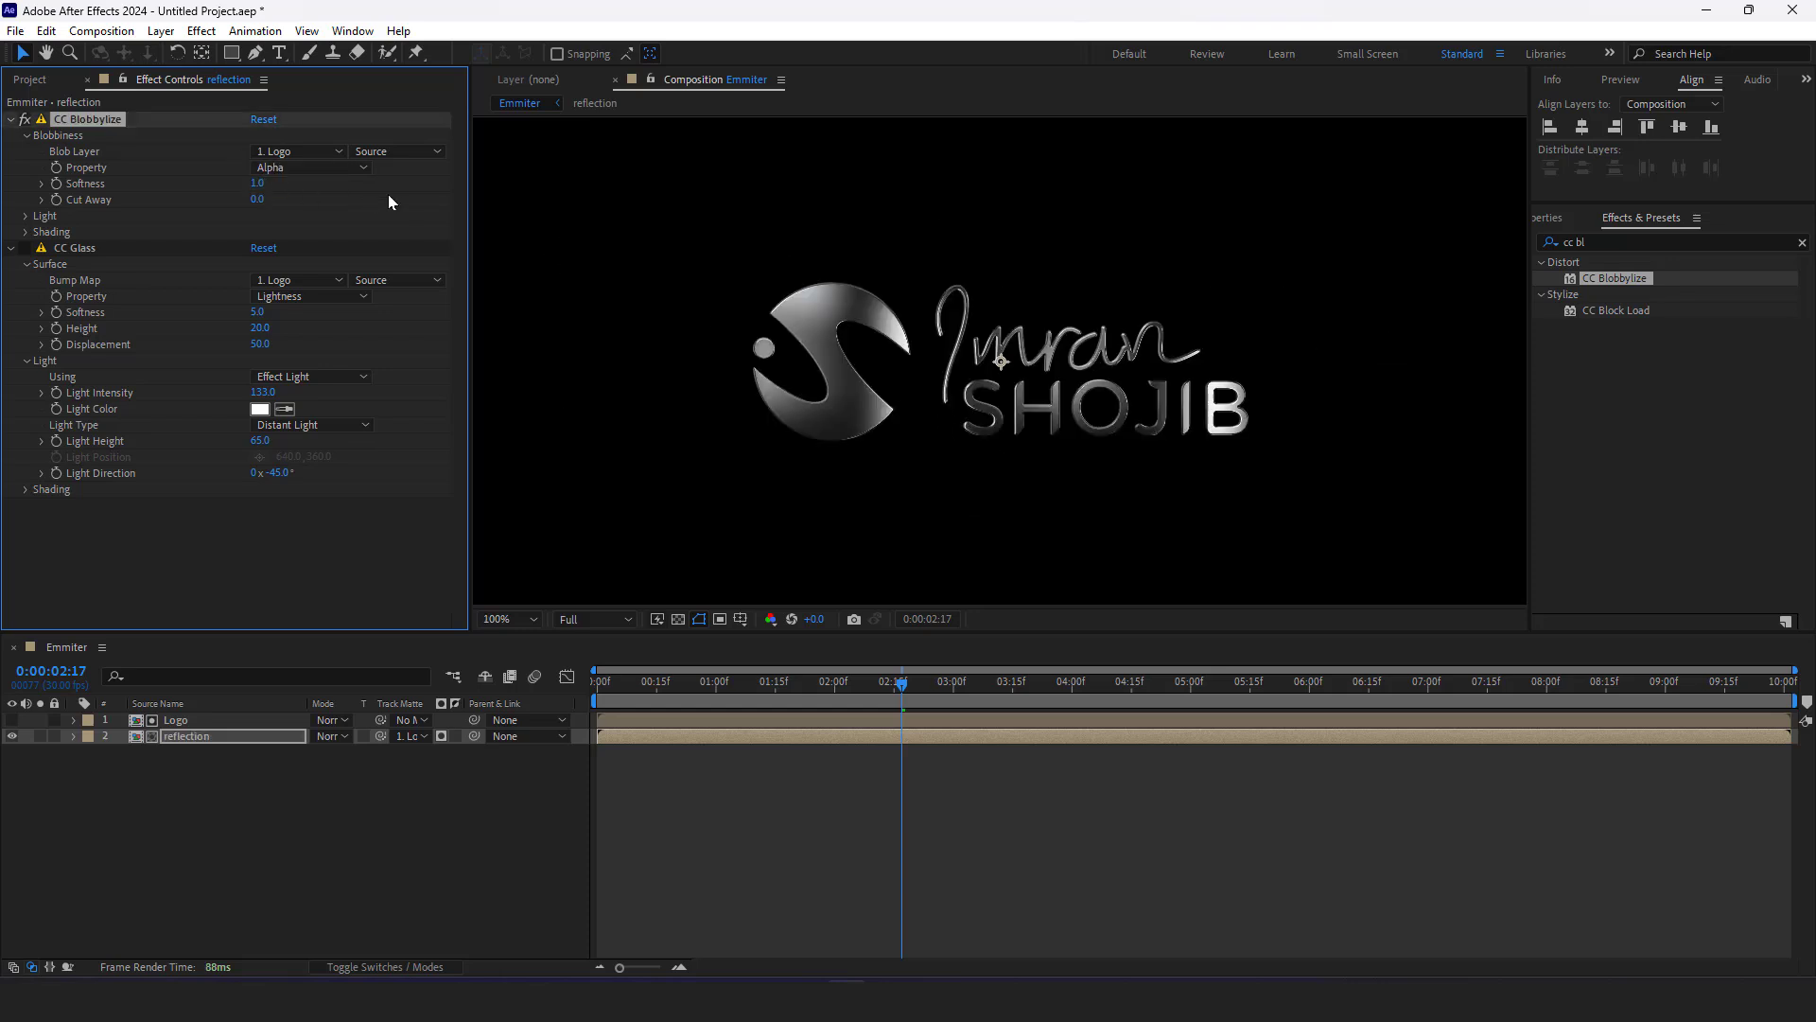
left_click(911, 817)
left_click_drag(901, 688, 1298, 731)
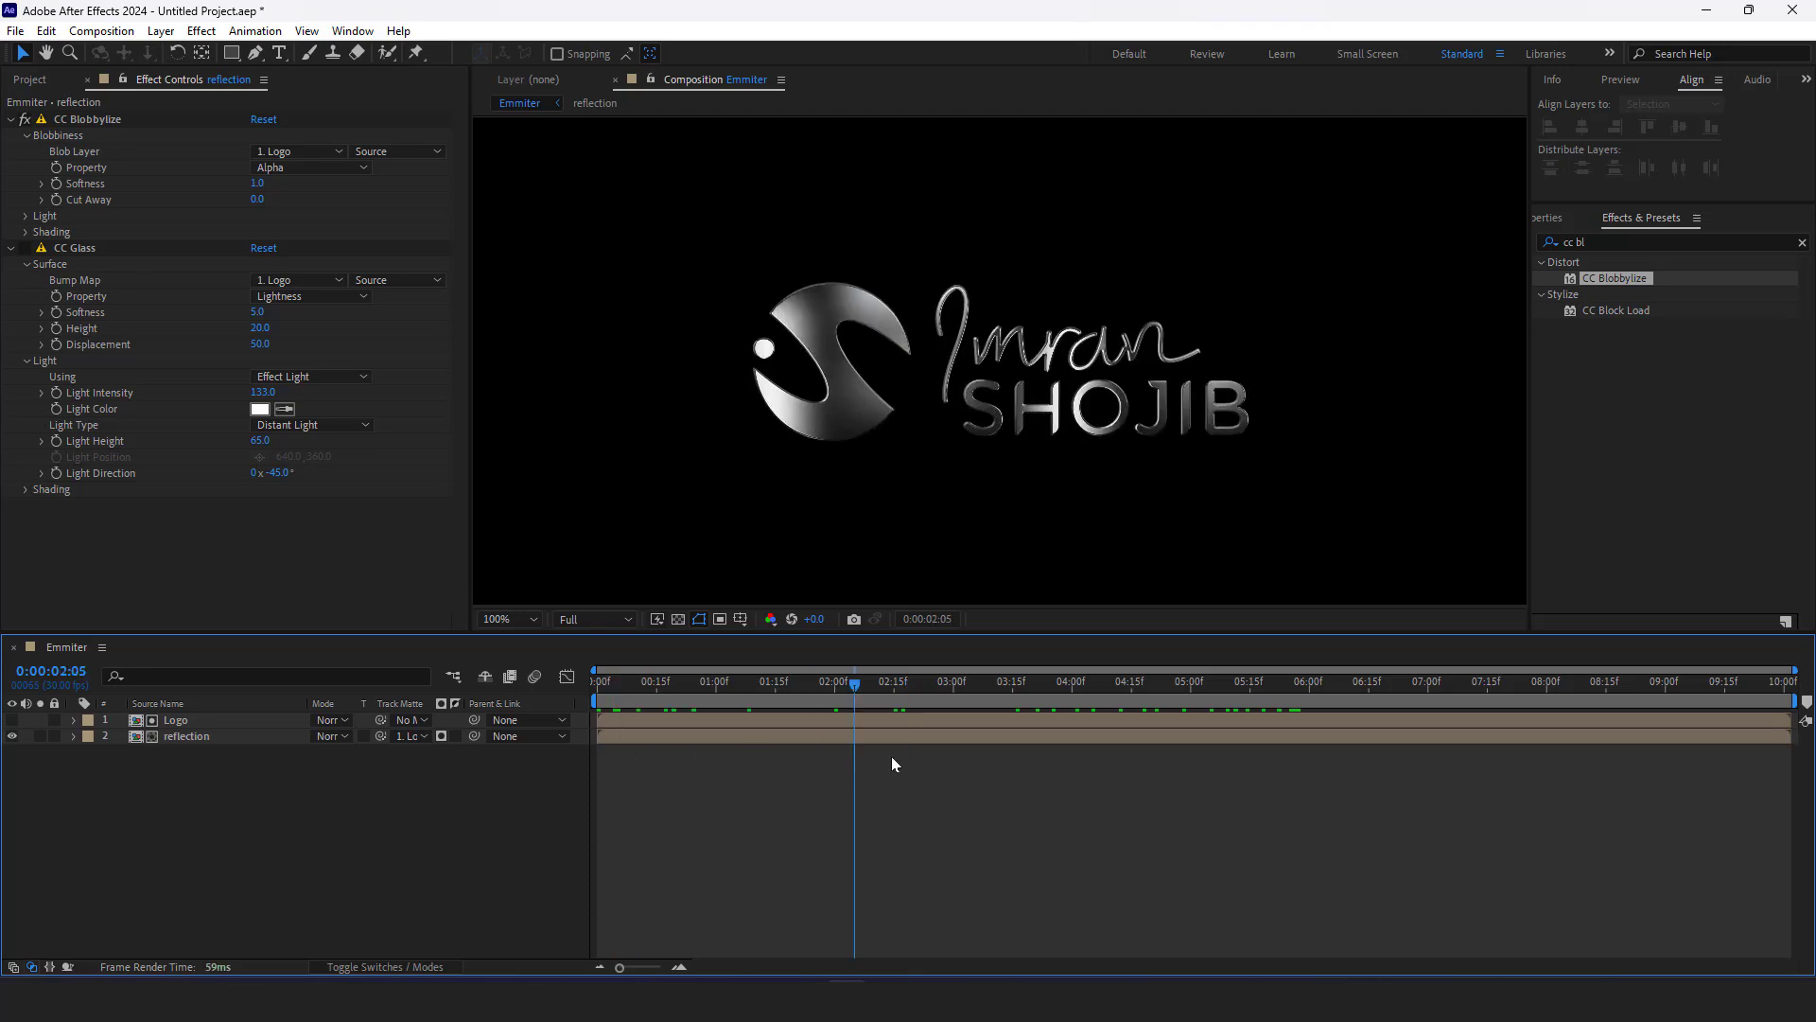
scroll(1022, 482, "down", 2)
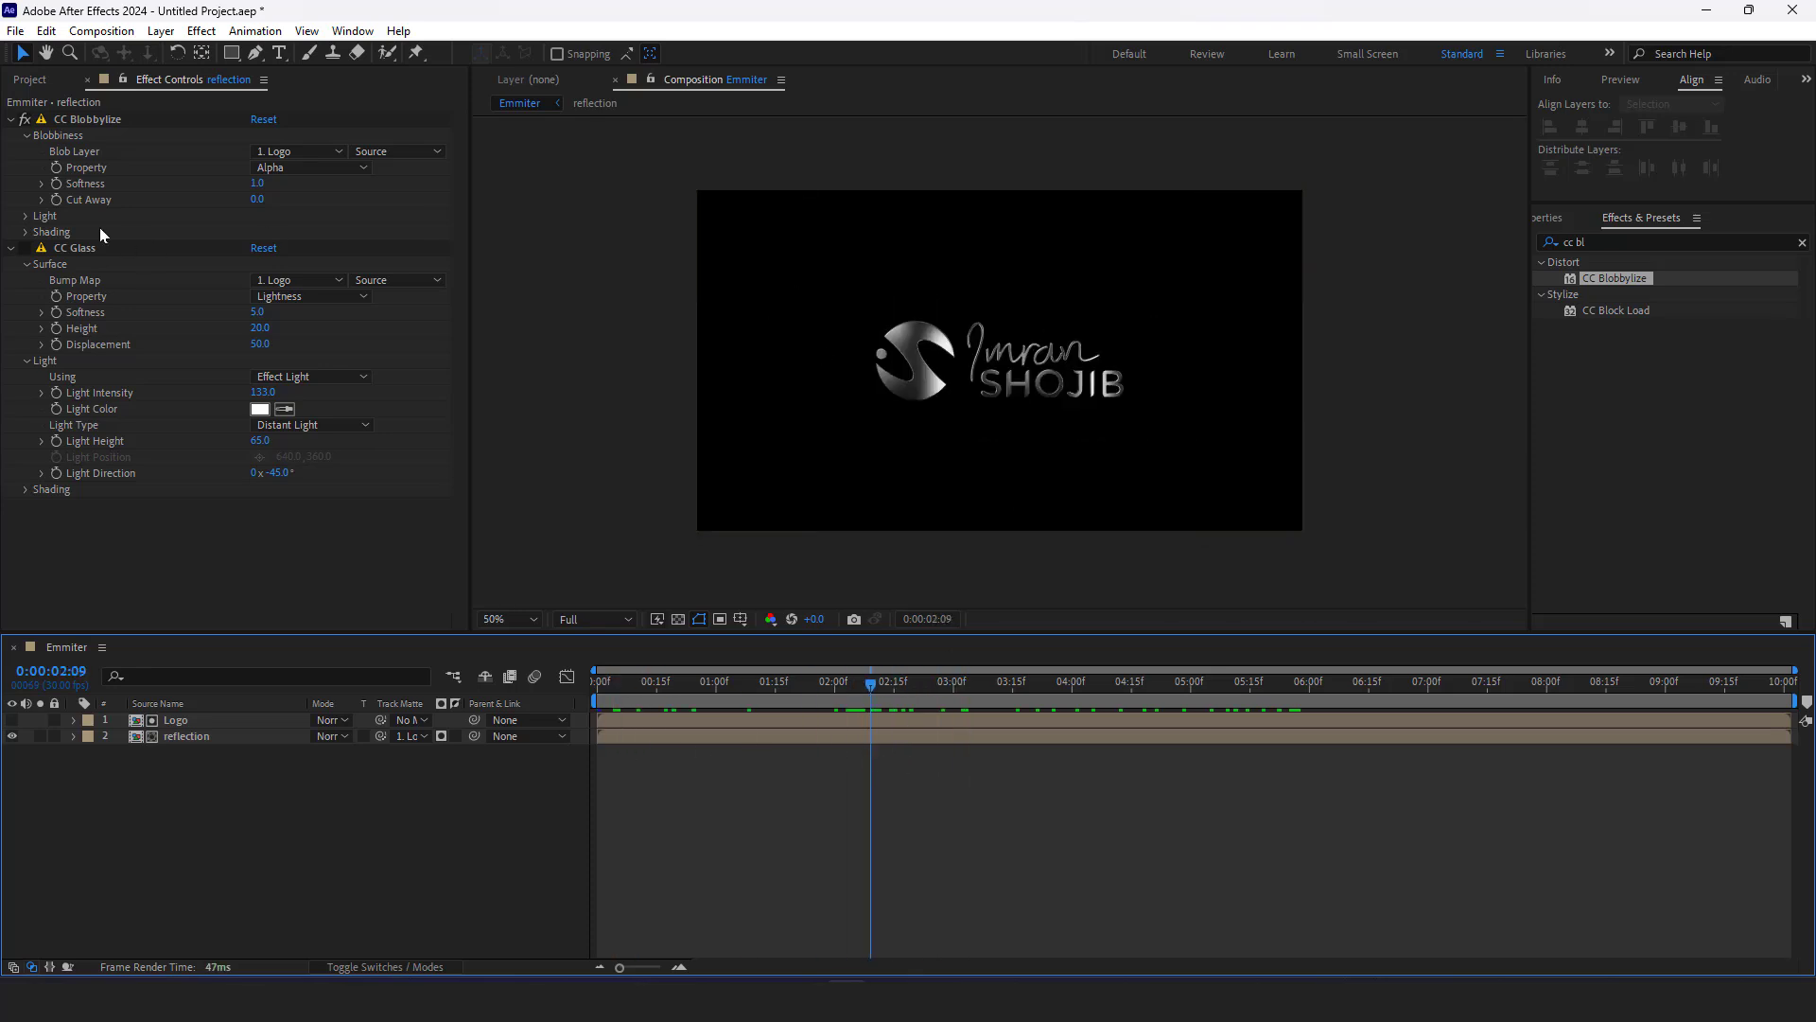
scroll(882, 469, "up", 2)
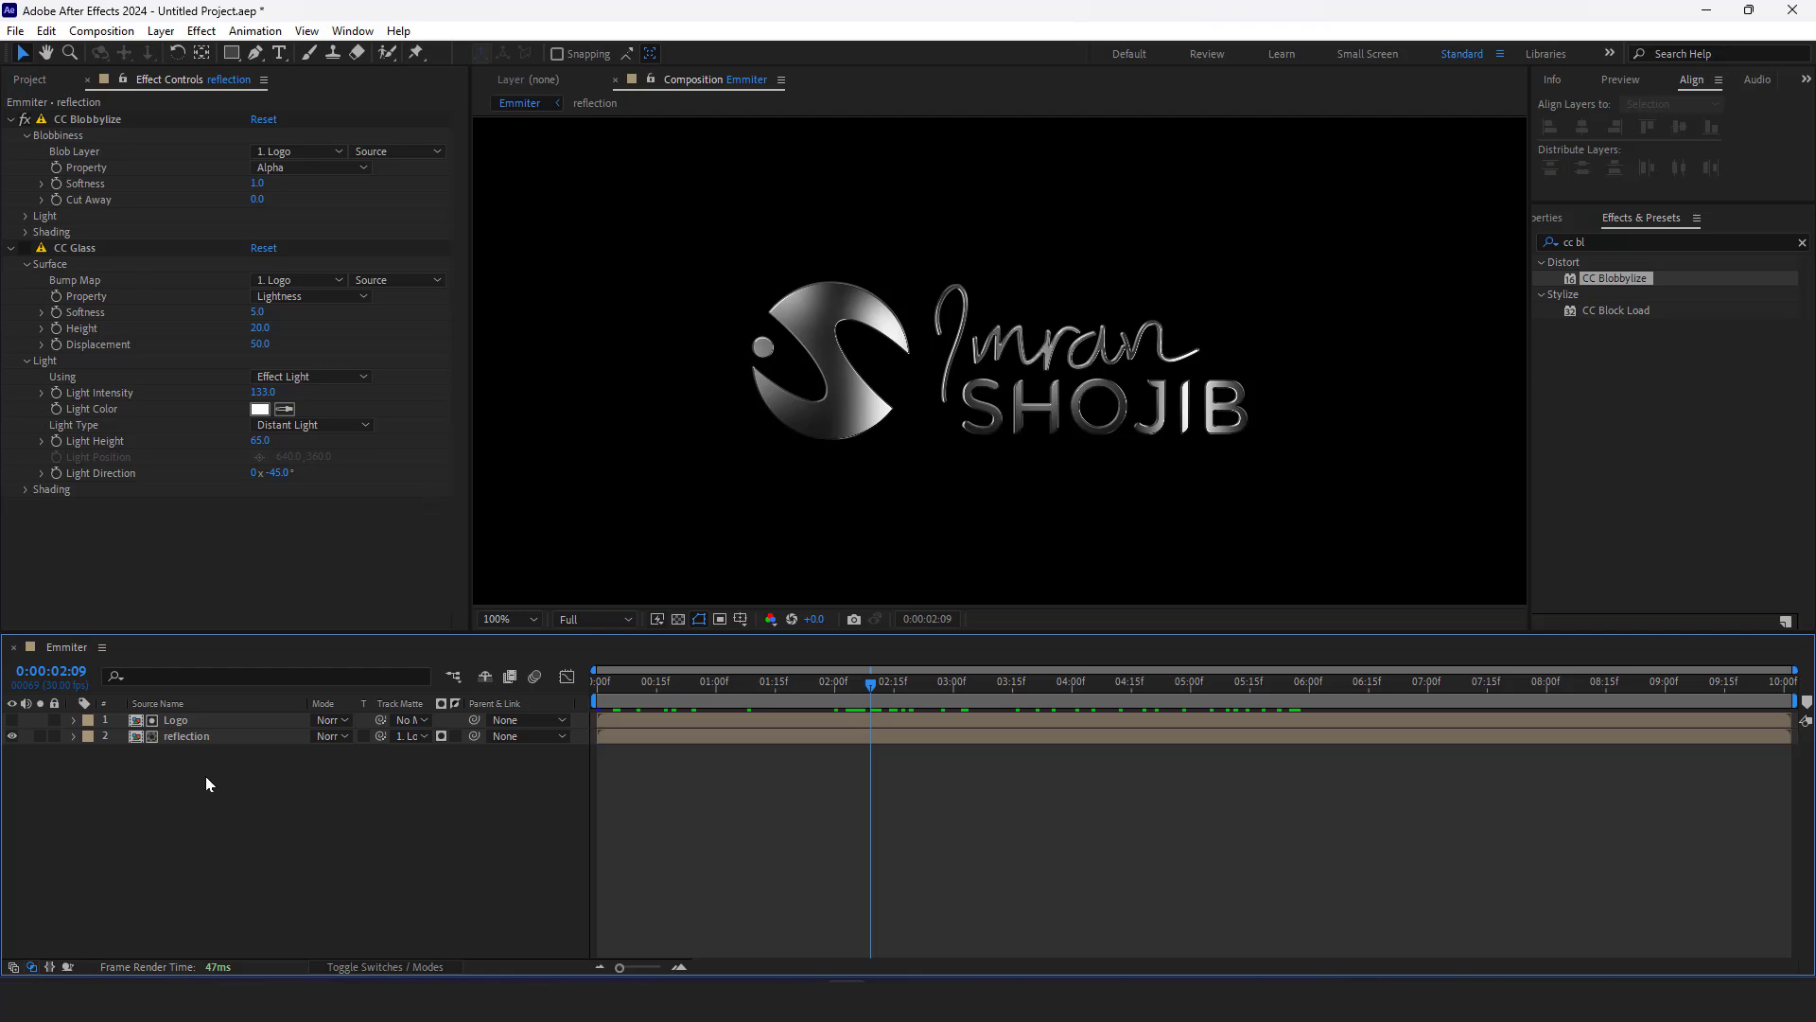
Pre-compose the Logo and reflection layers into a new composition named "Glossy logo"
left_click(32, 77)
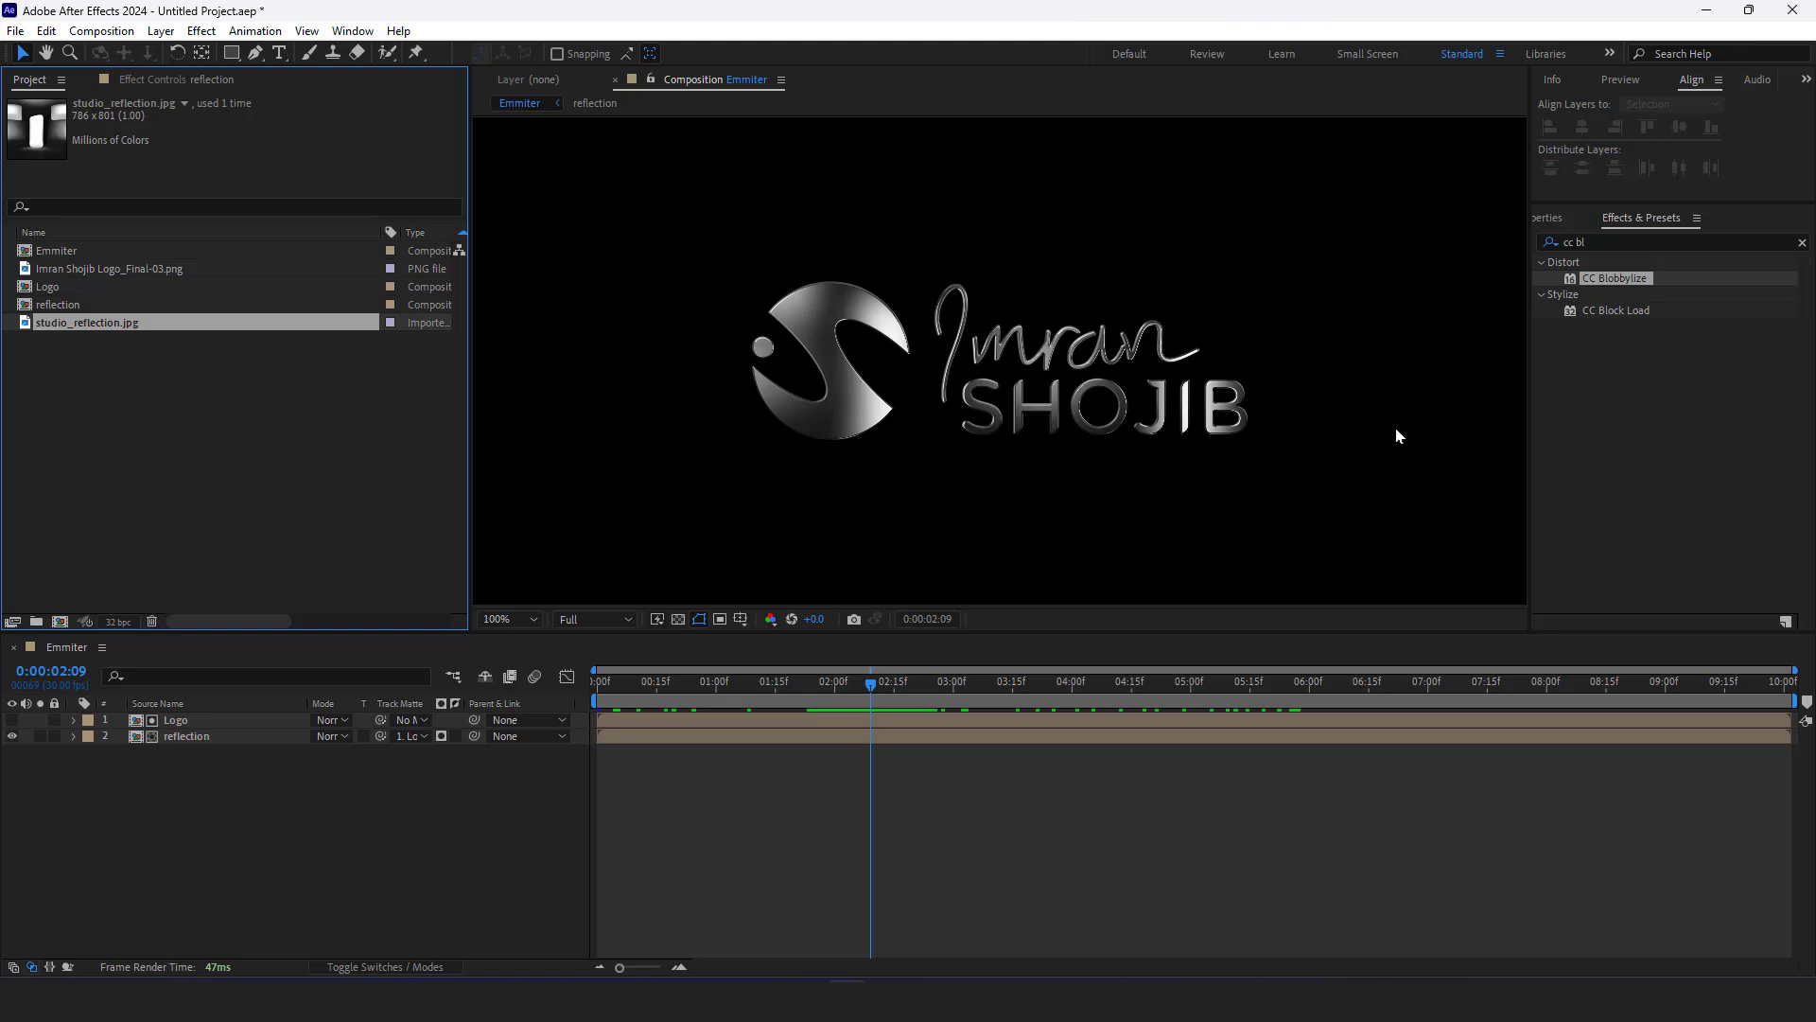
left_click_drag(163, 793, 206, 723)
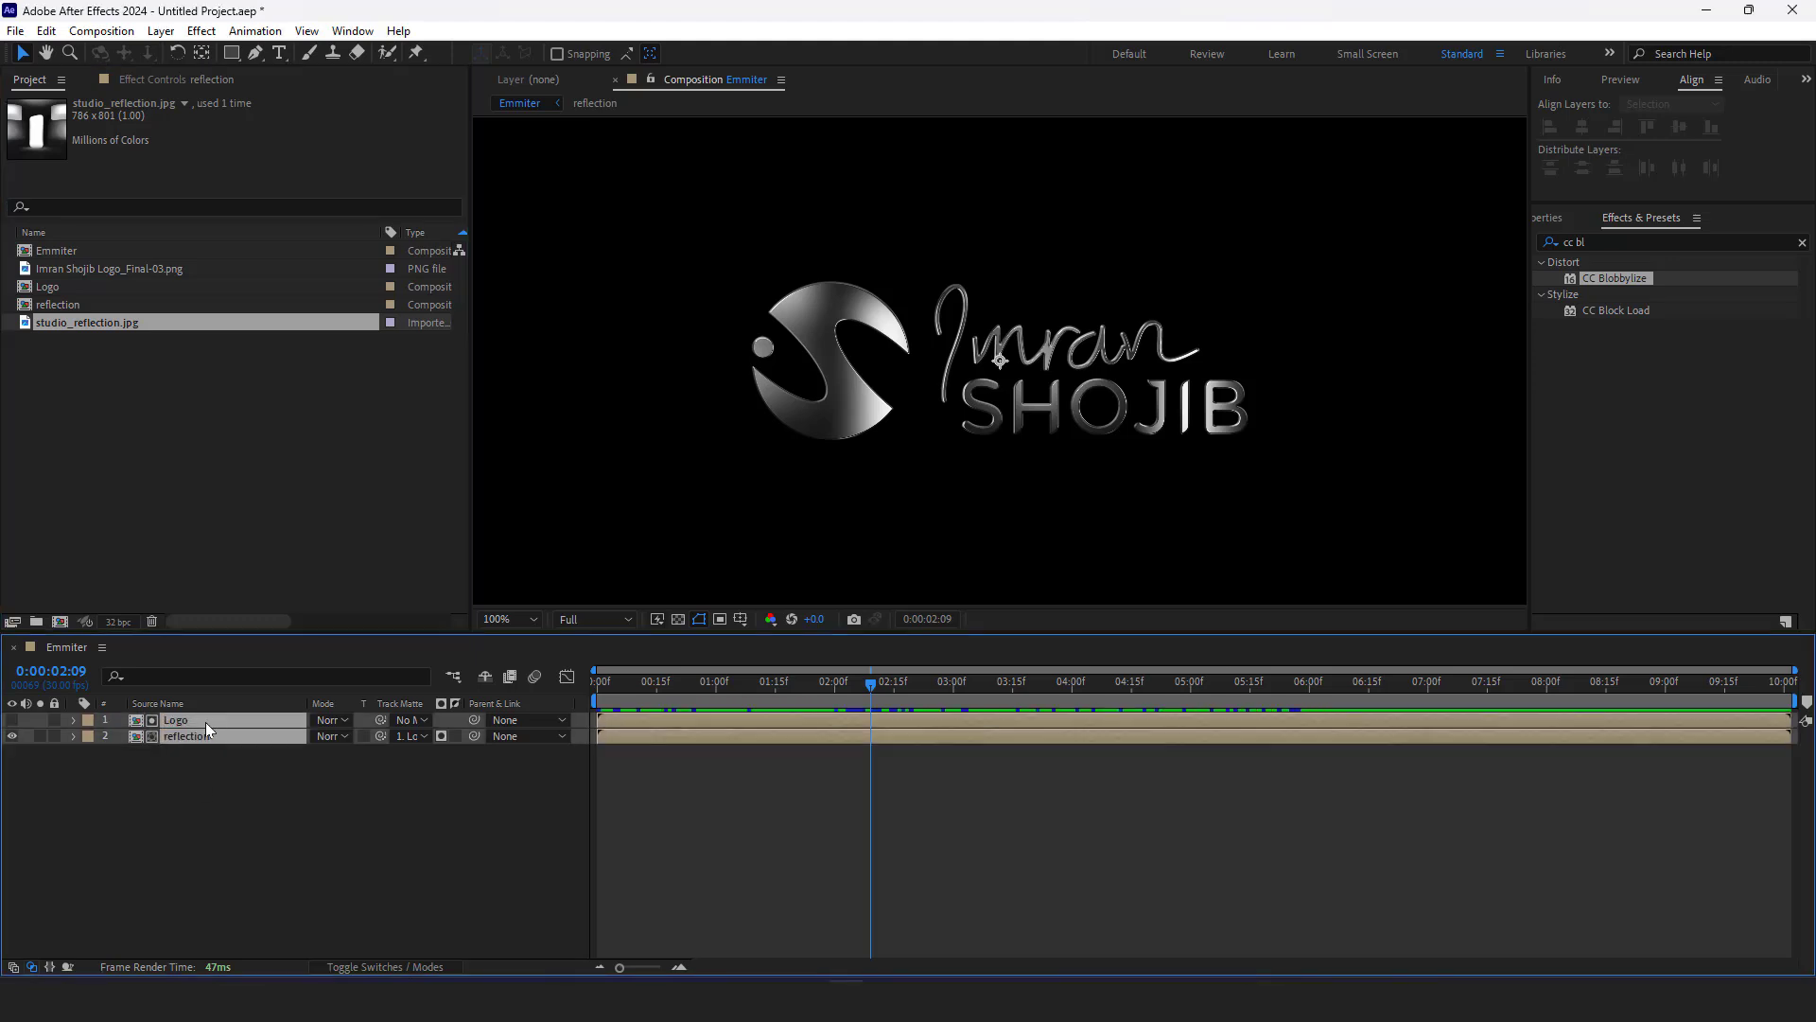
right_click(204, 723)
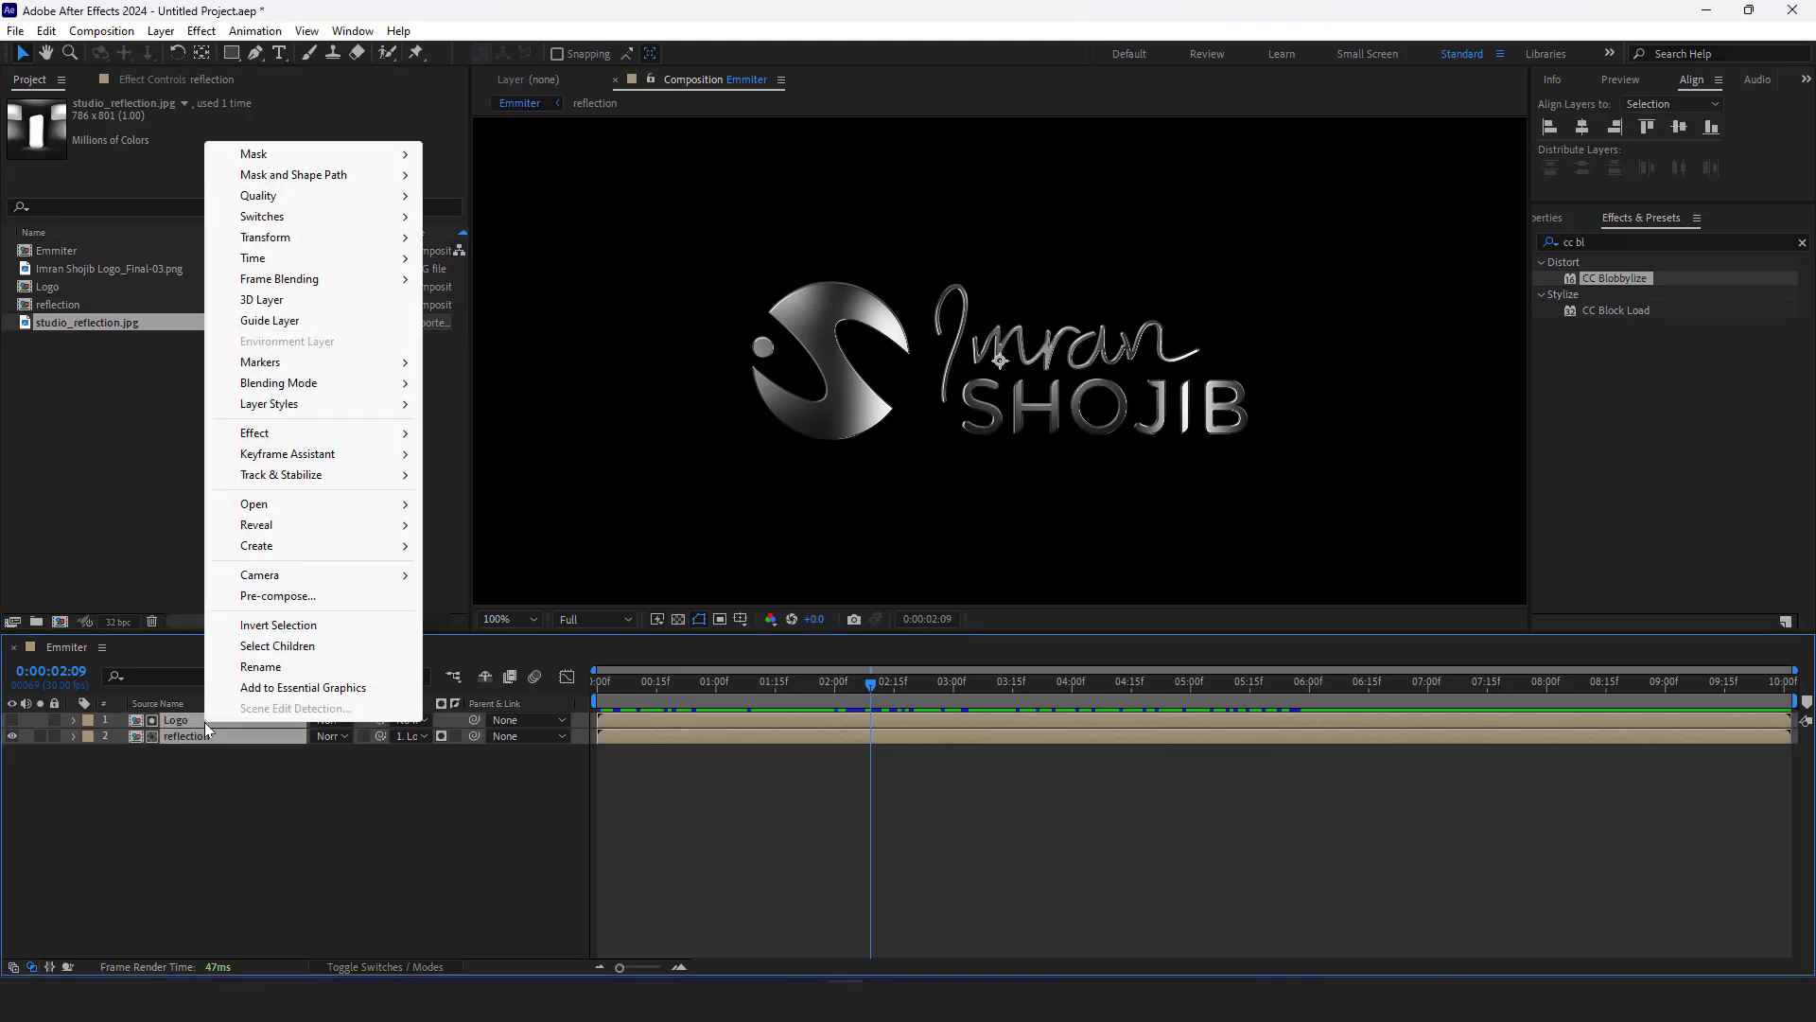
left_click(284, 595)
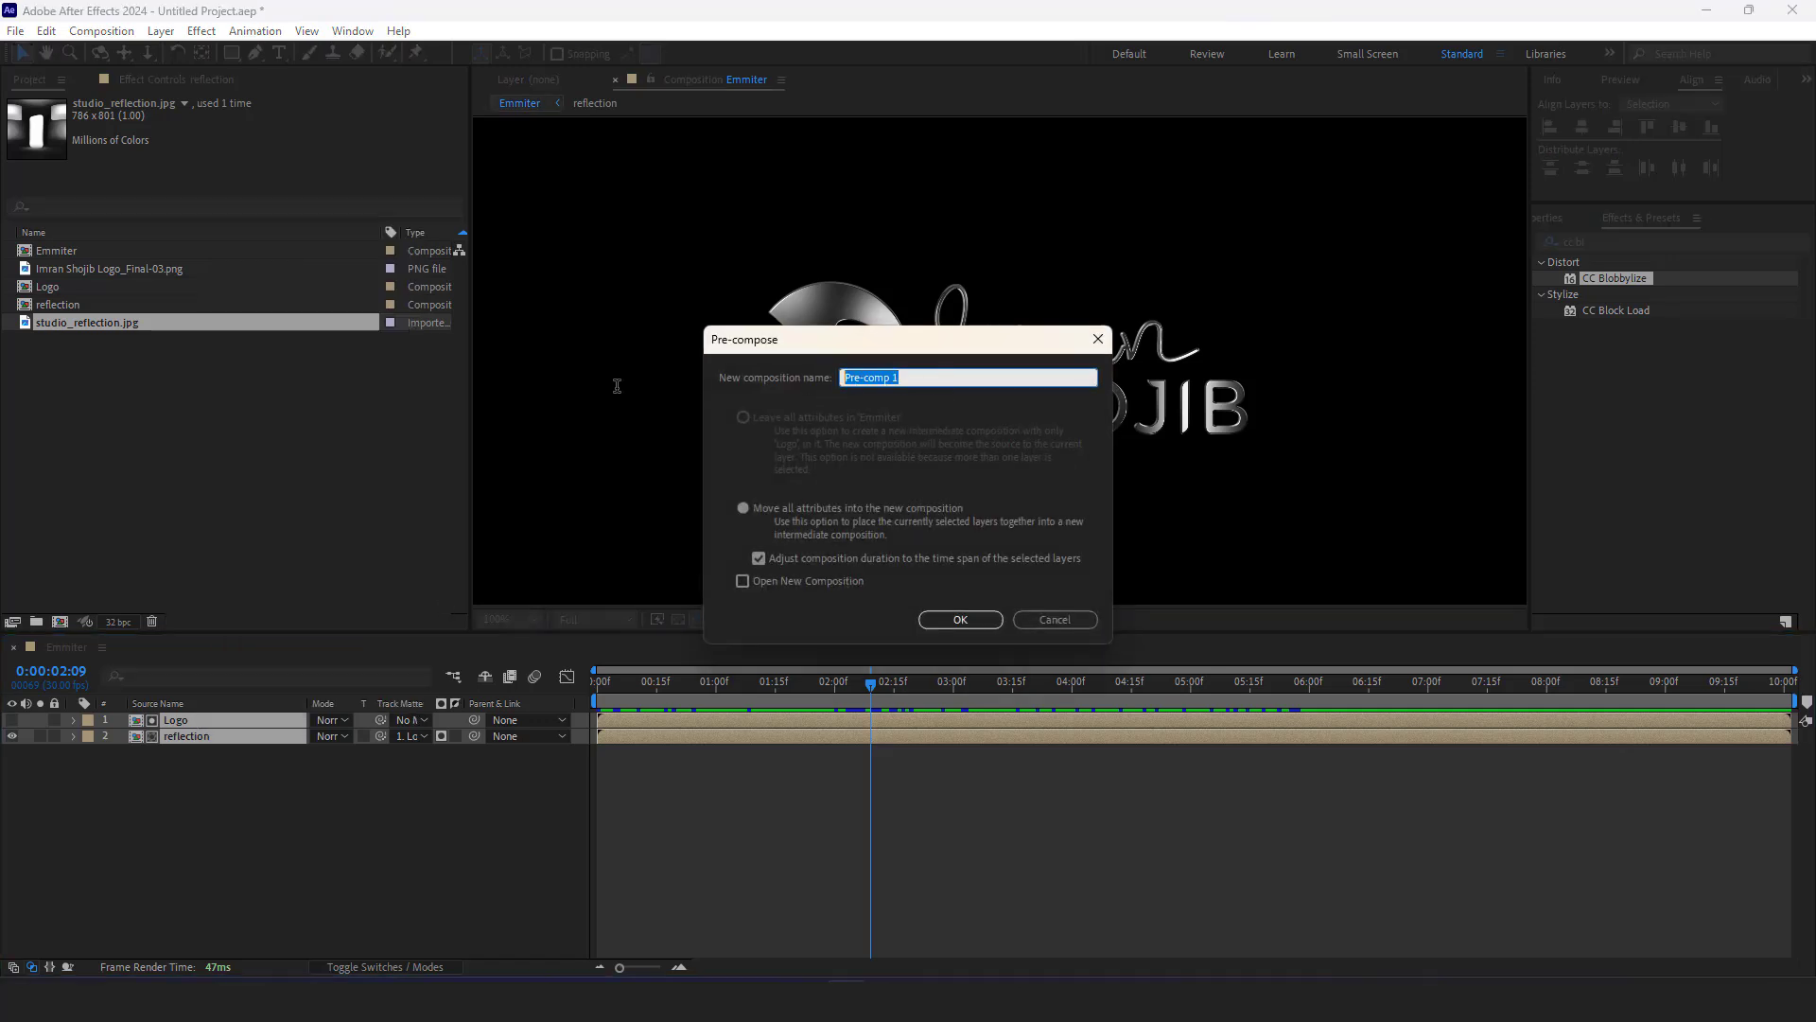
type("Glossy logo")
left_click(963, 620)
Draw a narrow, tall rectangular mask on the Glossy logo layer at the right end of the lettering
left_click(256, 762)
left_click(251, 722)
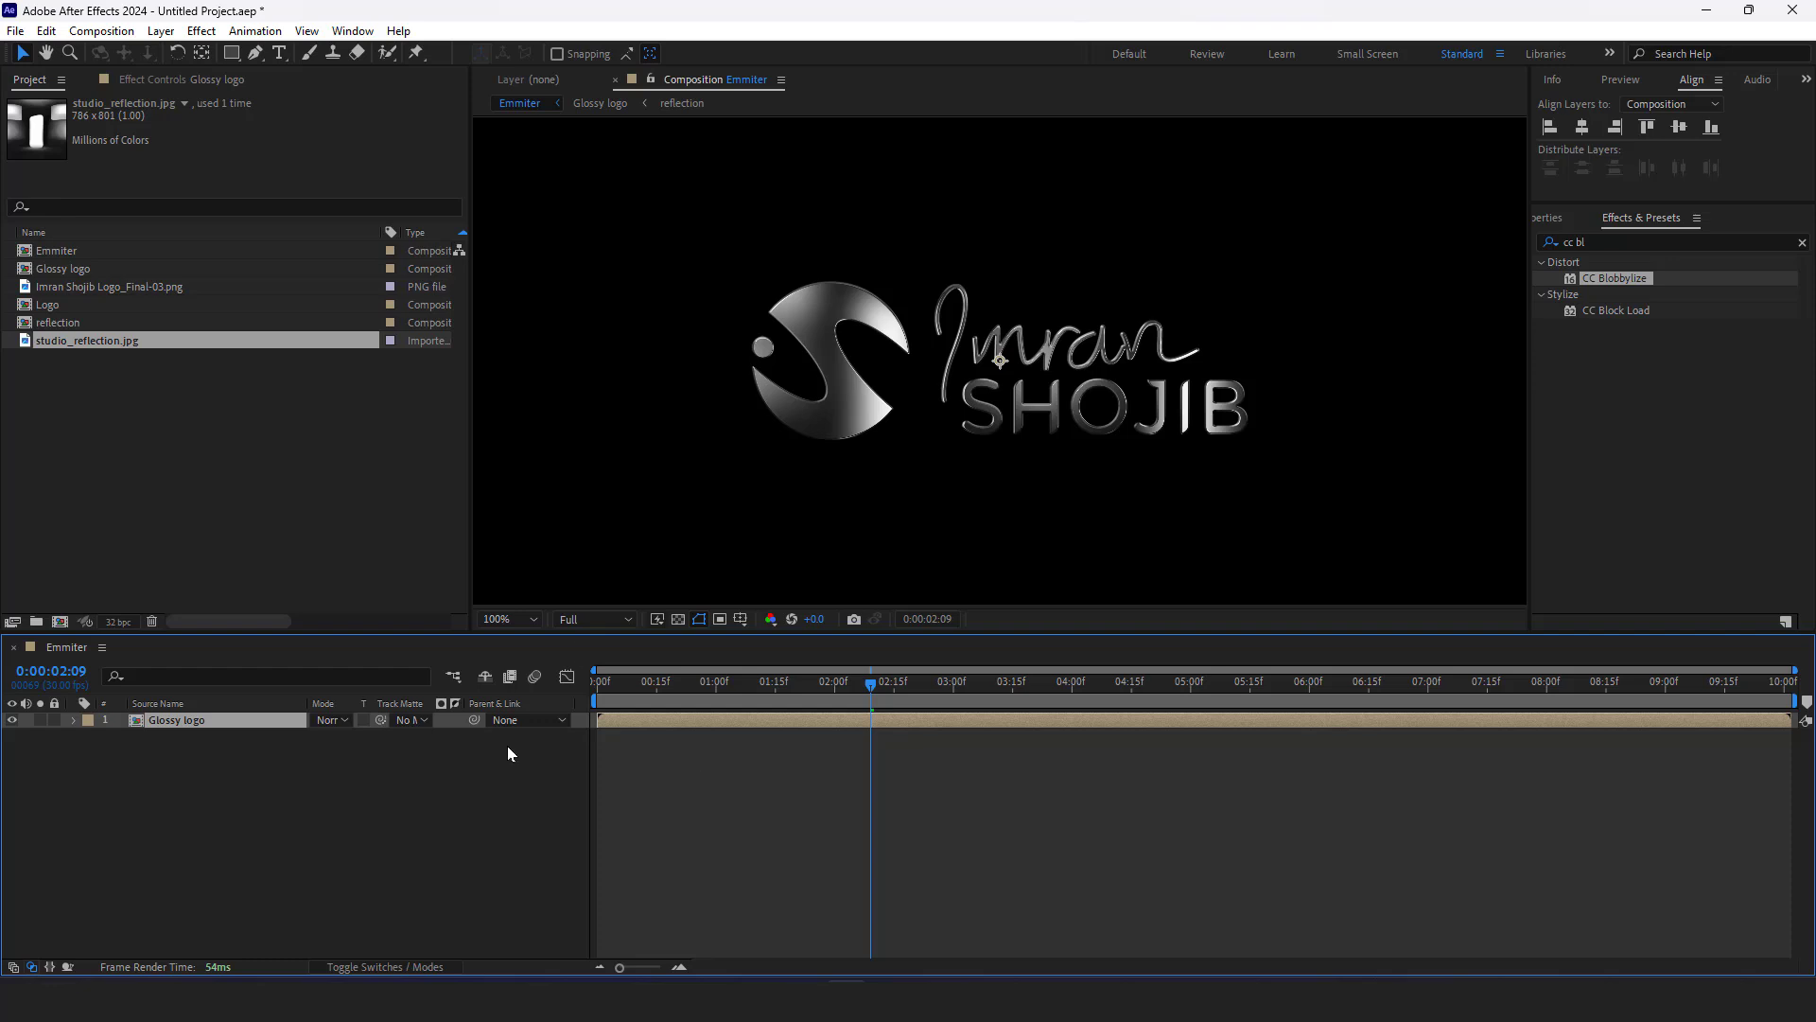
left_click(526, 619)
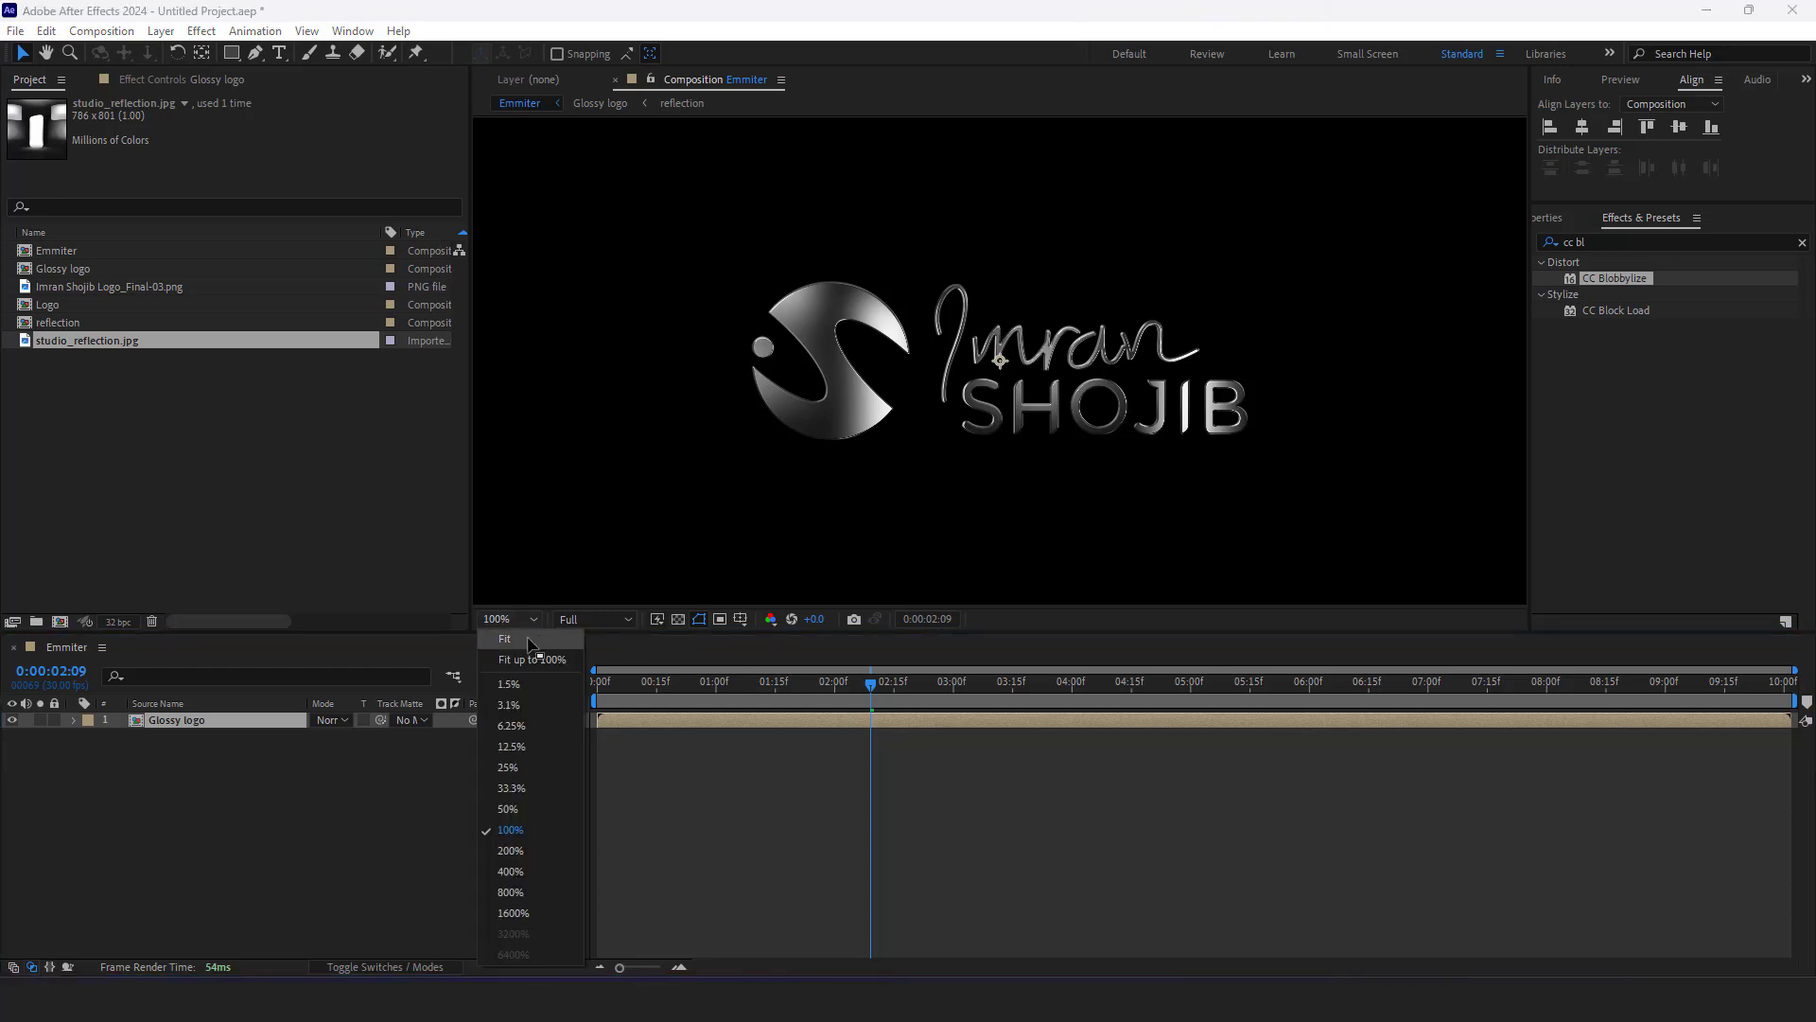
left_click(530, 640)
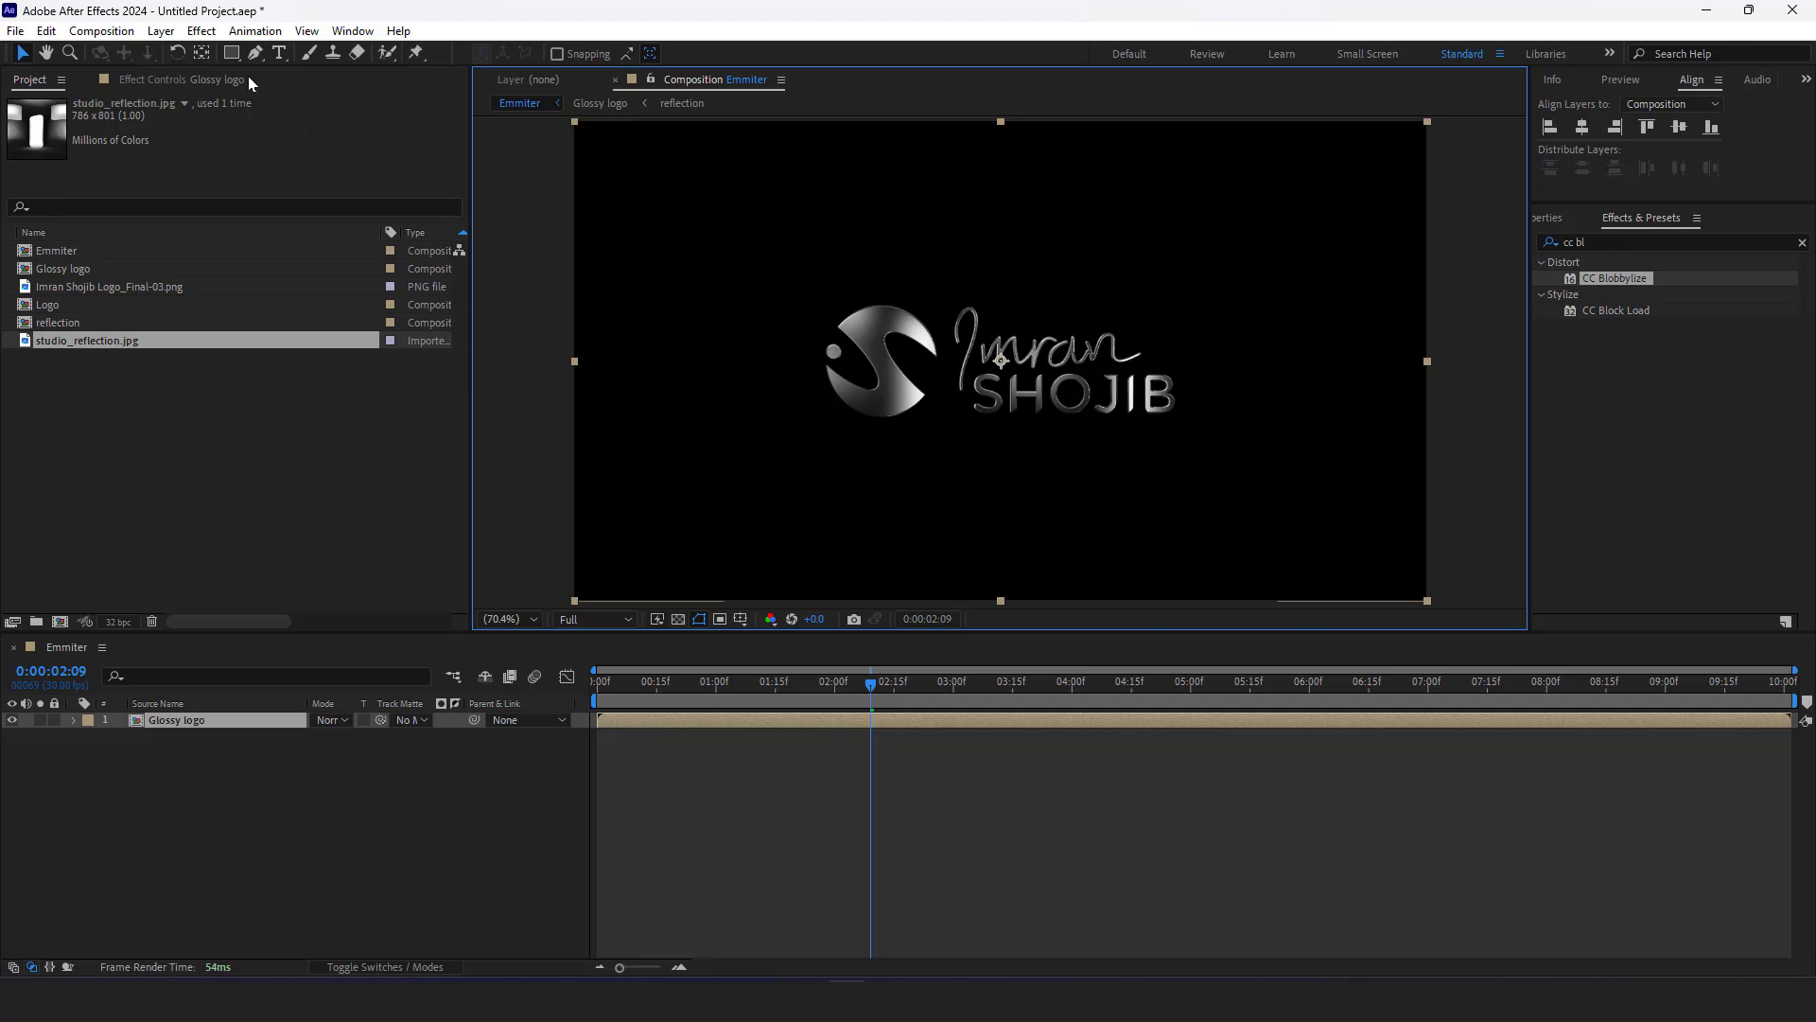
left_click(231, 53)
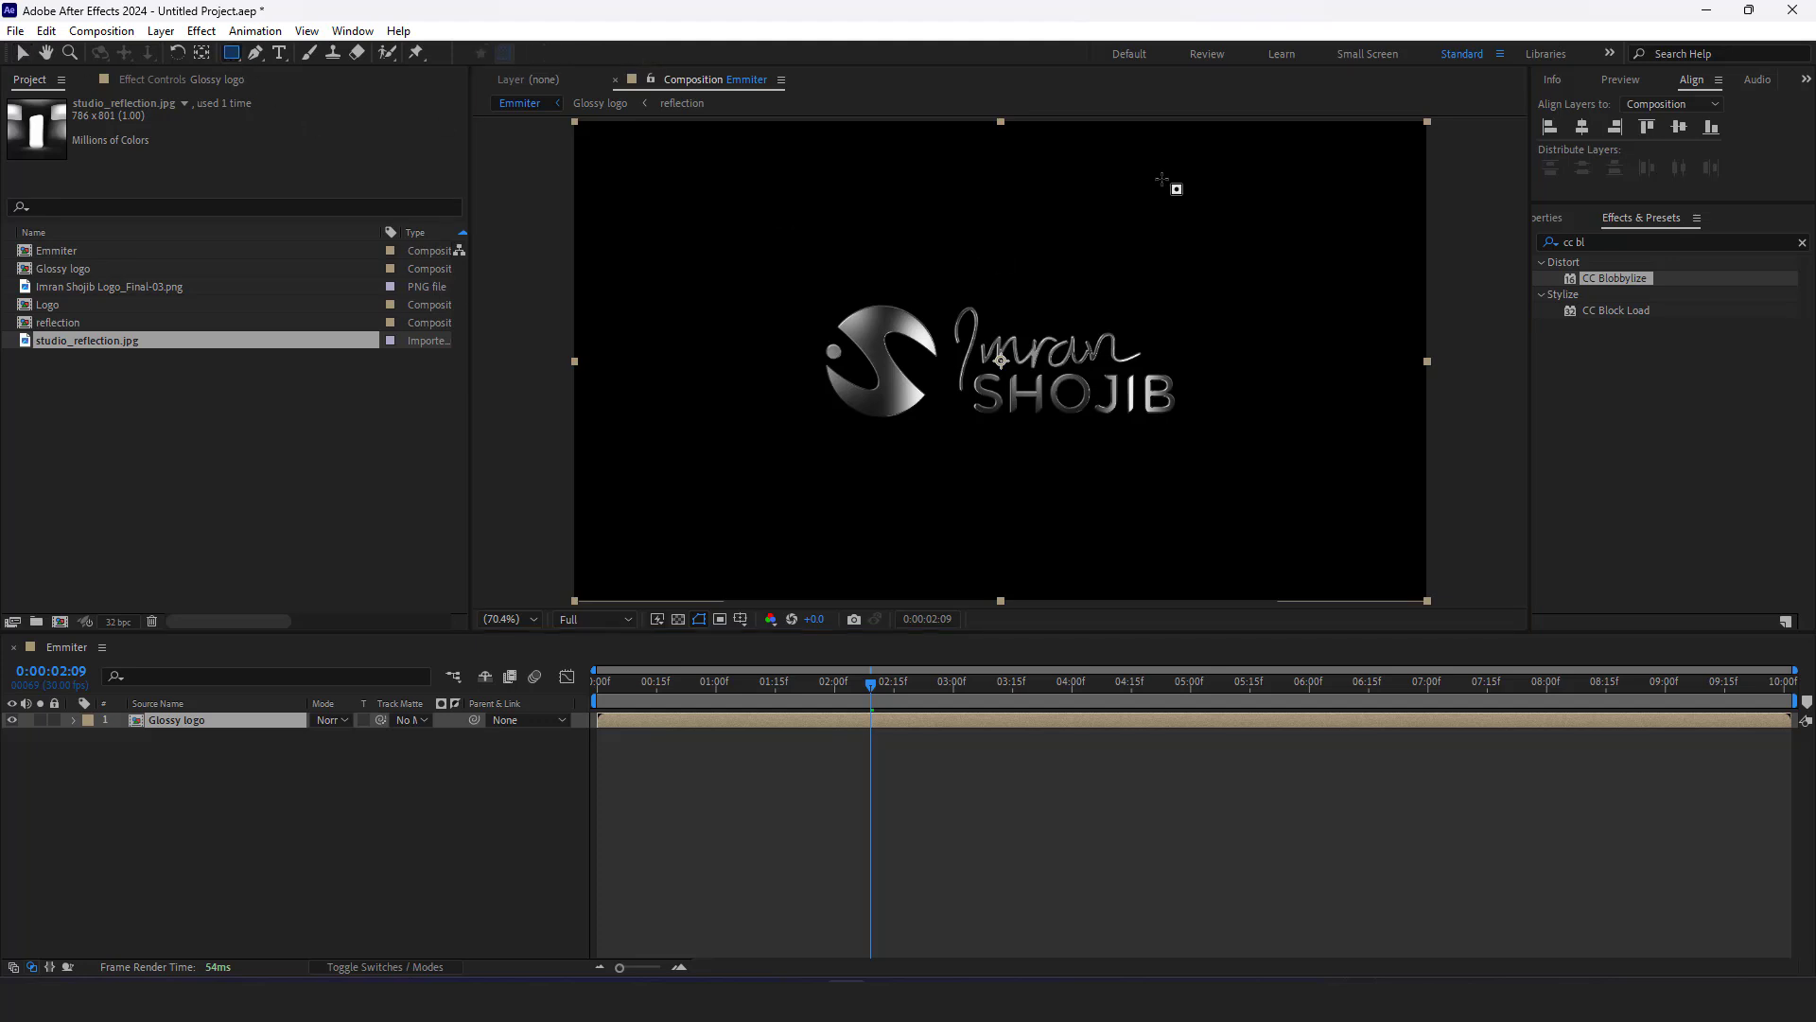
mouse_move(1170, 174)
left_mouse_down()
mouse_move(1220, 446)
mouse_move(1211, 533)
left_mouse_up()
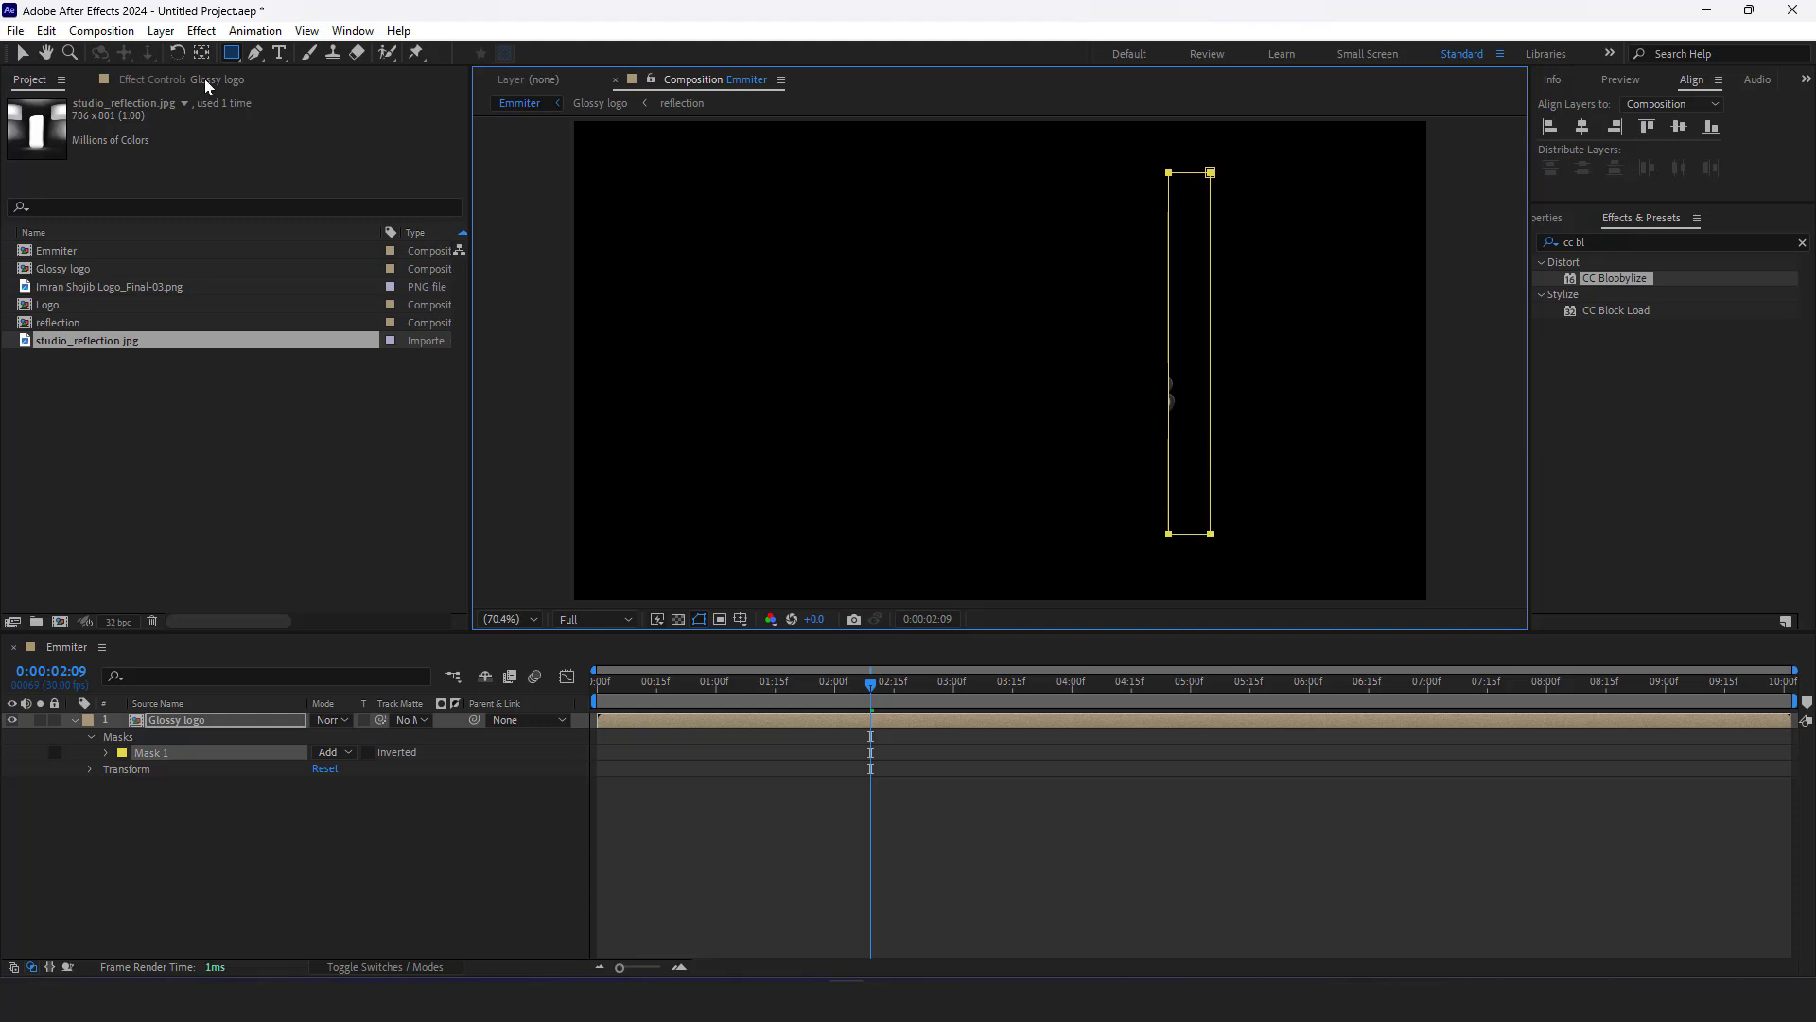
Turn on the Title/Action Safe guides and move the mask right, past the lettering, to line up with the outer vertical guide
left_click(23, 53)
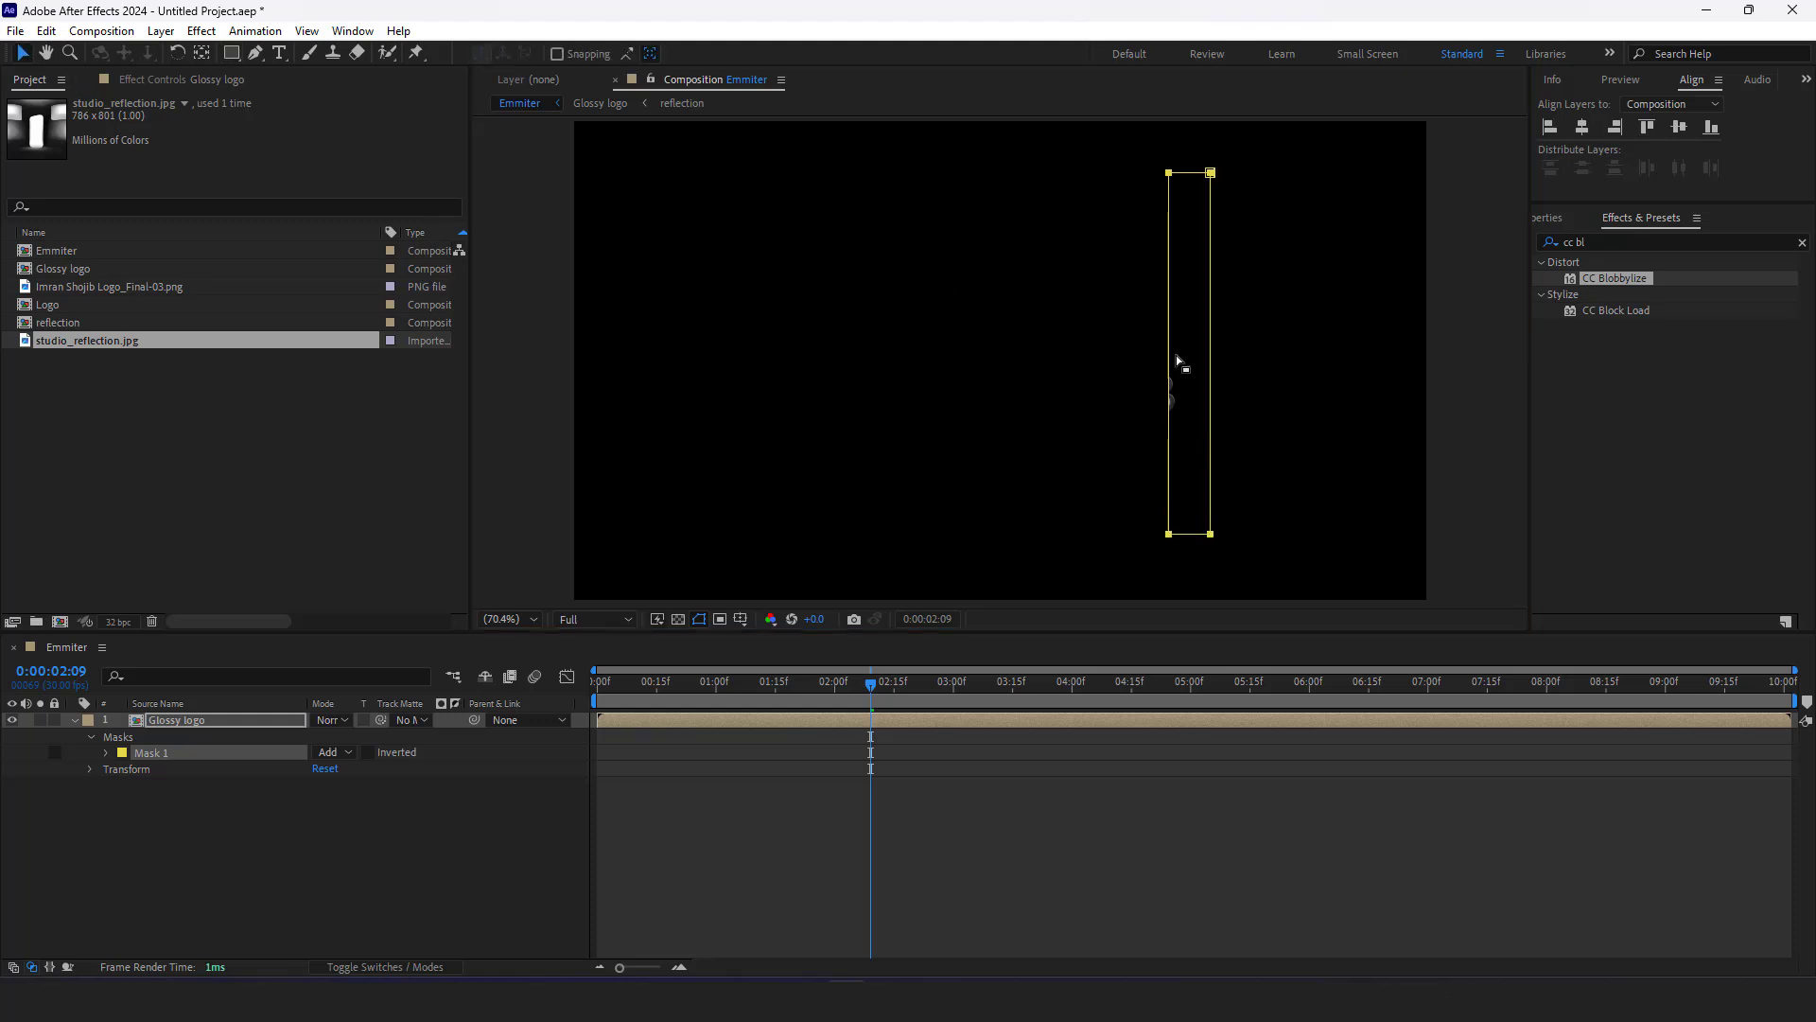
double_click(1211, 445)
left_click_drag(1211, 445, 1277, 444)
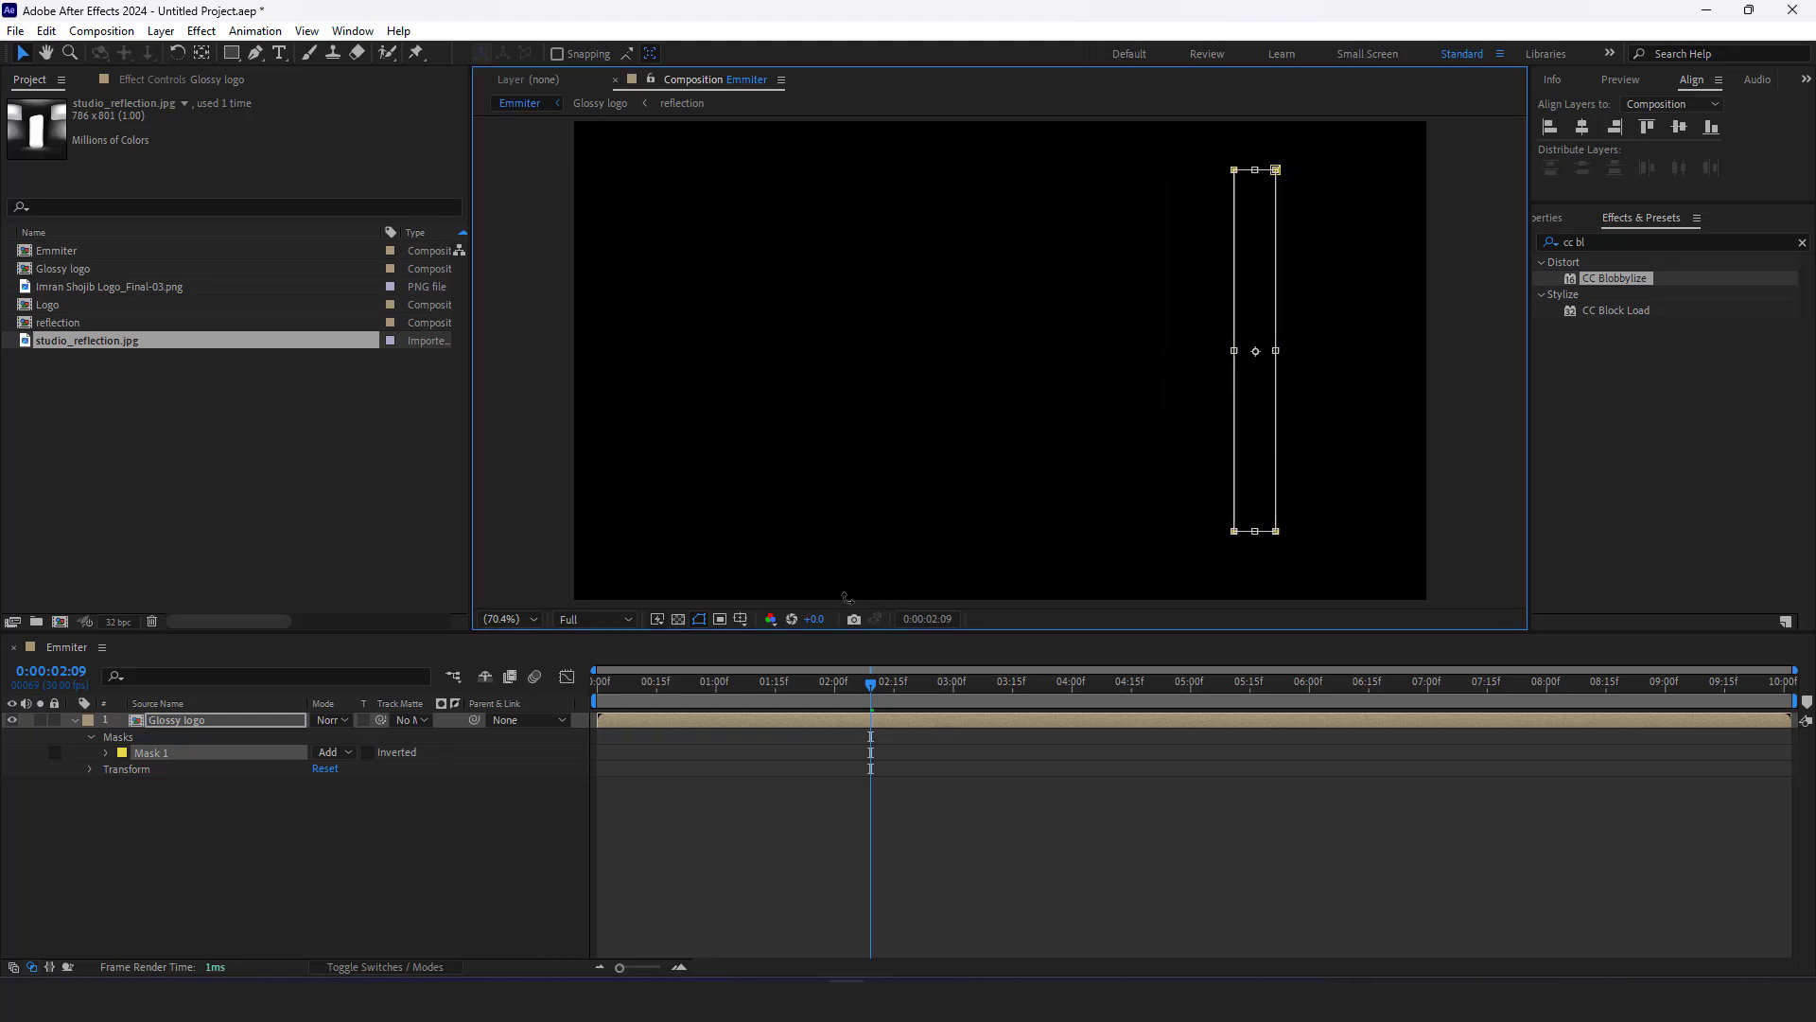
left_click(746, 624)
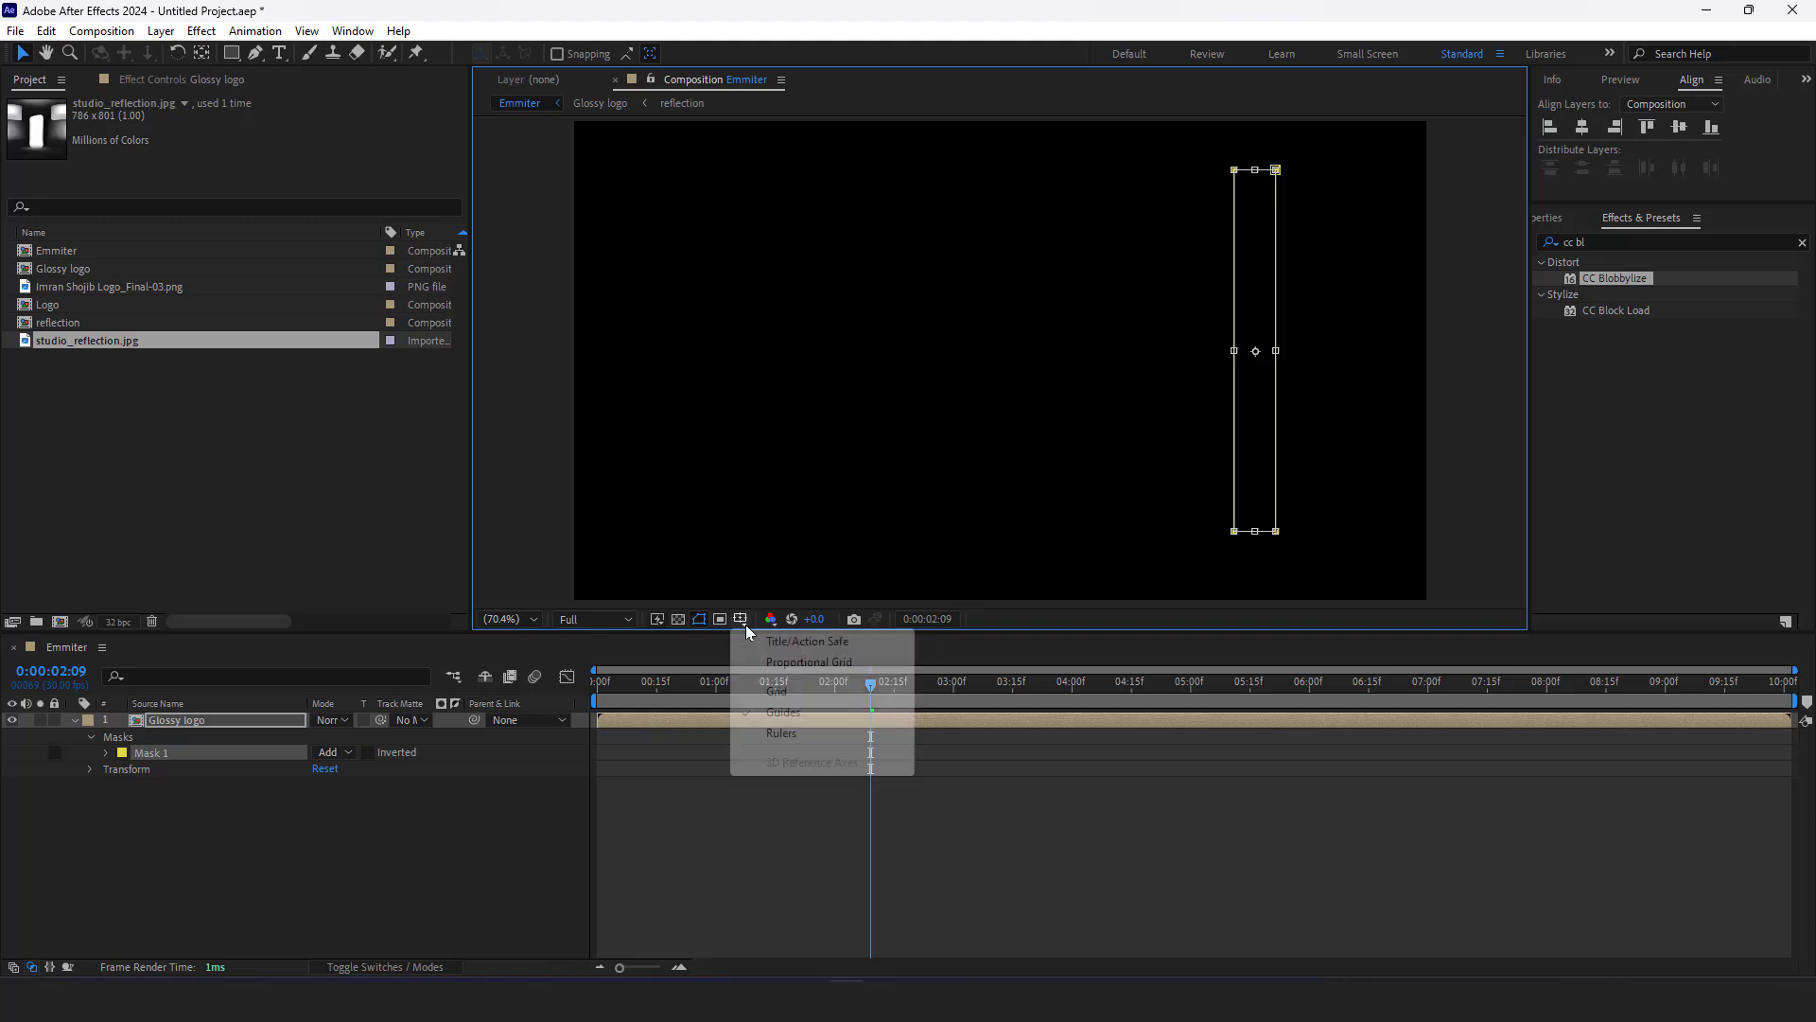
left_click(819, 645)
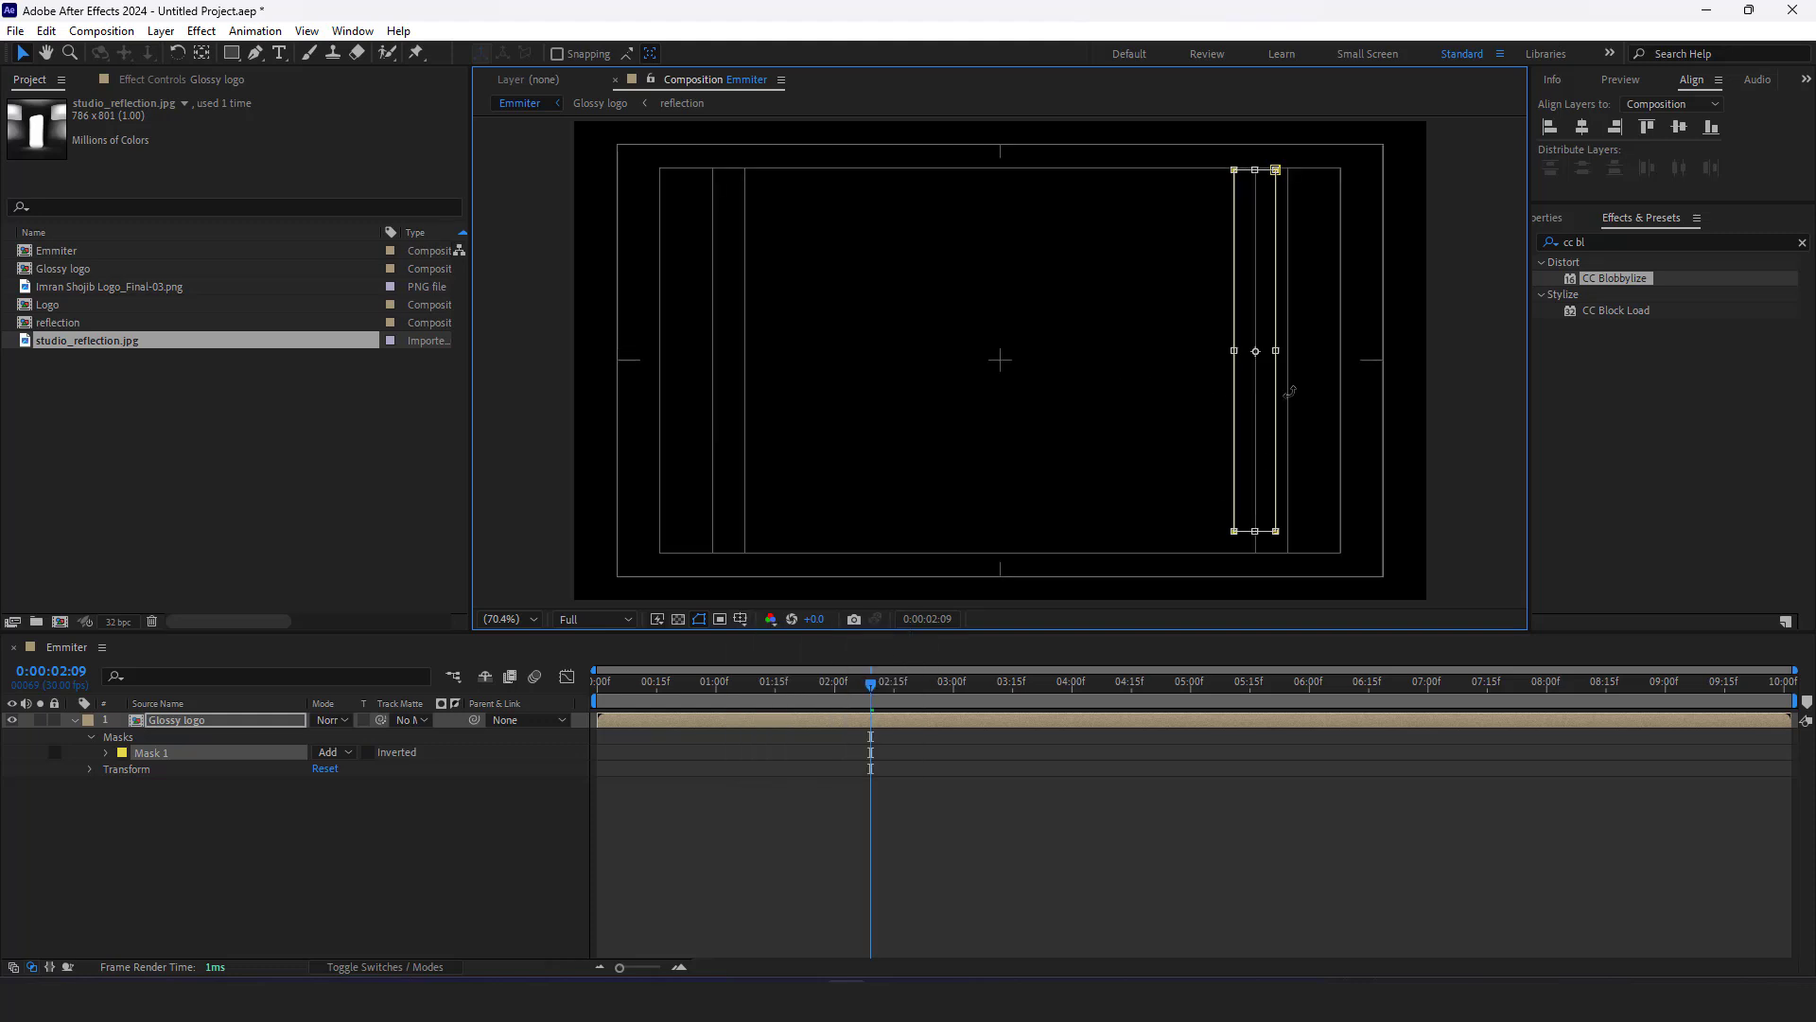
left_click_drag(1274, 428, 1288, 435)
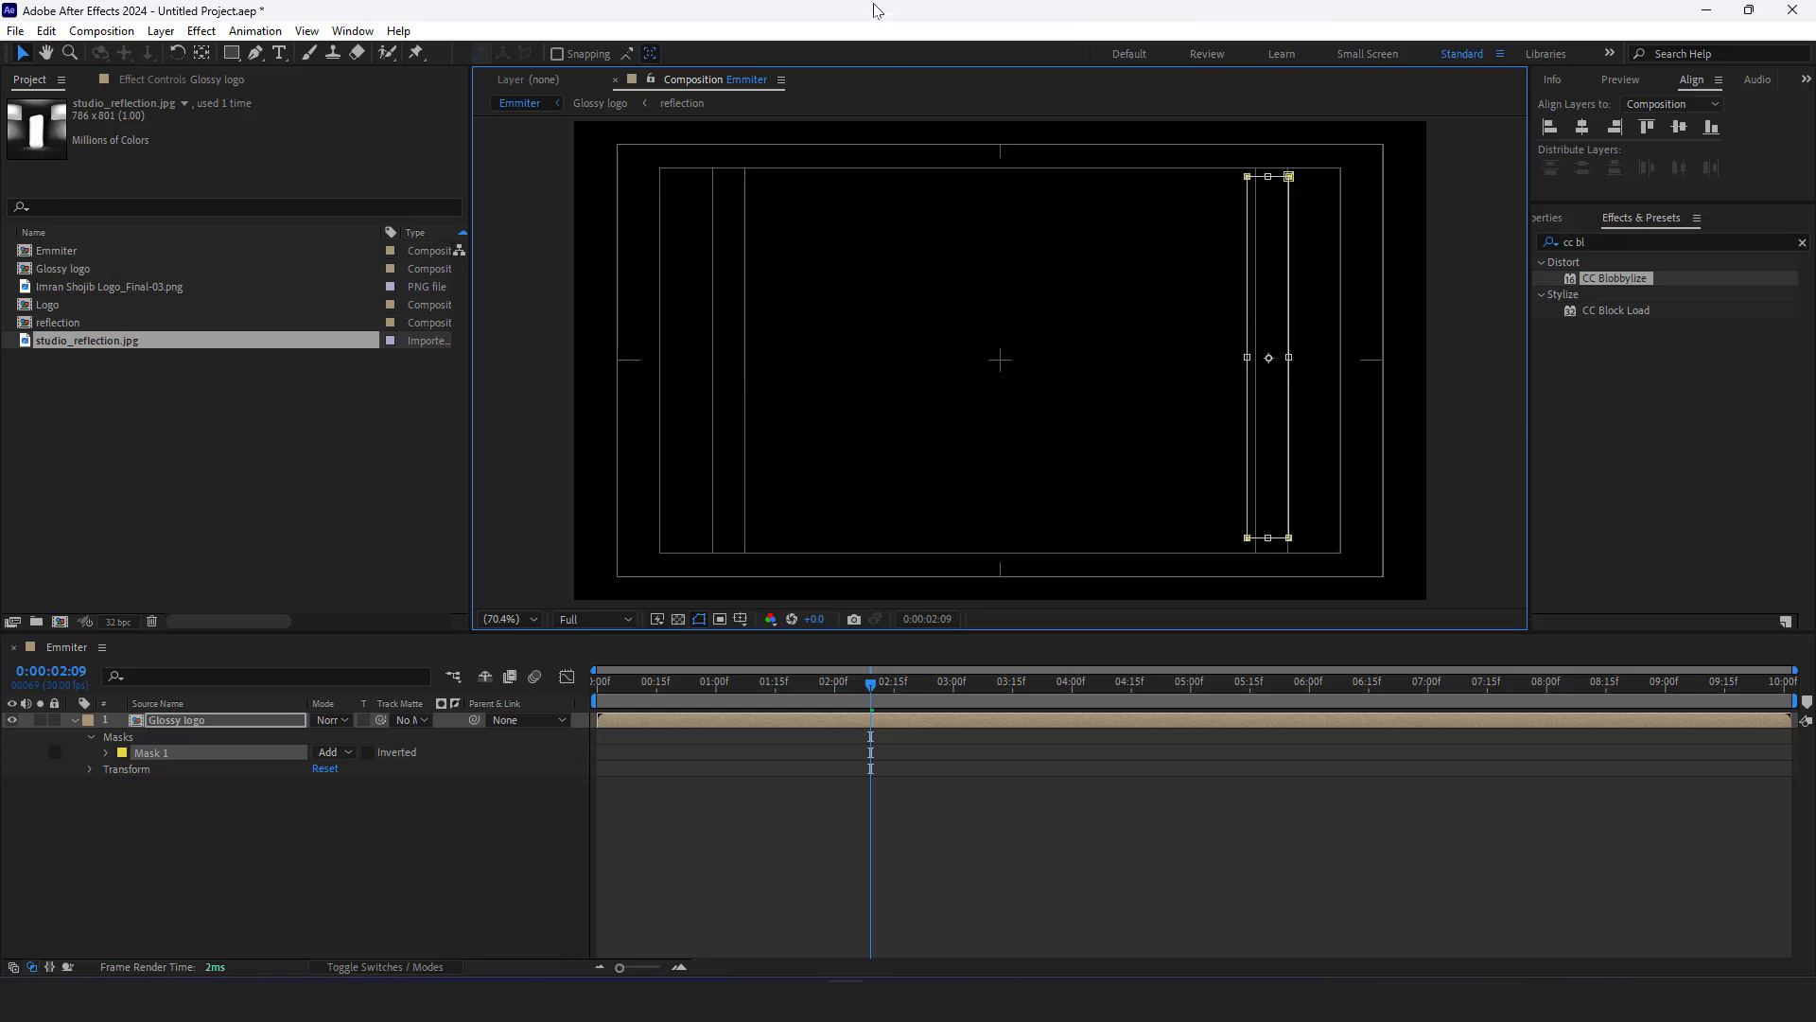
Add a Mask Path keyframe for Mask 1 at 0:00:05:00
left_click_drag(854, 687, 837, 695)
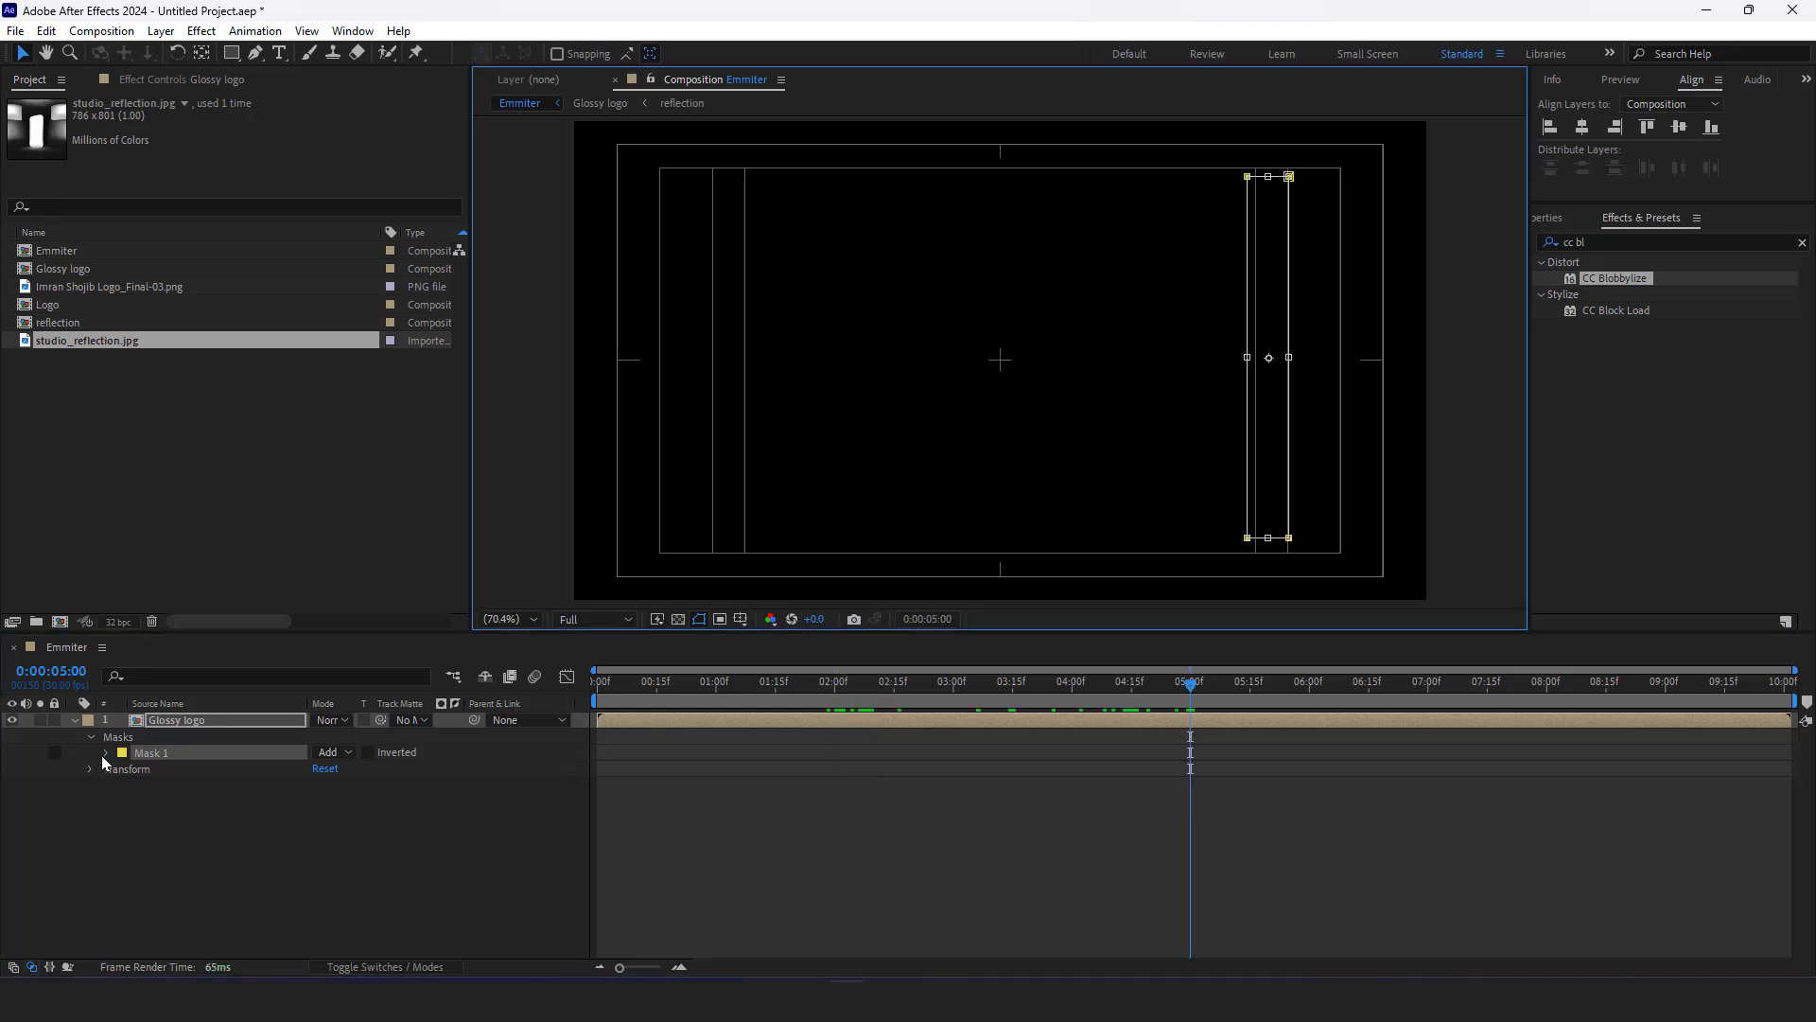
left_click(105, 753)
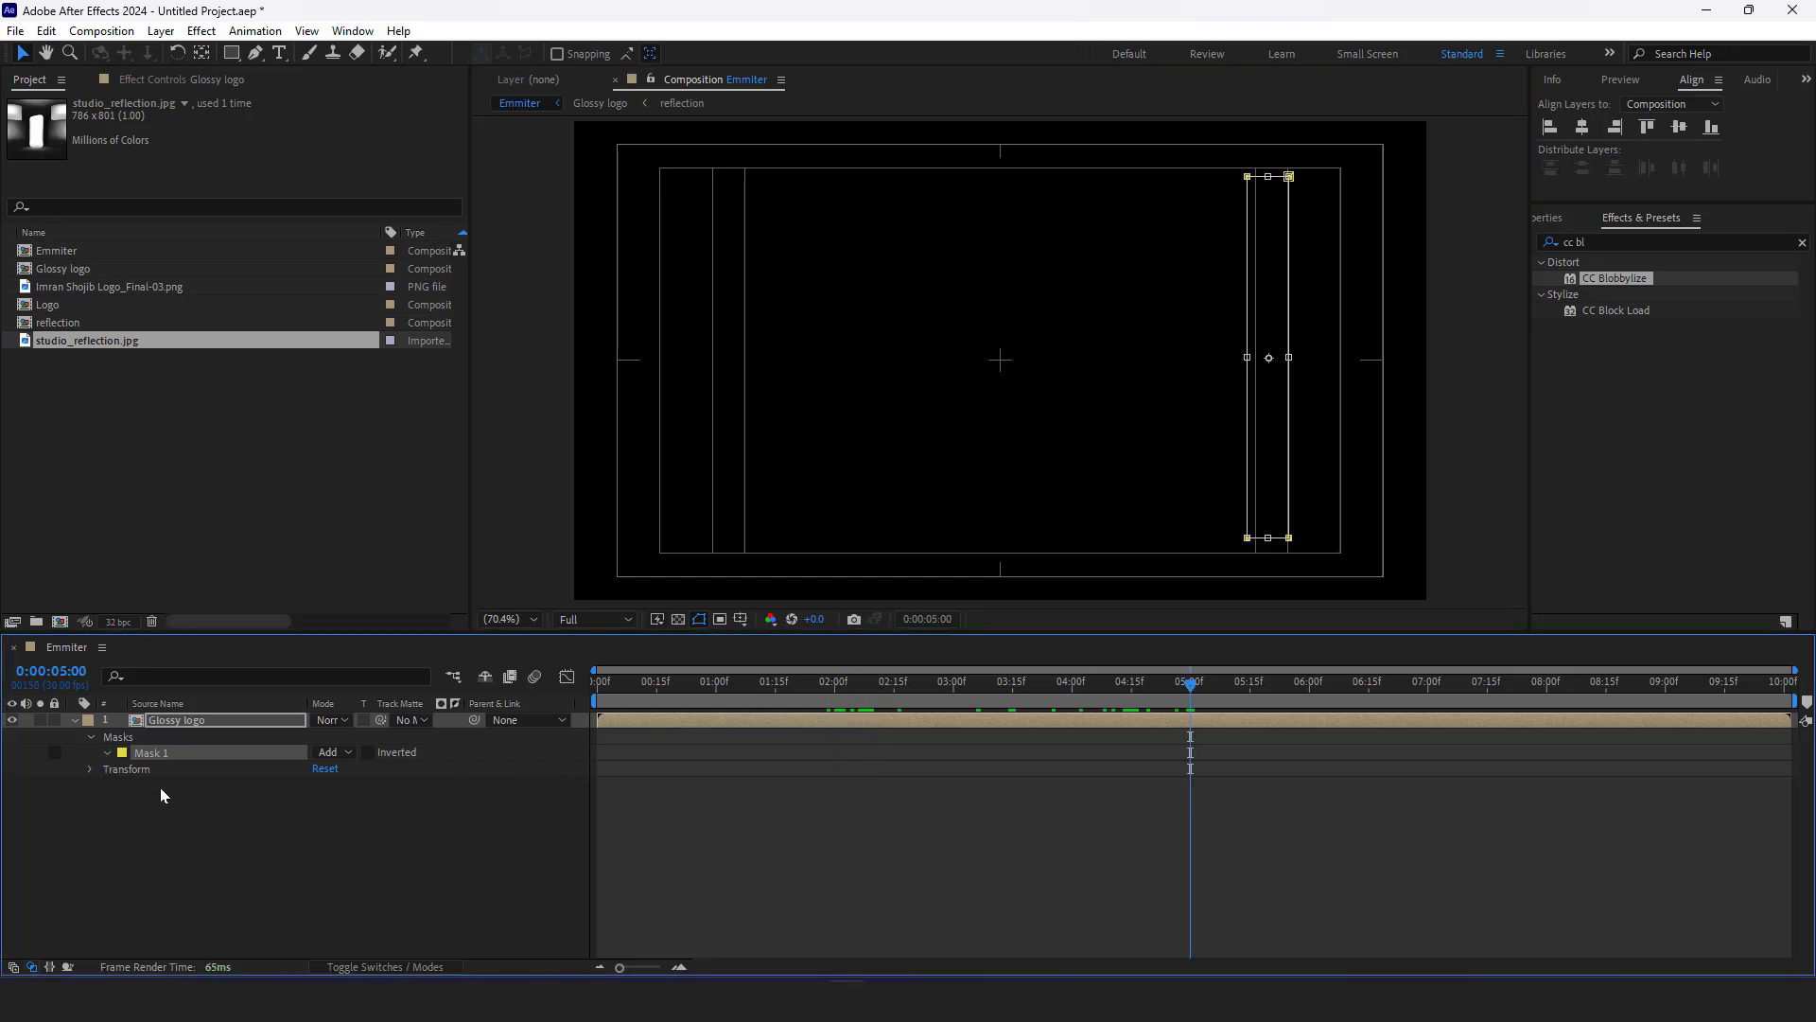
left_click(138, 769)
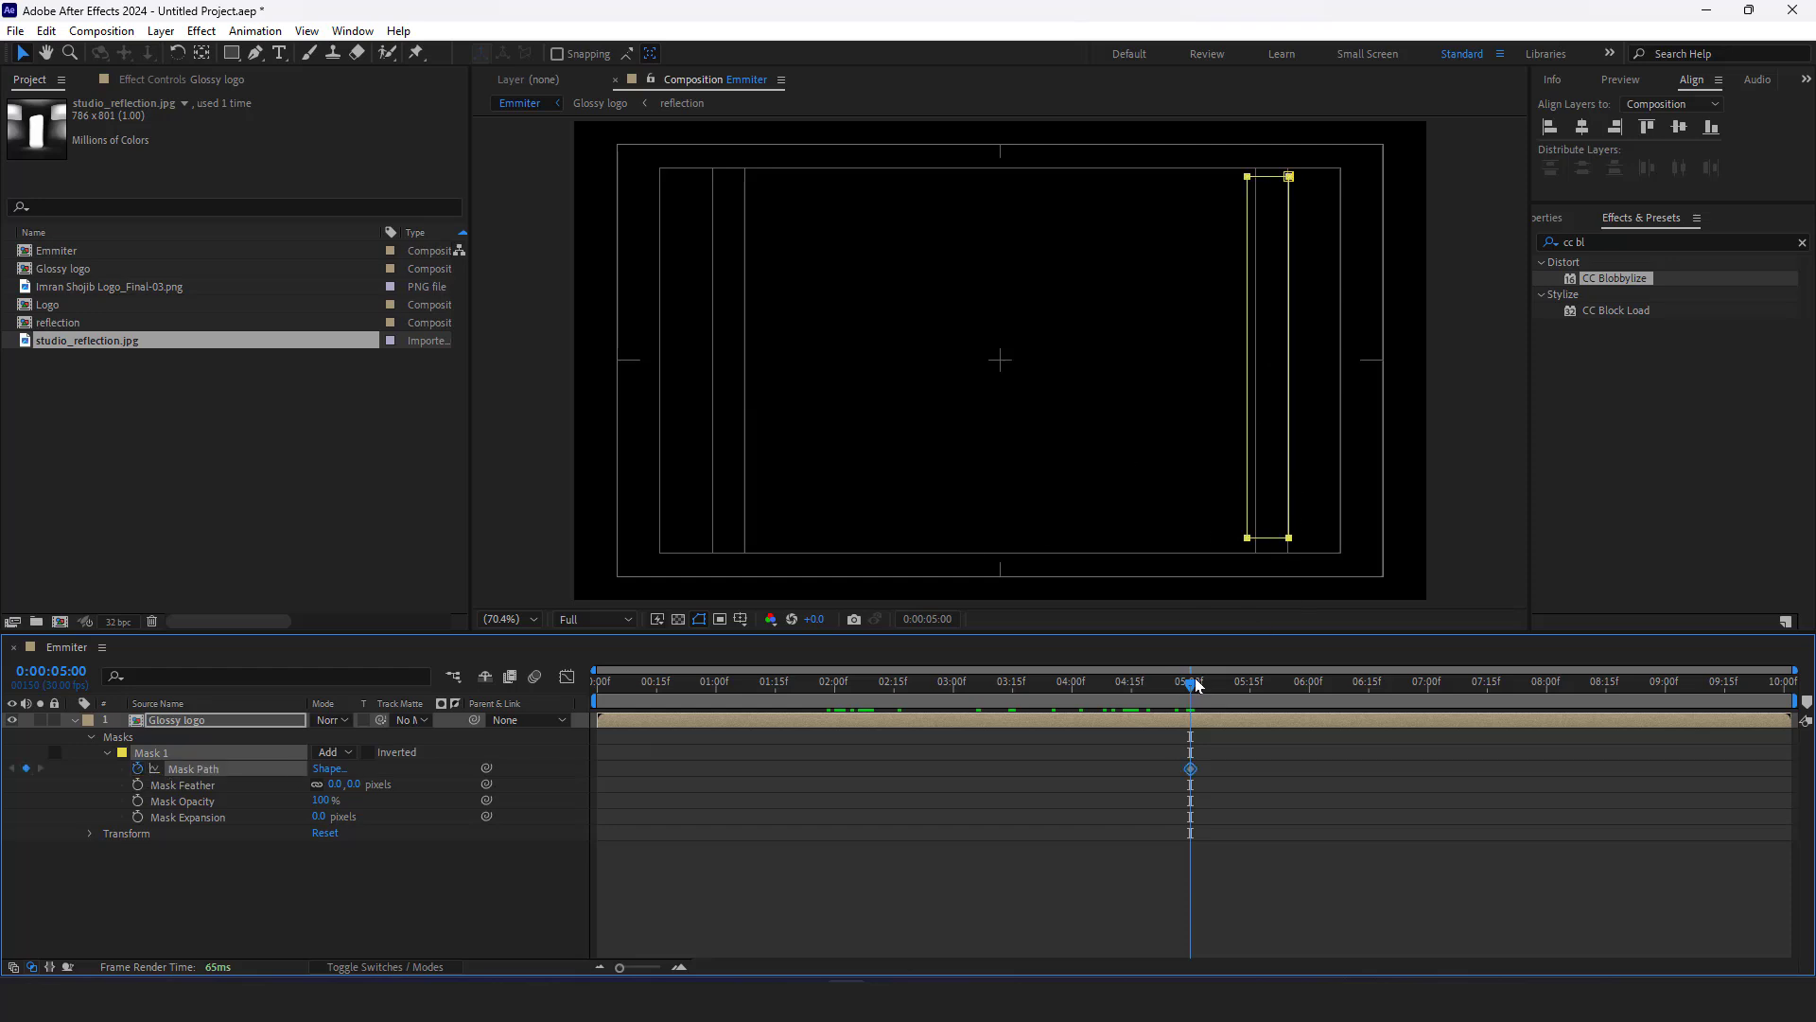
At 0:00:02:00, keyframe the mask moved across to the left side of the logo, near the left vertical guides
left_click_drag(1193, 683, 836, 721)
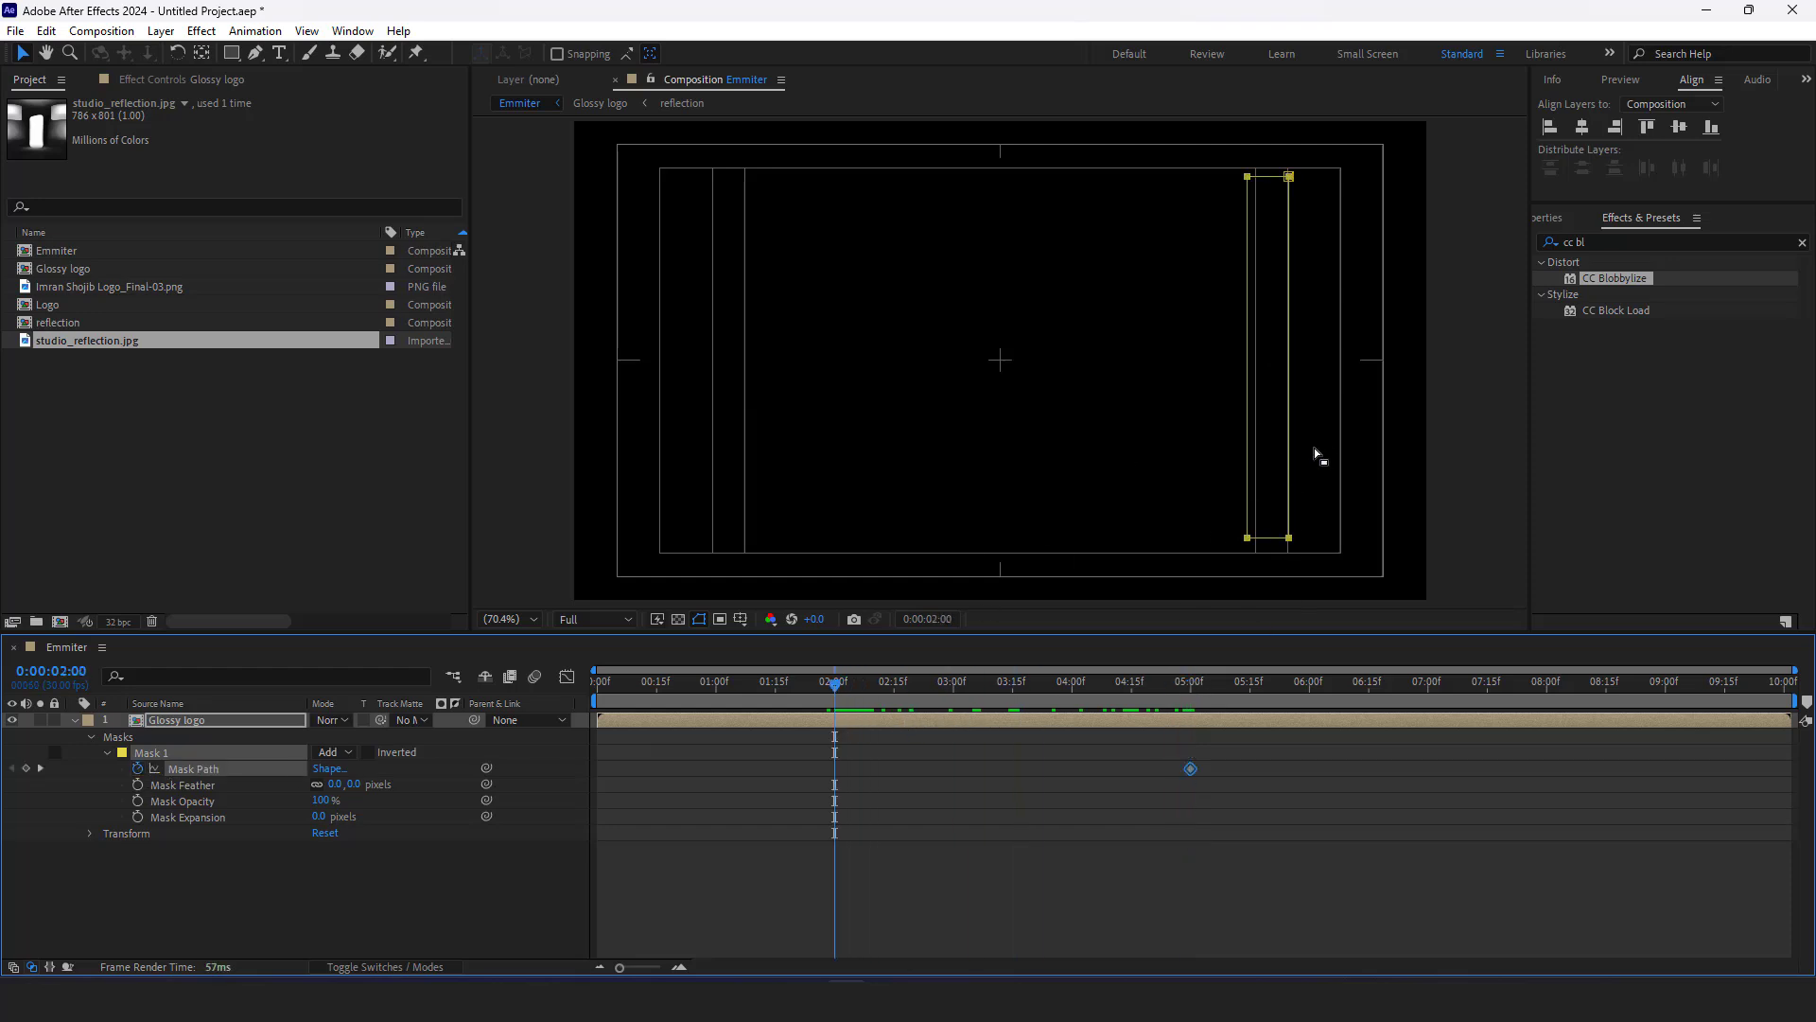
double_click(1289, 467)
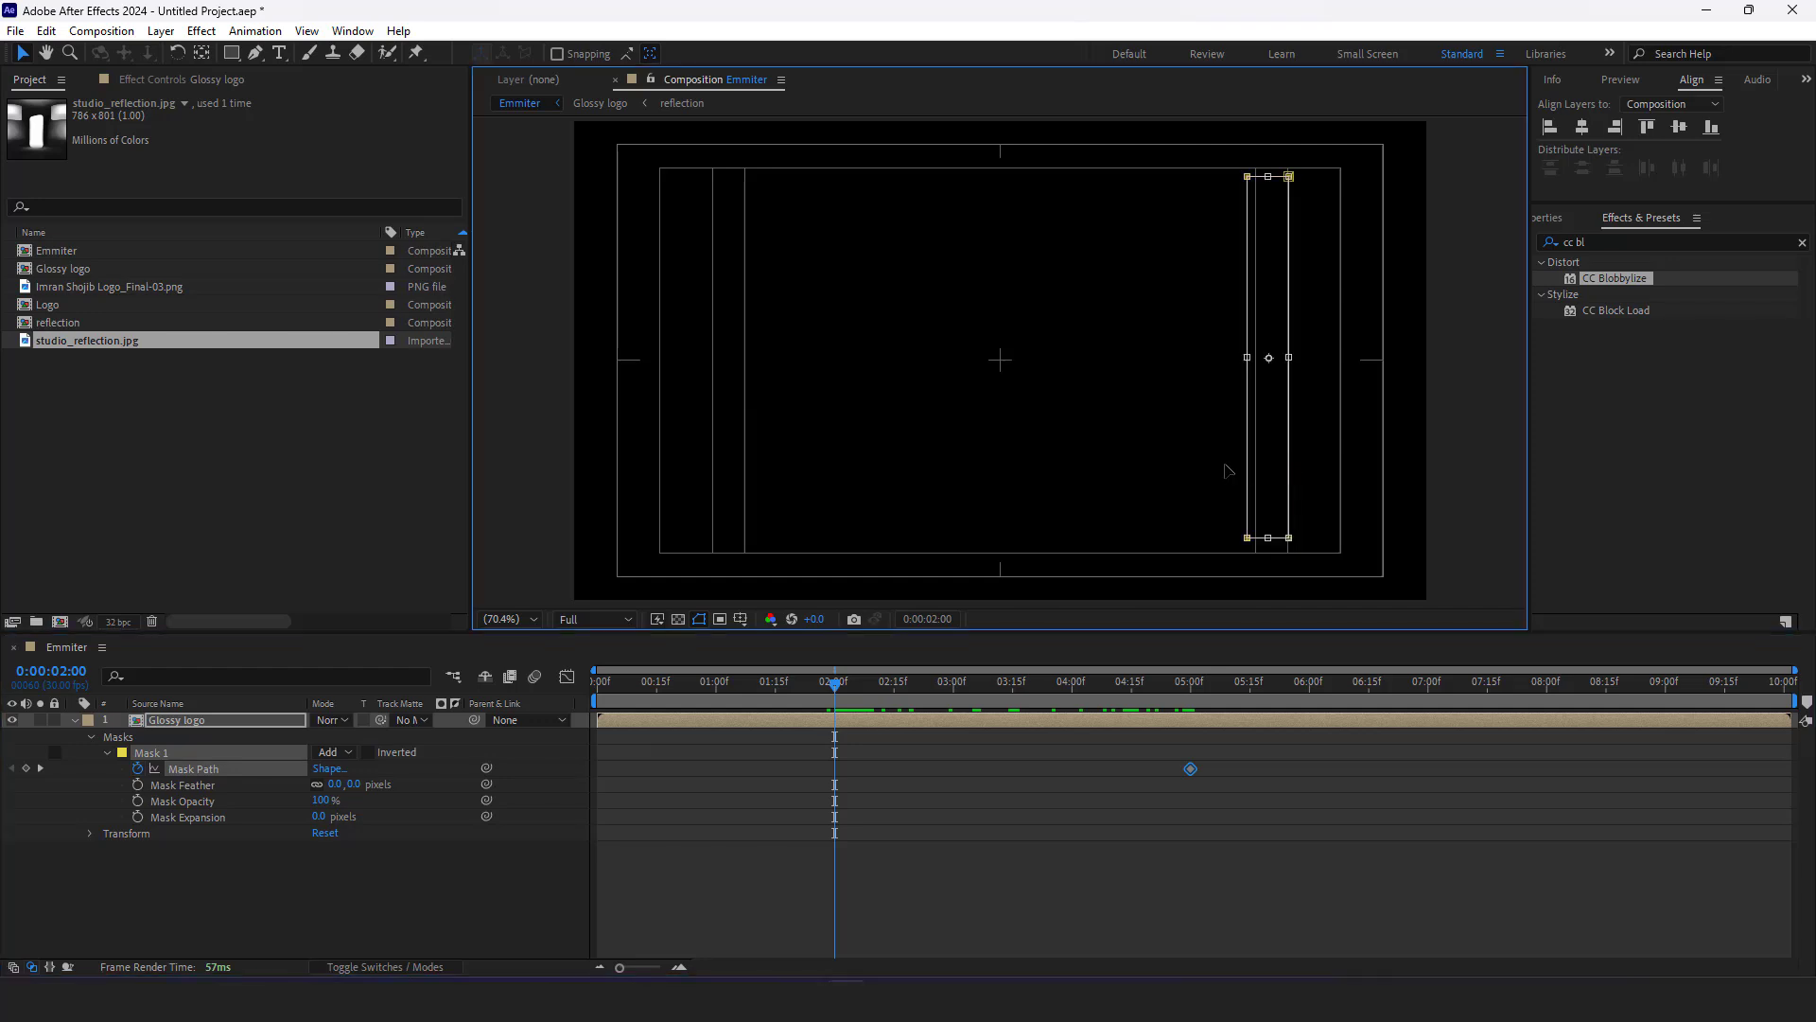
left_click_drag(1287, 468, 756, 465)
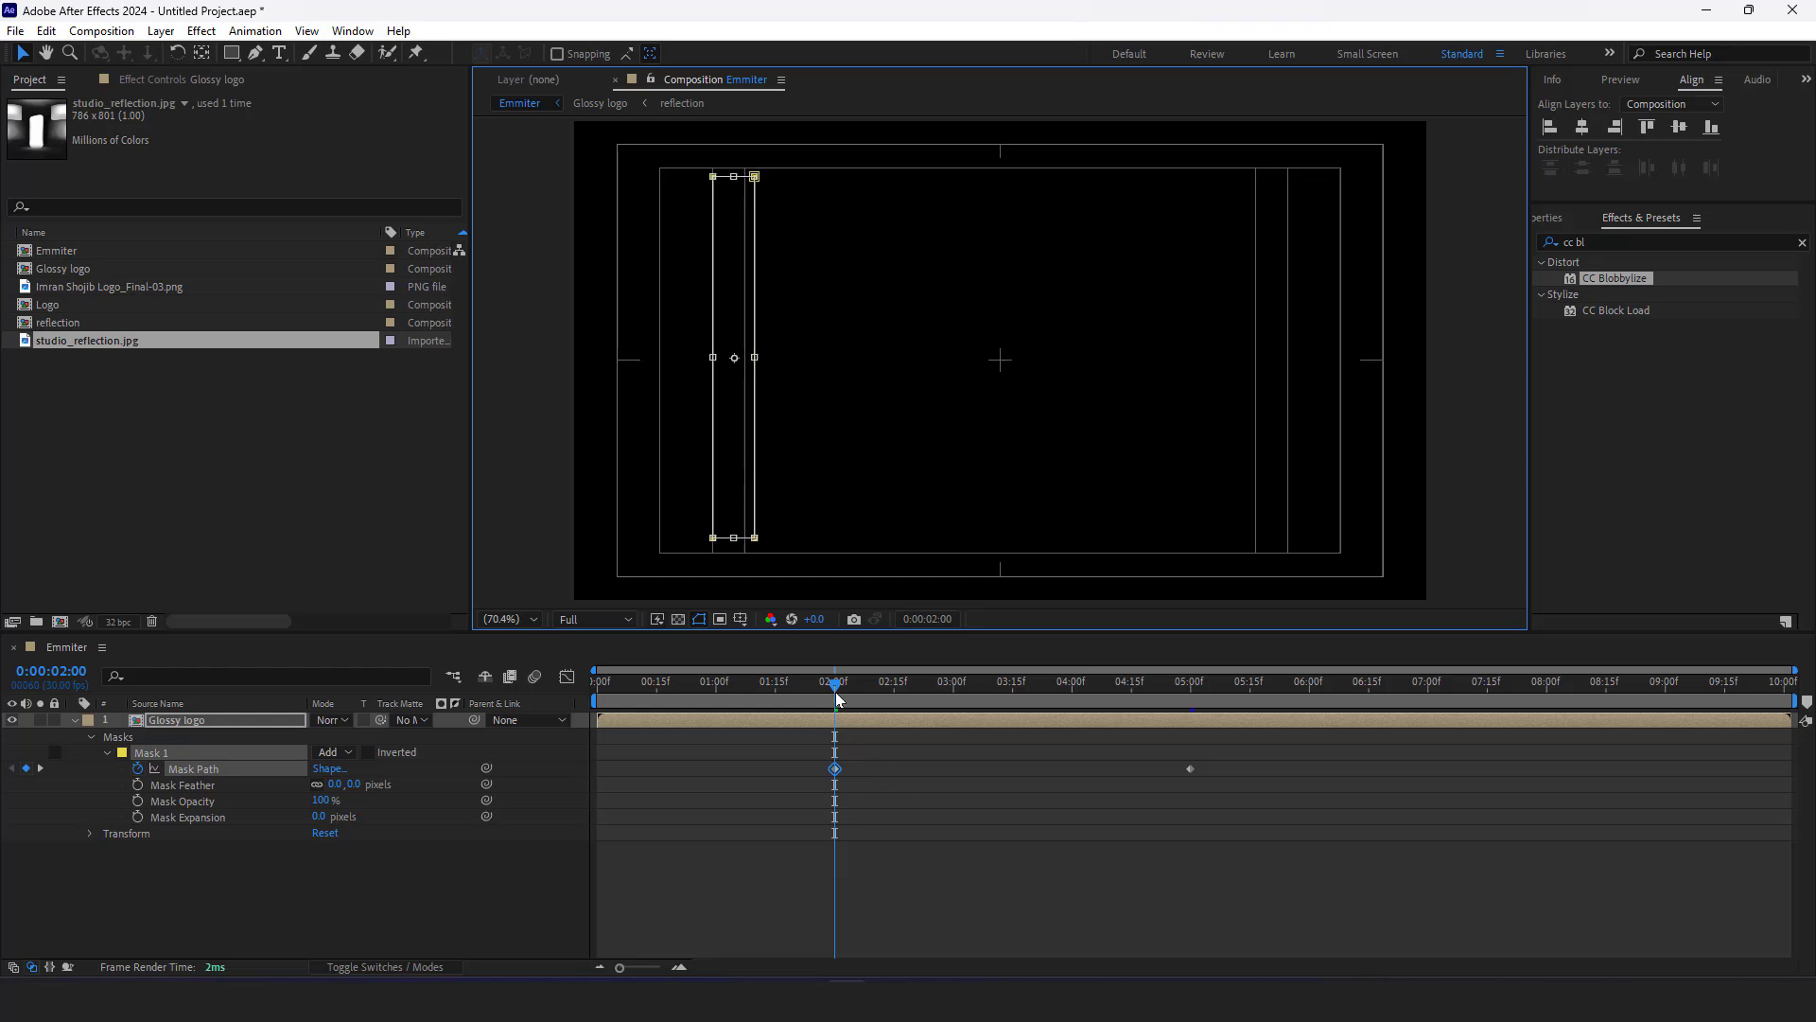
Preview the mask sweeping across the logo between the two Mask Path keyframes
left_click_drag(837, 699, 1070, 716)
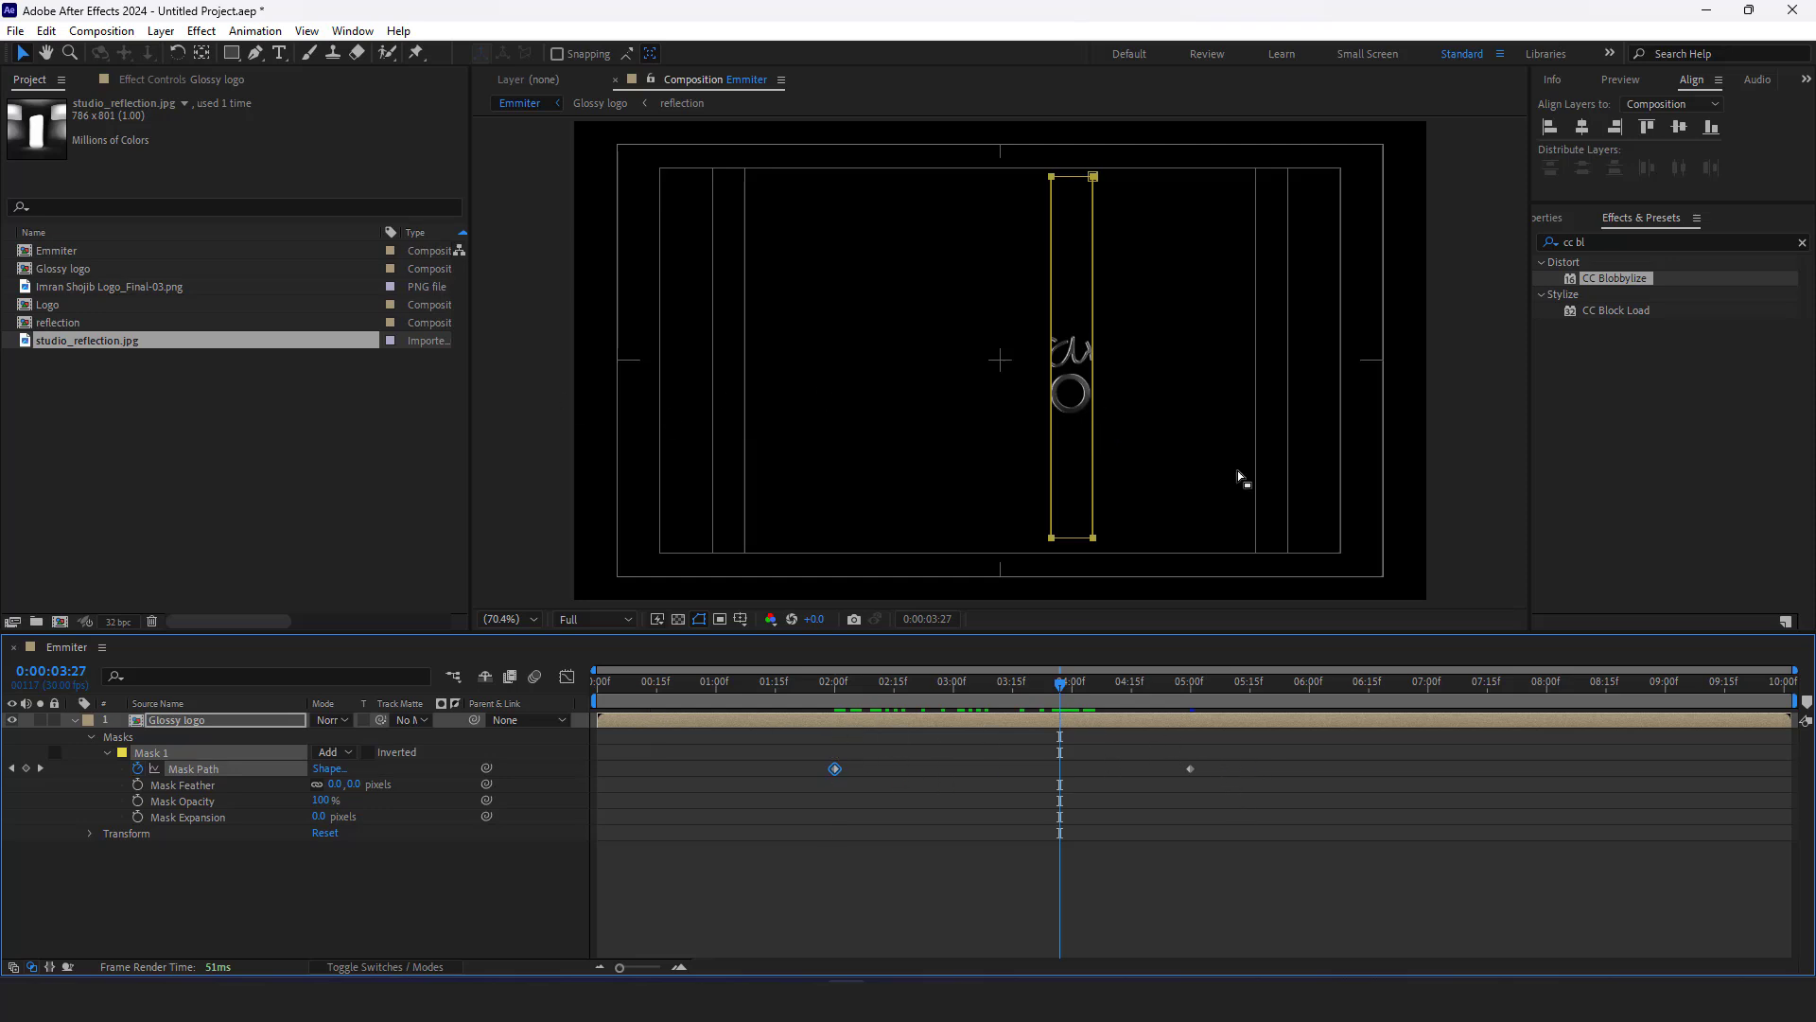
left_click_drag(1207, 751, 1258, 797)
left_click(907, 776)
key("Page_Up")
key("Page_Up")
key("Page_Up")
key("Page_Up")
key("Page_Up")
key("Page_Up")
key("Page_Up")
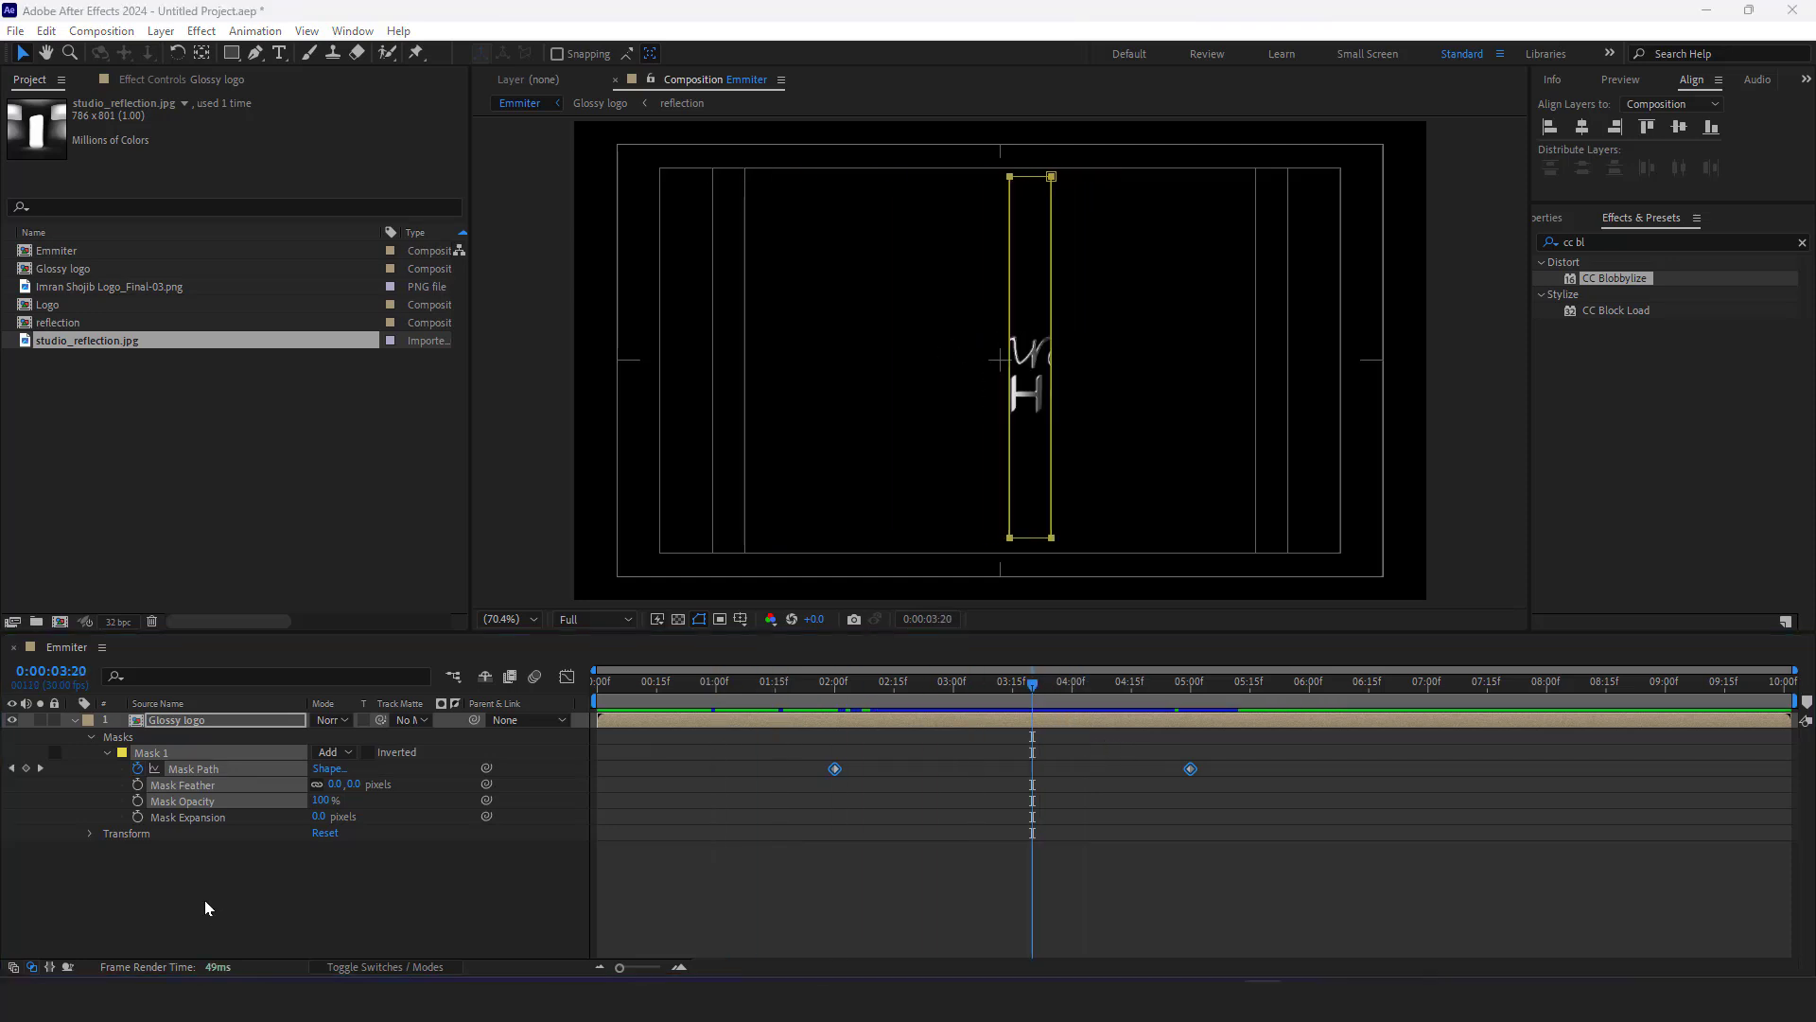
left_click(205, 899)
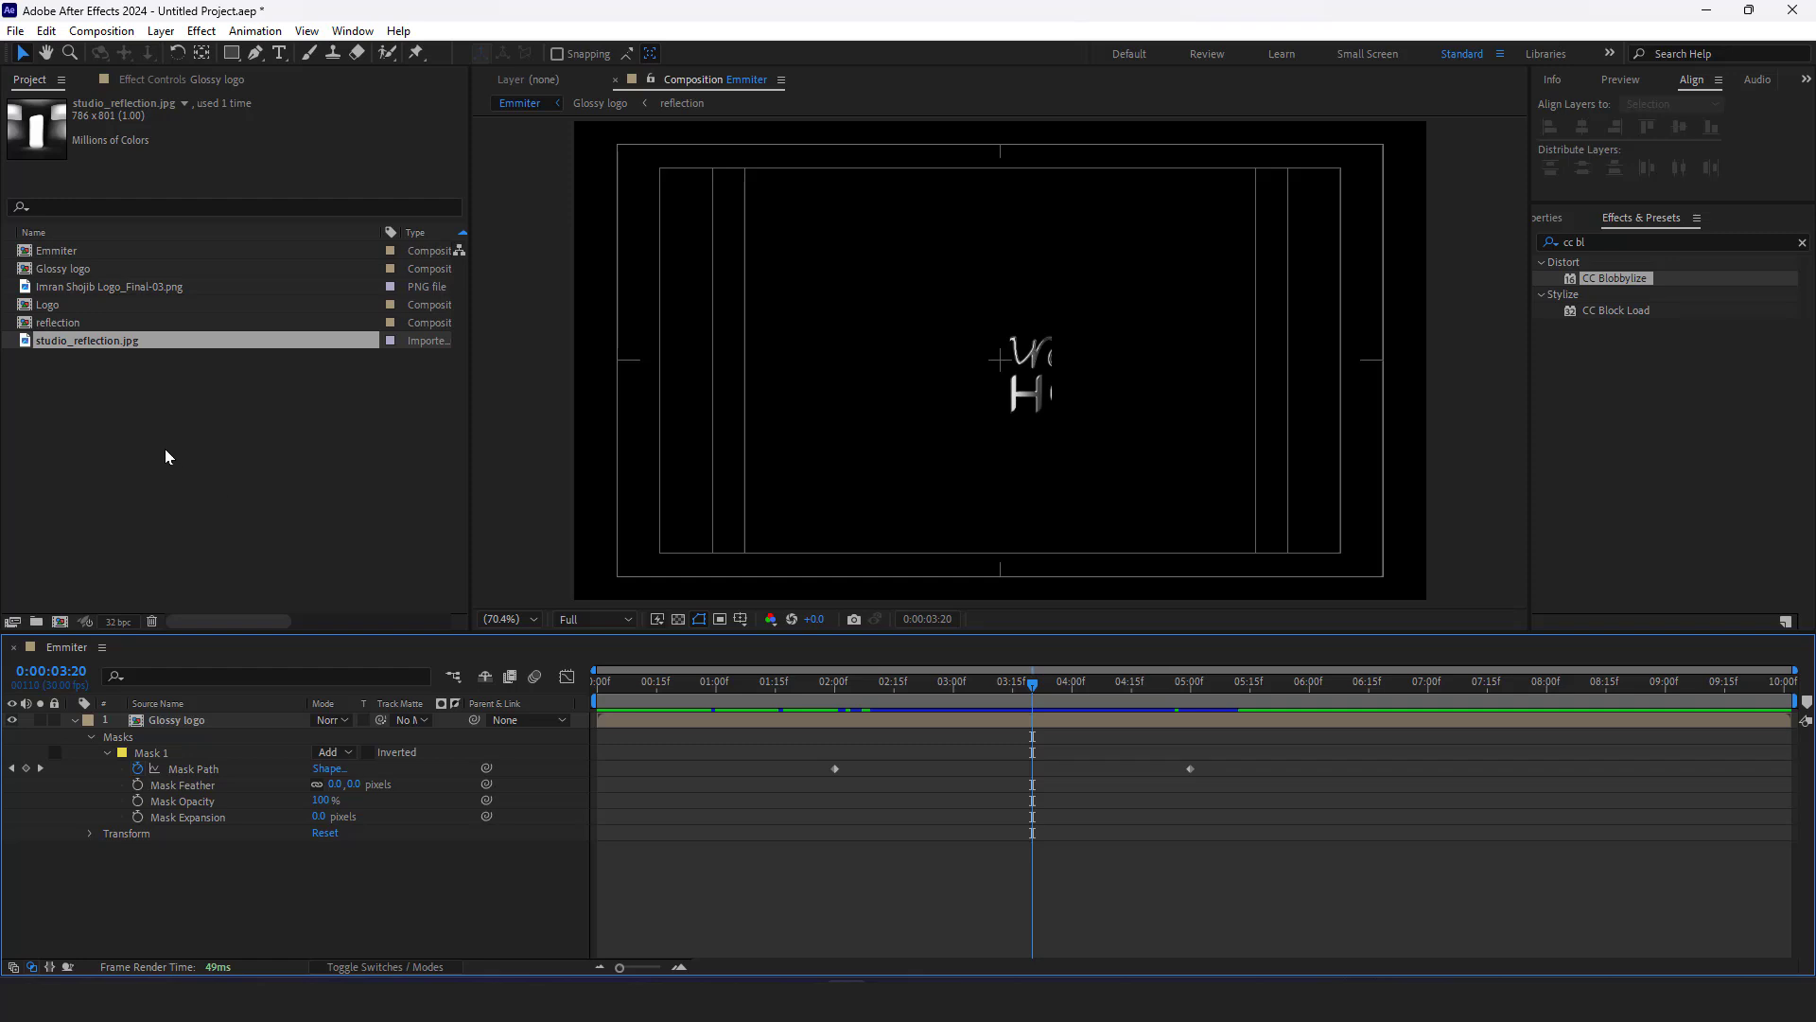
Create a new composition named "Main" with the 1280x720, 30 fps preset
left_click(60, 623)
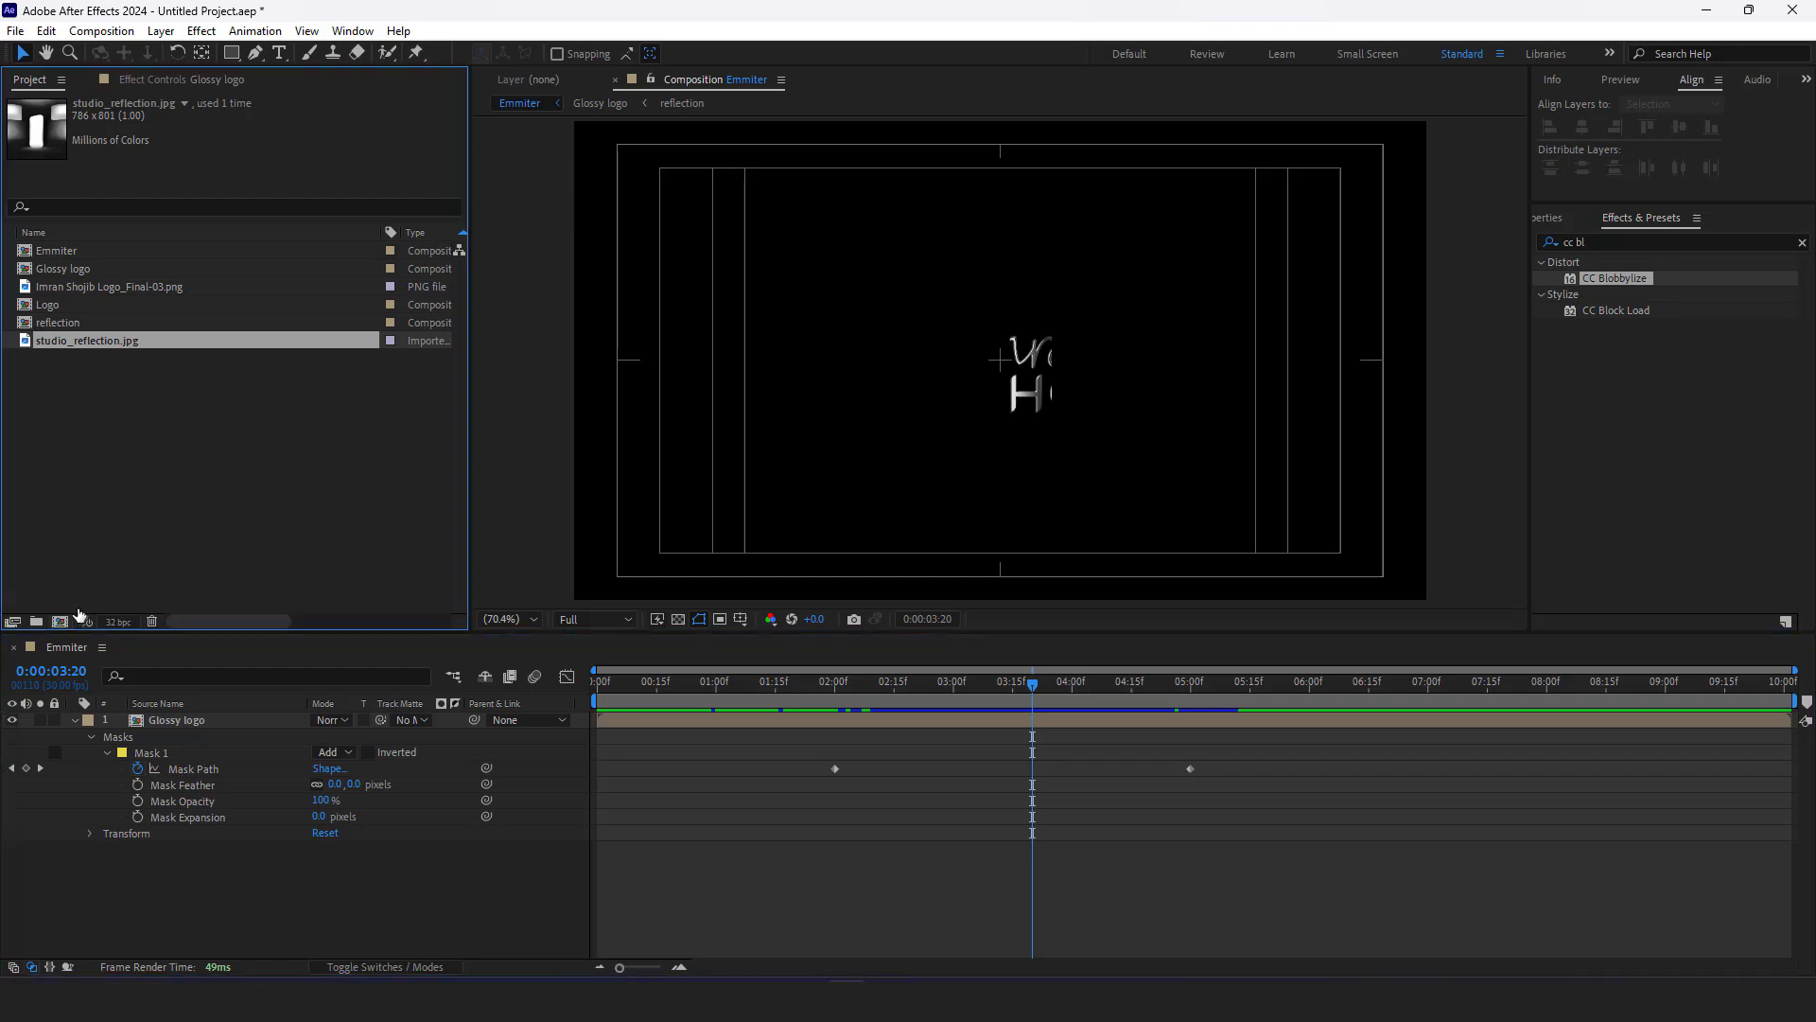
left_click(834, 371)
left_click_drag(832, 375, 509, 384)
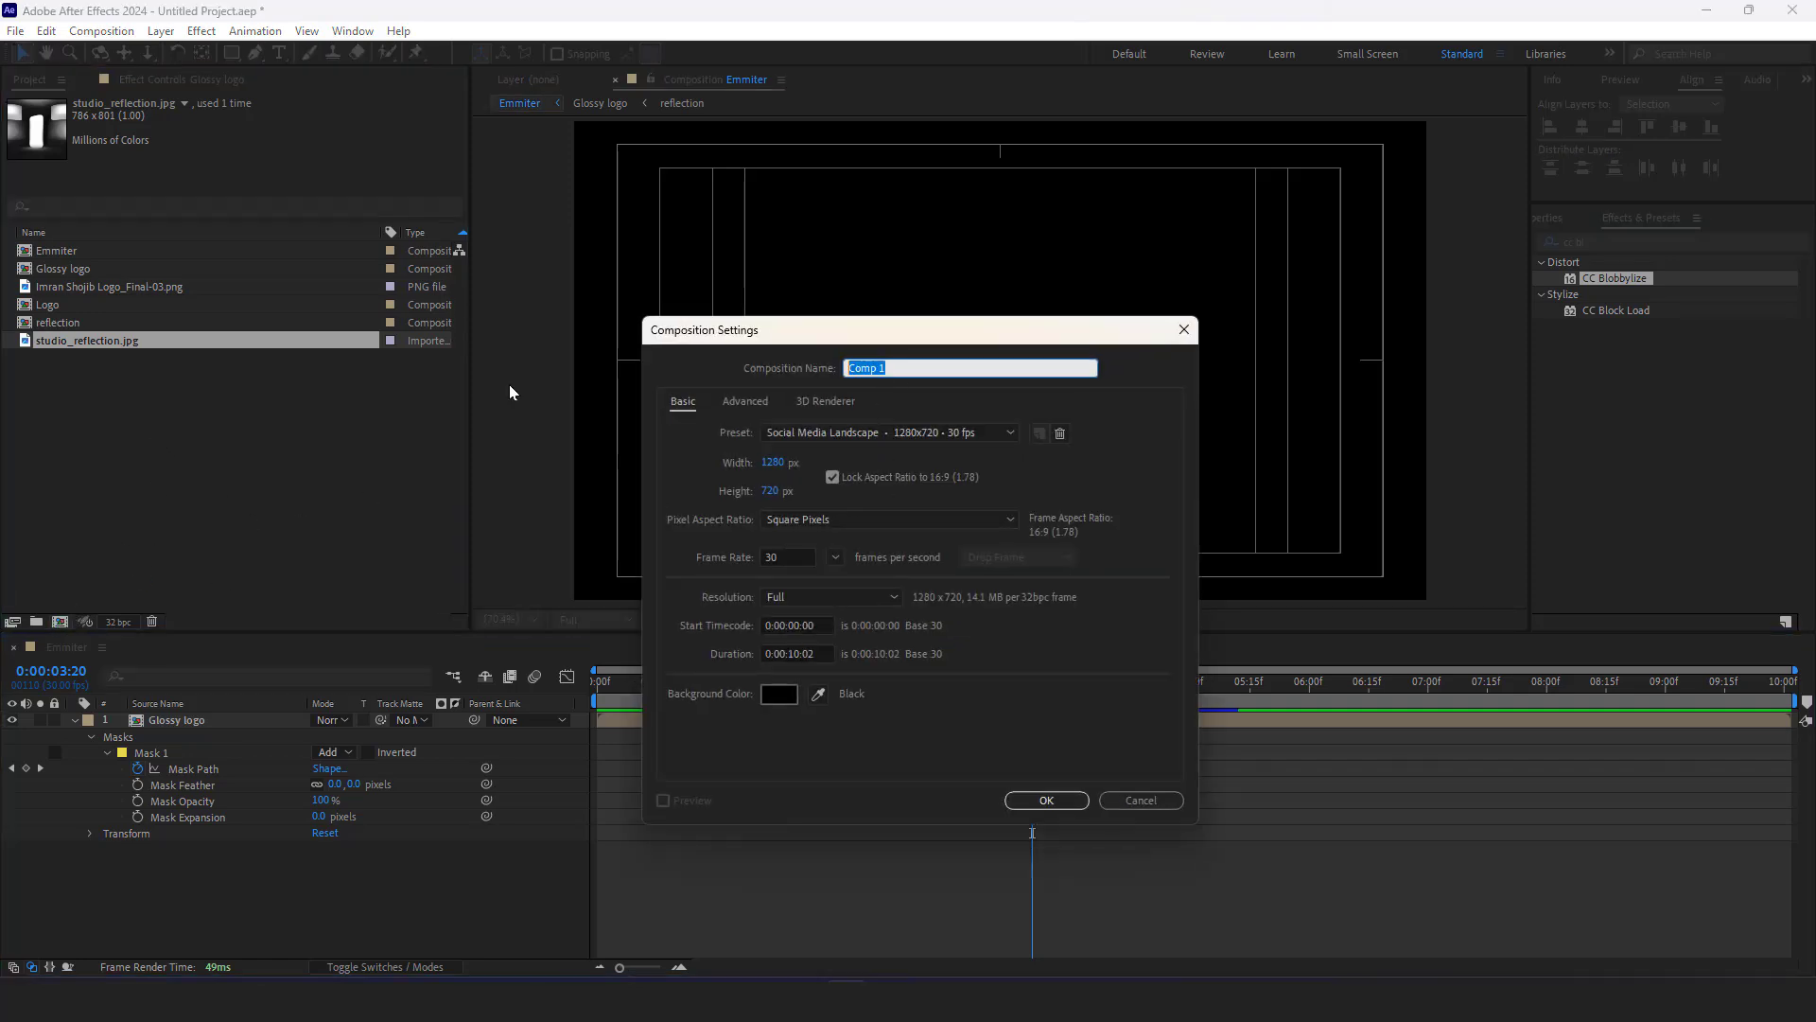
type("Main")
left_click(1047, 801)
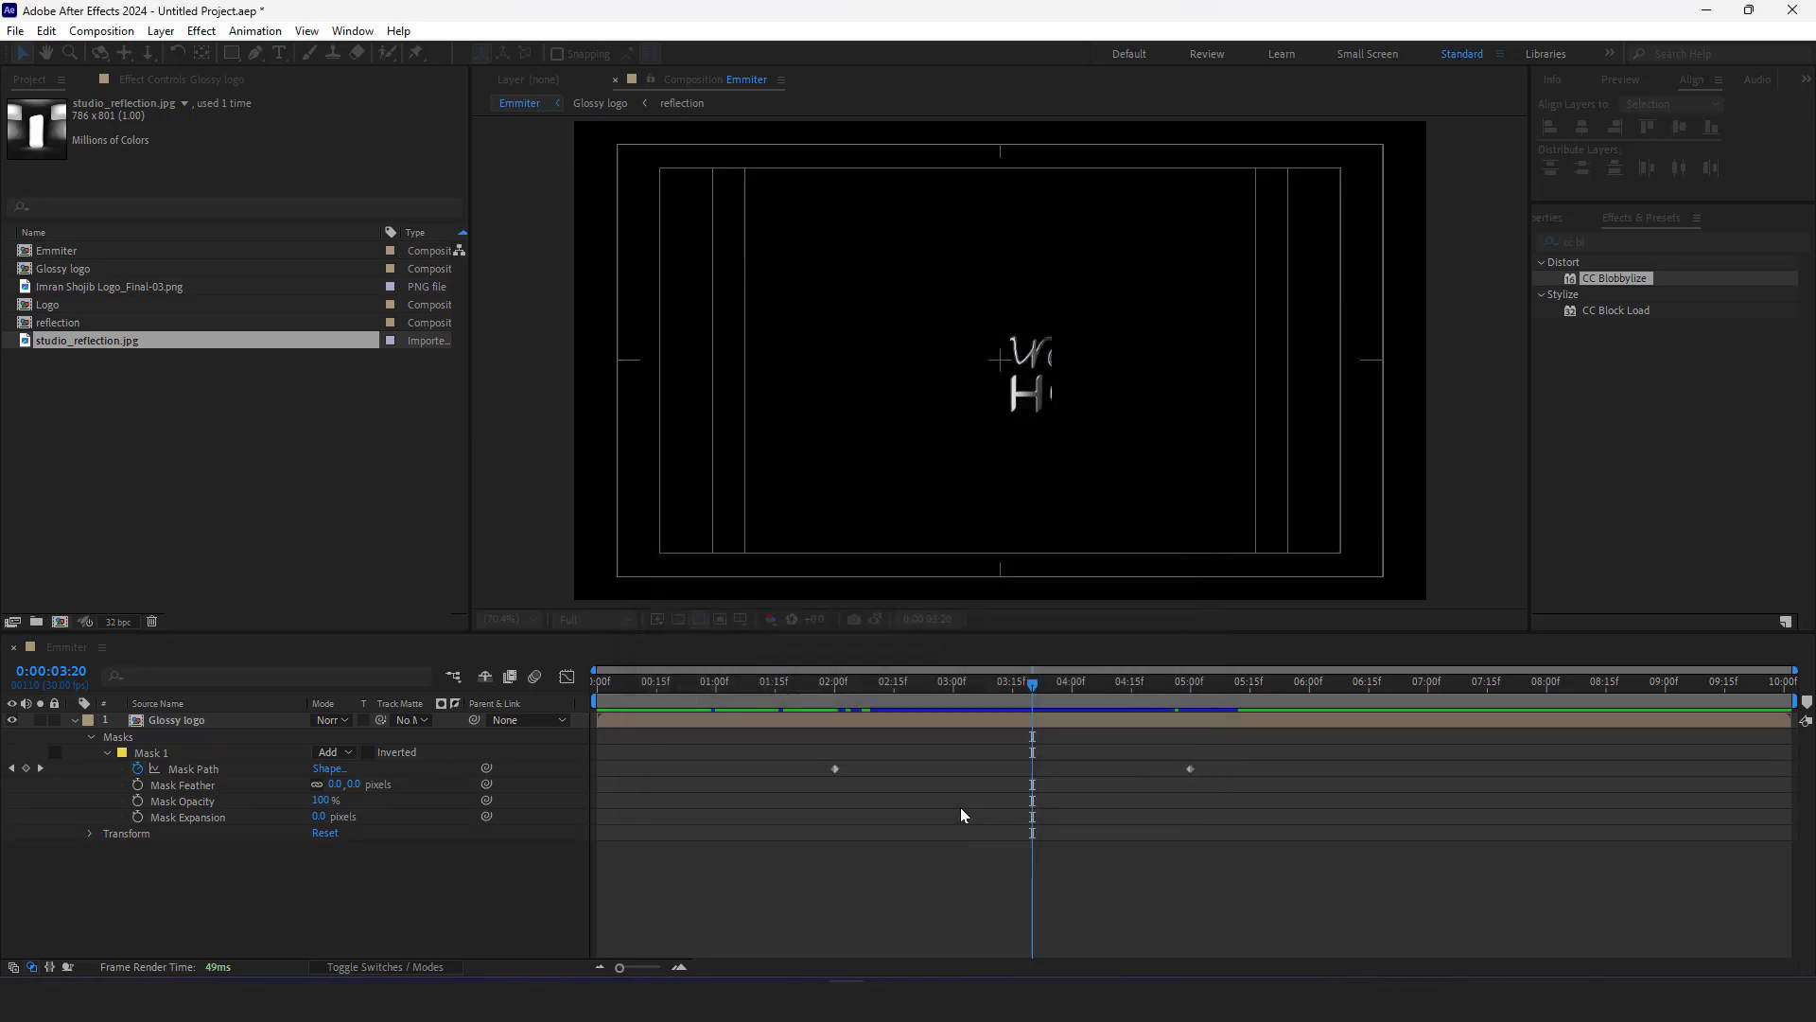
Add a black, composition-sized solid named "Particle" to the Main composition
right_click(274, 813)
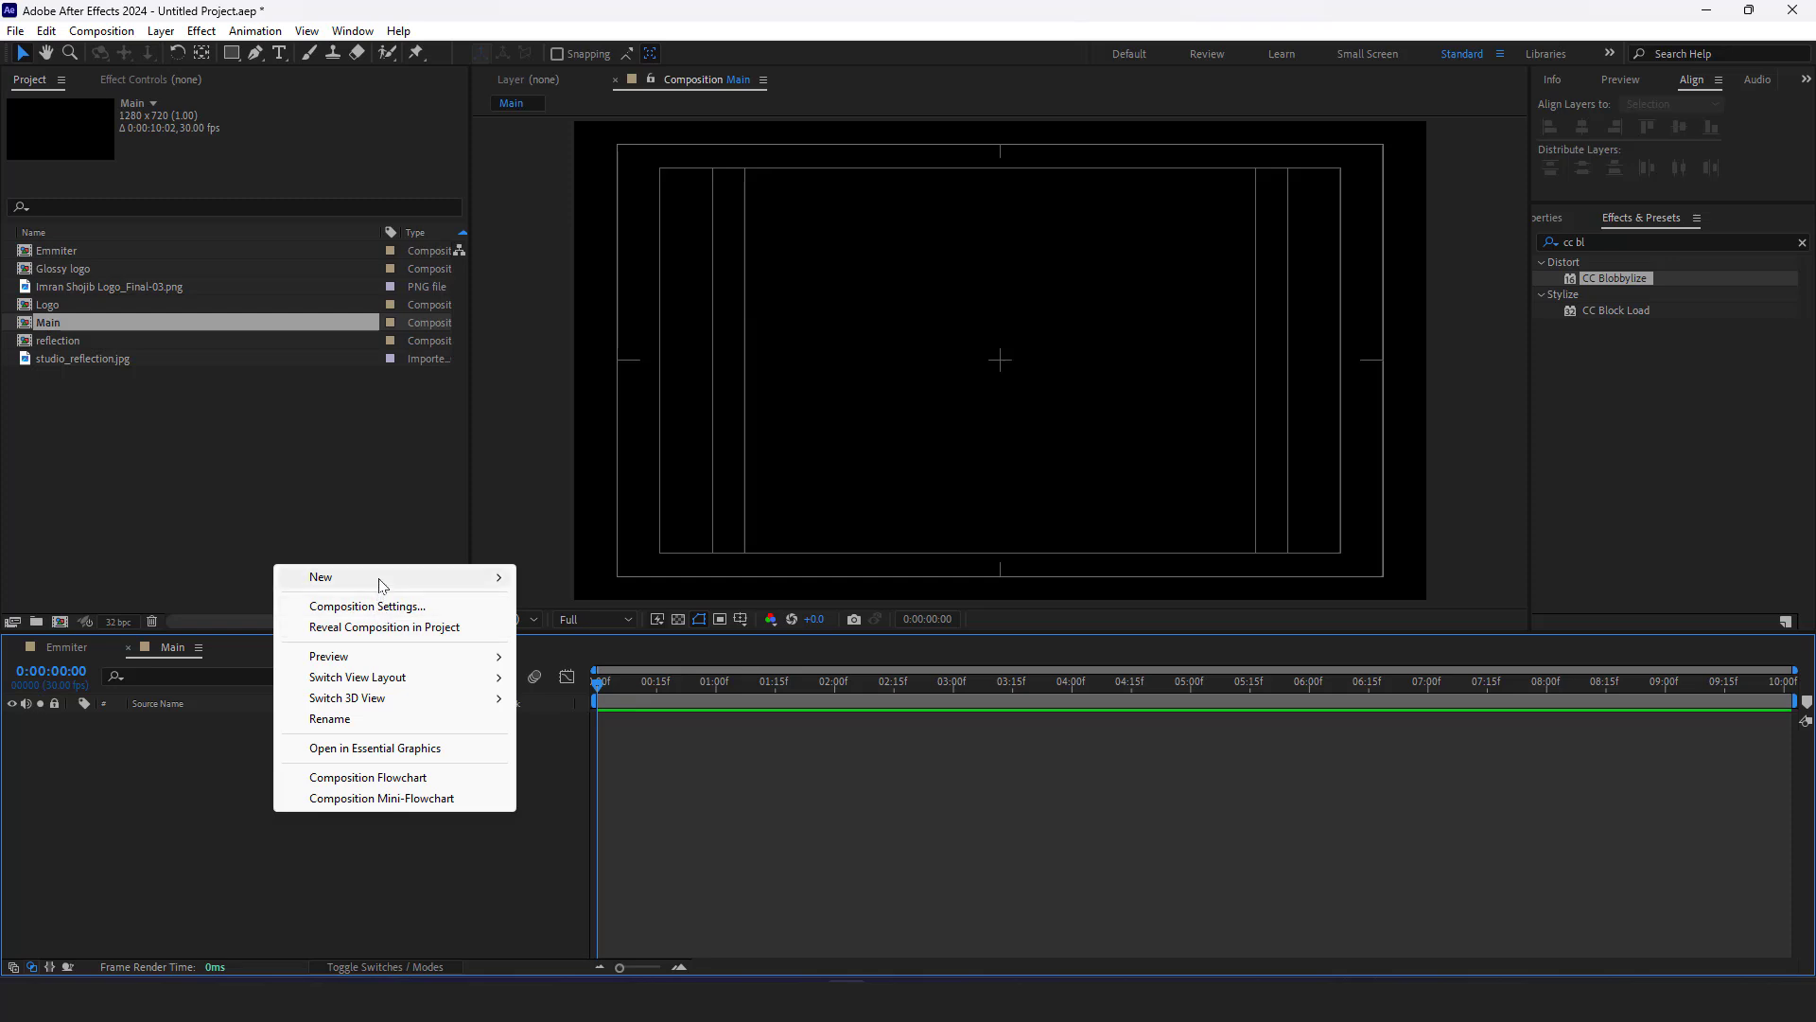
mouse_move(384, 578)
left_click(563, 626)
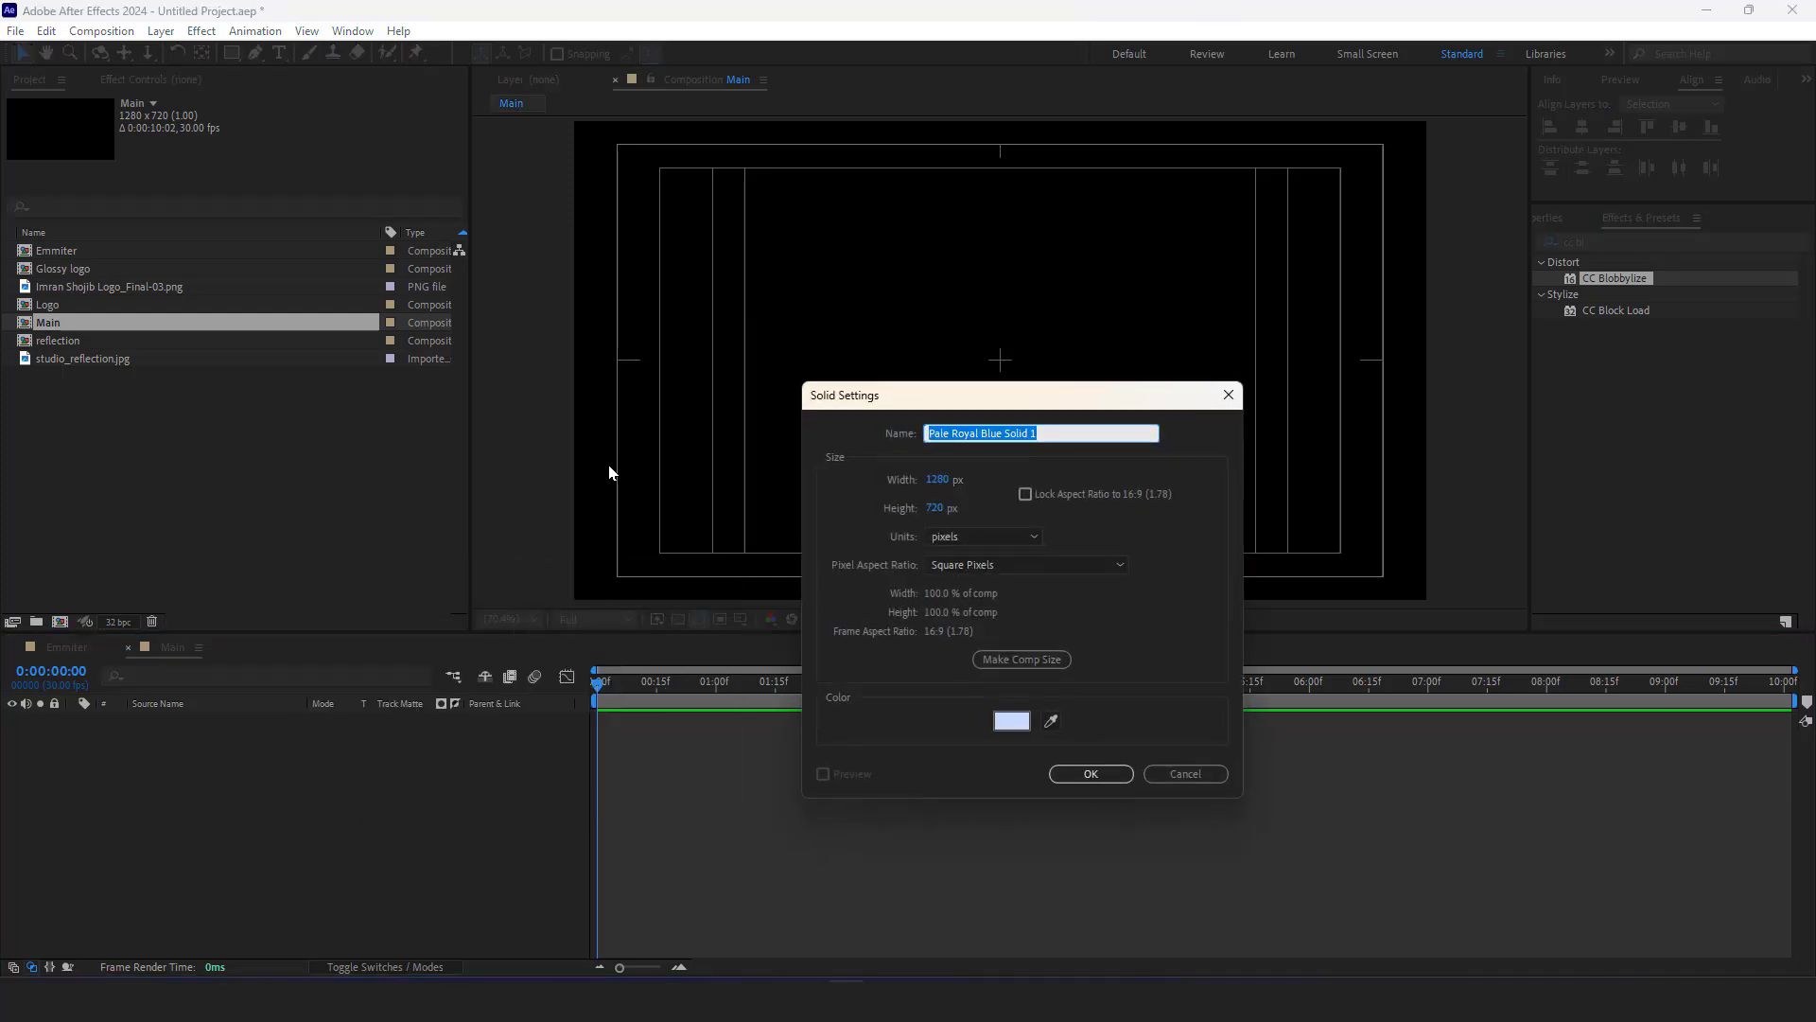
type("Particle")
left_click(1011, 720)
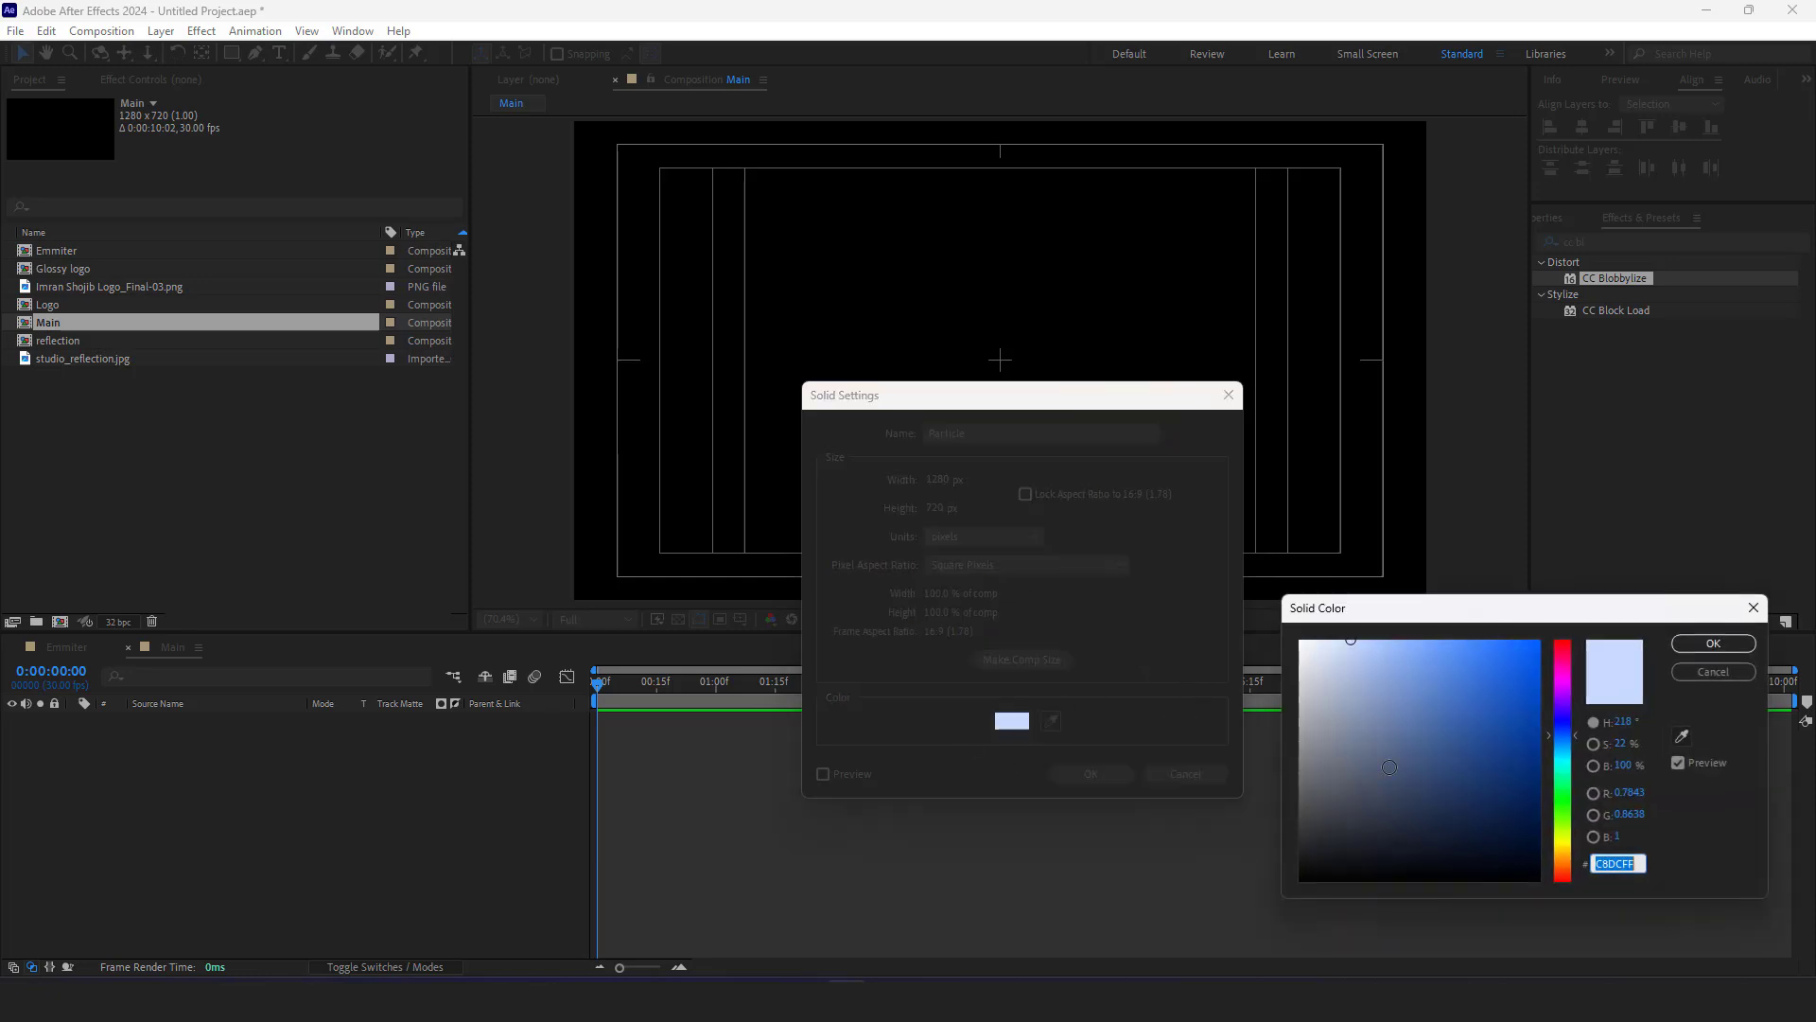
left_click(1713, 645)
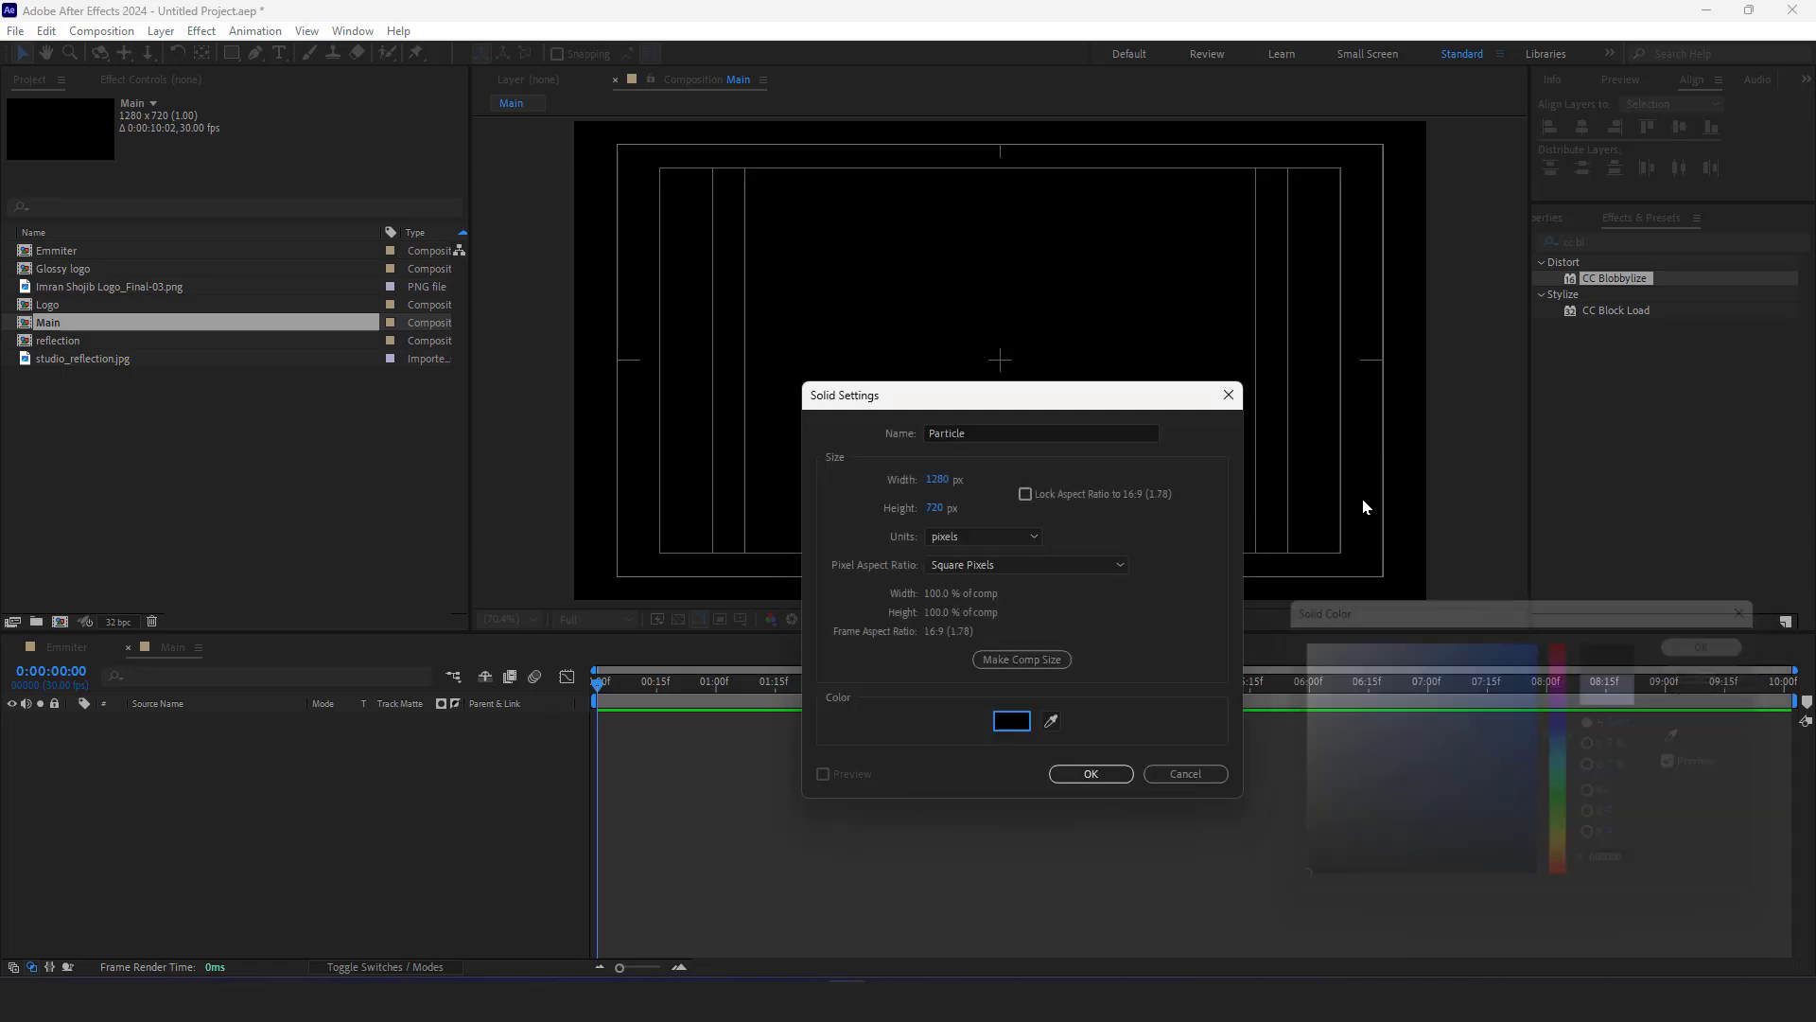
left_click(1098, 773)
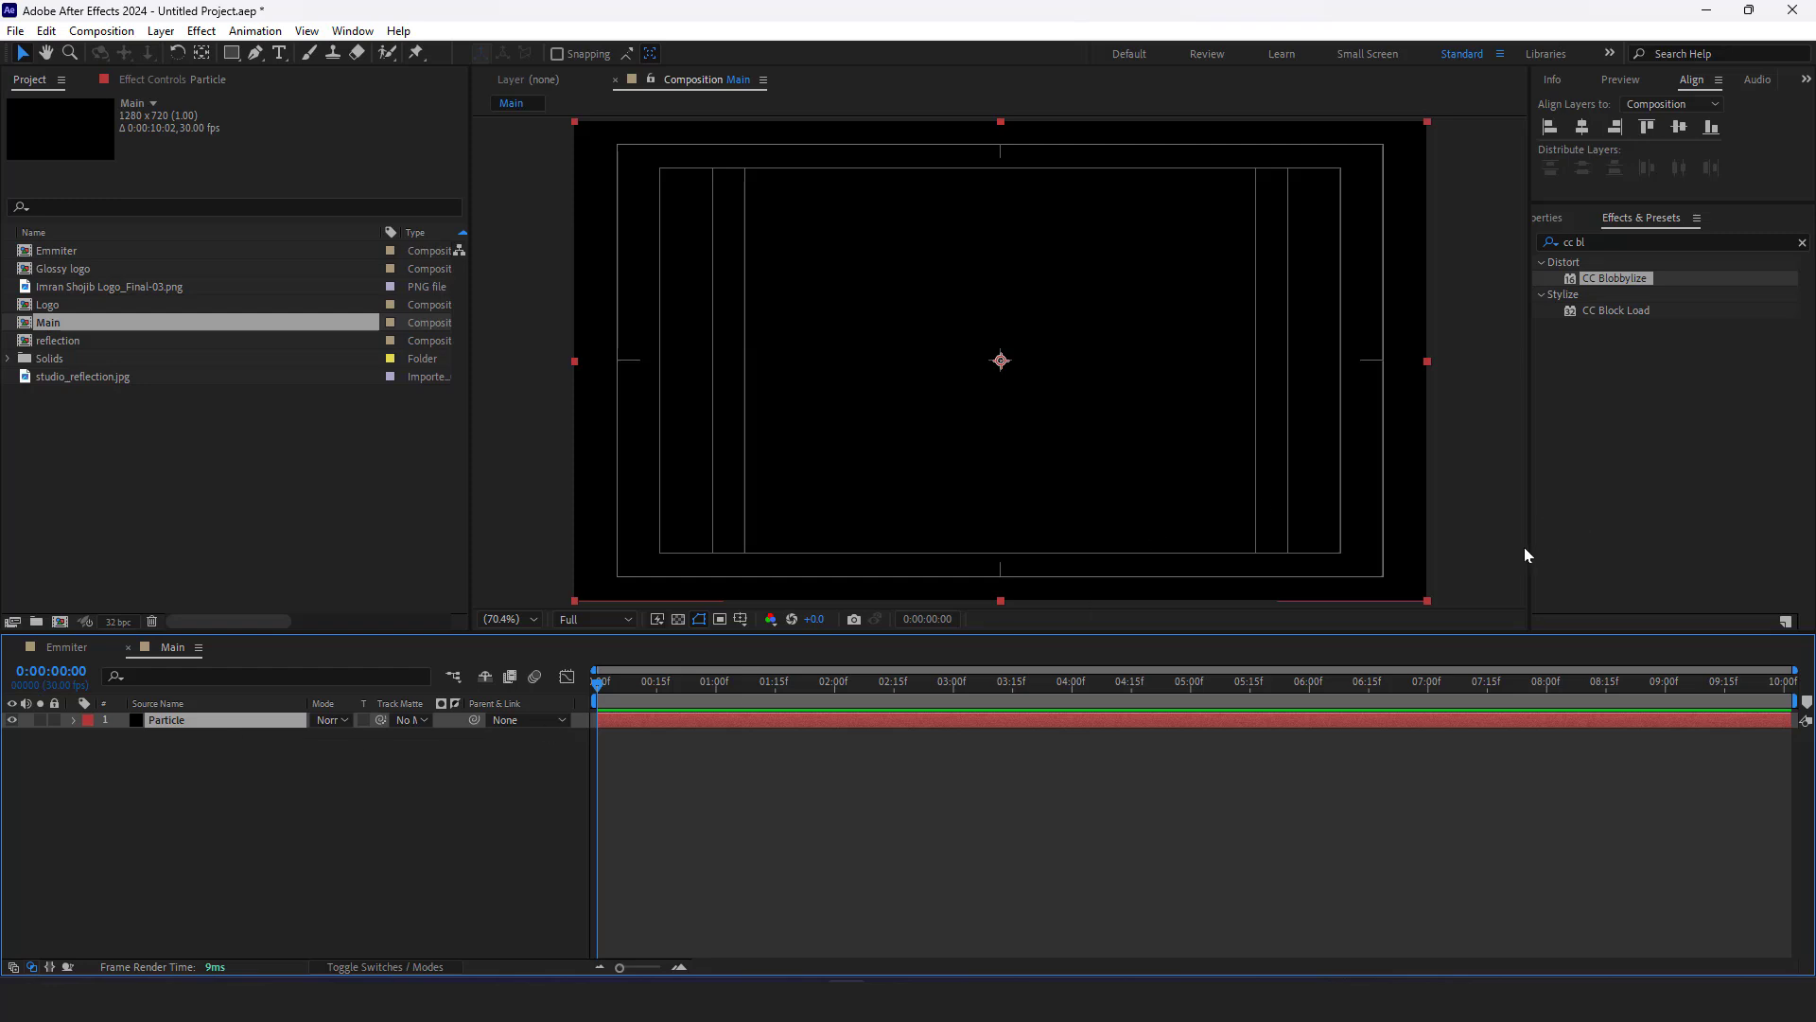
Apply the Trapcode Particular effect to the Particle solid and preview the particles up to 0:00:01:23
left_click(1589, 243)
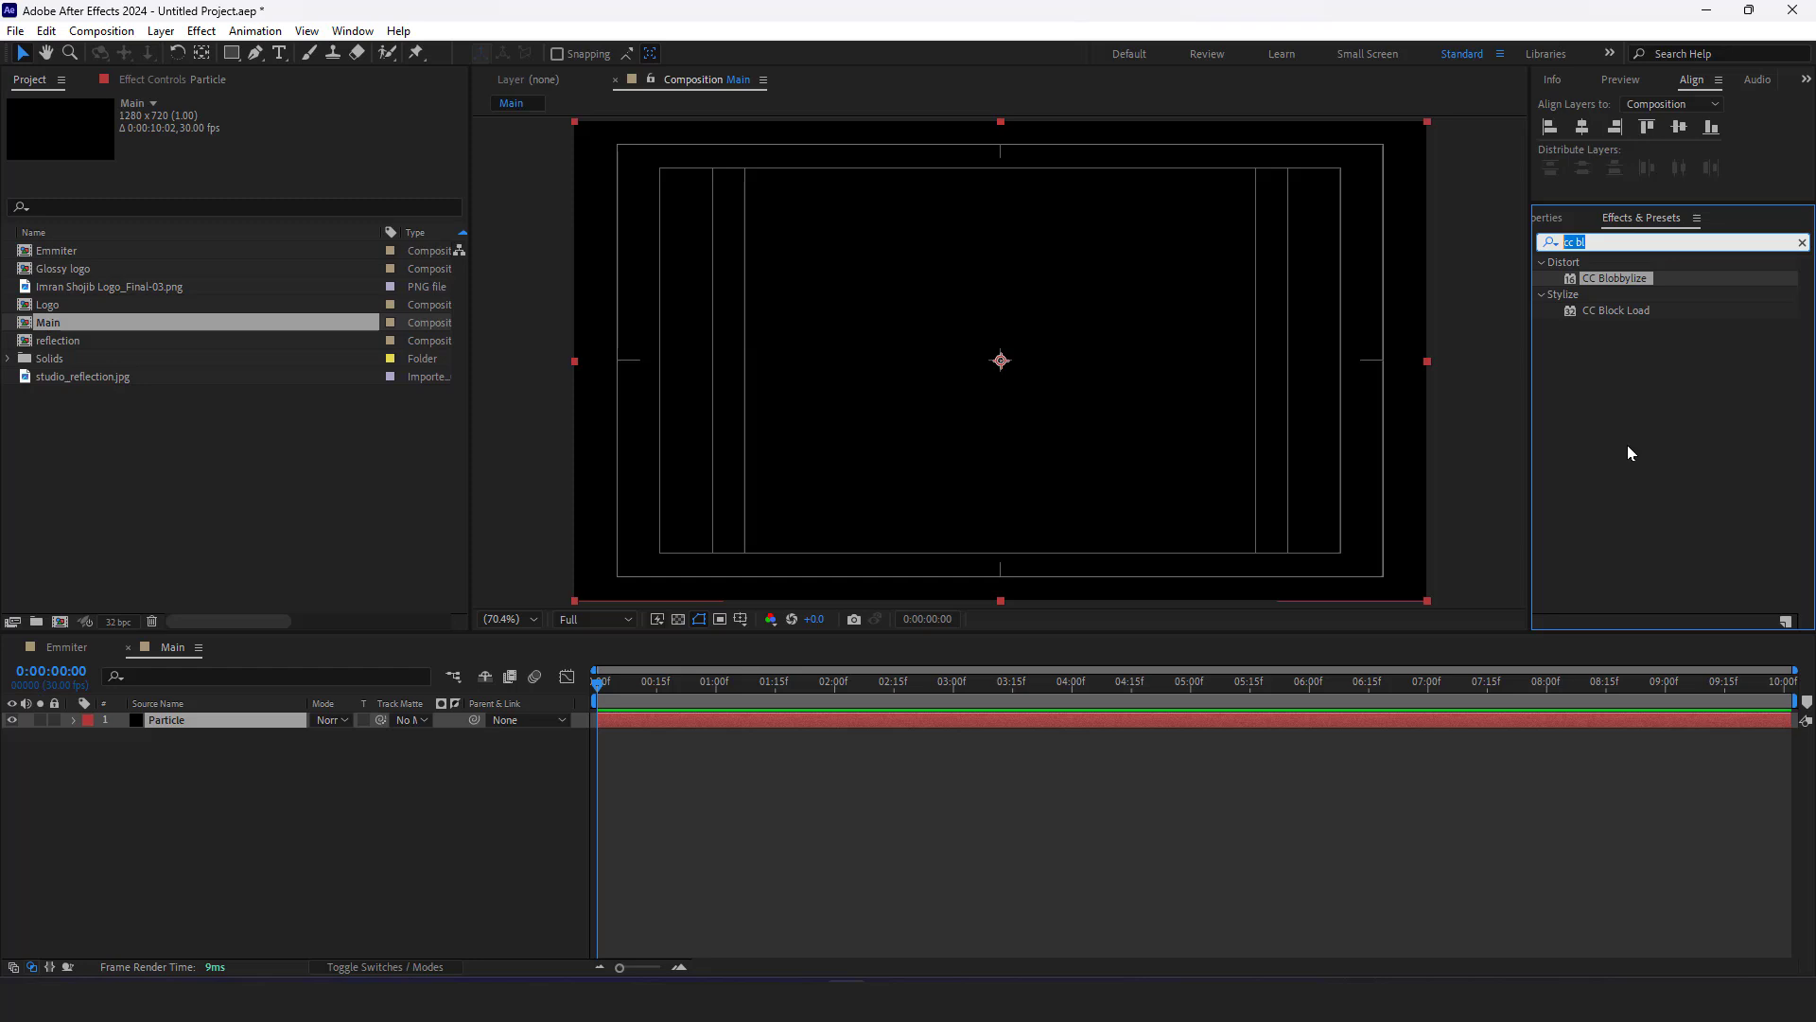
type("parti")
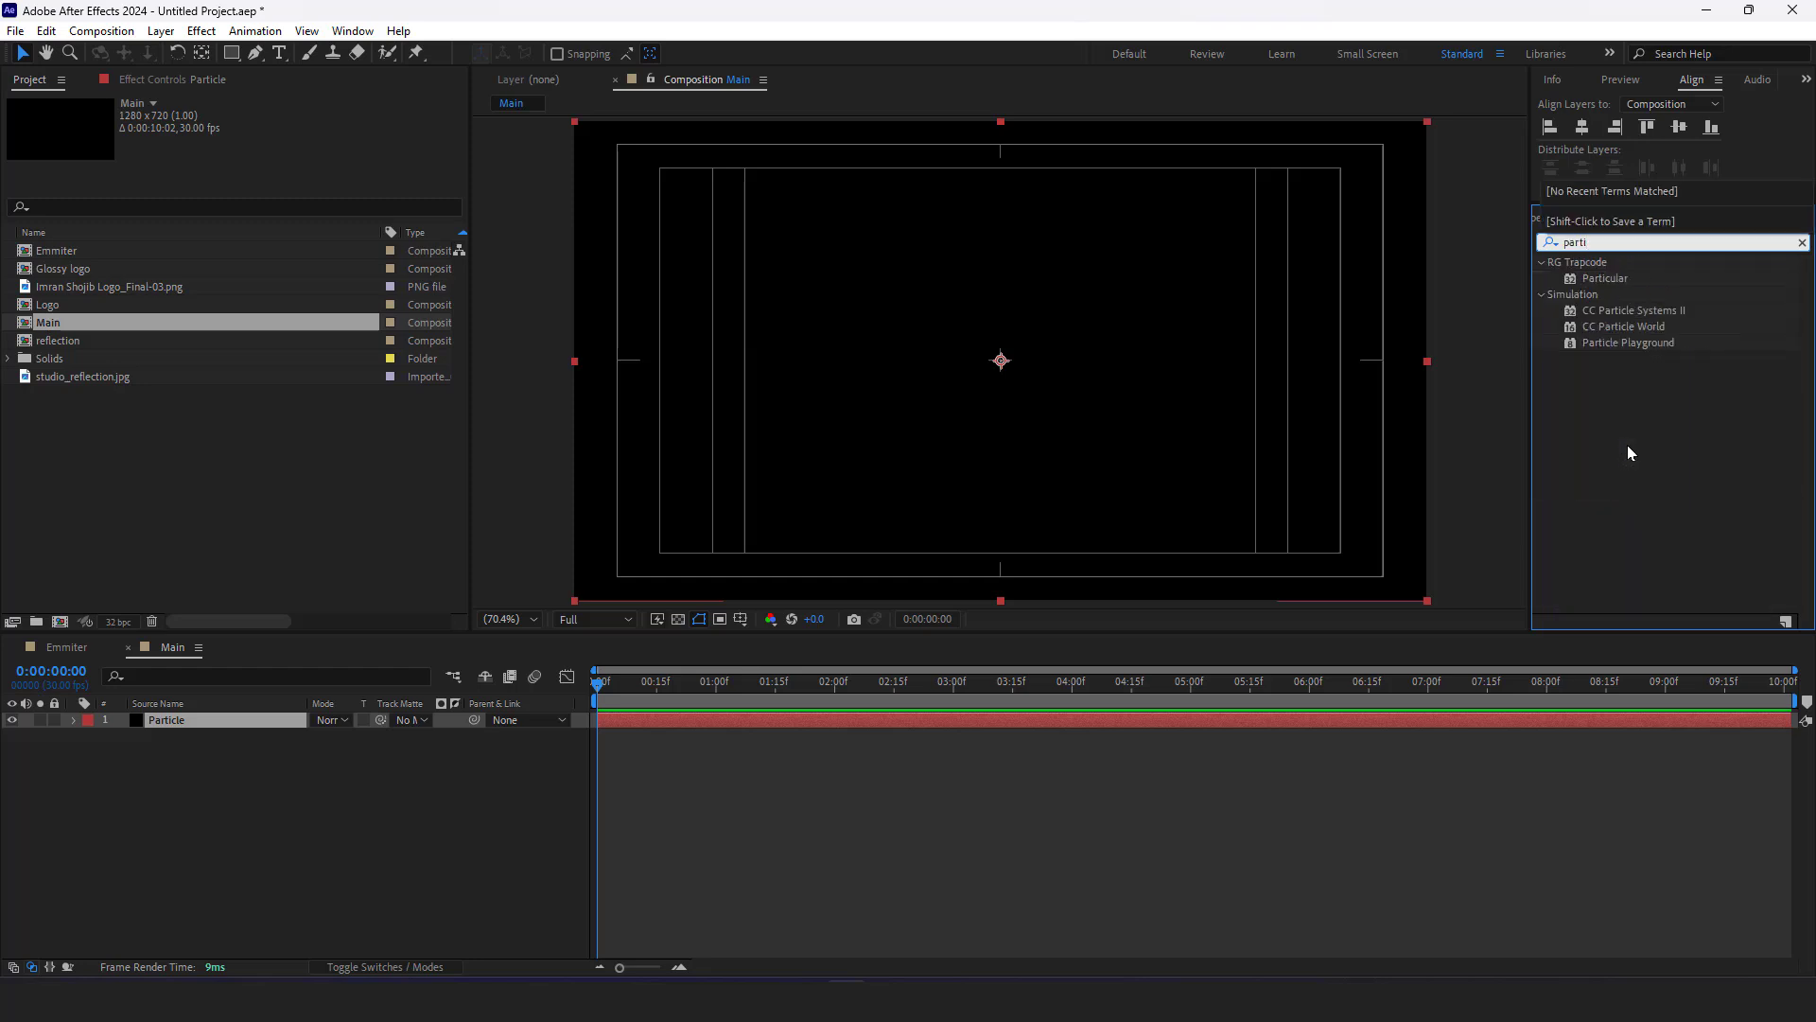
left_click(1612, 281)
left_click_drag(1608, 278, 239, 735)
left_click_drag(598, 683, 803, 720)
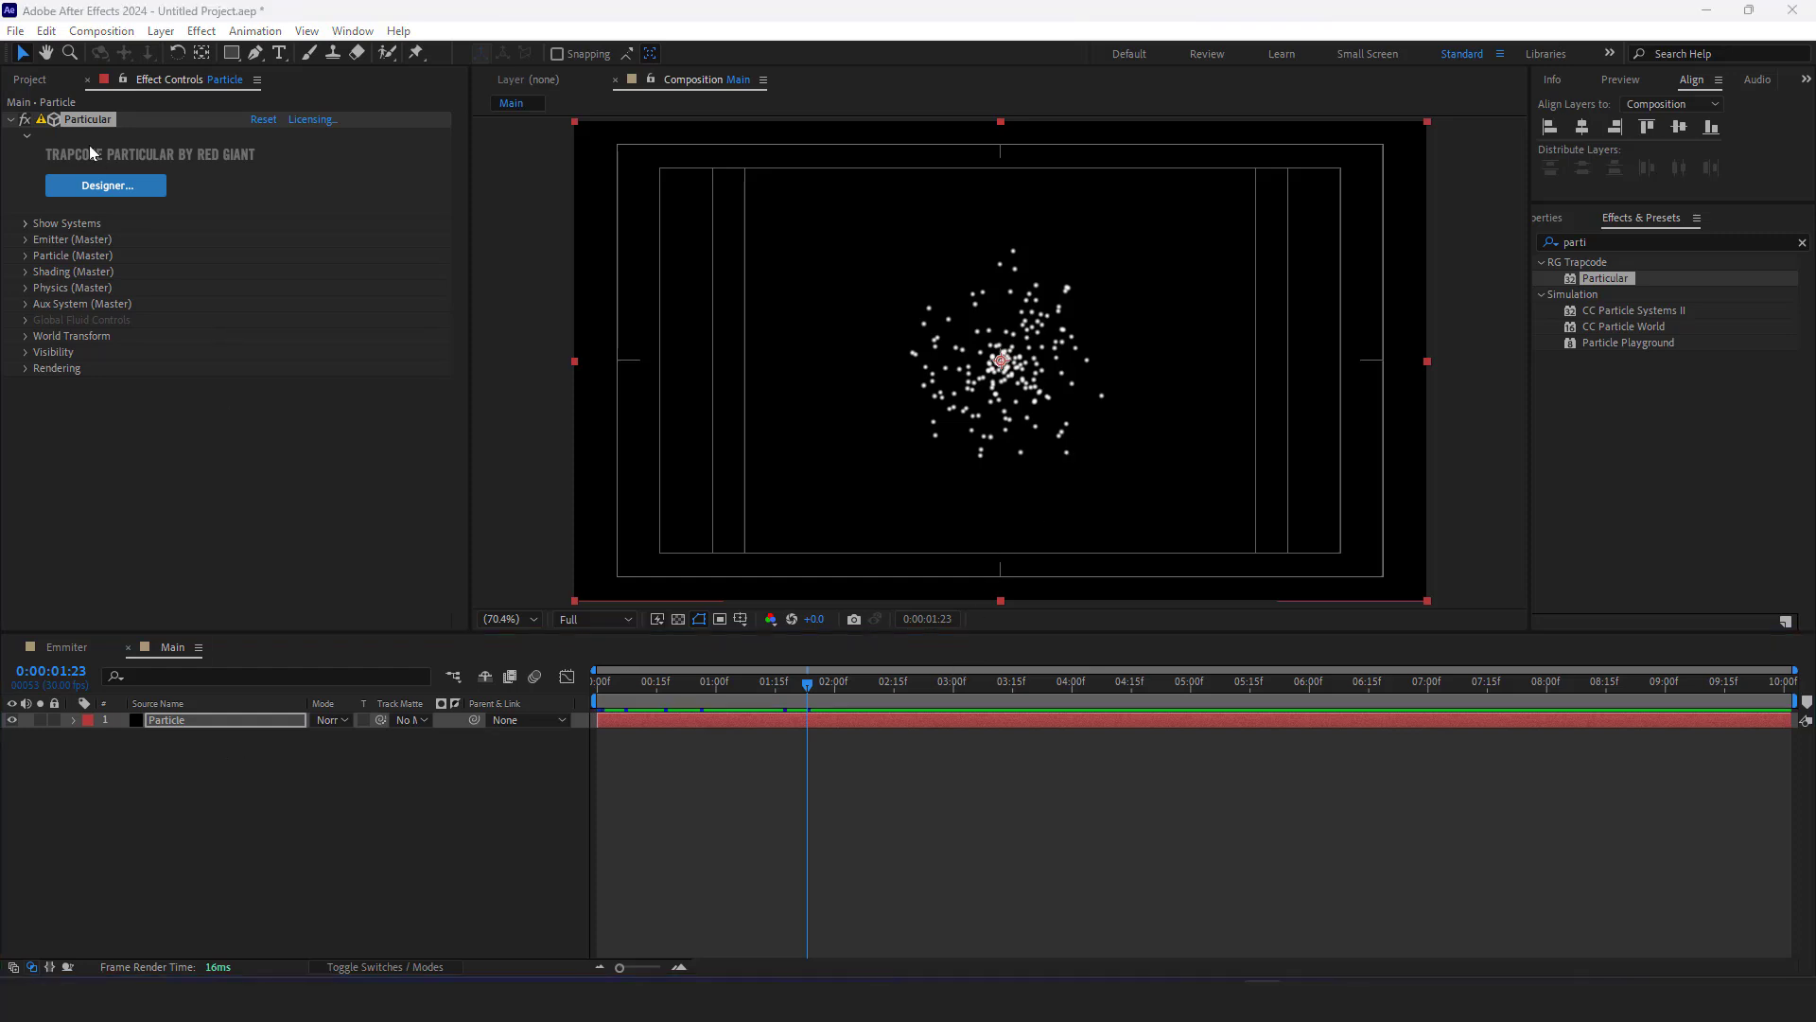
Add the Emmiter composition beneath the Particle layer in Main and make it a 3D layer
left_click(42, 83)
left_click(191, 434)
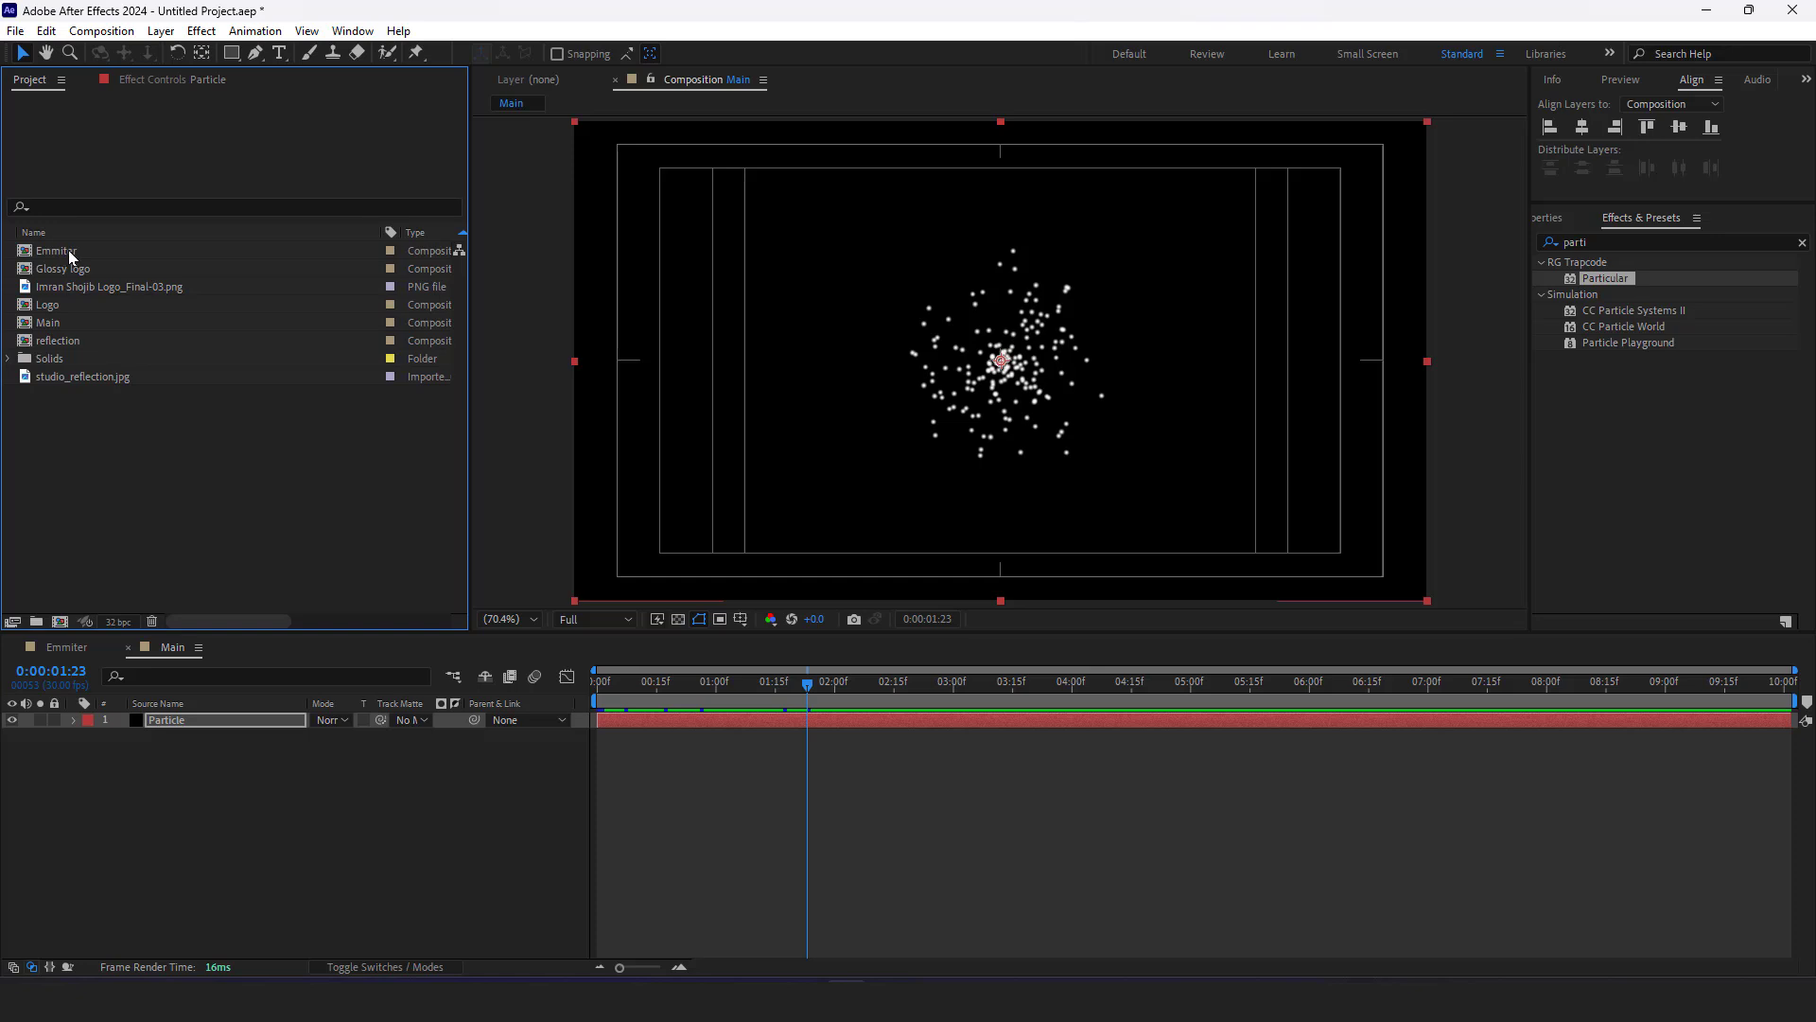
left_click(67, 251)
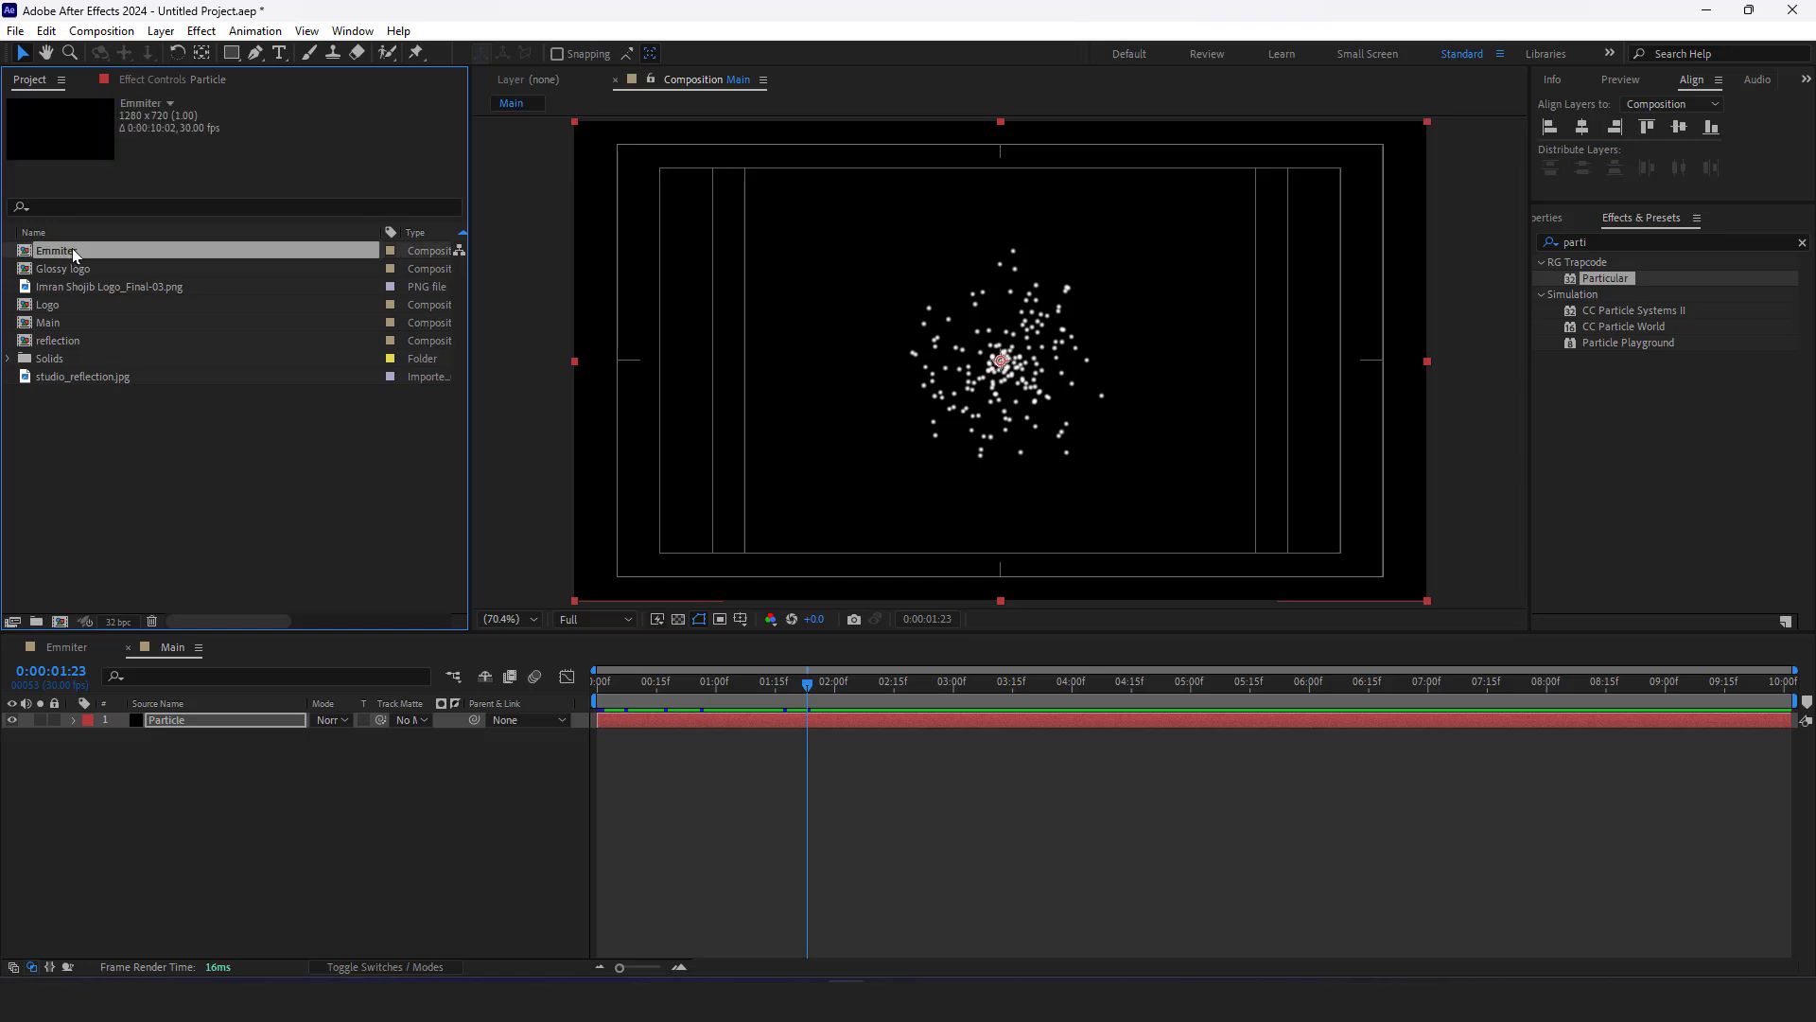
left_click_drag(72, 248, 211, 783)
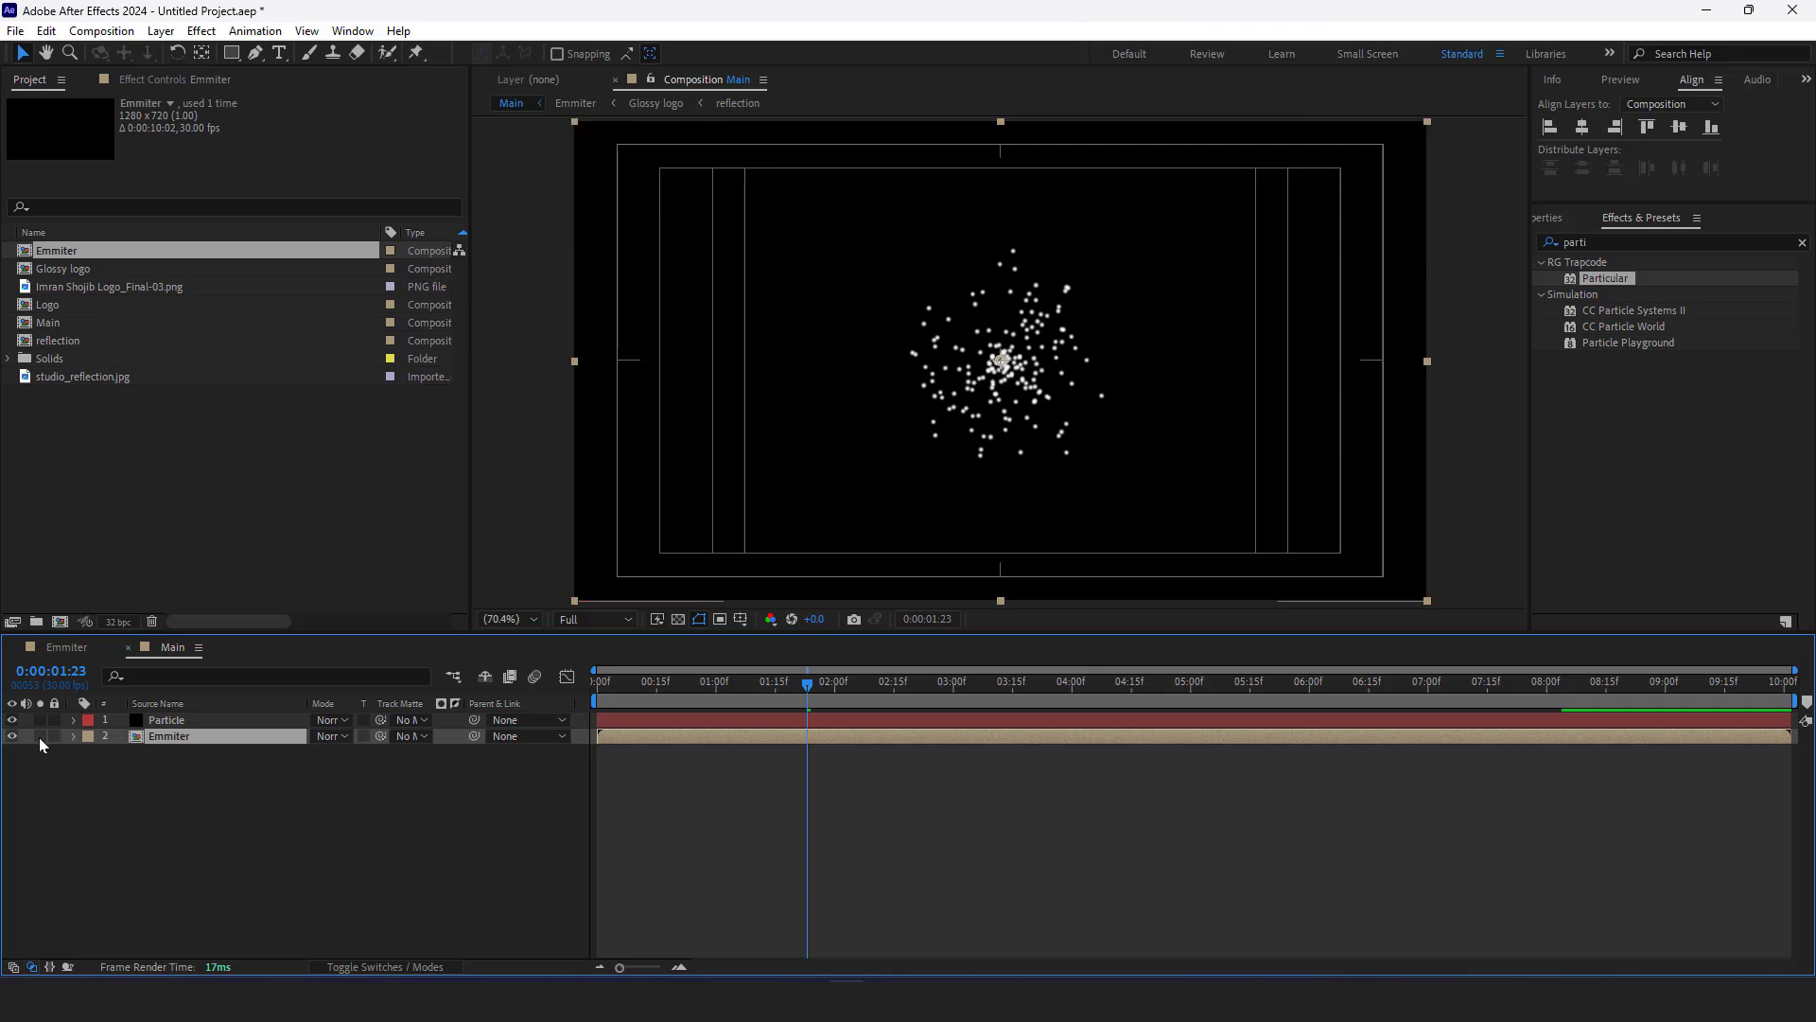
left_click(382, 967)
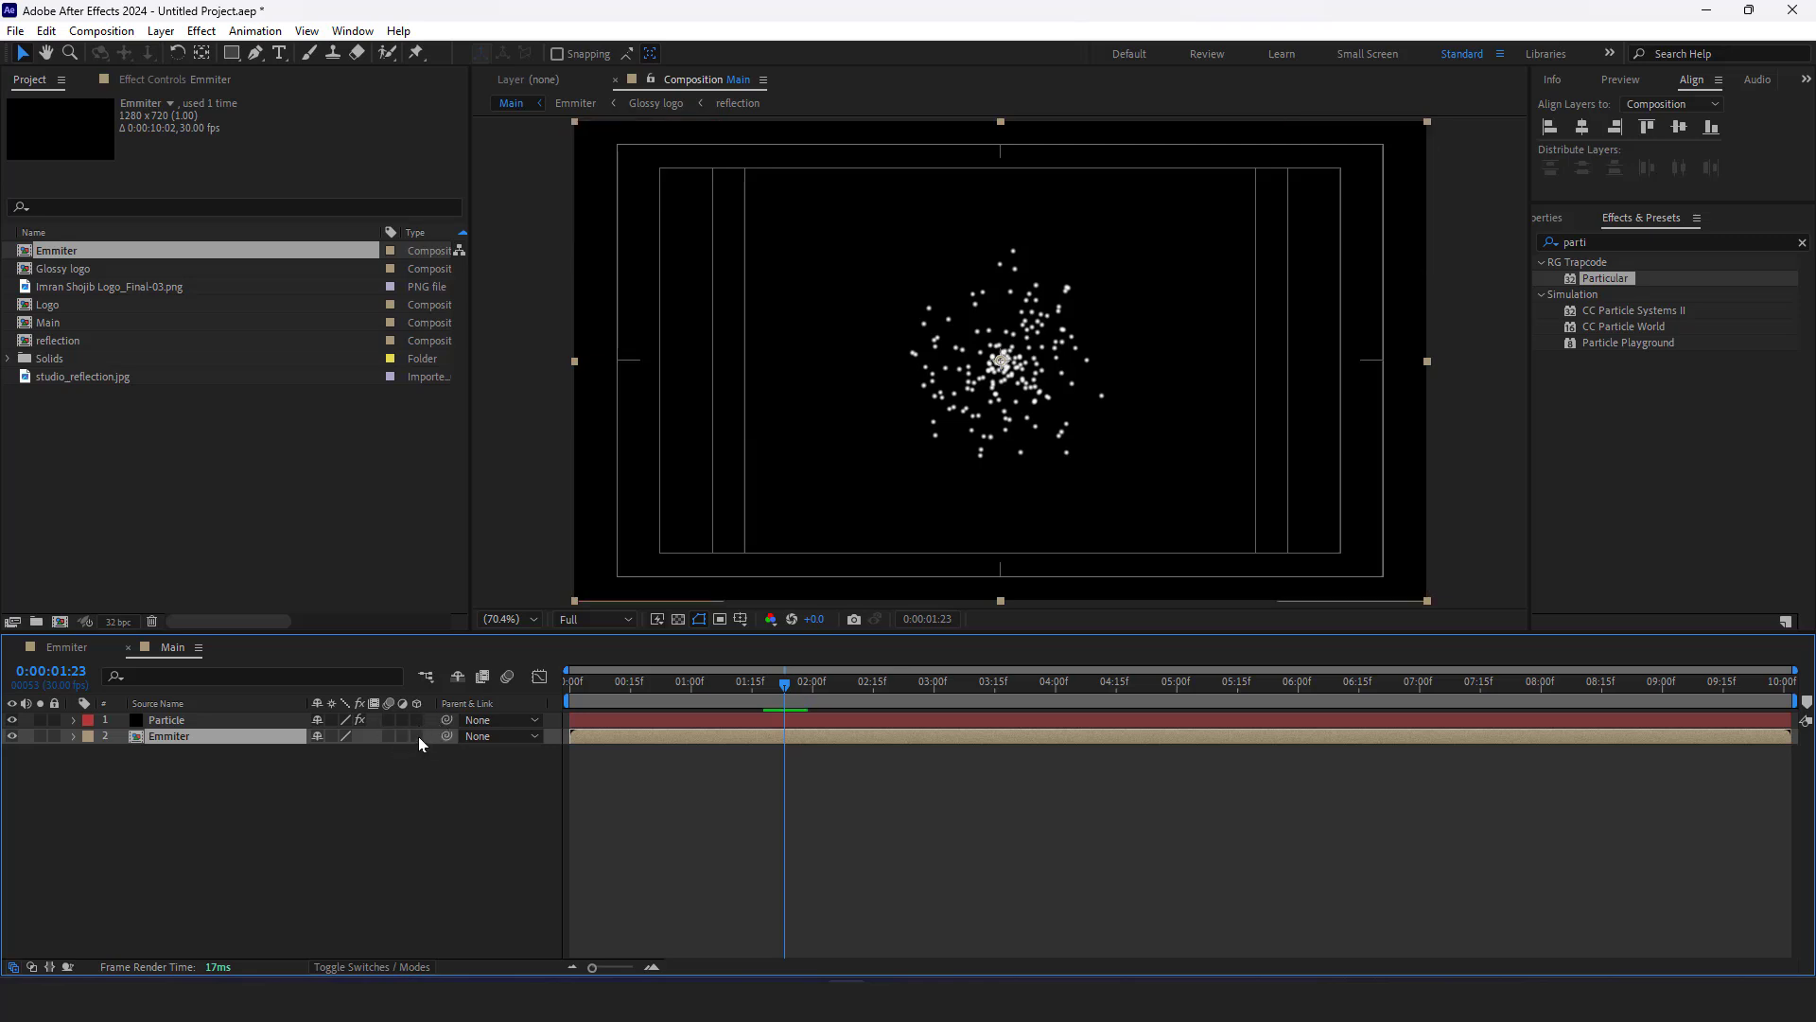
left_click(417, 736)
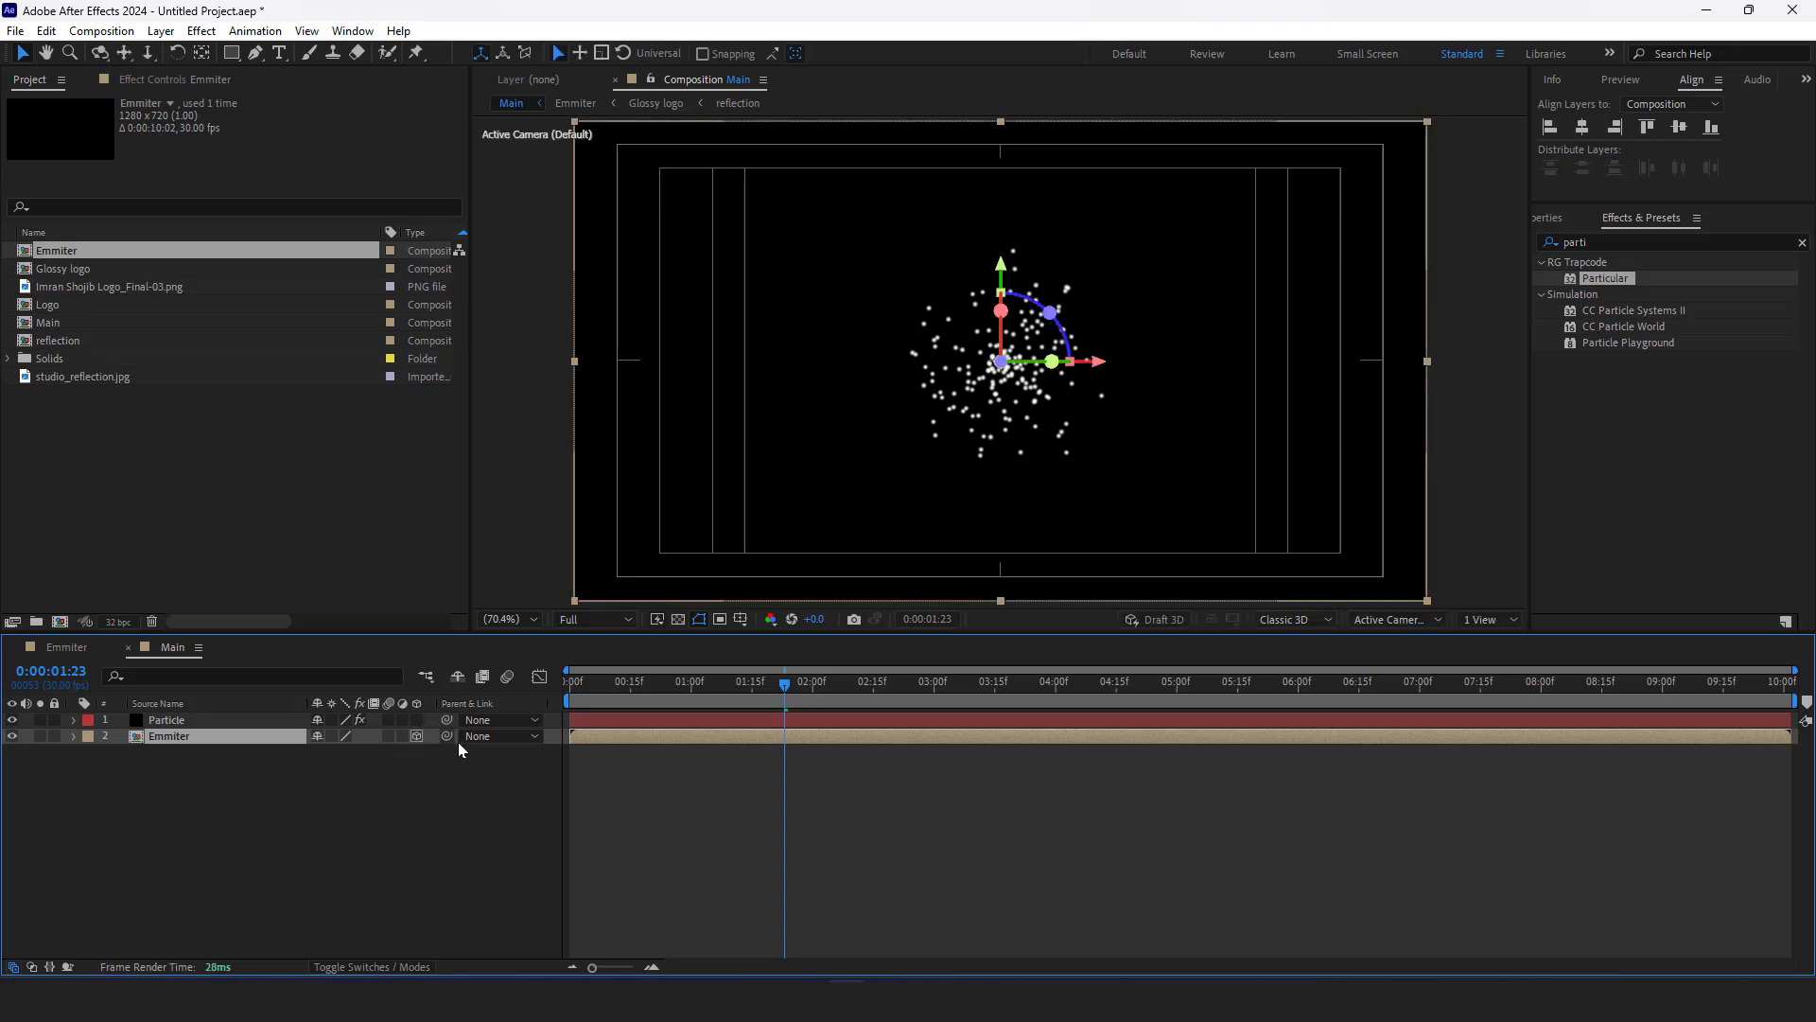
Hide the Emmiter layer and set Particular's Emitter Type on the Particle layer to Layer
left_click(12, 736)
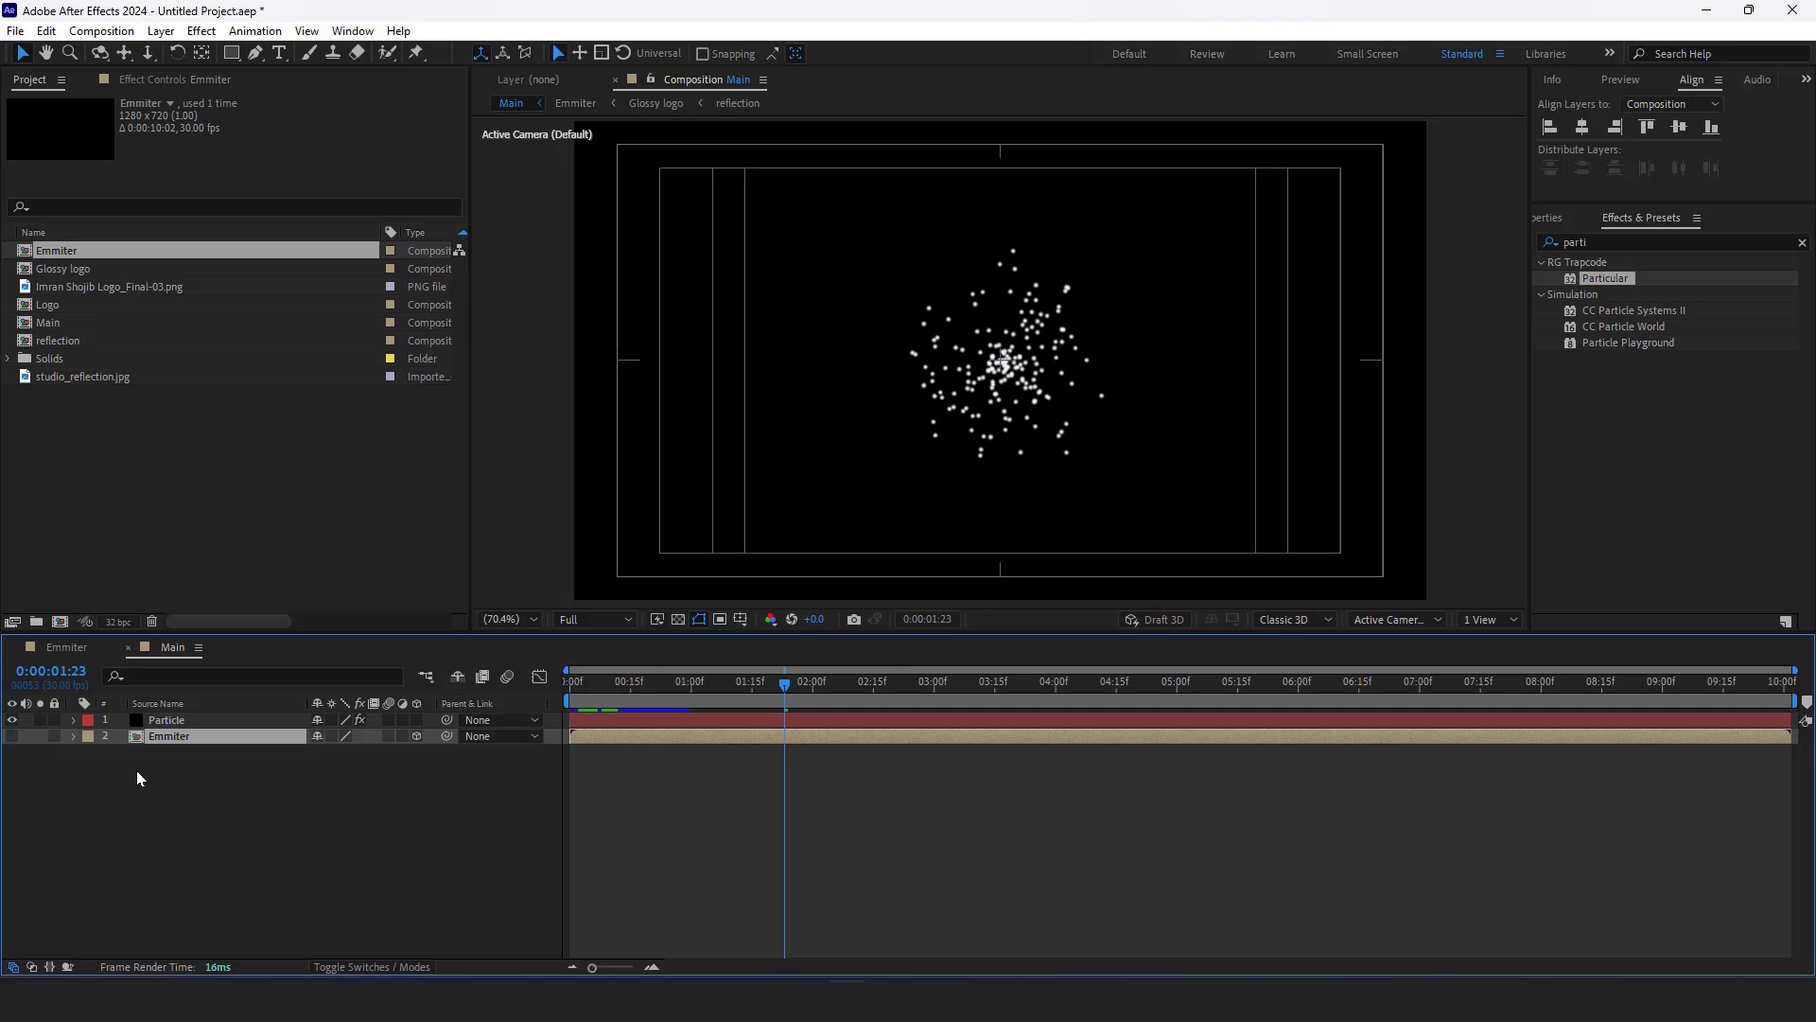
left_click(183, 723)
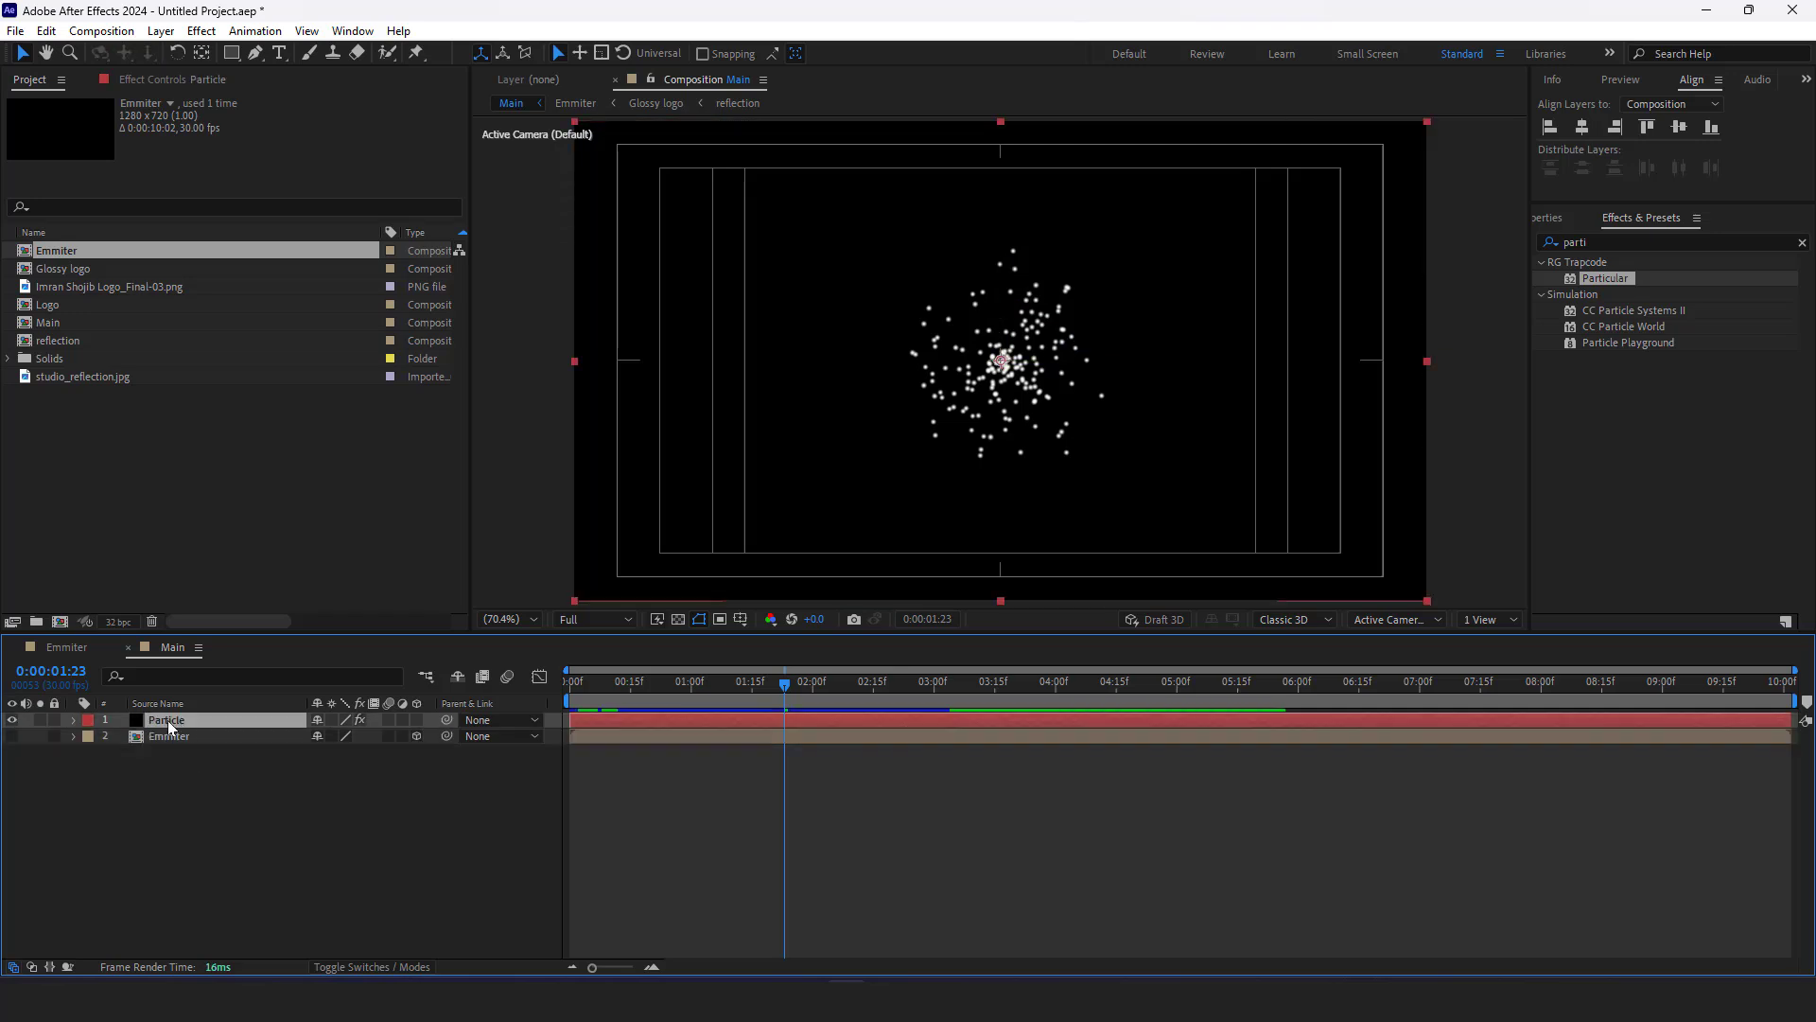
left_click(163, 81)
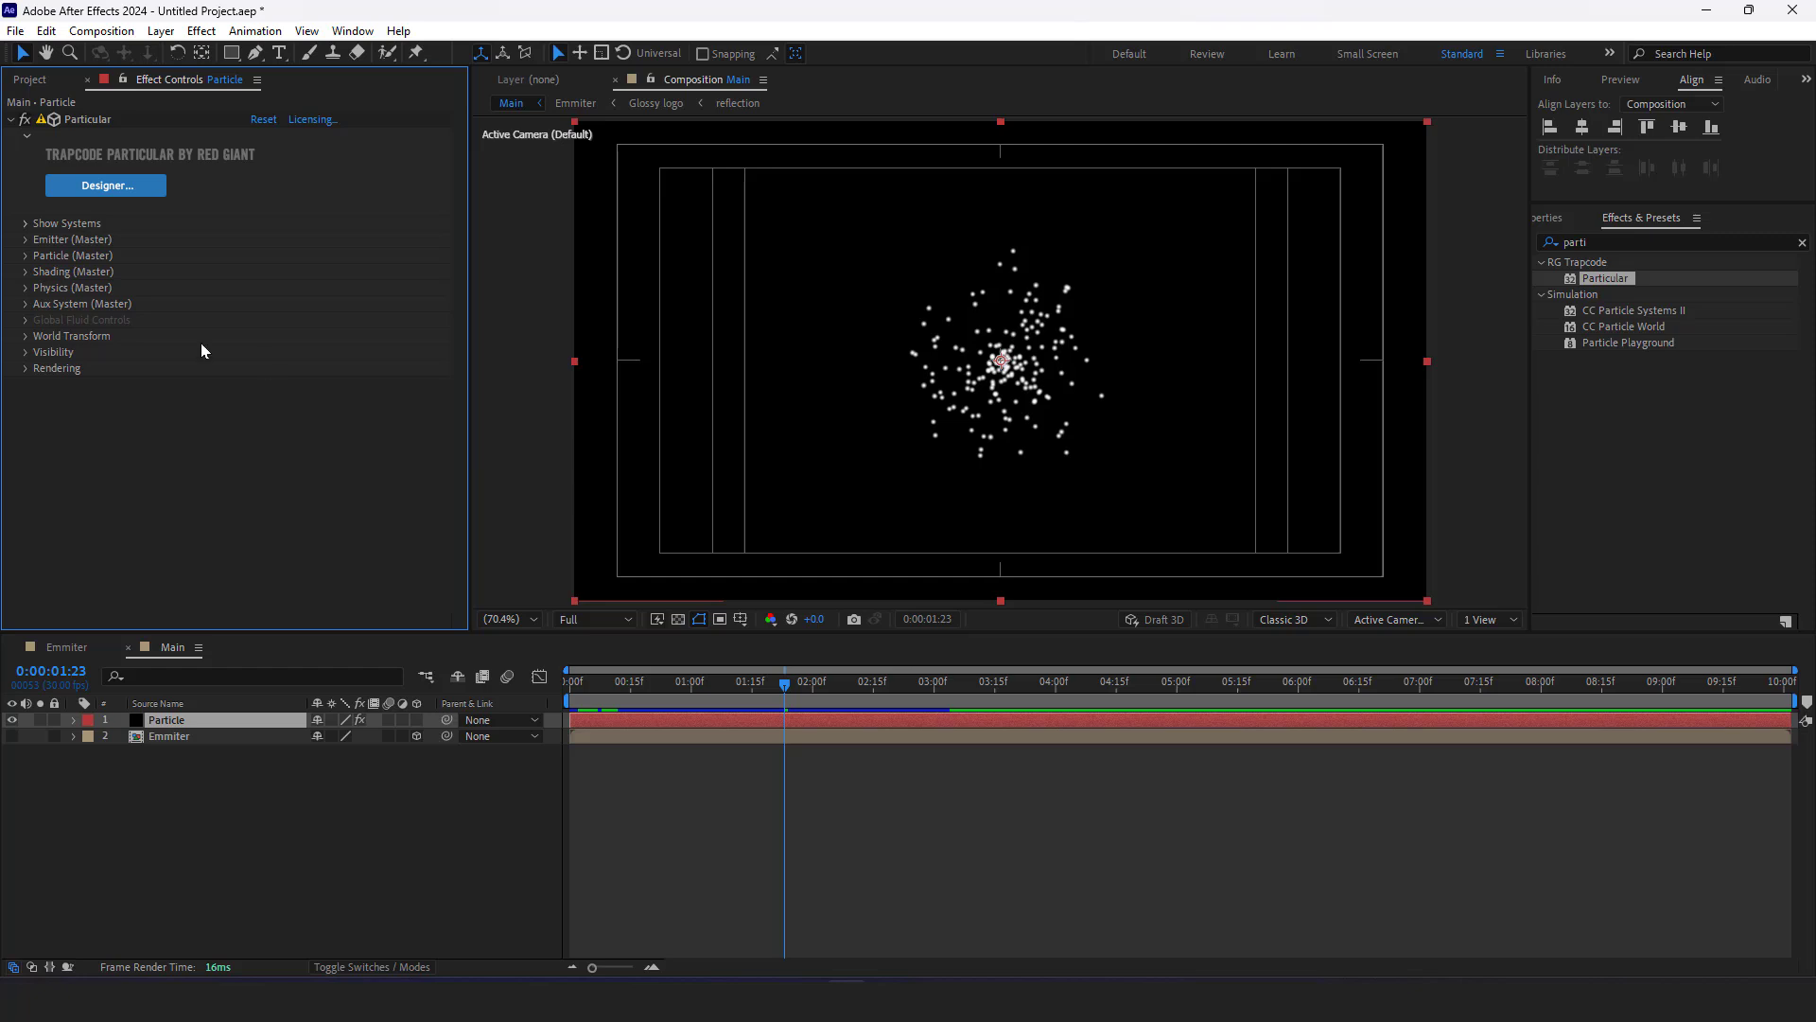
left_click(28, 242)
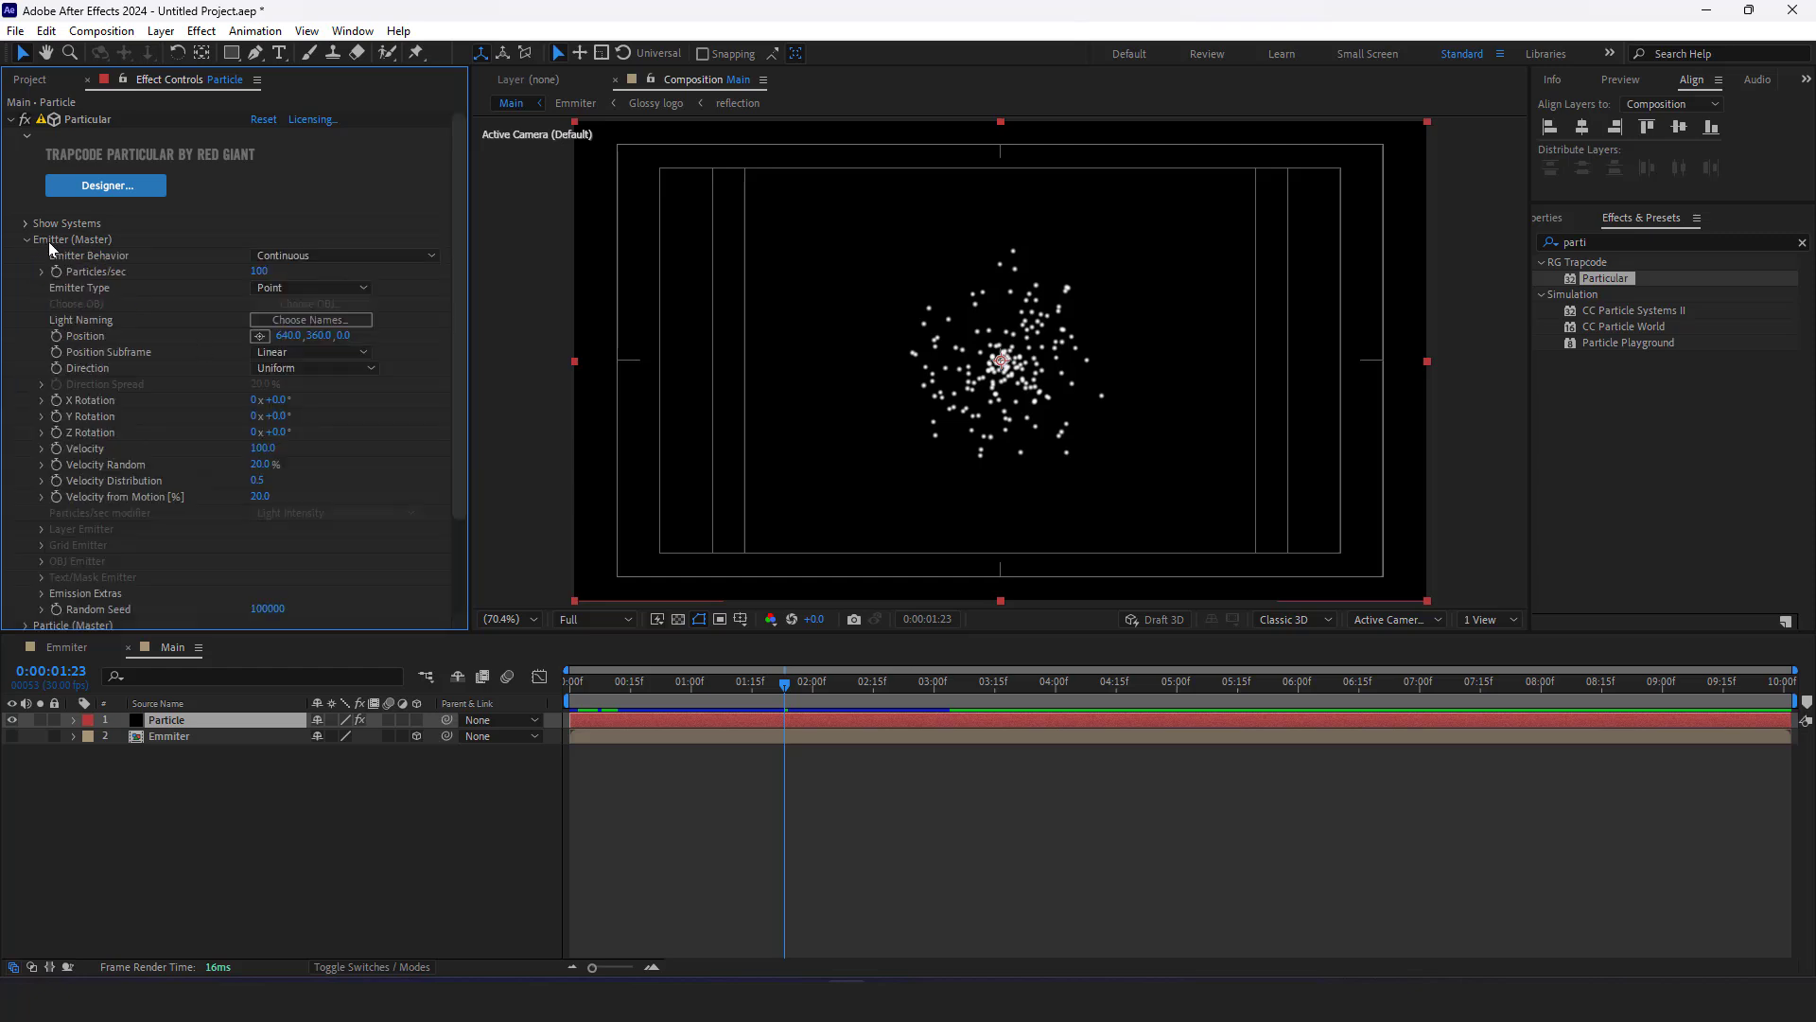
left_click(292, 260)
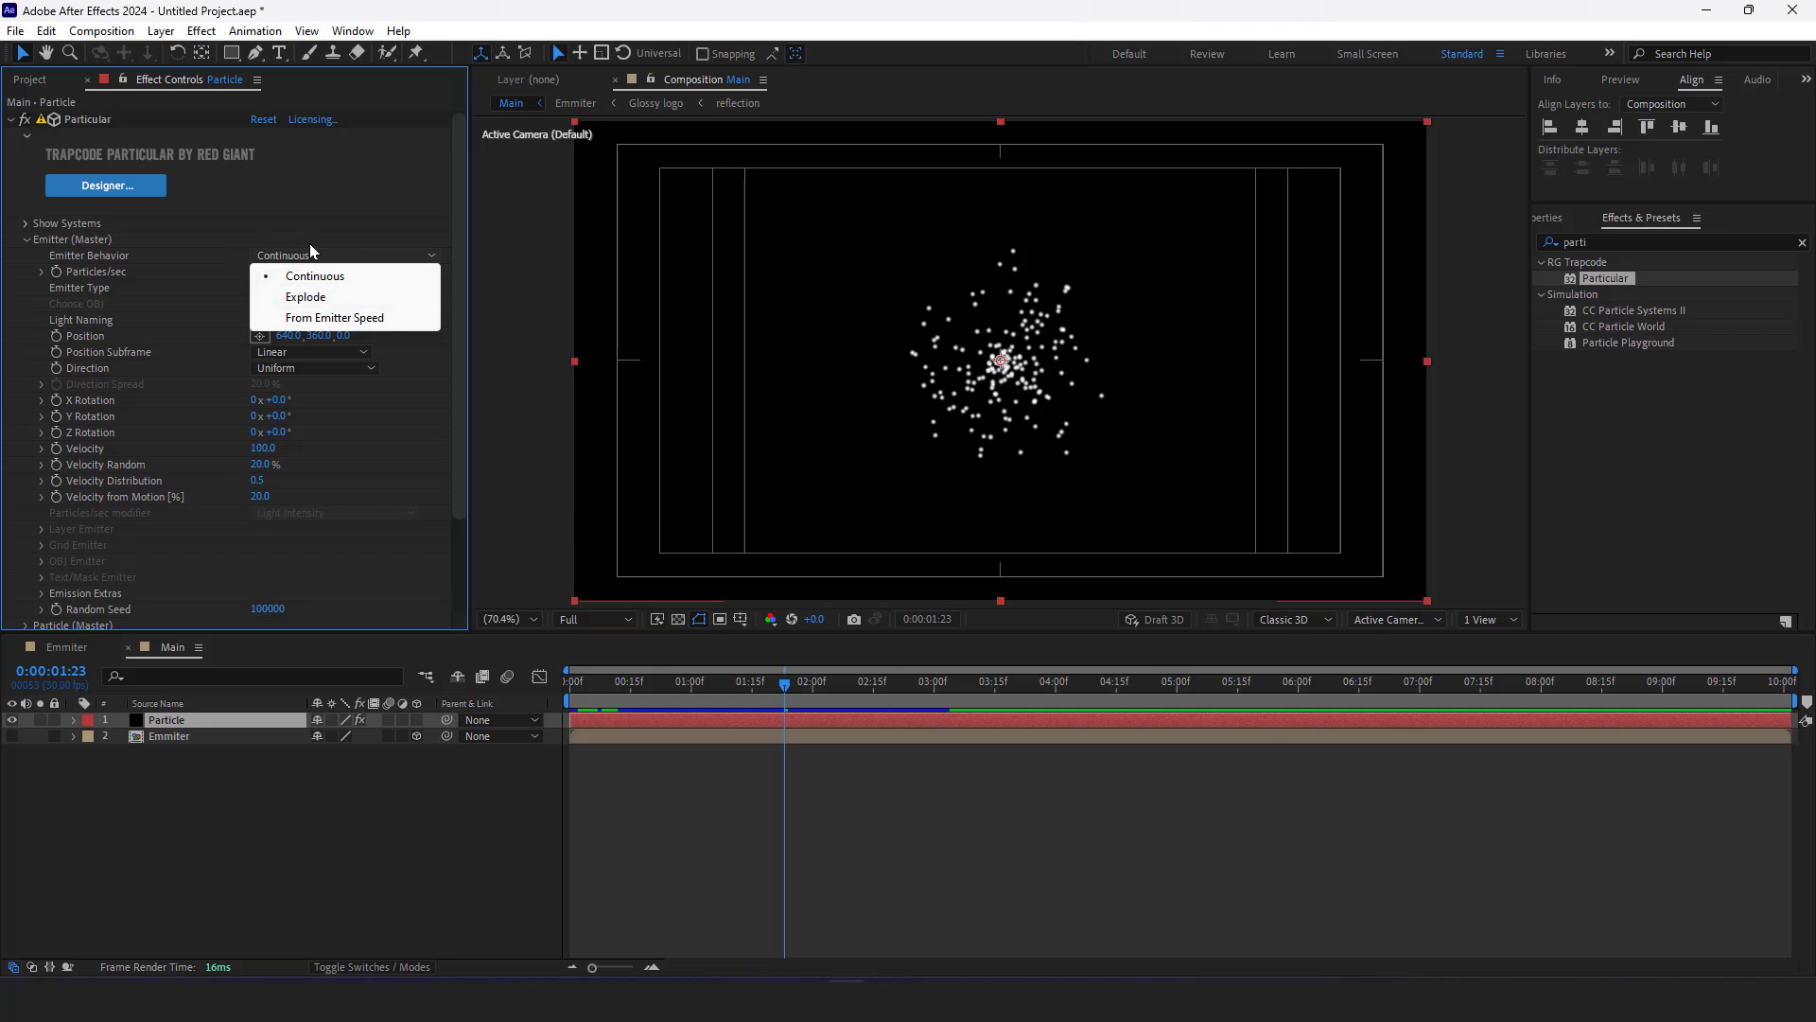
left_click(313, 252)
left_click(300, 289)
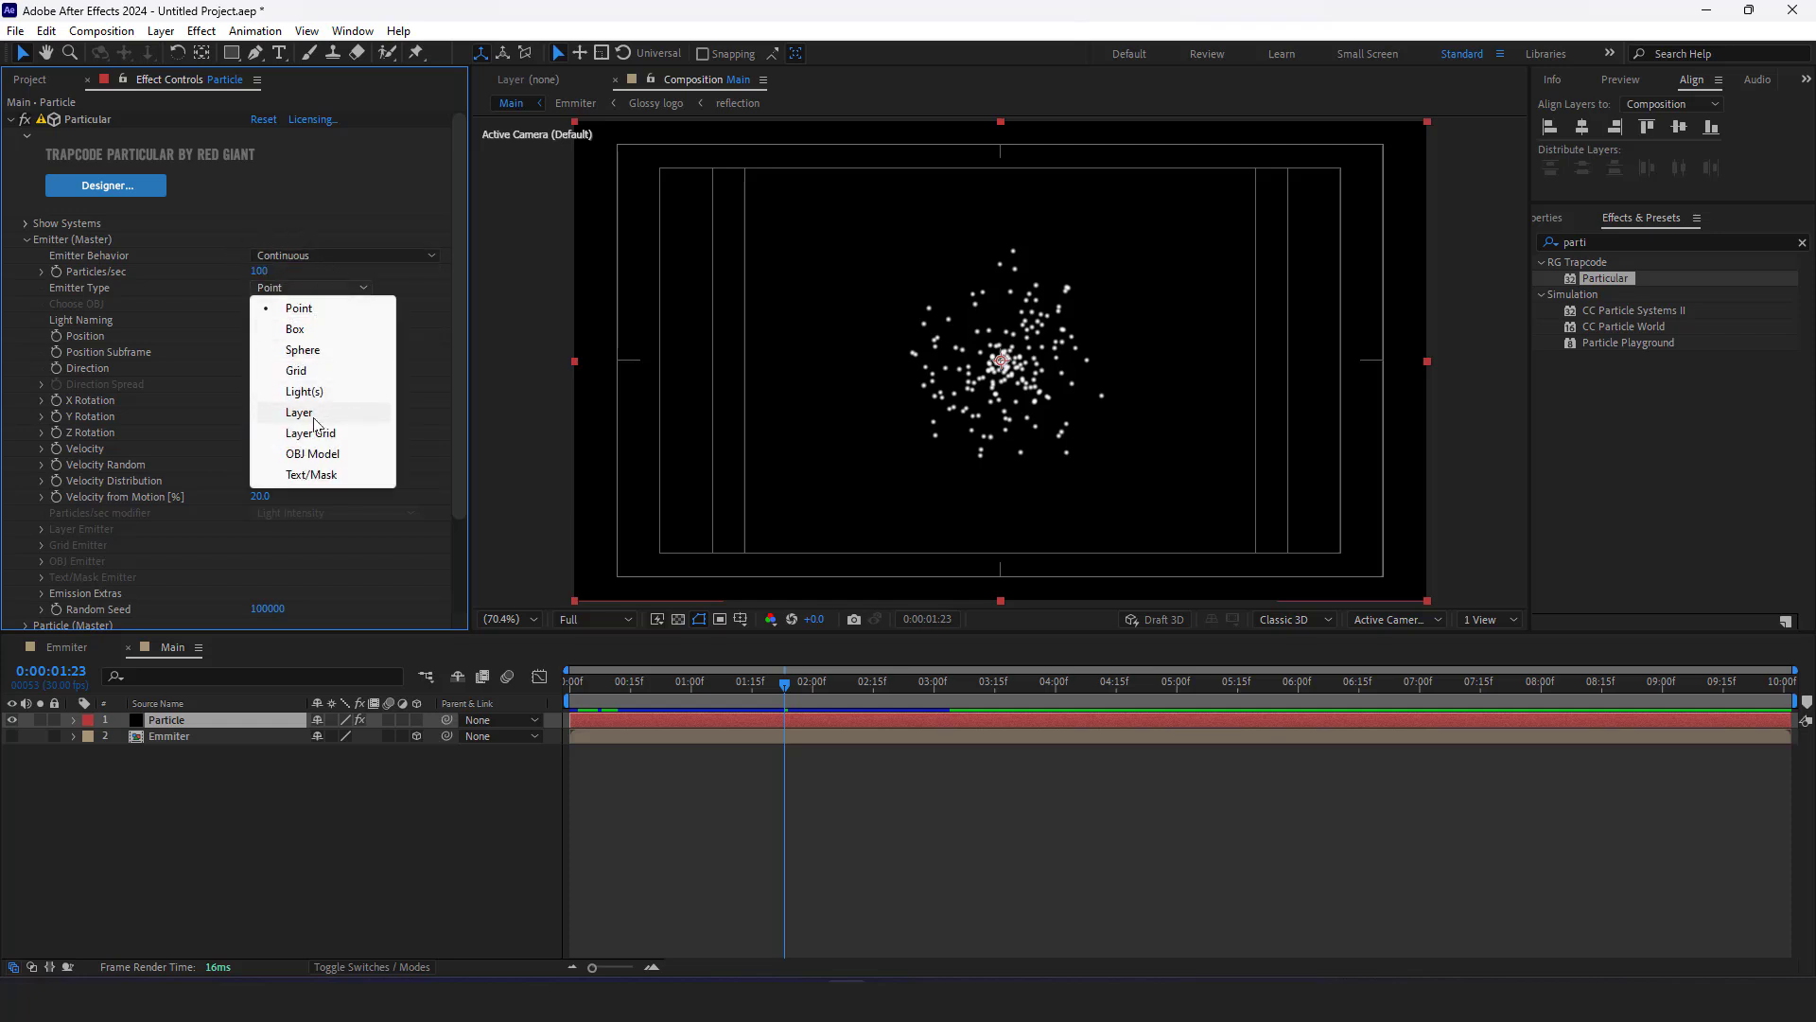
left_click(315, 416)
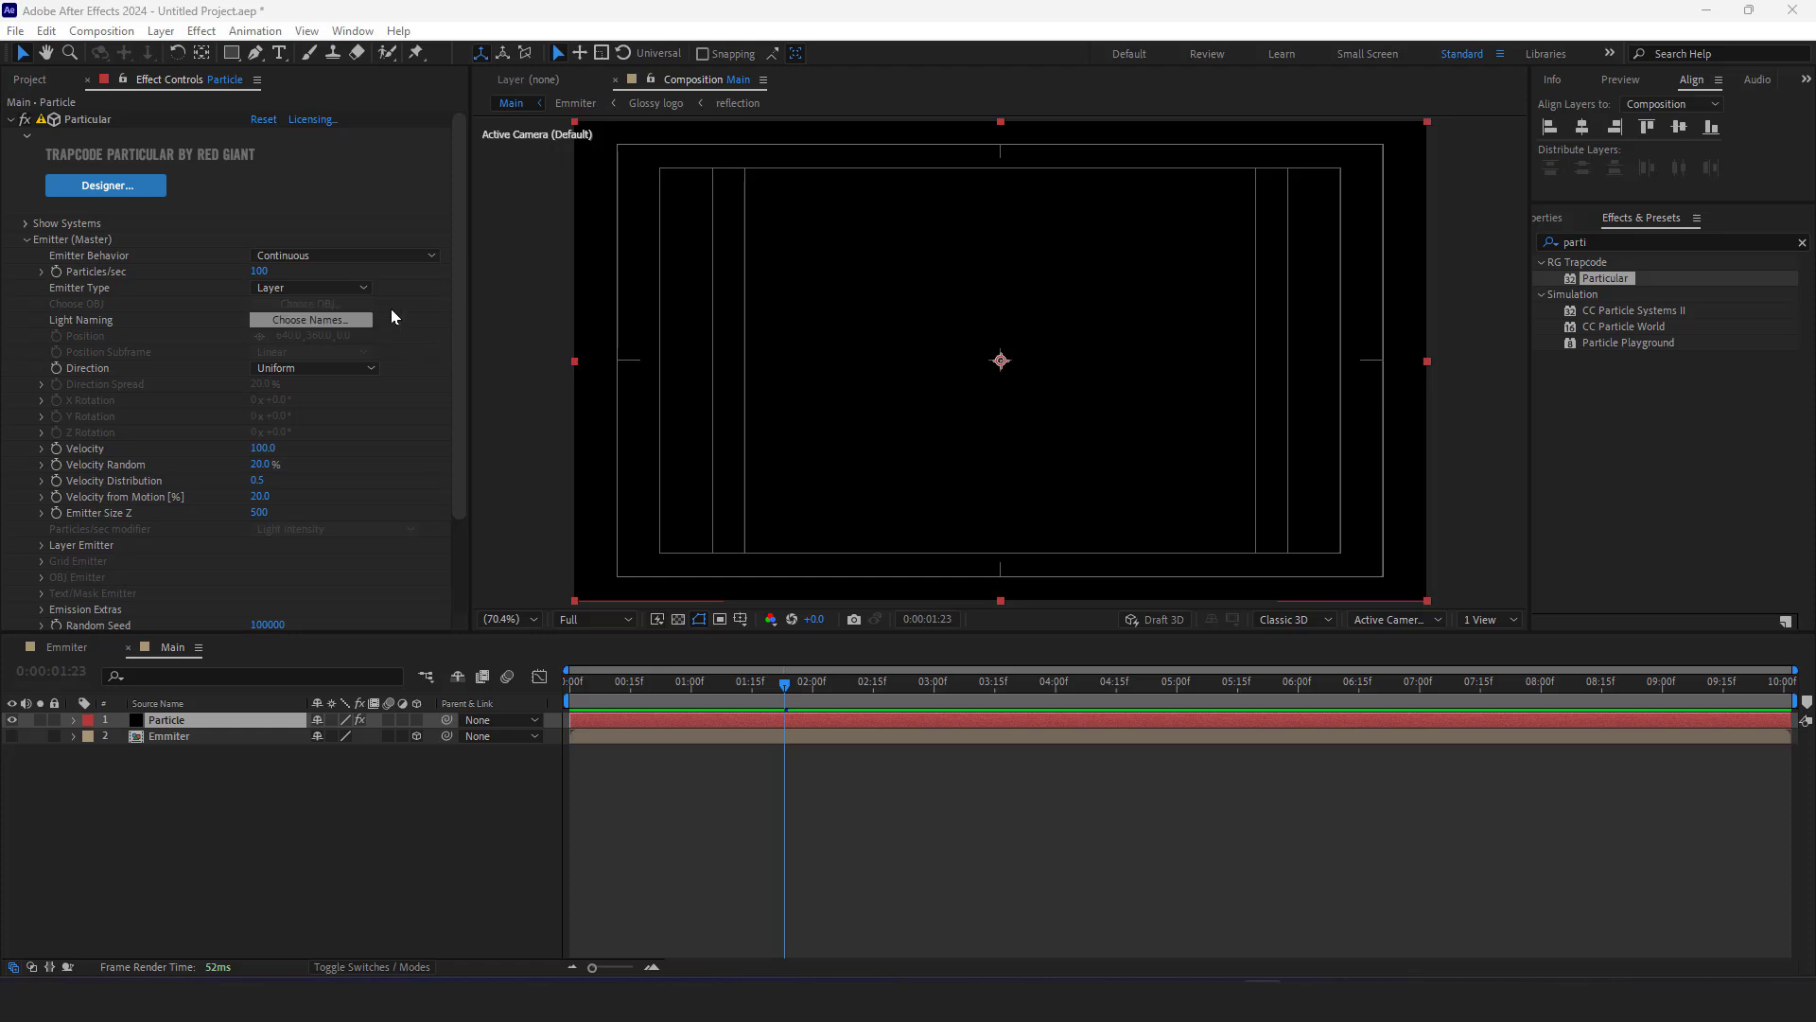
Set Particular's Particles/sec to 1000000 and accept the high particle rate
left_click(259, 273)
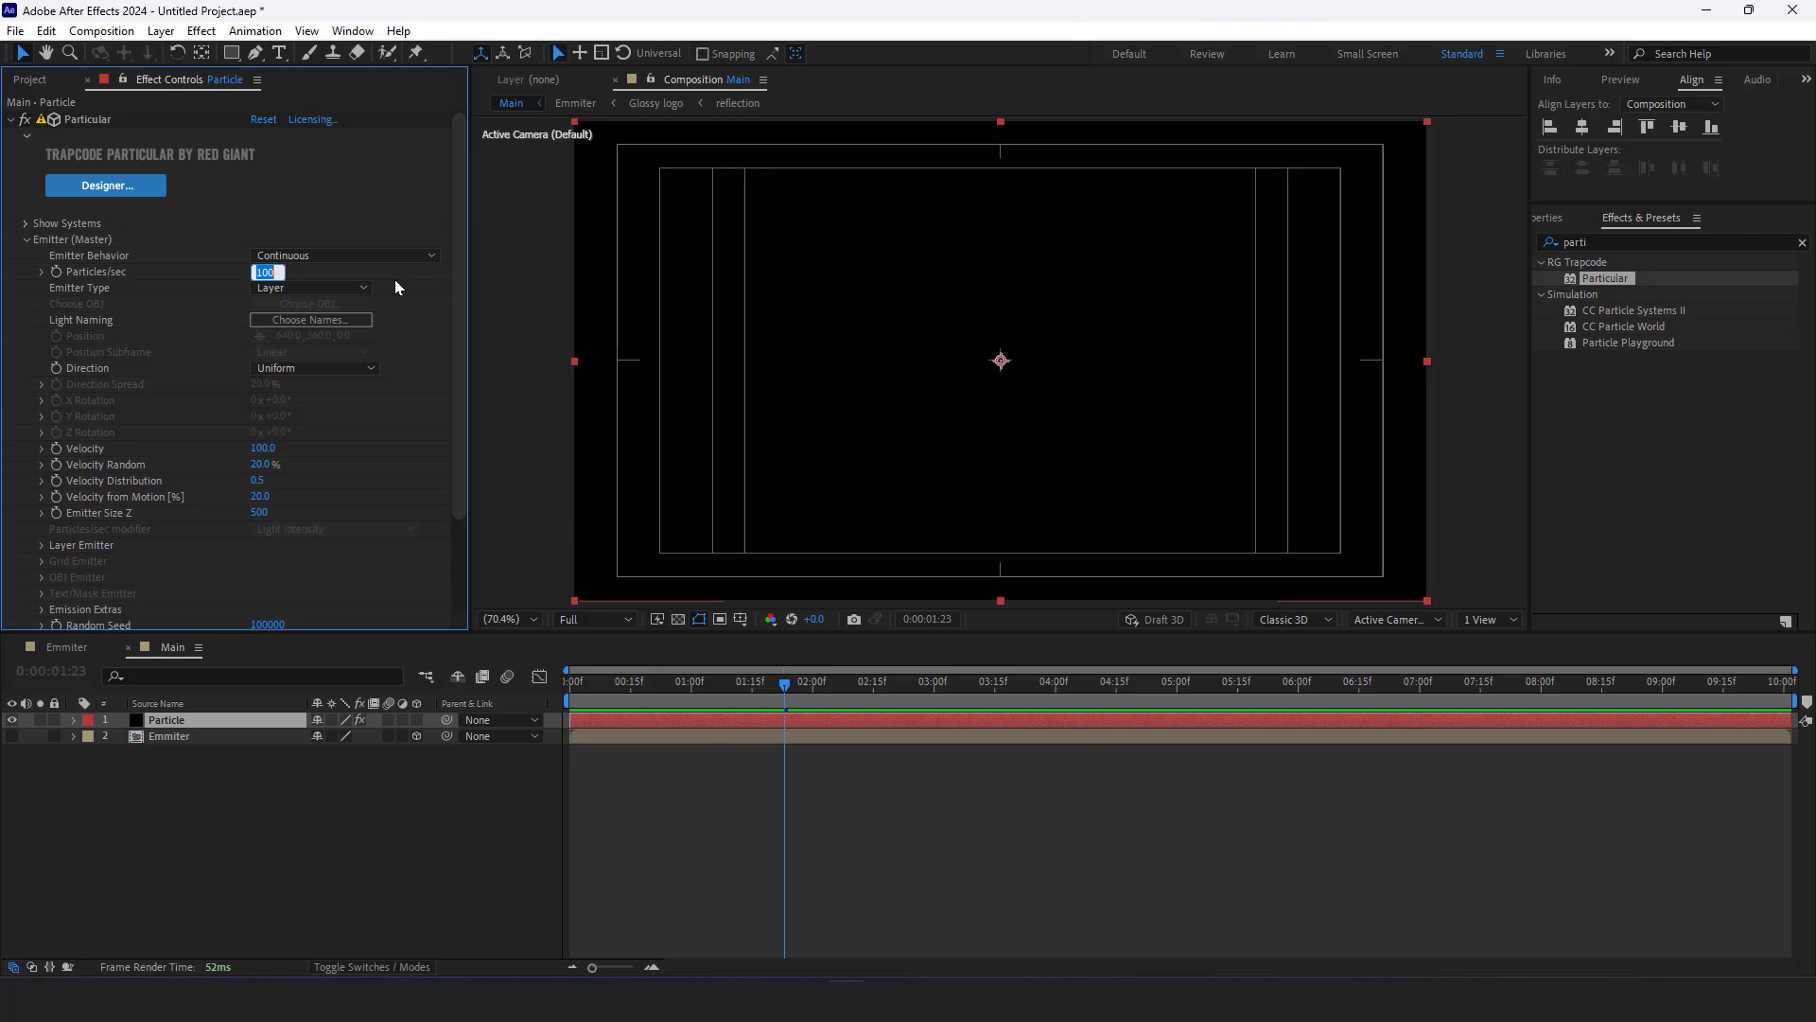
type("1")
type("000")
type("00")
key("Return")
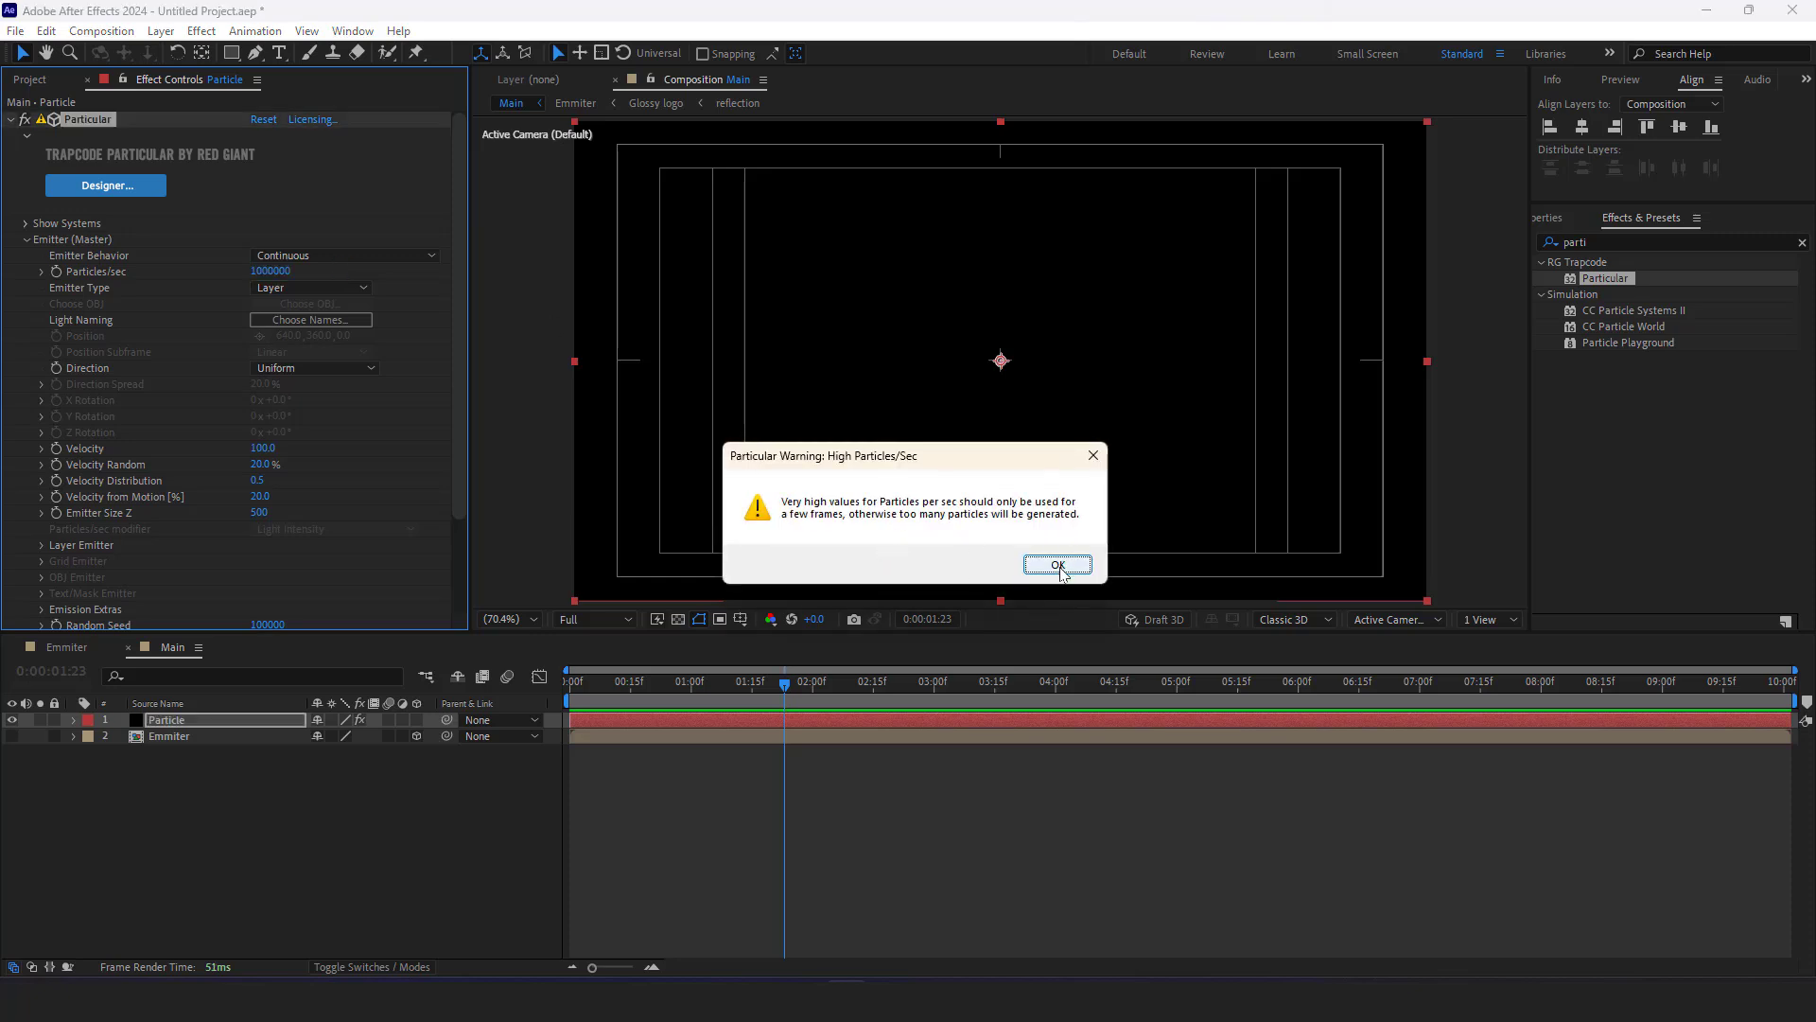
left_click(1060, 565)
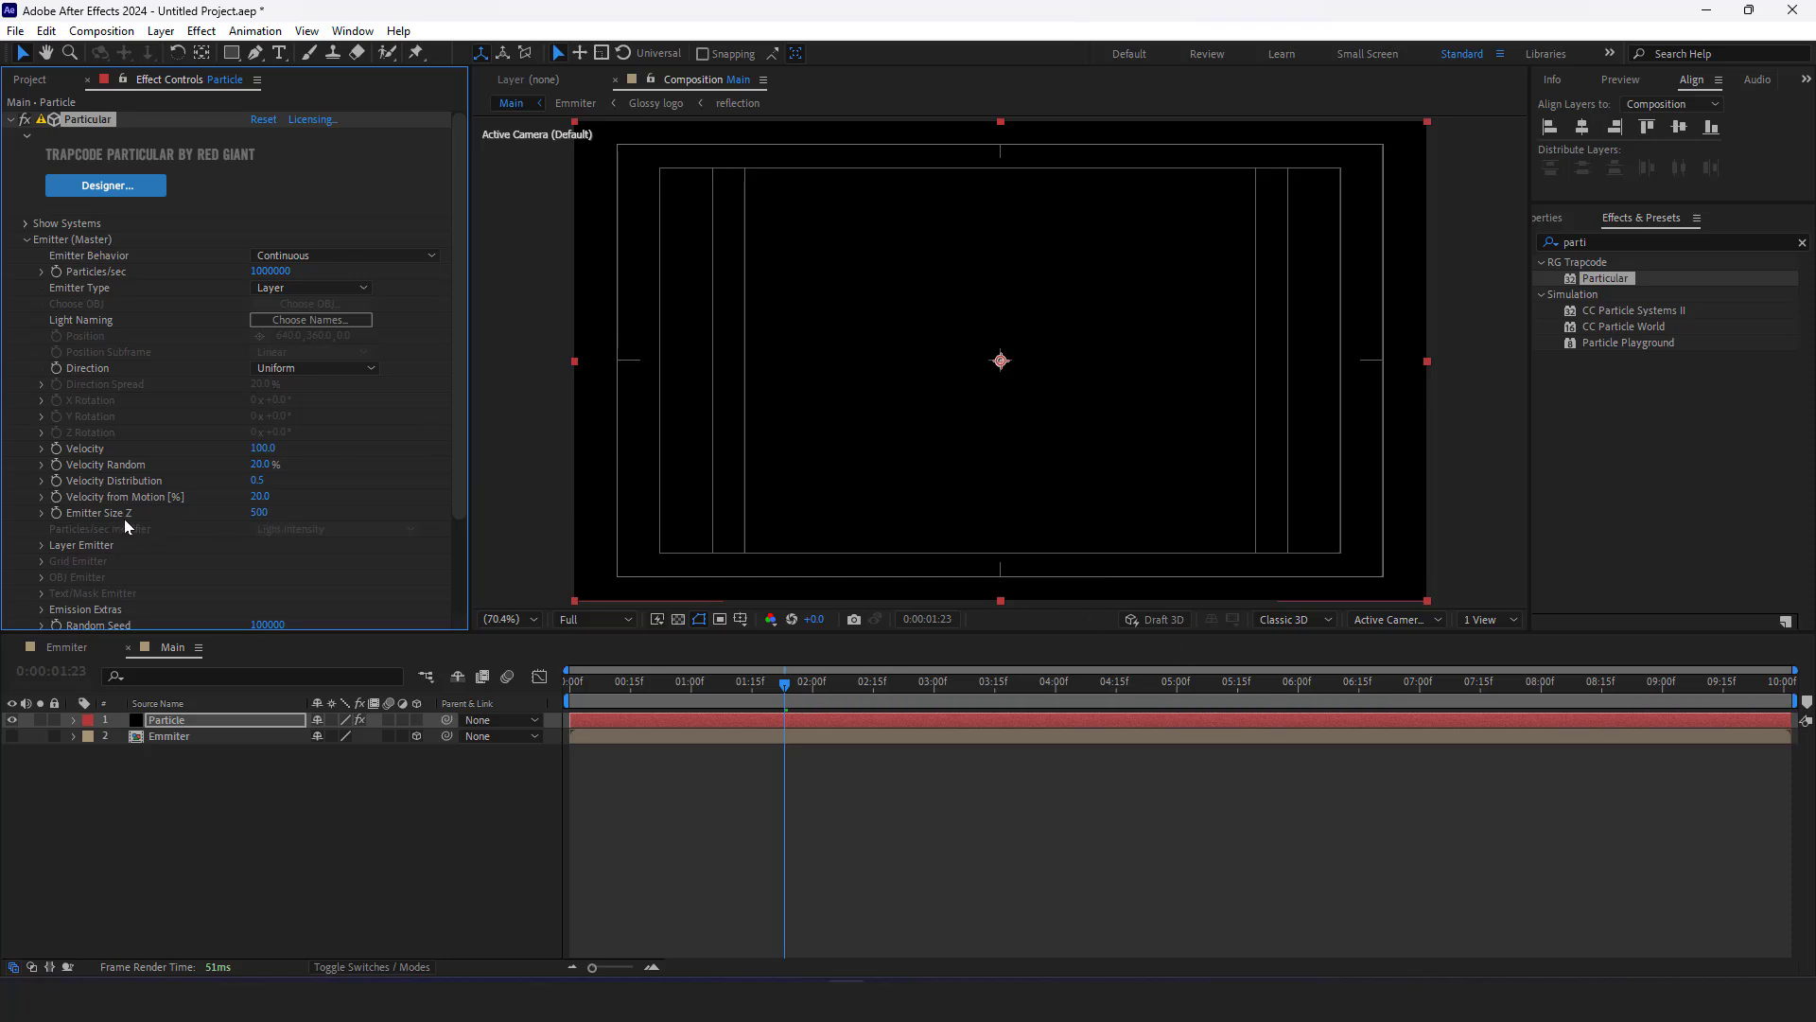
Set the emitter's Emitter Size Z to 0 and its Velocity to 30
left_click(259, 512)
type("0")
key("Return")
type("30")
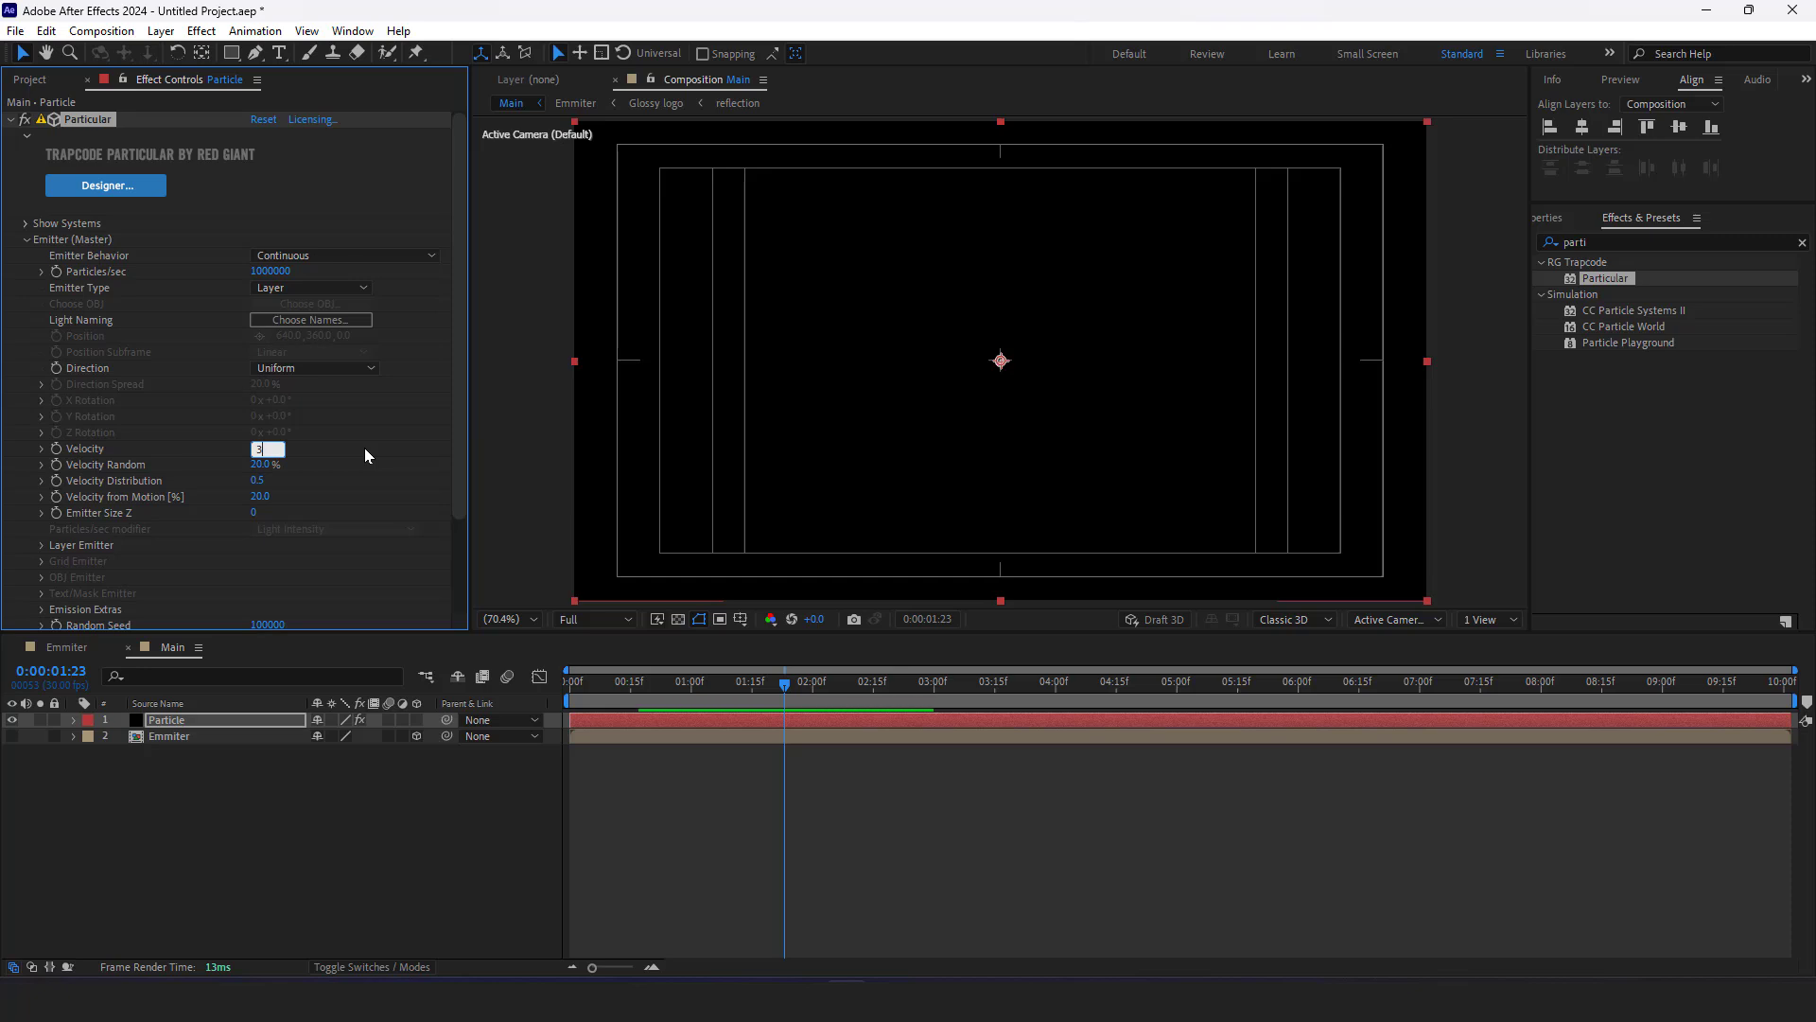
type("0")
key("Return")
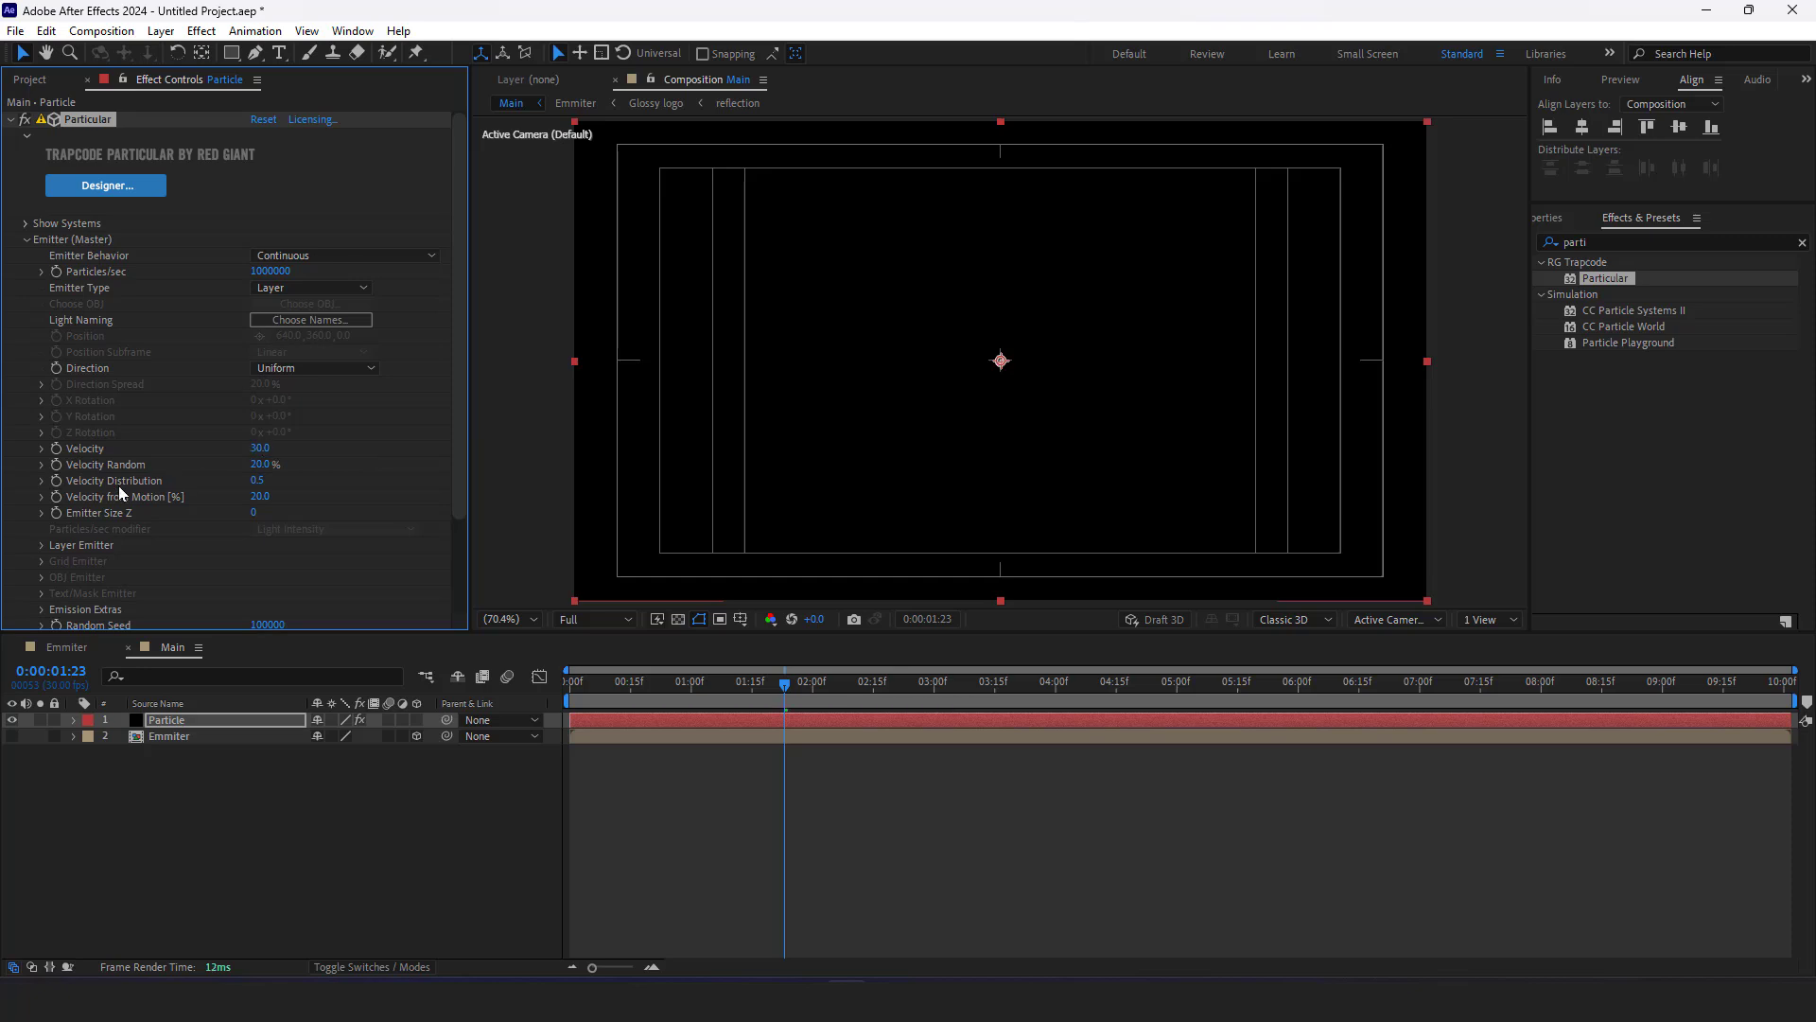
Try a Velocity Distribution of 1 for the emitter
left_click(259, 481)
type("1")
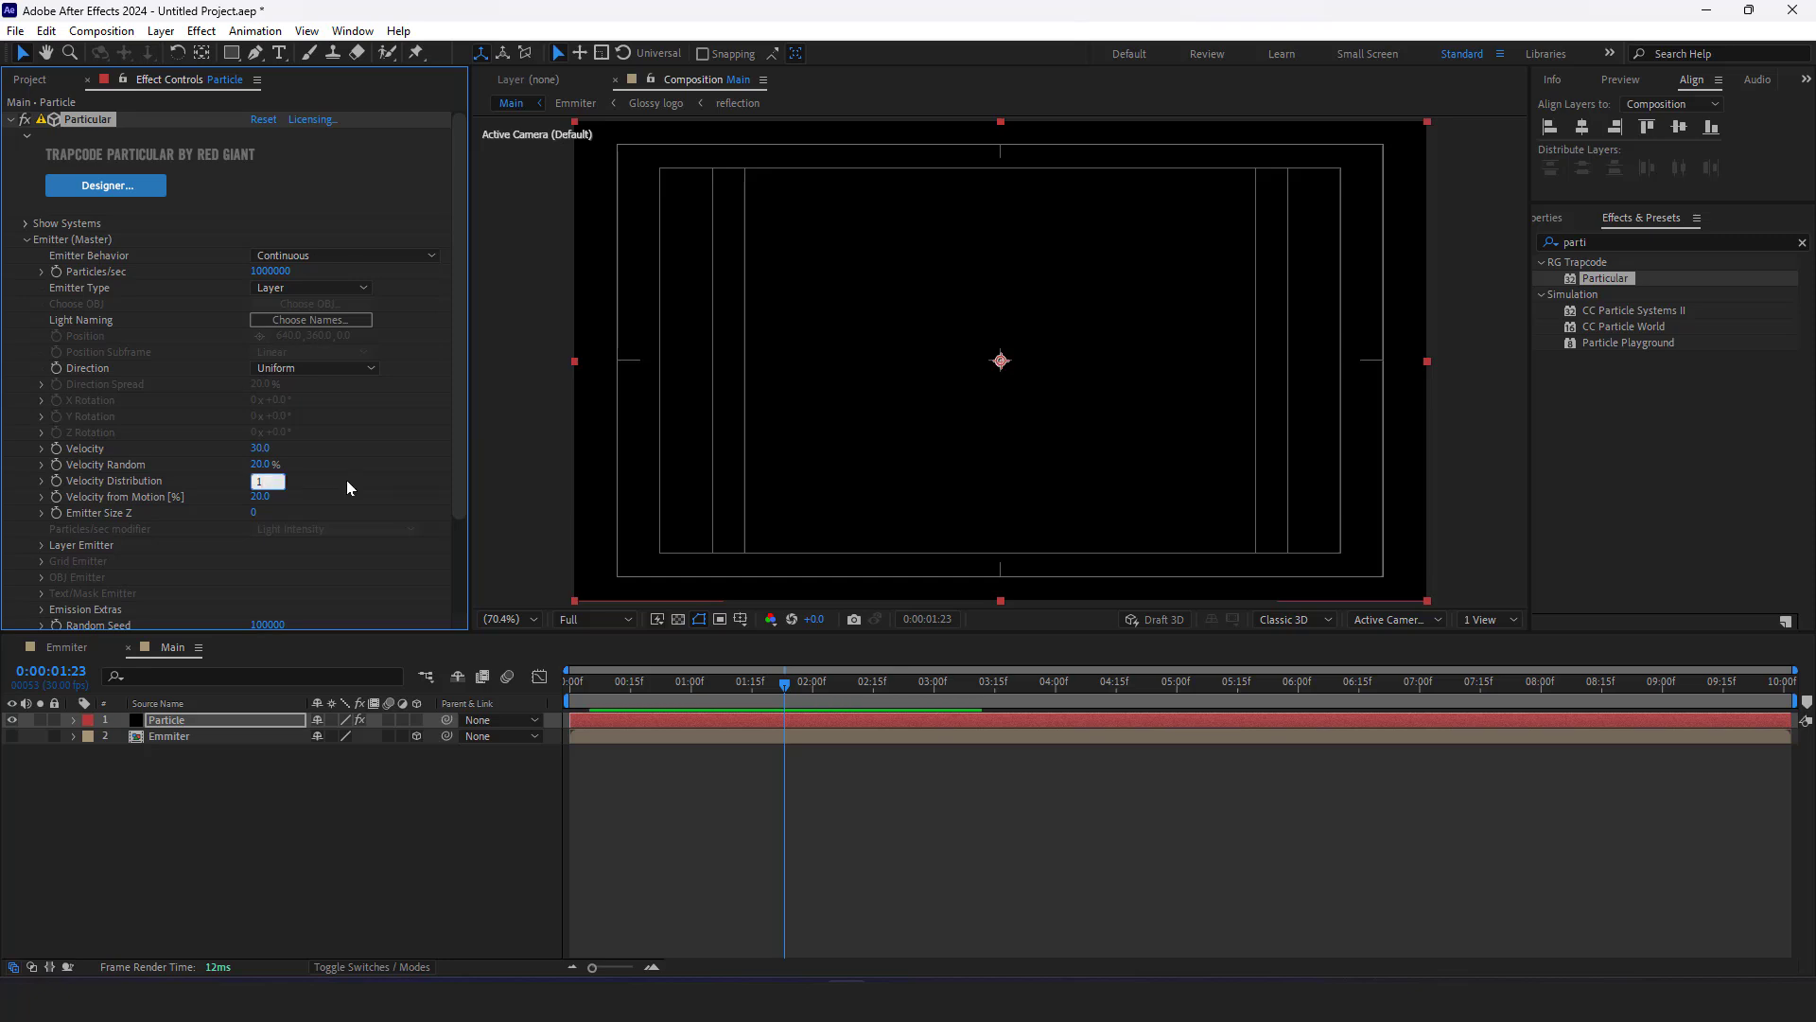
key("Return")
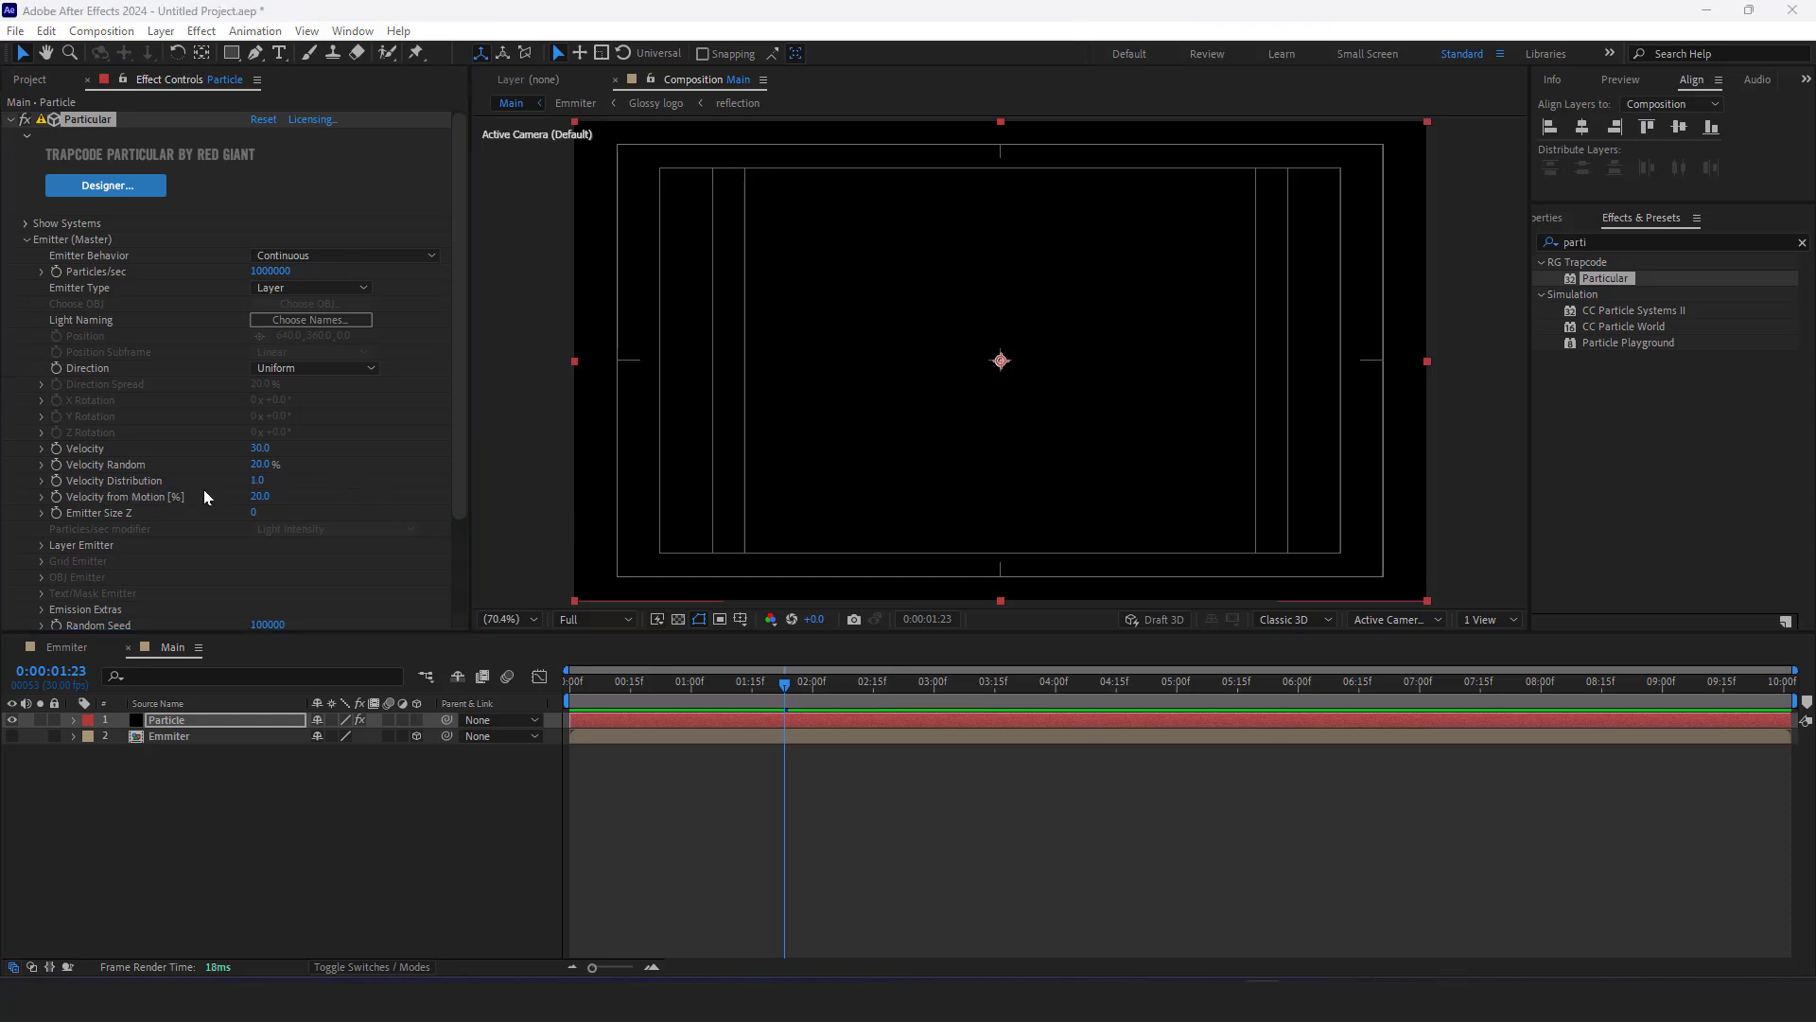
Set the emitter's Velocity Distribution and Velocity from Motion to 0
left_click(256, 481)
type("0")
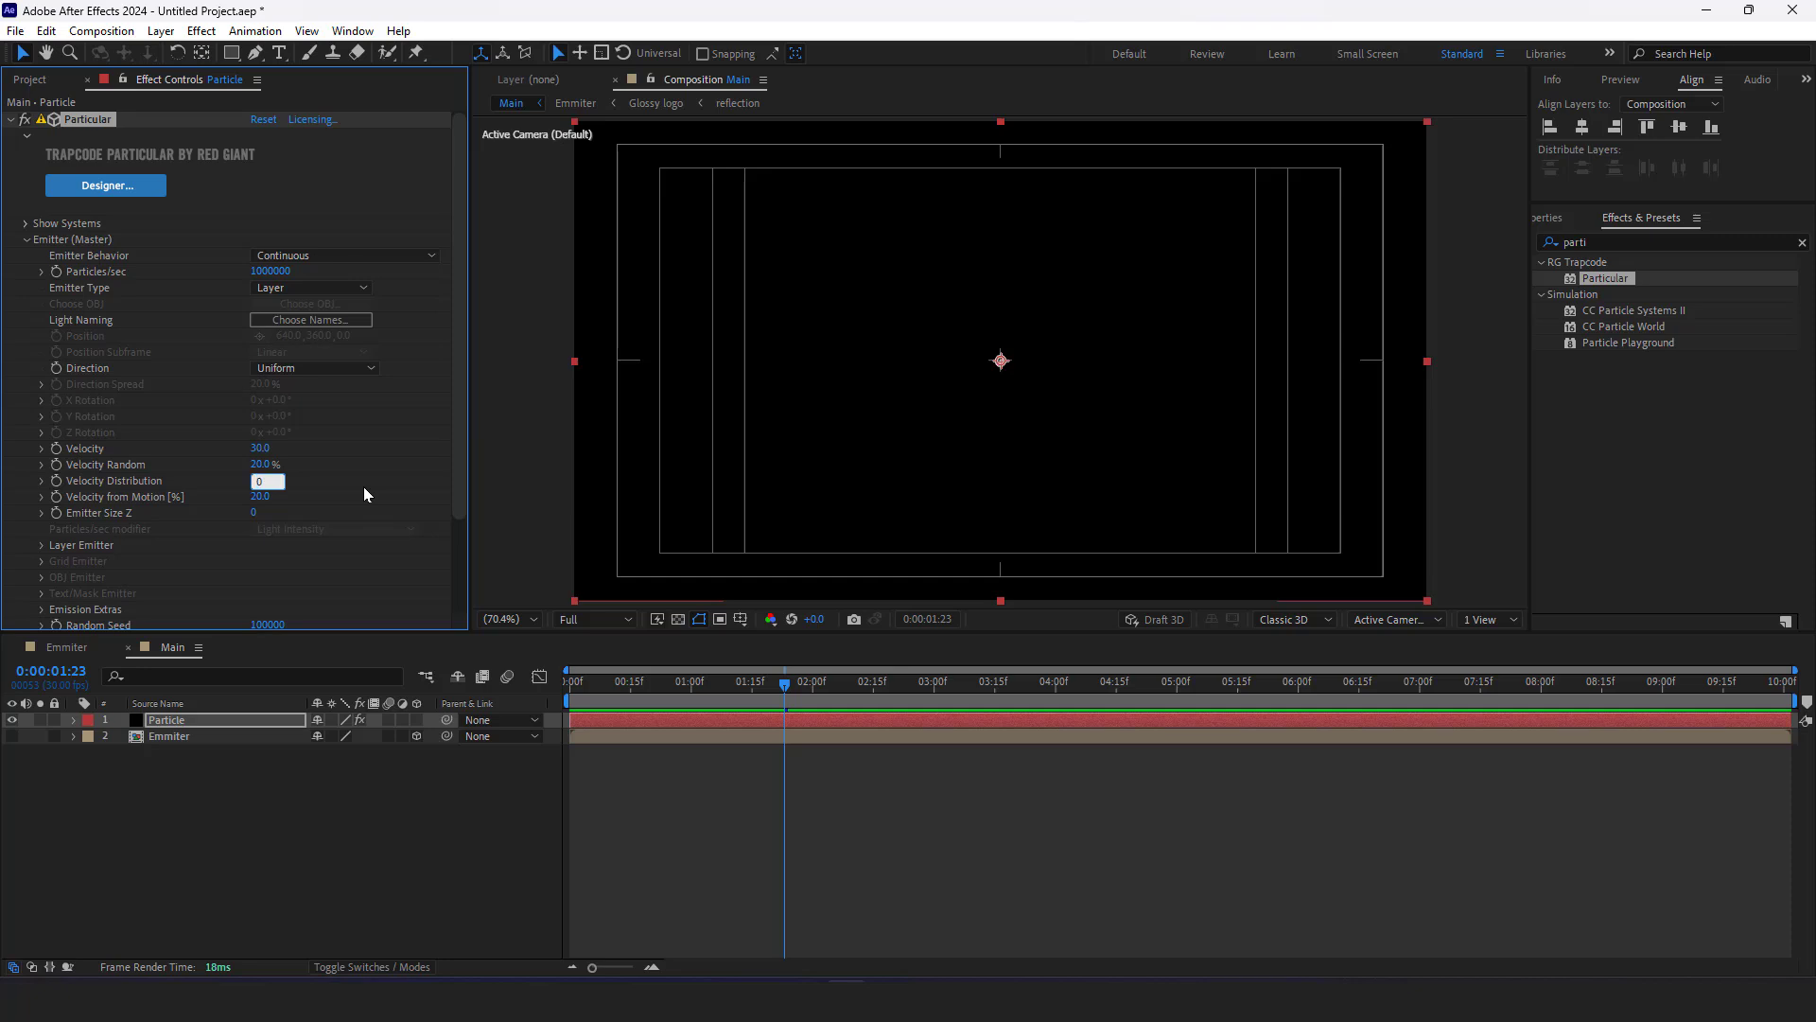
key("Return")
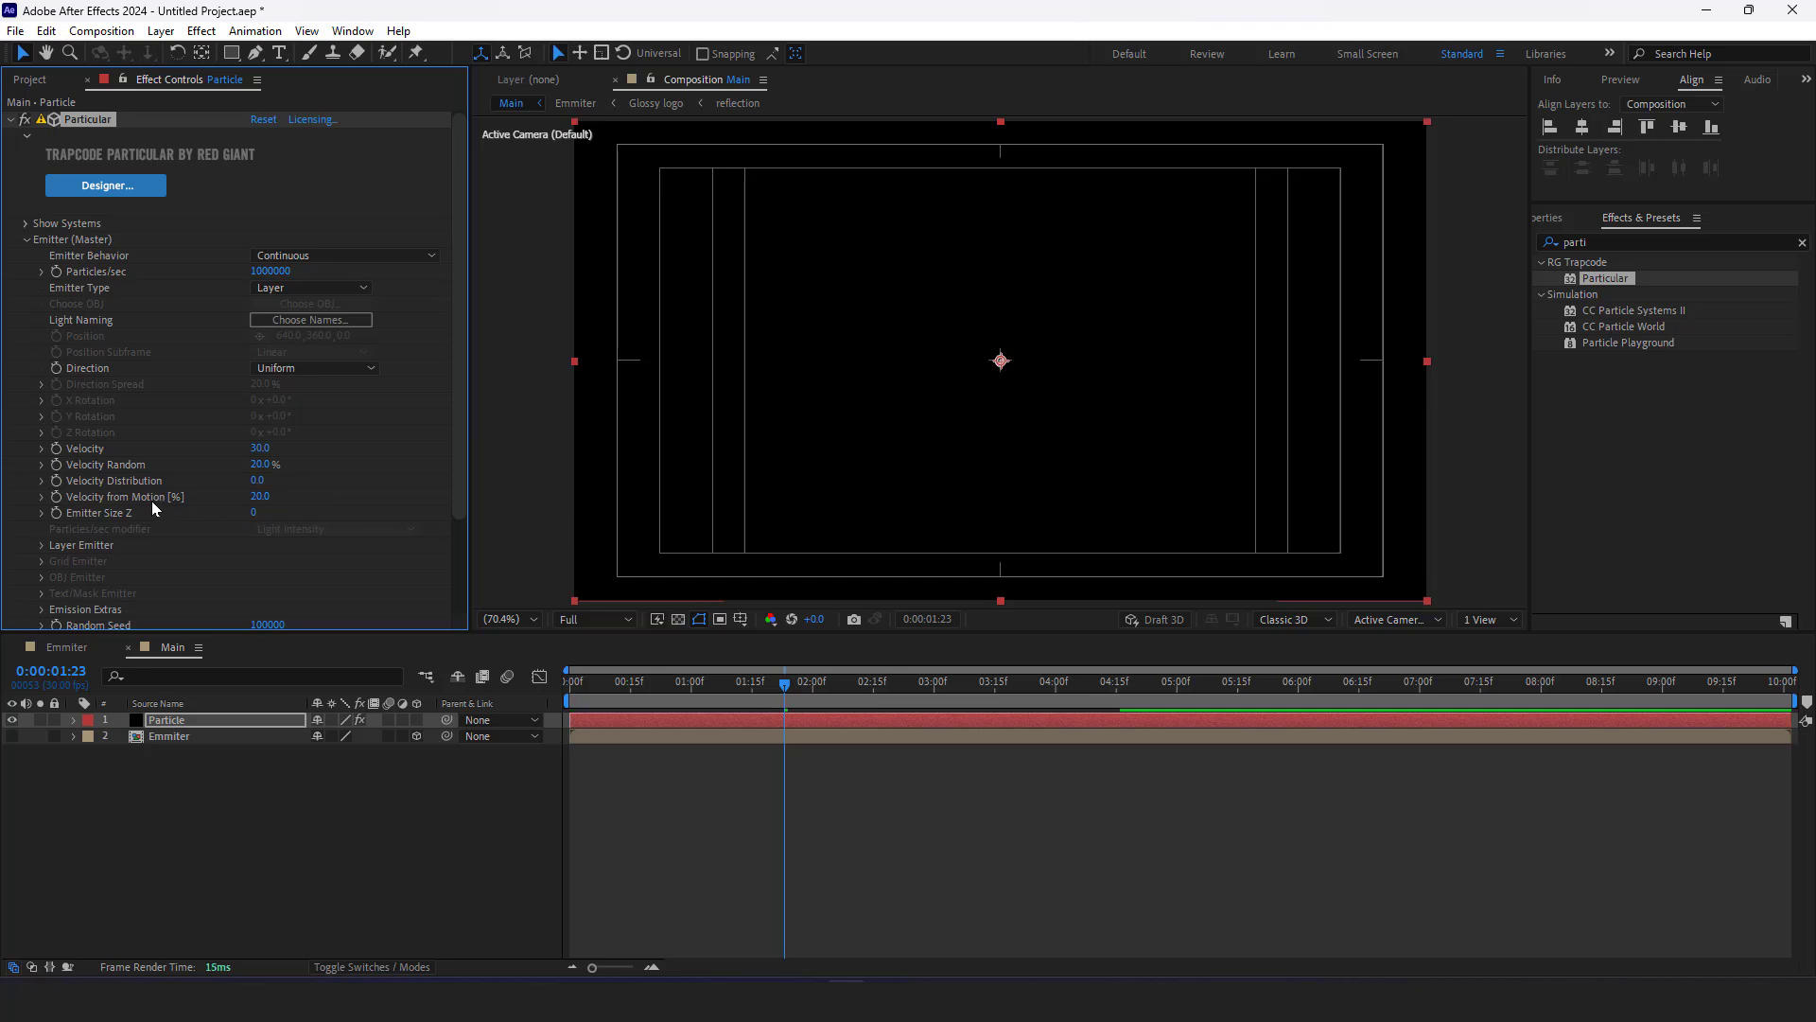
left_click(257, 497)
type("0")
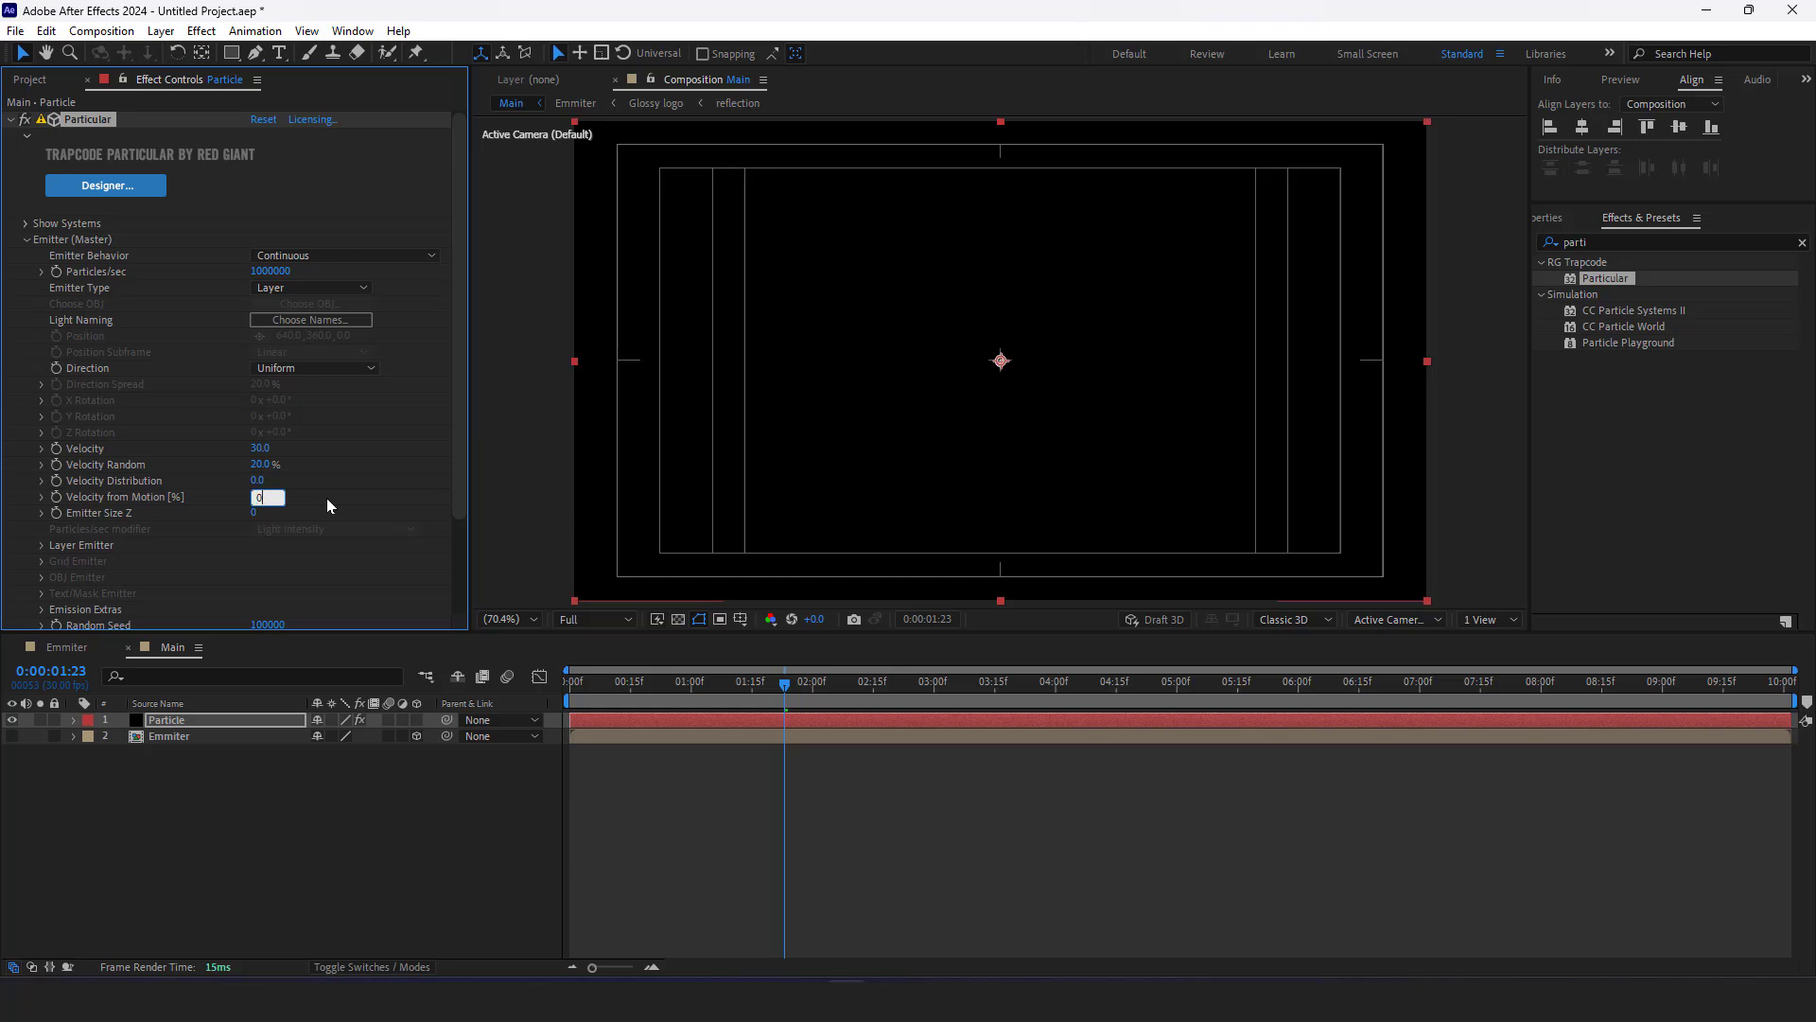
key("Return")
Use the Emmiter layer as the layer emitter with Layer RGB Usage set to None, and preview the particles at 0:00:02:21
left_click(42, 545)
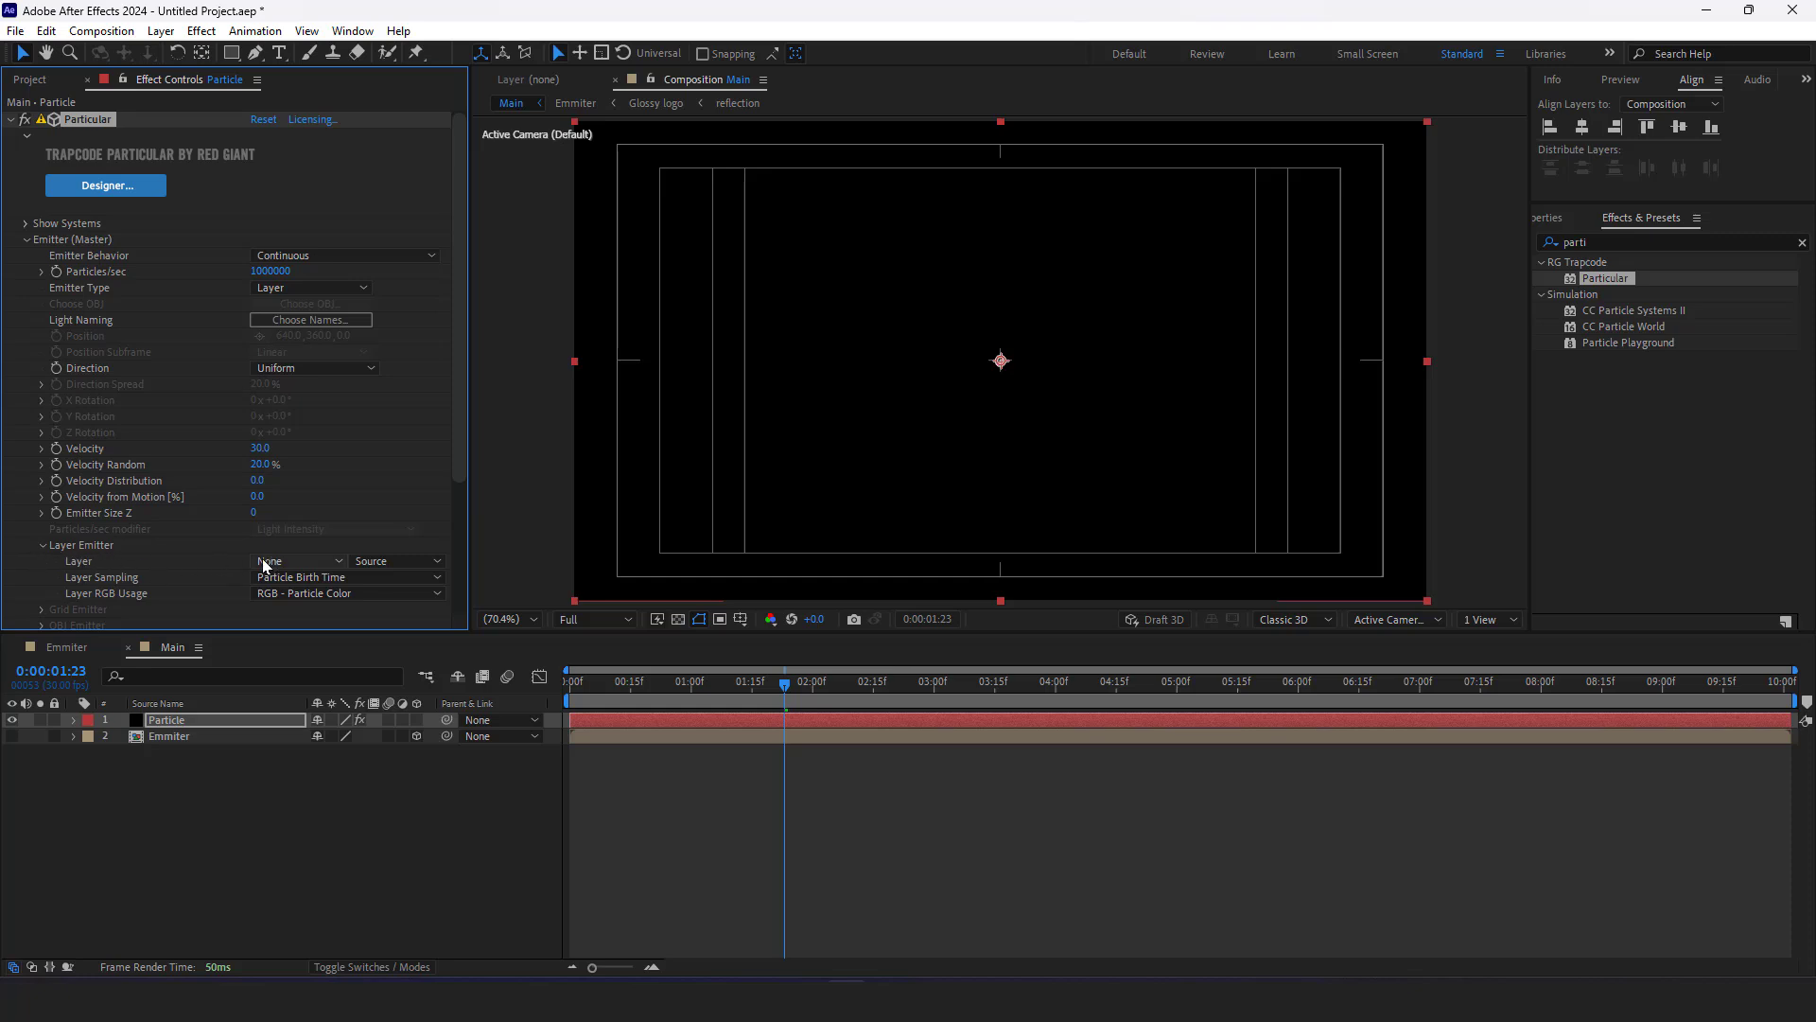
left_click(297, 561)
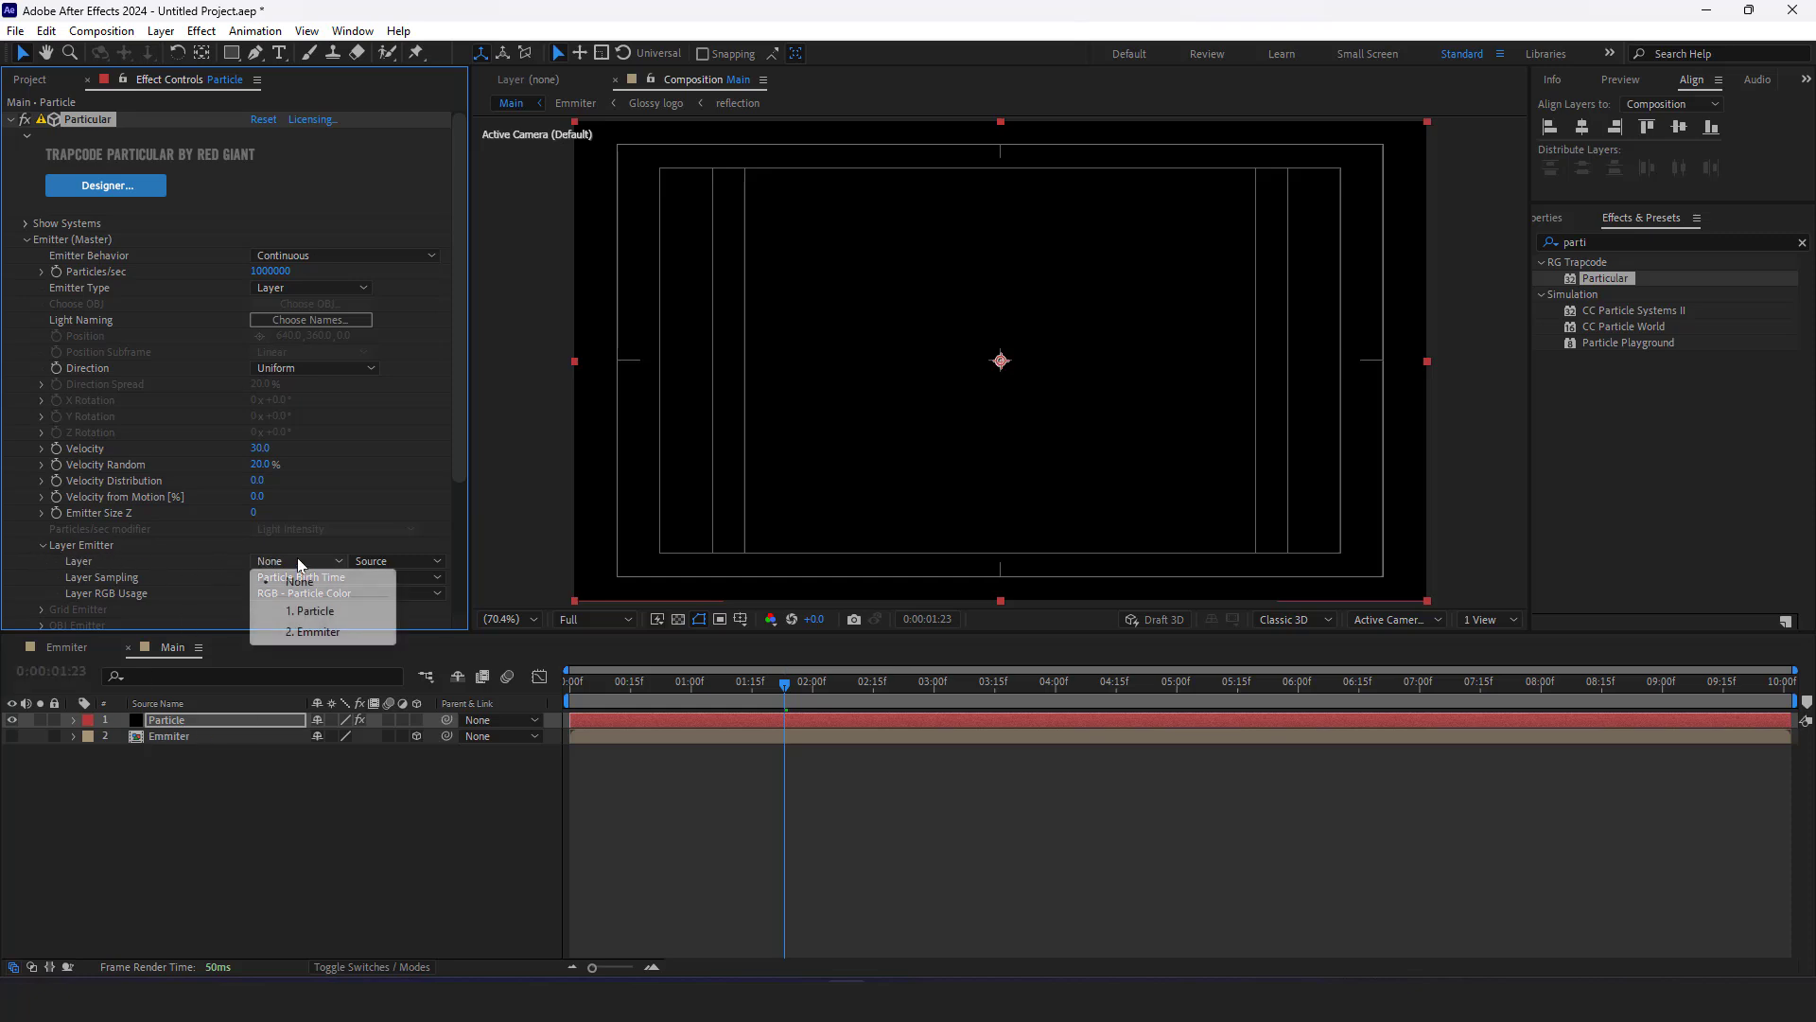
left_click(310, 632)
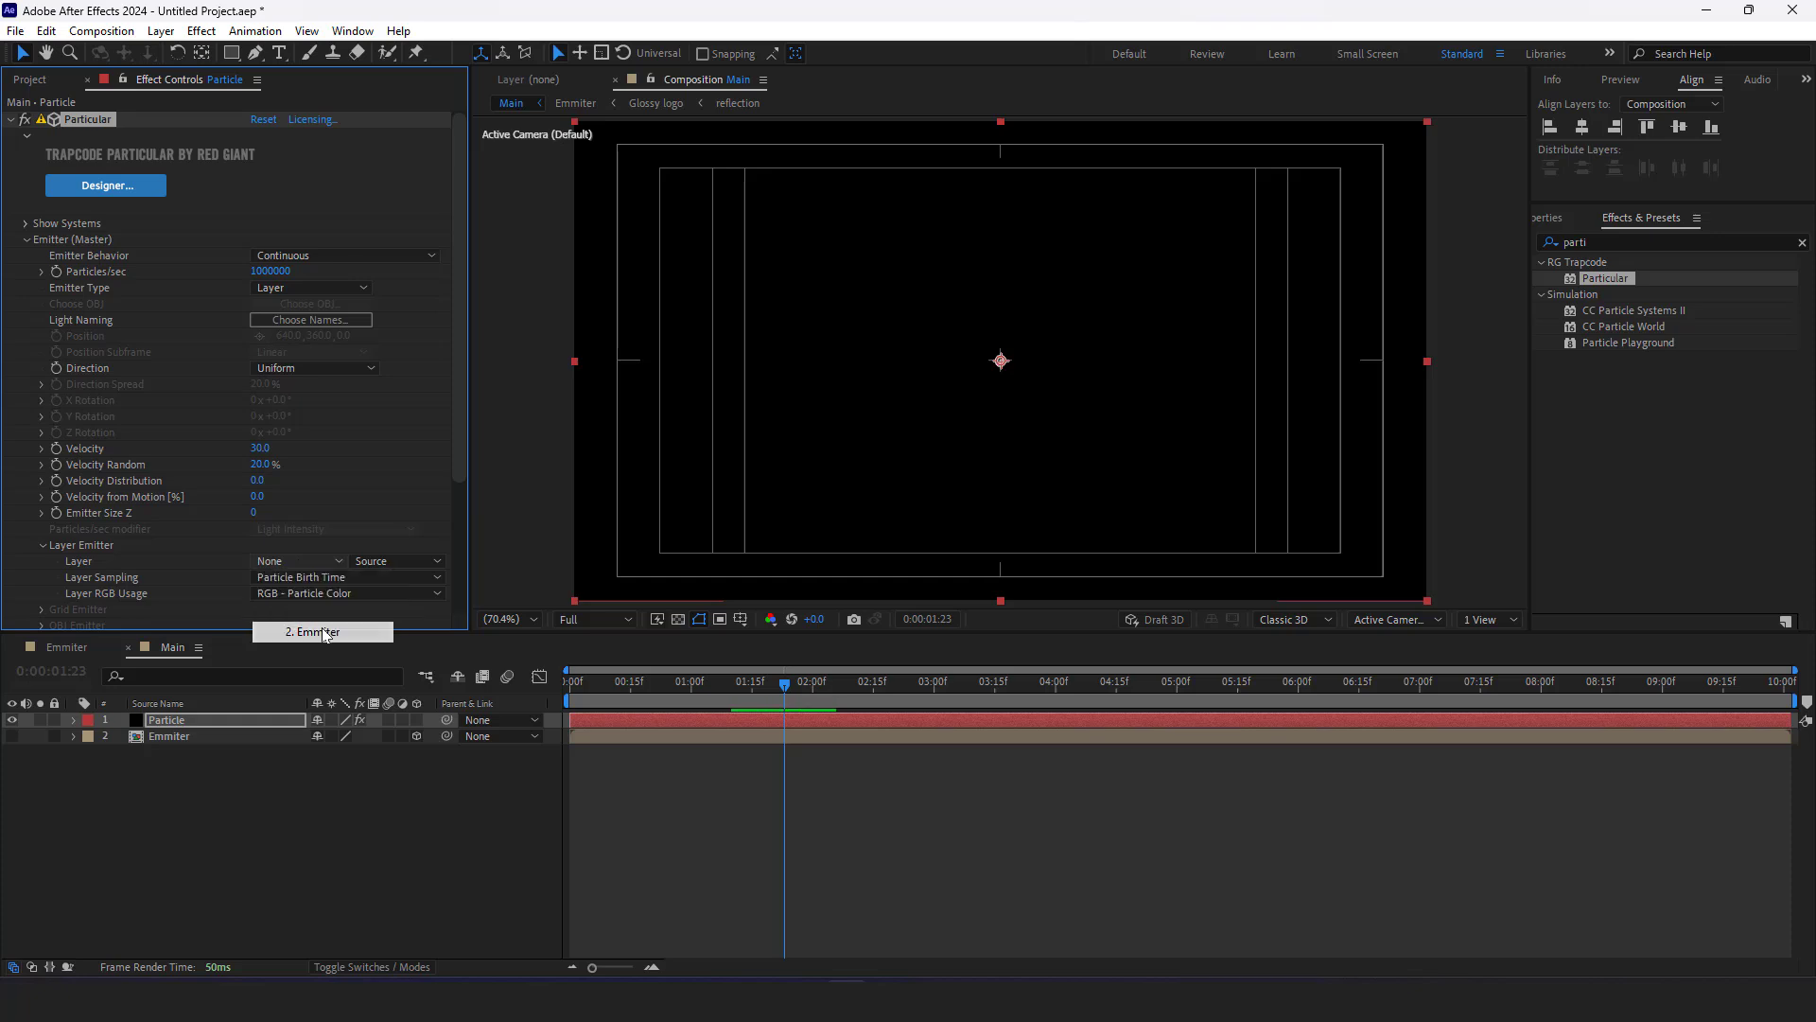
left_click_drag(462, 458, 452, 543)
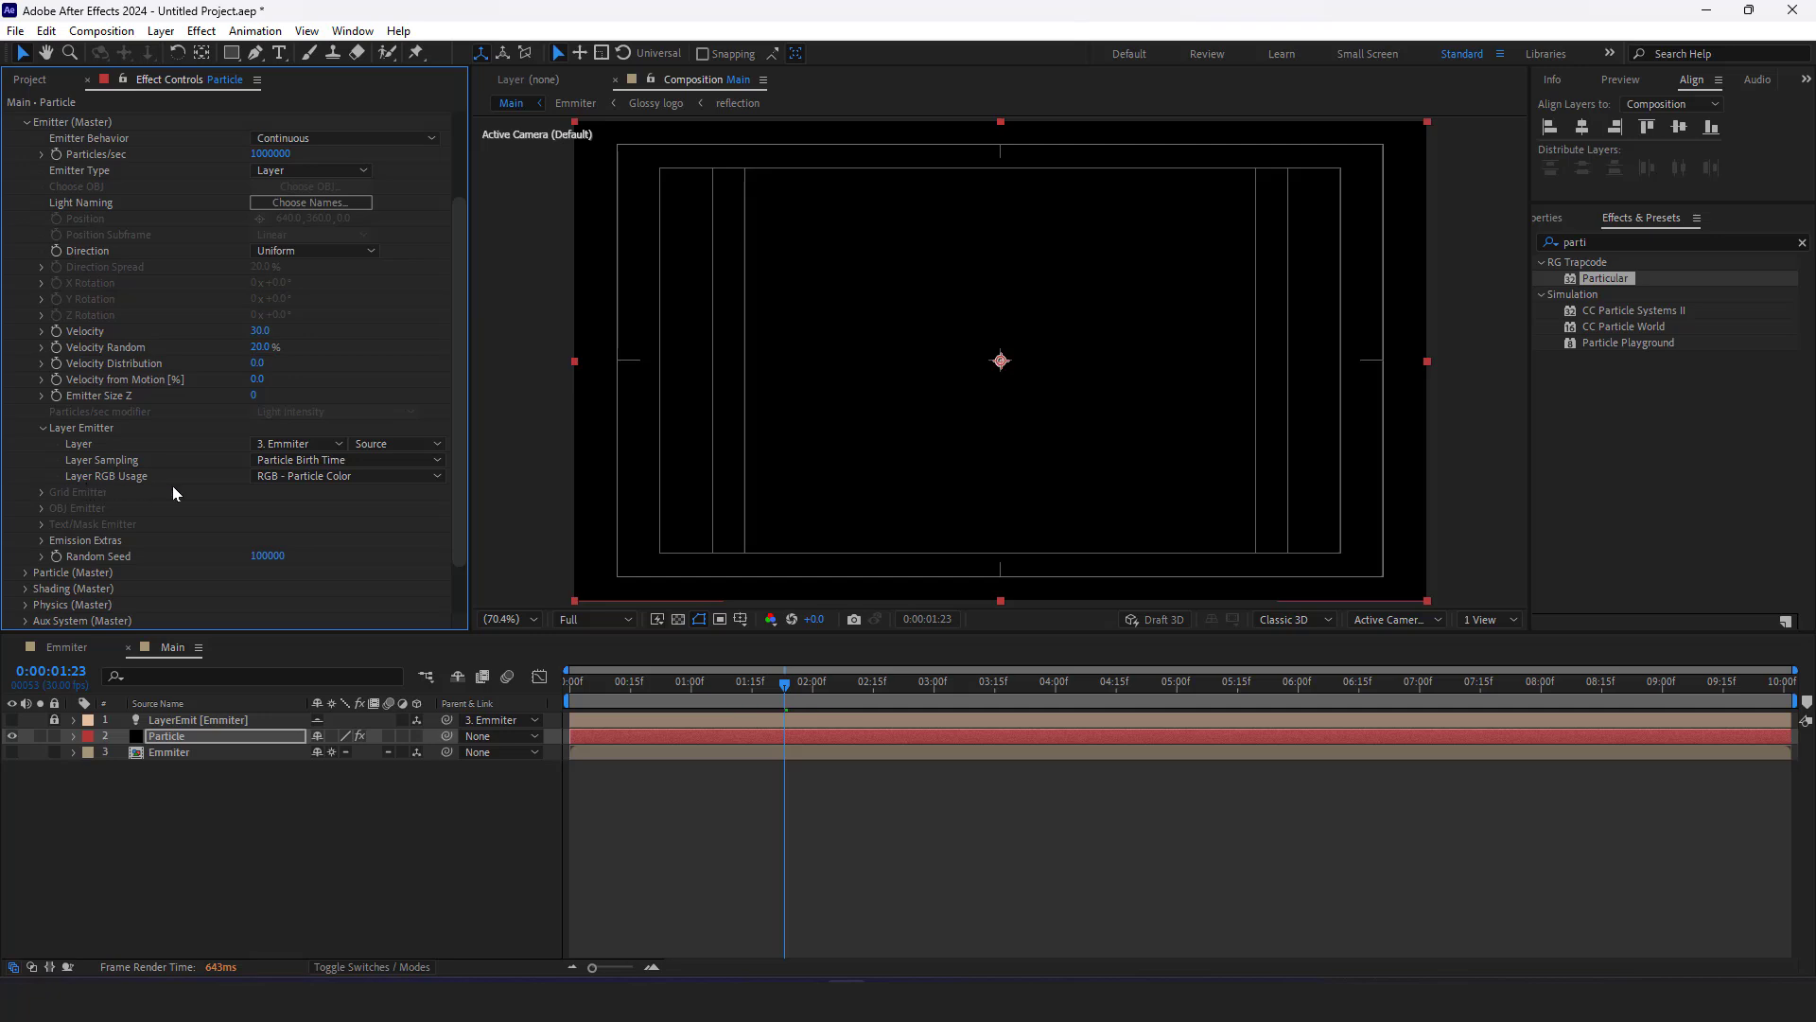
left_click(335, 479)
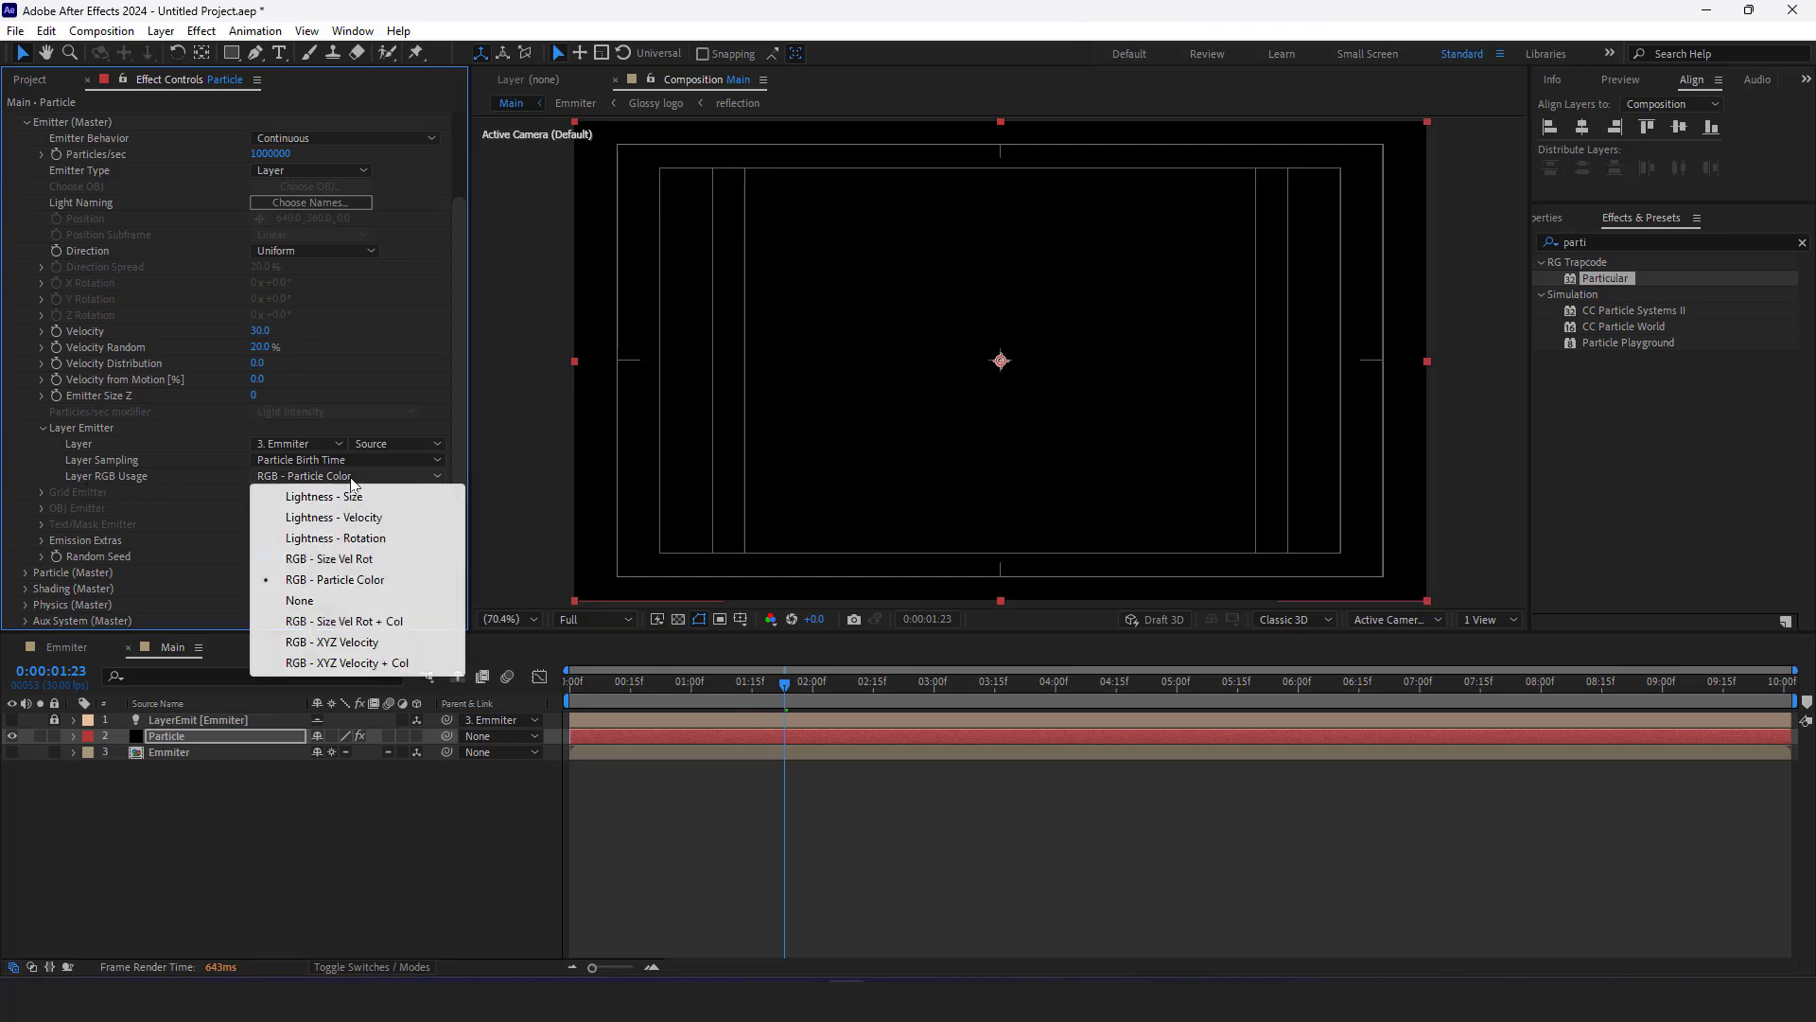
left_click(324, 602)
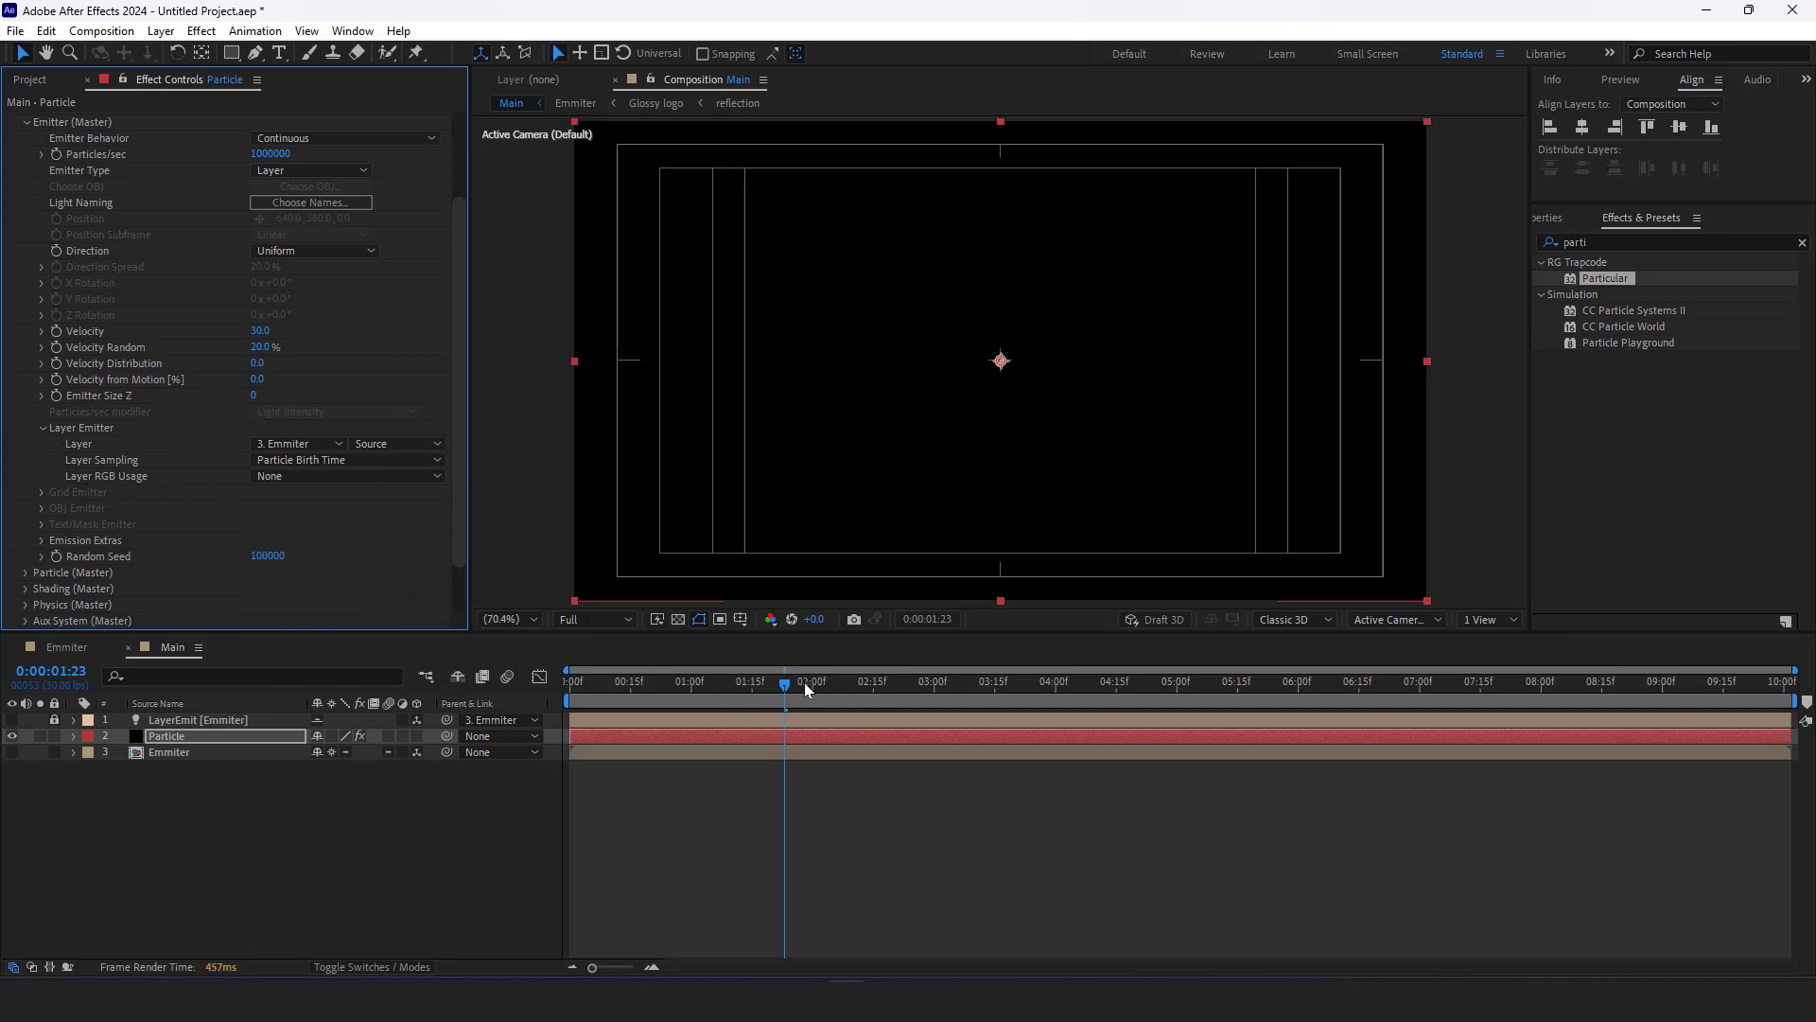
left_click_drag(786, 688, 896, 701)
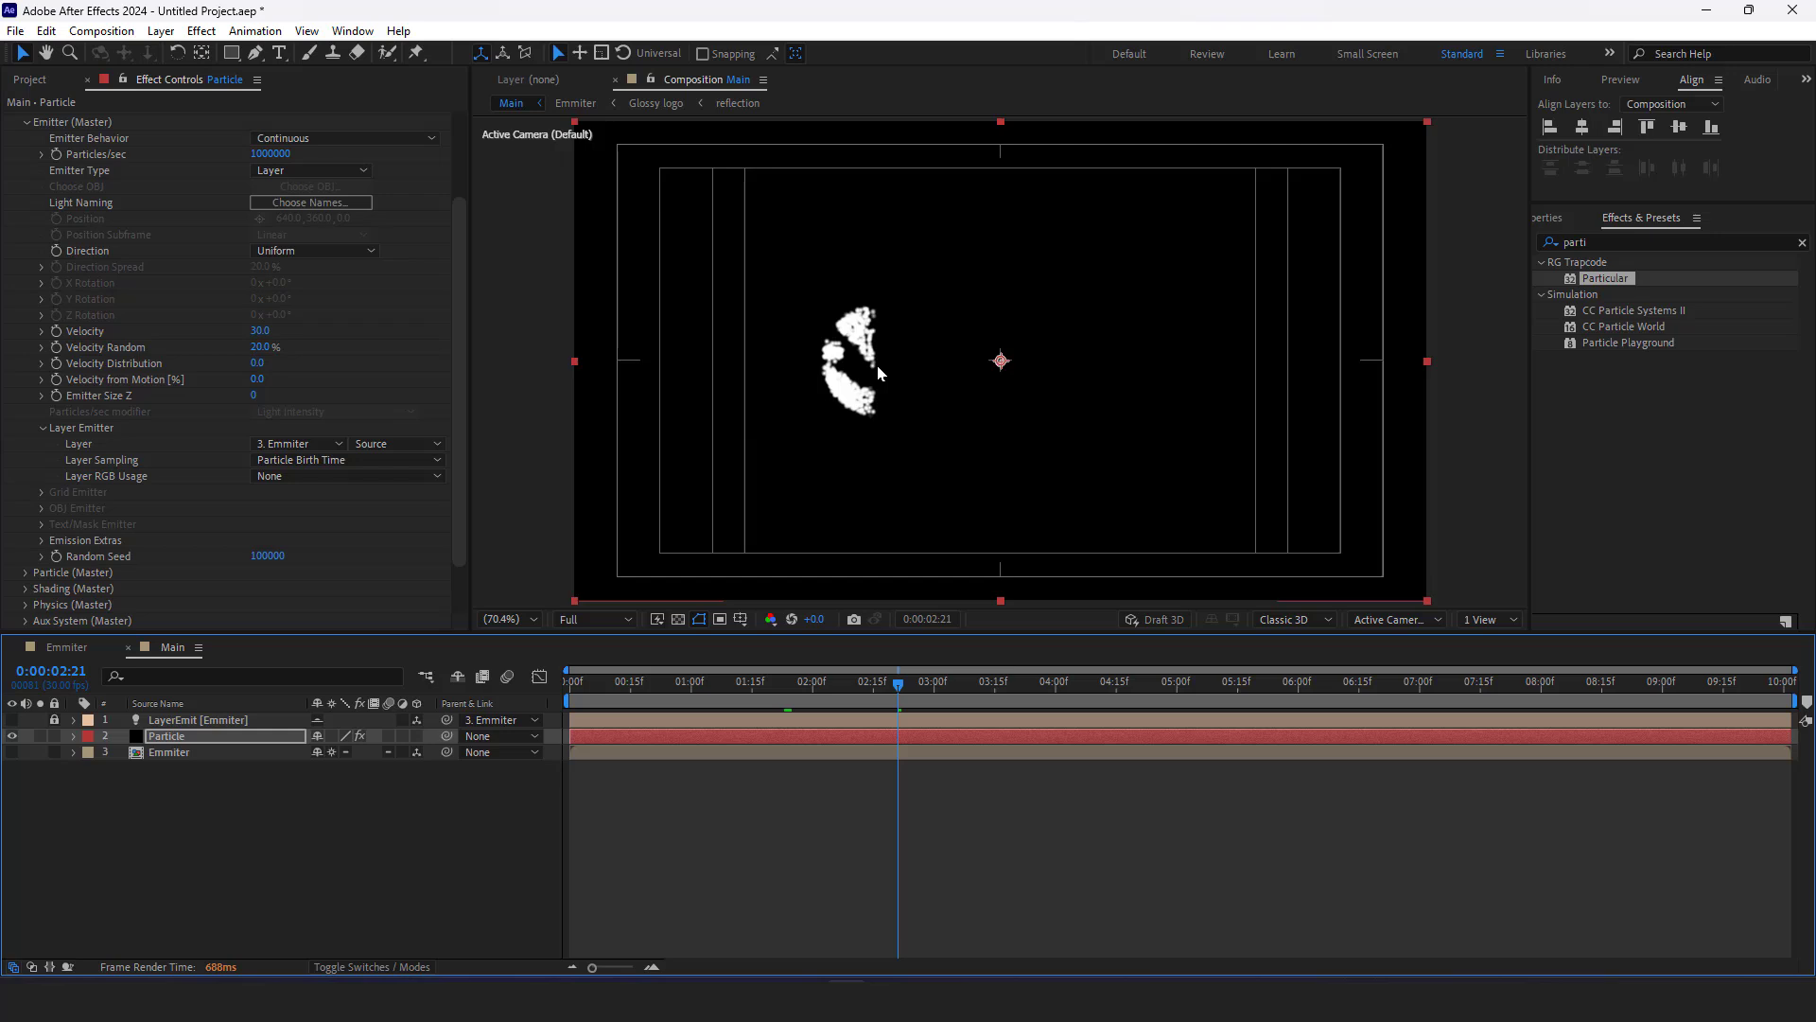
Set the master particle's Life to 2 seconds and its Sphere Feather to 100
scroll(37, 246, "up", 3)
left_click(25, 240)
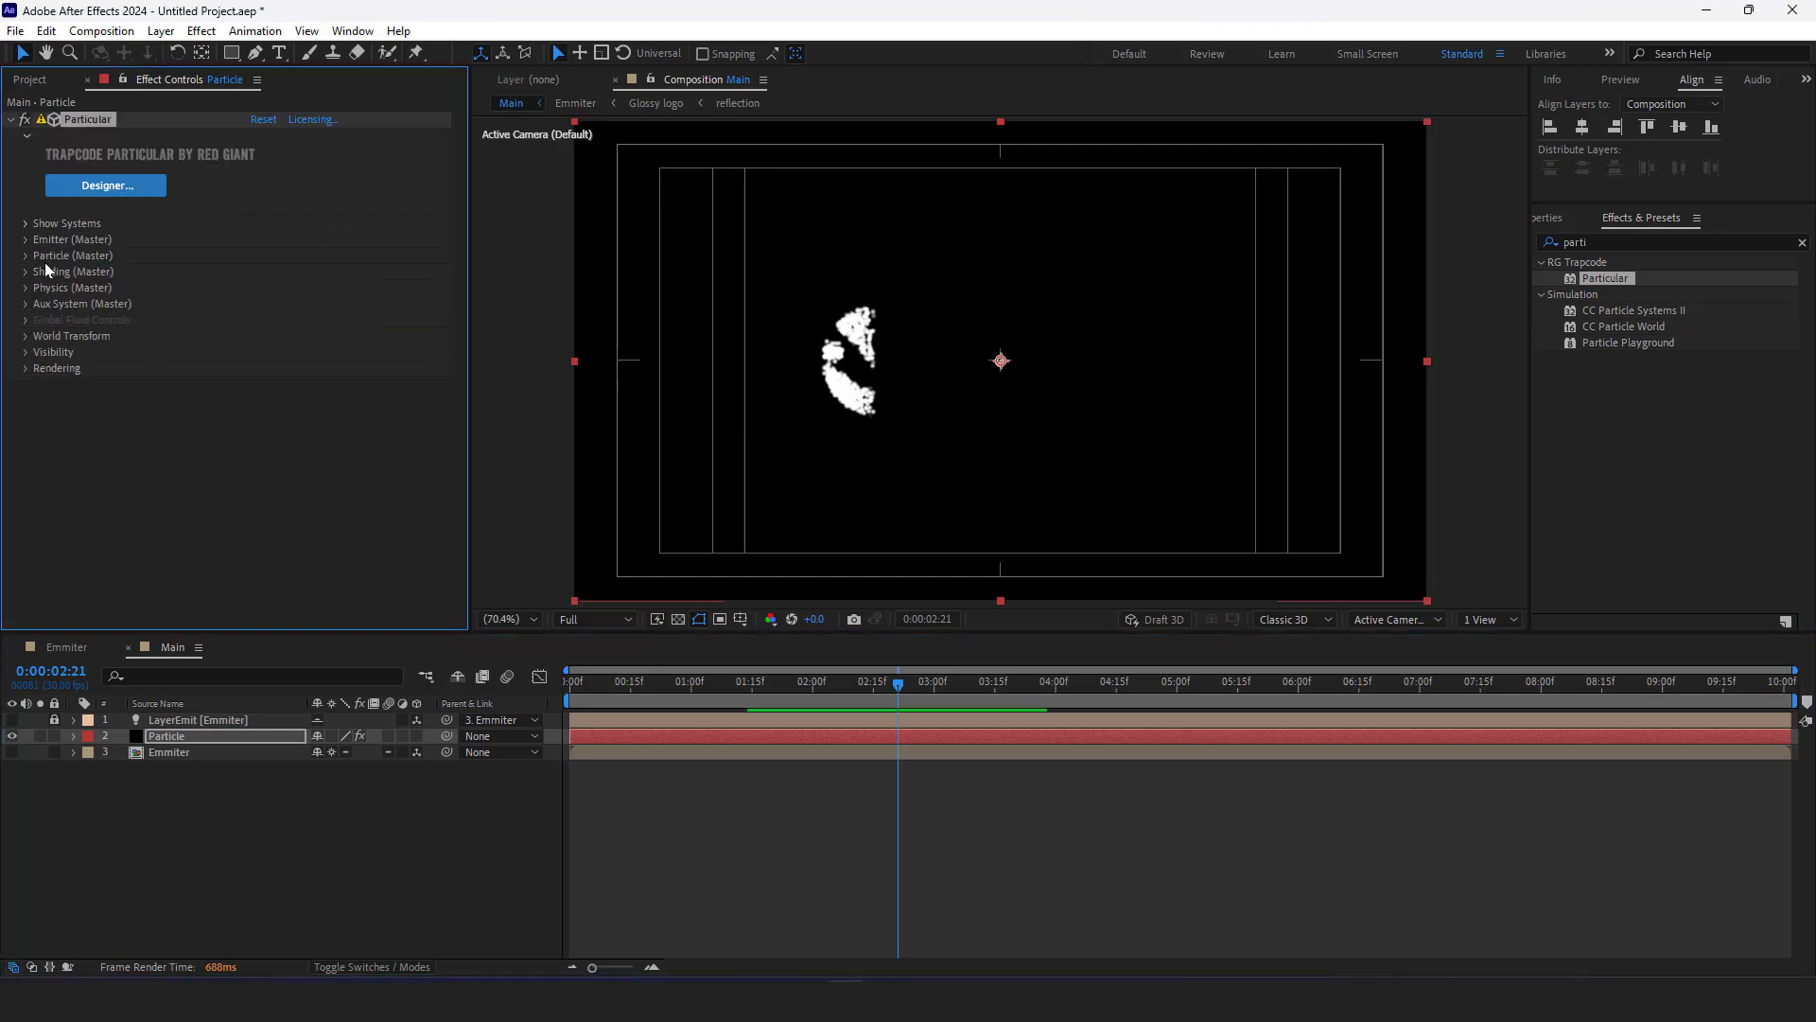
left_click(26, 255)
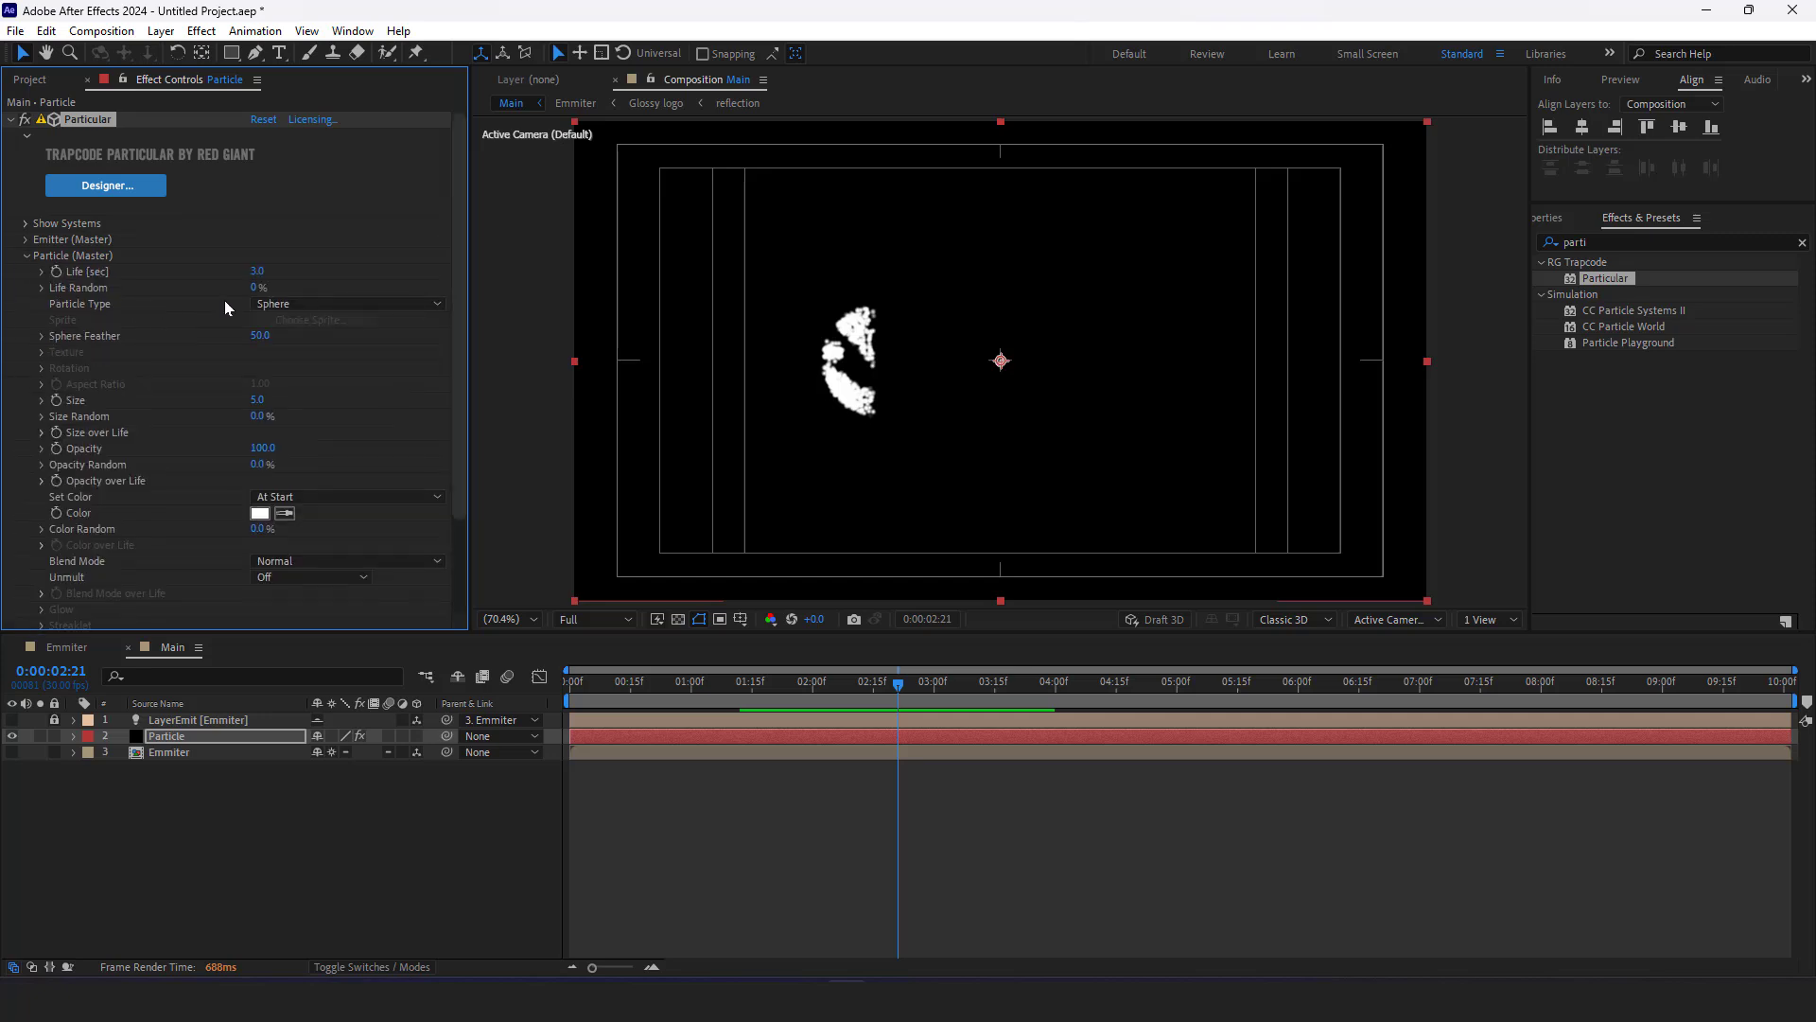
left_click(259, 271)
type("2")
key("Return")
left_click(263, 334)
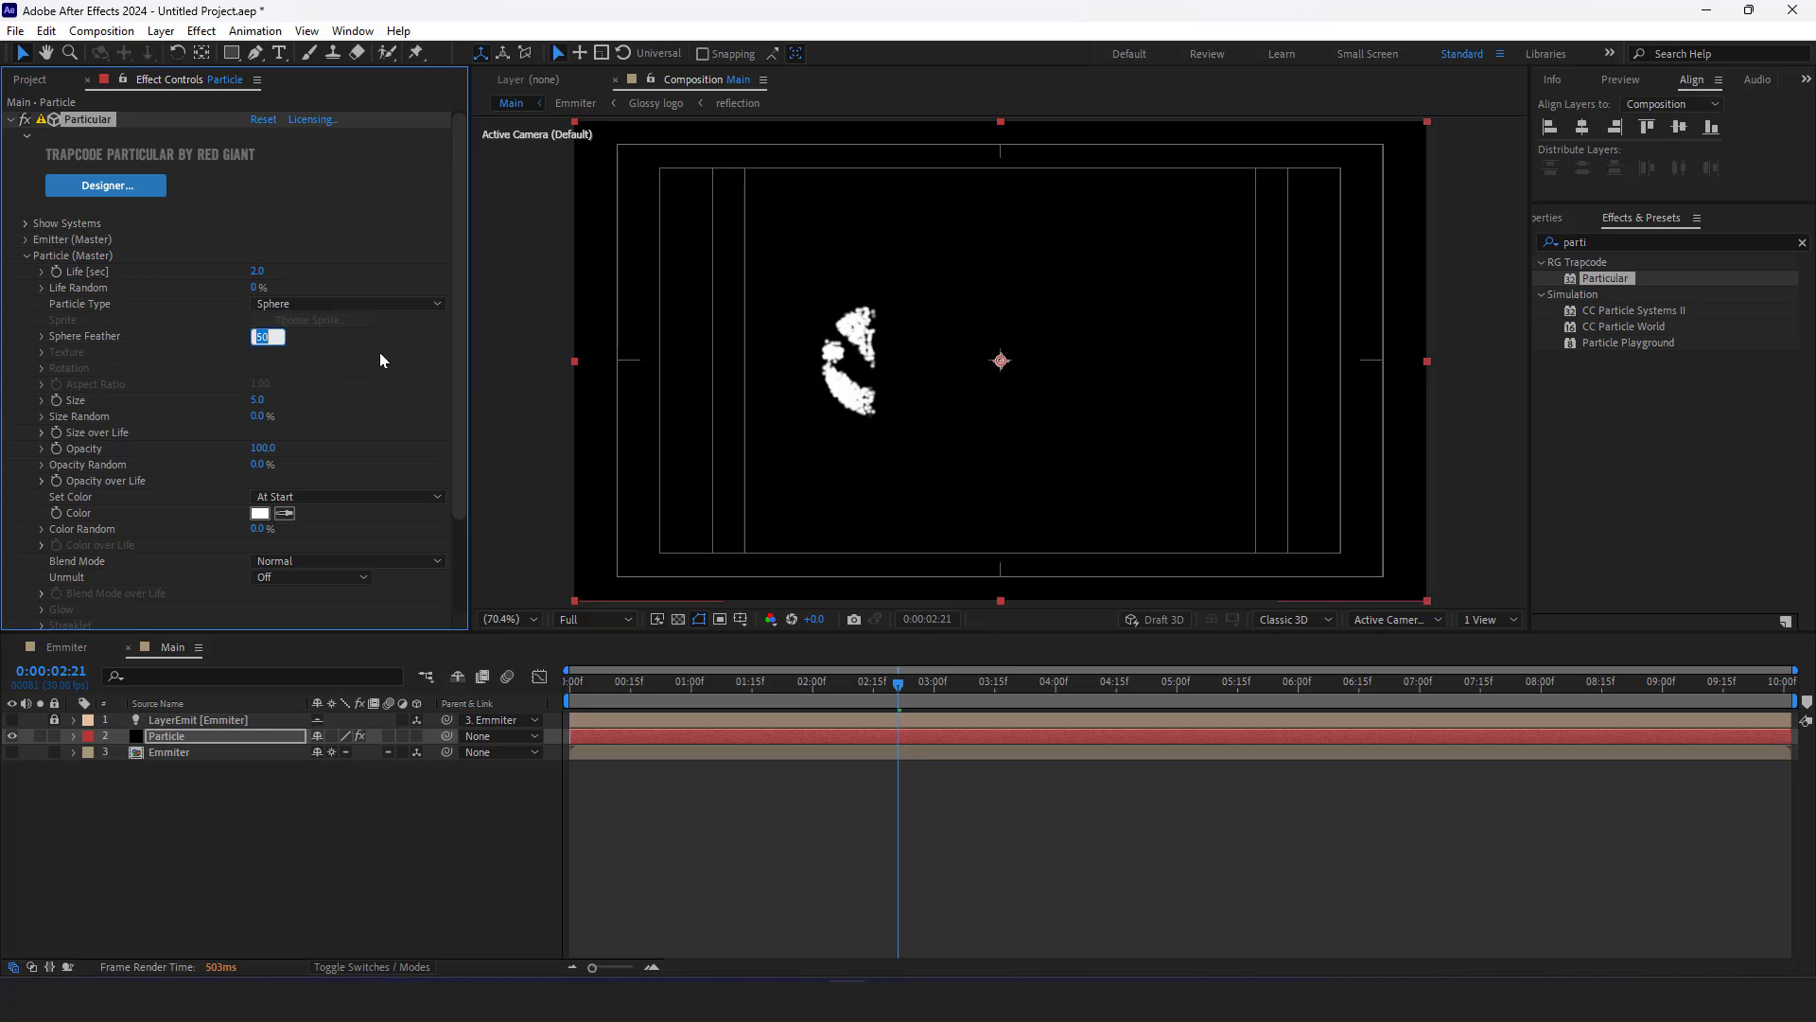
type("100")
key("Return")
In the Emmiter composition, feather Mask 1 of the Glossy logo layer by 30 pixels, checking at 0:00:02:25, and return to Main
left_click(77, 645)
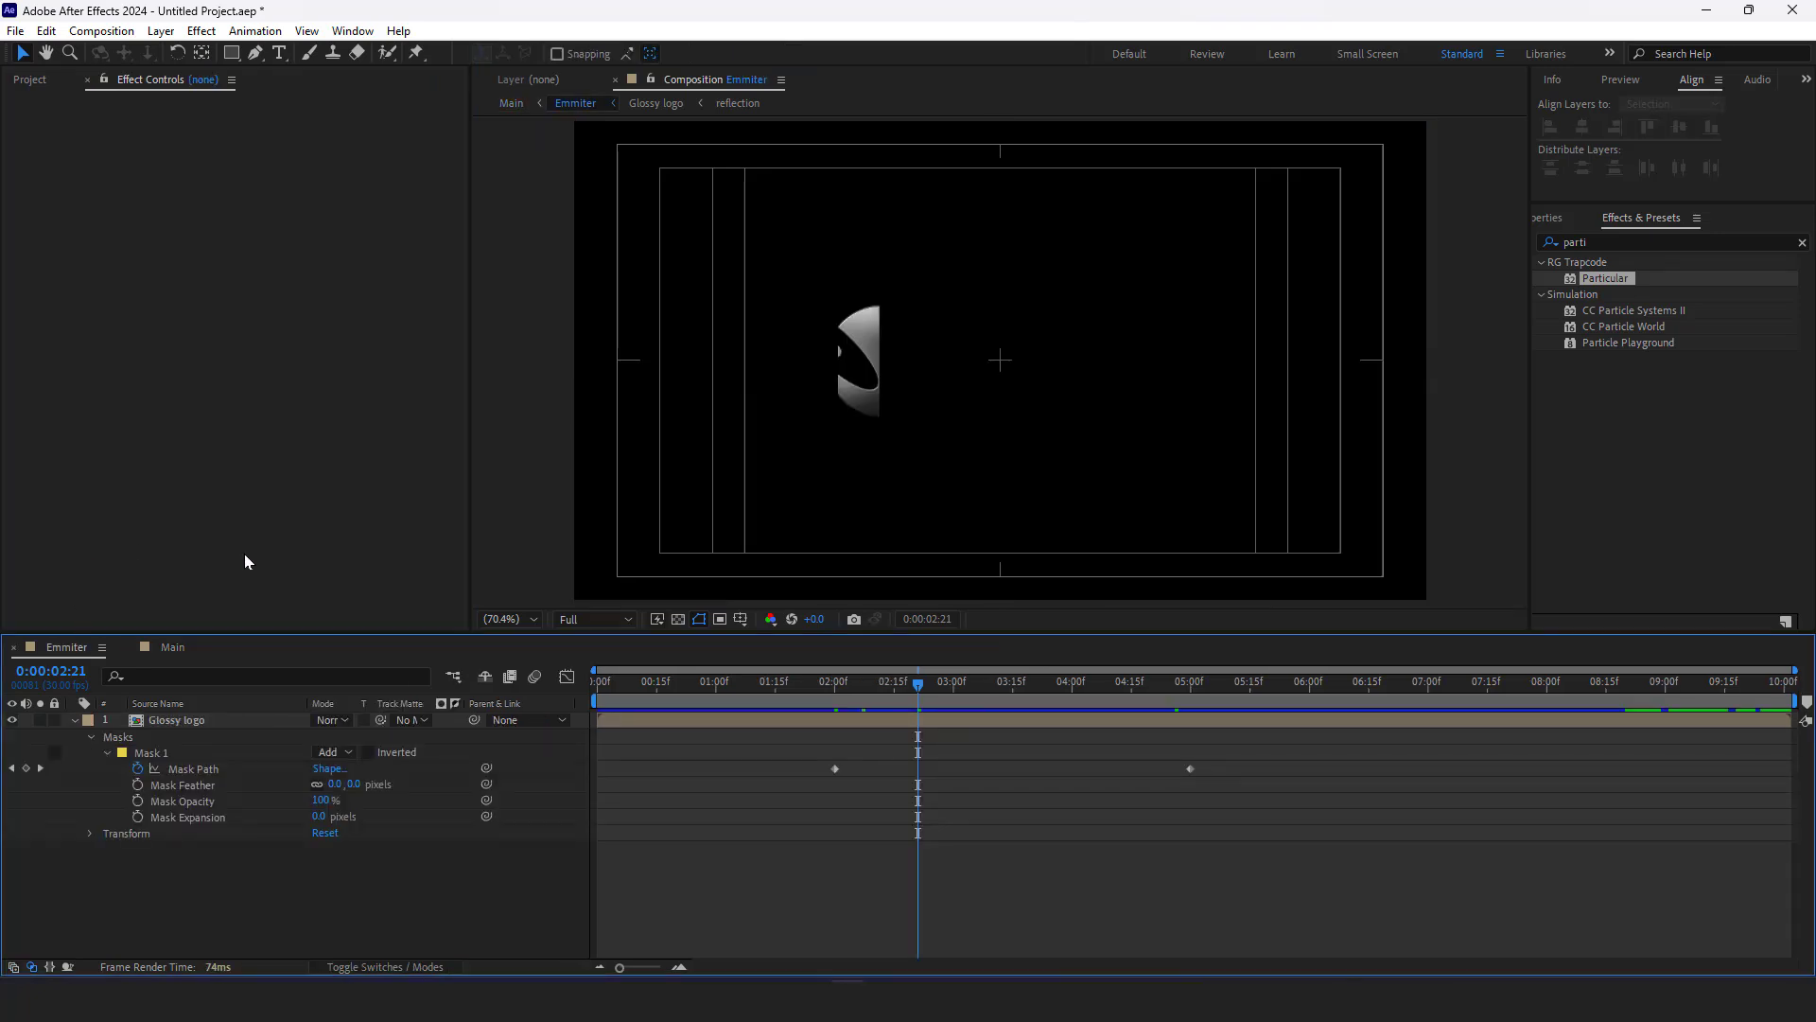
mouse_move(918, 701)
left_mouse_down()
mouse_move(894, 695)
mouse_move(934, 696)
left_mouse_up()
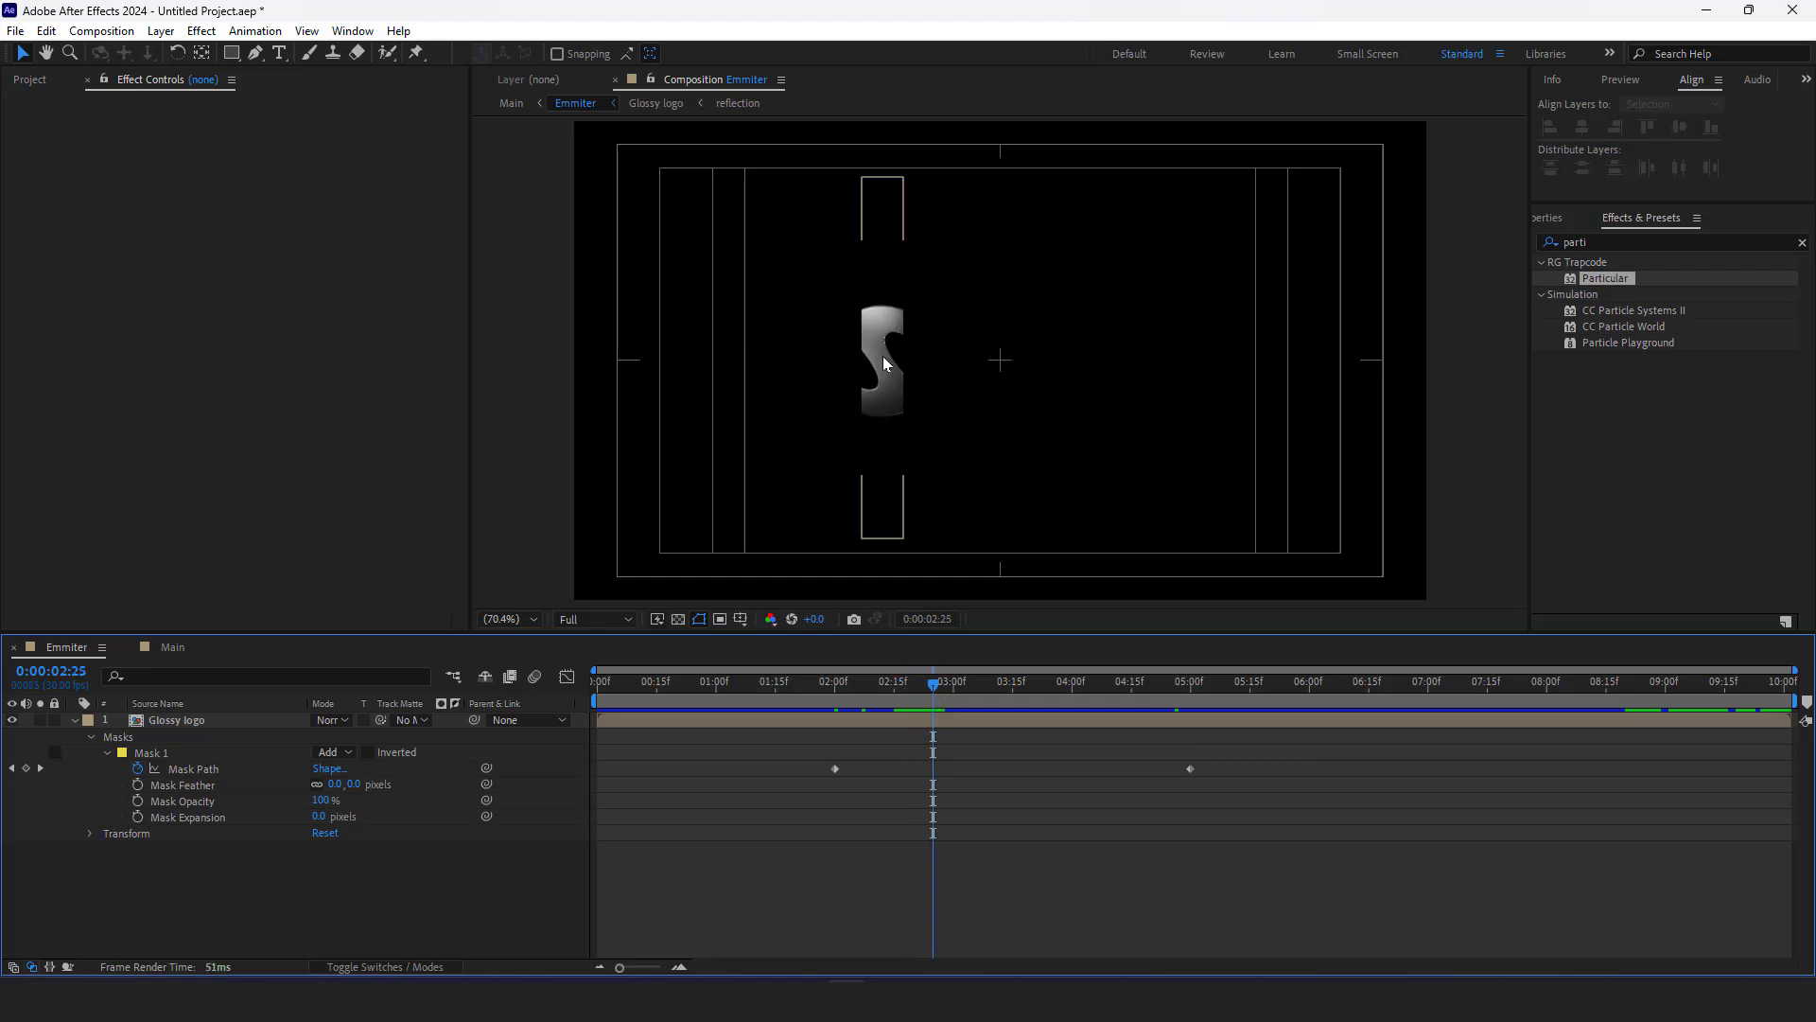
left_click_drag(357, 785, 373, 787)
left_click(365, 785)
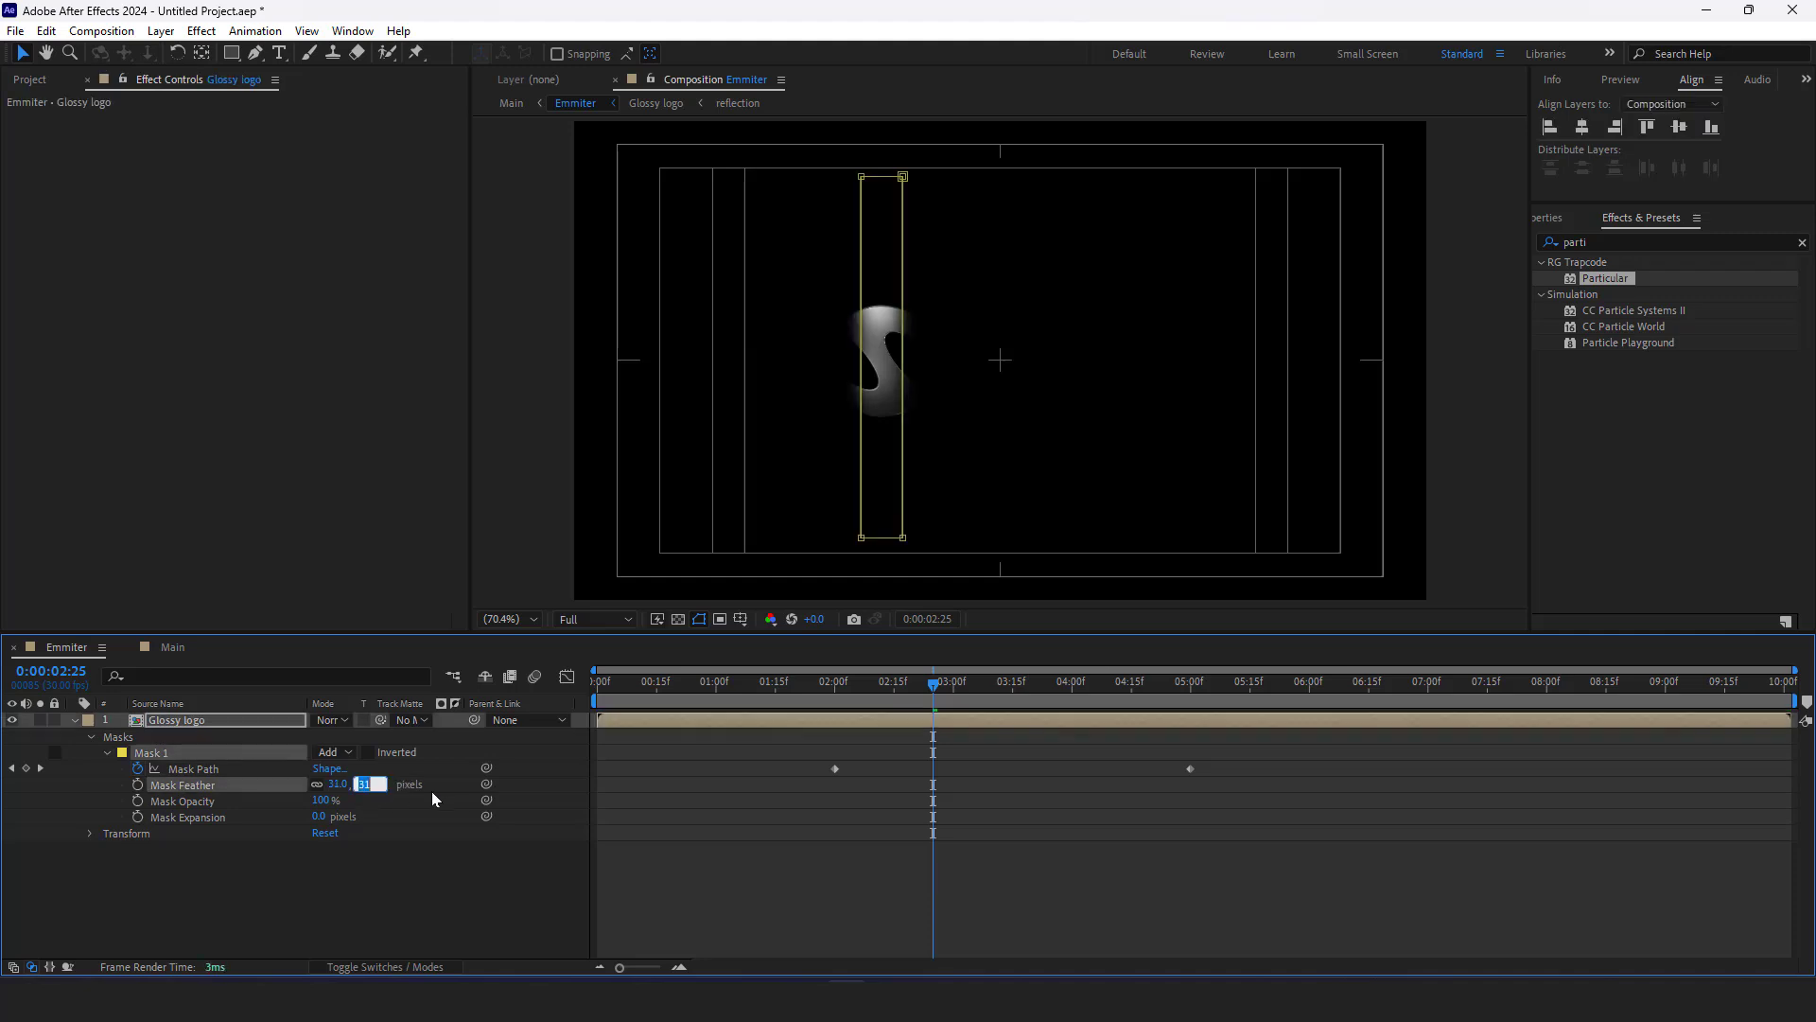
type("30")
key("Return")
left_click(173, 647)
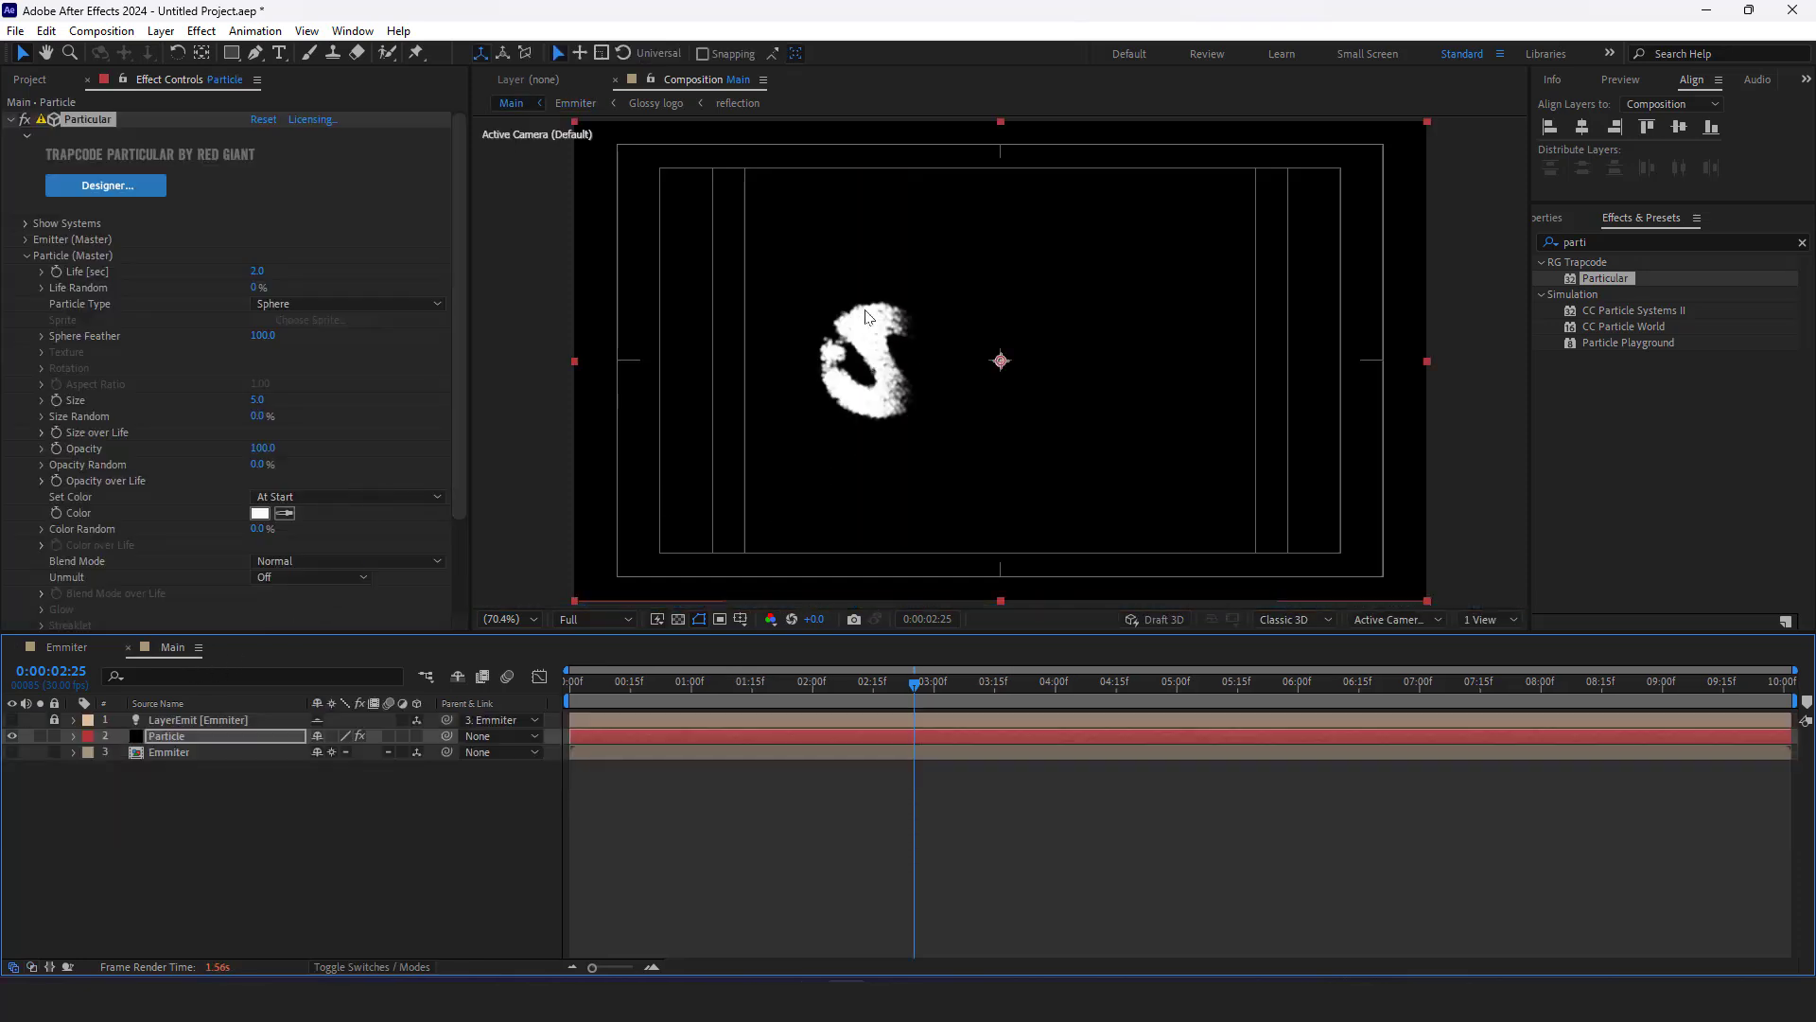
Try a particle Size of 1
left_click(258, 400)
type("1")
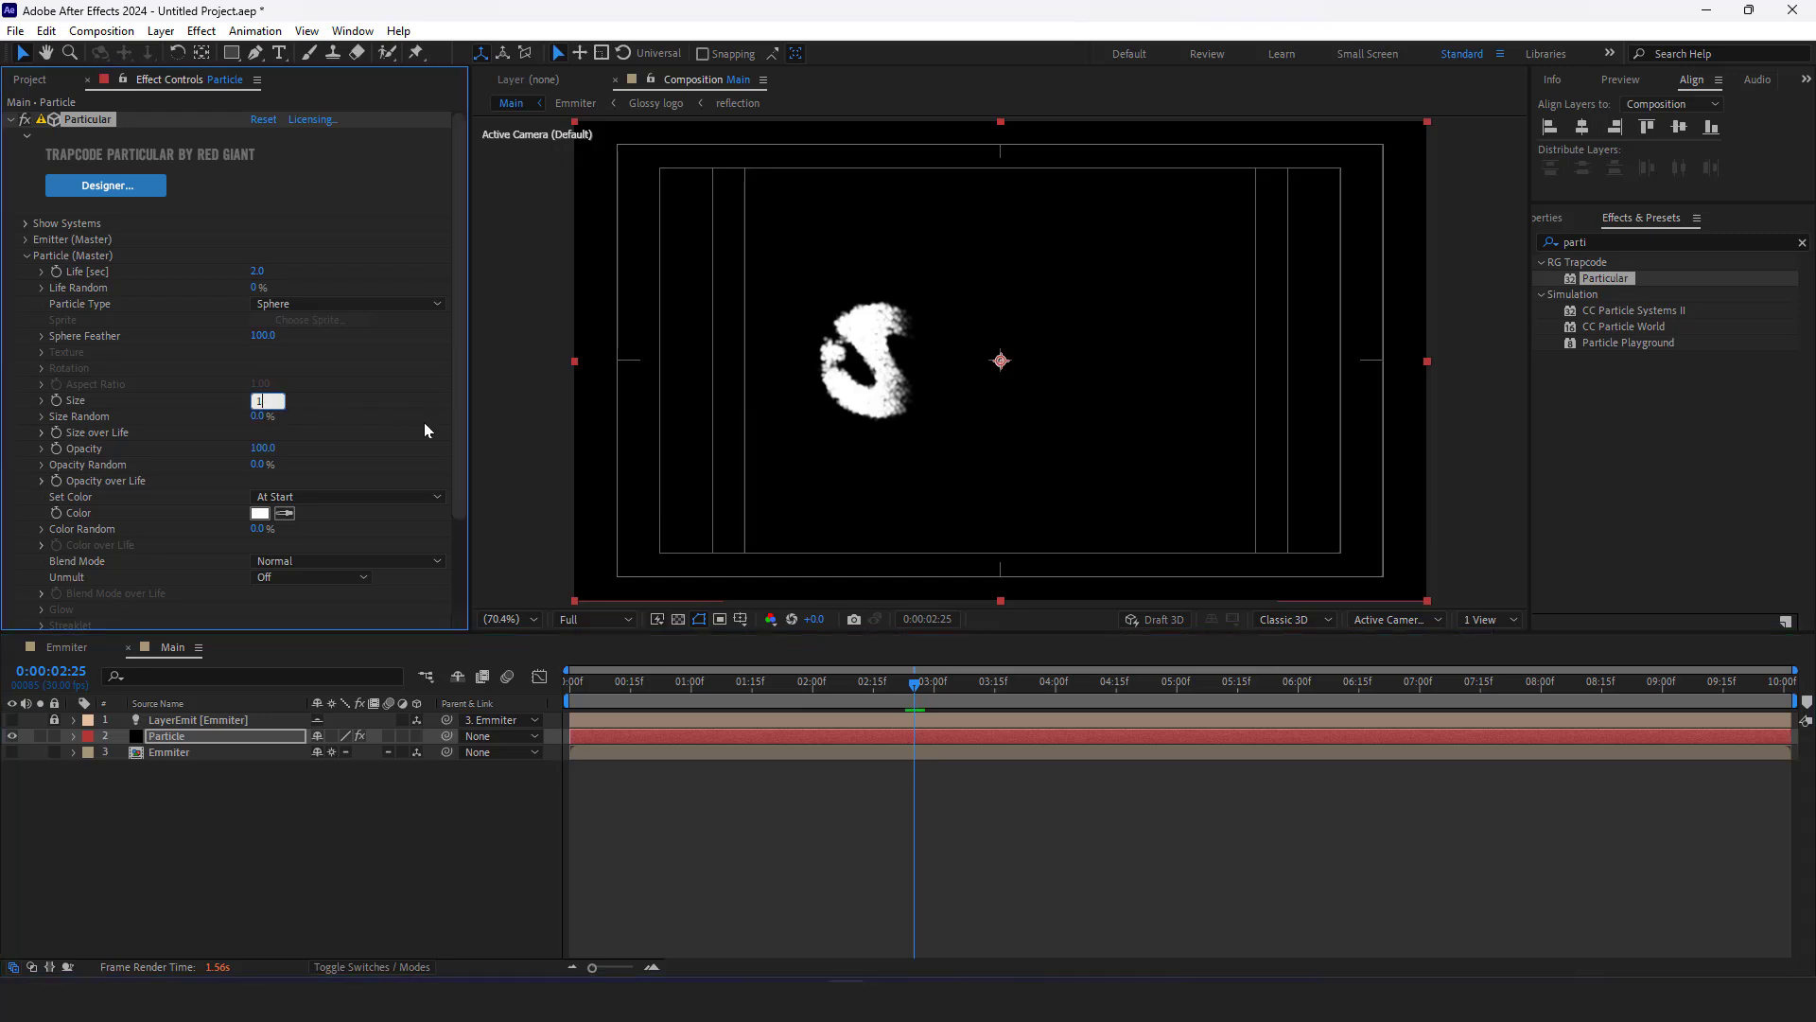
key("Return")
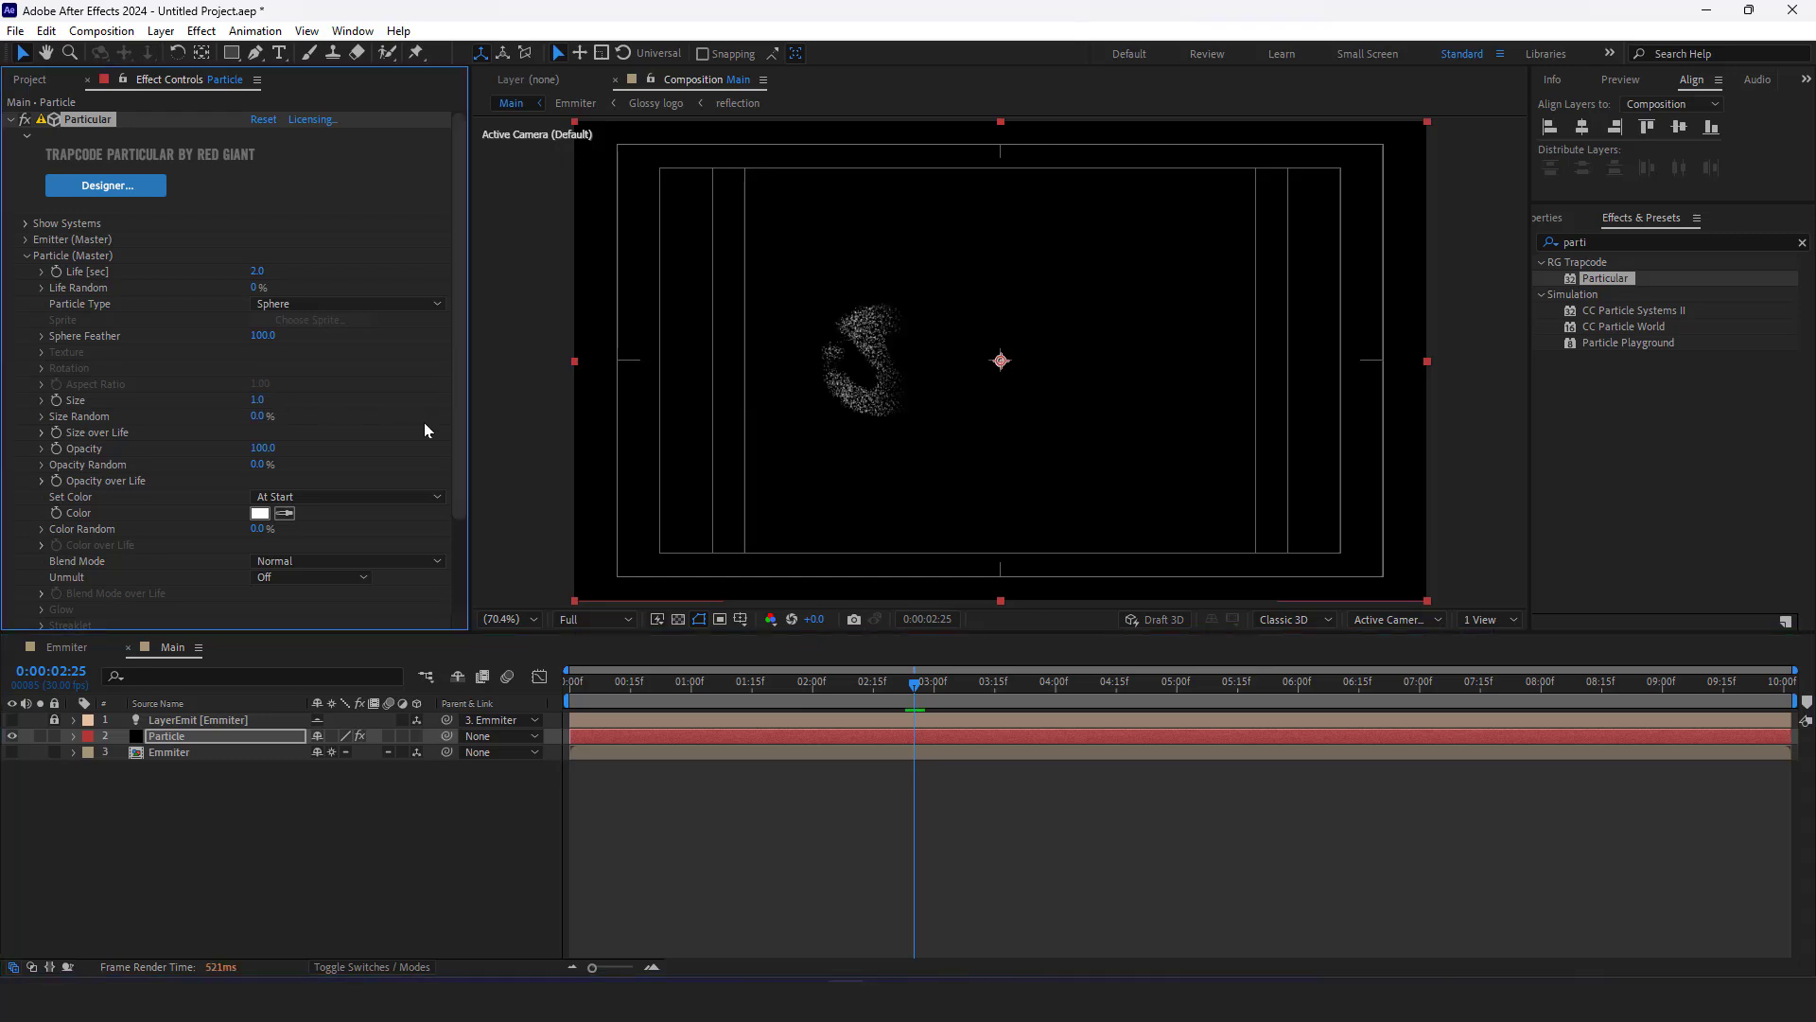
Set the master particle's Size to 1.5 and its Size Random to 50%
left_click(261, 401)
type("1.5")
key("Return")
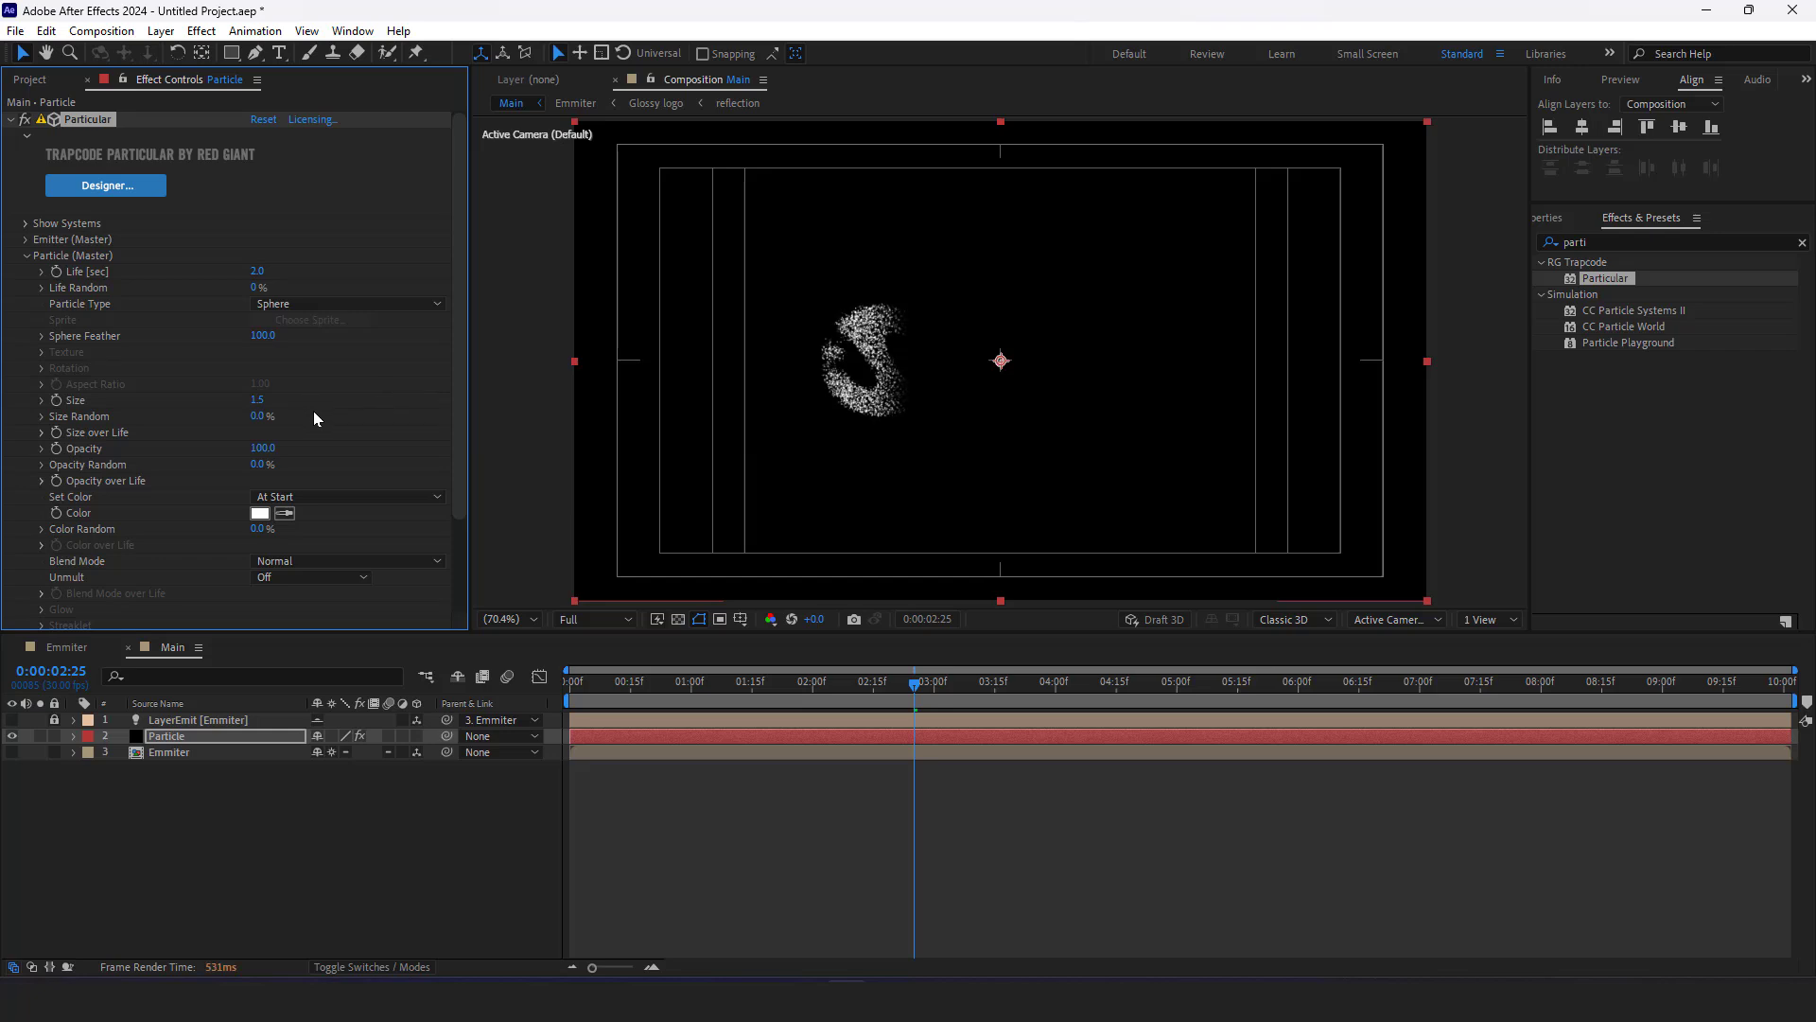
left_click(261, 417)
type("50")
key("Return")
scroll(377, 417, "down", 1)
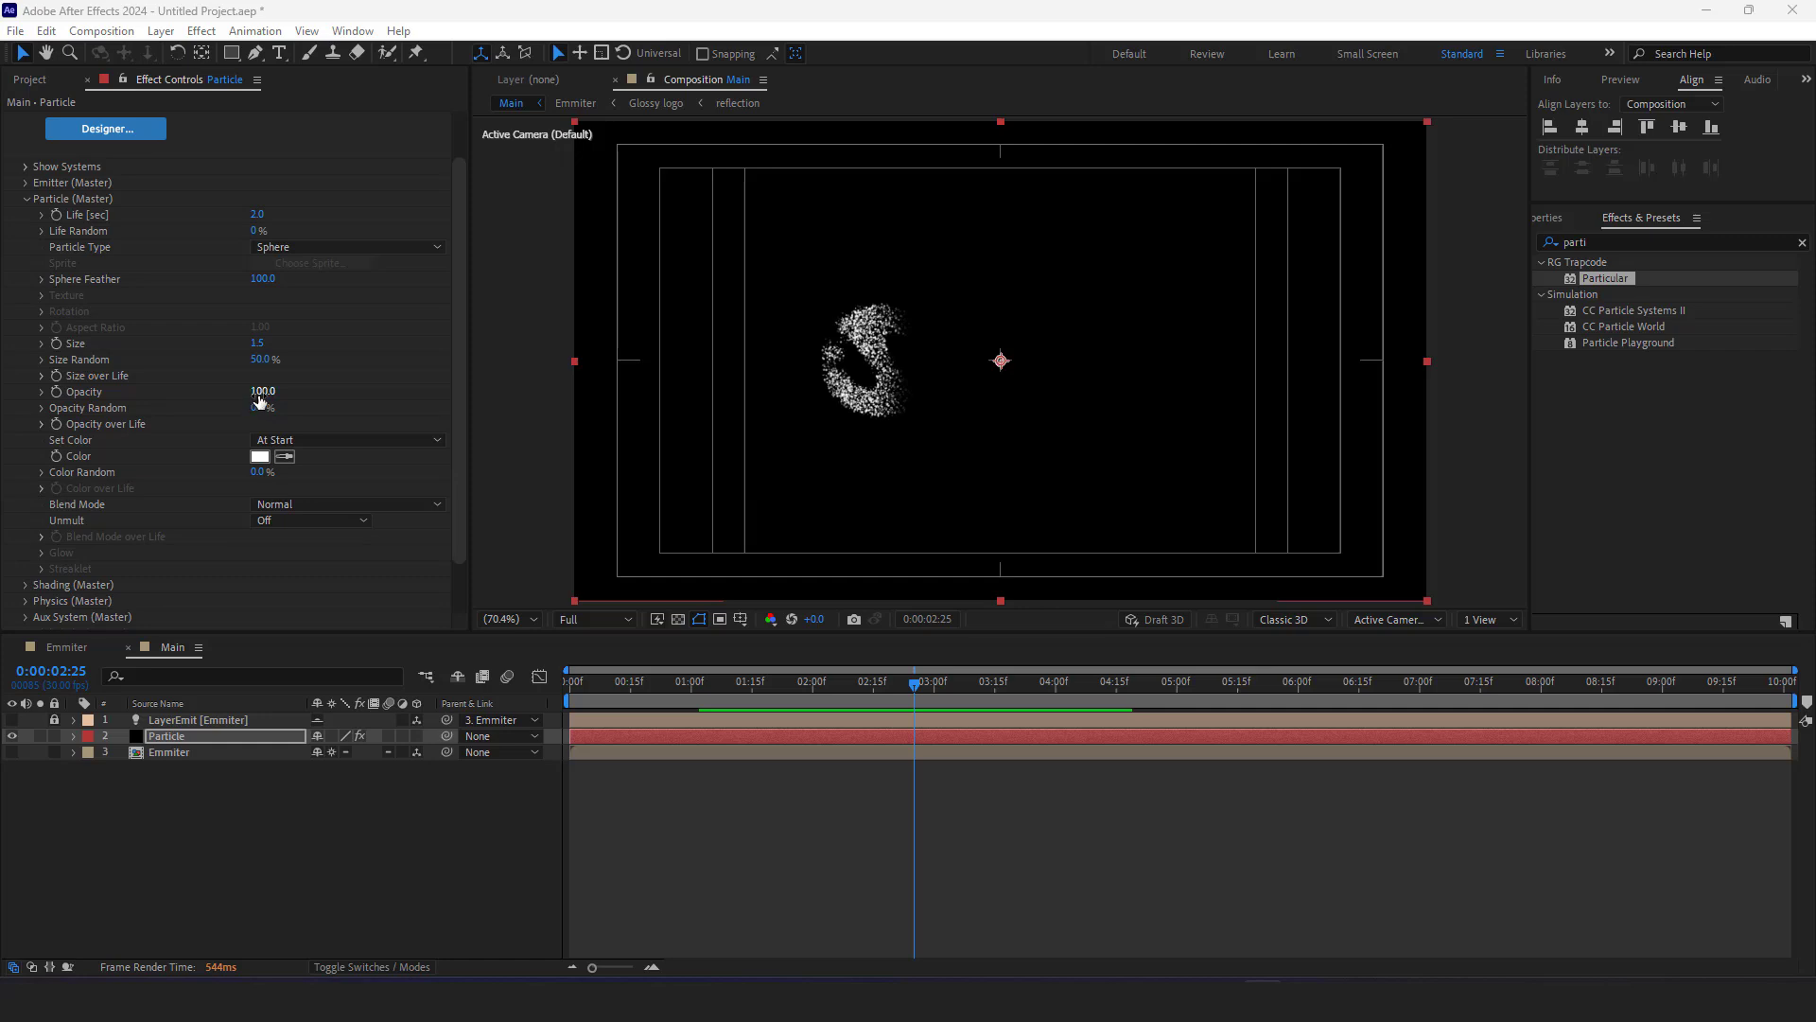
Set the master particle's Opacity to 70 and its Opacity Random to 50%
left_click(261, 392)
type("70")
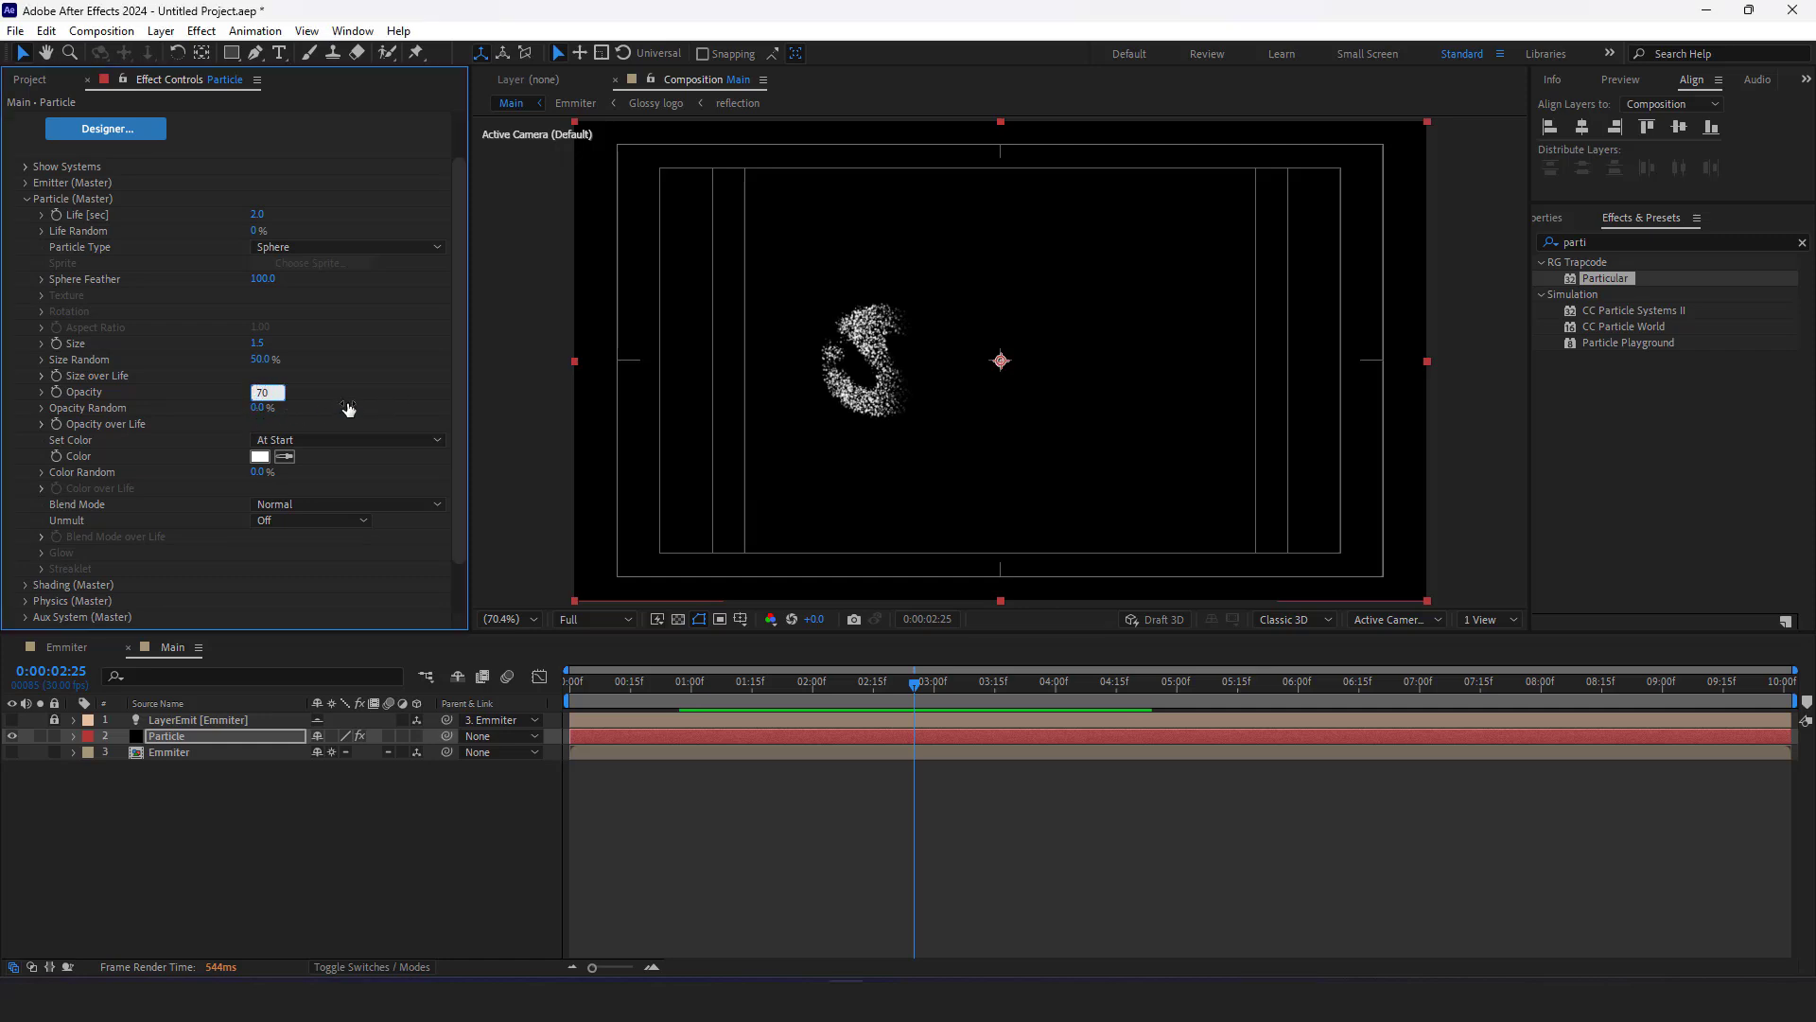
key("Tab")
type("50")
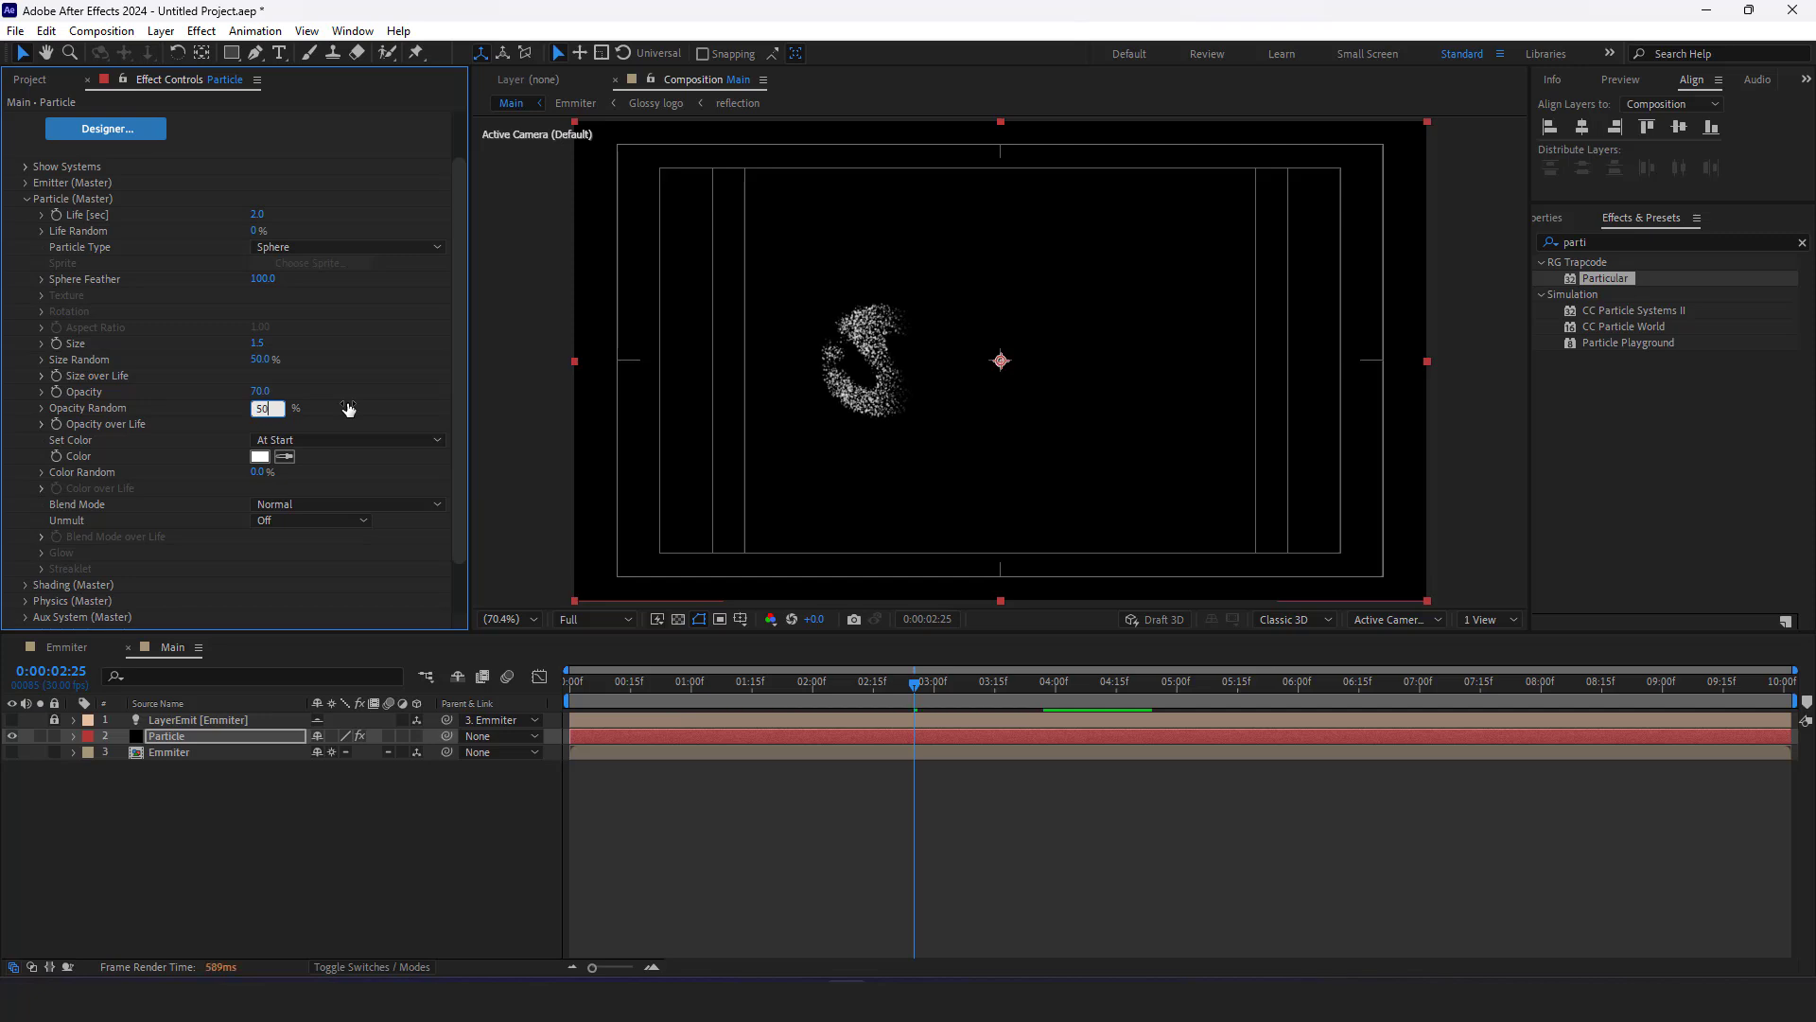
key("Return")
Apply the linearly falling preset curve to Opacity over Life and set the particle Blend Mode to Add
left_click(42, 424)
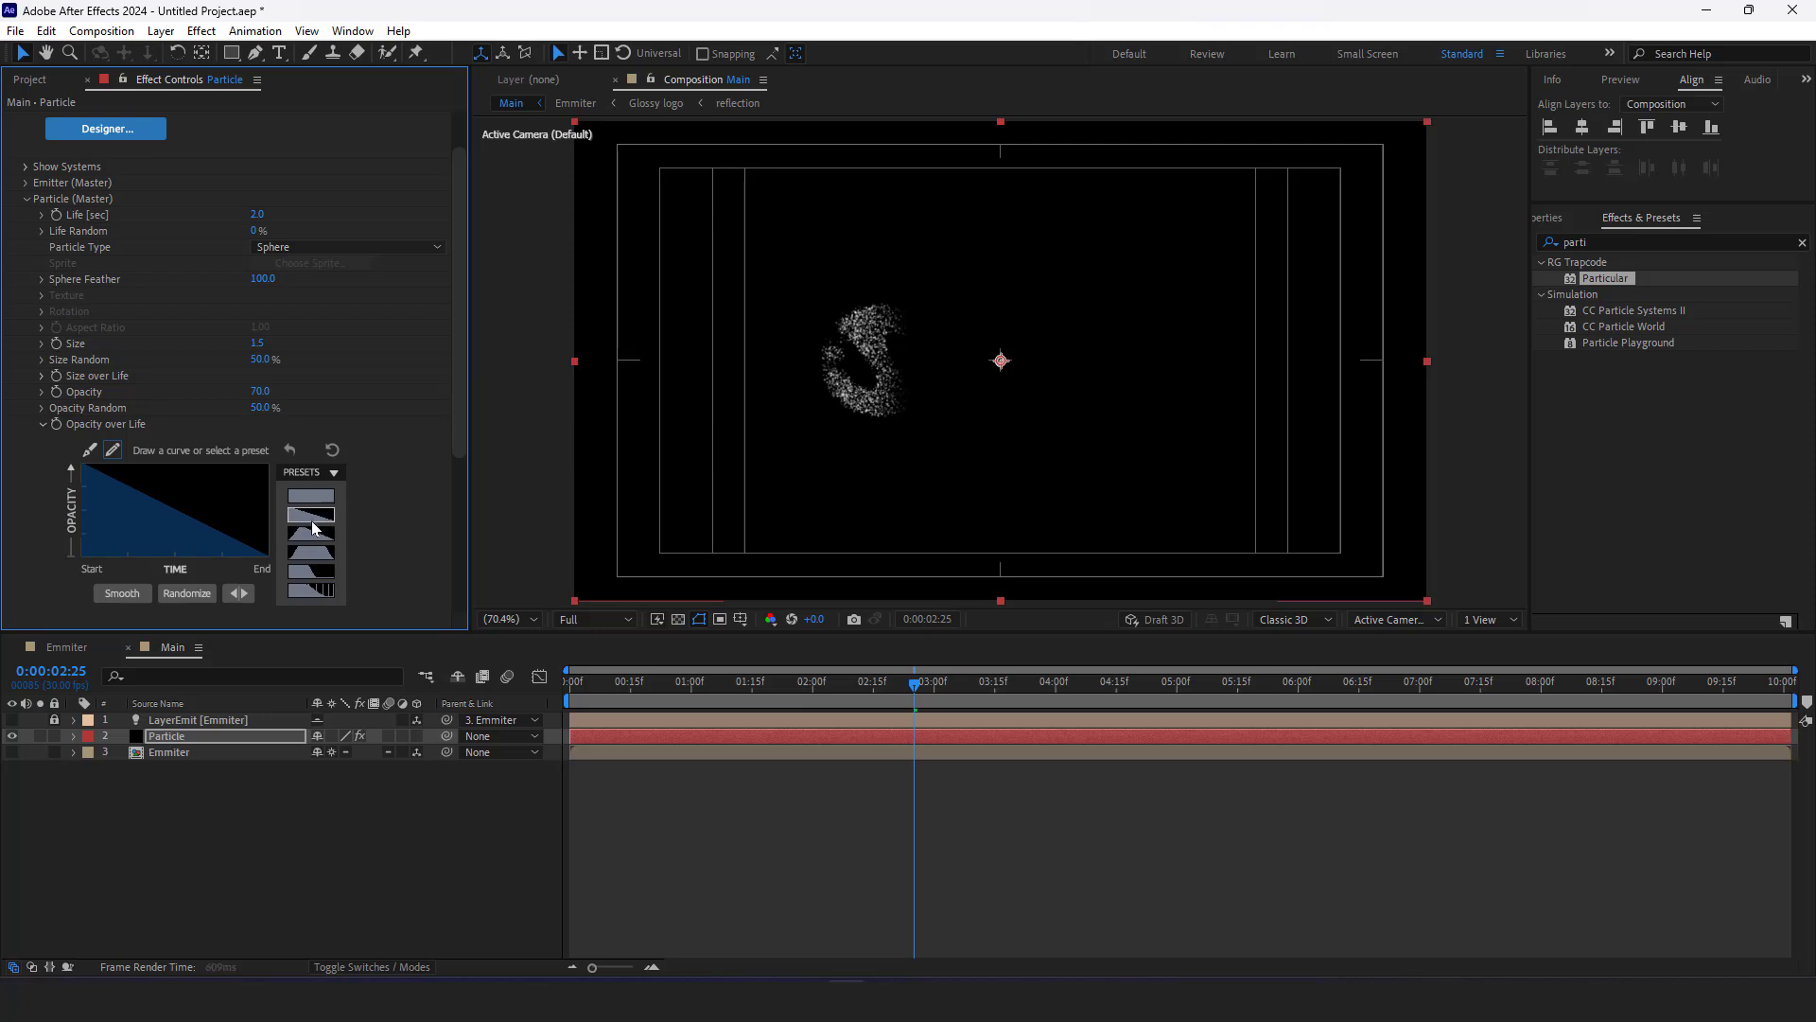
left_click(41, 423)
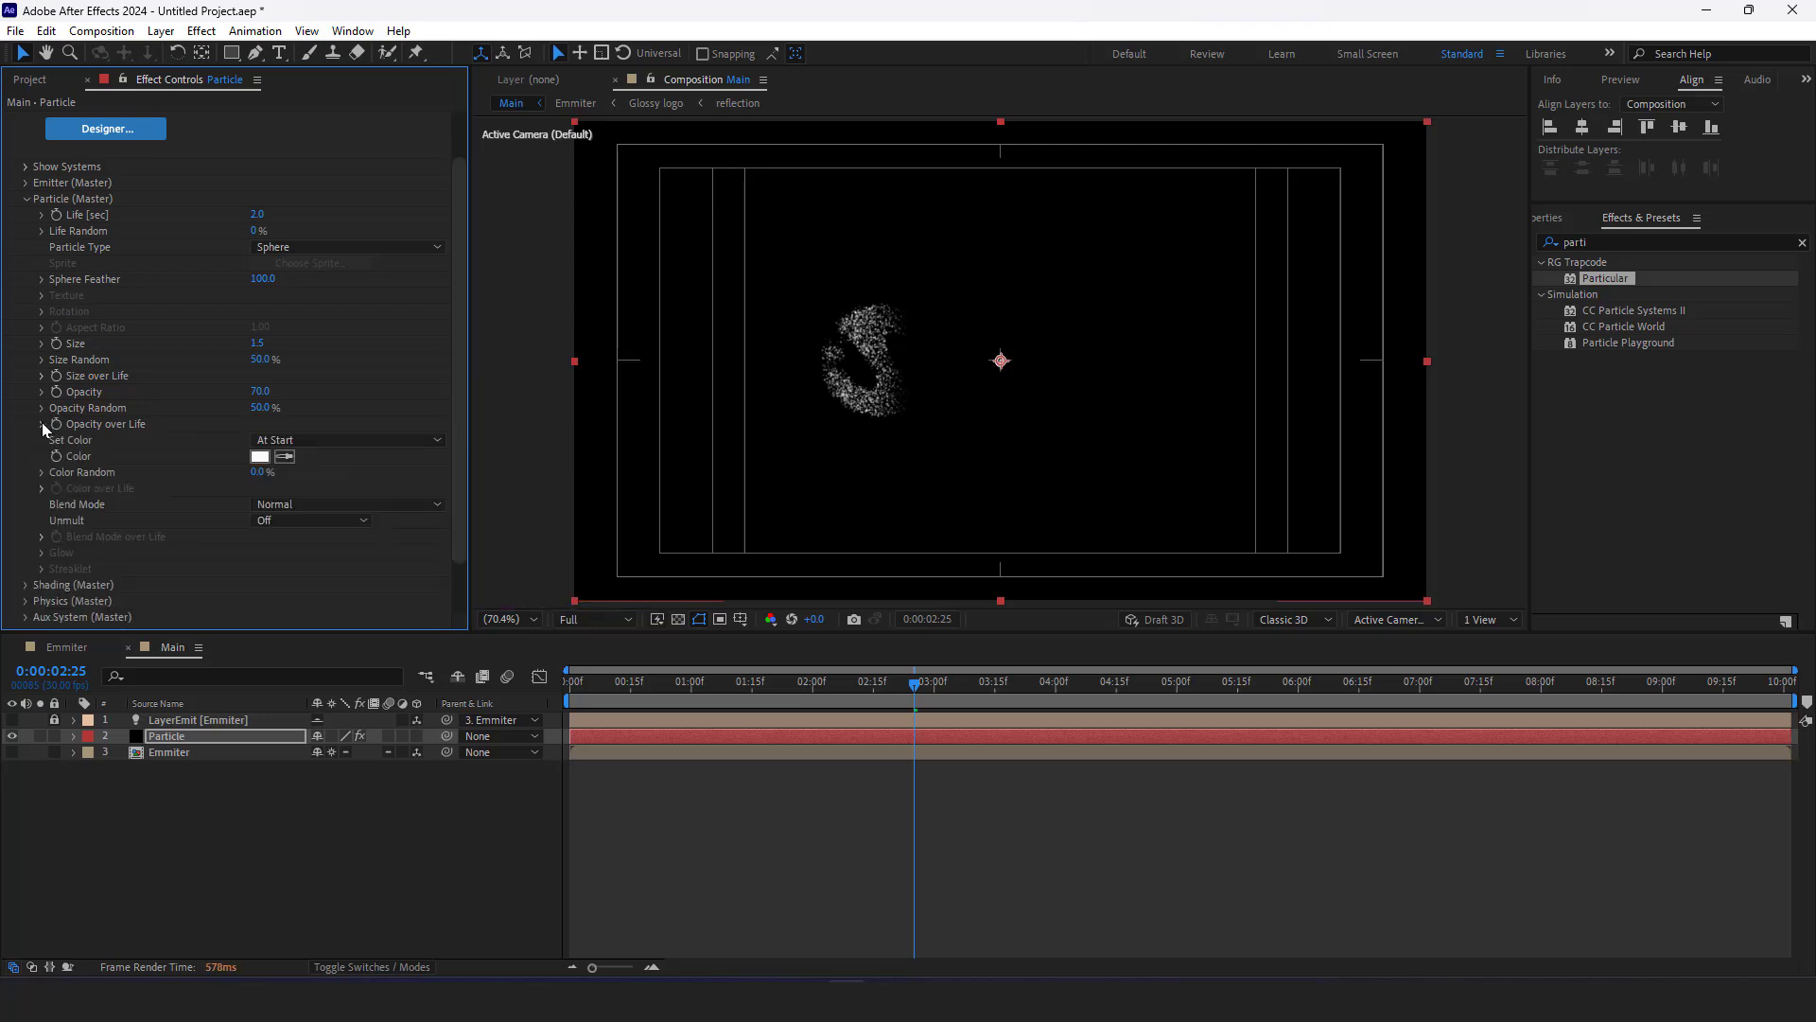
left_click(312, 505)
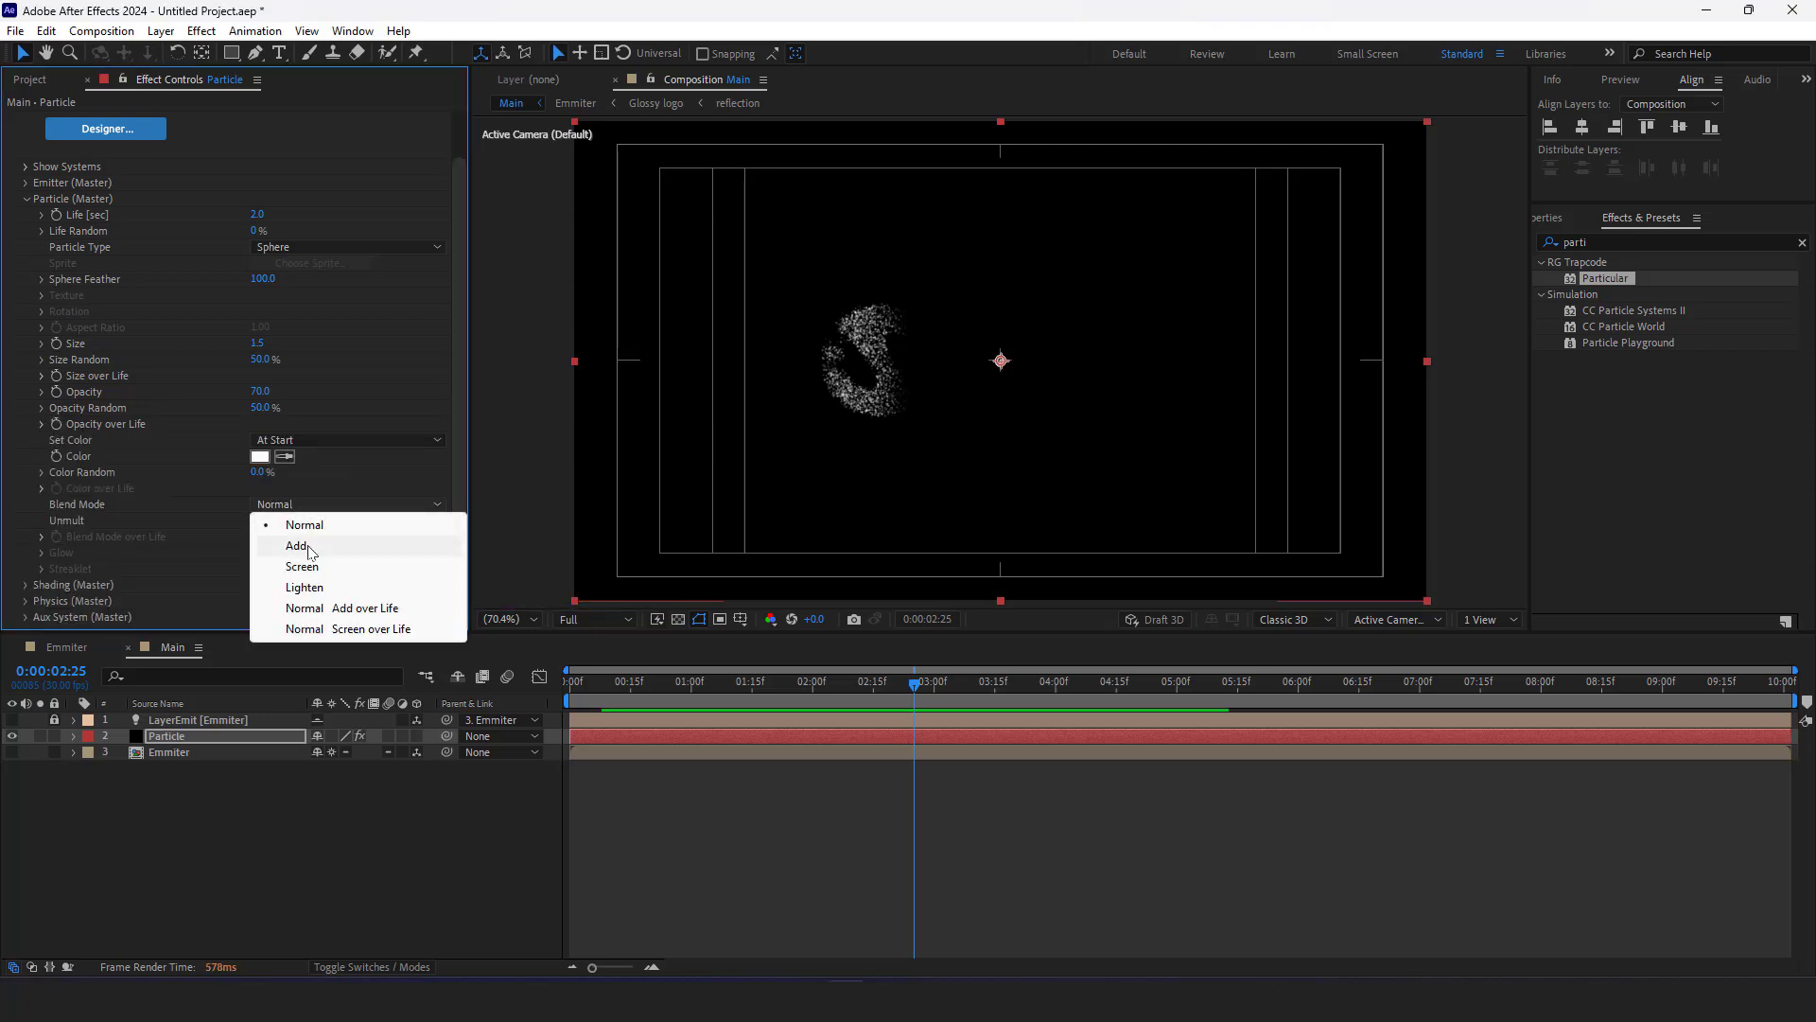
left_click(316, 544)
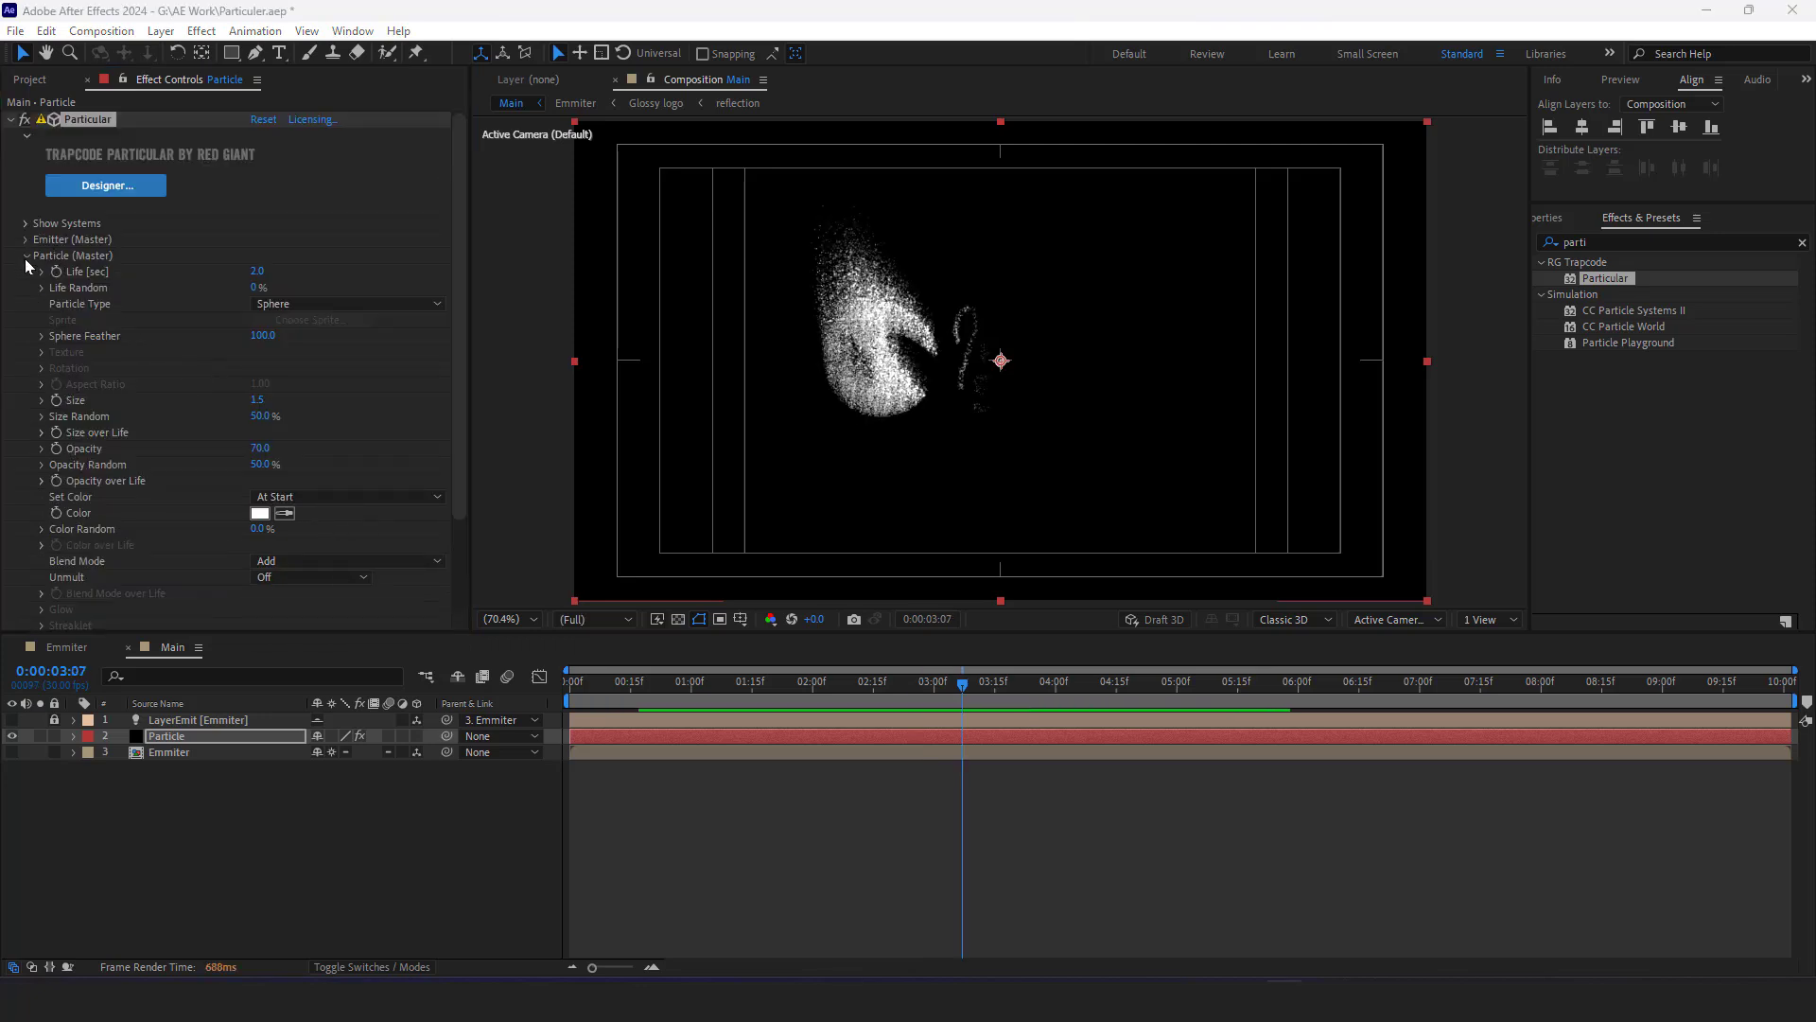
In the master Physics settings, set the Turbulence Field's Affect Size to 20 after trying 10
left_click(26, 255)
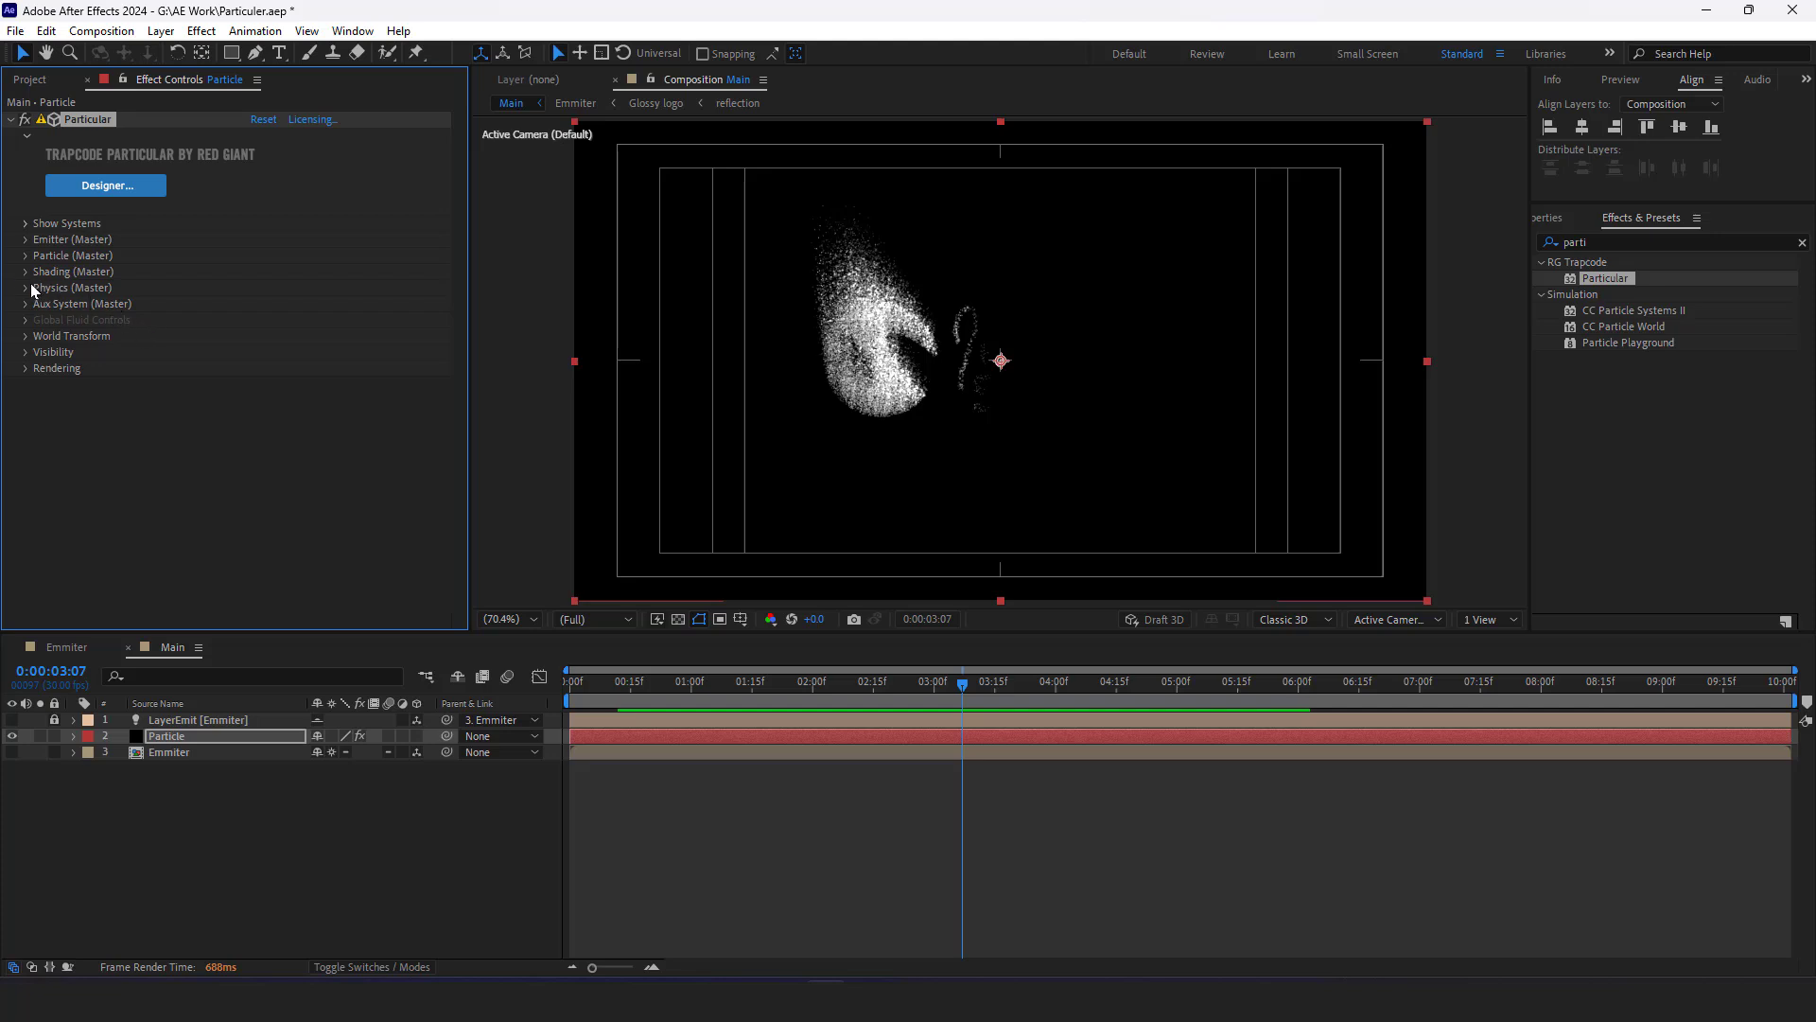
left_click(27, 289)
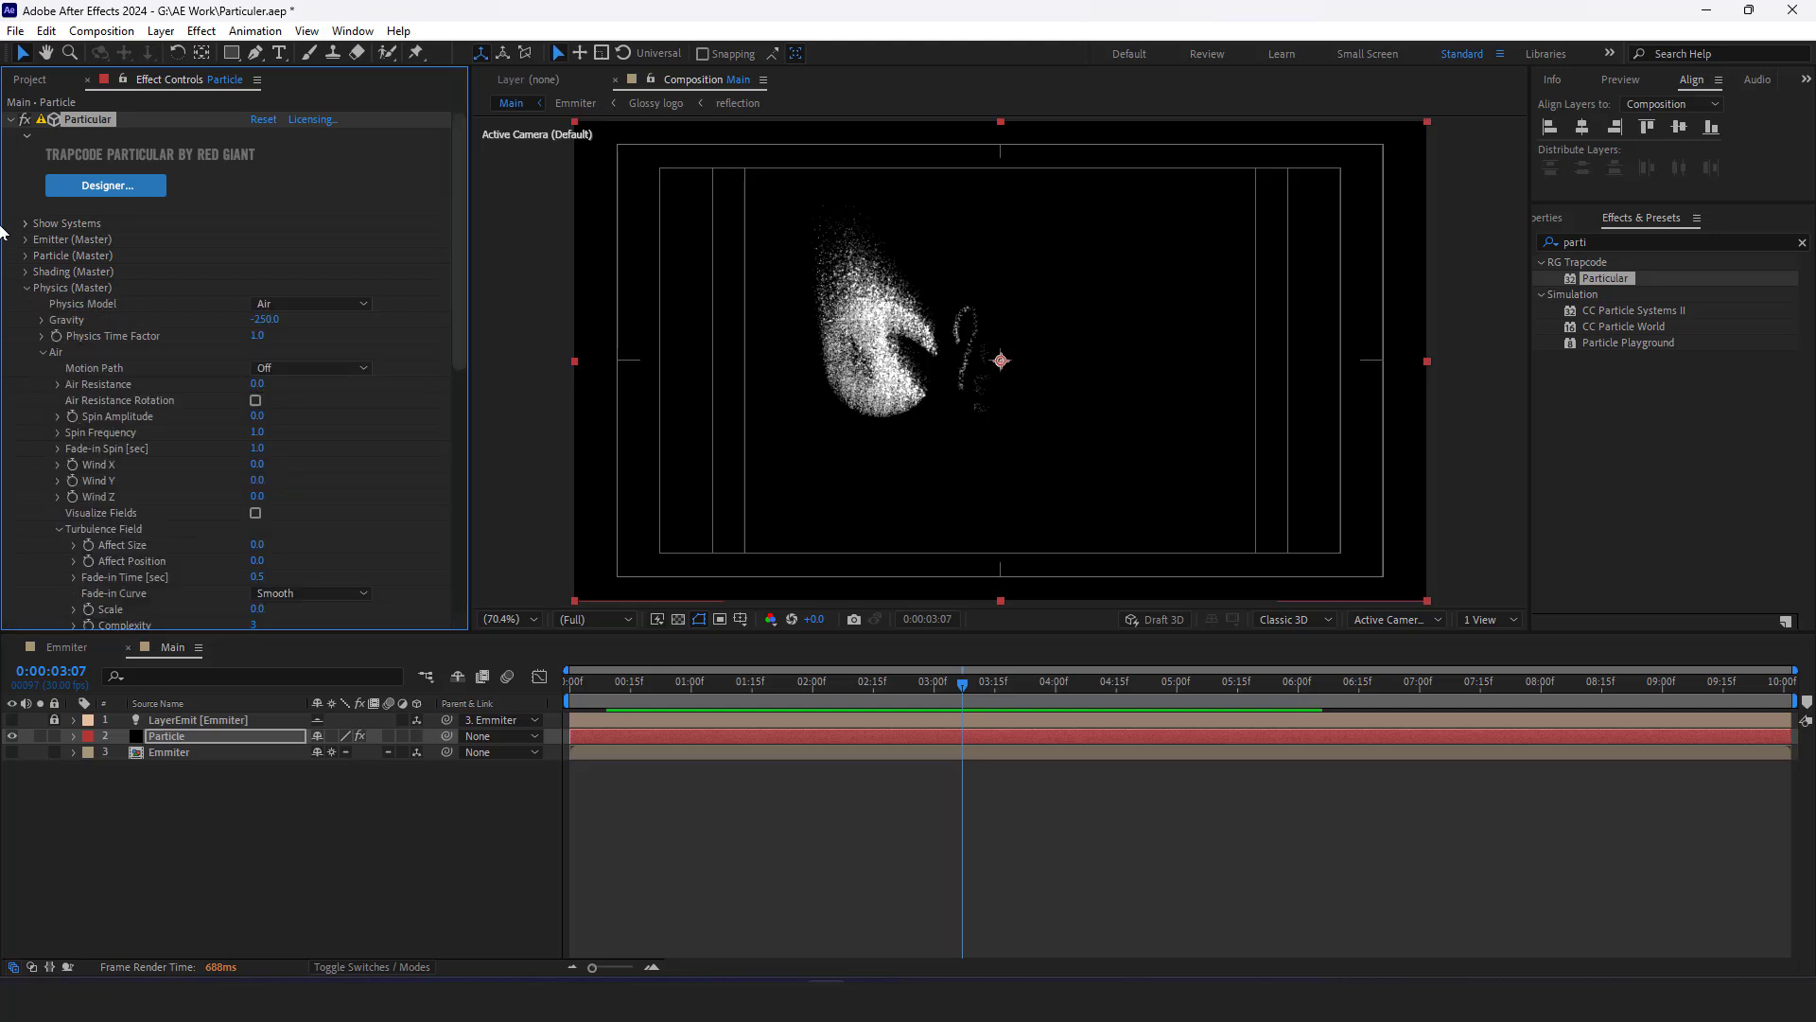
left_click(58, 531)
left_click(59, 528)
scroll(189, 522, "down", 3)
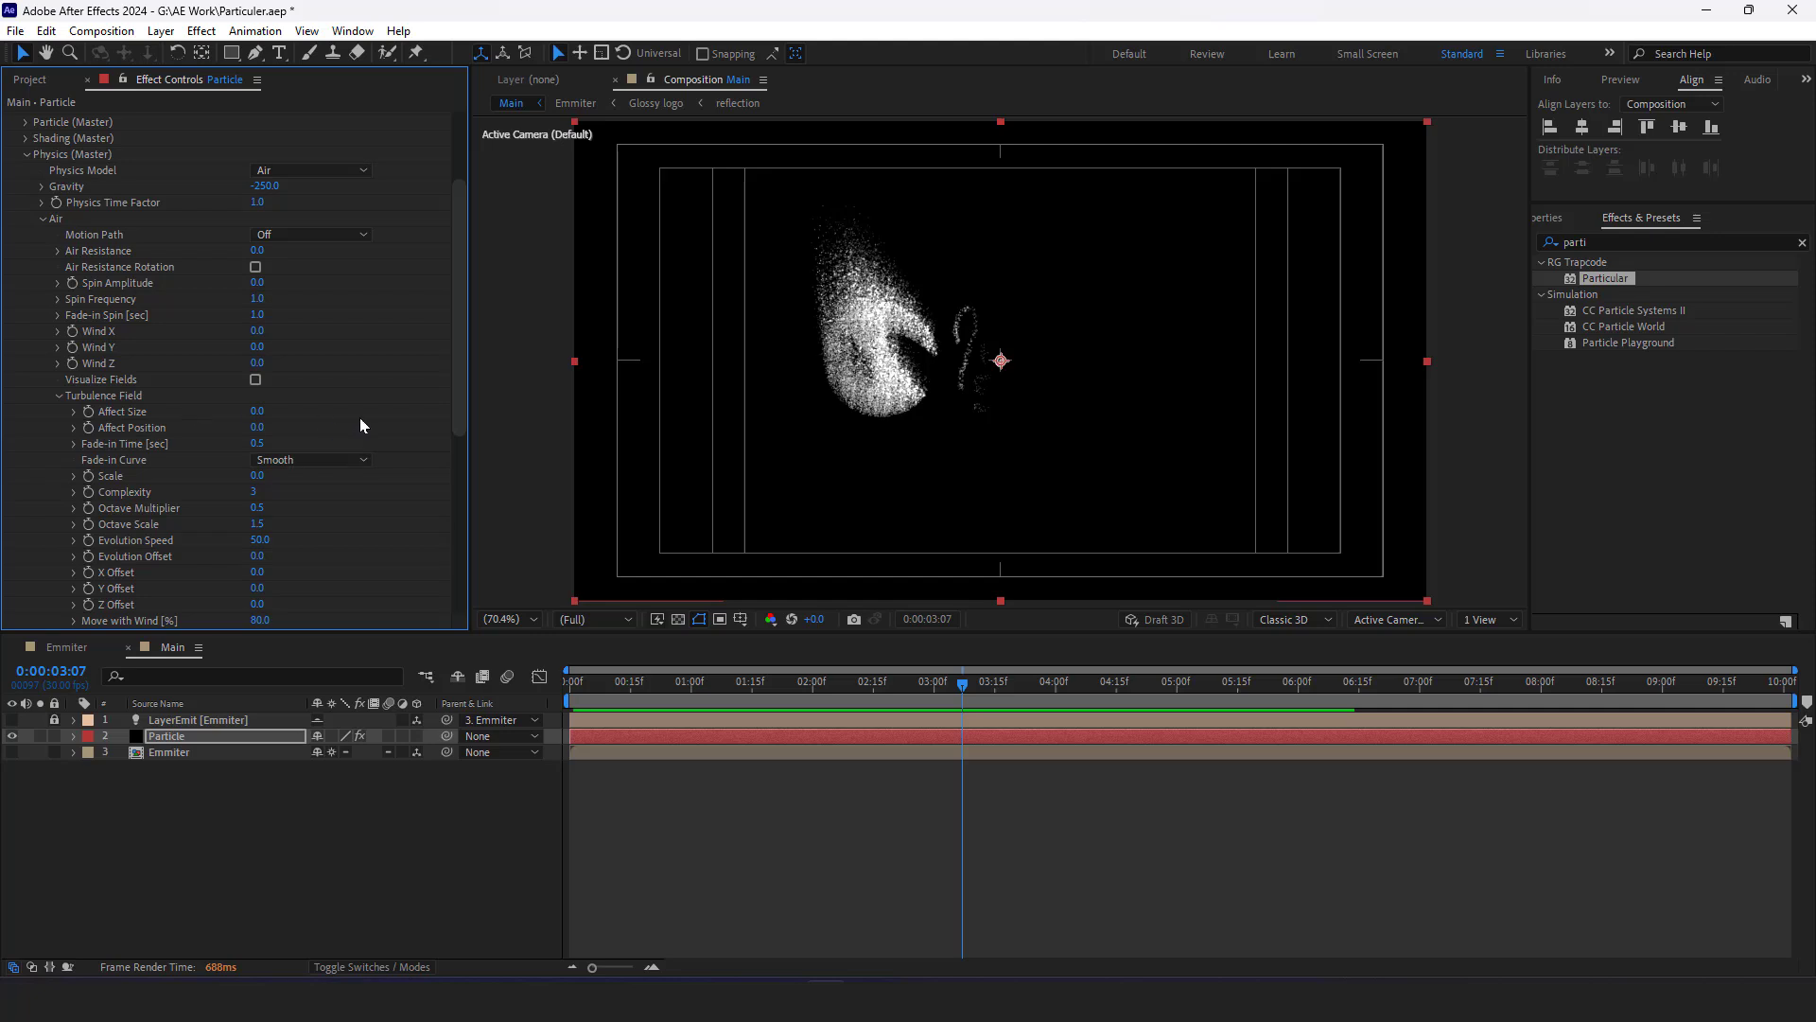
left_click(269, 414)
type("10")
key("Return")
left_click(262, 417)
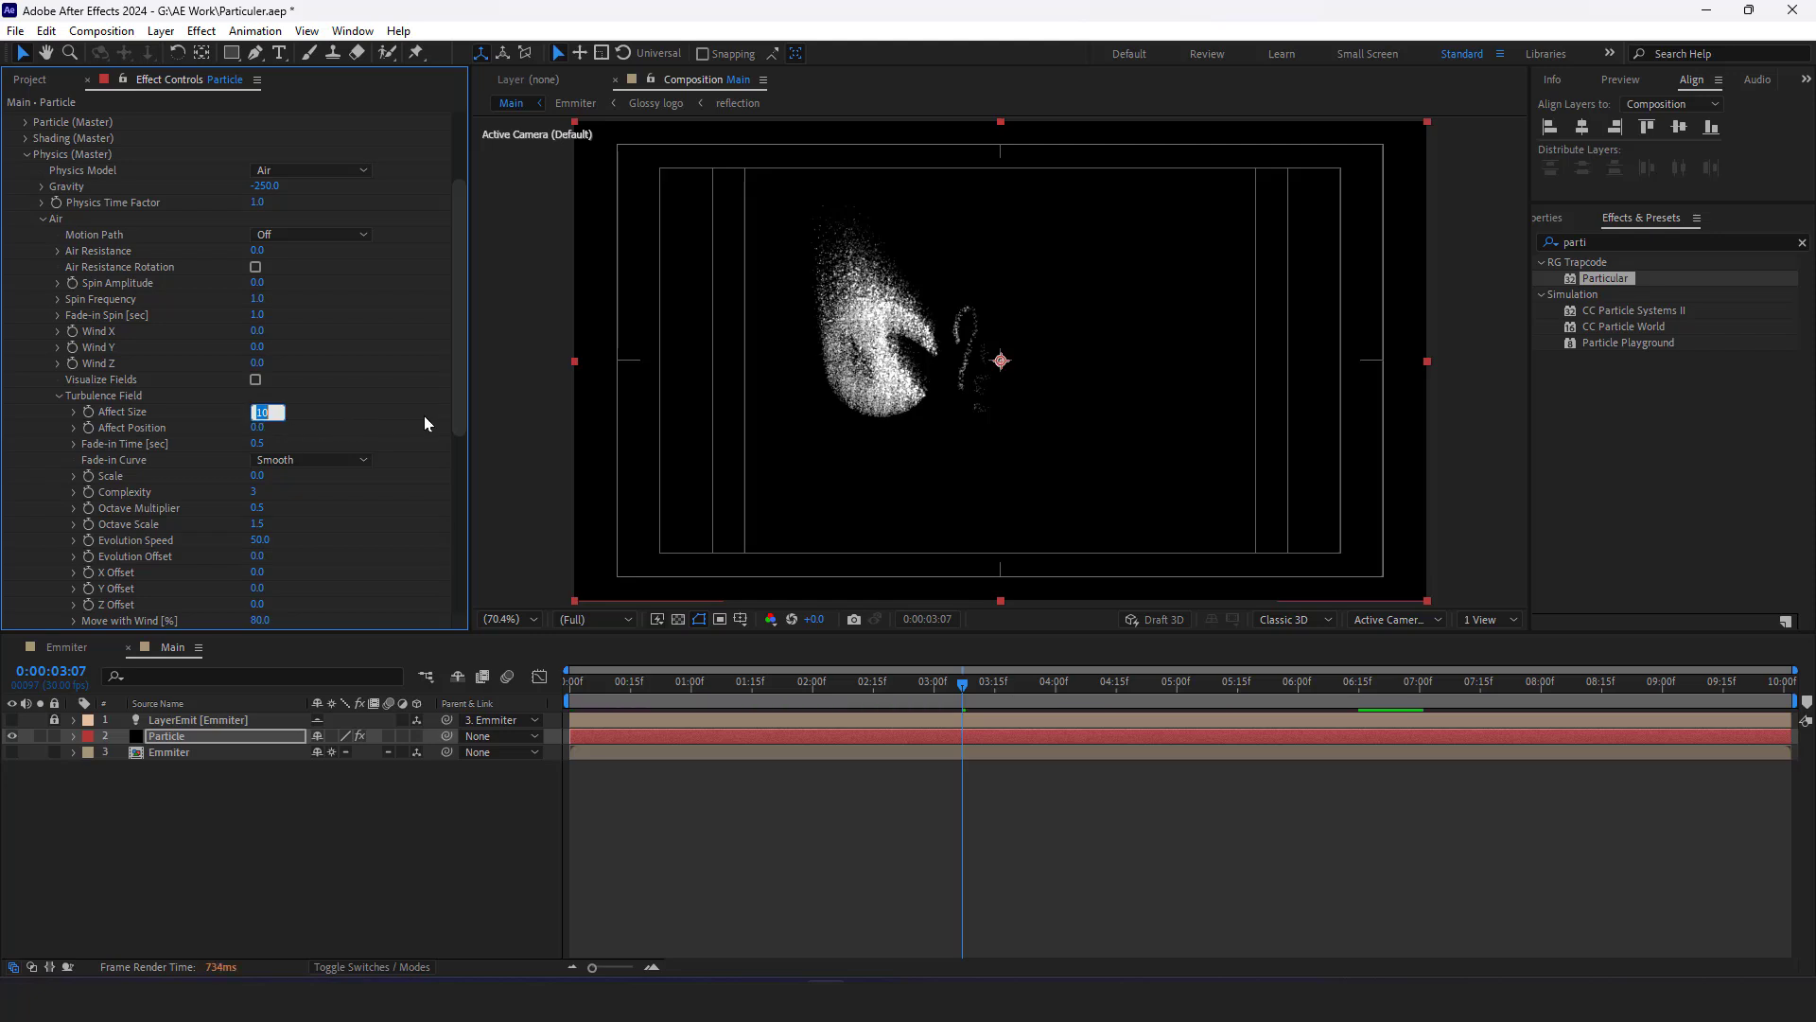
type("20")
key("Return")
Set the Turbulence Field's Affect Position to -148 and its Scale to 20
left_click(257, 428)
type("-148")
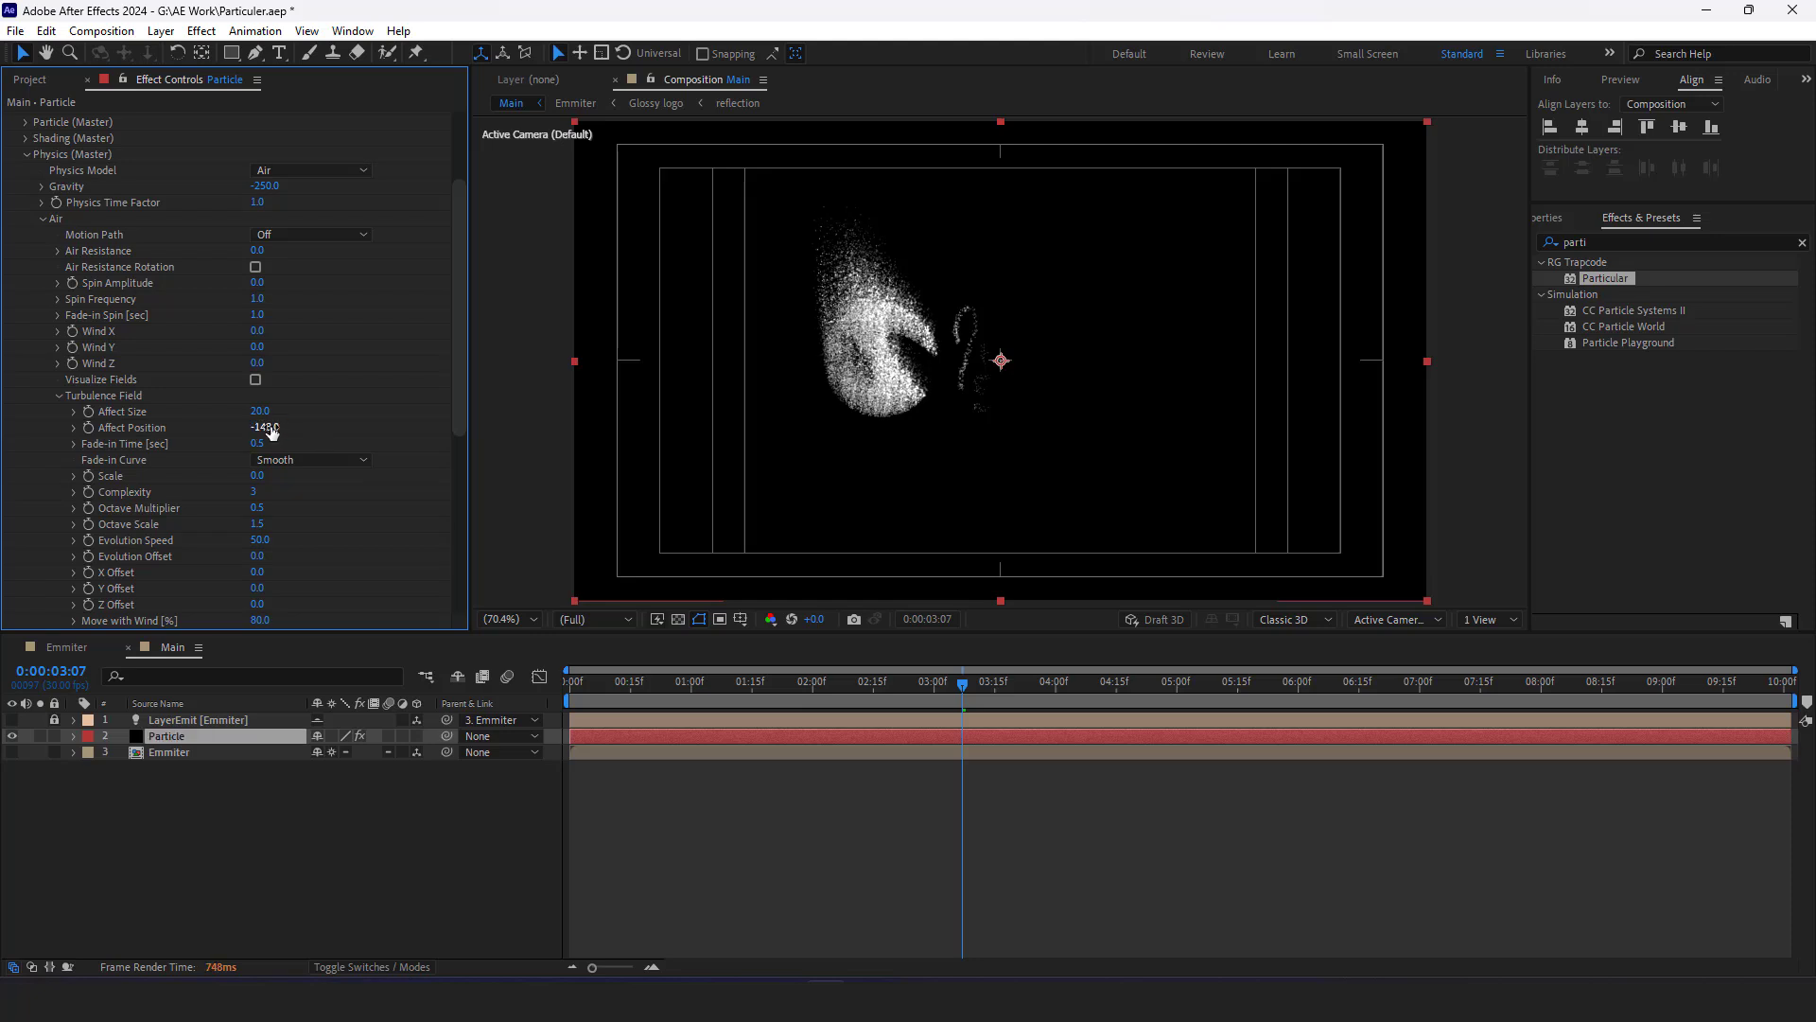
key("Return")
left_click(257, 476)
key("Return")
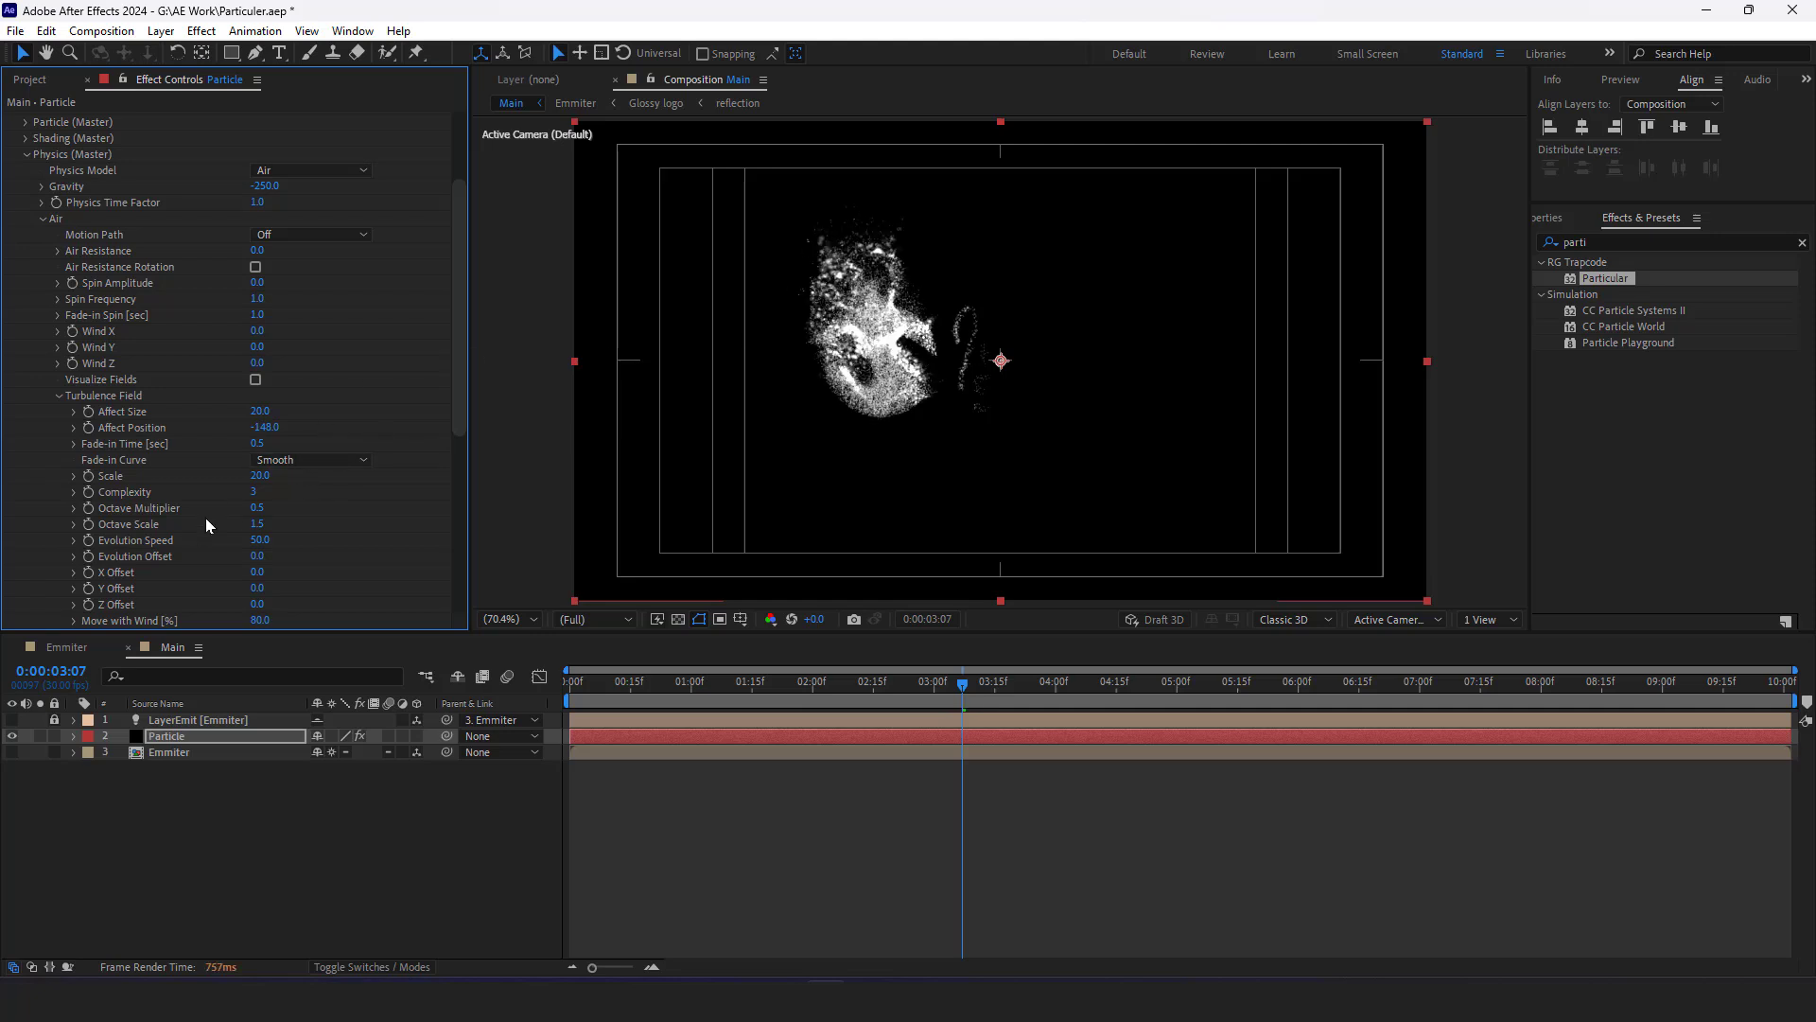
Set the Turbulence Field's Affect Size to 10 and check the particles at several times, ending at 0:00:03:20
left_click(261, 411)
type("10")
key("Return")
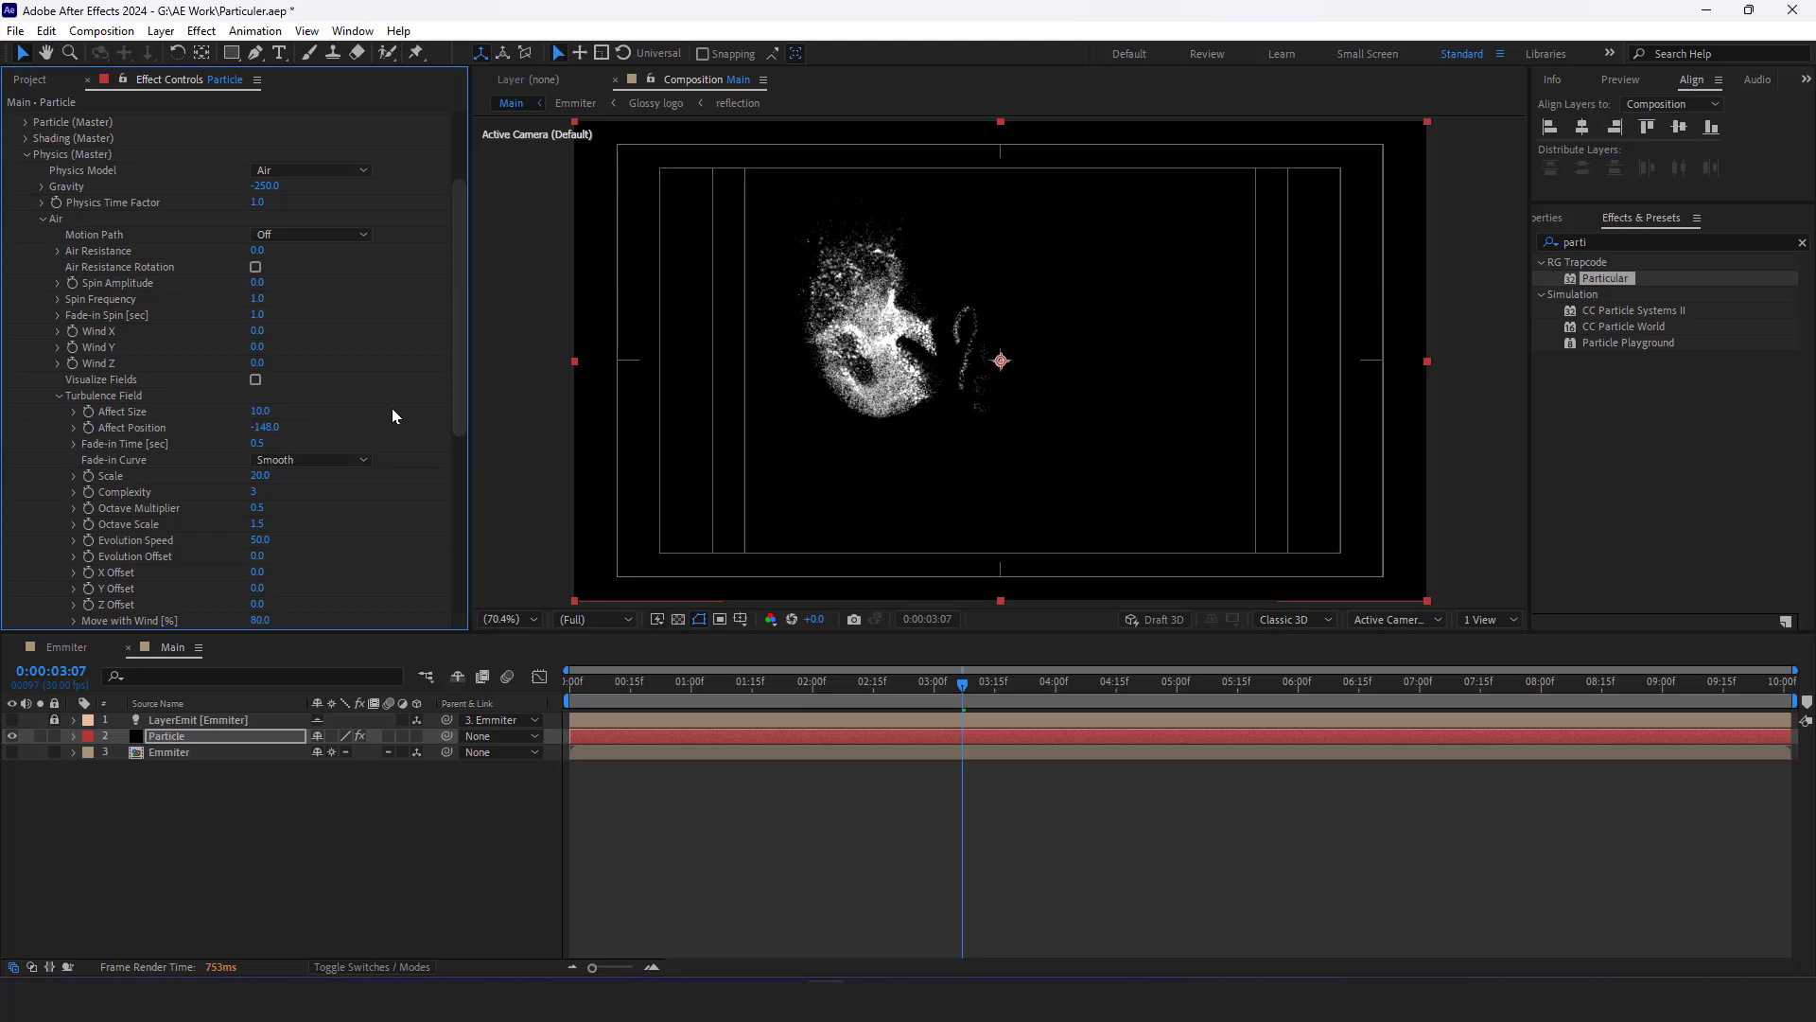
left_click(1006, 689)
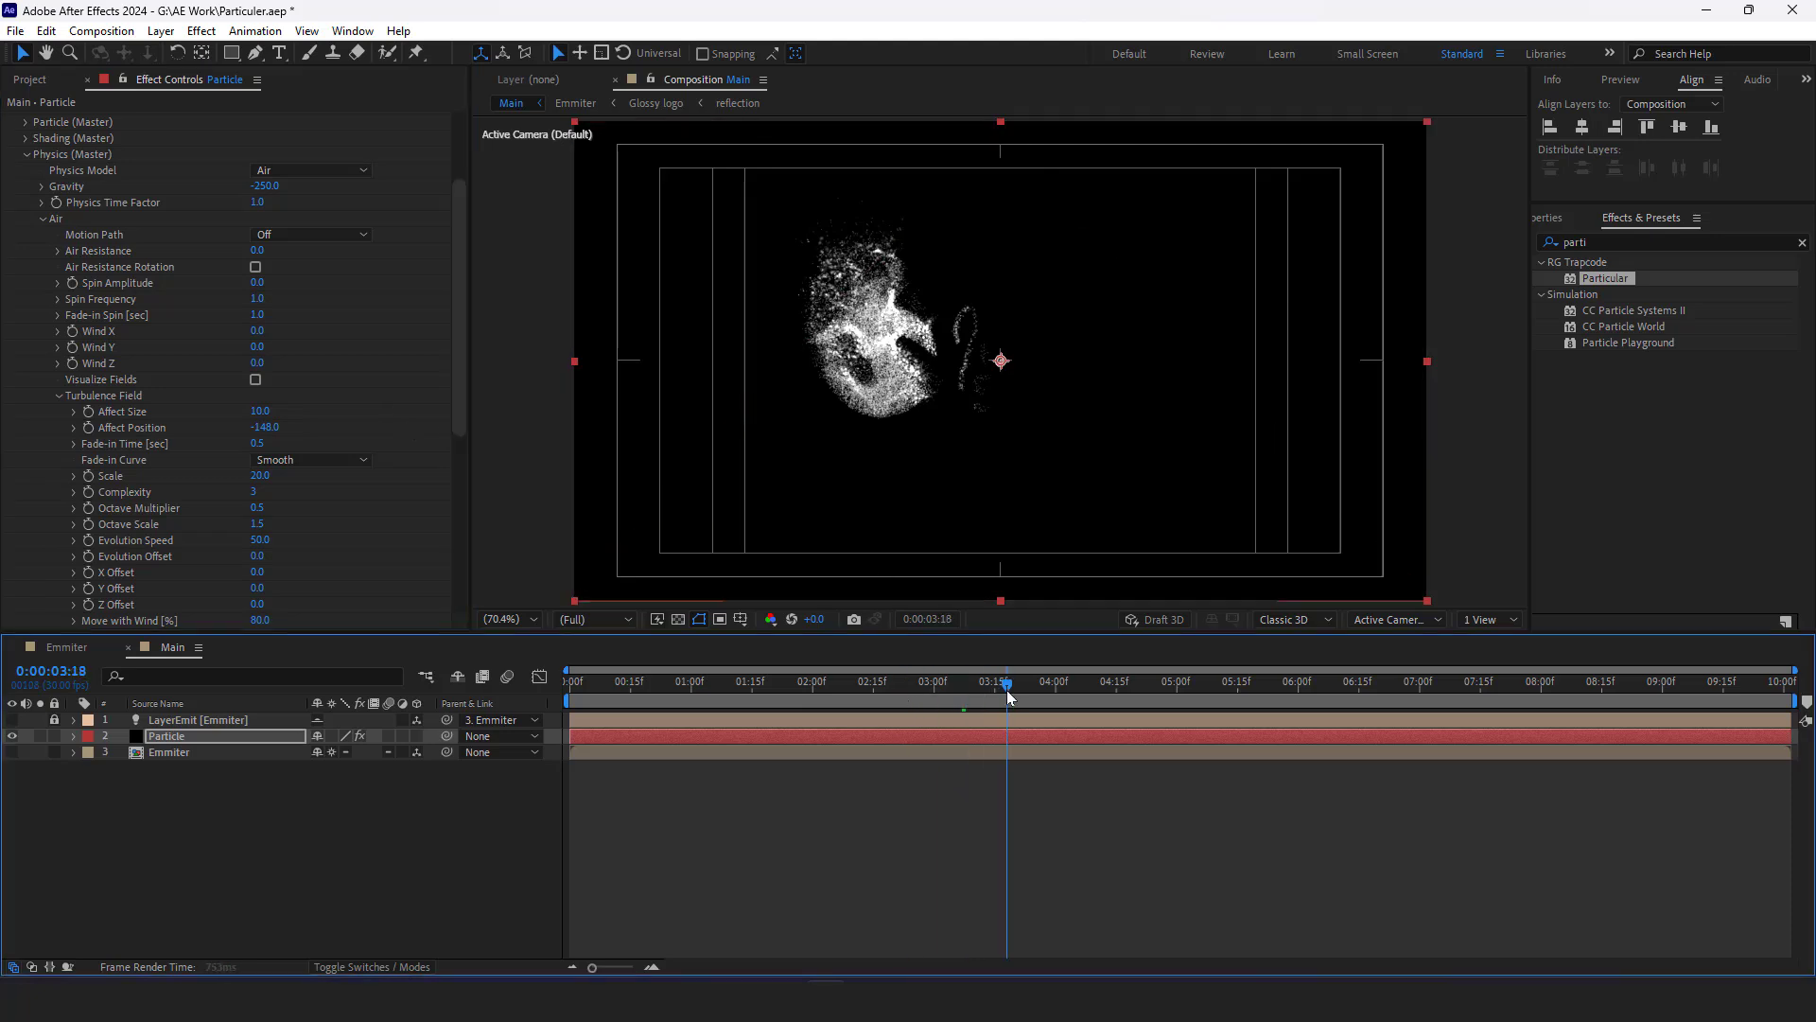
left_click(1055, 691)
left_click(1086, 688)
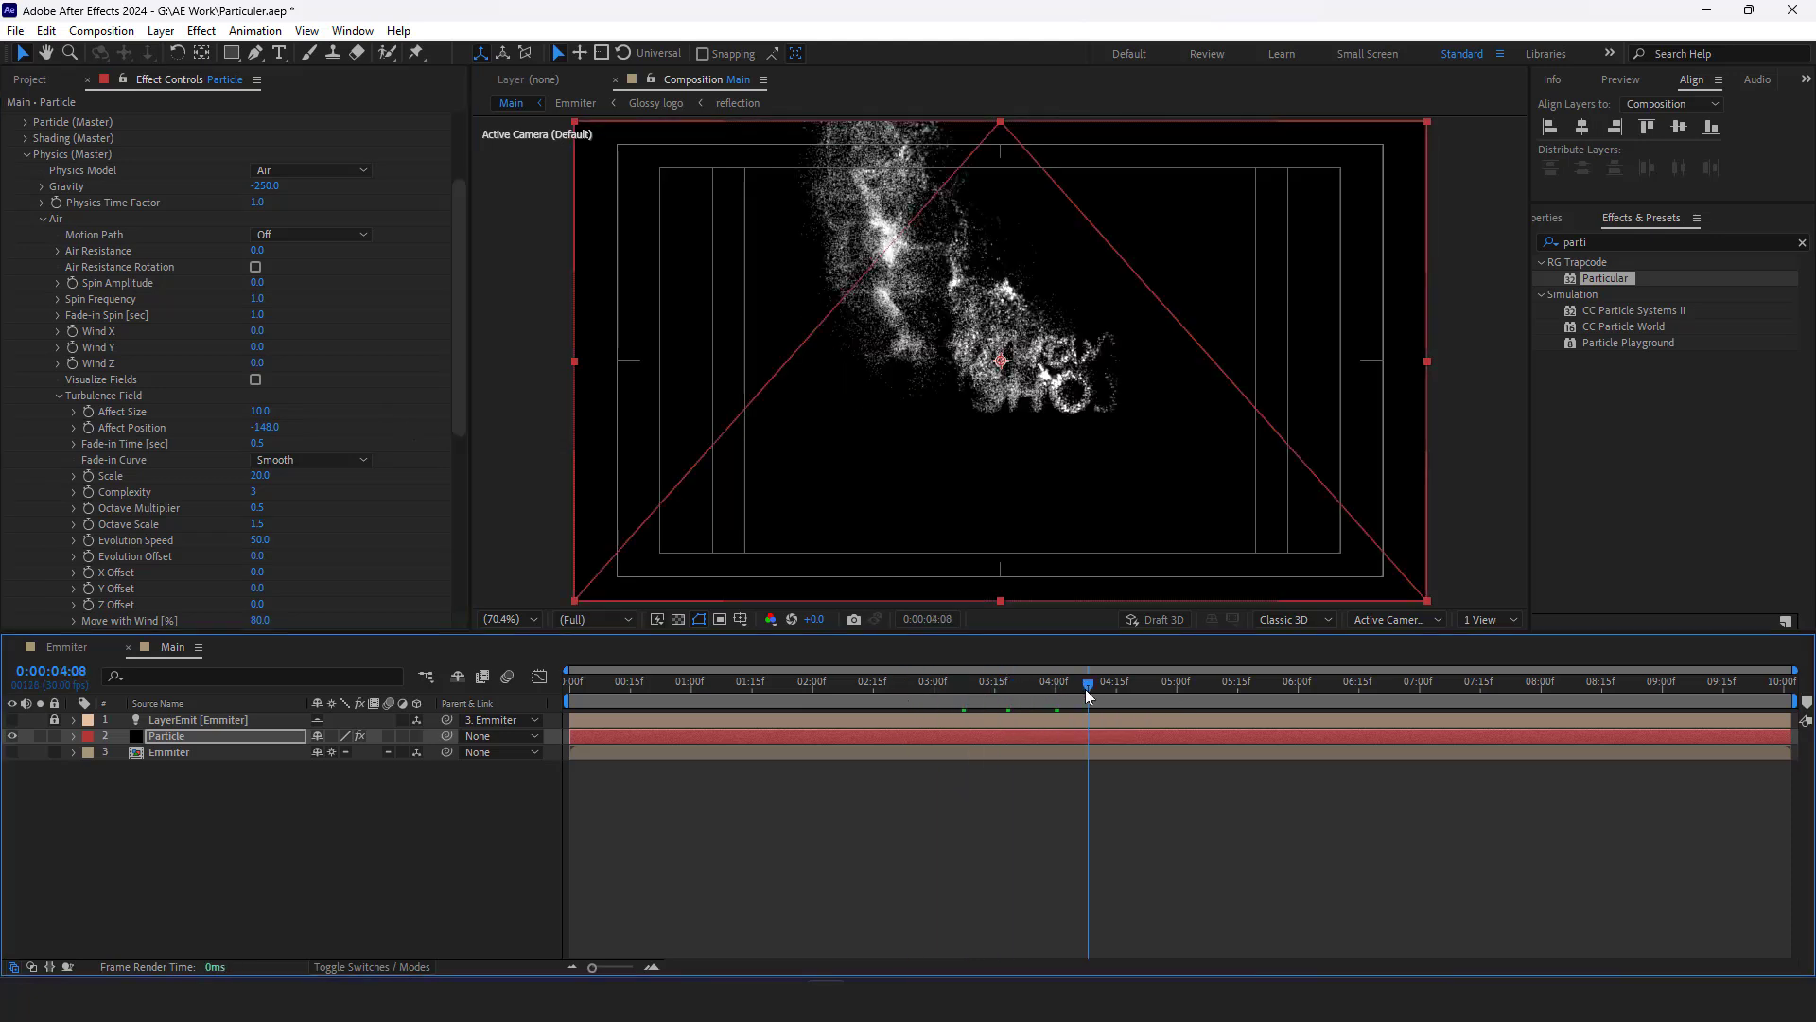
left_click(1147, 691)
left_click(1196, 692)
left_click(1003, 696)
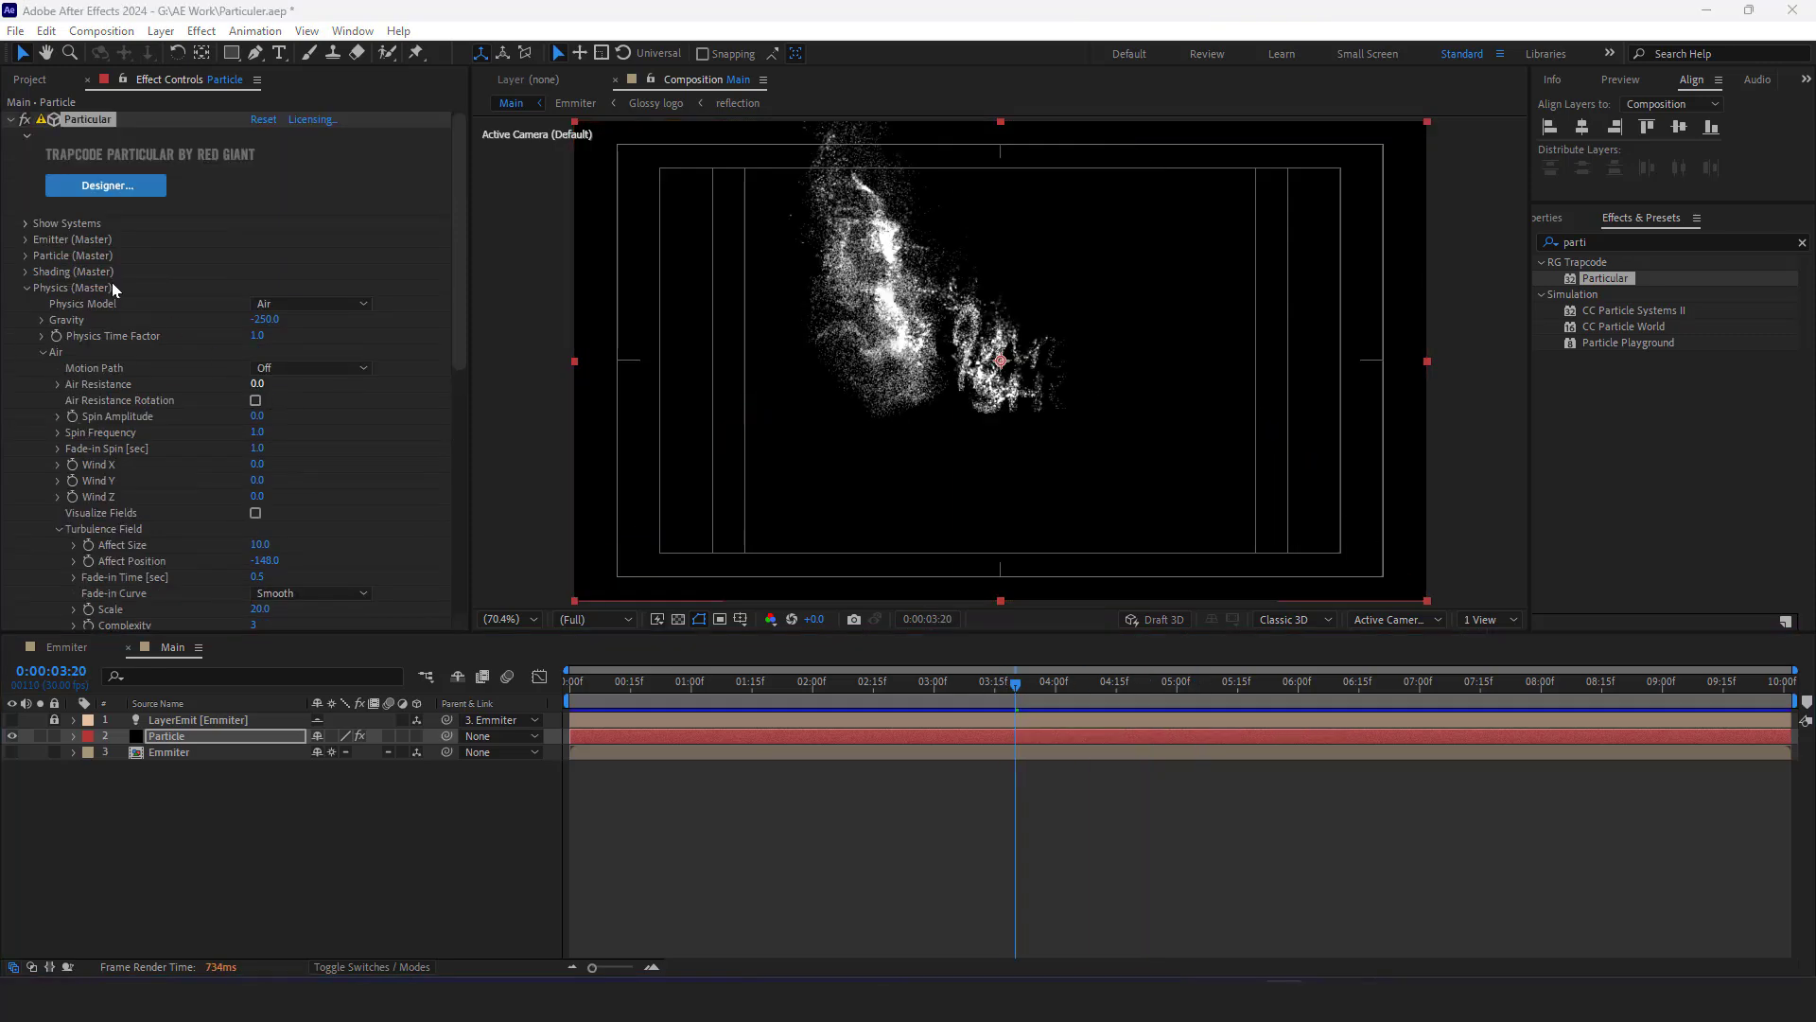
Turn on Shading for the master system, keeping Light Falloff at Natural (Lux)
left_click(47, 288)
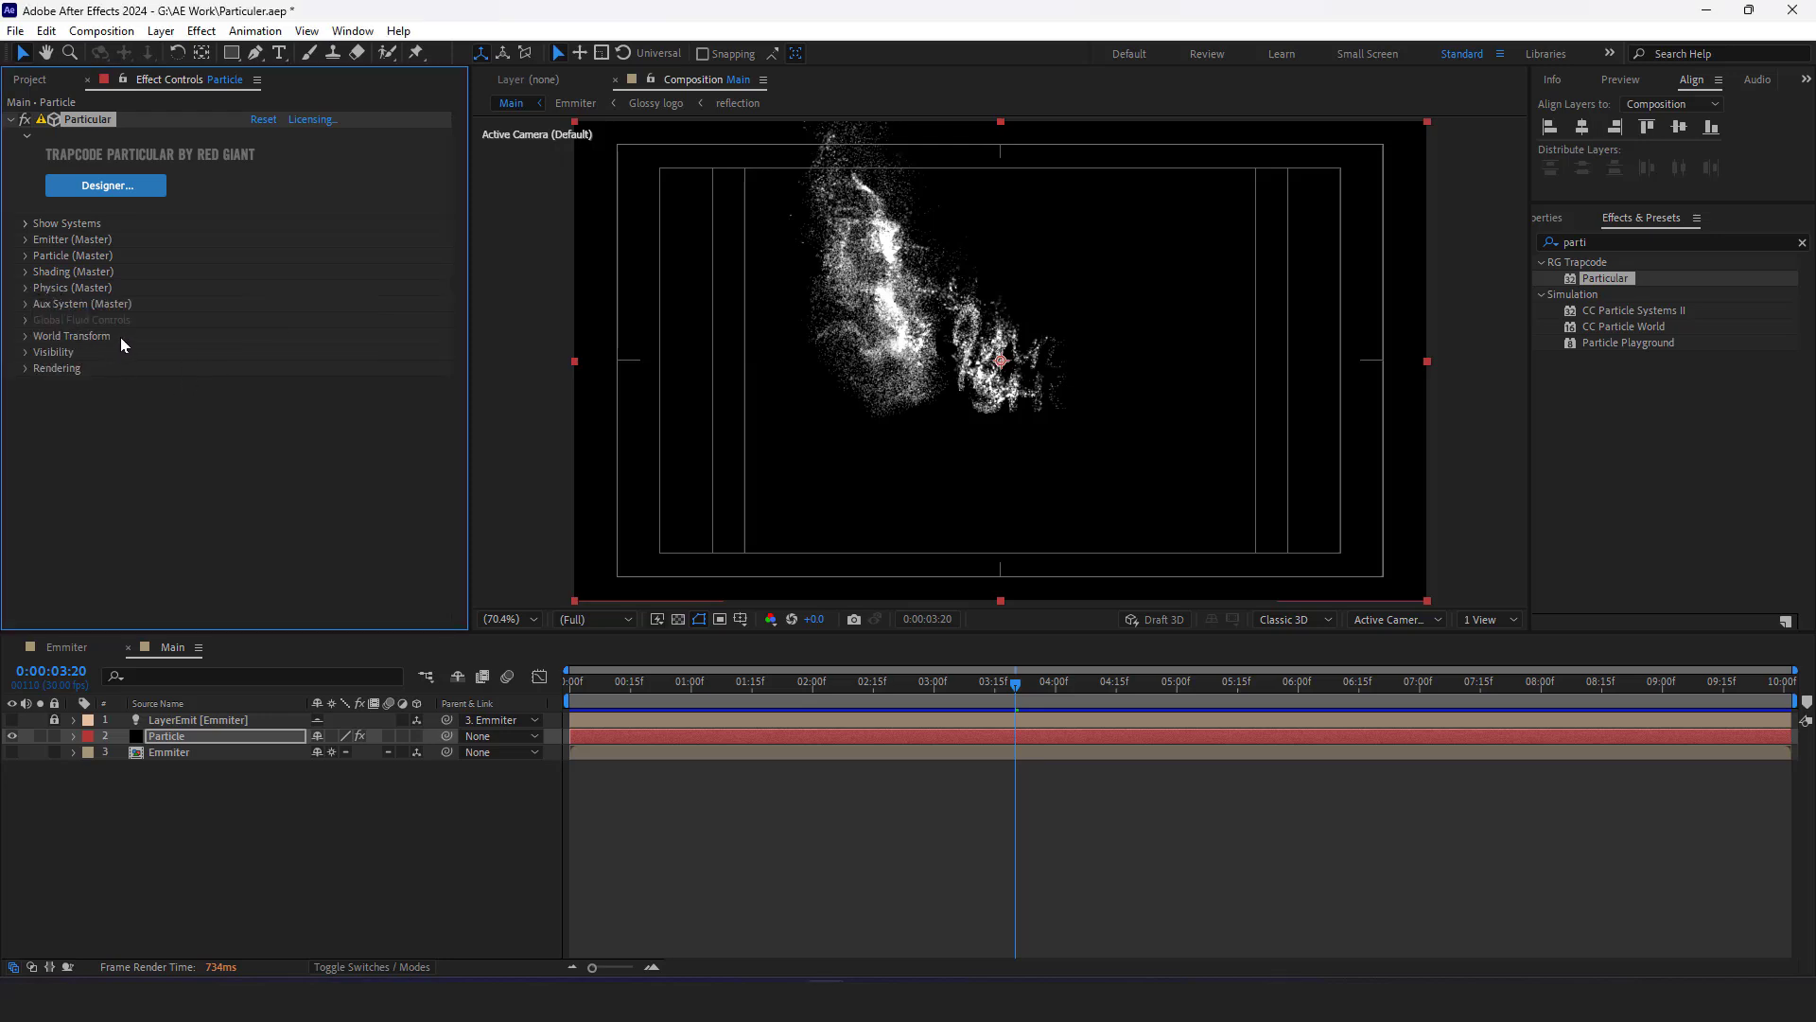
left_click(26, 272)
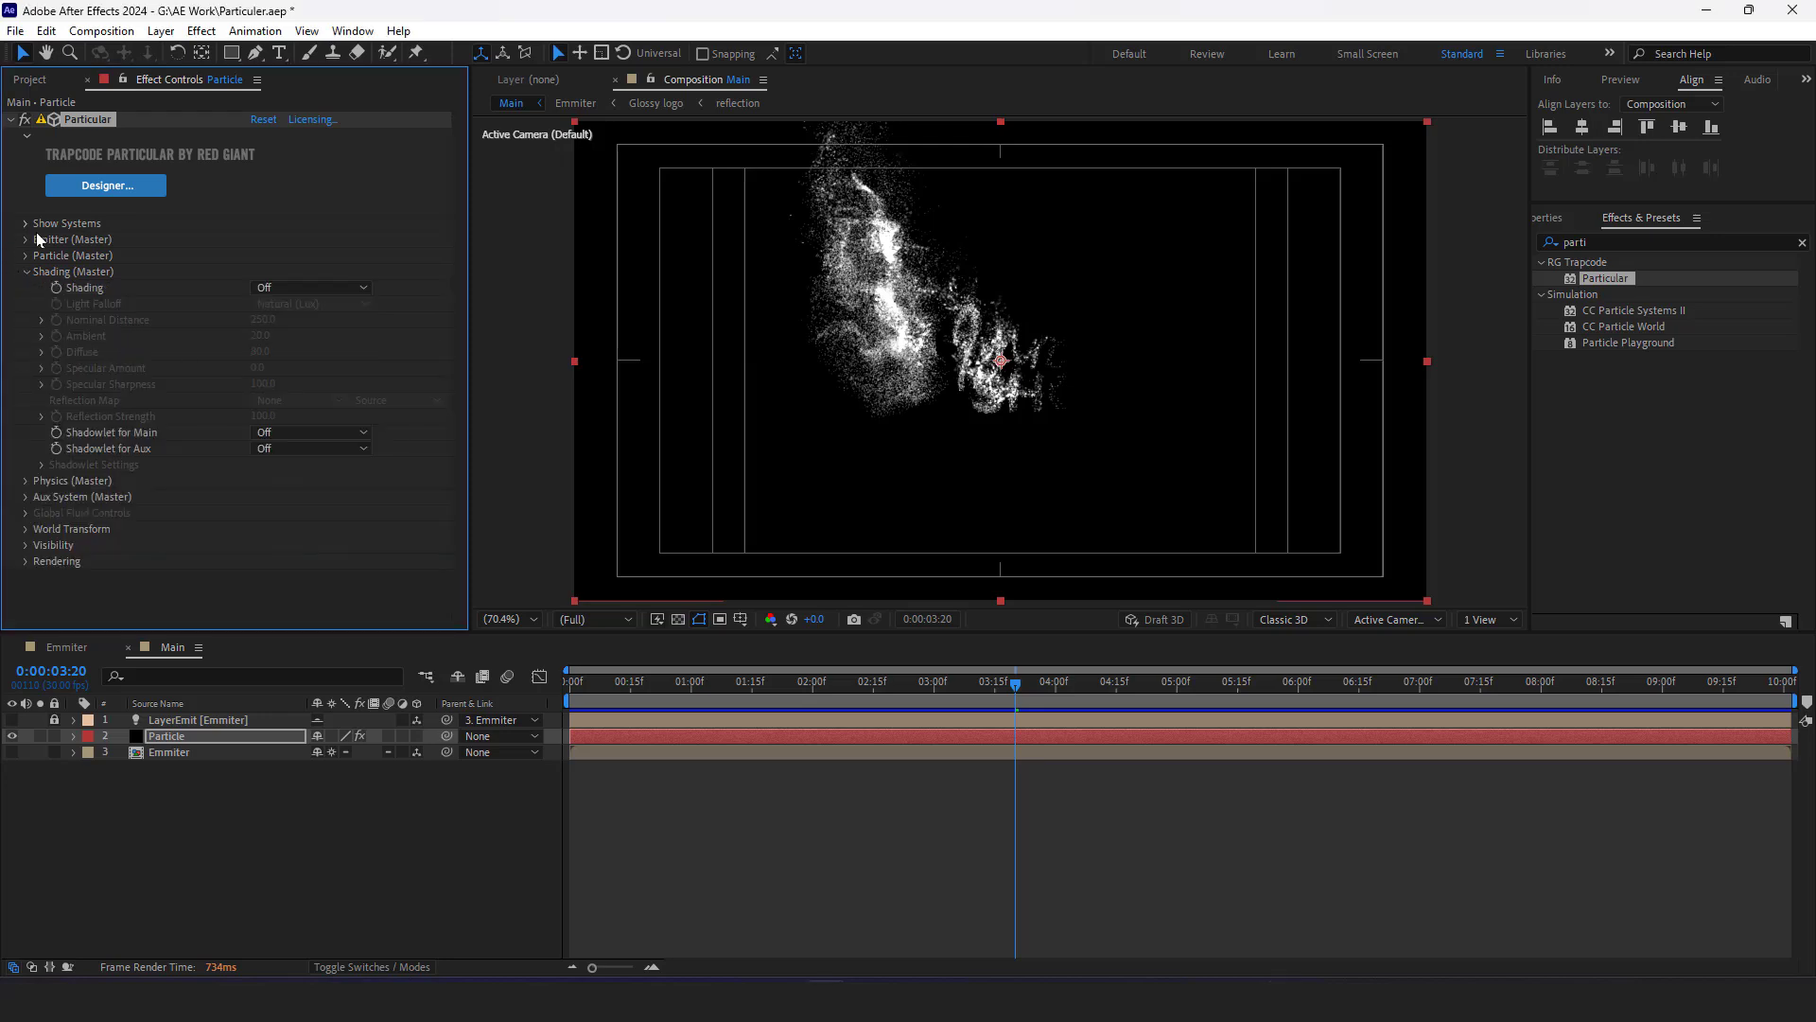
left_click(303, 287)
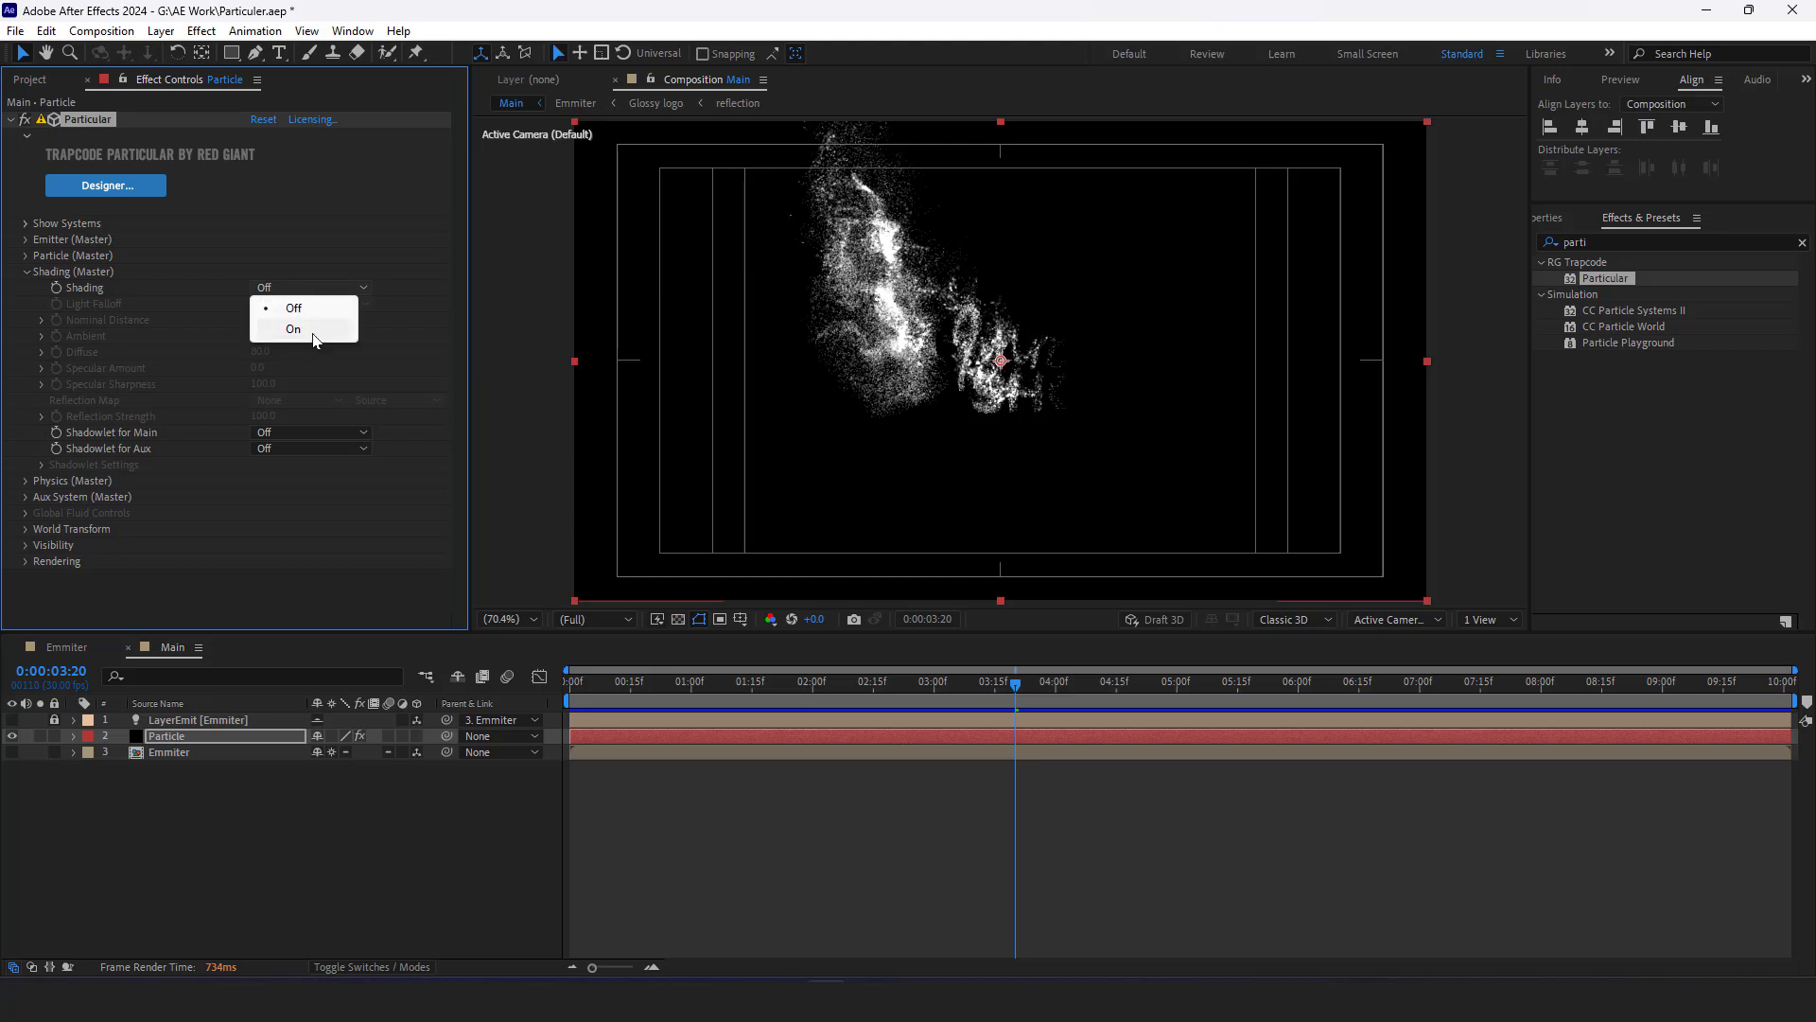
left_click(312, 329)
left_click(322, 303)
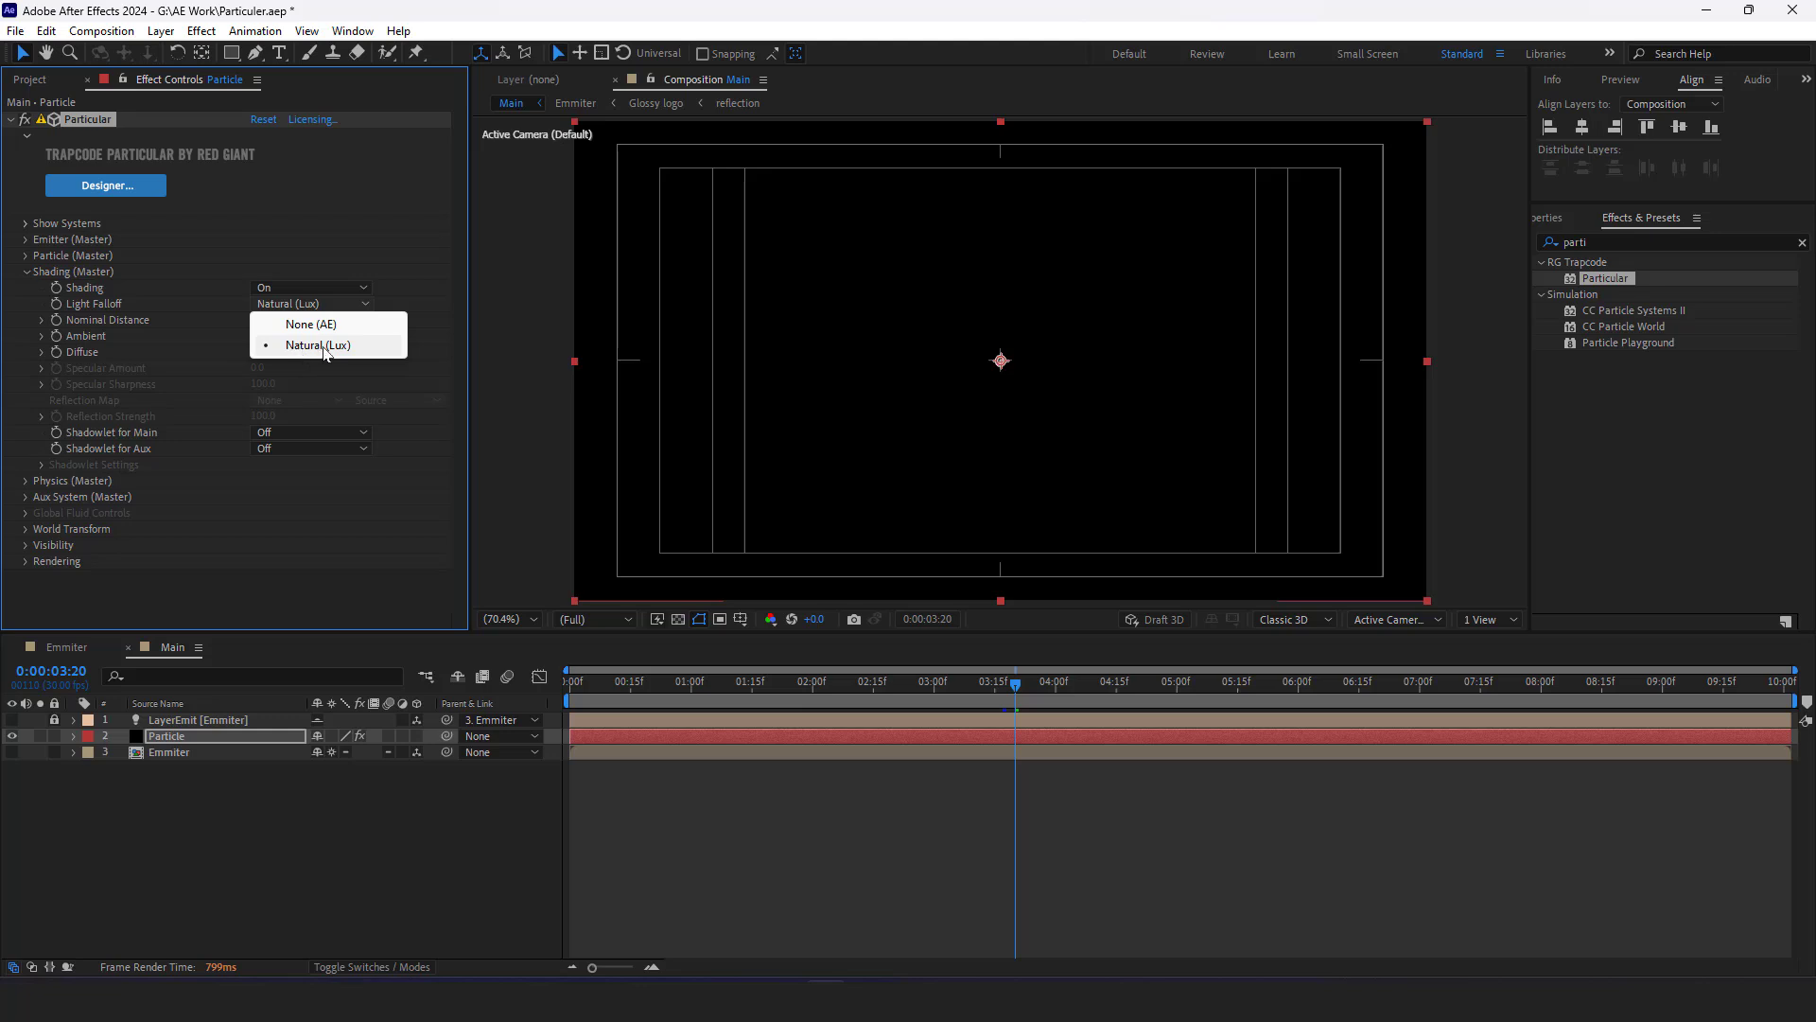
left_click(420, 321)
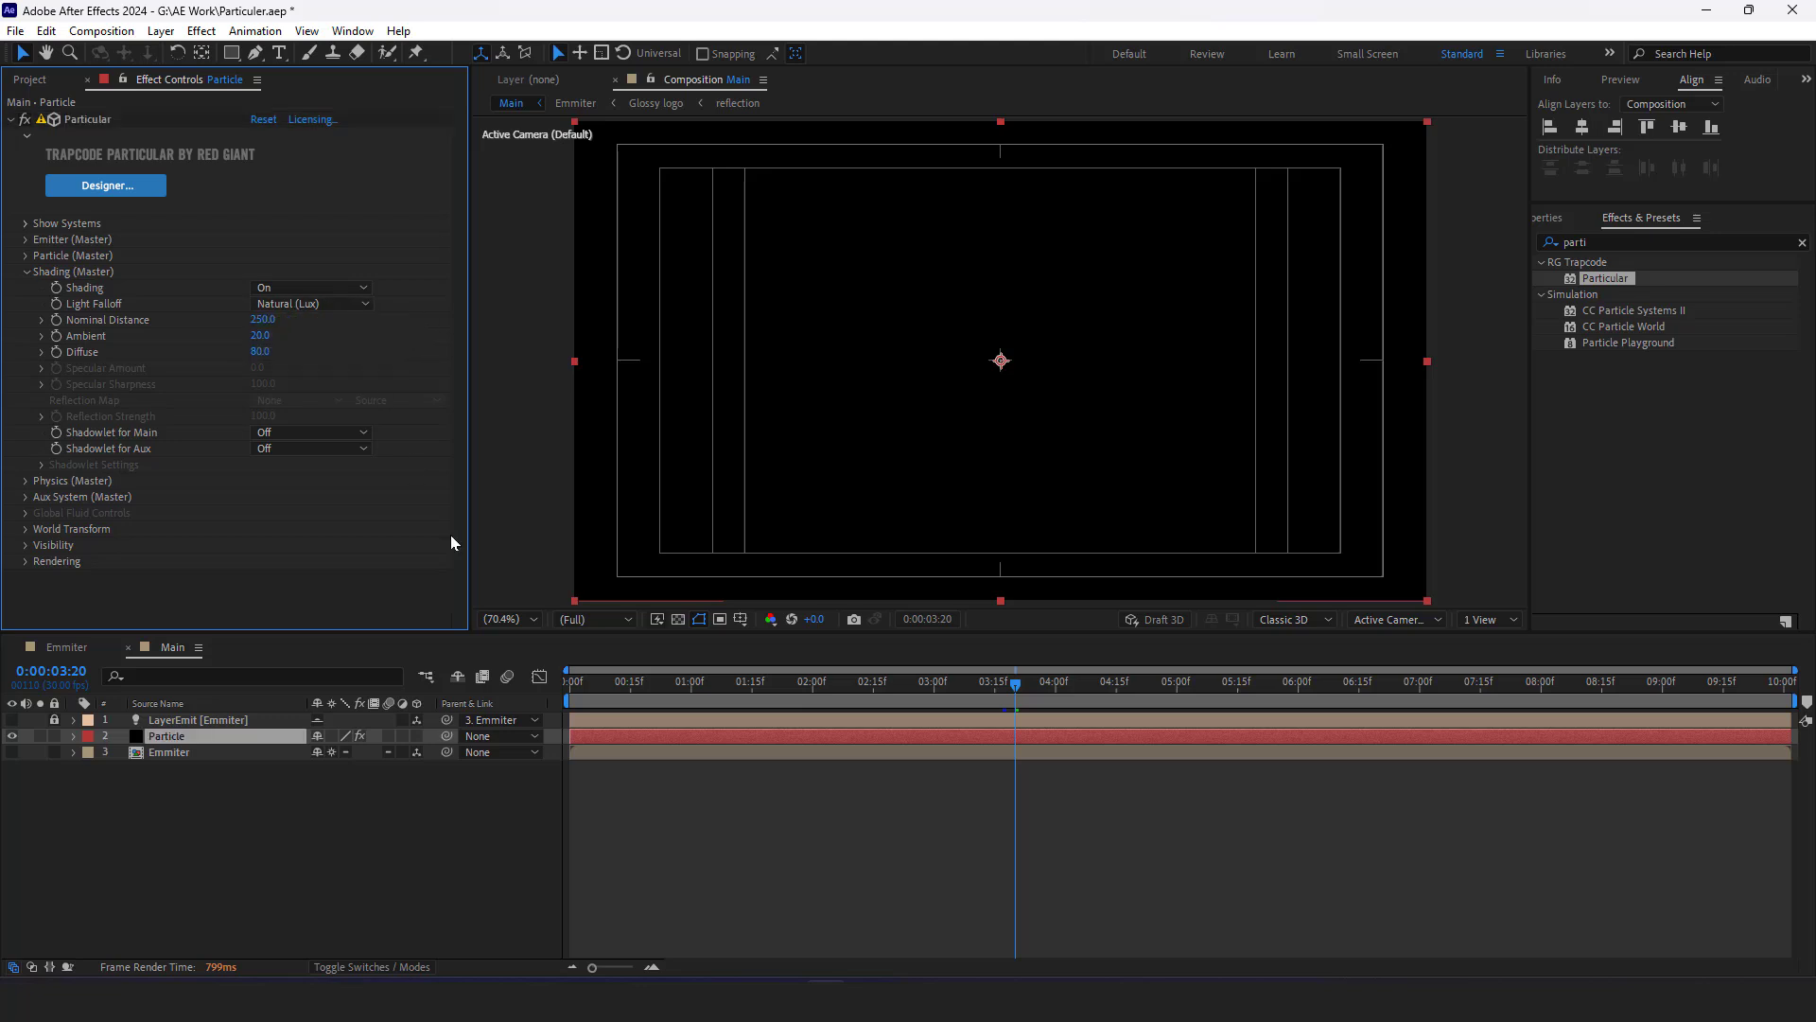
Add a white Point light without falloff or shadows, adjusting its Intensity, and move it to the centre of the Main composition
right_click(263, 848)
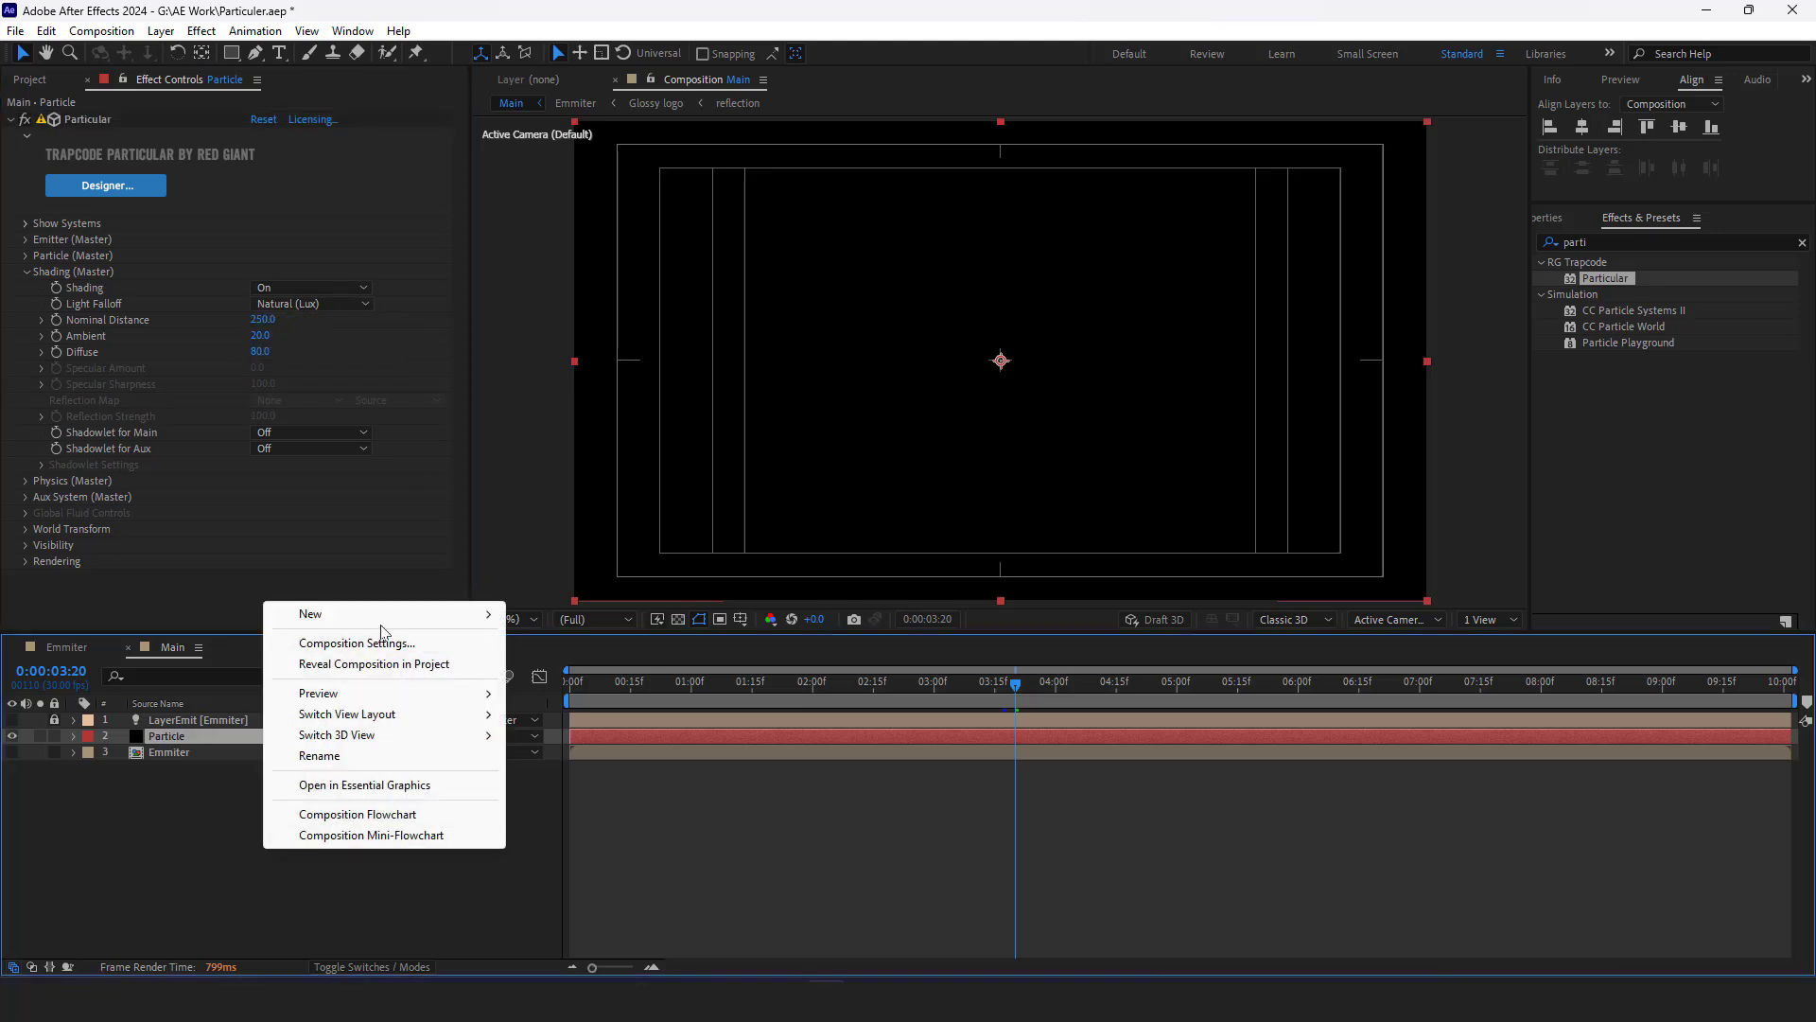
mouse_move(364, 620)
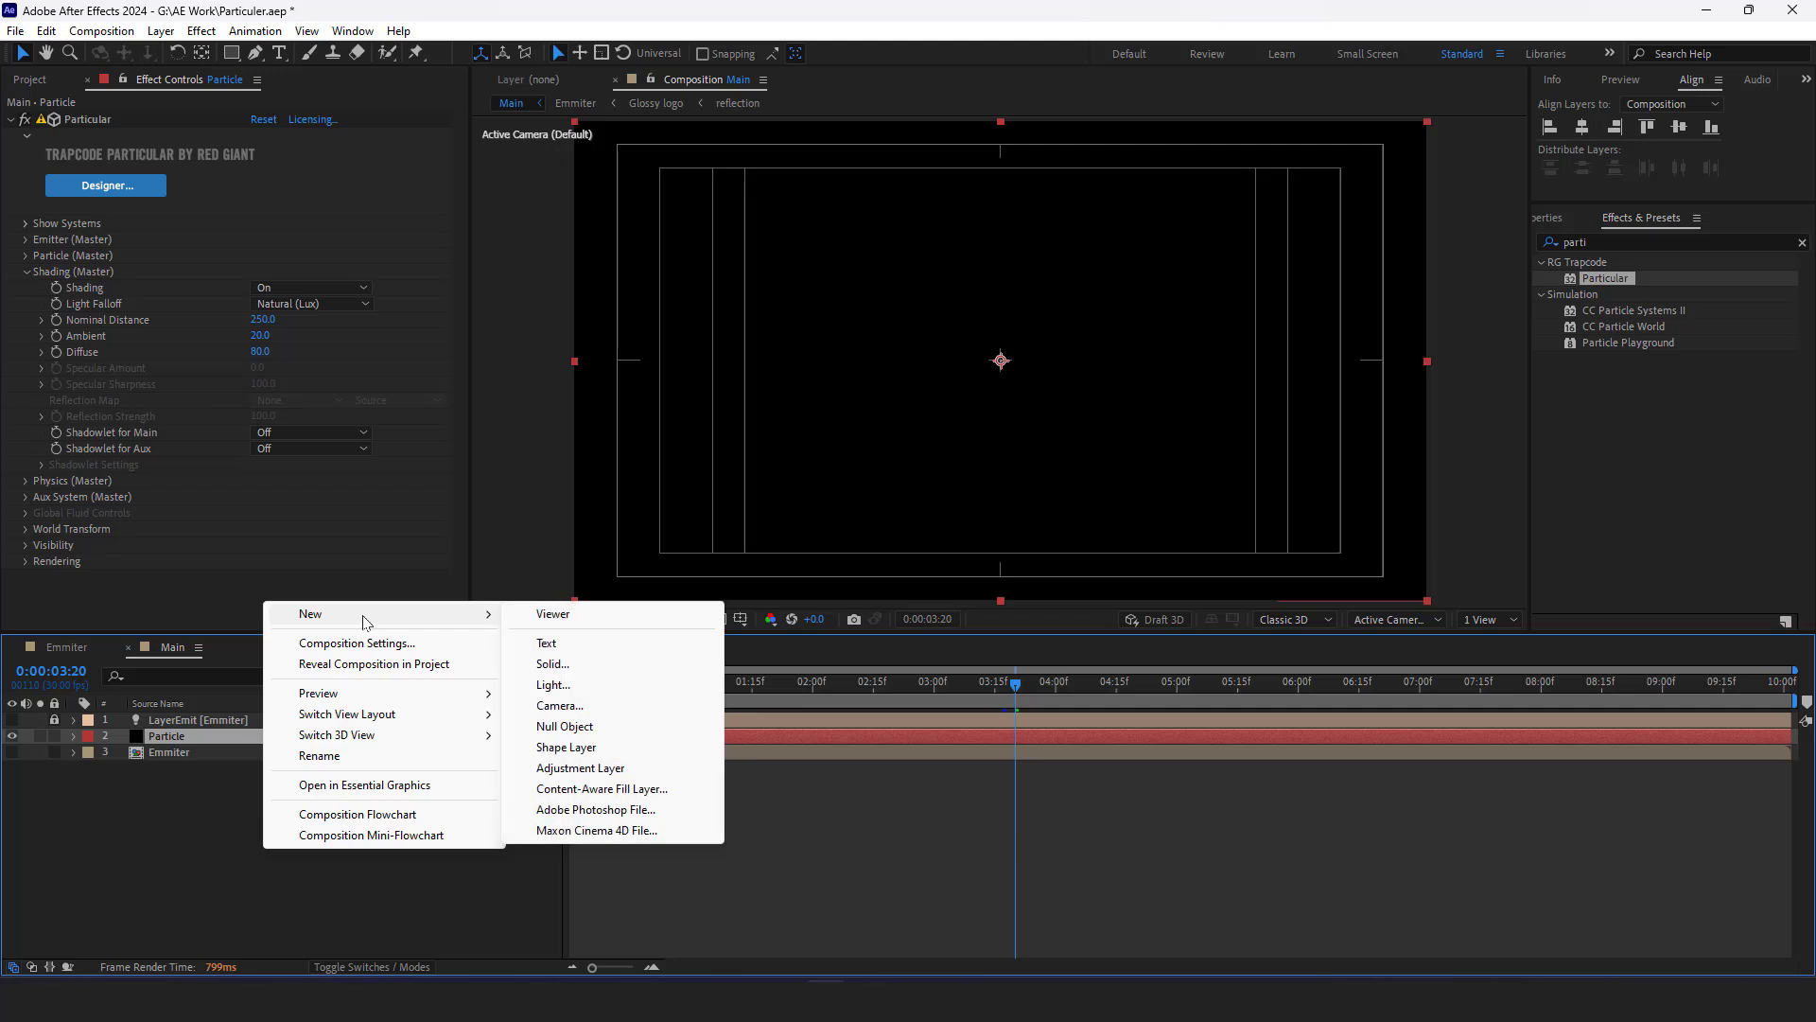
left_click(569, 684)
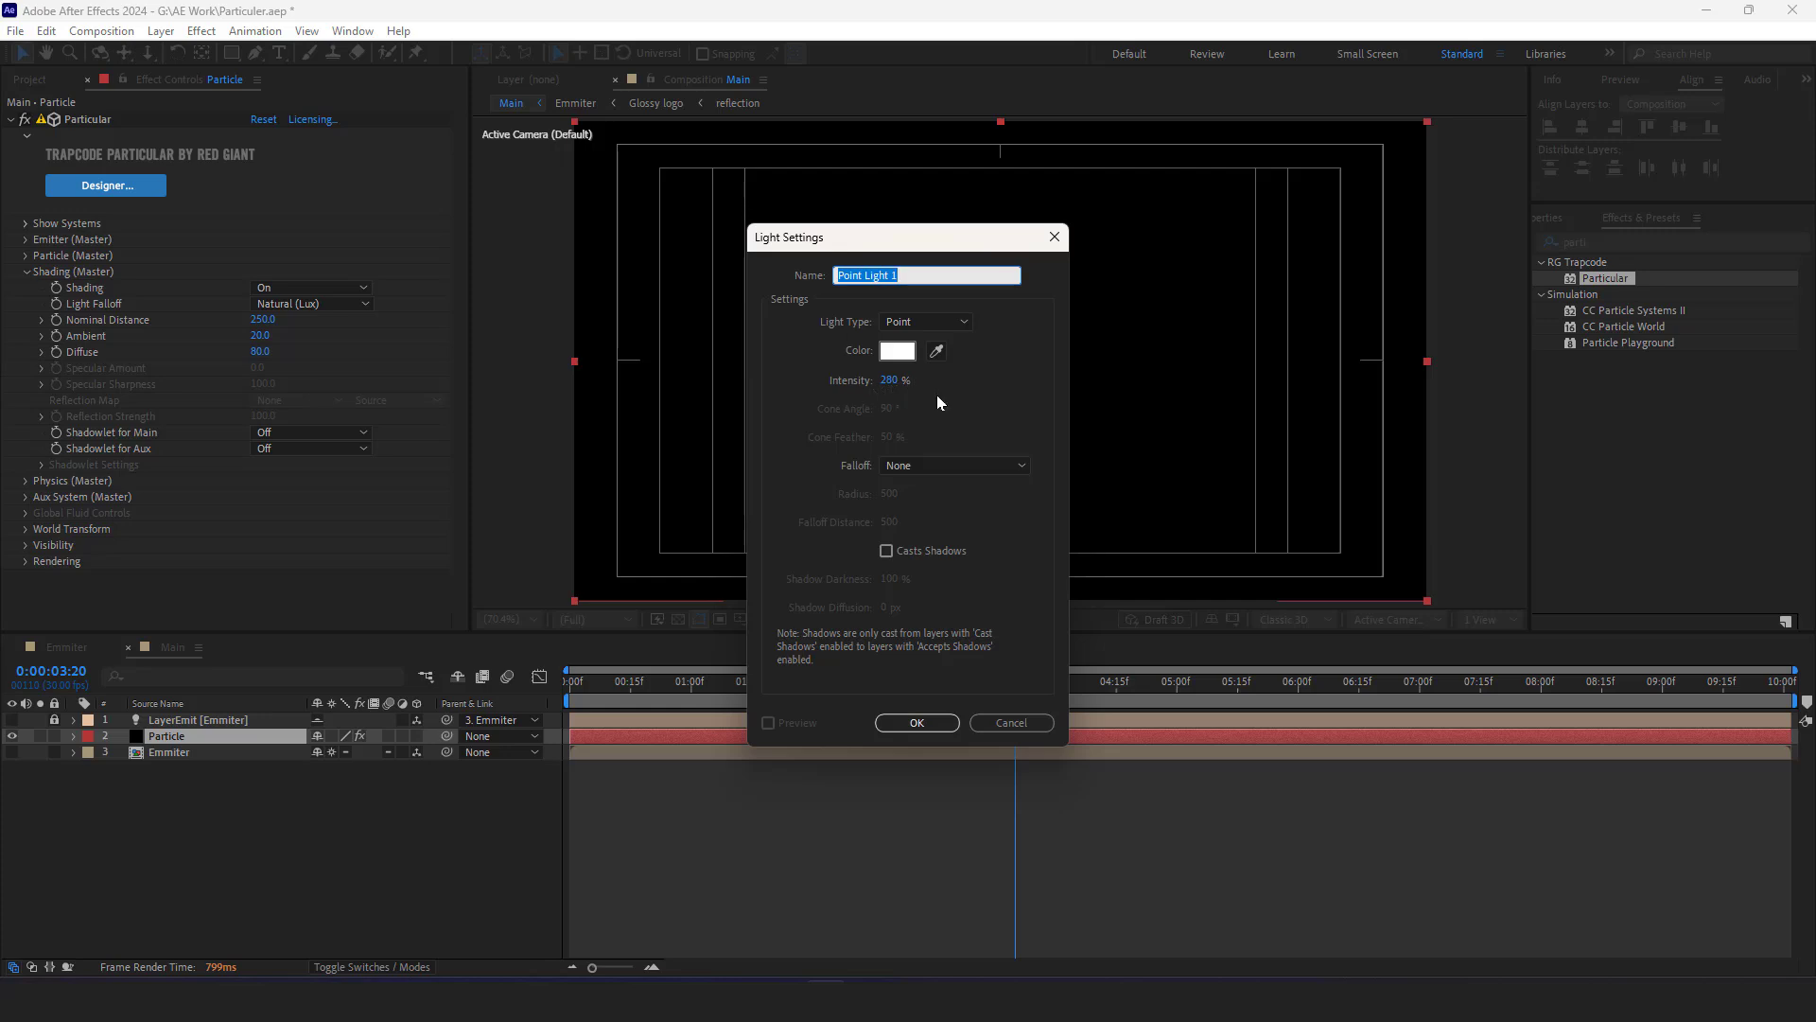
left_click(889, 380)
type("250")
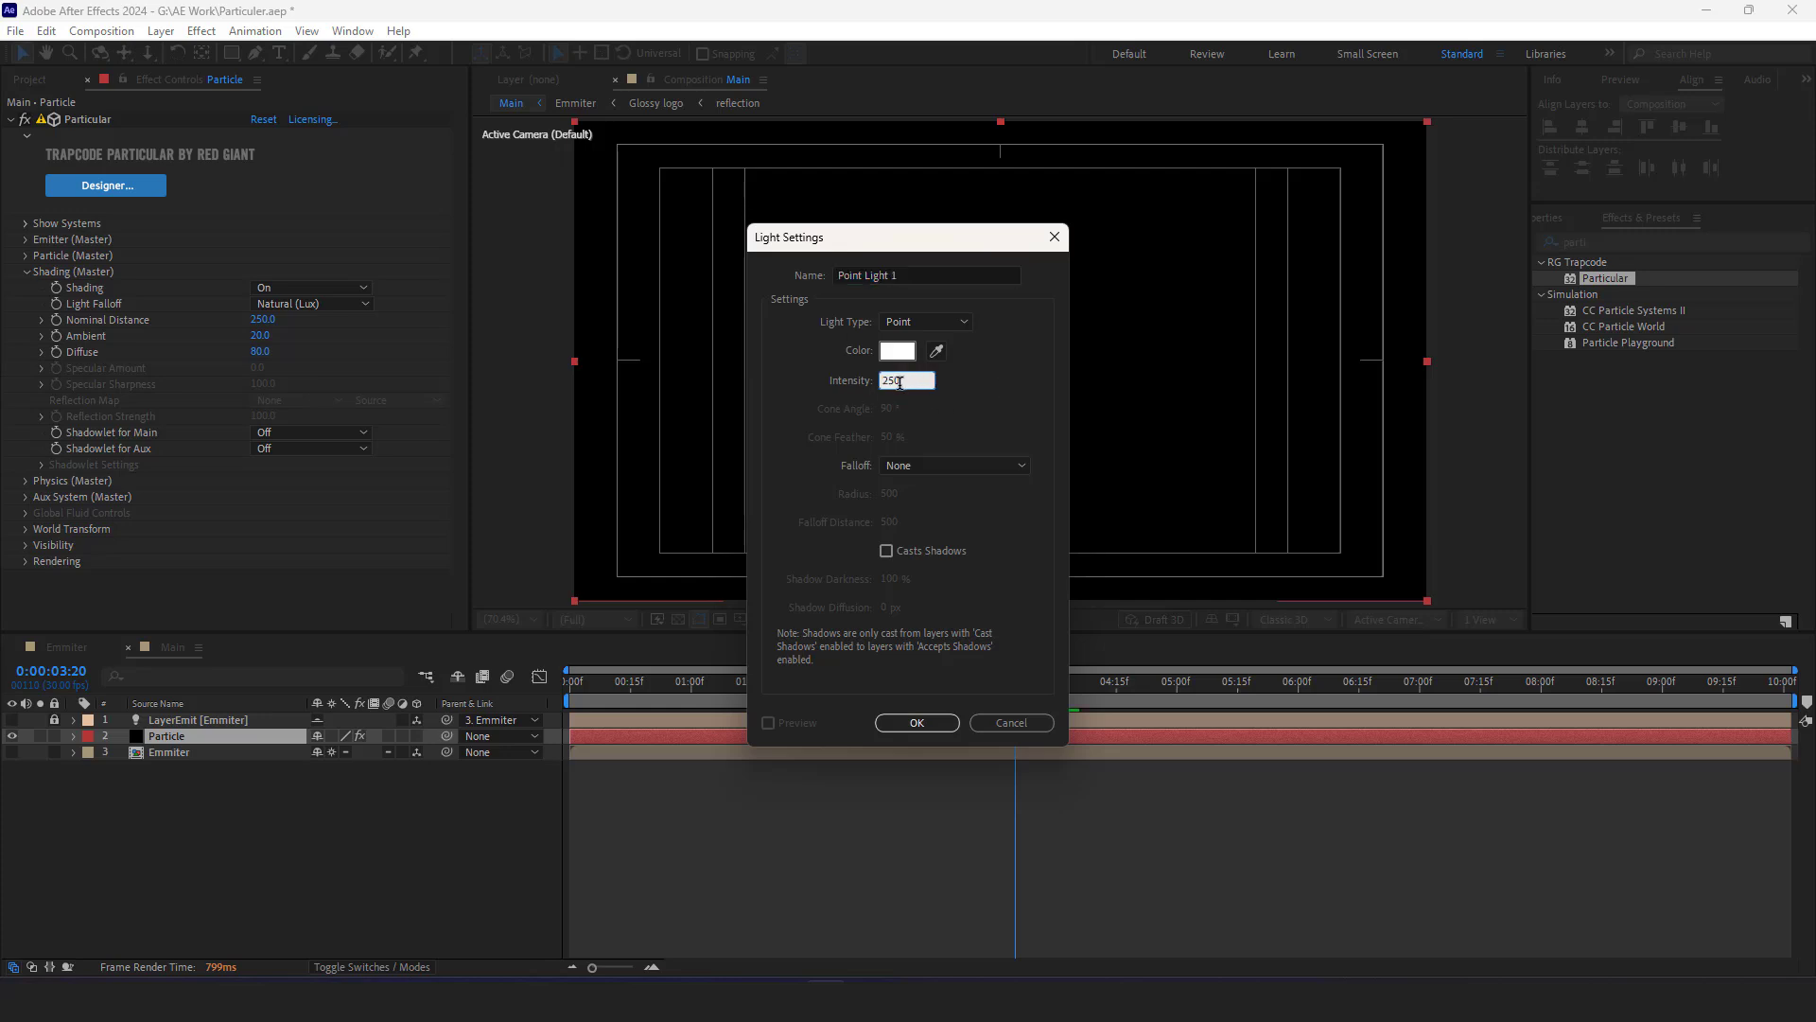
type("8")
left_click(928, 727)
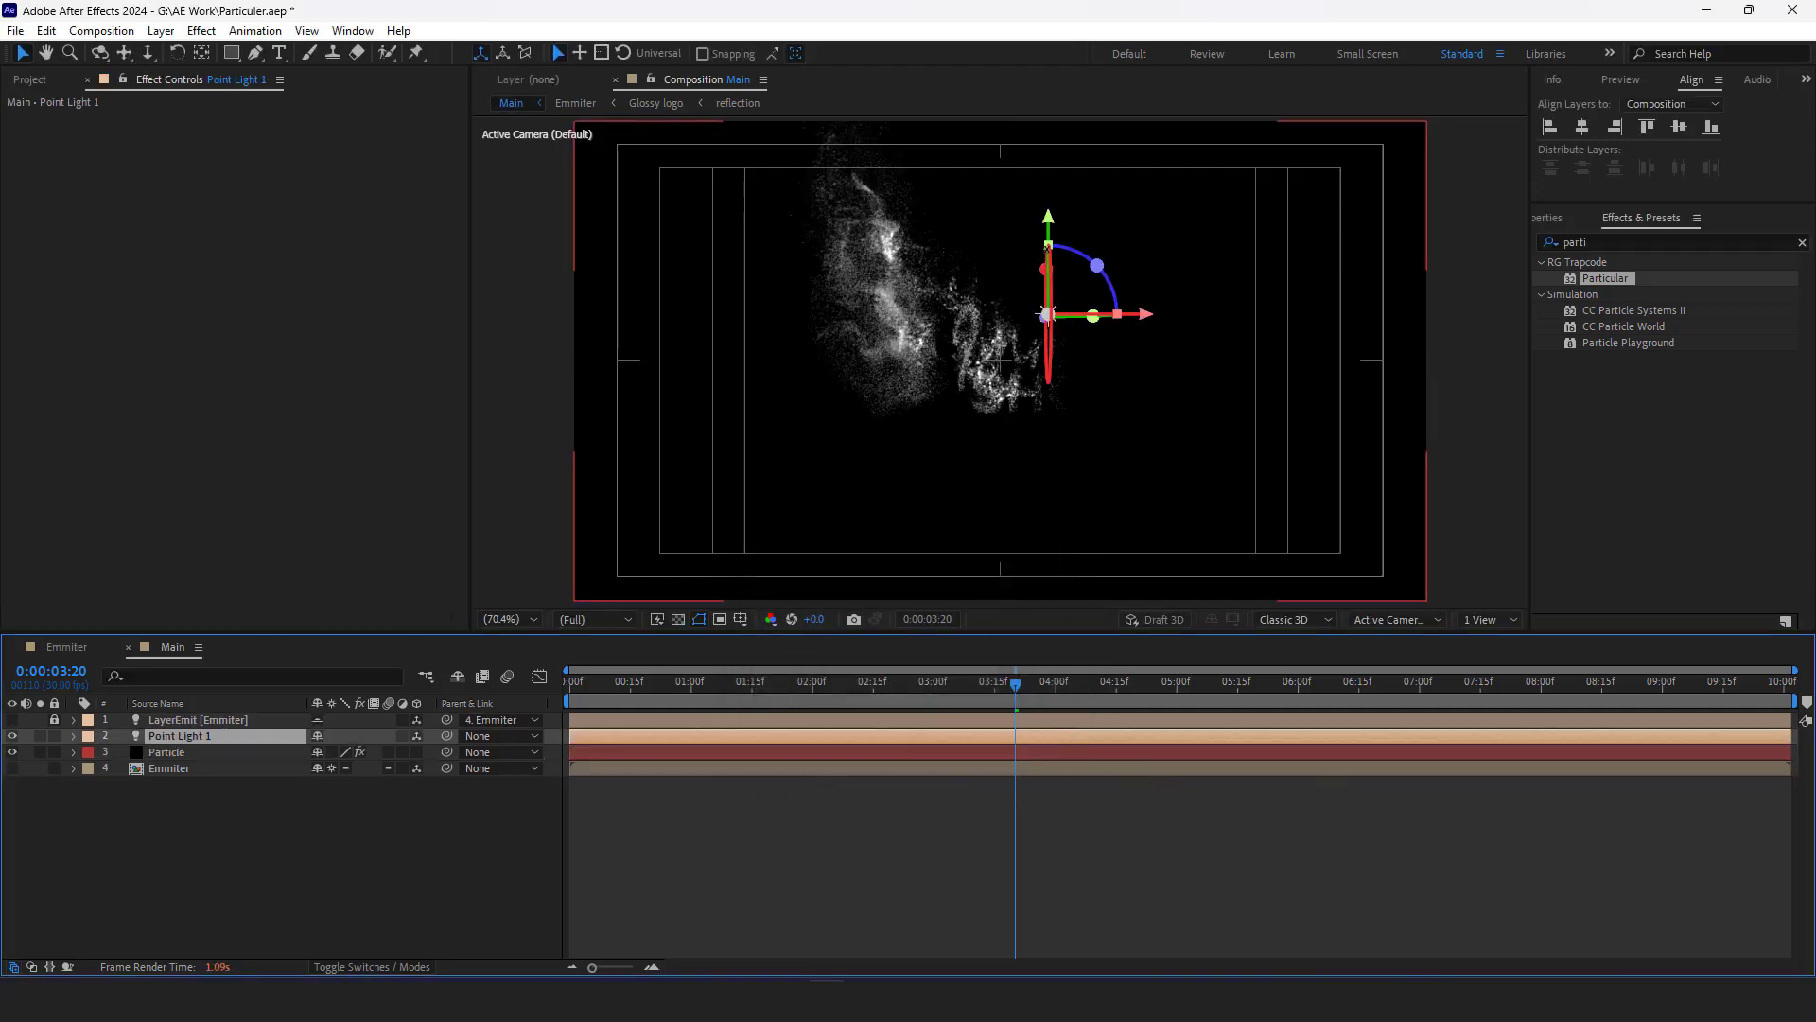
left_click_drag(1051, 223, 1056, 282)
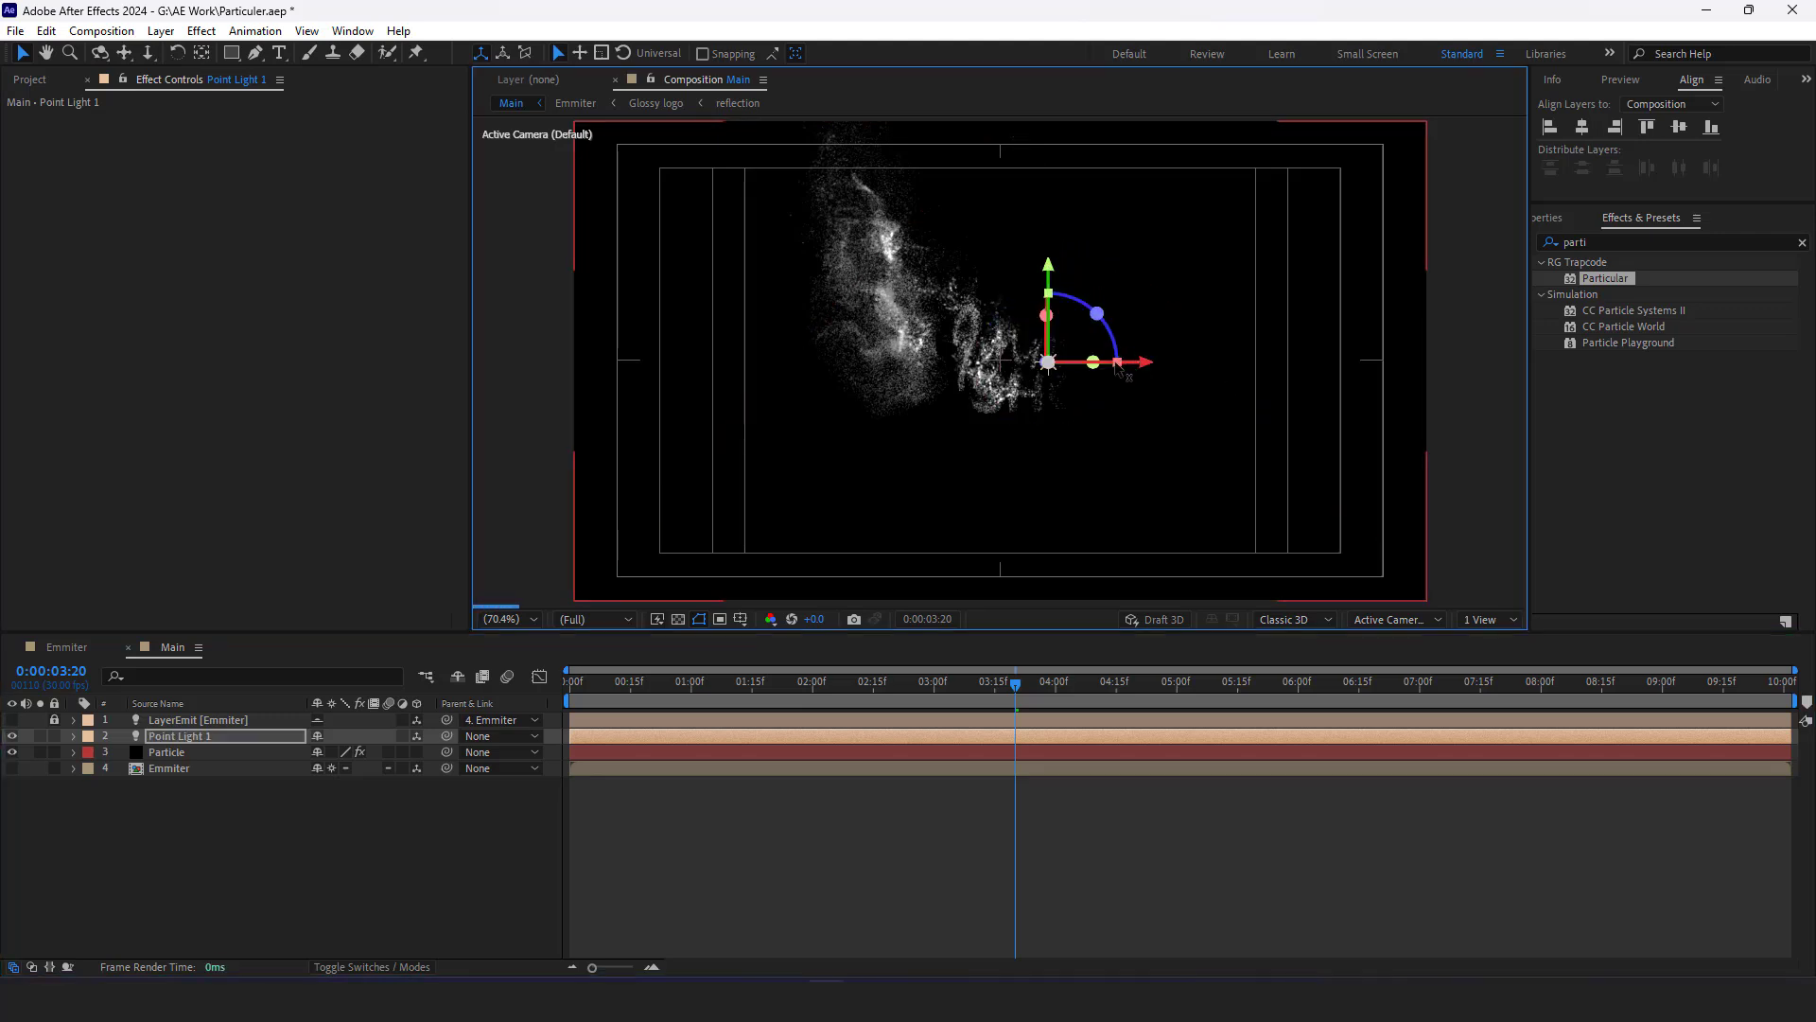
left_click_drag(1140, 367, 1090, 367)
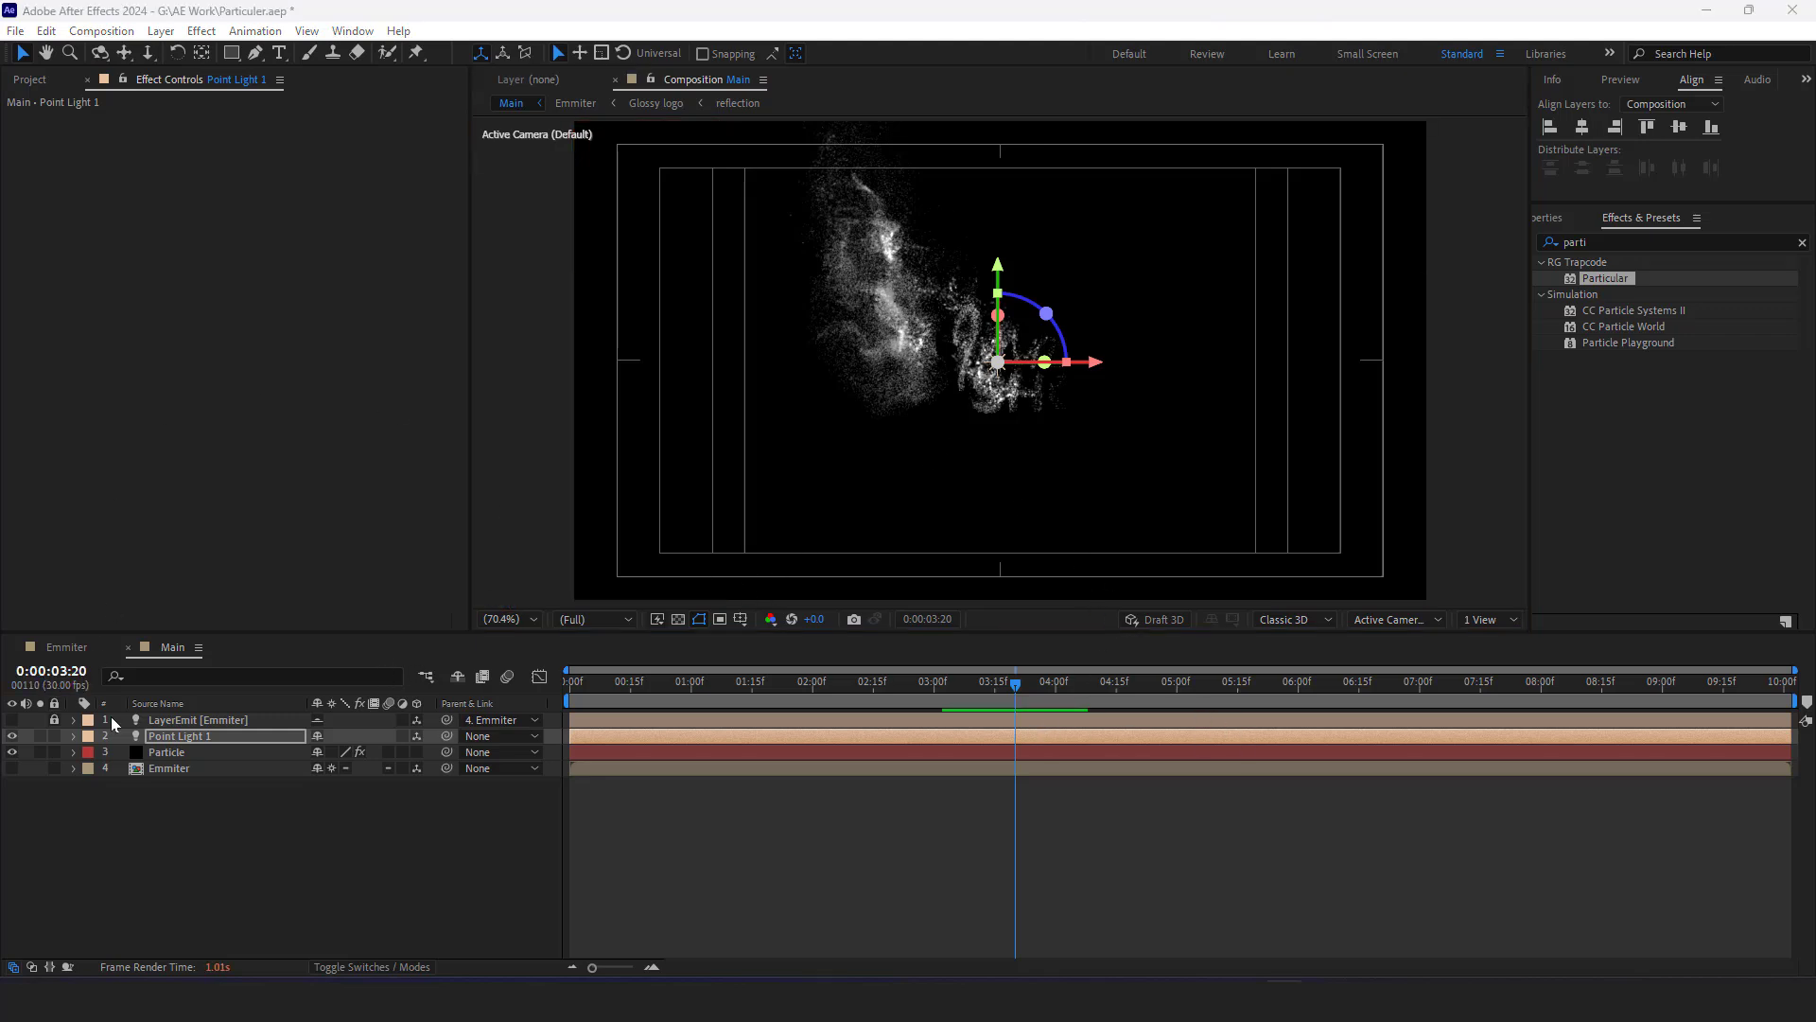
Find the Stylize Glow effect and apply it to the Particle layer below Particular
left_click(178, 749)
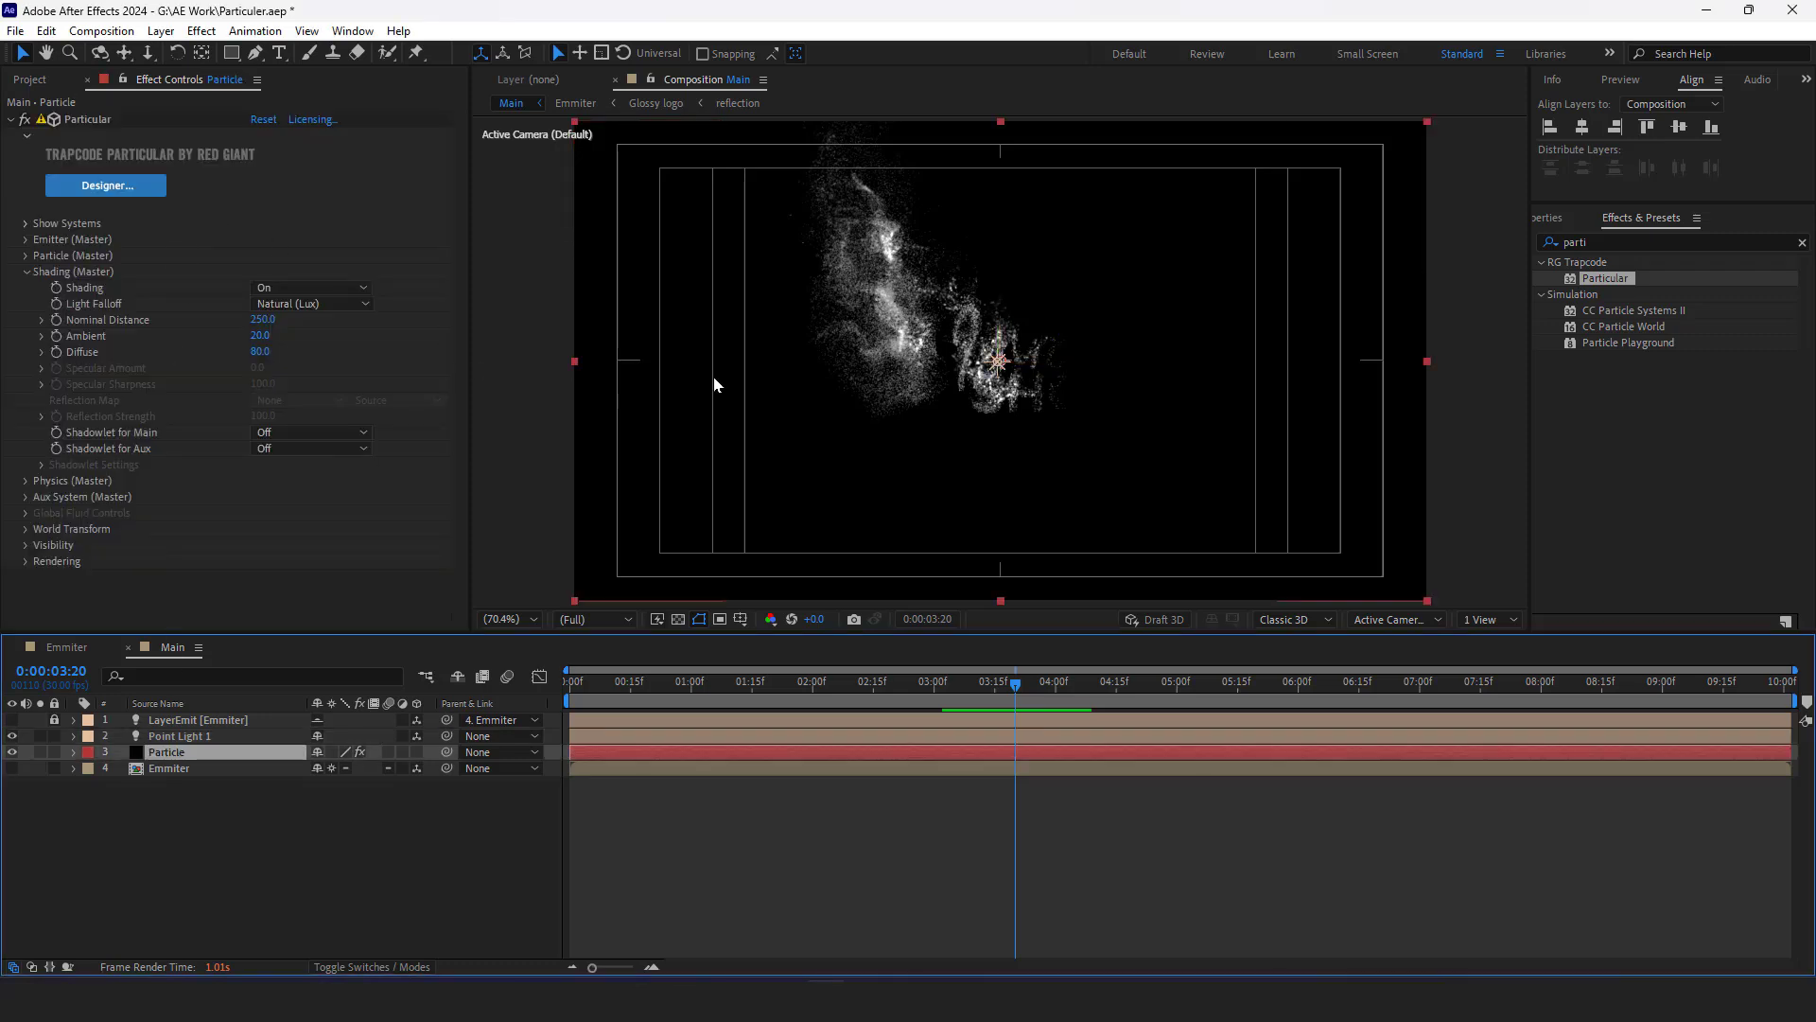
left_click(27, 137)
left_click(28, 201)
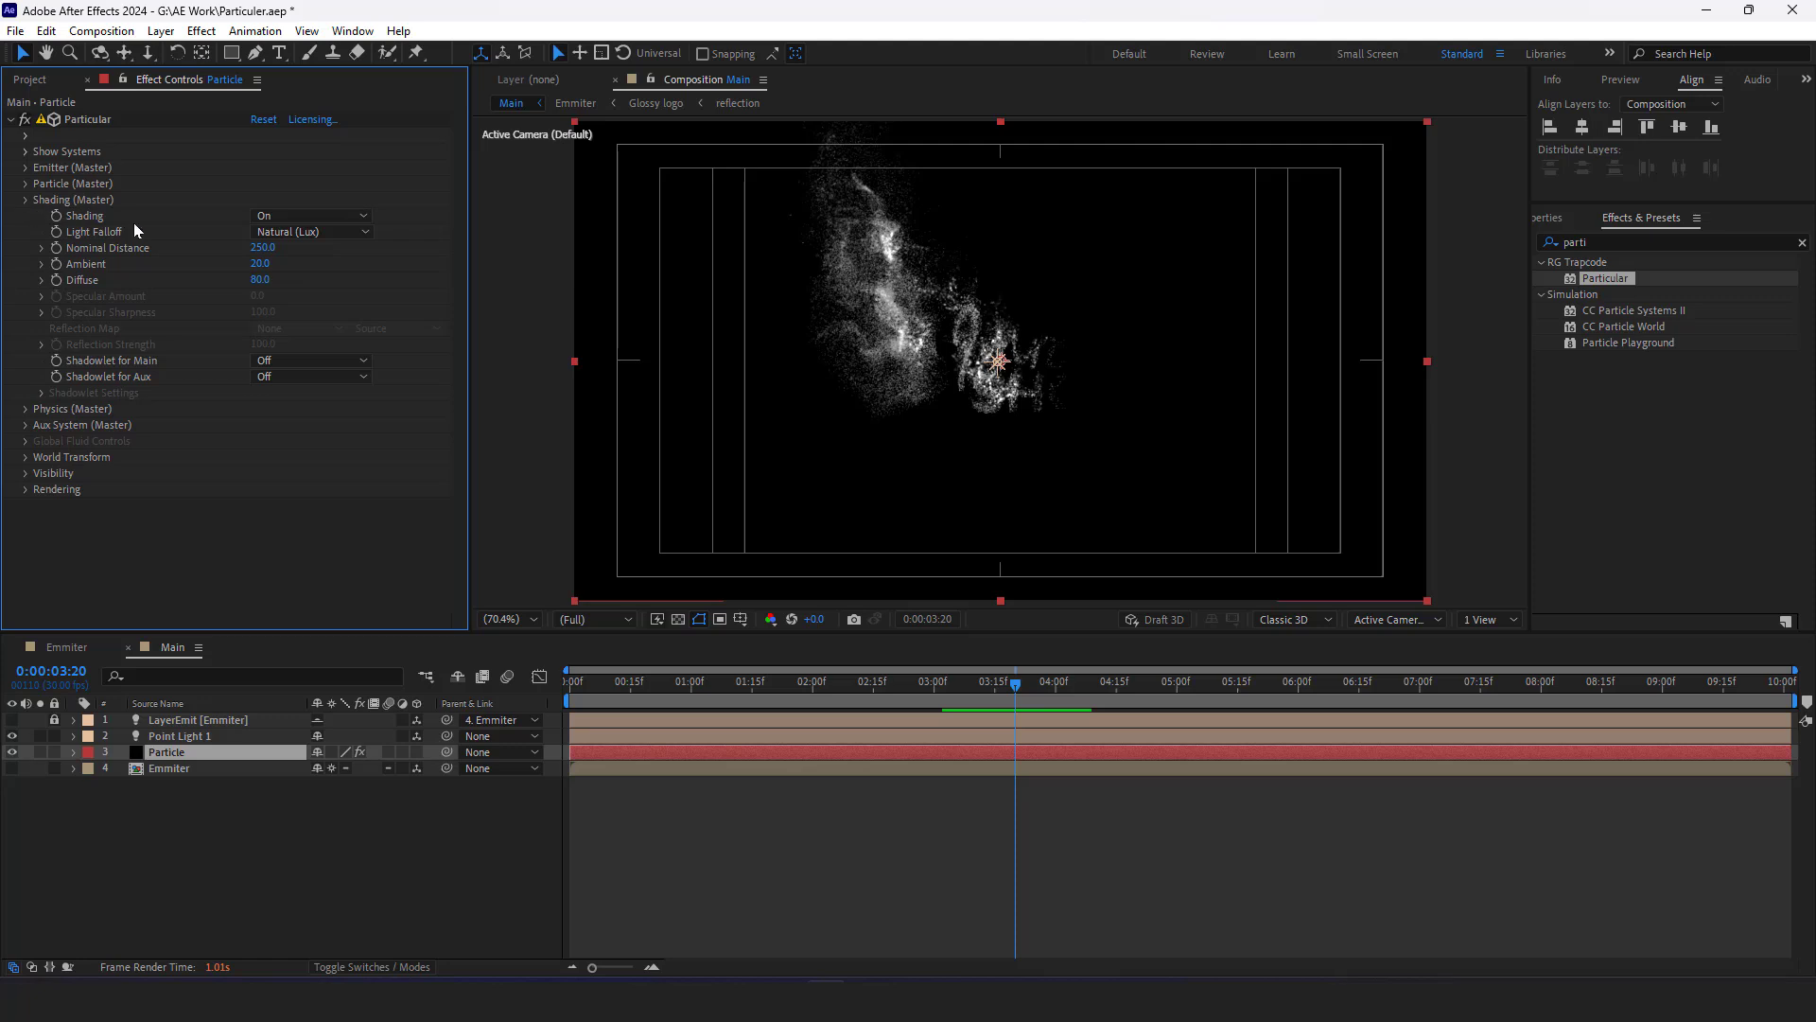
left_click(1616, 239)
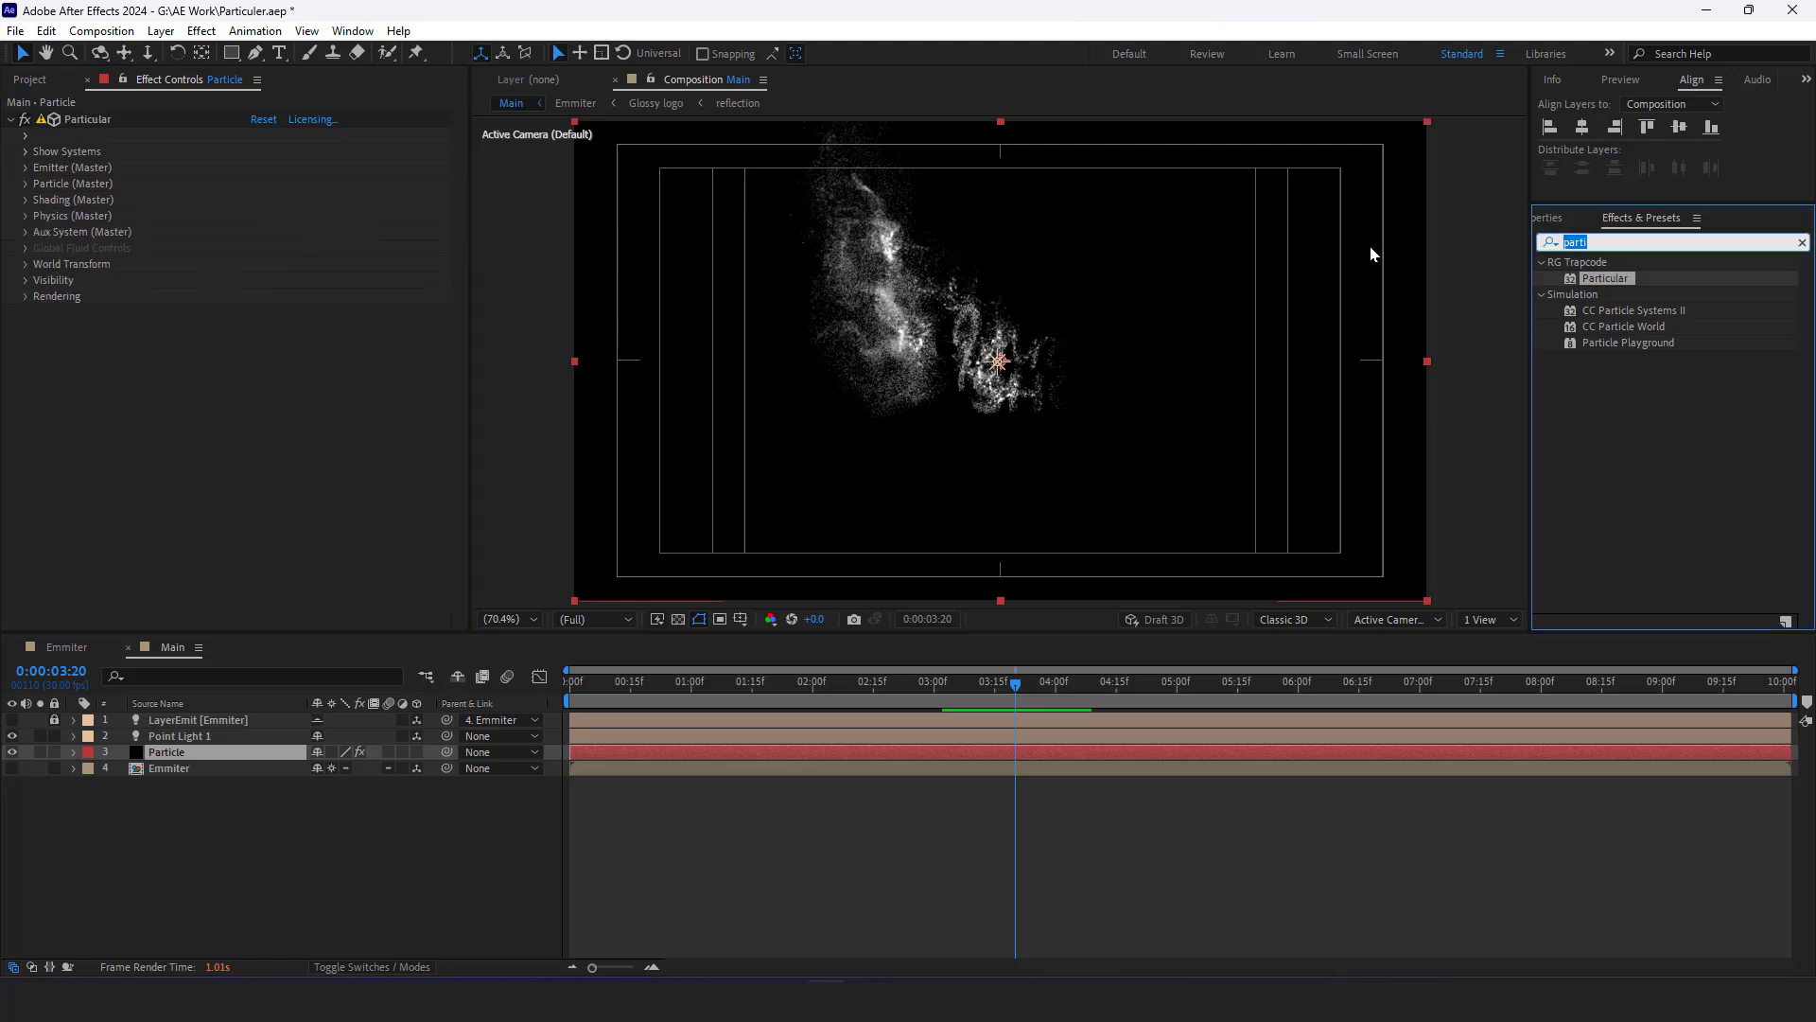
type("glo")
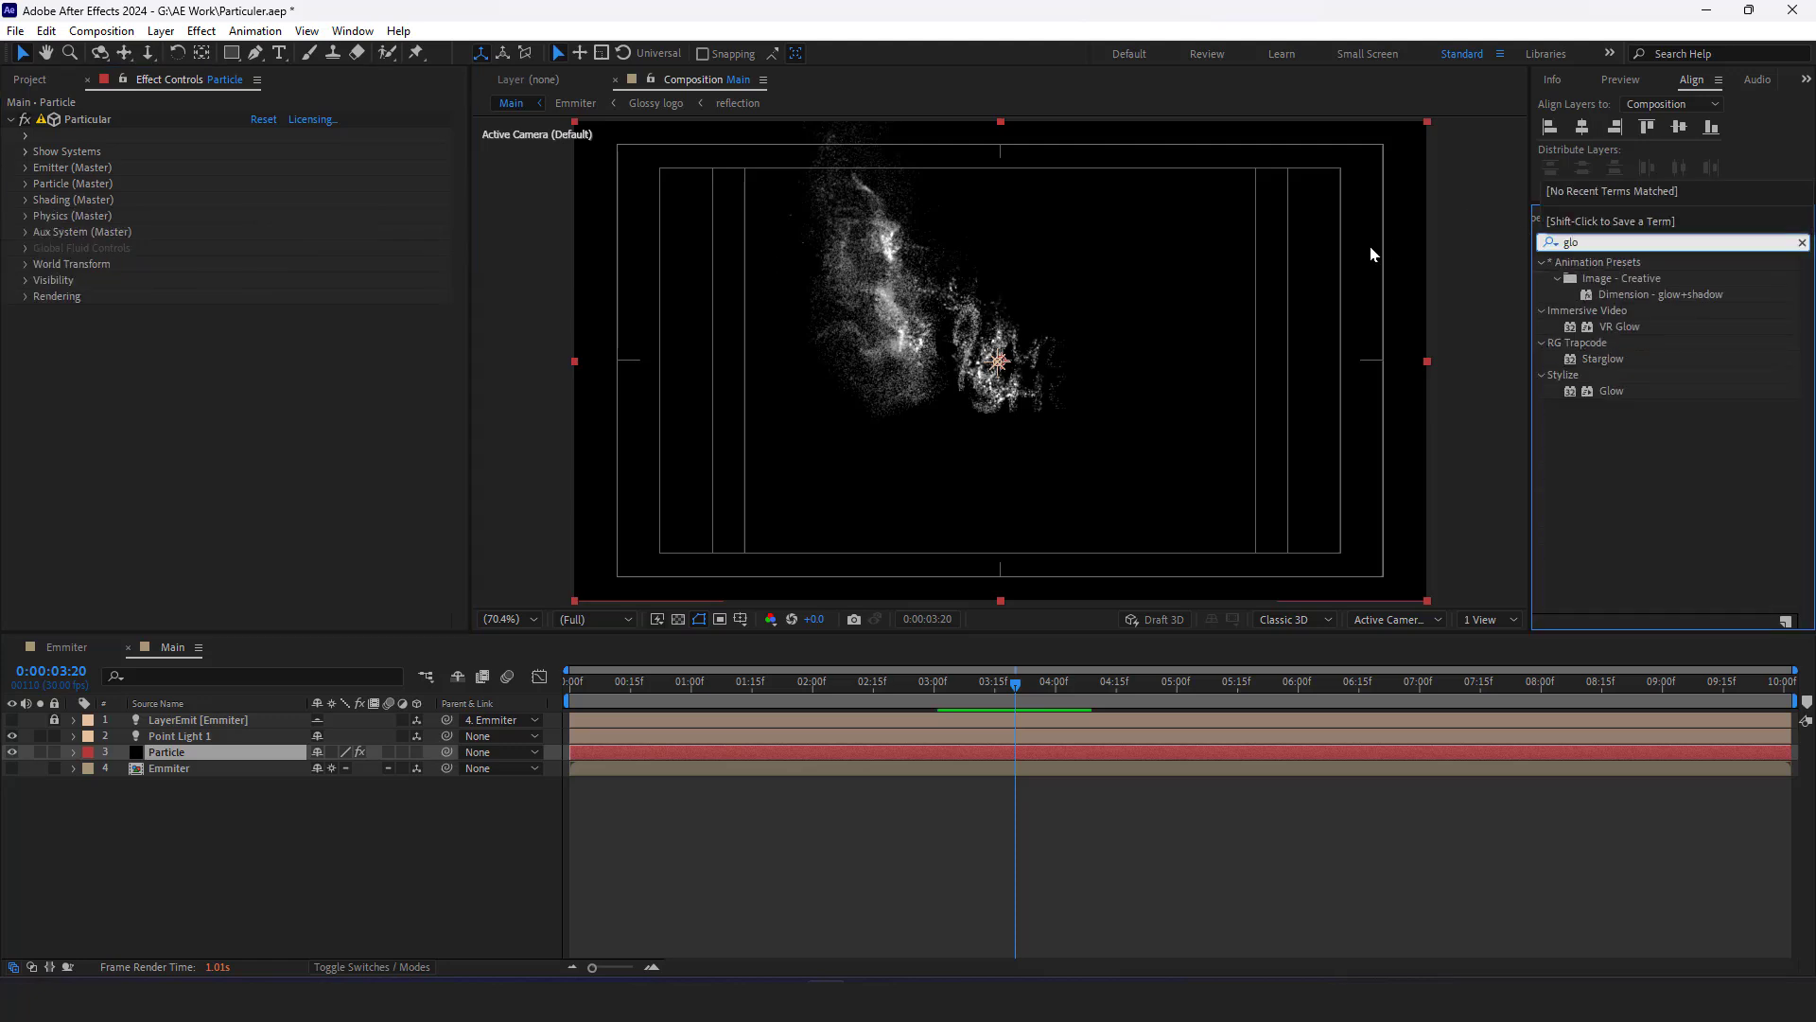
type("w")
left_click_drag(1614, 391, 191, 523)
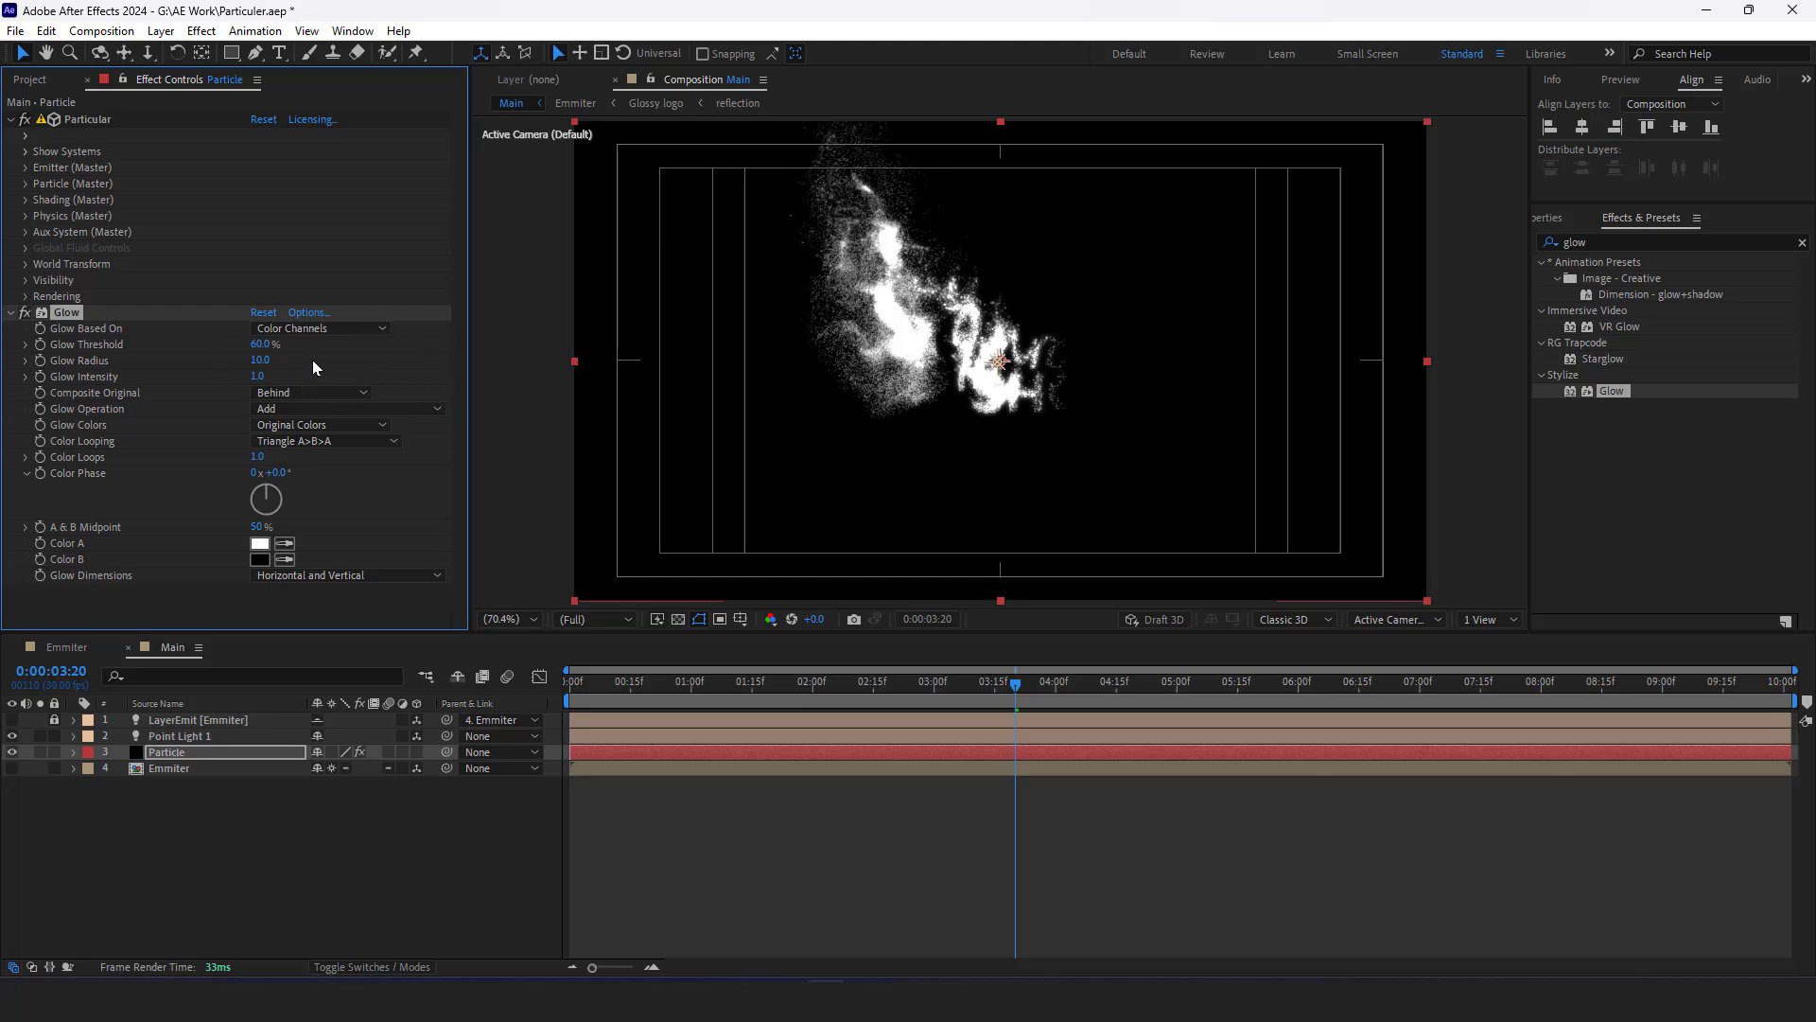
Set the Glow Threshold to 69% and the Glow Radius to 30
mouse_move(266, 352)
left_mouse_down()
mouse_move(291, 345)
mouse_move(281, 363)
left_mouse_up()
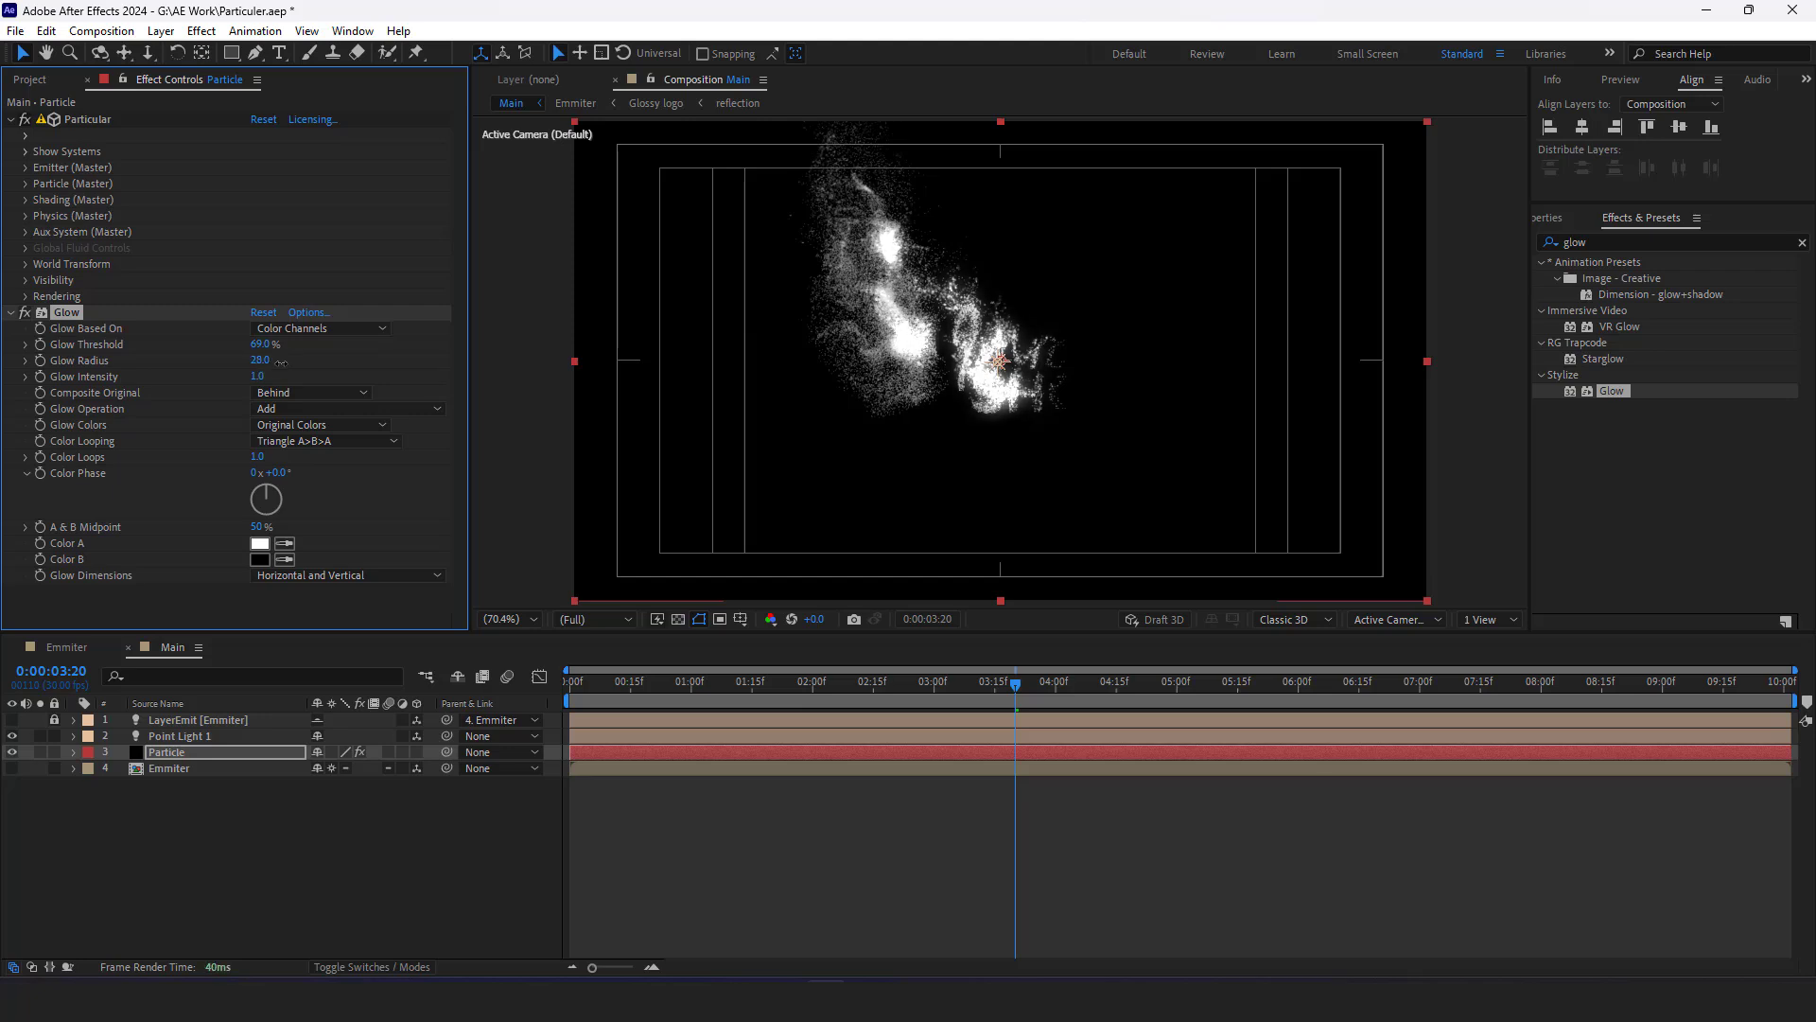
left_click(267, 362)
type("30")
key("Return")
Turn on Motion Blur in Particular's Rendering settings and set its Shutter Phase to 8
left_click(12, 313)
left_click(27, 297)
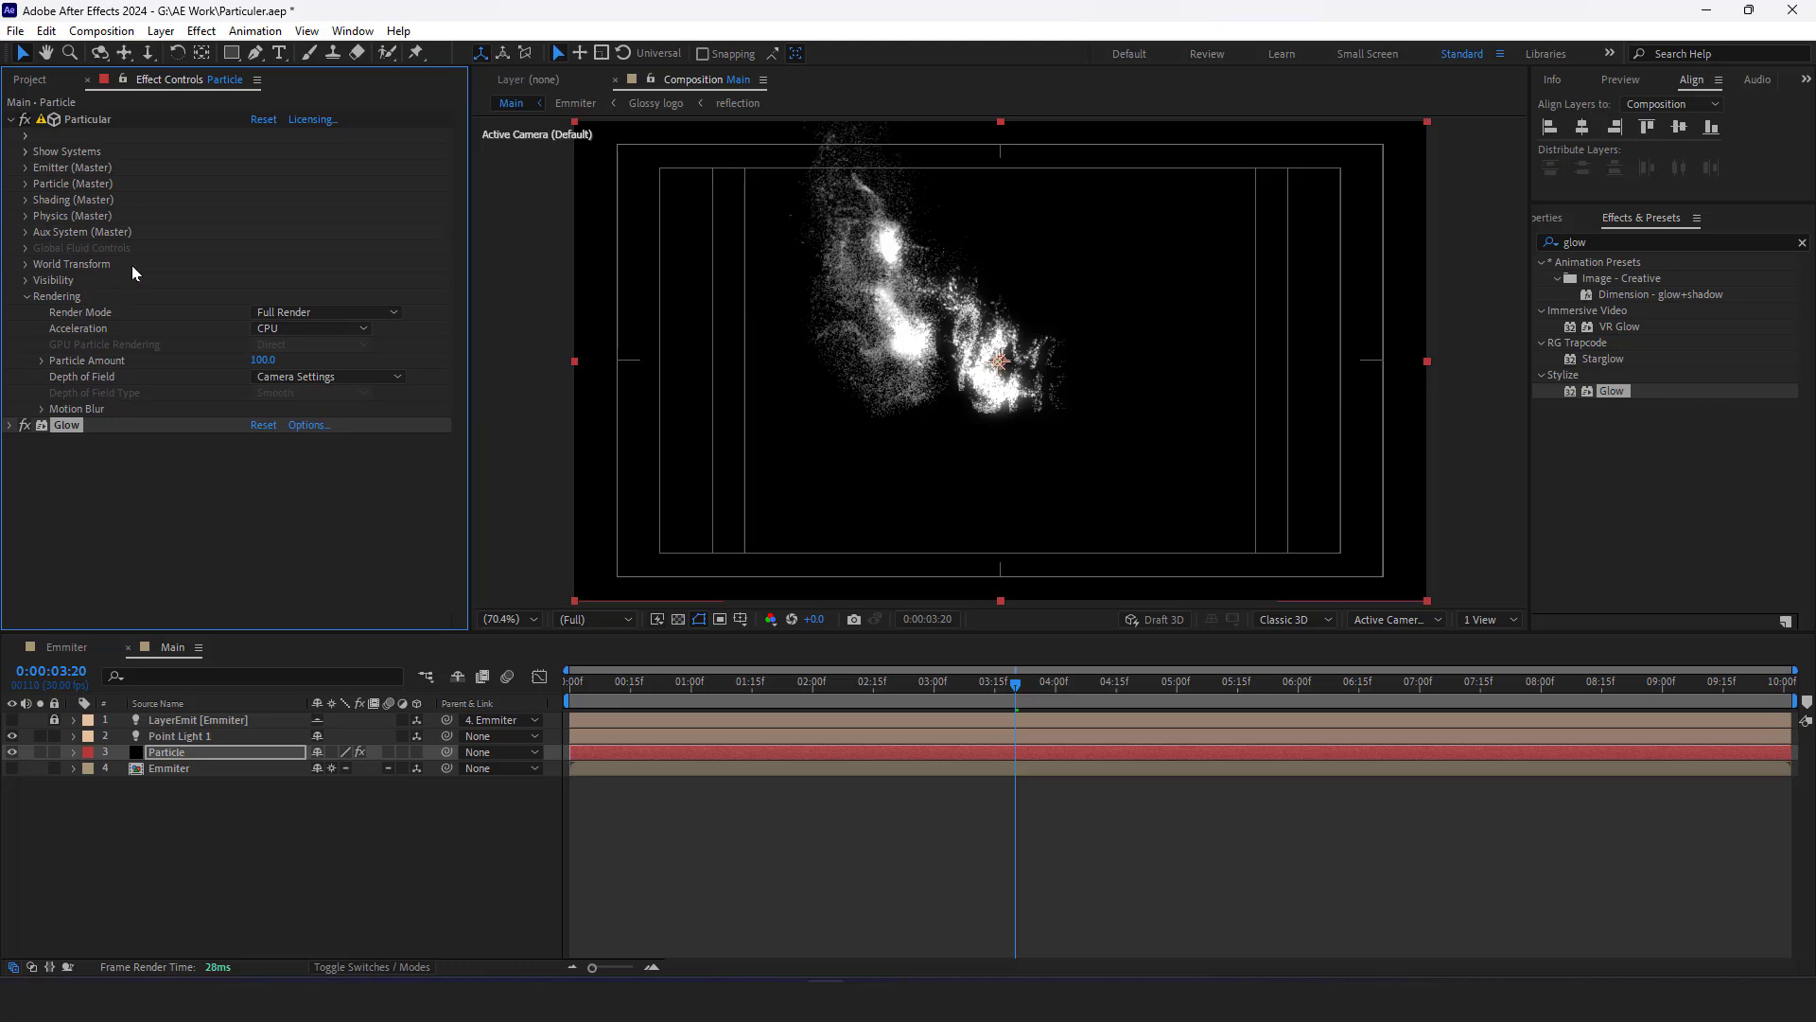
left_click(42, 410)
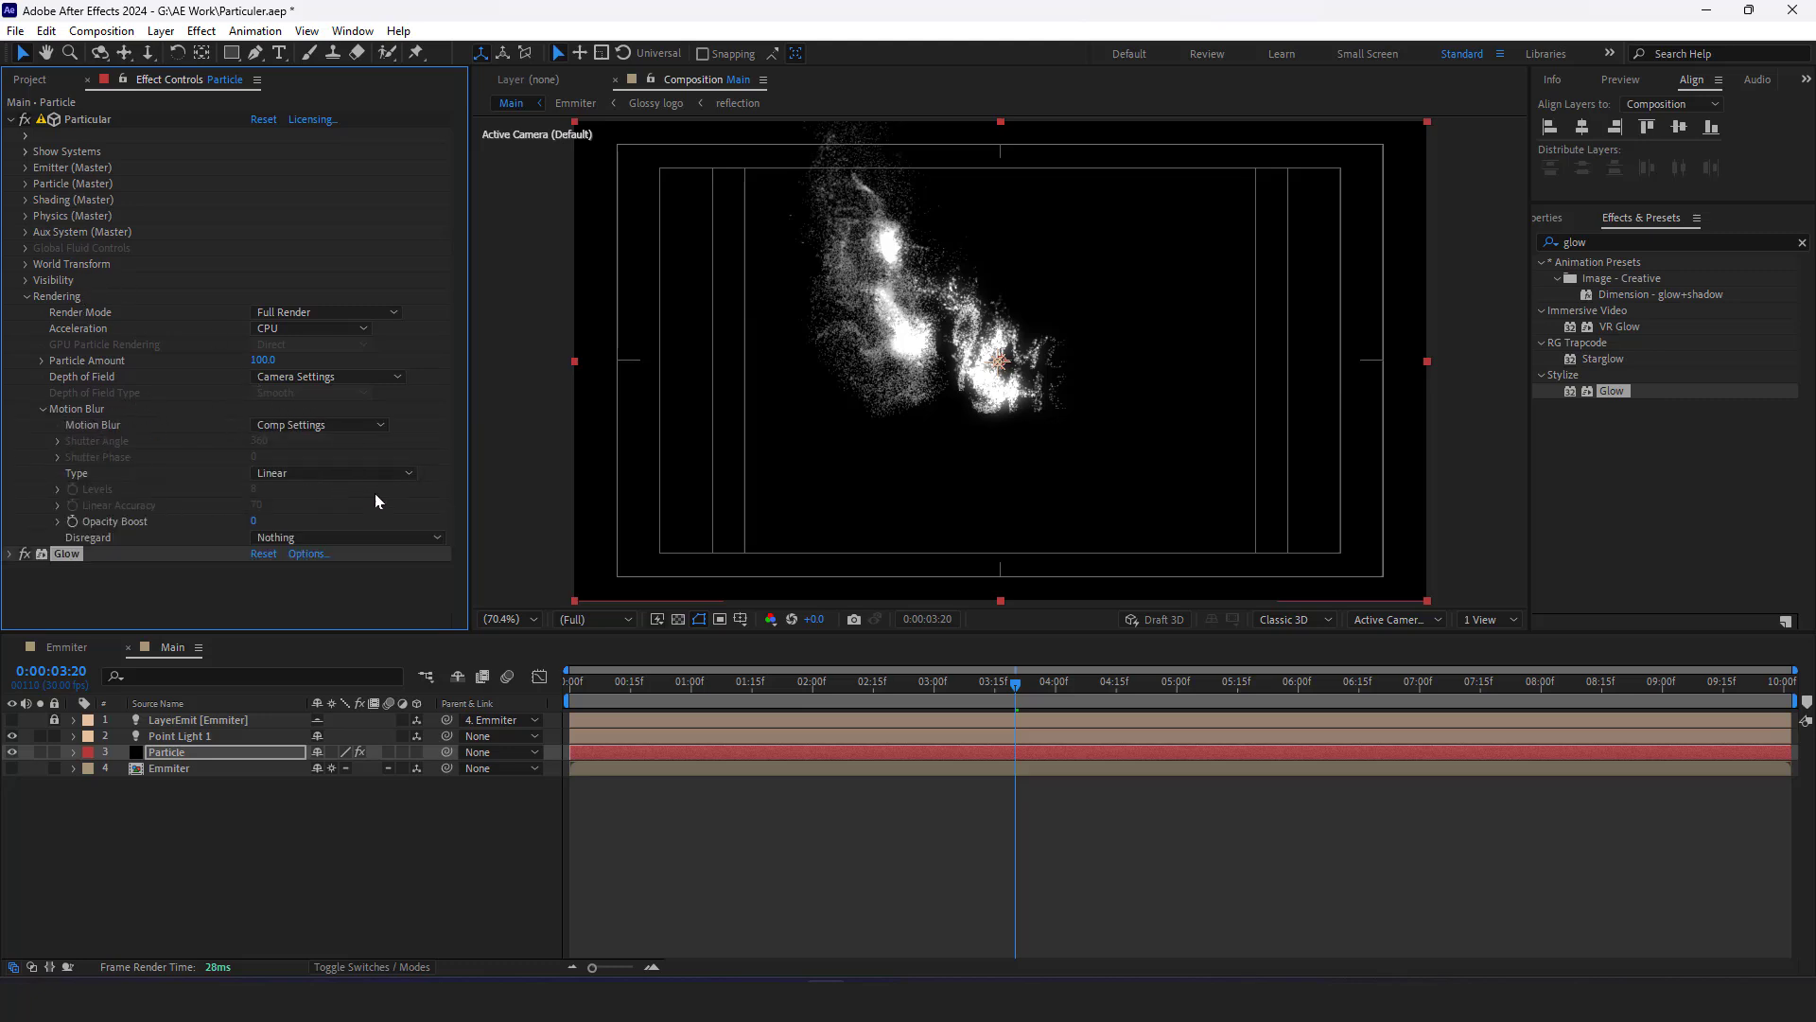
left_click(342, 424)
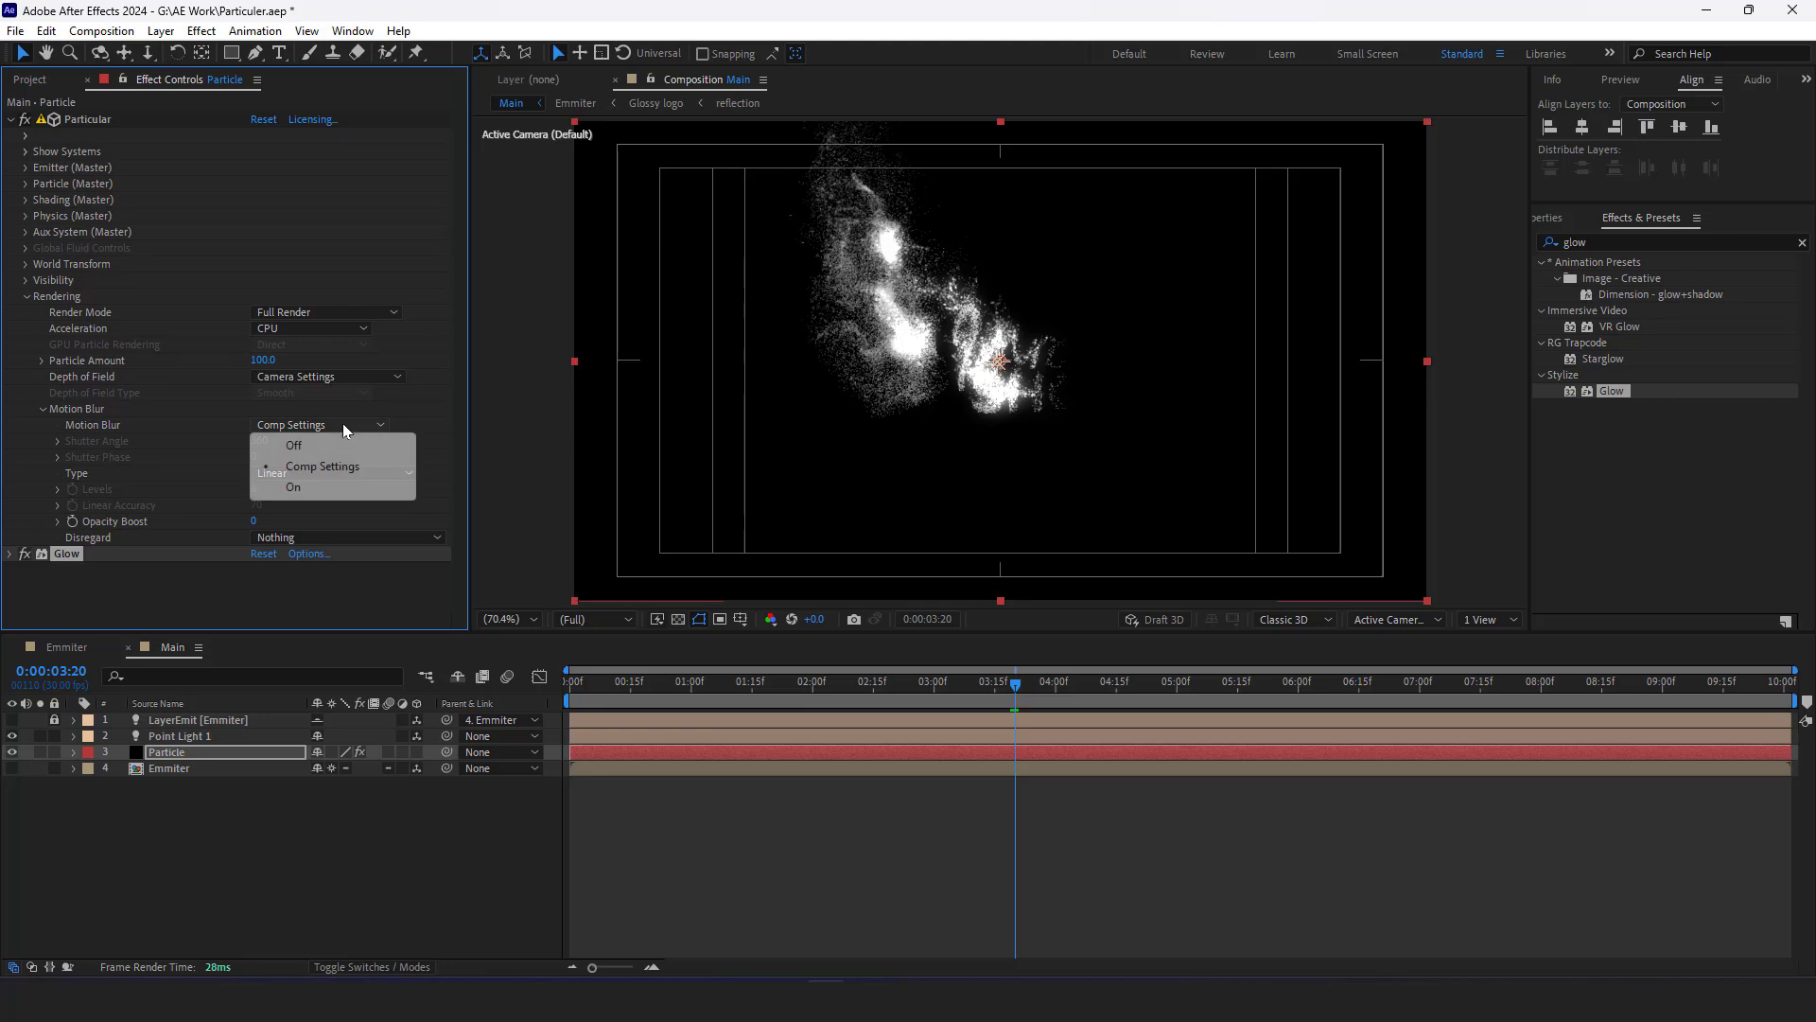
left_click(301, 486)
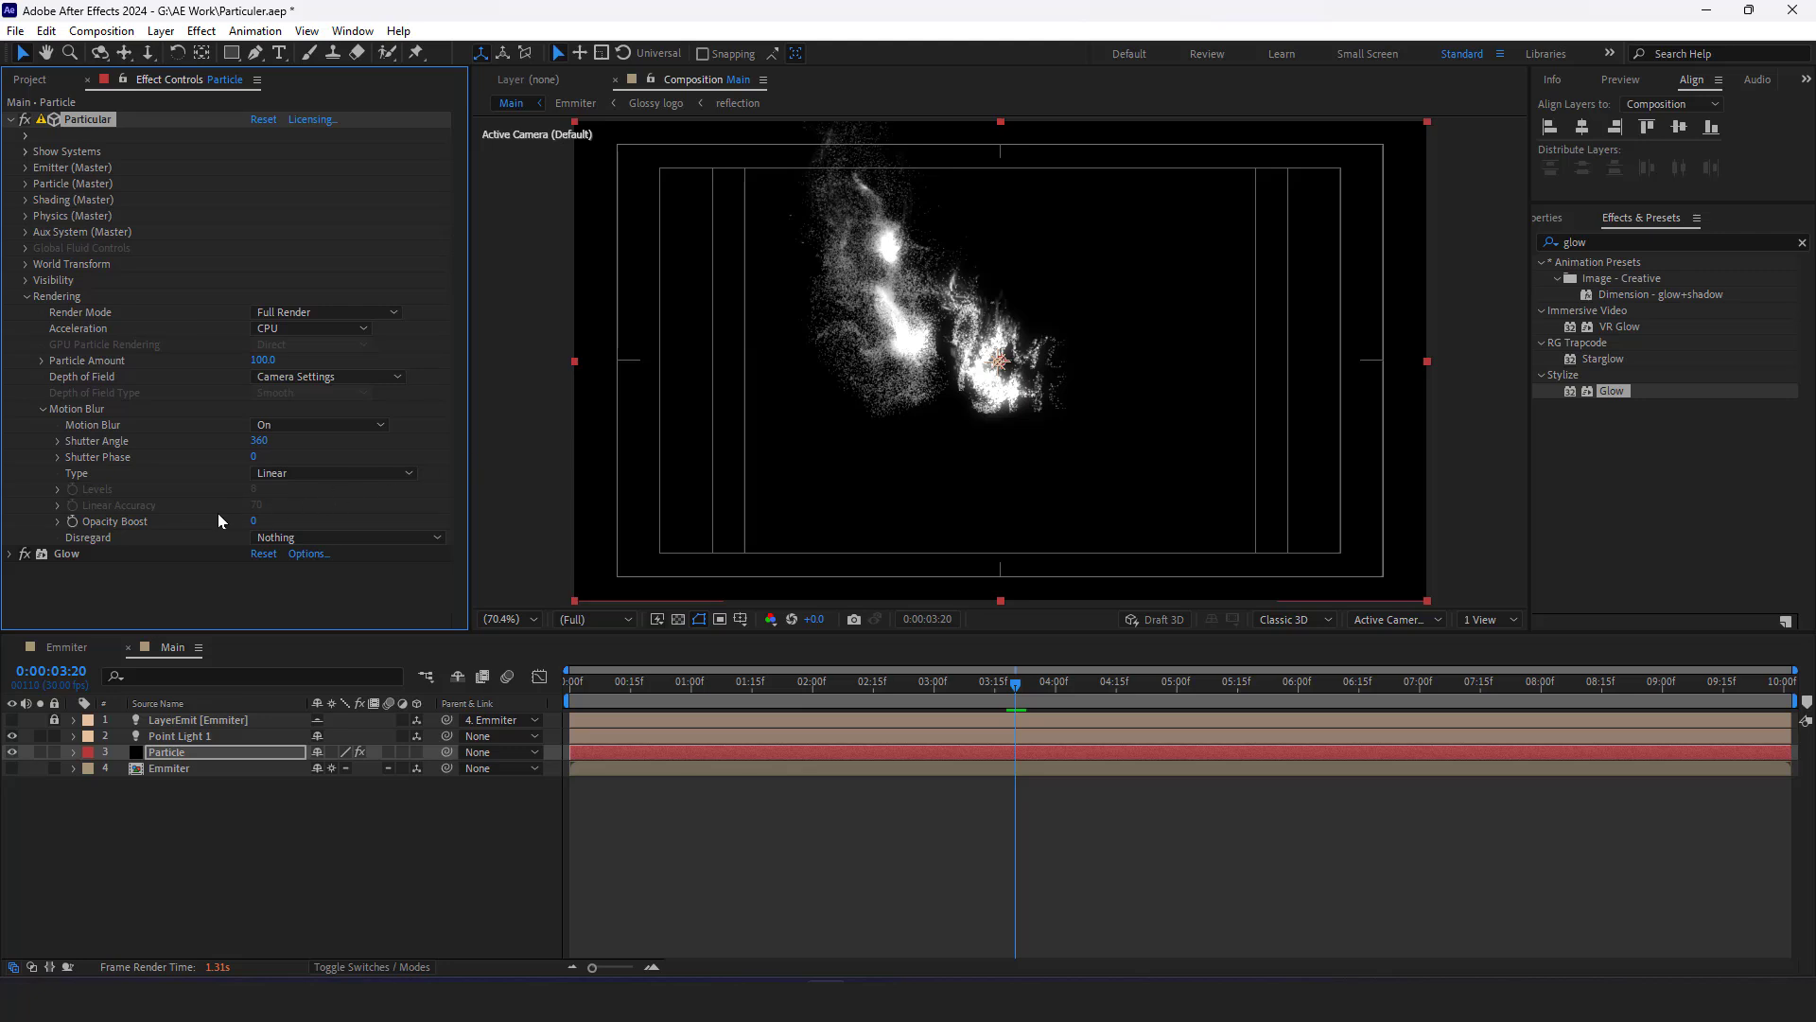
left_click(254, 457)
type("8")
key("Return")
left_click_drag(1005, 689, 1009, 694)
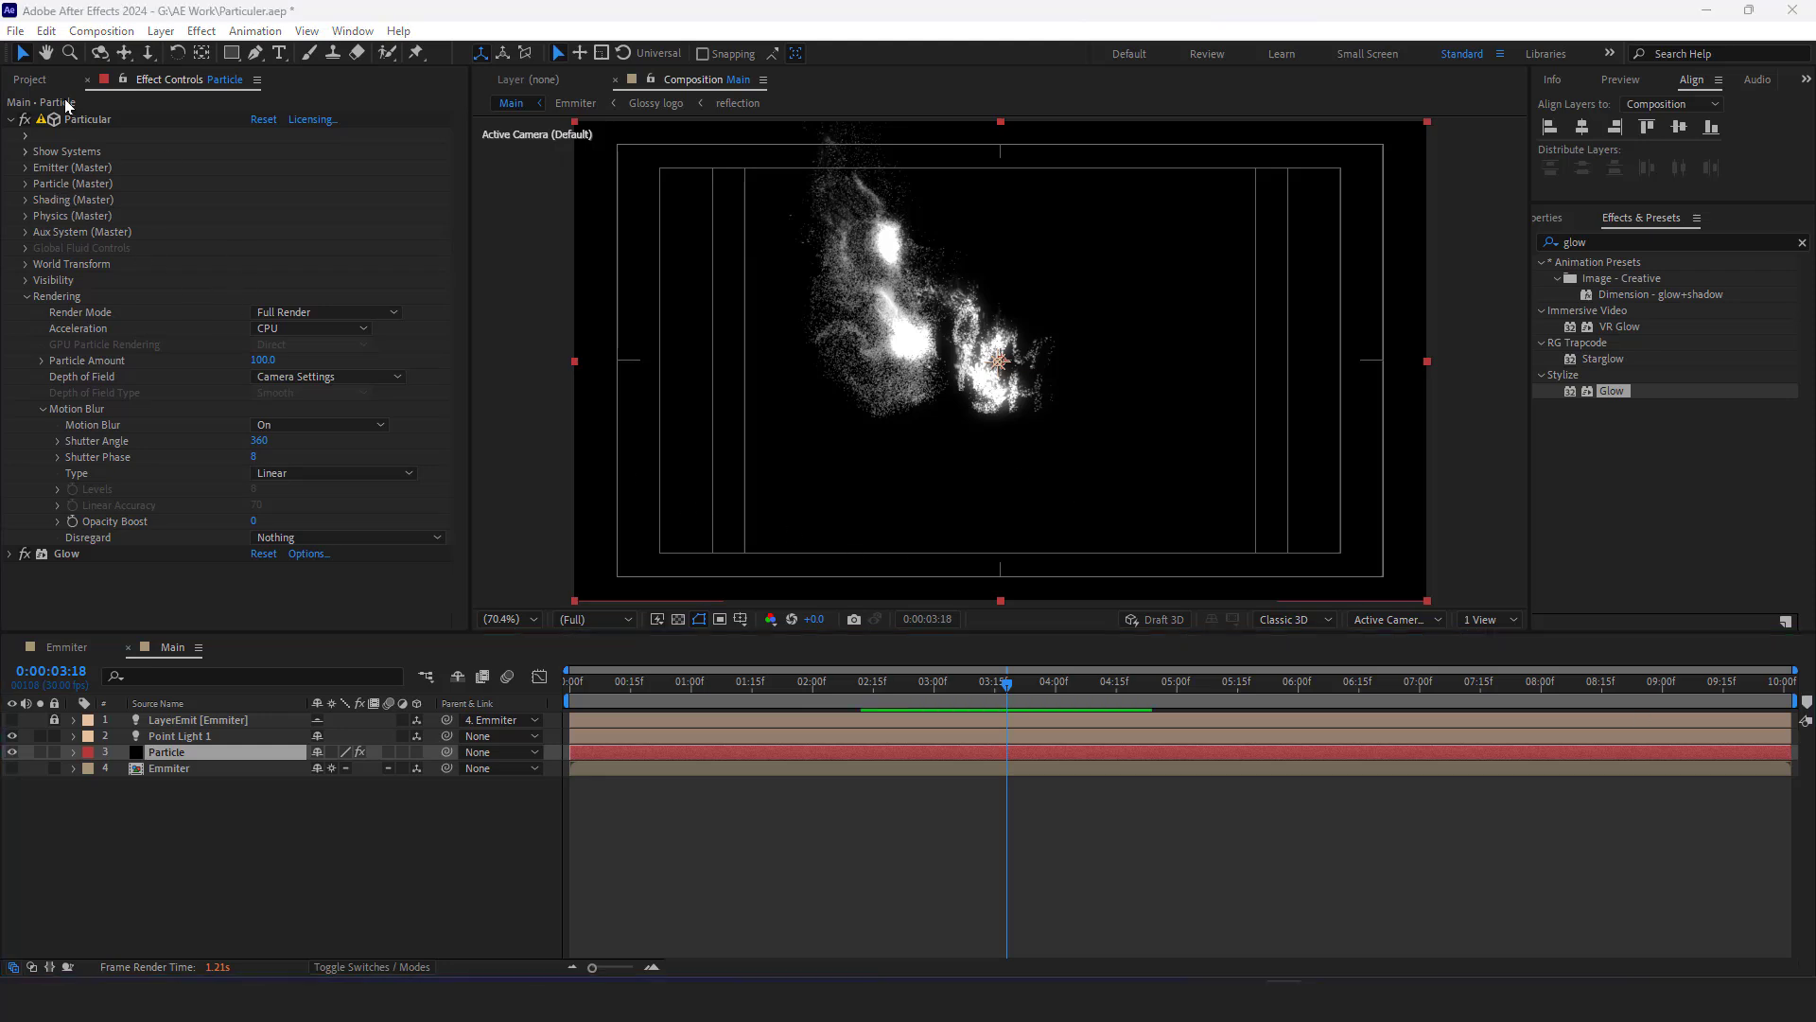
Add the Glossy logo composition to Main as the lowest layer, beneath Emmiter
left_click(30, 79)
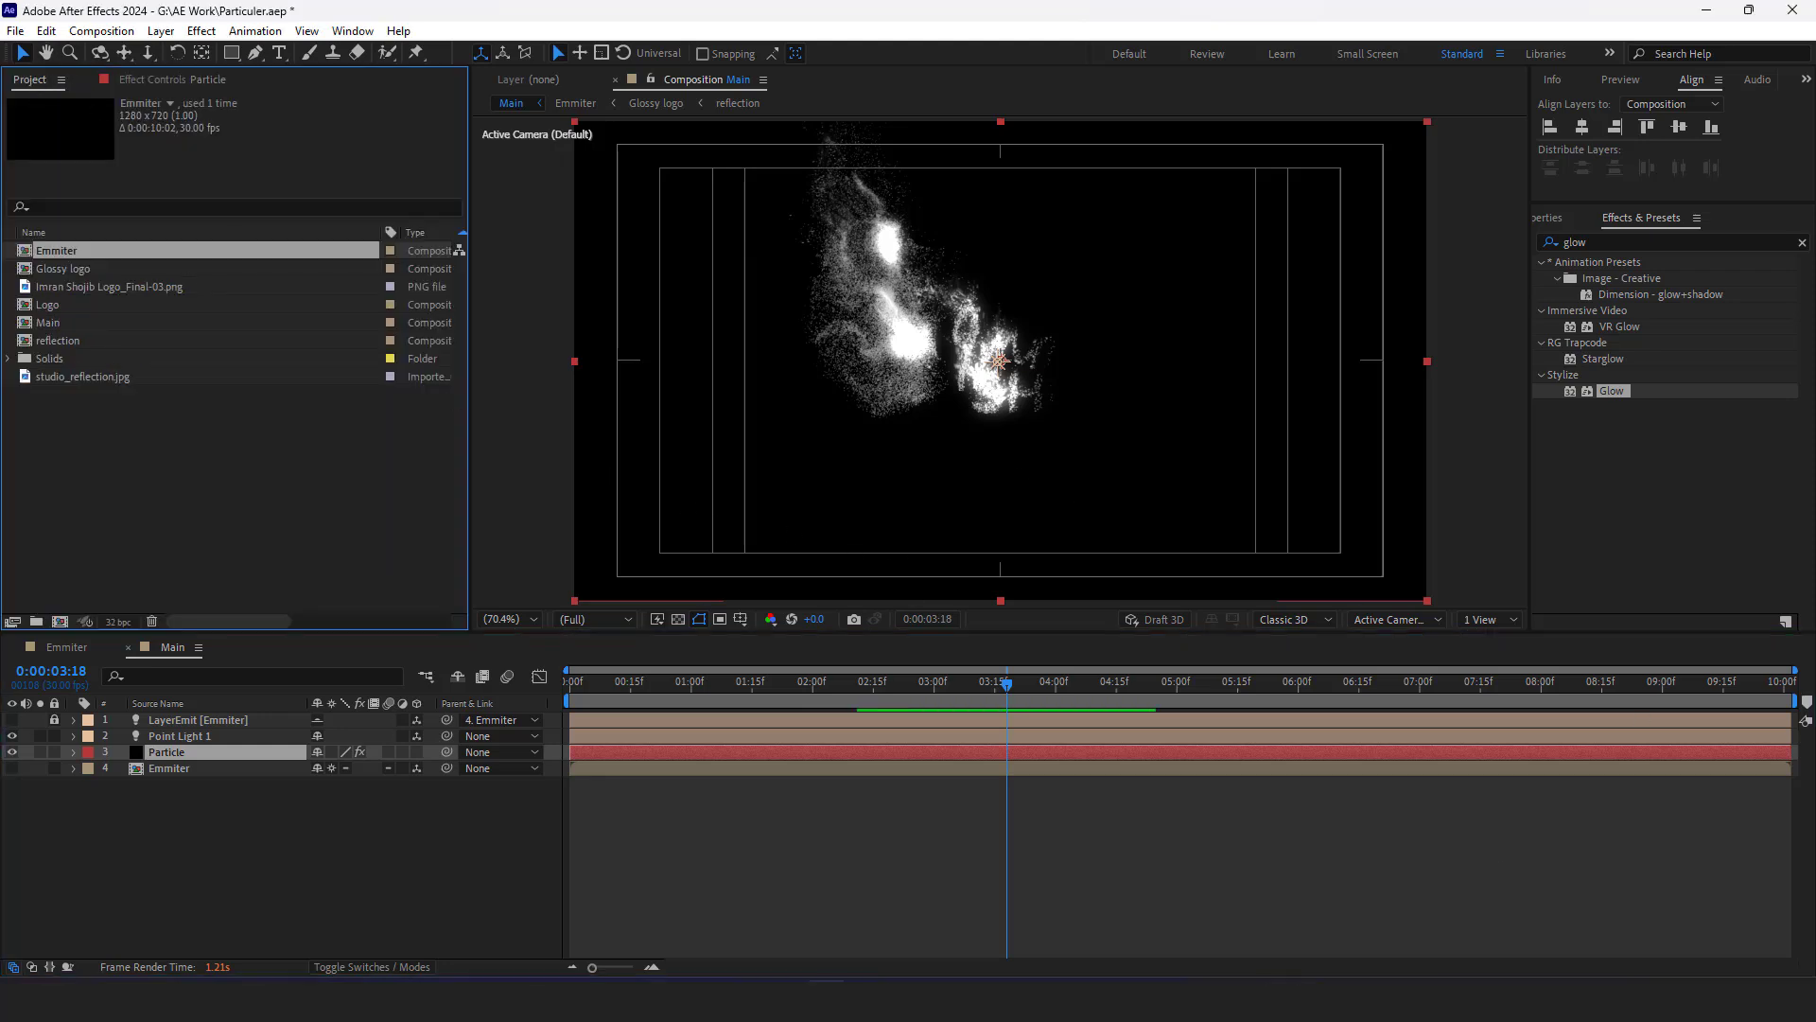
left_click(204, 492)
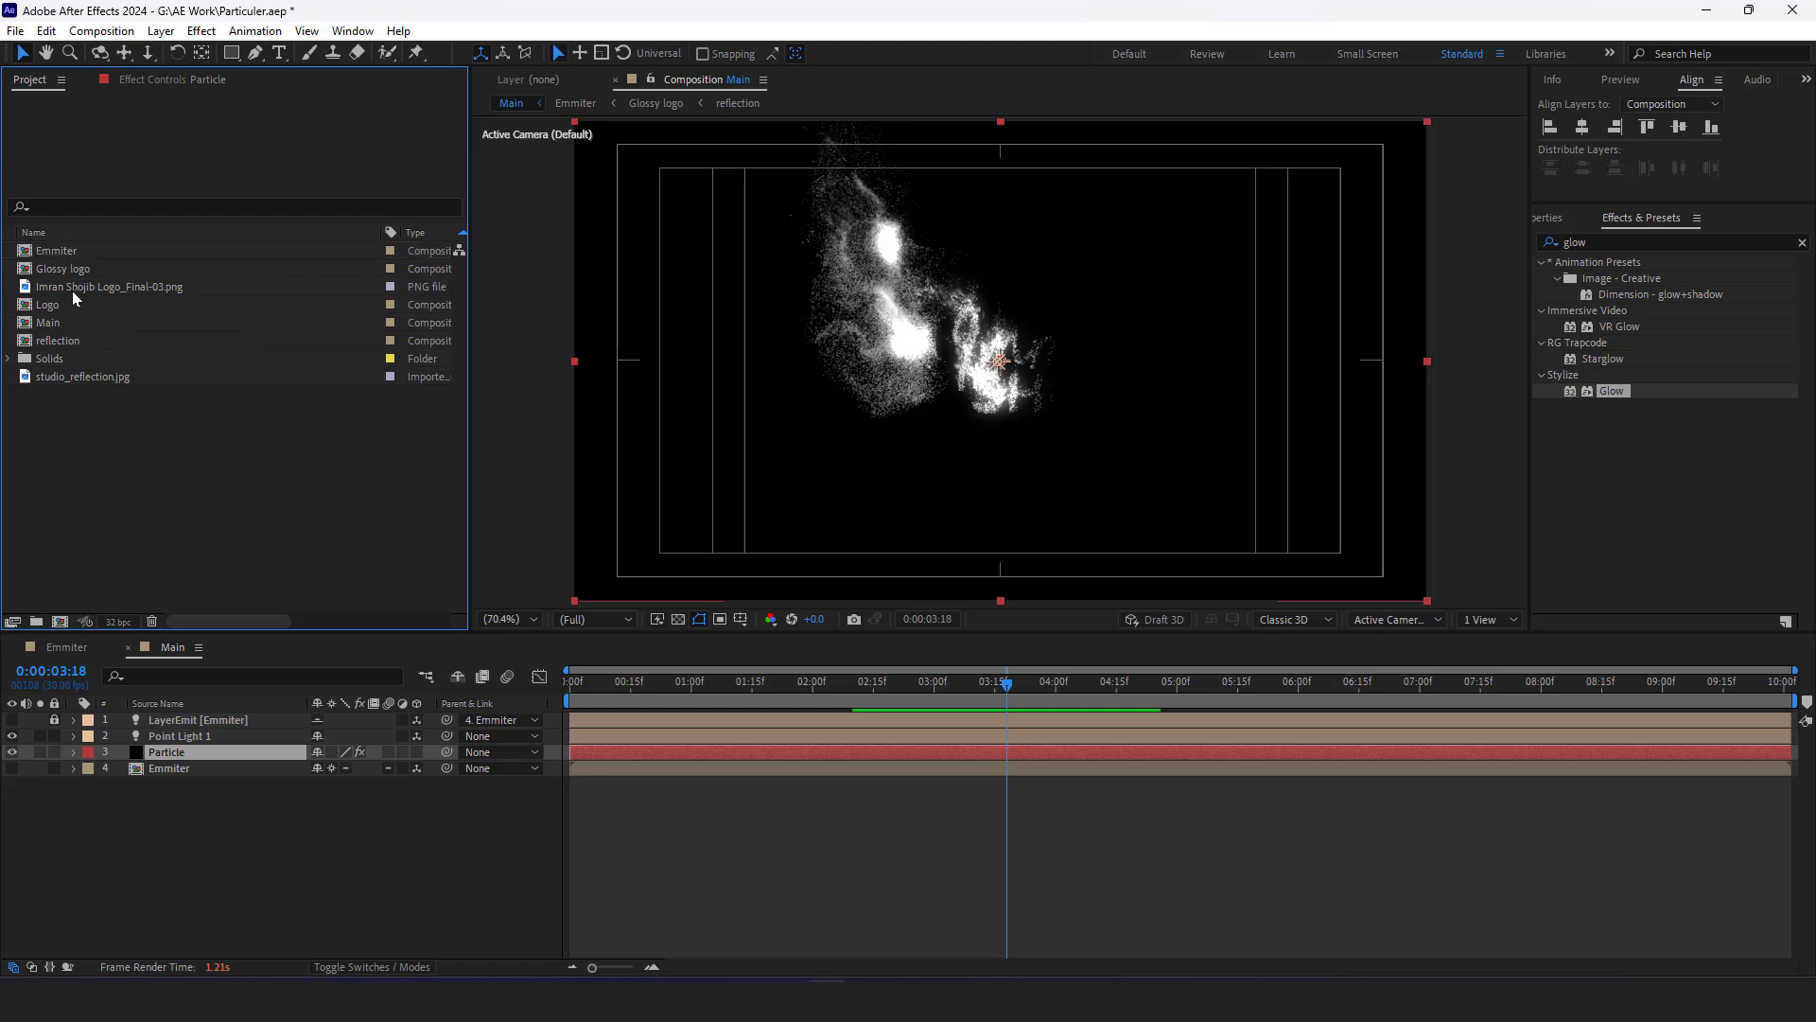
left_click(59, 269)
left_click_drag(77, 264, 190, 799)
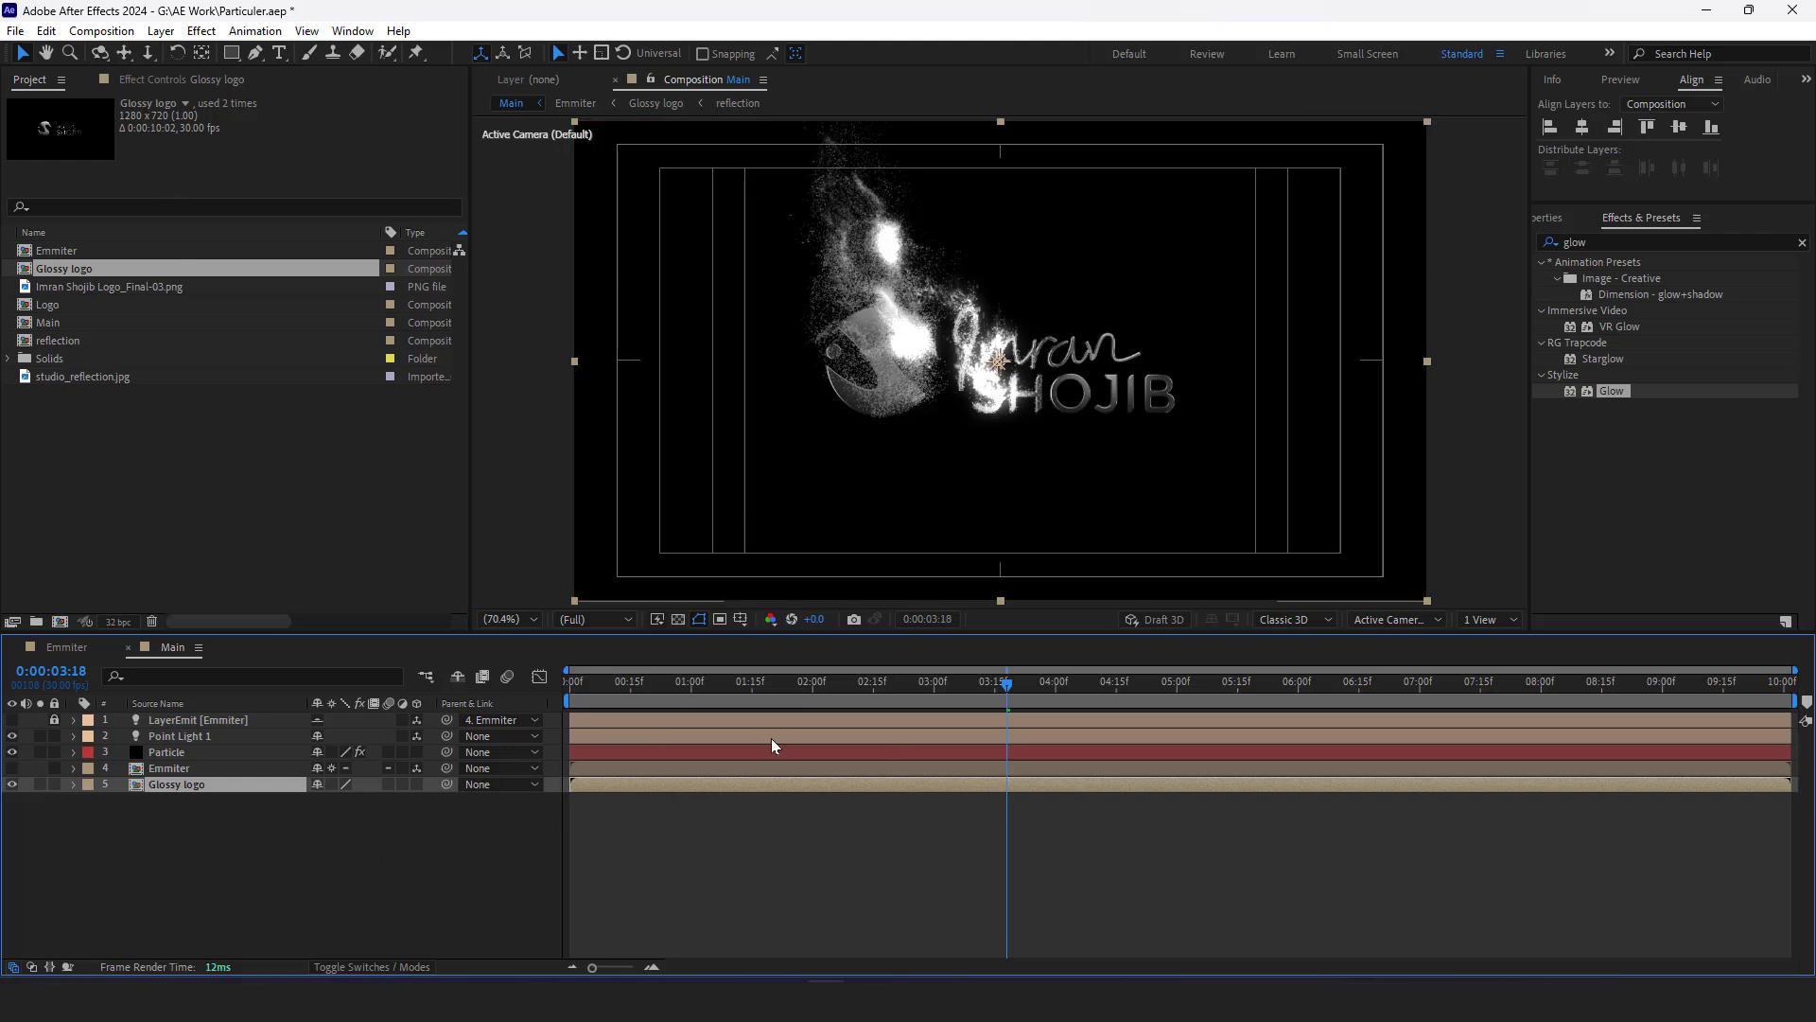
Check the Emmiter mask's keyframe timing, and at 0:00:02:00 in Main draw a rectangular mask around the whole logo on the Glossy logo layer
double_click(184, 768)
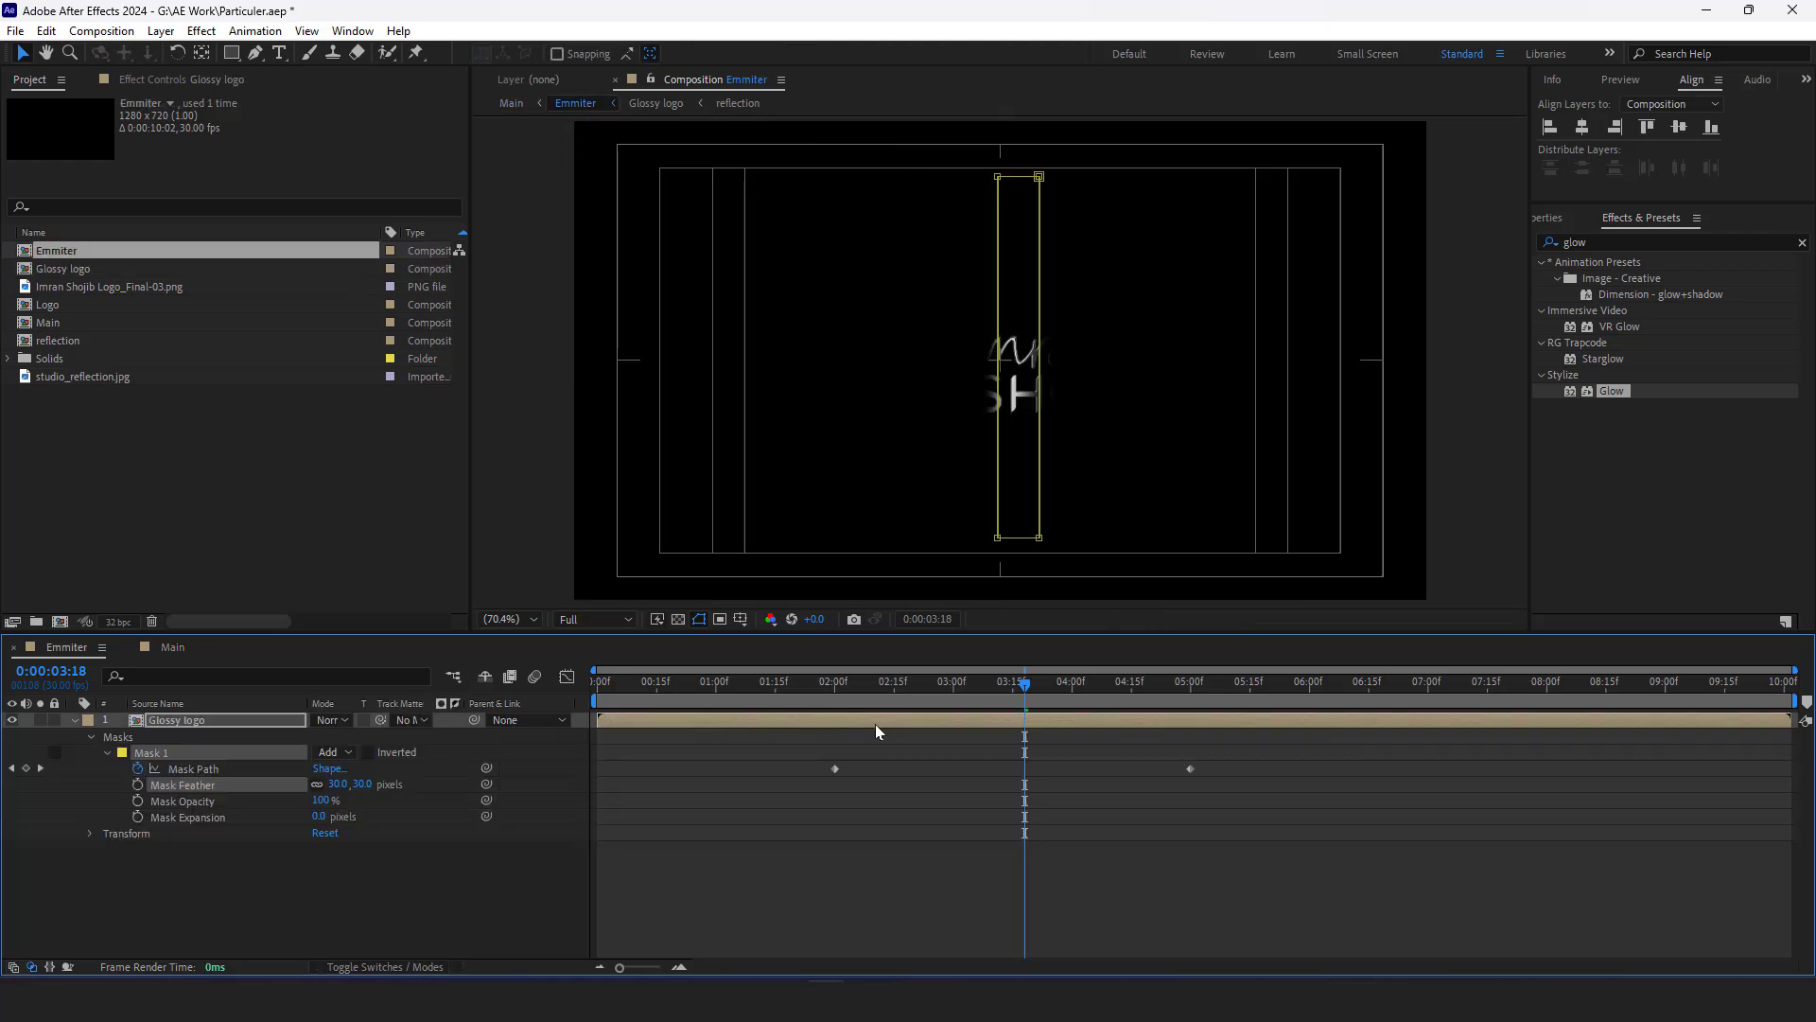
left_click_drag(874, 696, 1193, 746)
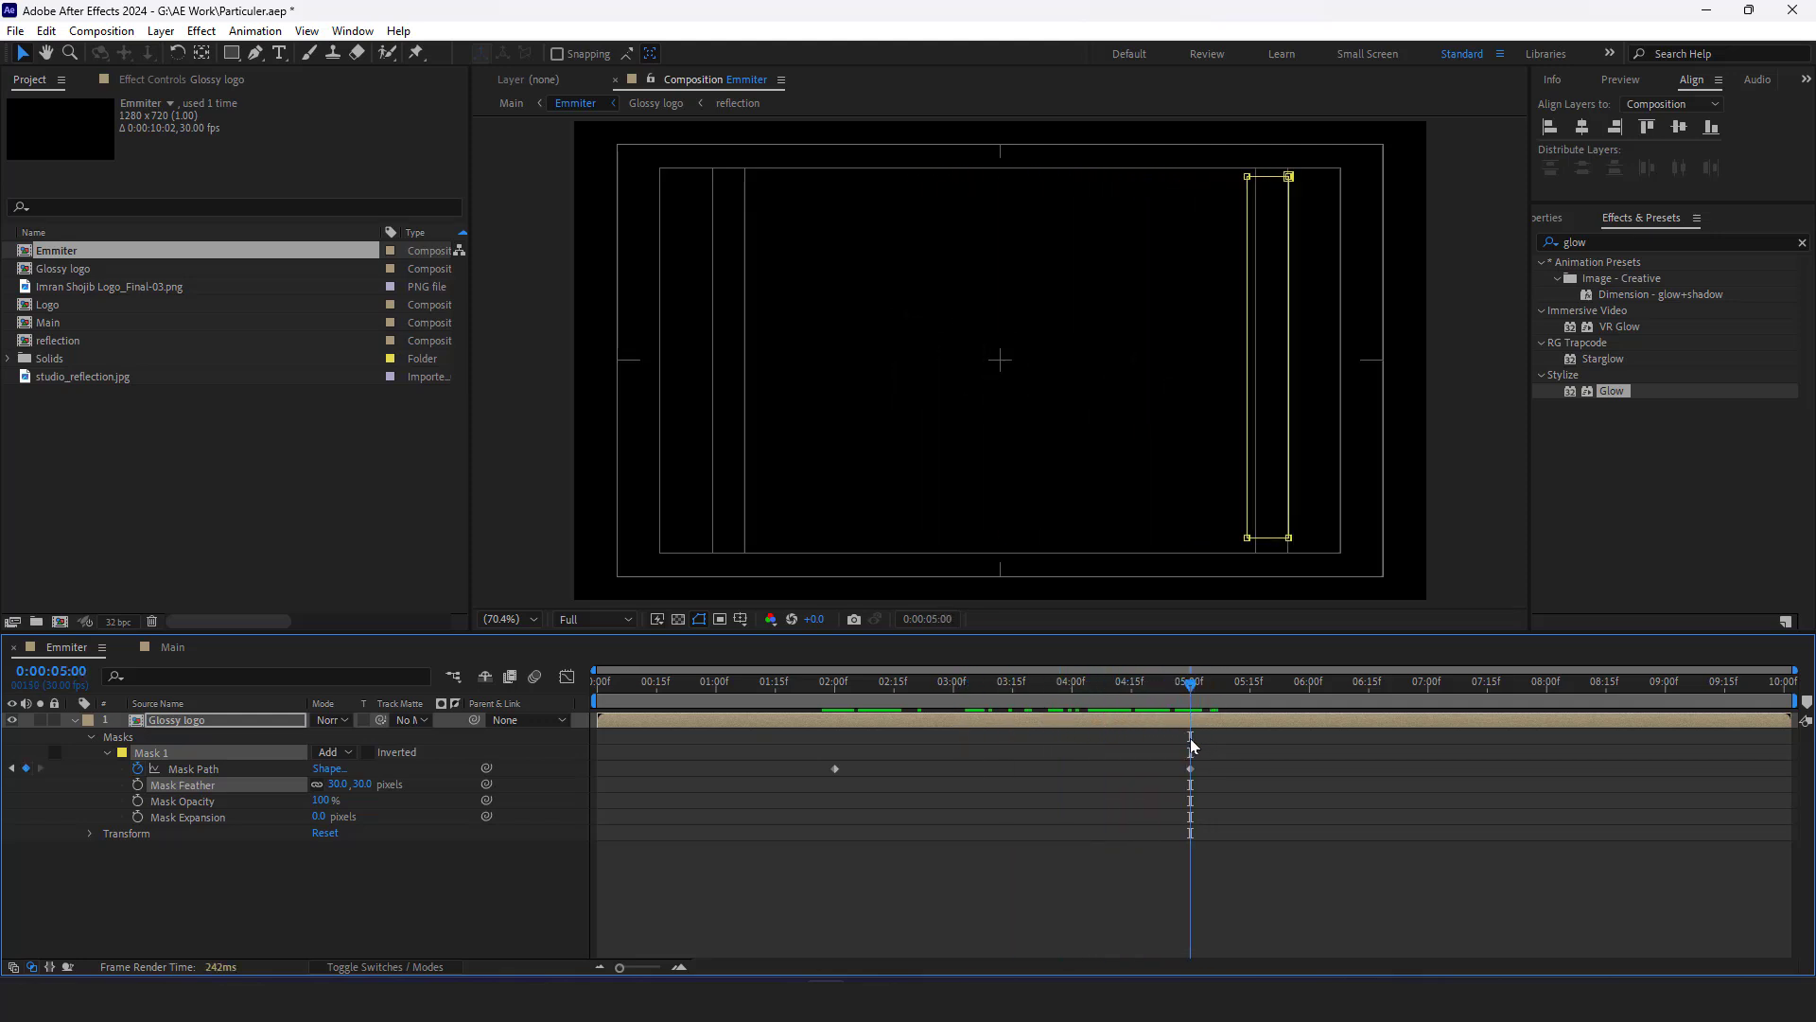
left_click(168, 647)
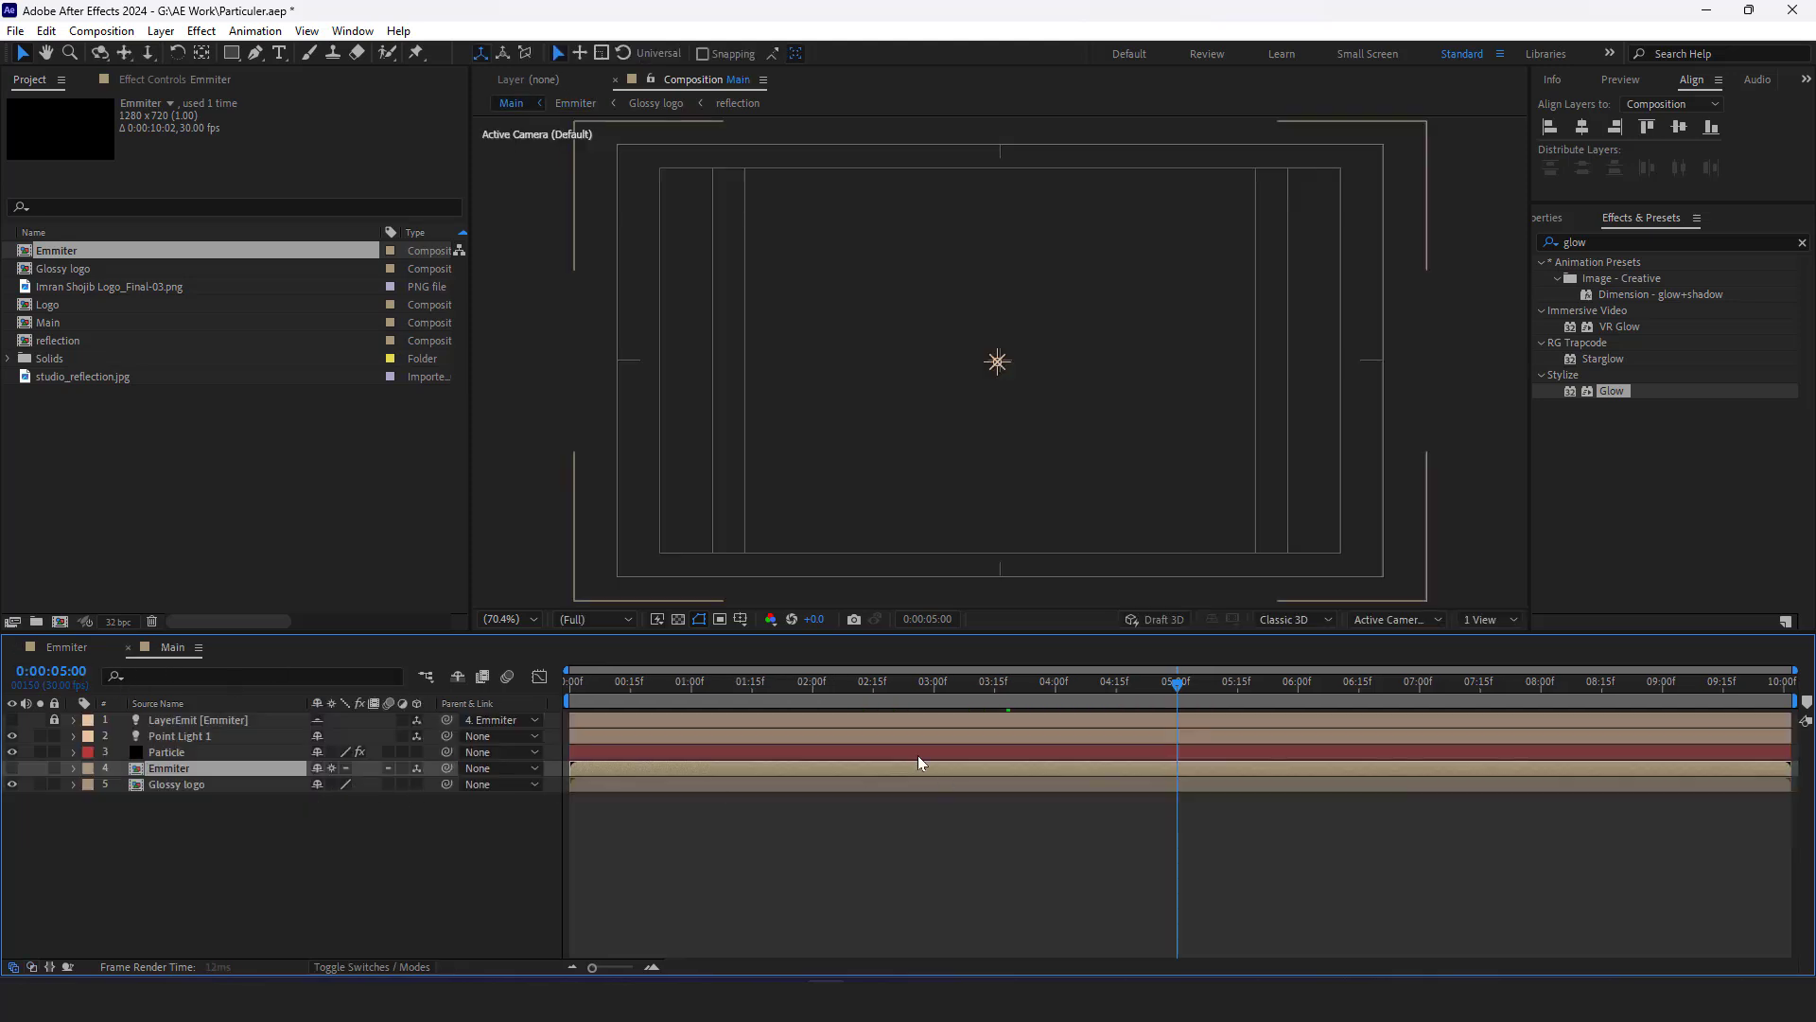
left_click_drag(878, 683, 814, 696)
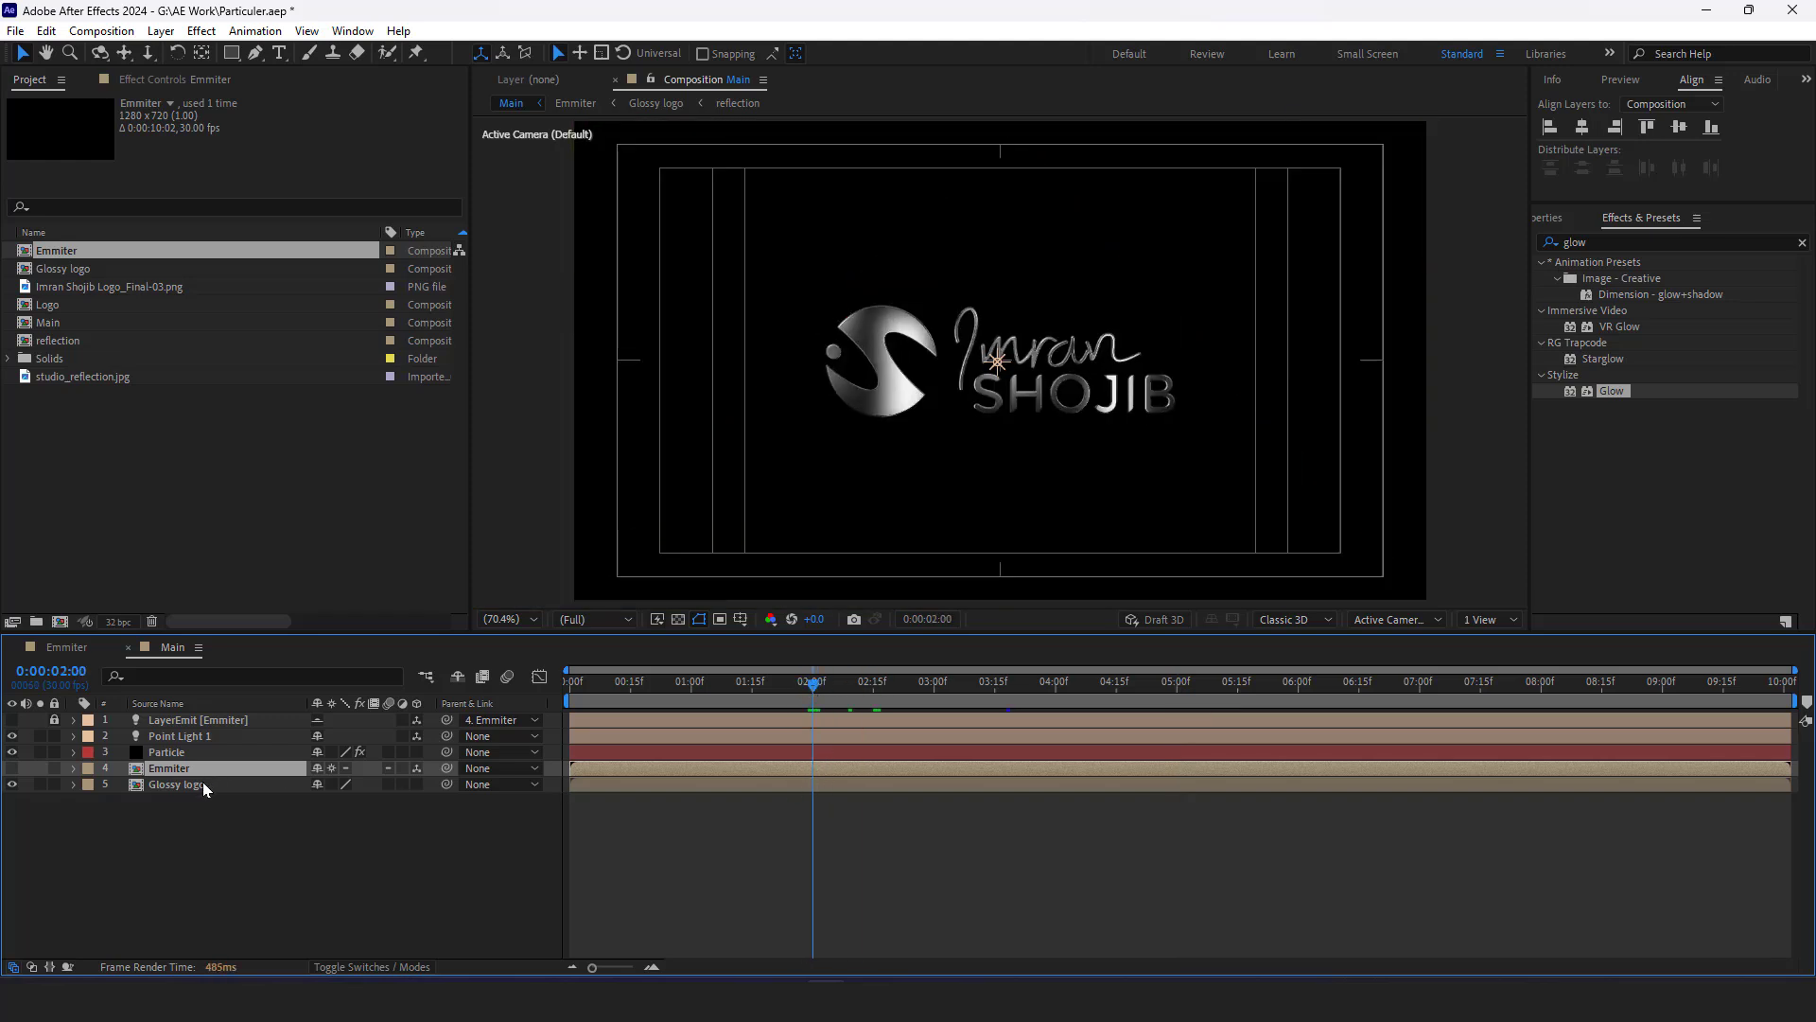
left_click(174, 785)
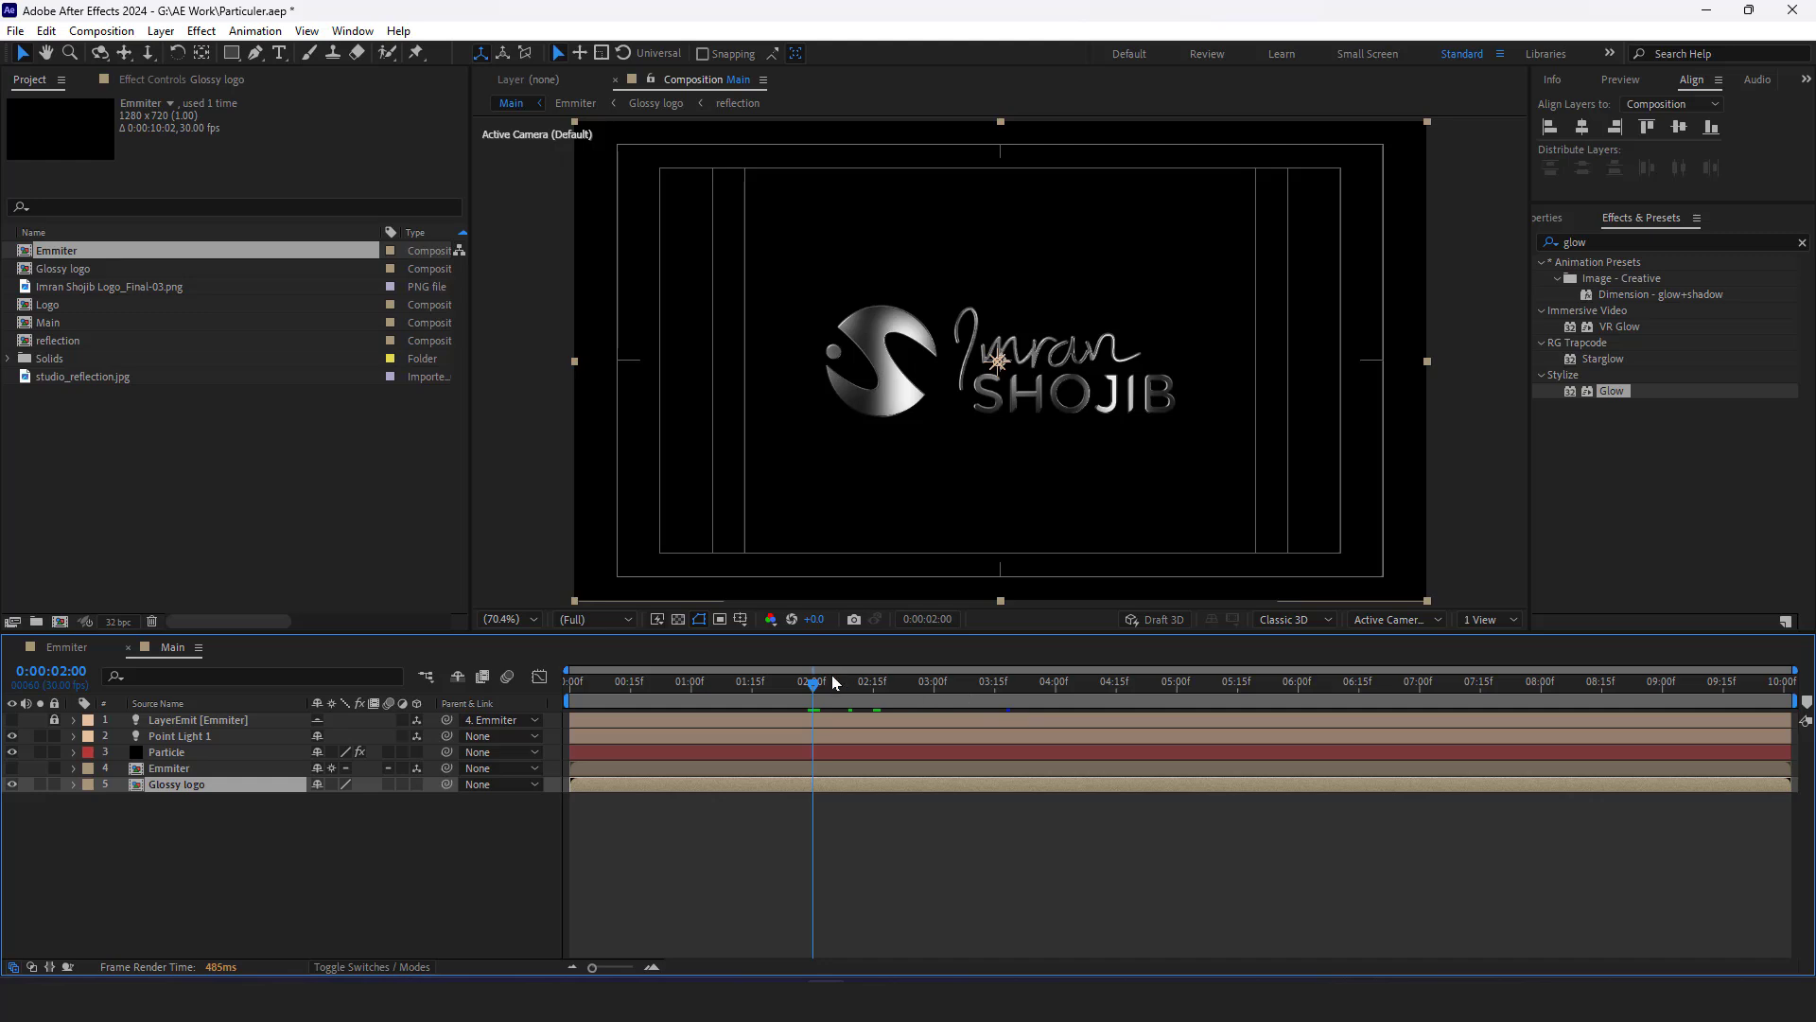
left_click(809, 699)
left_click(812, 697)
key("q")
left_click_drag(747, 216, 1254, 524)
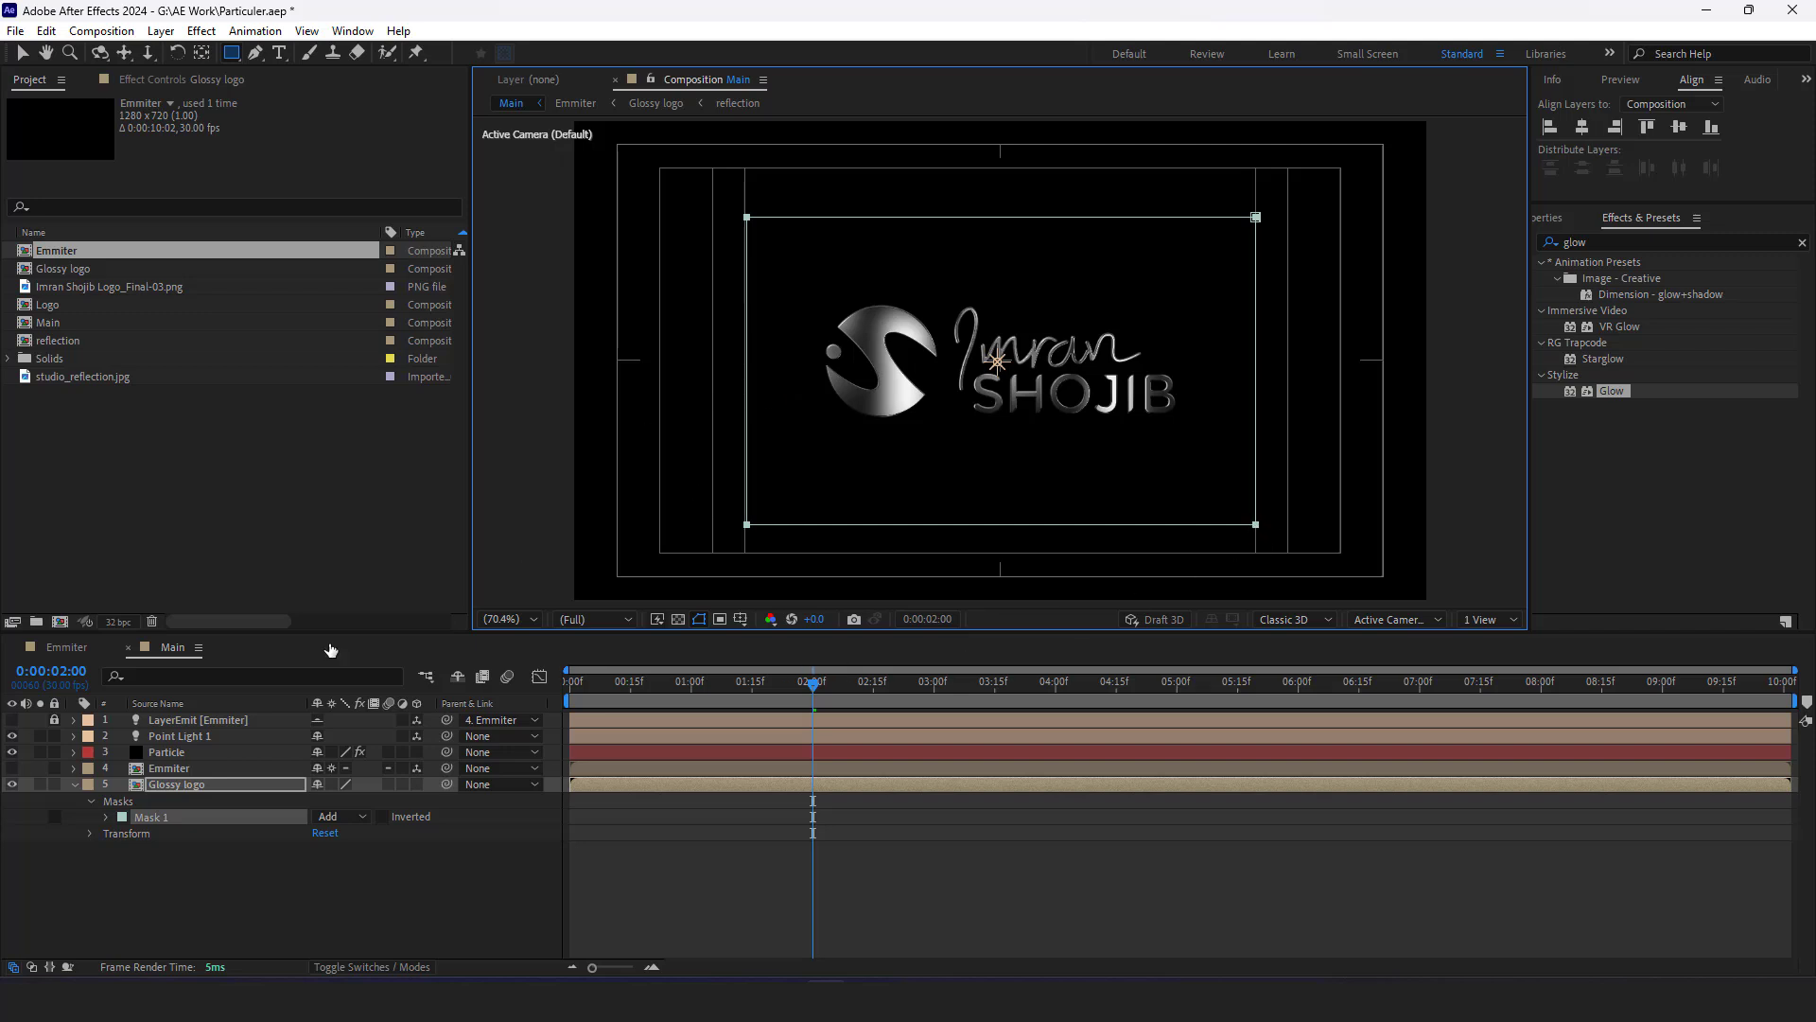
Keyframe the Glossy logo's Mask Path at 0:00:02:00 and, at 0:00:05:00, shrink the mask from its left edge to a narrow strip beyond the logo
left_click(106, 816)
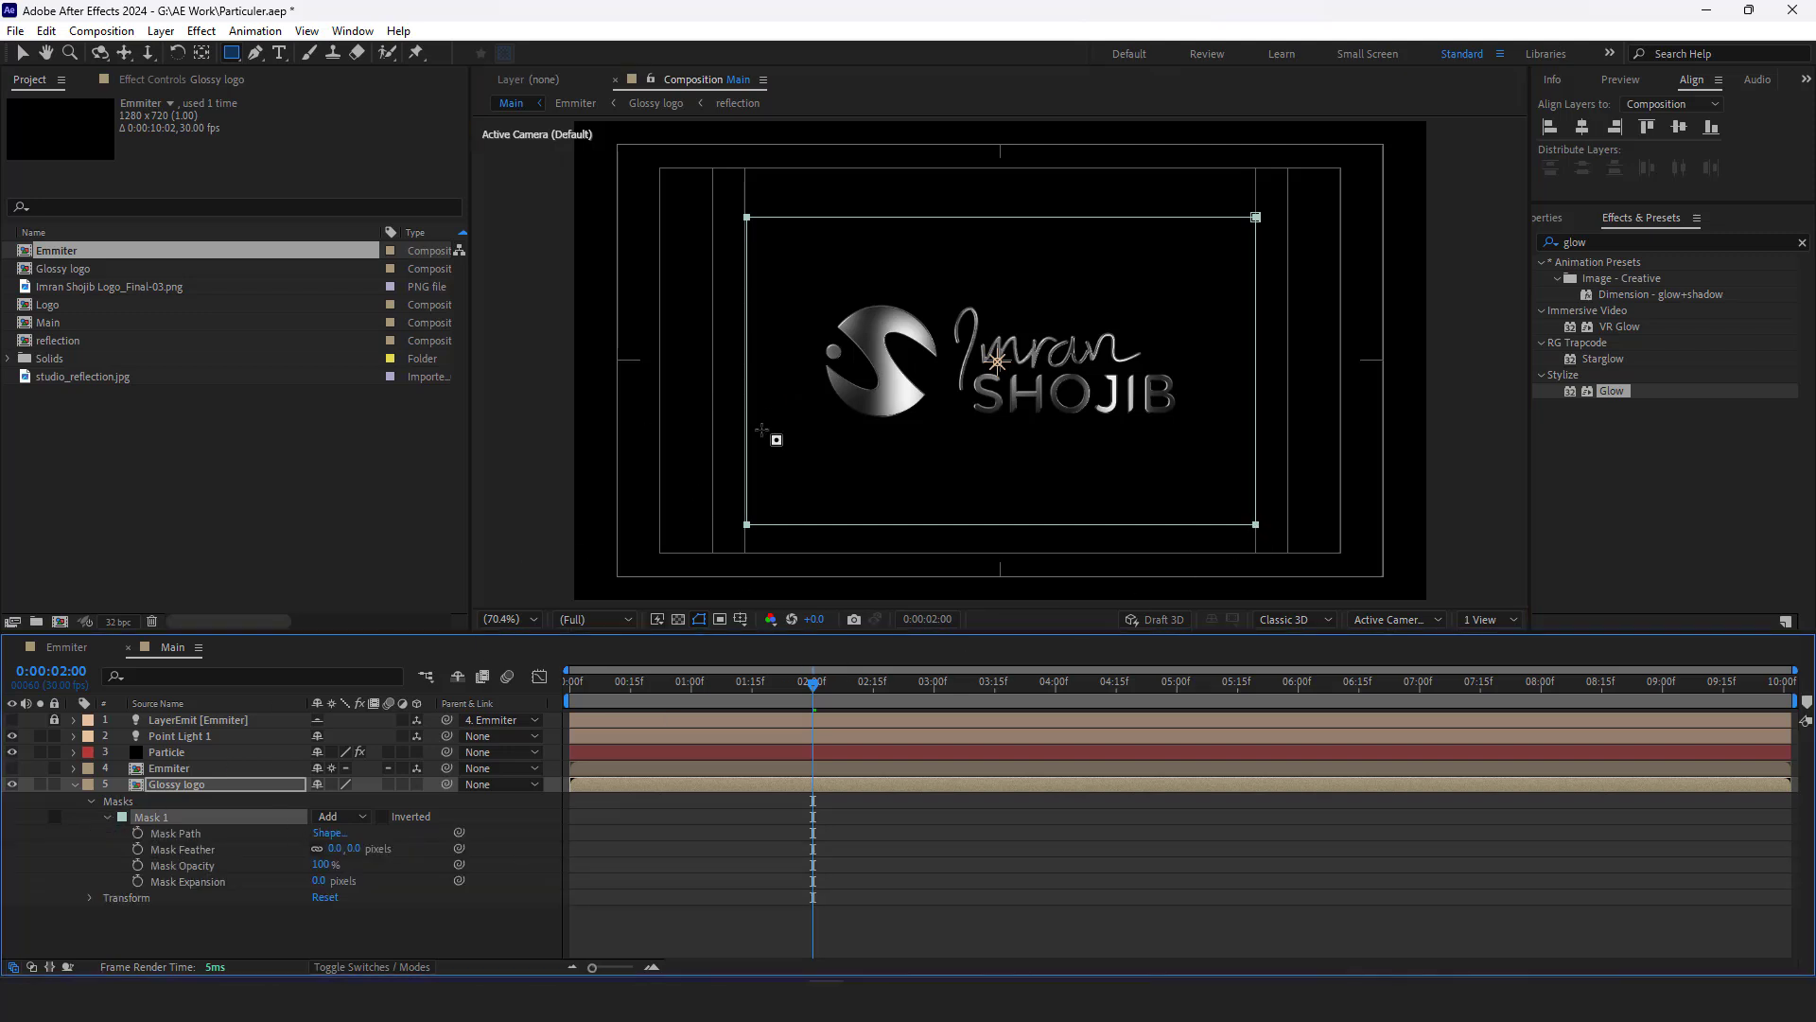
left_click(22, 53)
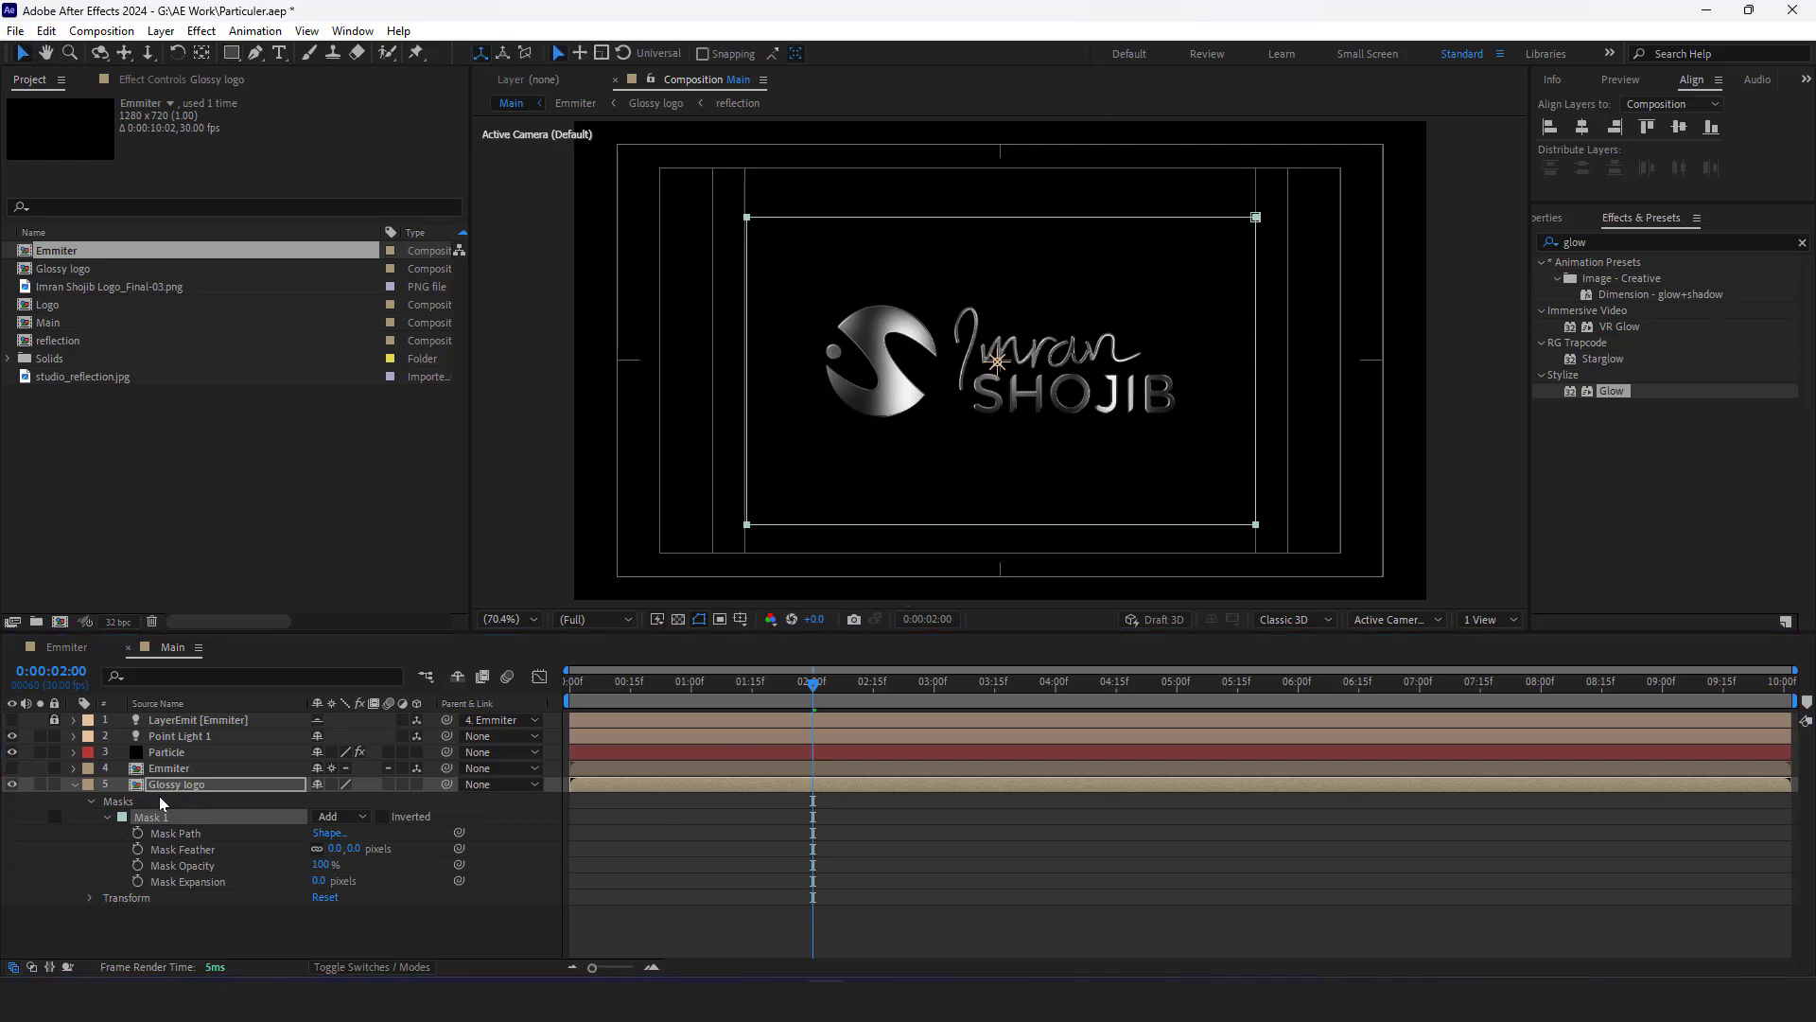
left_click(138, 832)
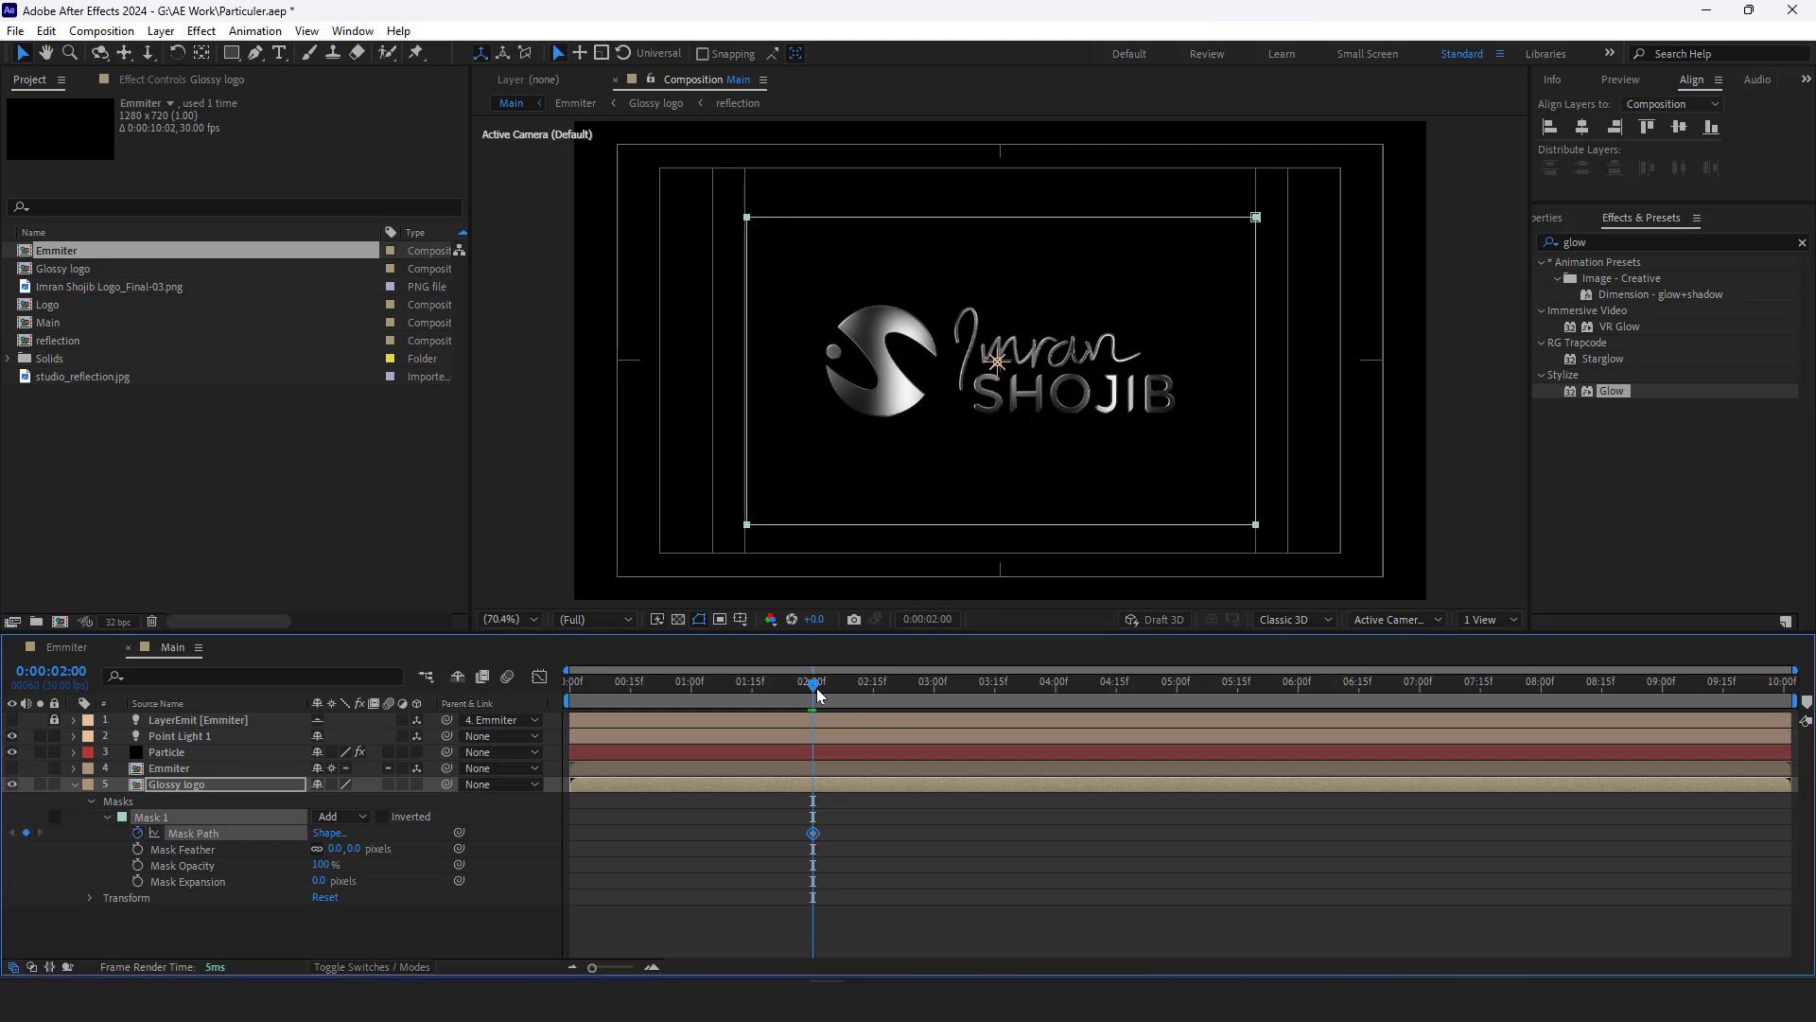
left_click_drag(819, 695, 1180, 717)
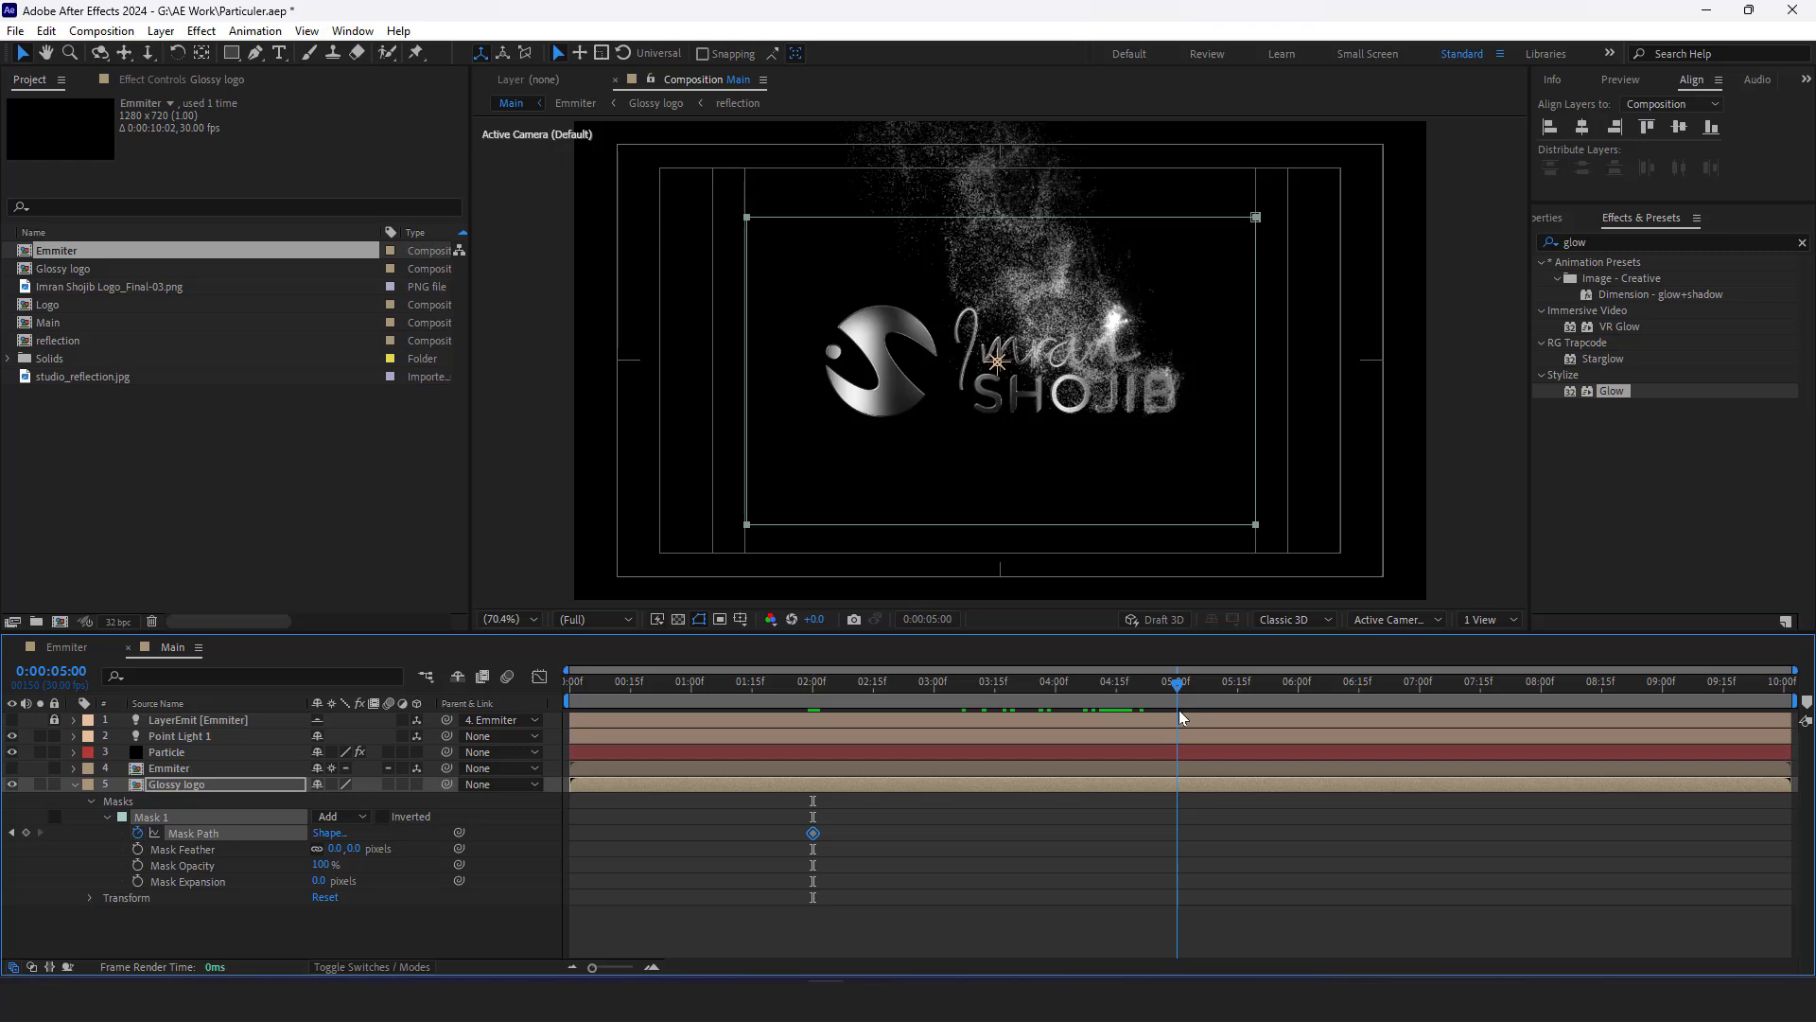
left_click(751, 528)
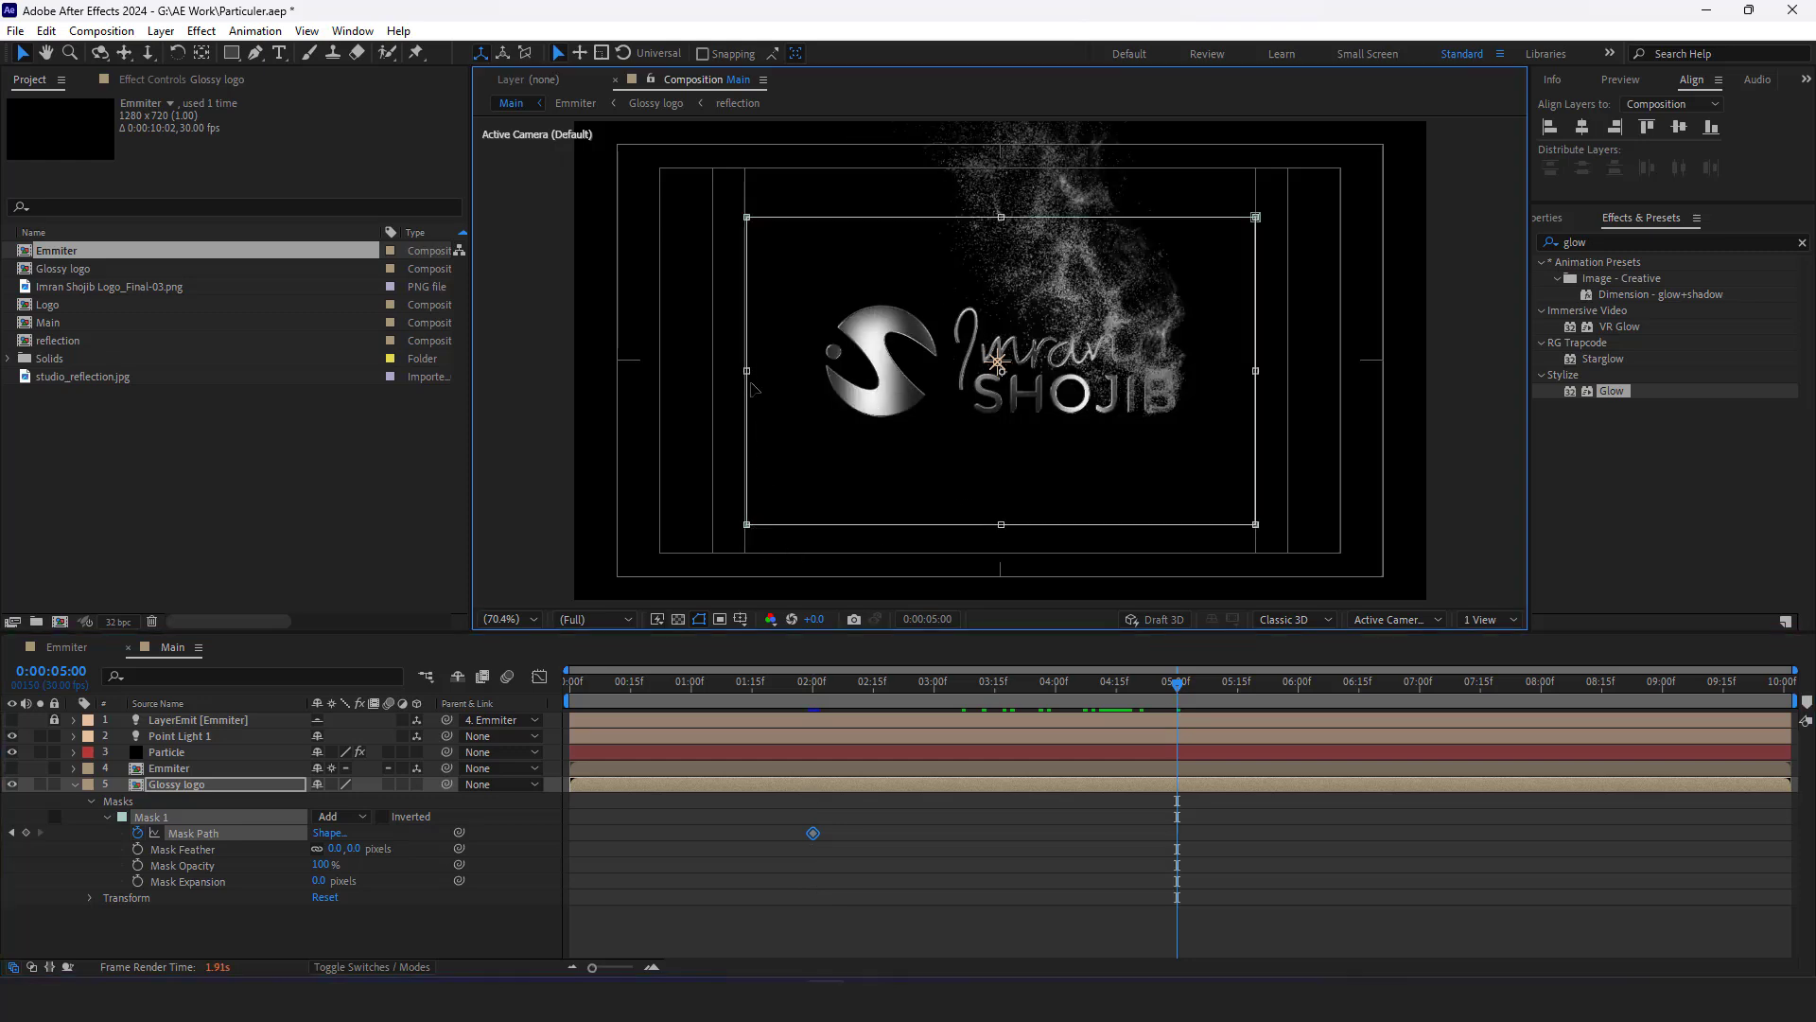
left_click_drag(747, 371, 1213, 415)
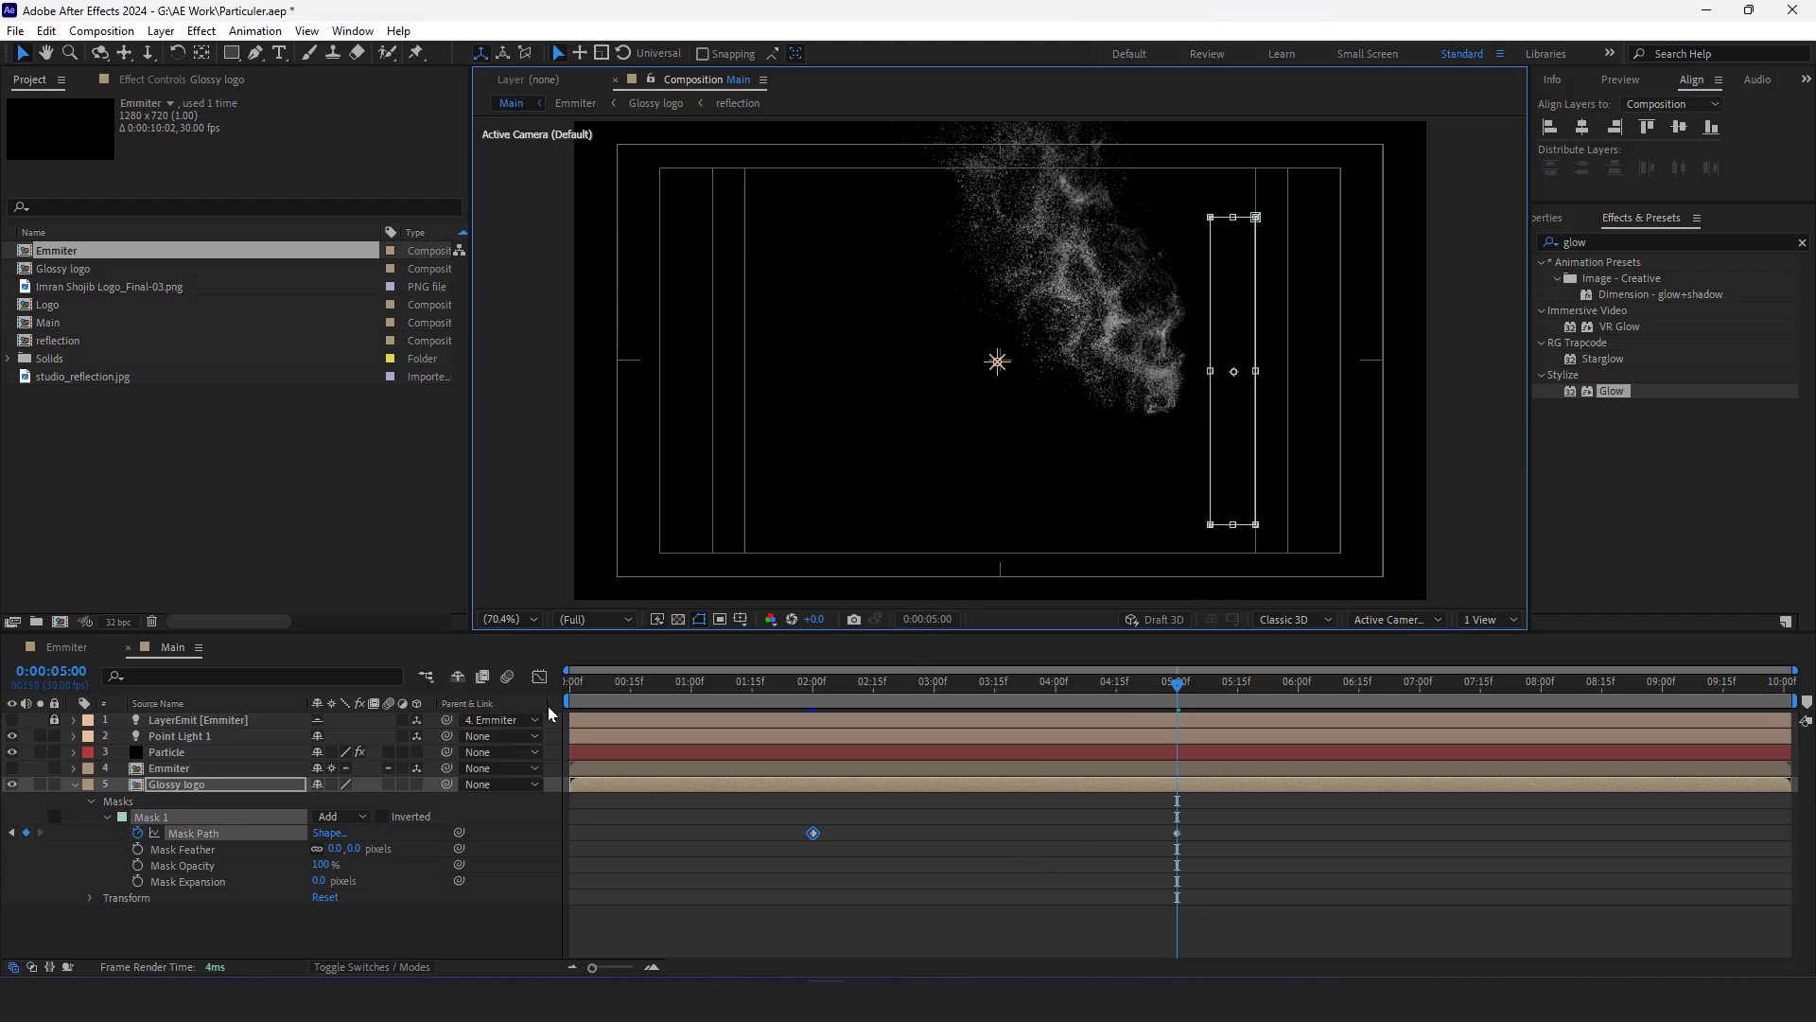
Set the Mask Feather of the Glossy logo layer's mask to 50 pixels
left_click(353, 851)
left_click_drag(353, 854, 389, 854)
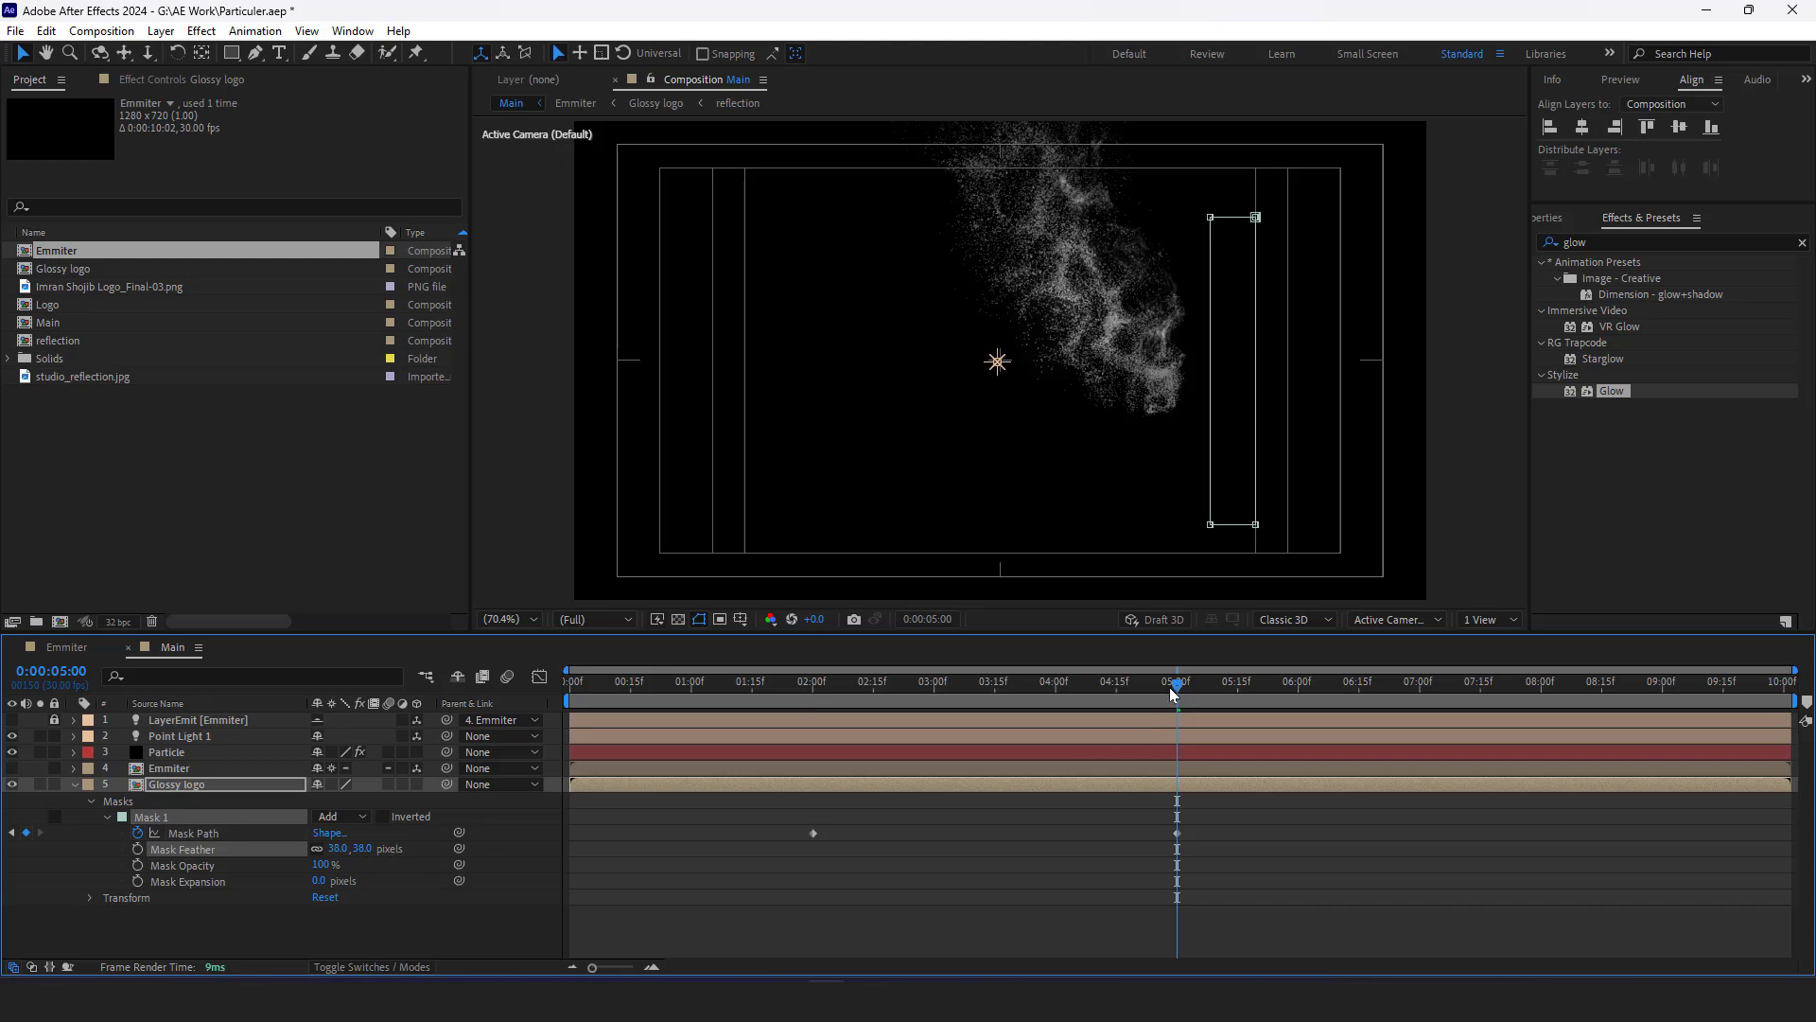
left_click_drag(1171, 694, 925, 712)
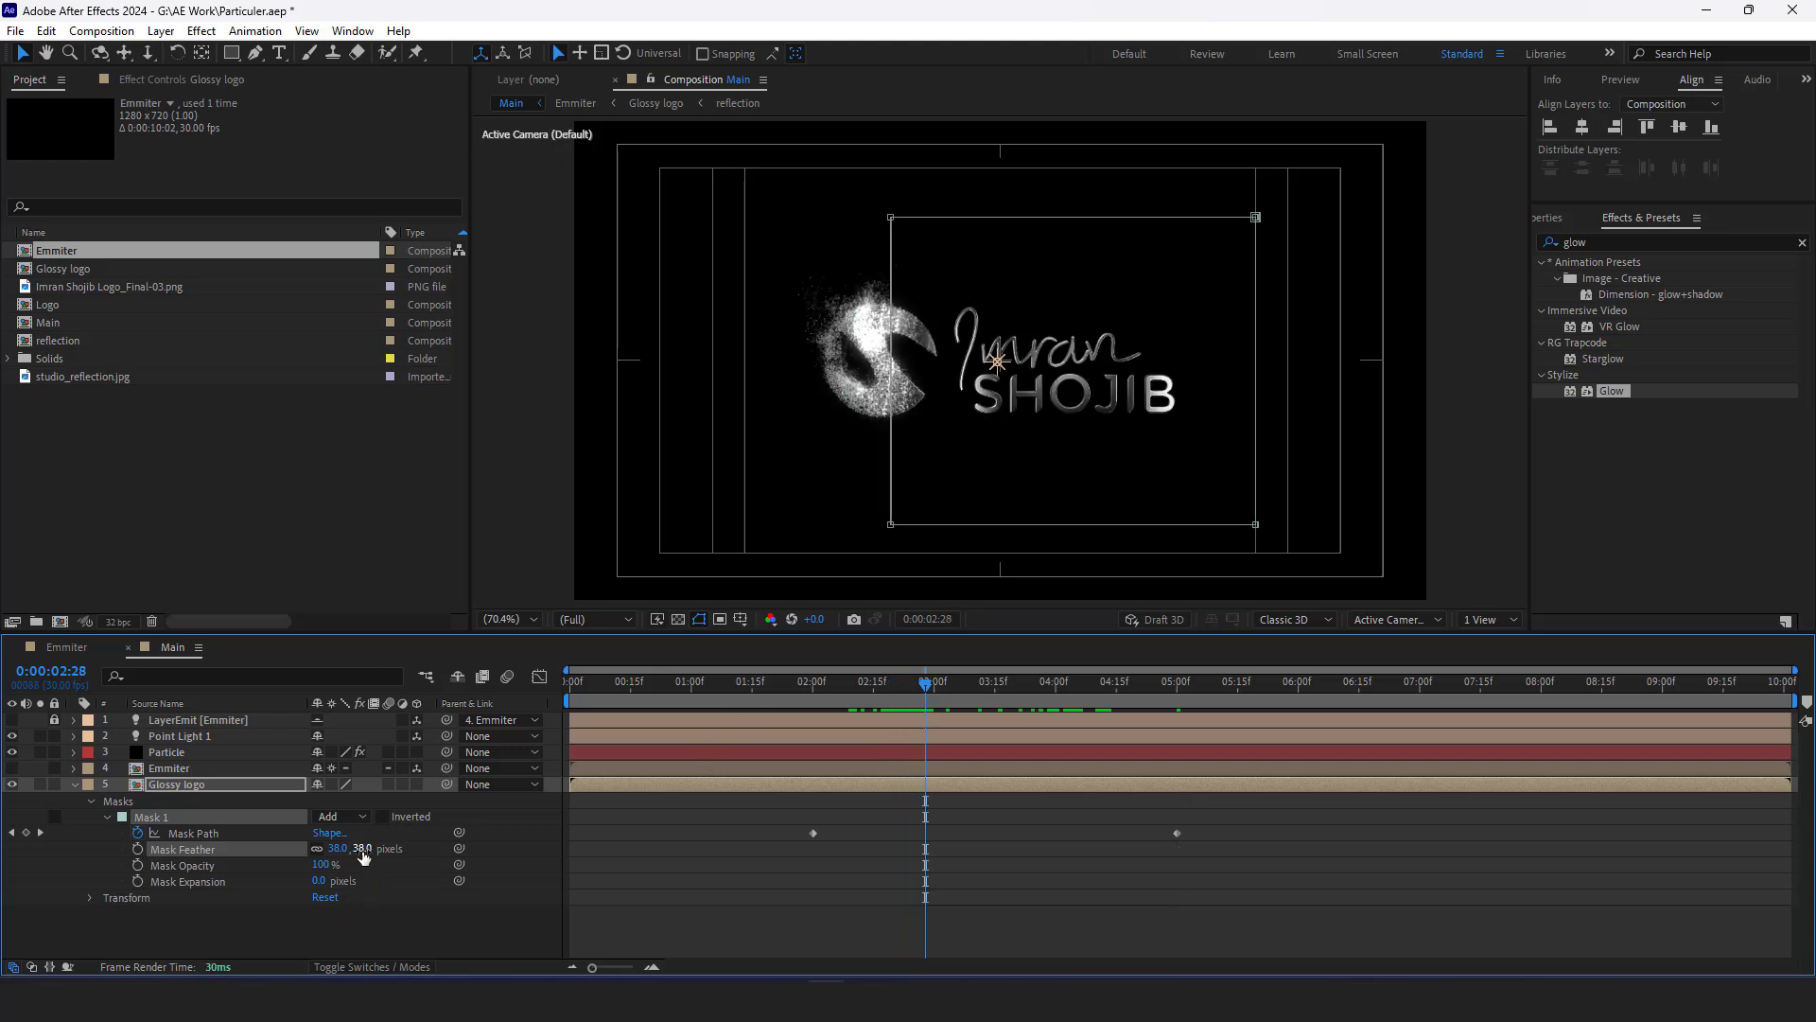
left_click_drag(360, 849, 367, 849)
left_click(365, 849)
type("50")
key("Return")
left_click(437, 844)
At the 0:00:05:00 Mask Path keyframe, move the mask's left edge just past its right edge, farther from the logo
left_click_drag(573, 682, 1201, 785)
left_click_drag(1201, 683, 1178, 695)
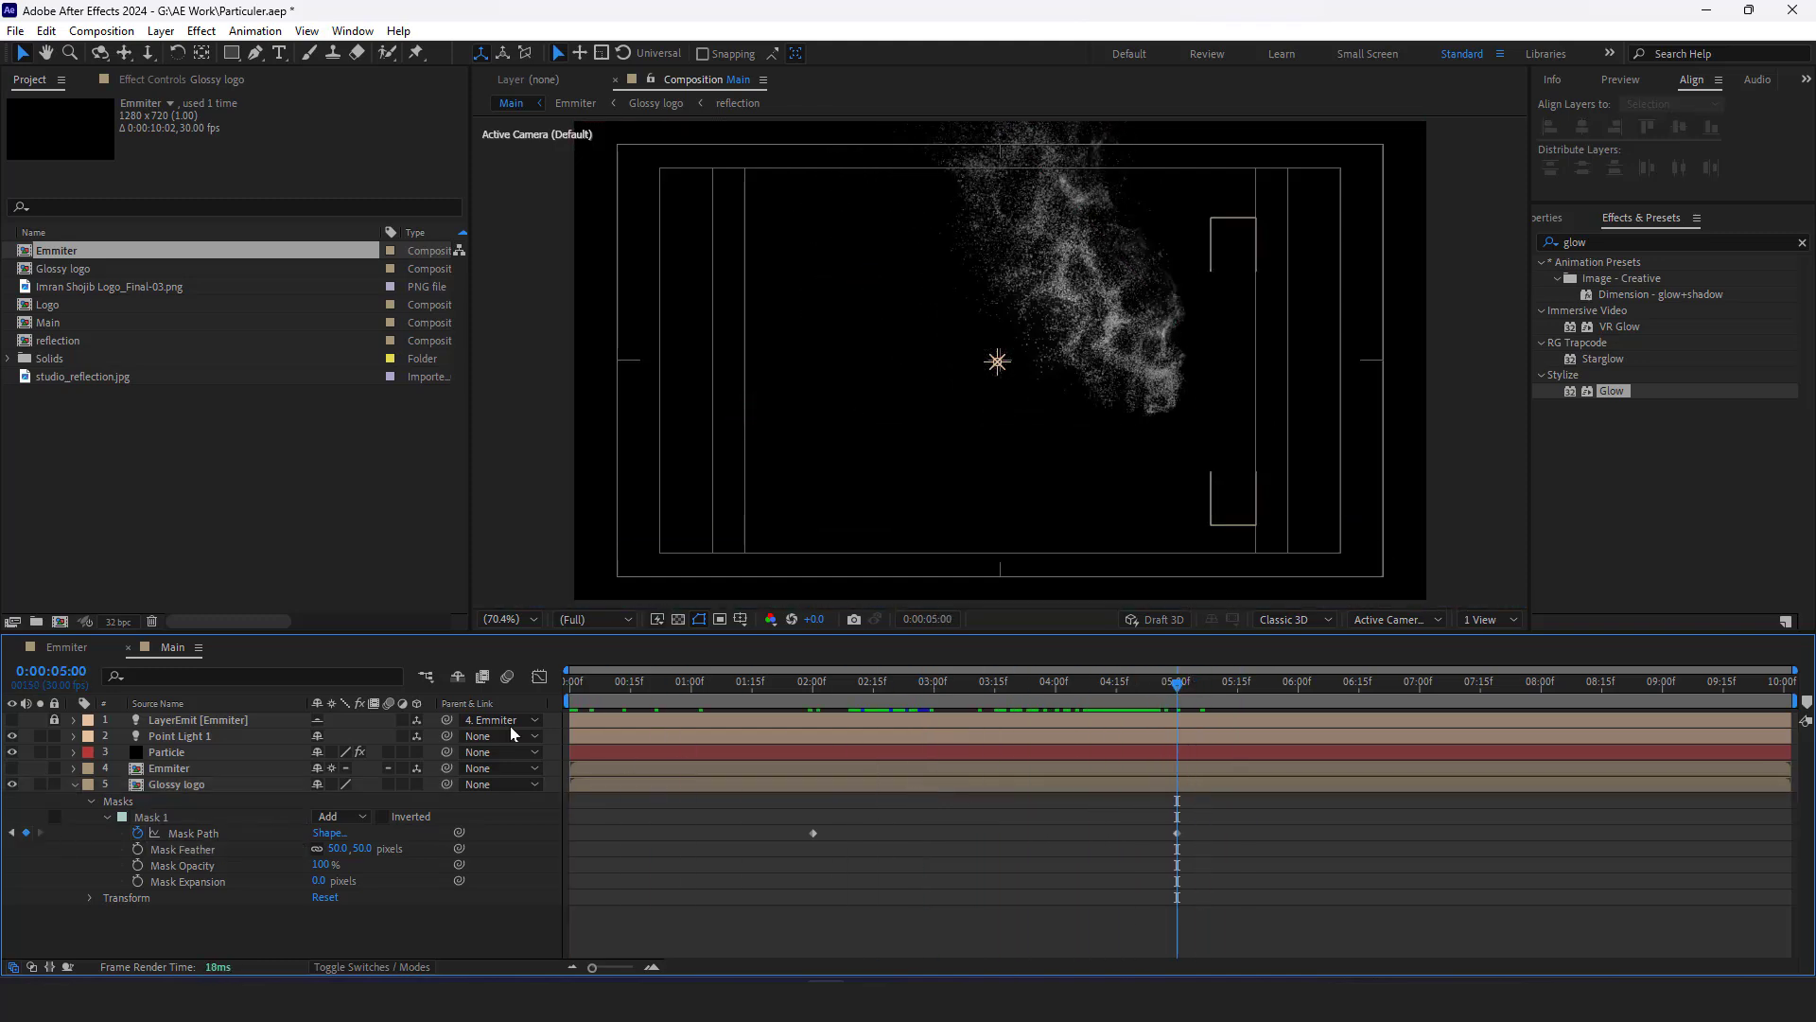
left_click(191, 834)
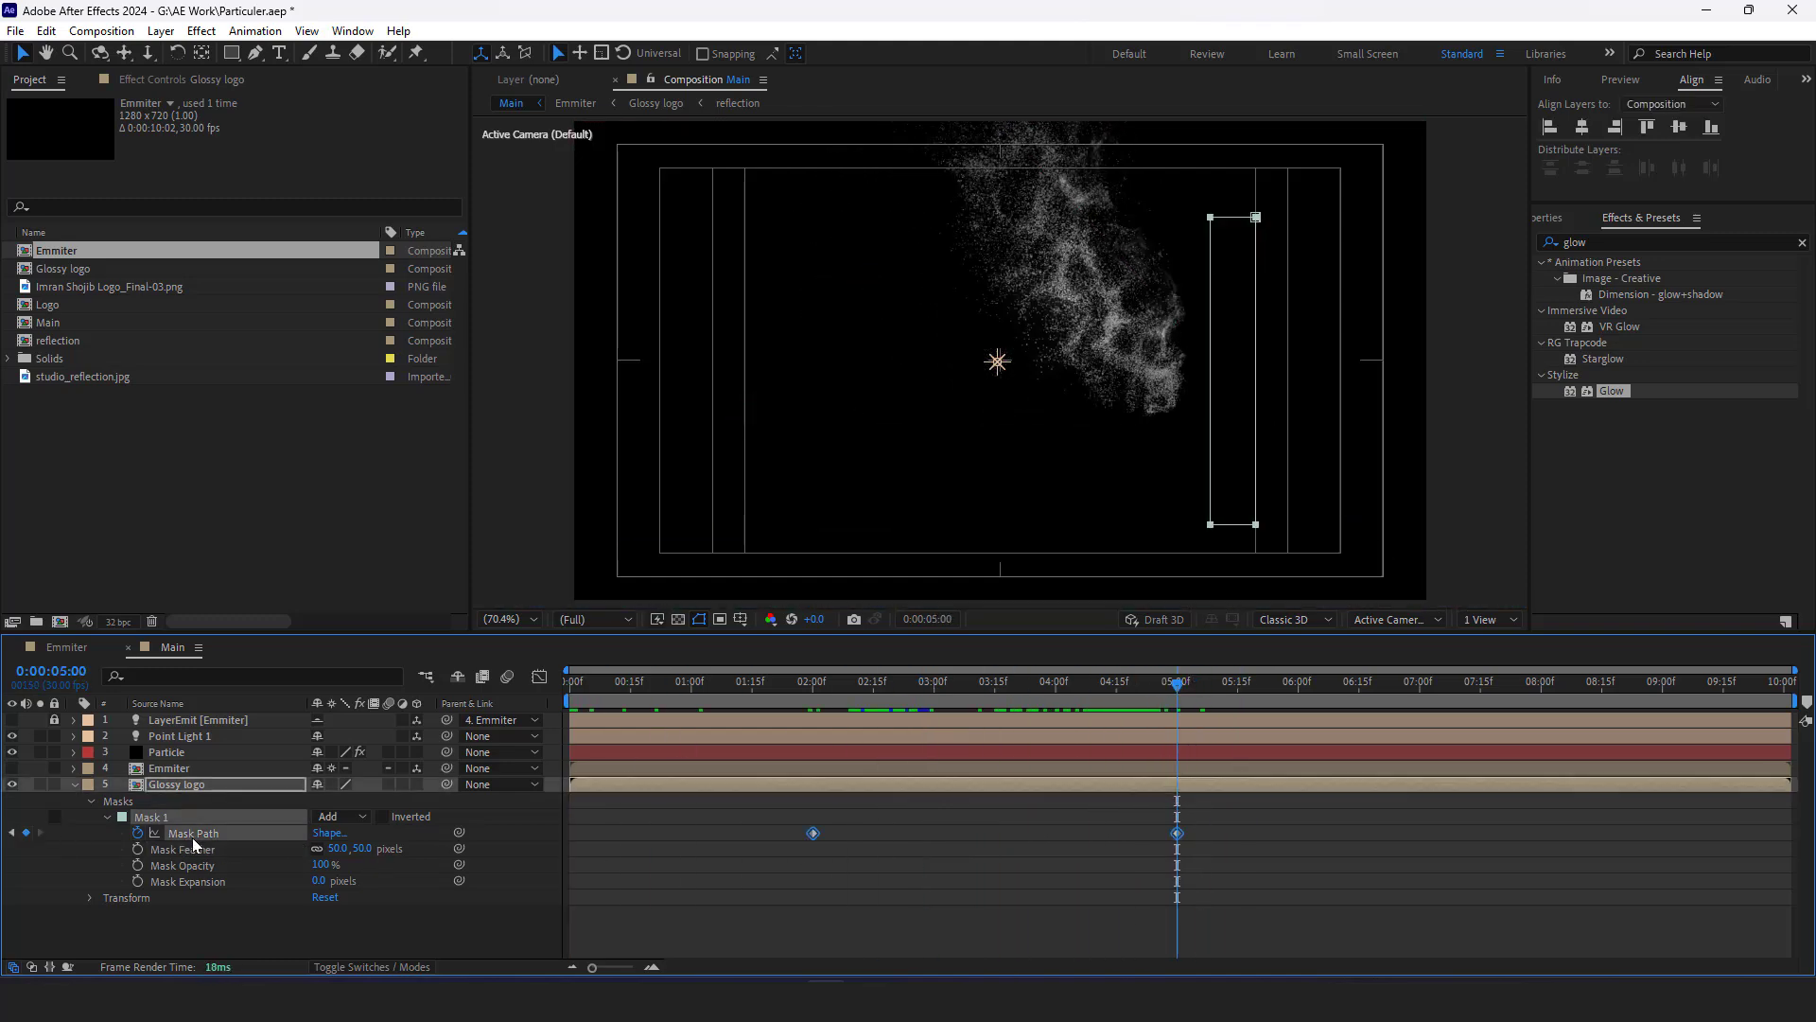
double_click(1212, 526)
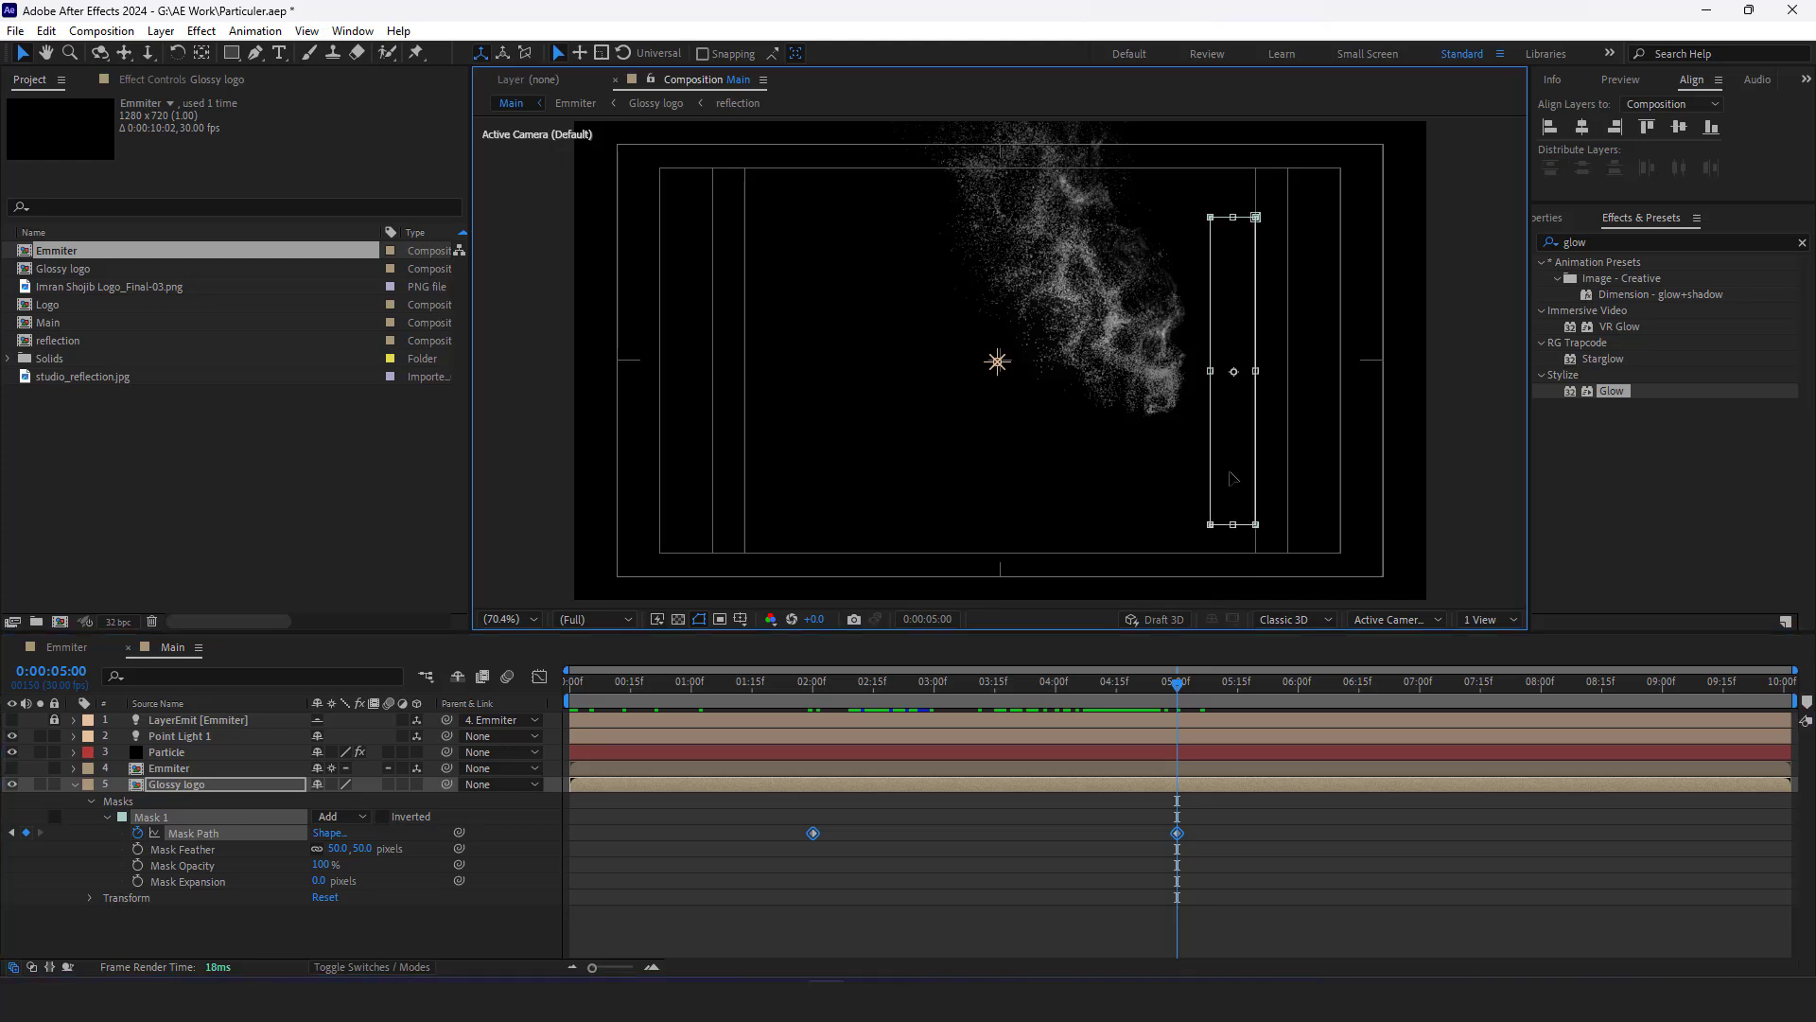
left_click_drag(1211, 371, 1268, 385)
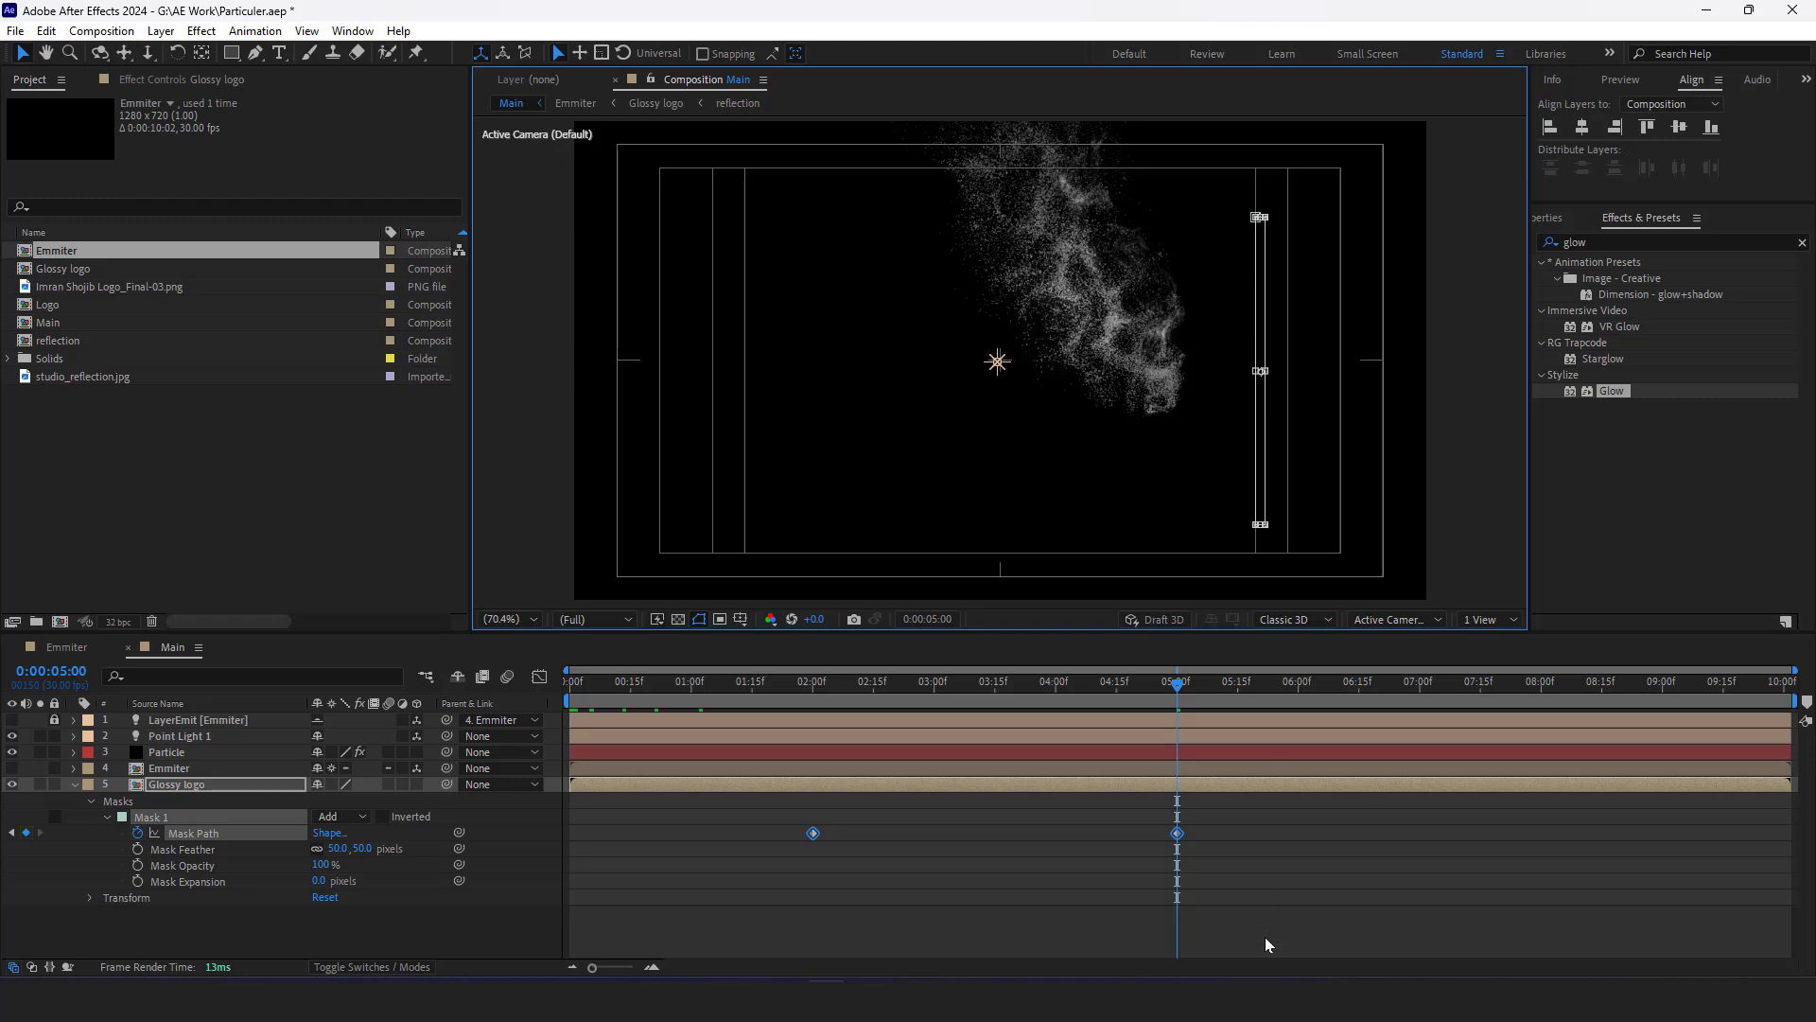
left_click(1266, 943)
Set the composition's preview resolution to Quarter and play the particle logo animation
left_click_drag(1178, 694, 1541, 768)
left_click(594, 618)
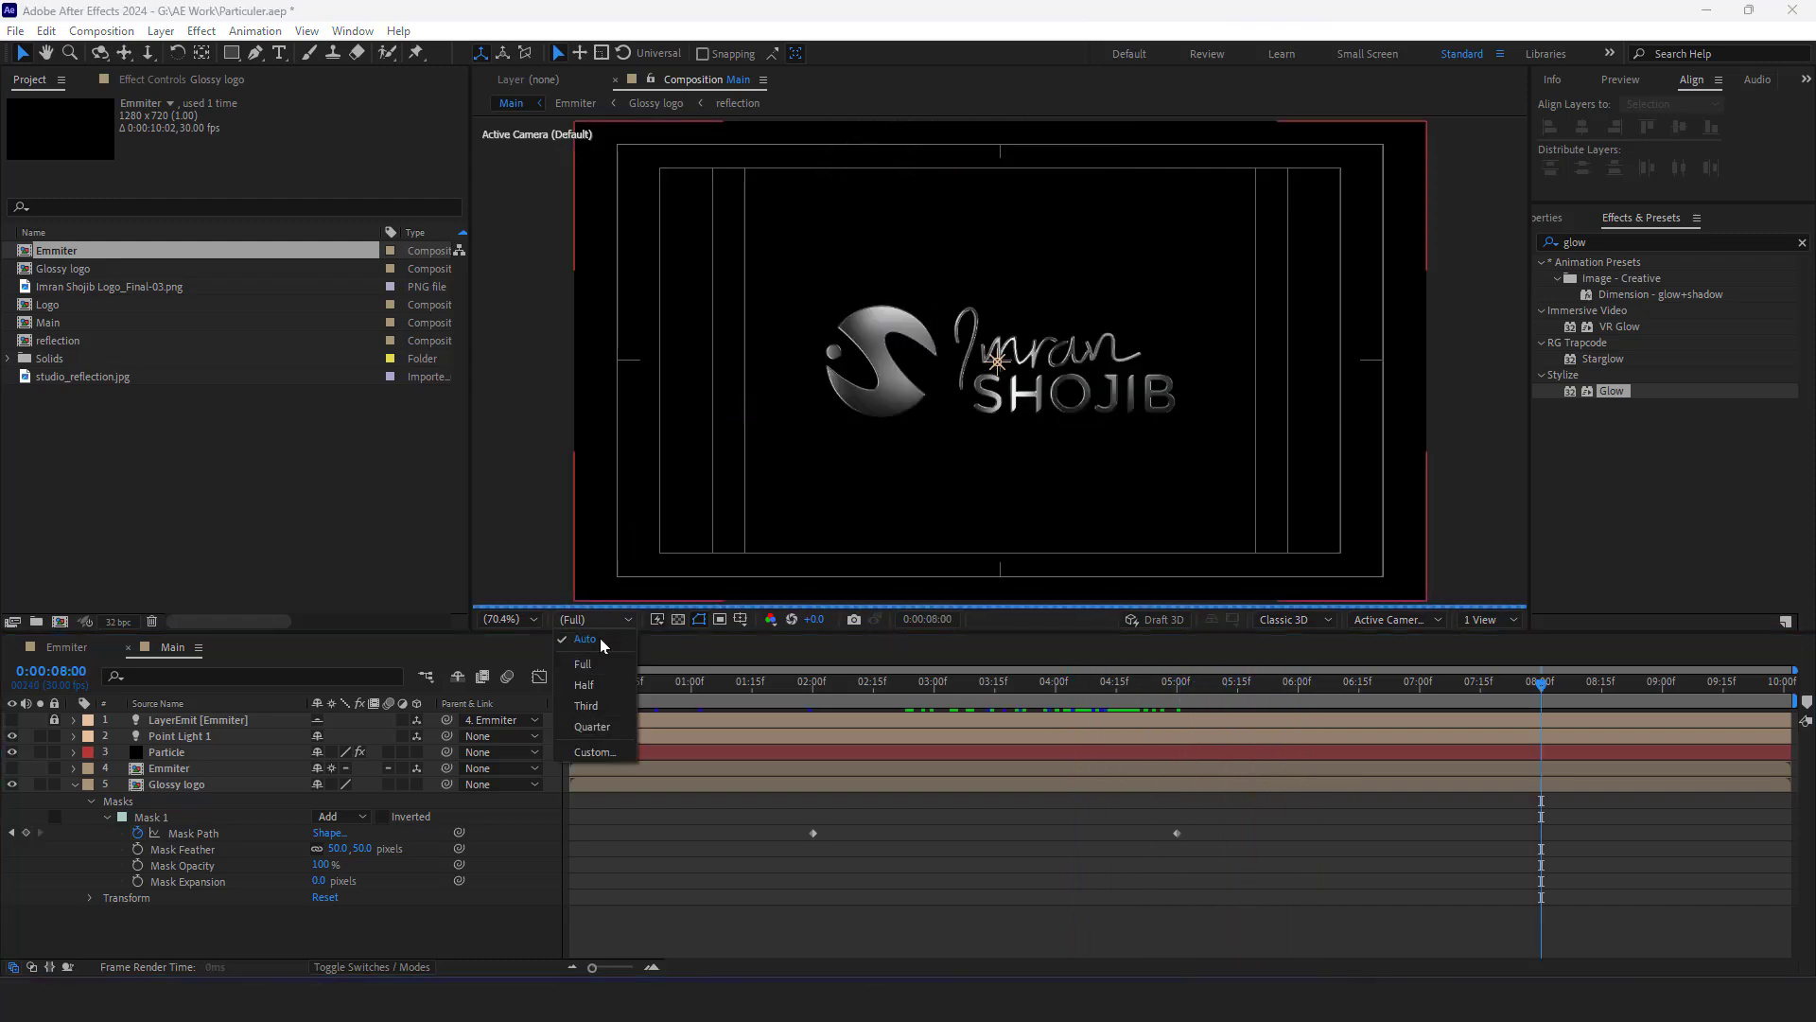
left_click(593, 725)
left_click_drag(1541, 728, 1037, 728)
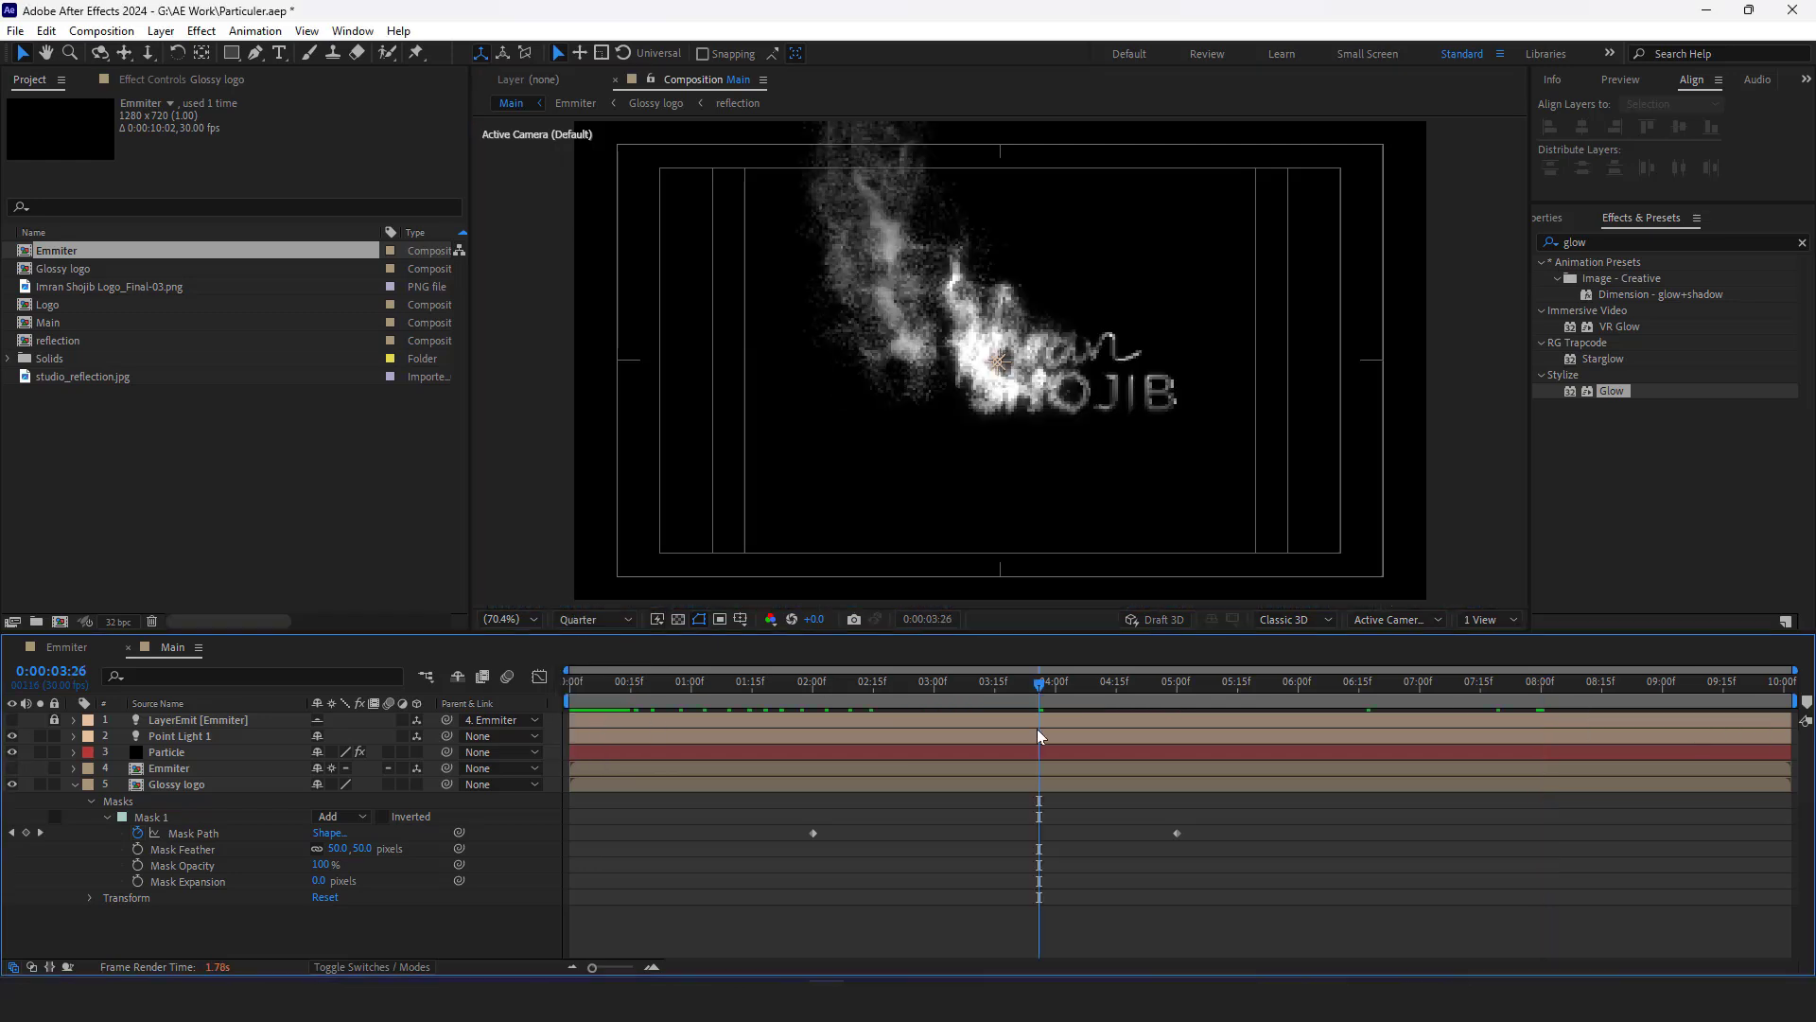
key("space")
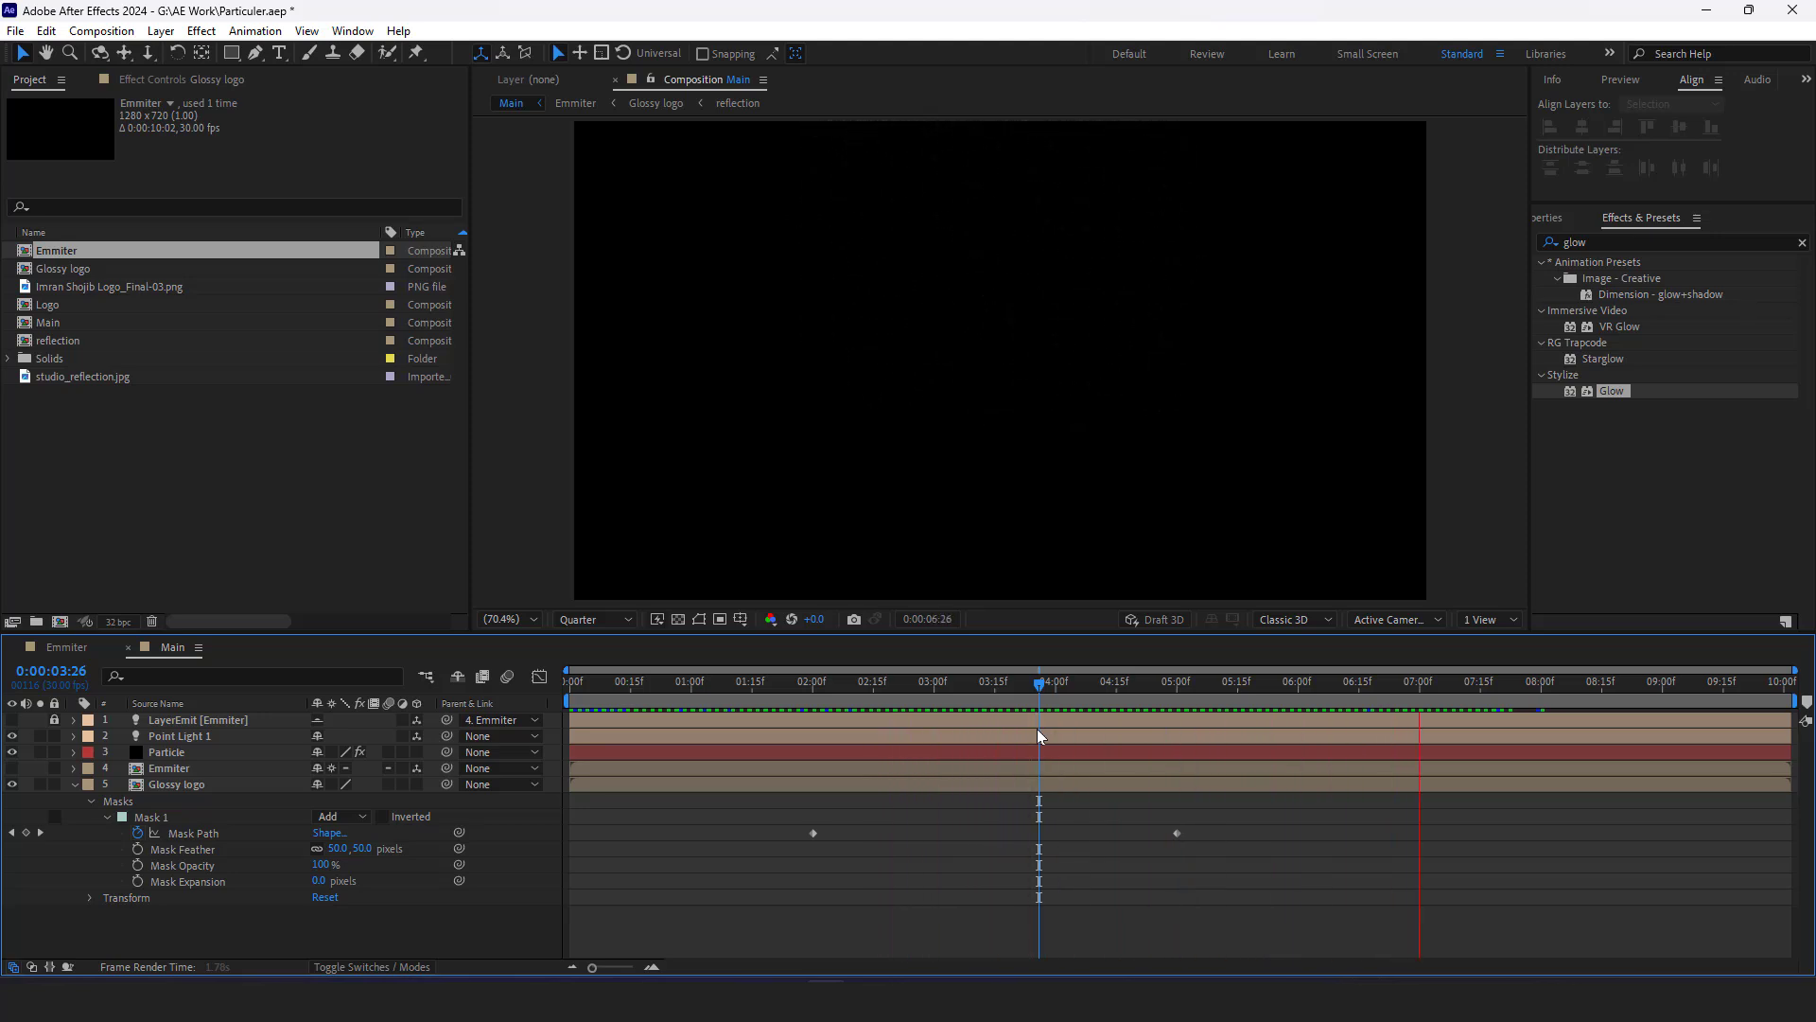
left_click(991, 706)
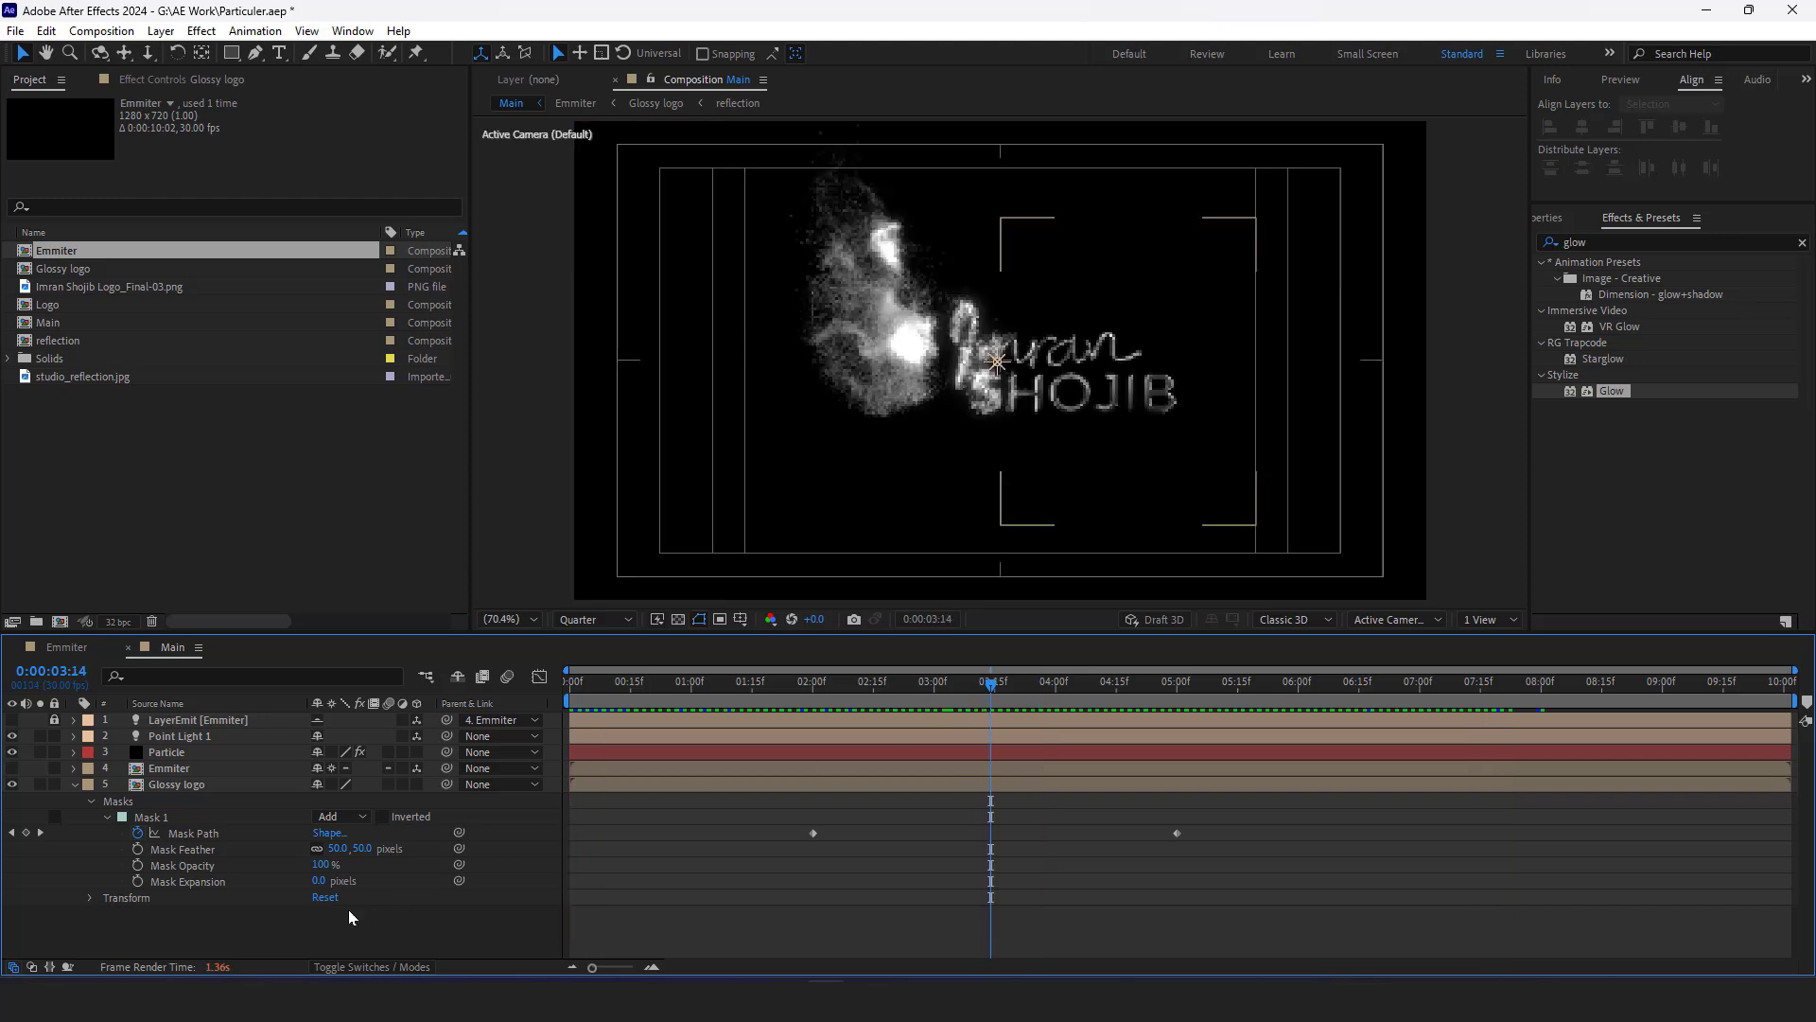
Collapse the Glossy logo layer's properties and add a new adjustment layer to the Main composition
left_click(75, 785)
right_click(226, 853)
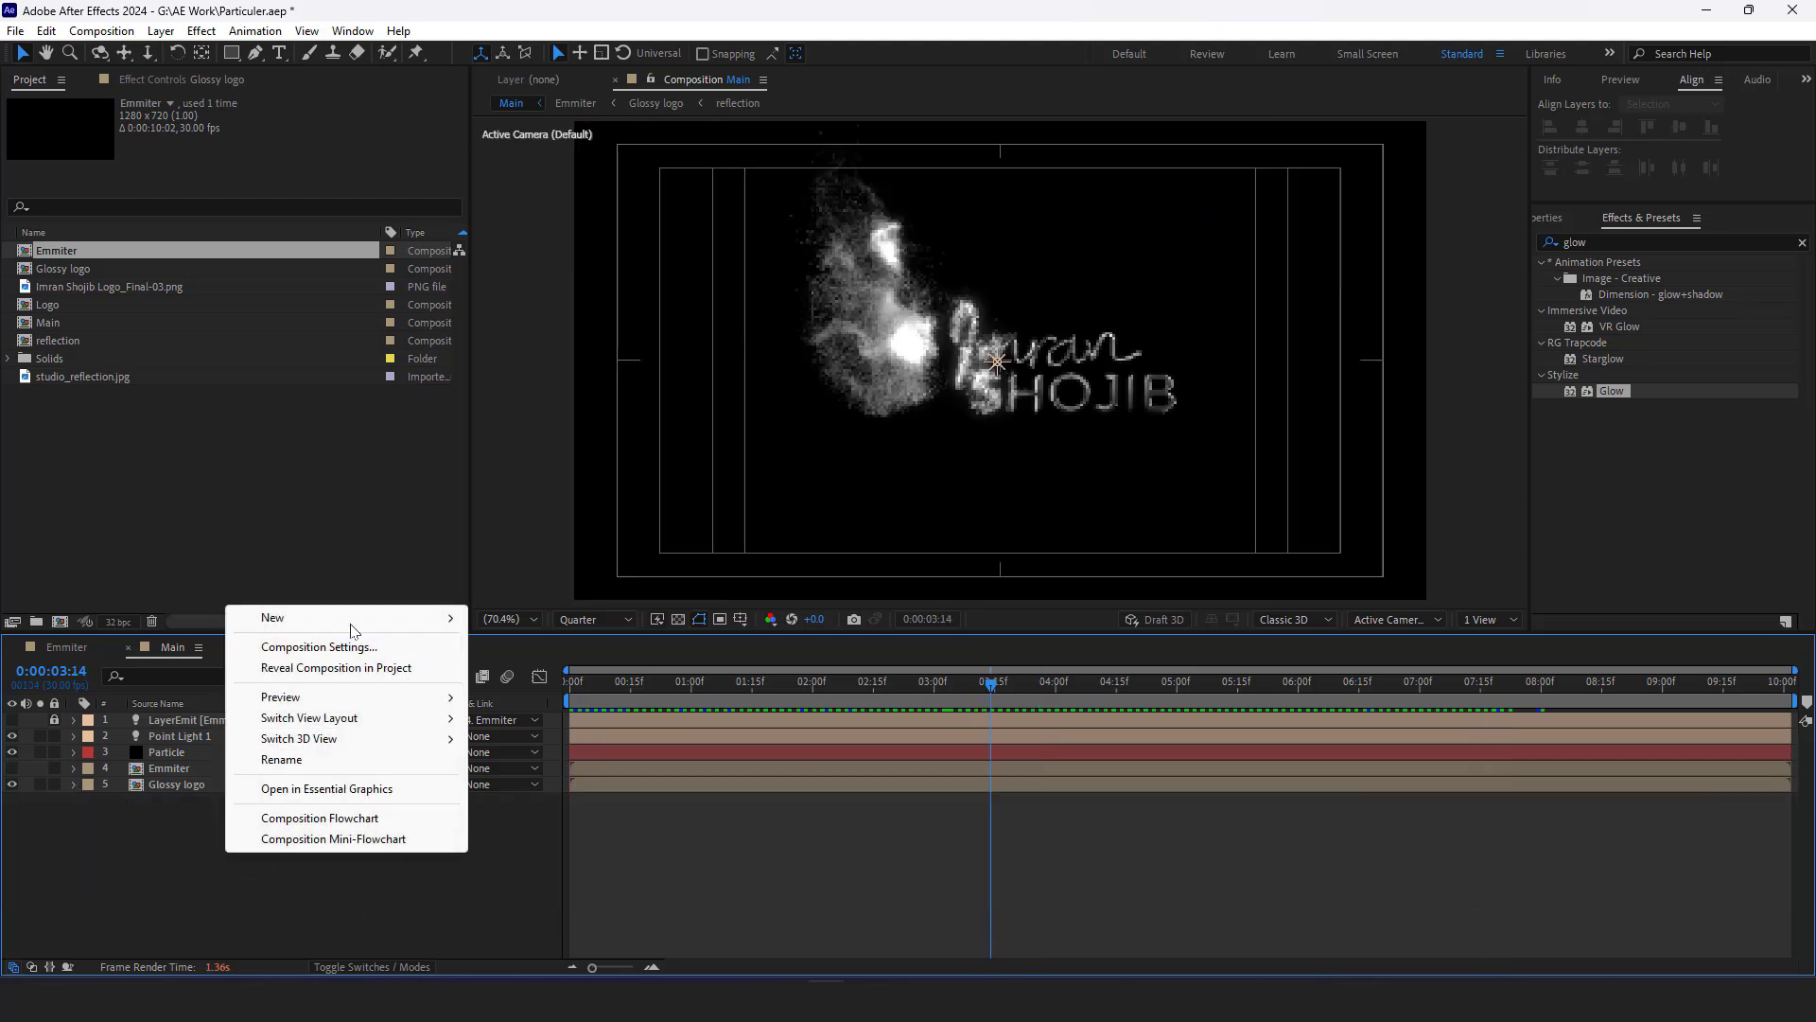
mouse_move(359, 620)
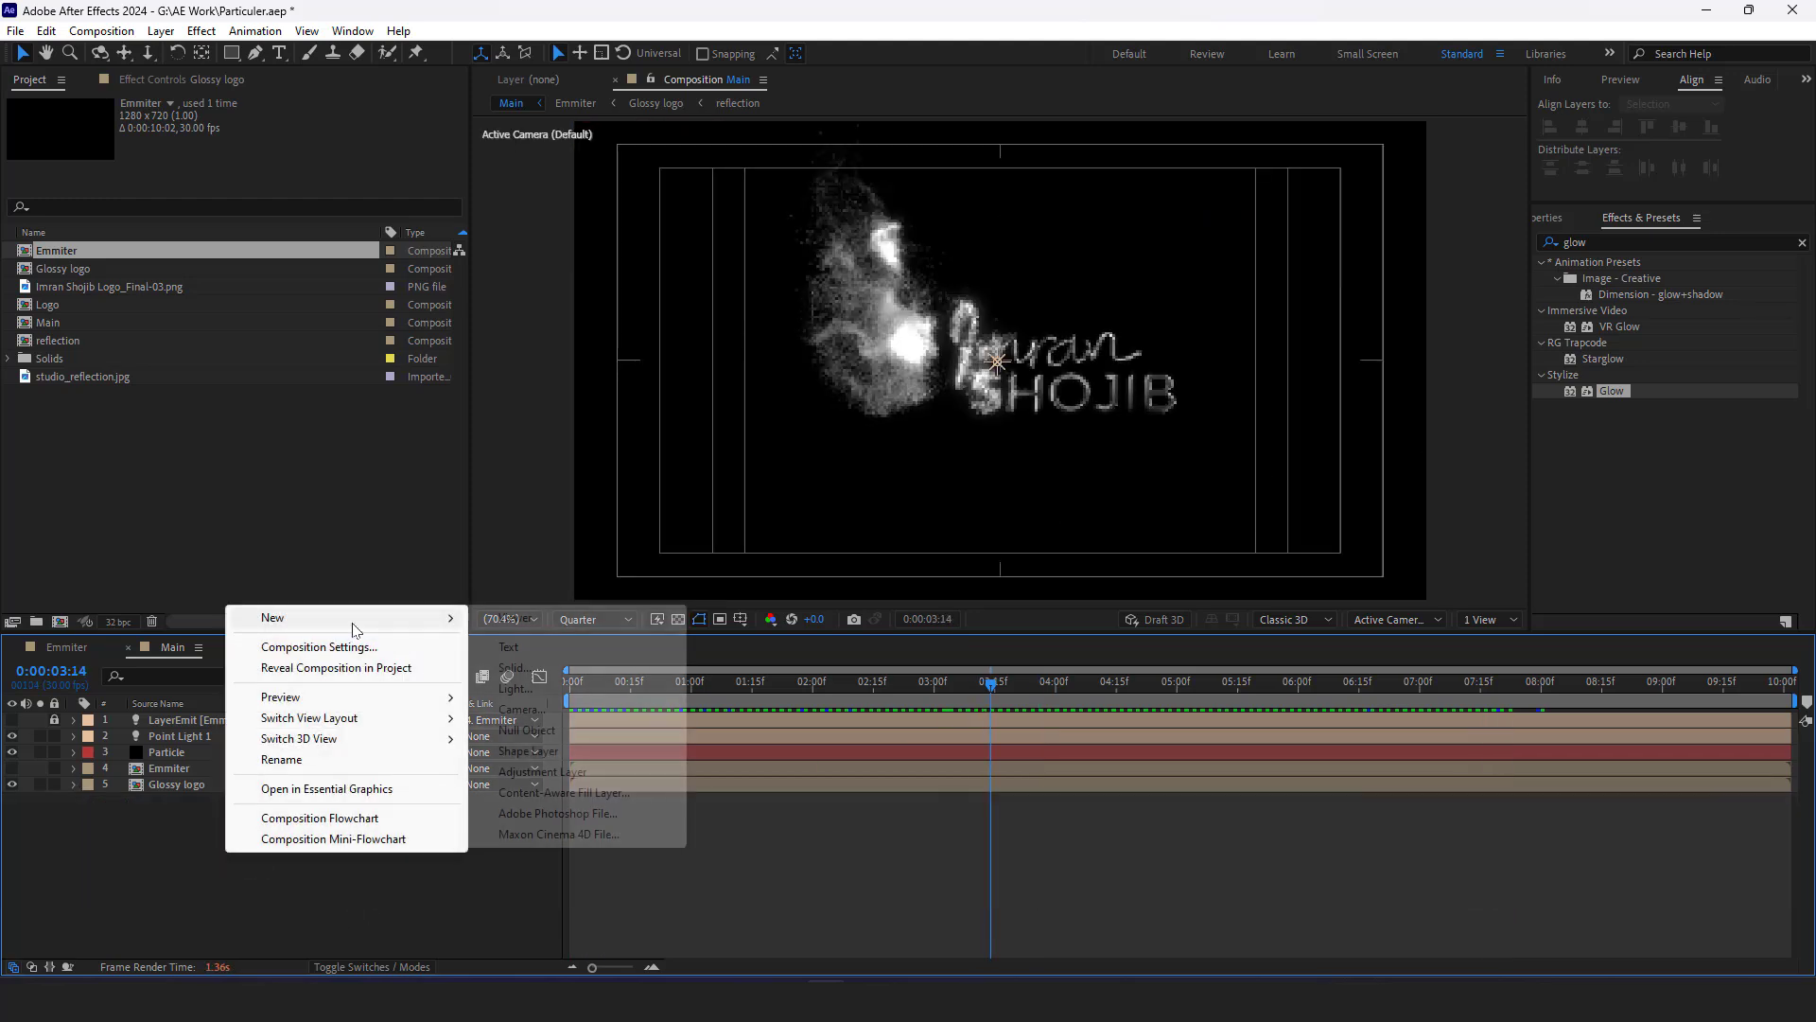
left_click(542, 771)
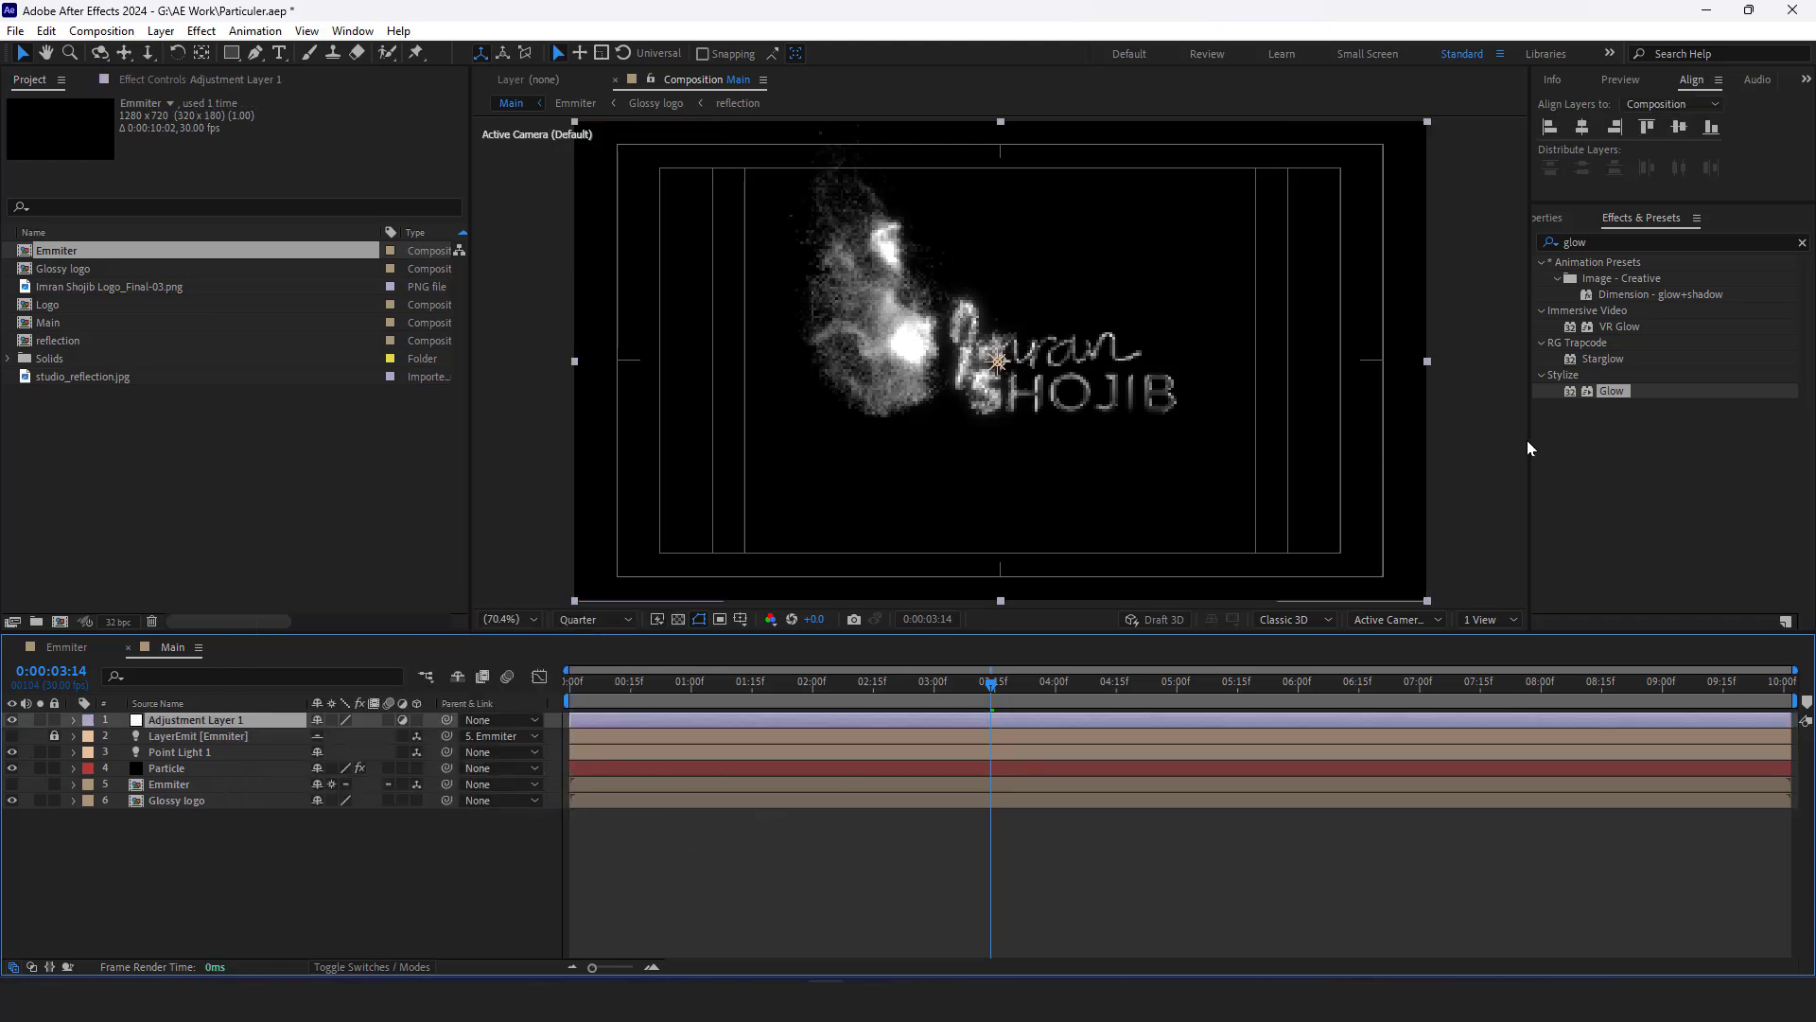
Find the Tritone effect and apply it to Adjustment Layer 1 in the Main composition
left_click(1607, 243)
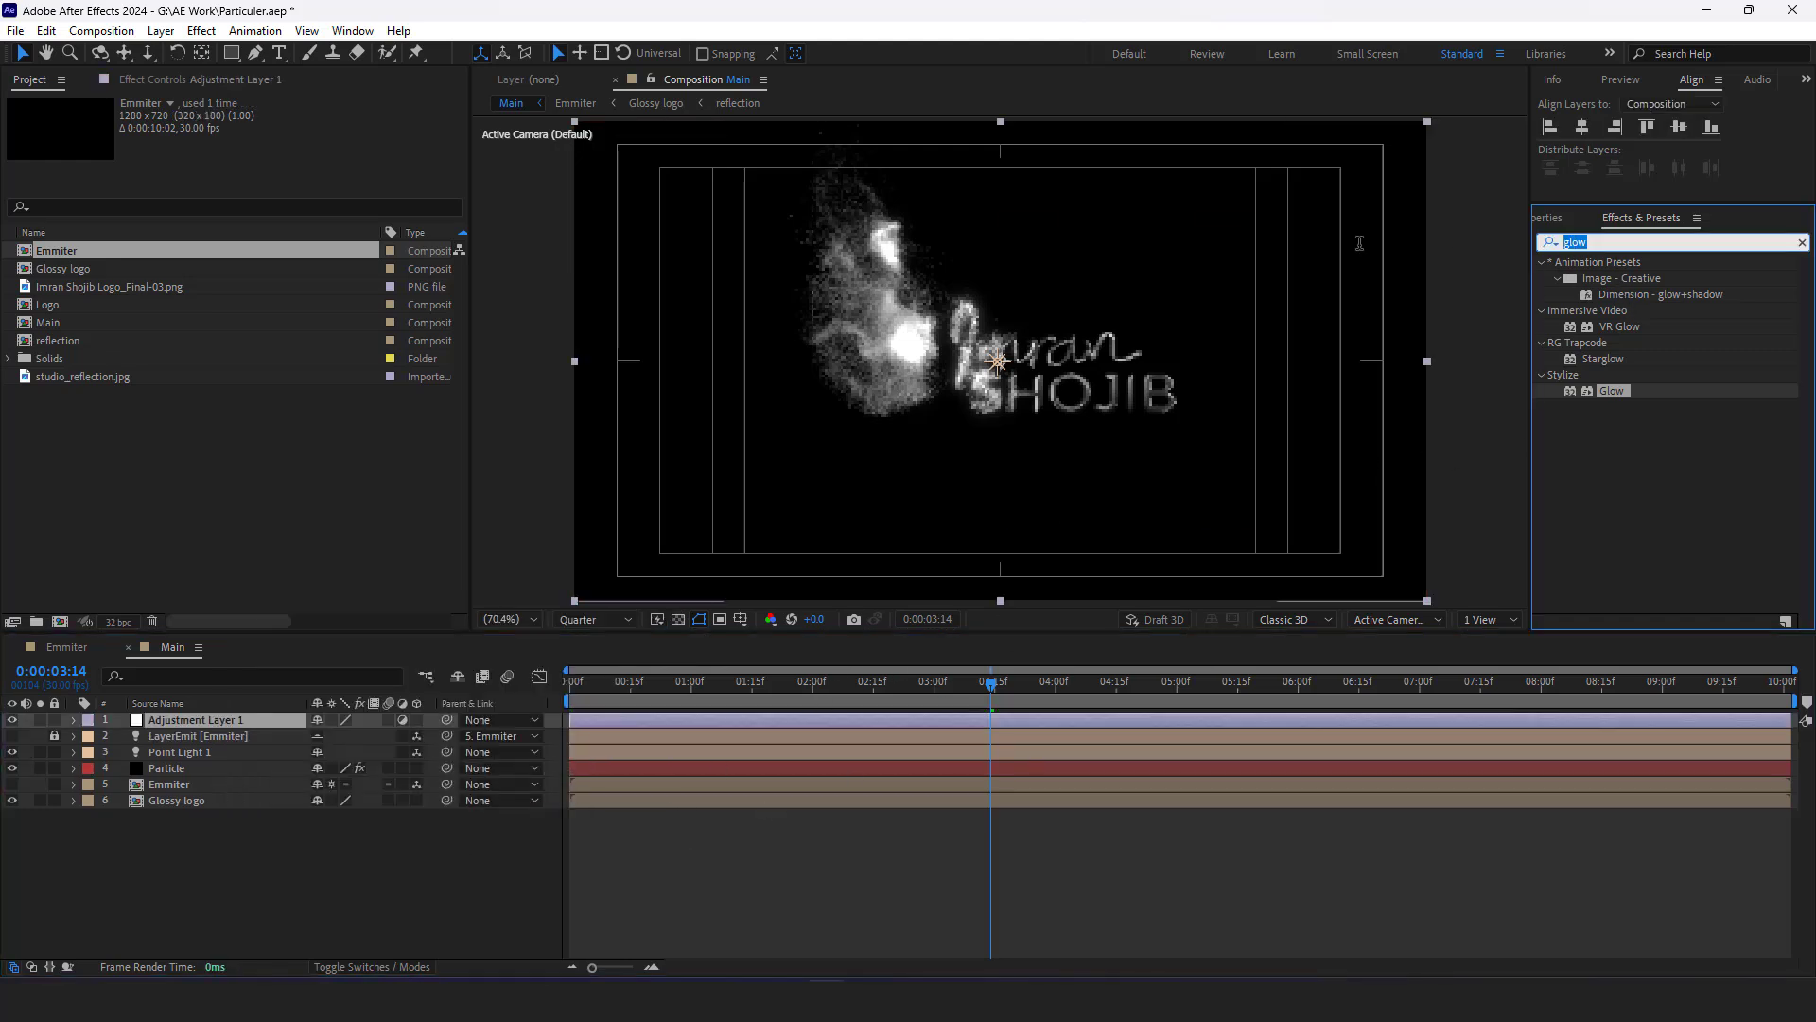
type("tri")
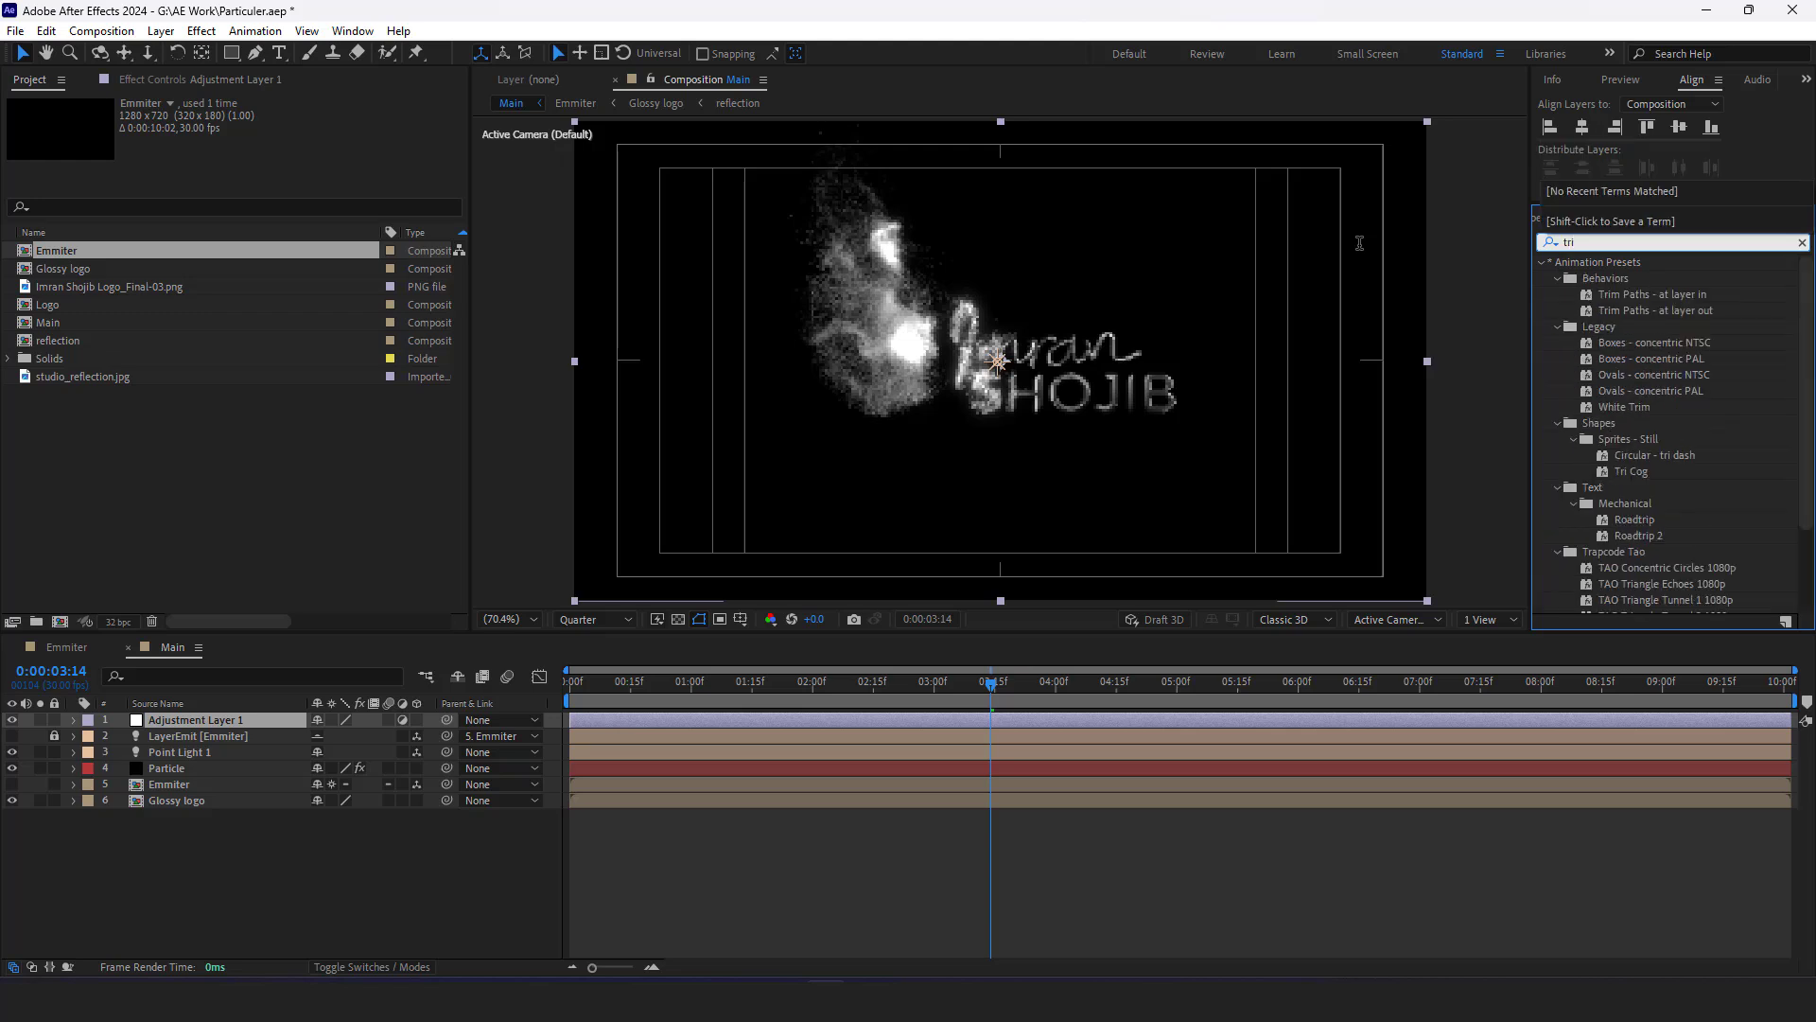
type("to")
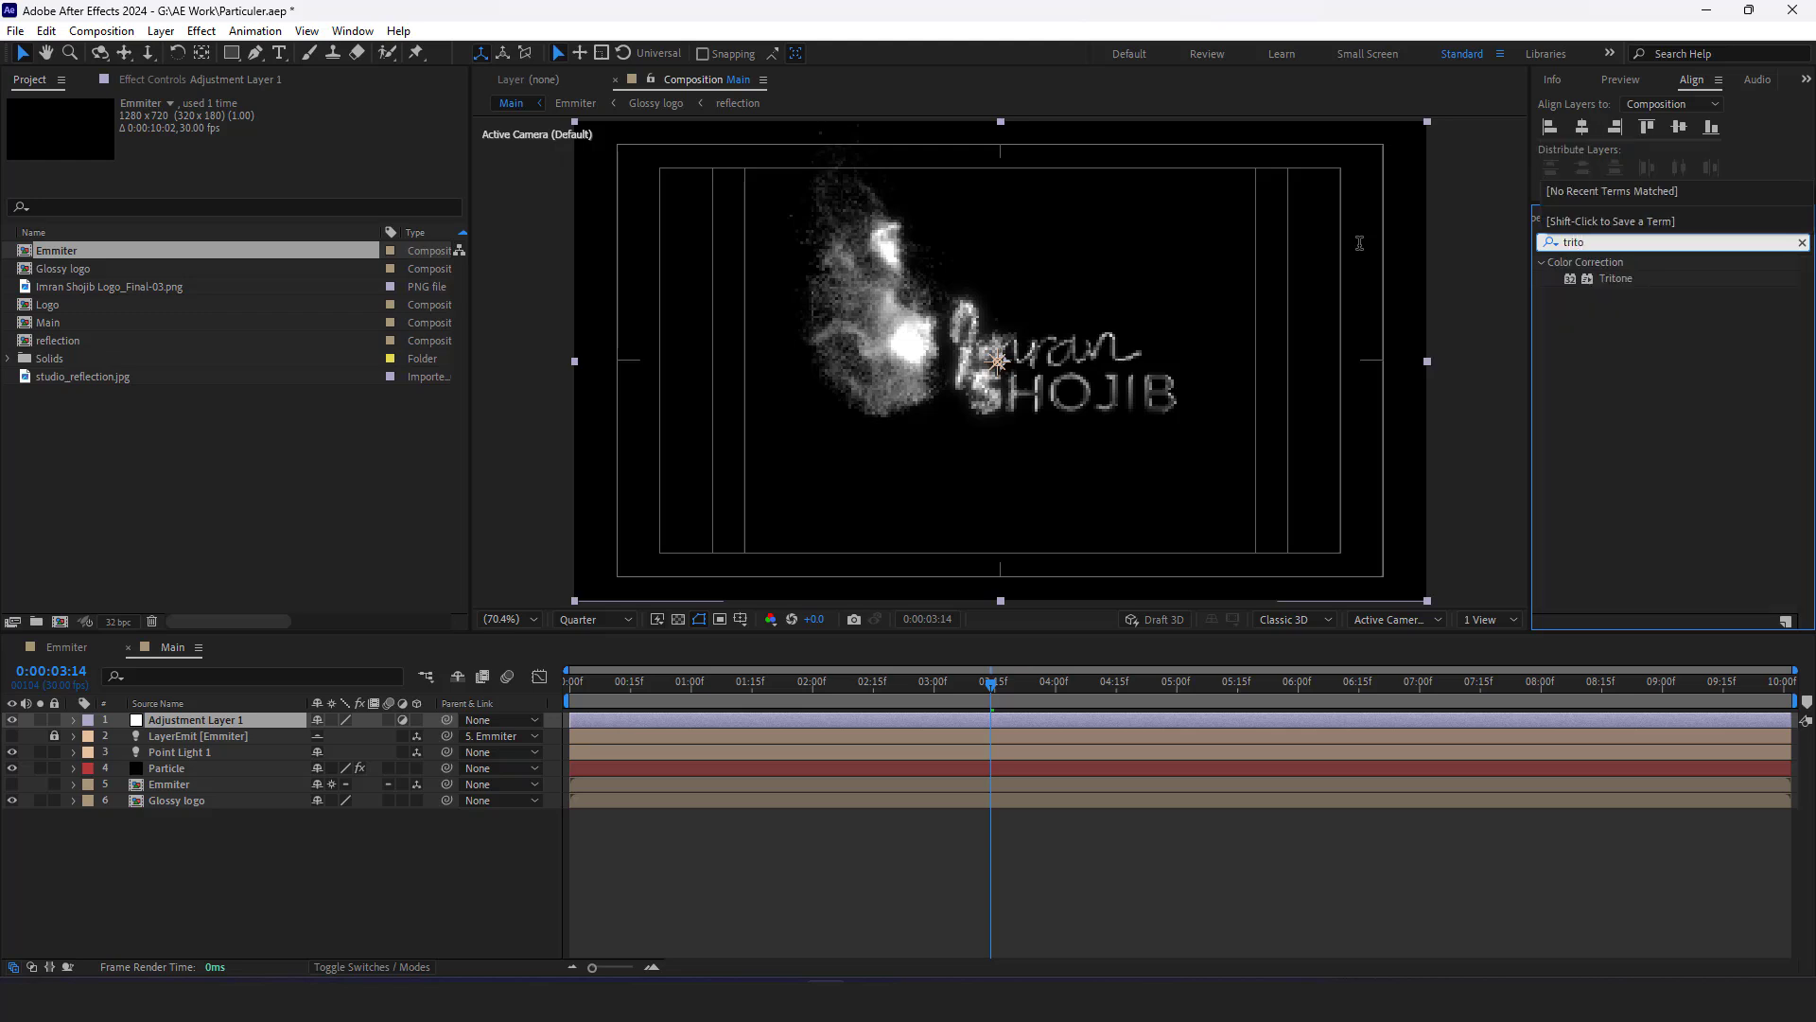
left_click_drag(1617, 286, 227, 720)
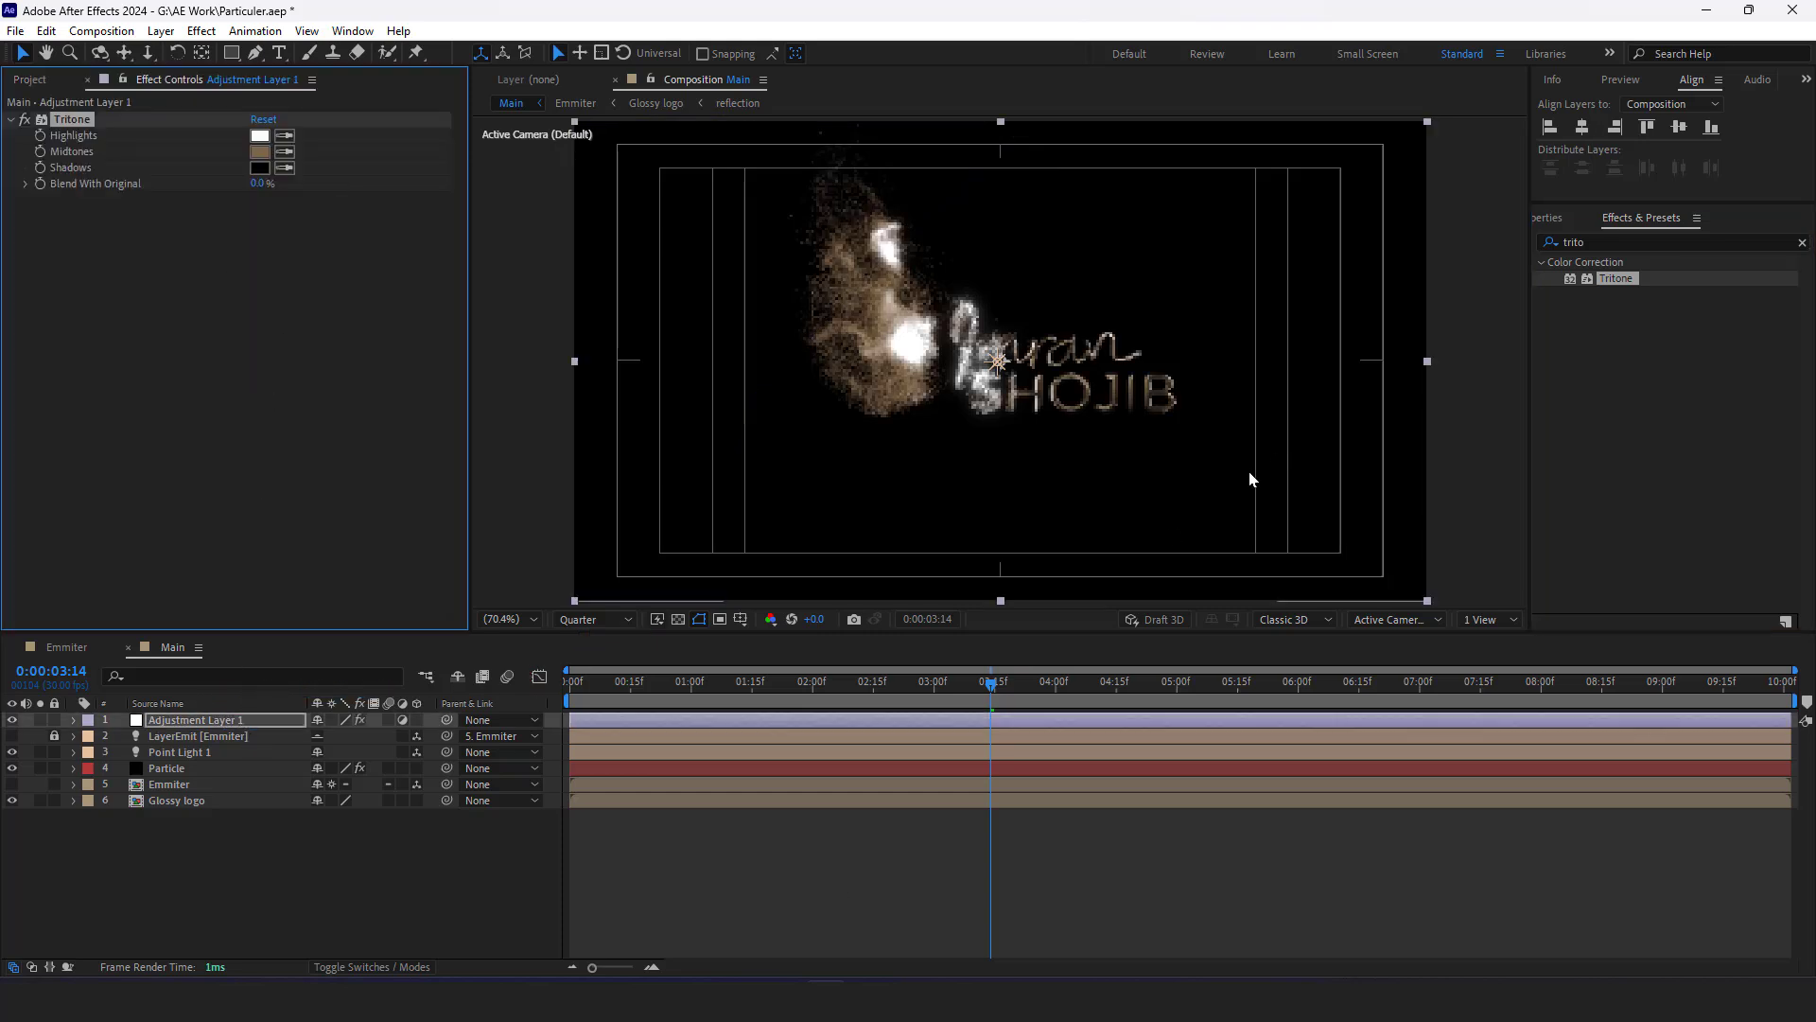
At 0:00:03:25, set the Tritone Highlights color to a light golden orange
left_click_drag(986, 694, 1036, 696)
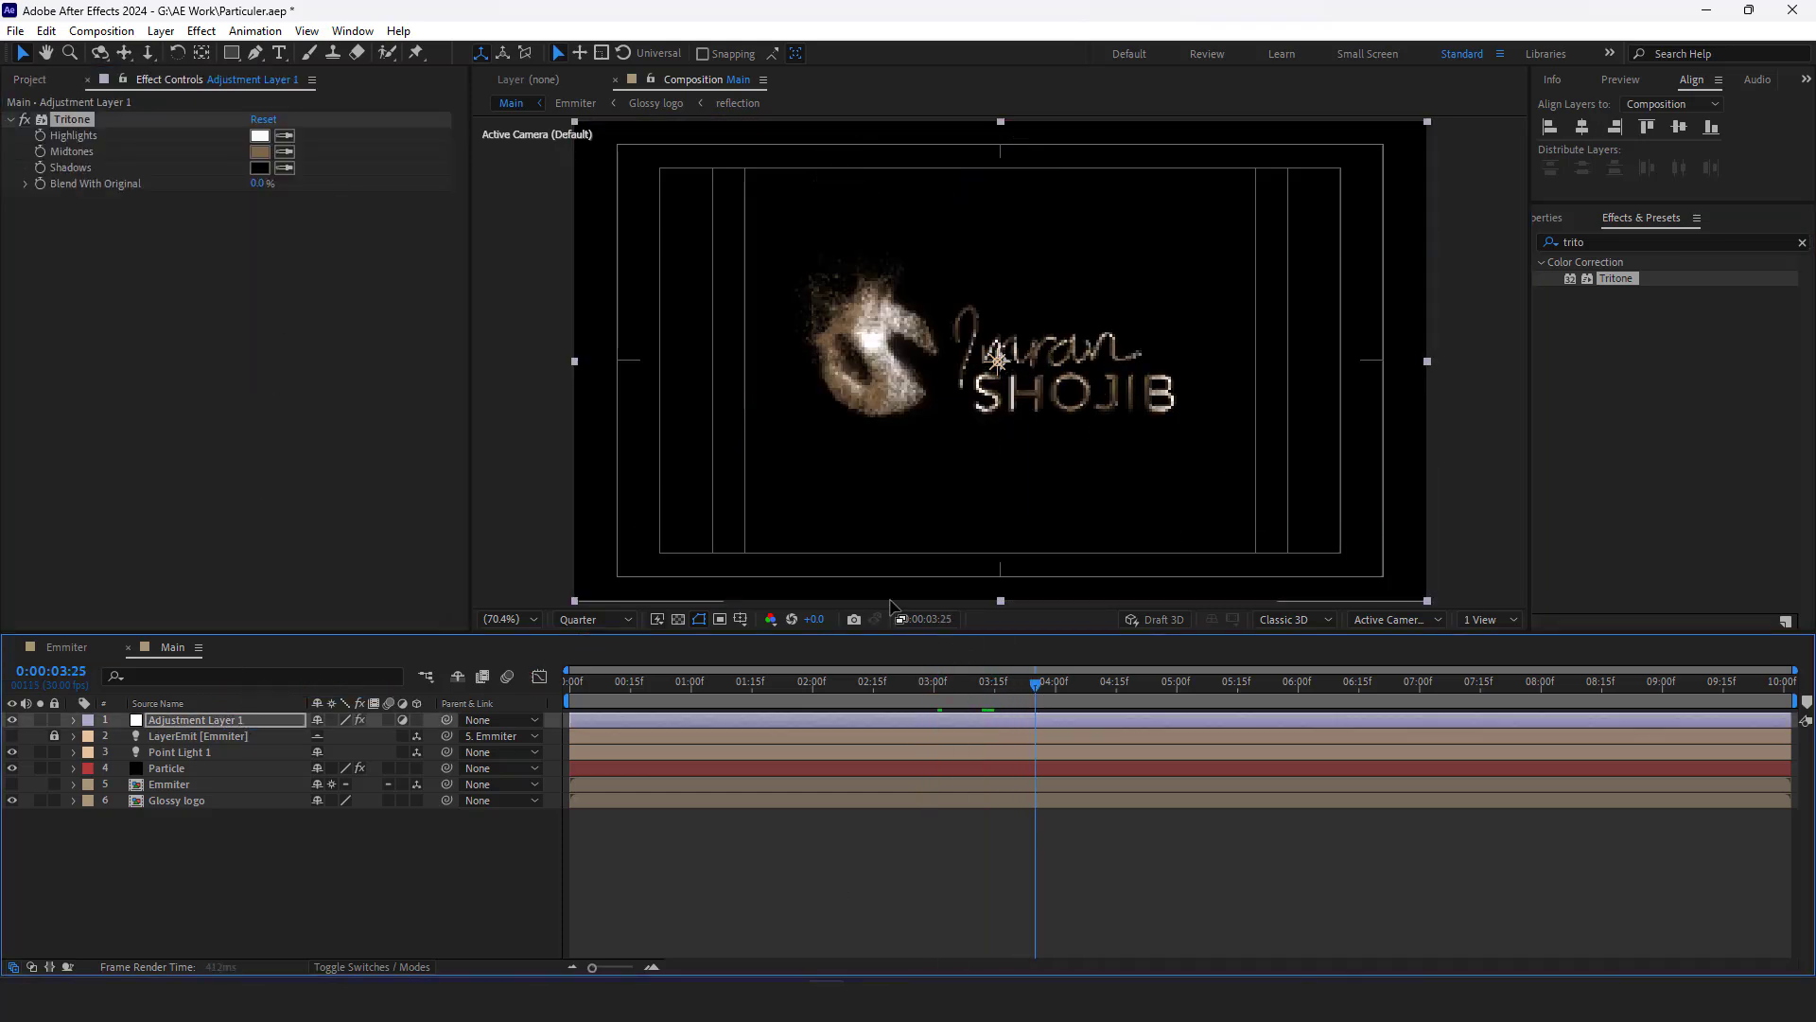
left_click(262, 137)
left_click_drag(1563, 850, 1563, 859)
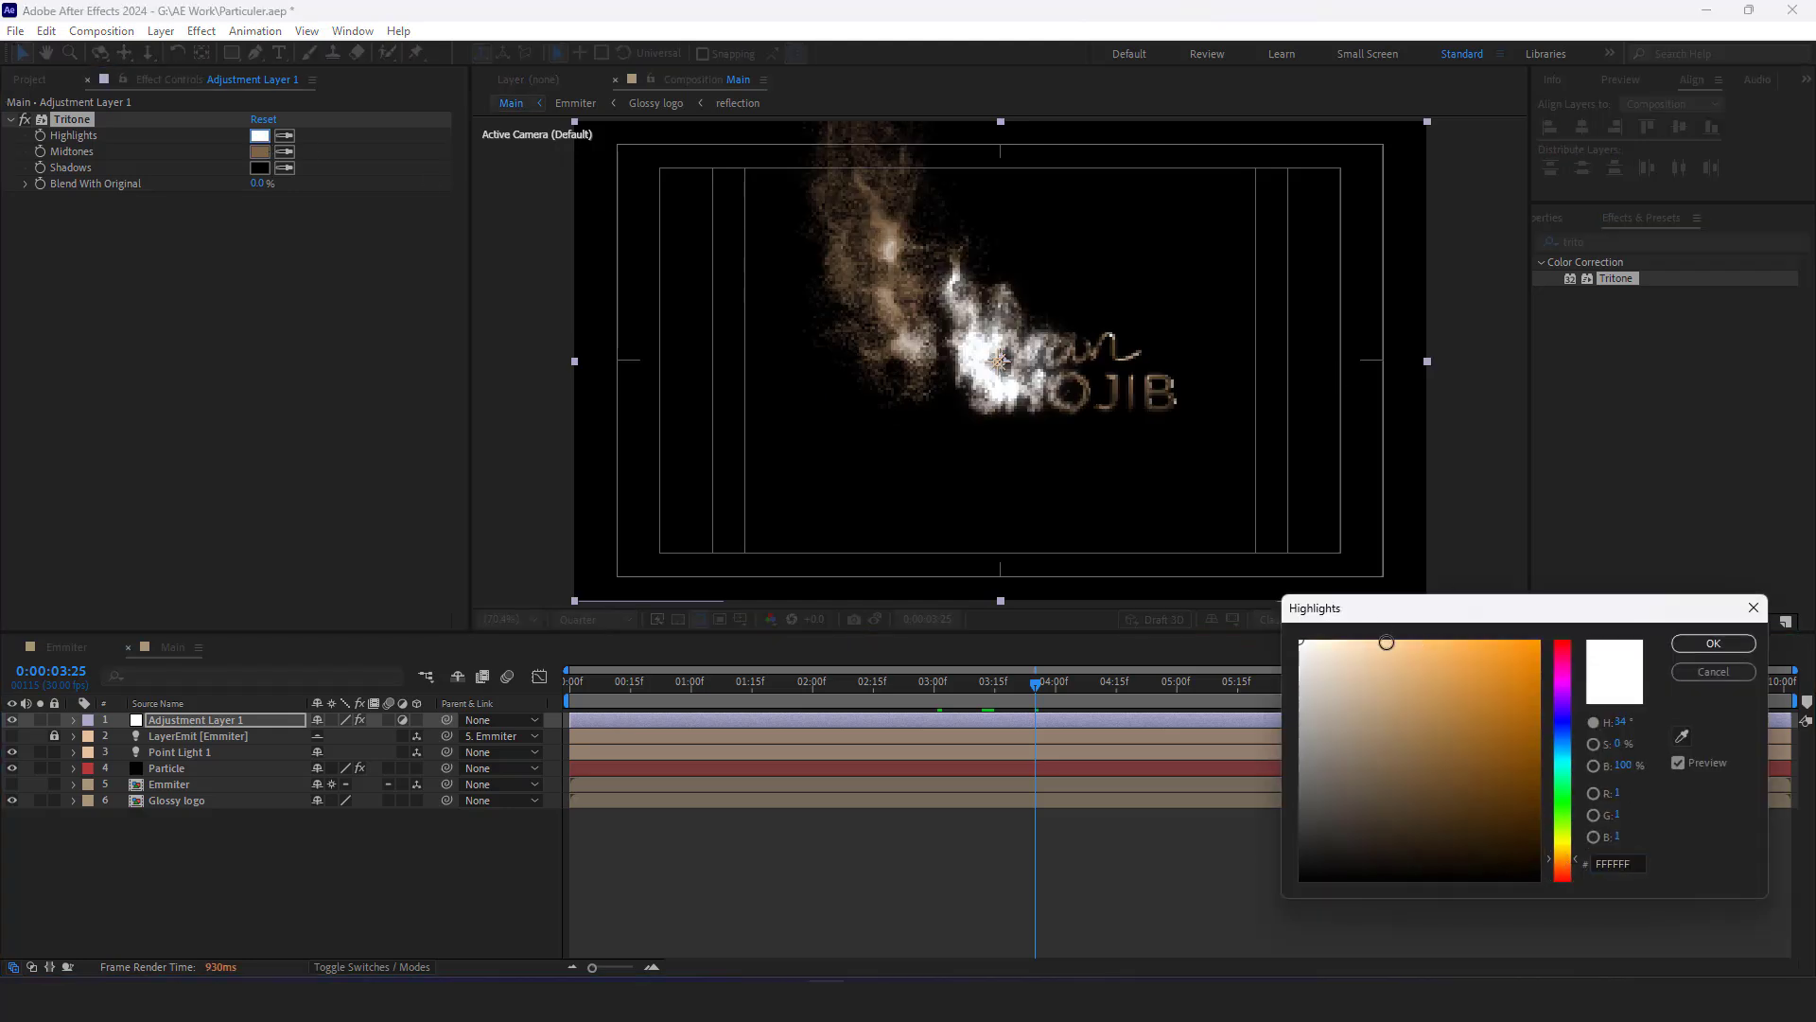
left_click_drag(1386, 640, 1474, 676)
left_click(1713, 643)
Set the Tritone Midtones color to a golden orange, about DB923B, and check it at 0:00:04:26
left_click(259, 151)
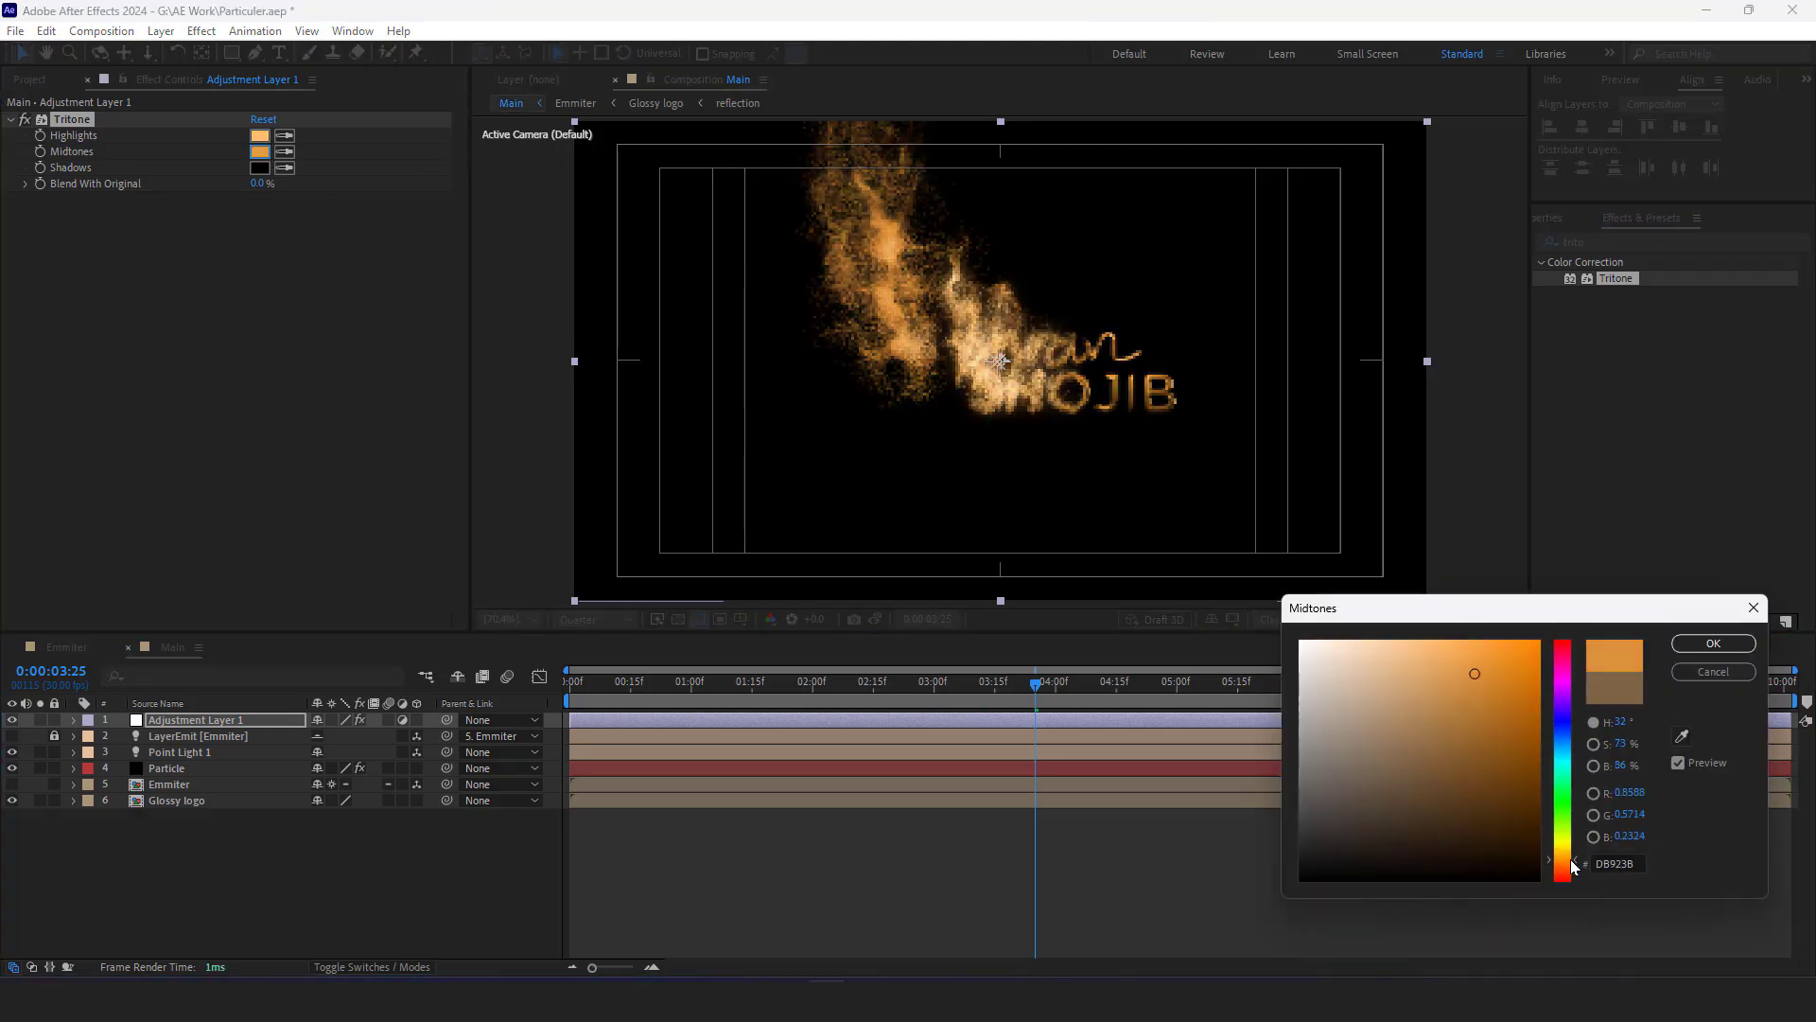
left_click(1459, 672)
left_click(1713, 643)
left_click_drag(992, 695, 1161, 700)
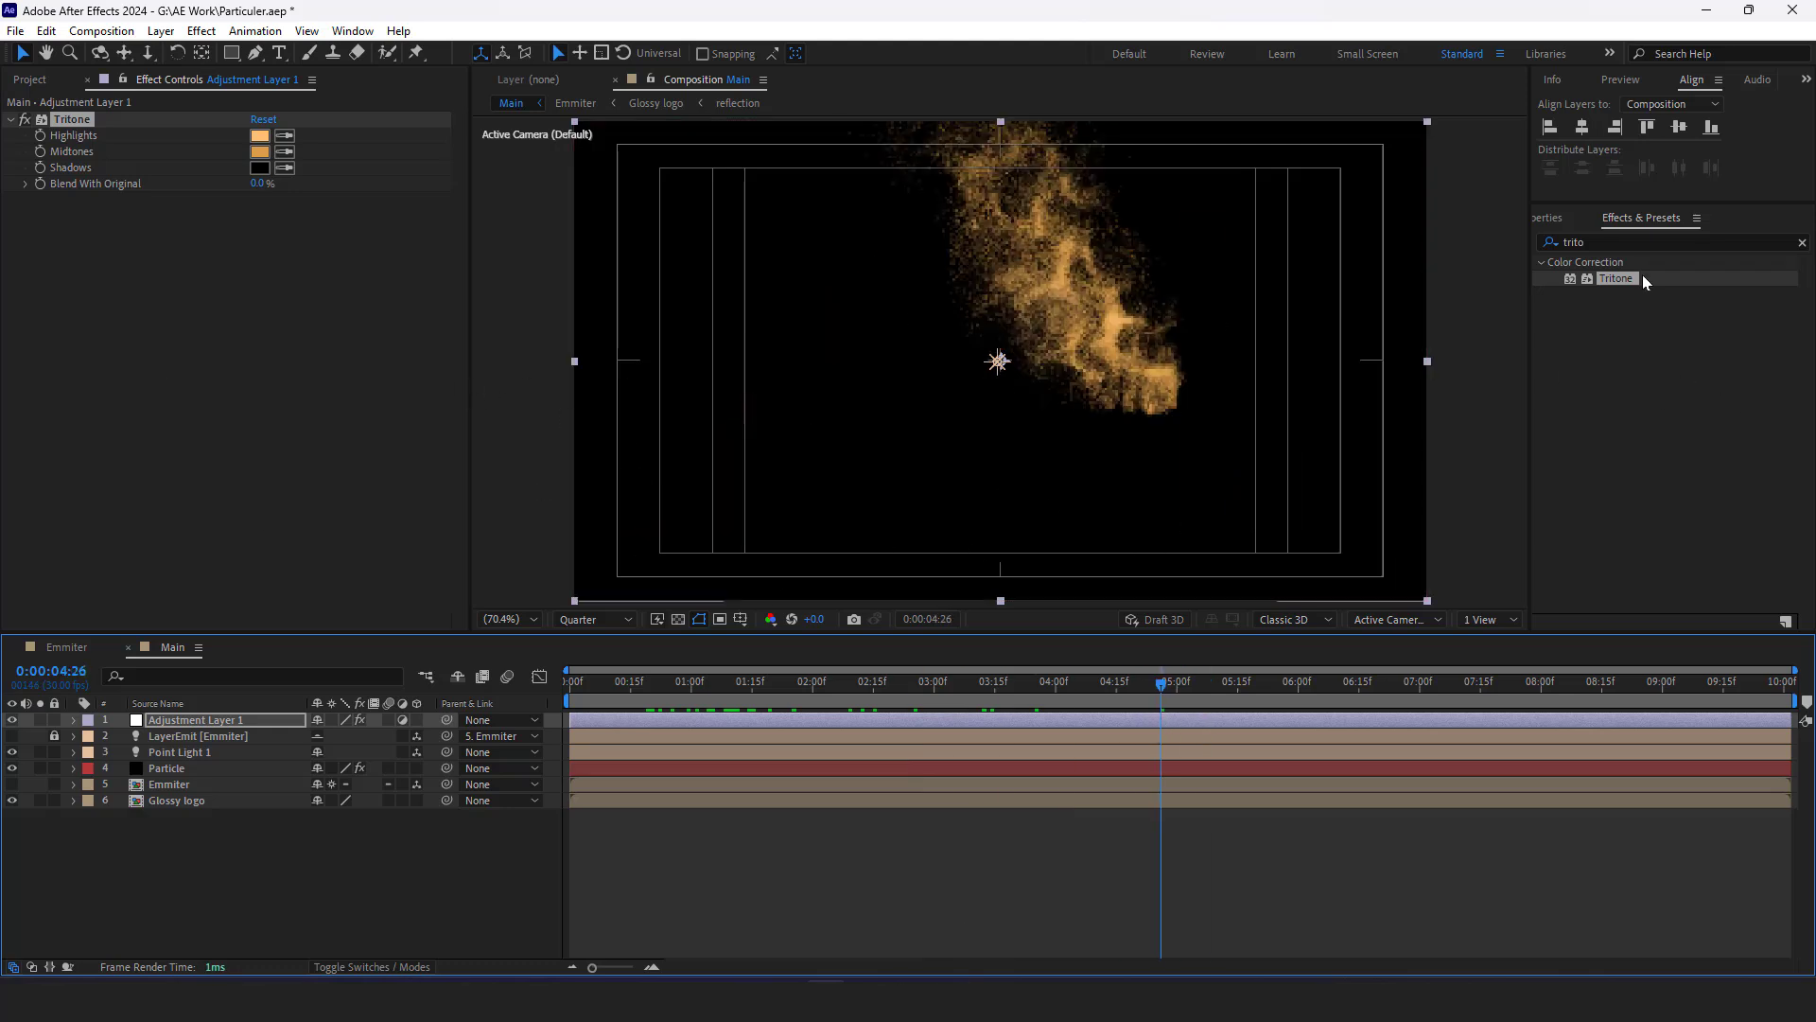
Apply the Stylize Glow effect to Adjustment Layer 1 and check the intact logo at 0:00:01:27
left_click(1589, 244)
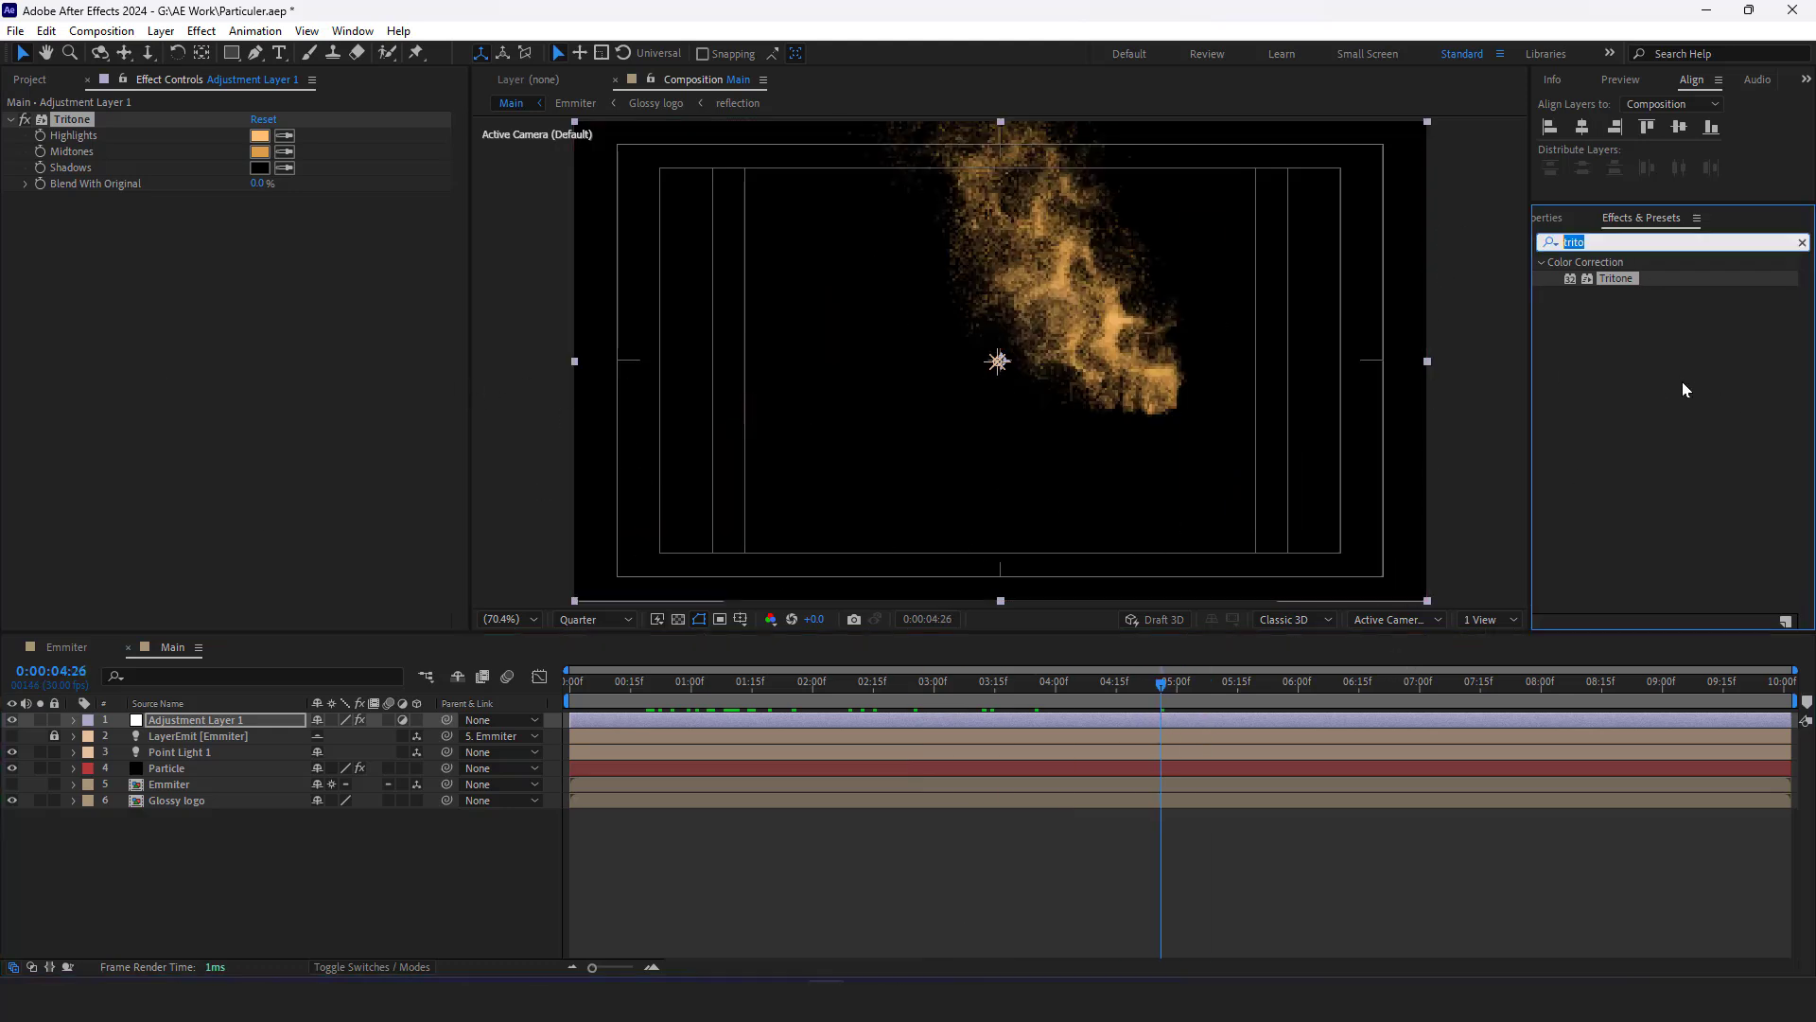
type("glow")
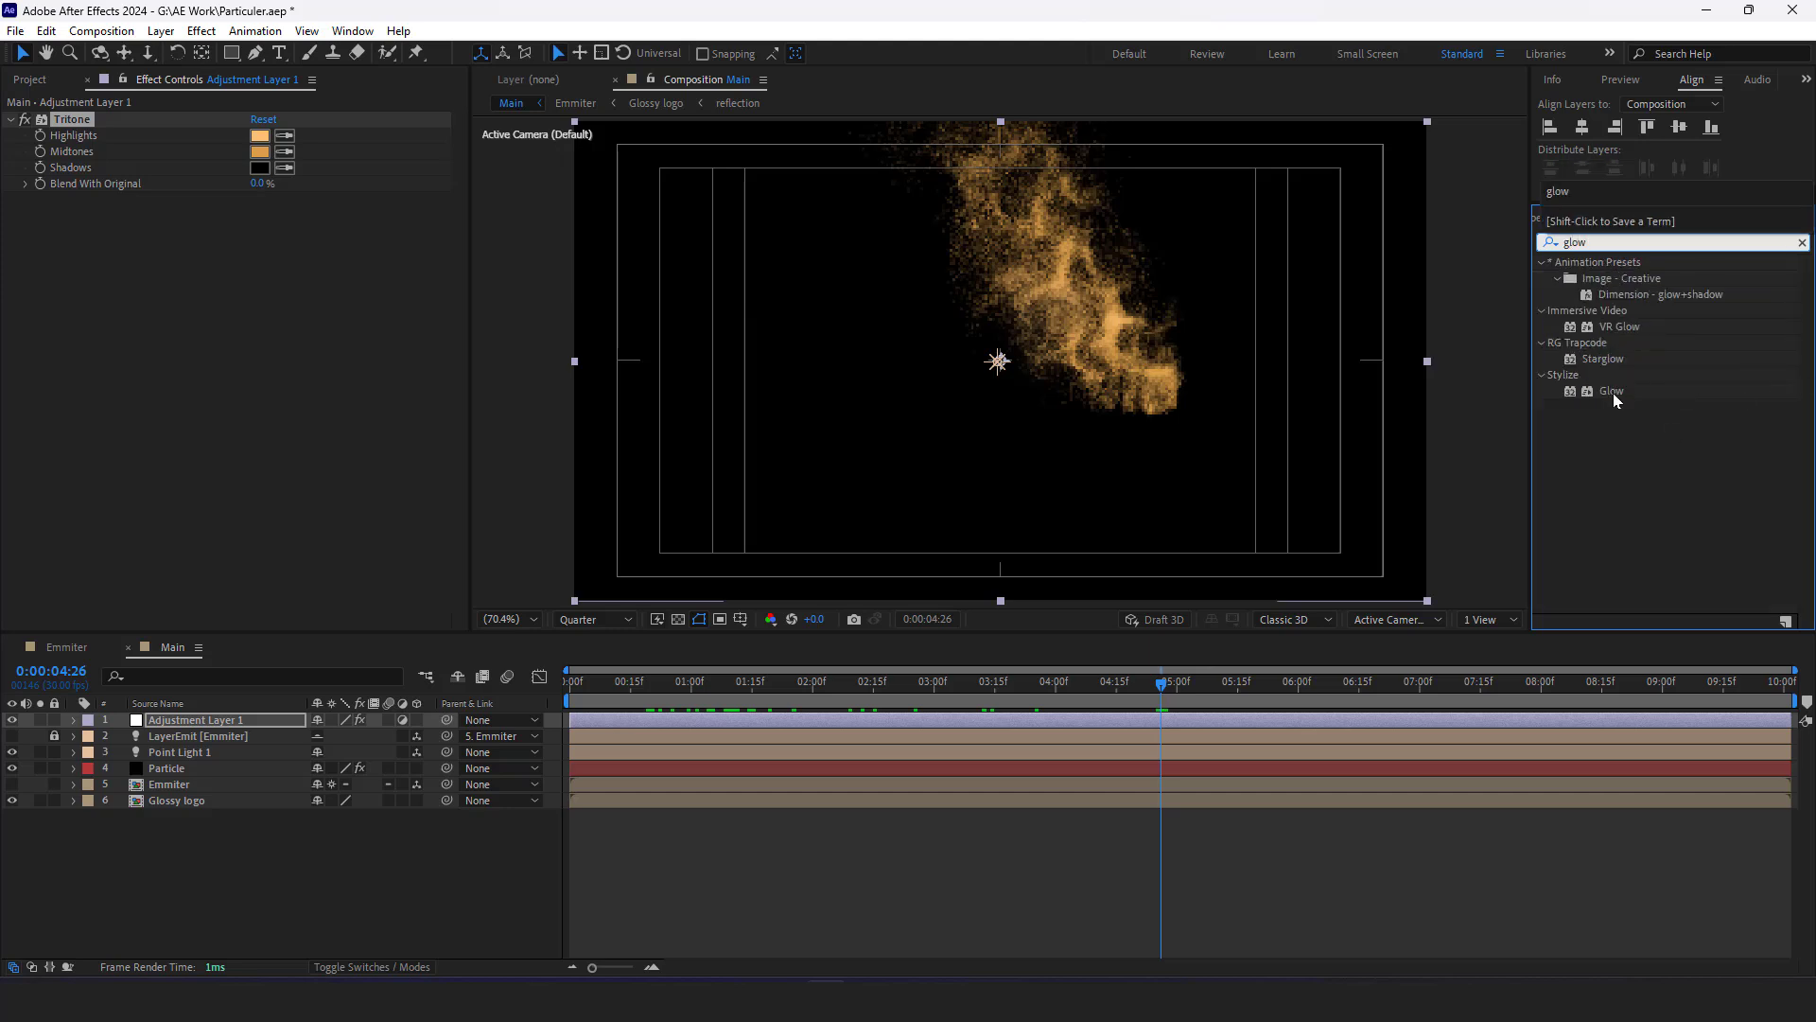
left_click_drag(1613, 393, 271, 719)
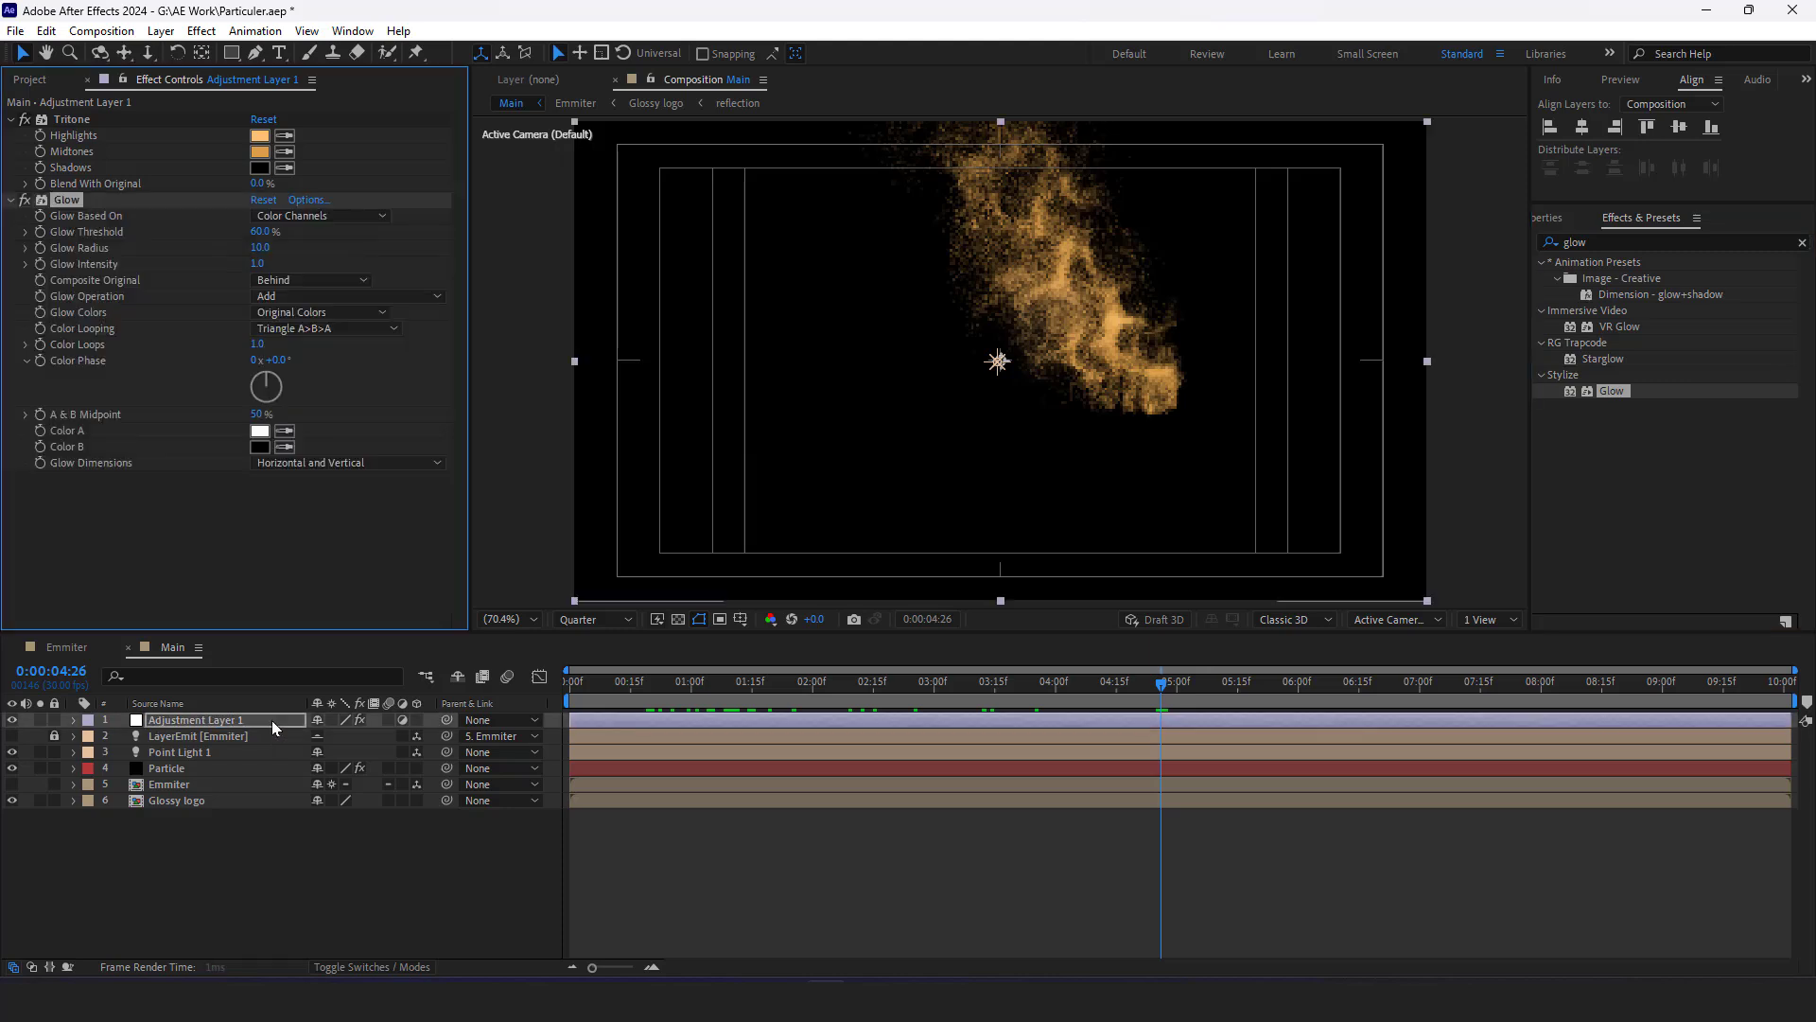
left_click_drag(1162, 694, 800, 701)
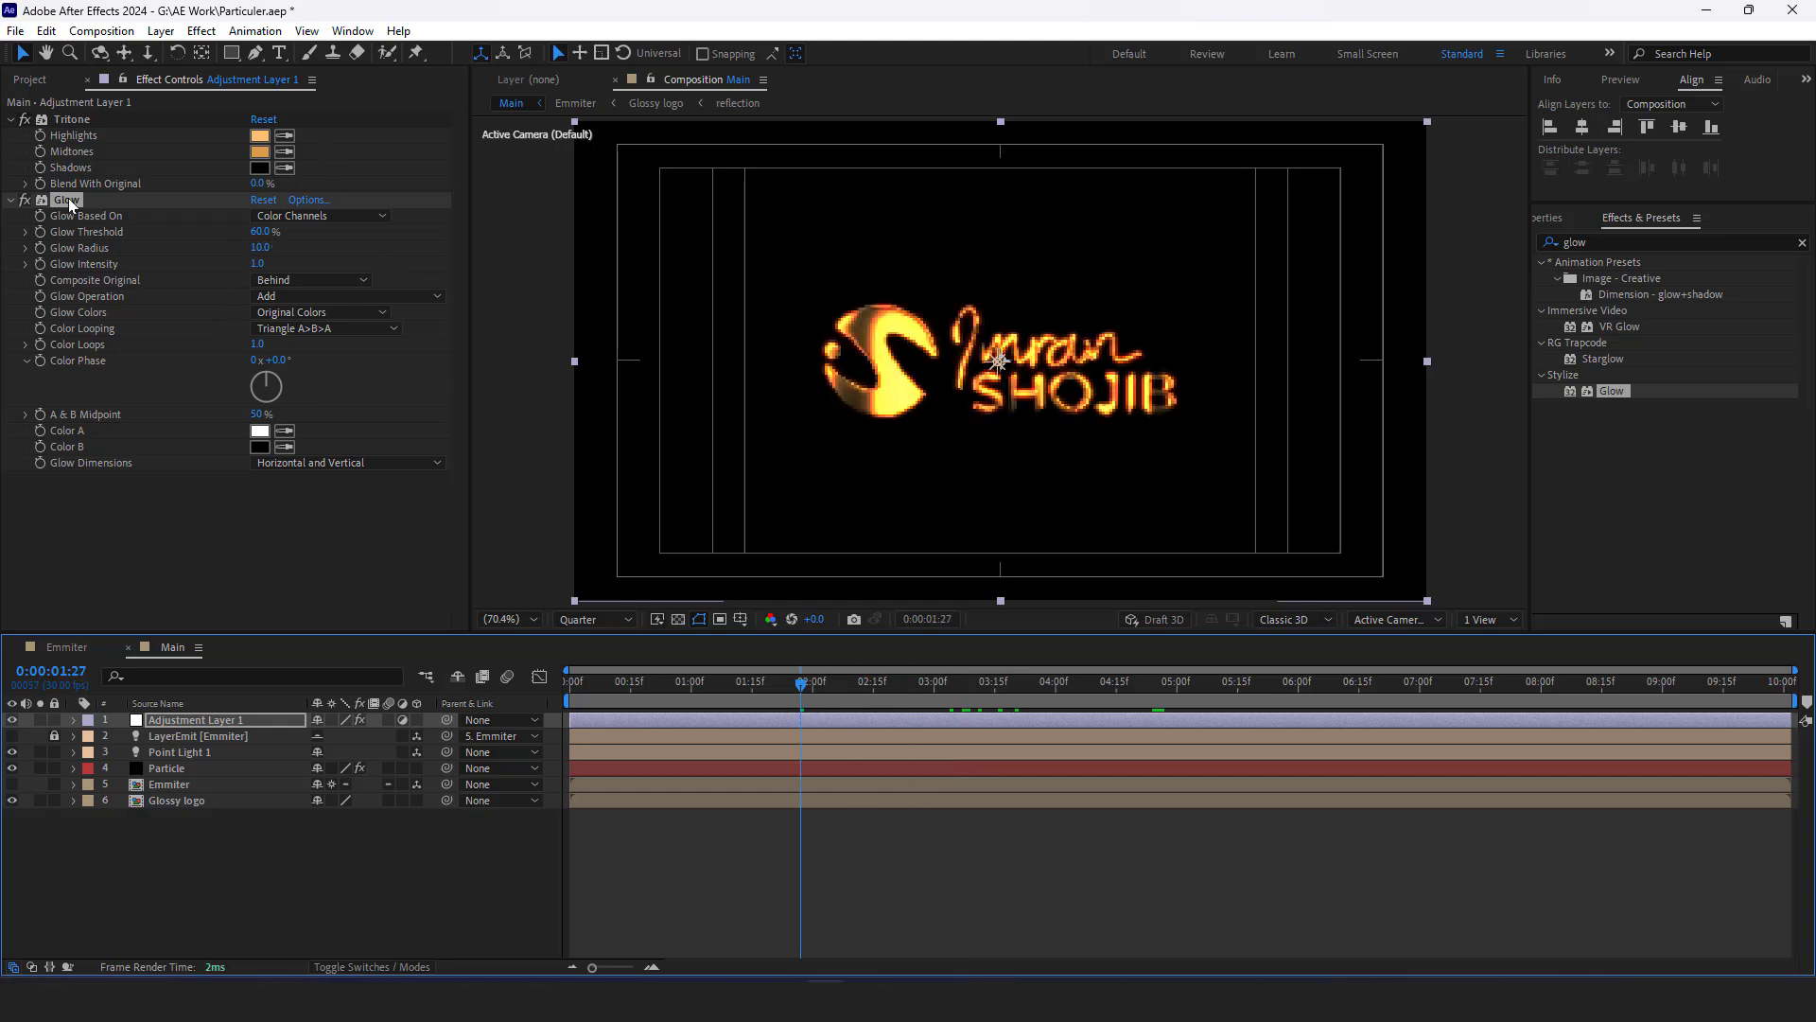
Set the adjustment layer's Glow Threshold to 90% and Glow Radius to 20
left_click_drag(62, 197, 84, 489)
left_click_drag(261, 237, 322, 245)
left_click(264, 233)
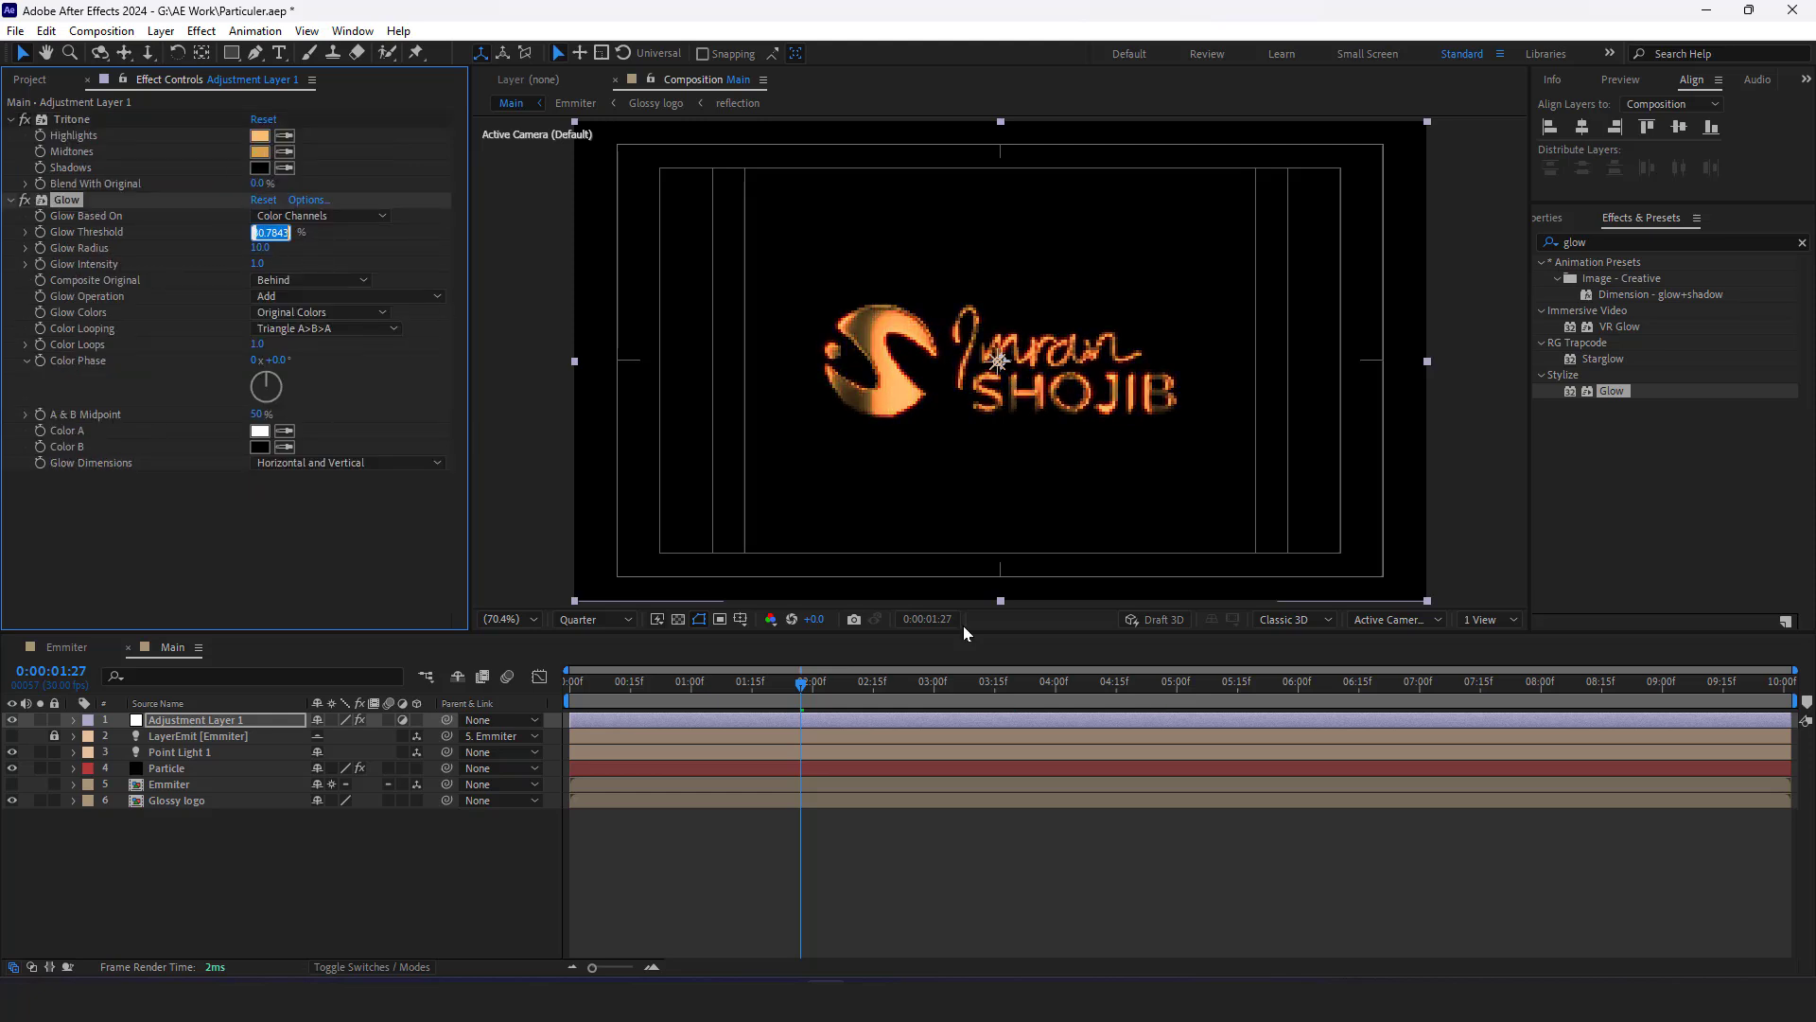
left_click_drag(805, 693, 950, 695)
left_click(264, 234)
type("80")
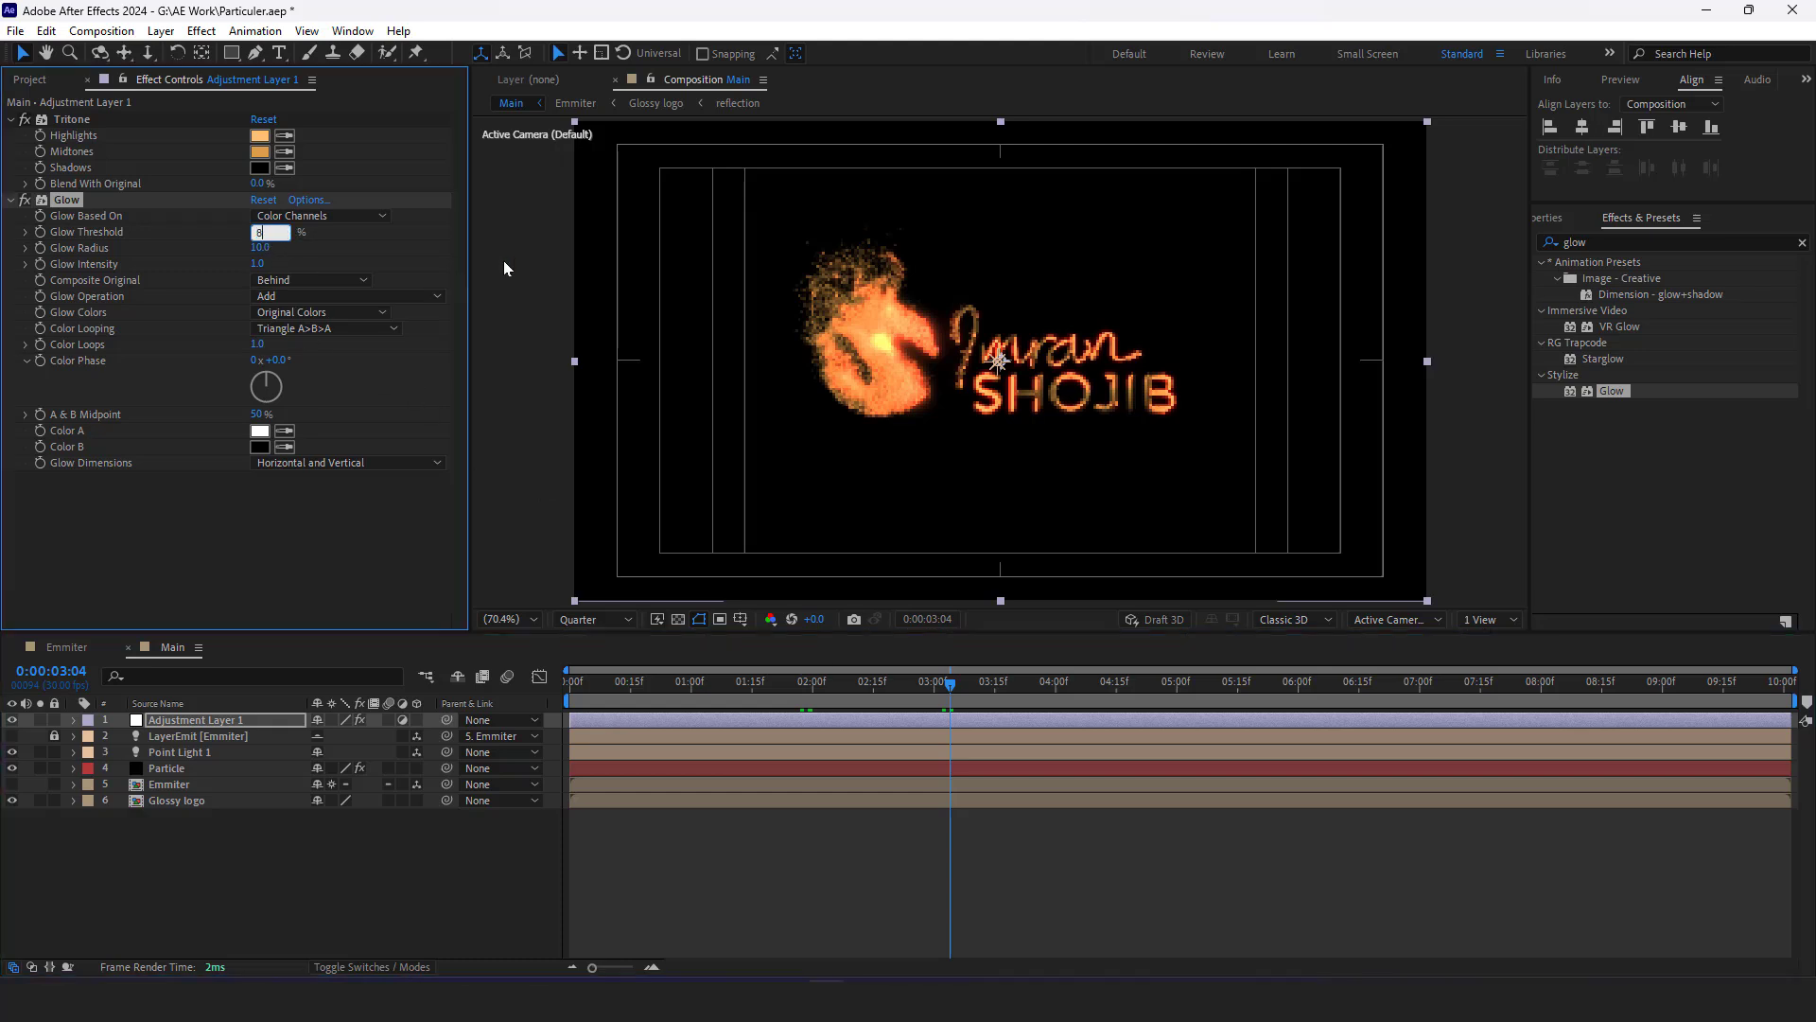
key("Return")
left_click_drag(257, 248, 349, 236)
Set the composition's preview resolution to Full and inspect the dispersing logo up to 0:00:03:19
left_click(594, 619)
left_click(592, 660)
left_click(866, 698)
left_click_drag(863, 699, 1011, 737)
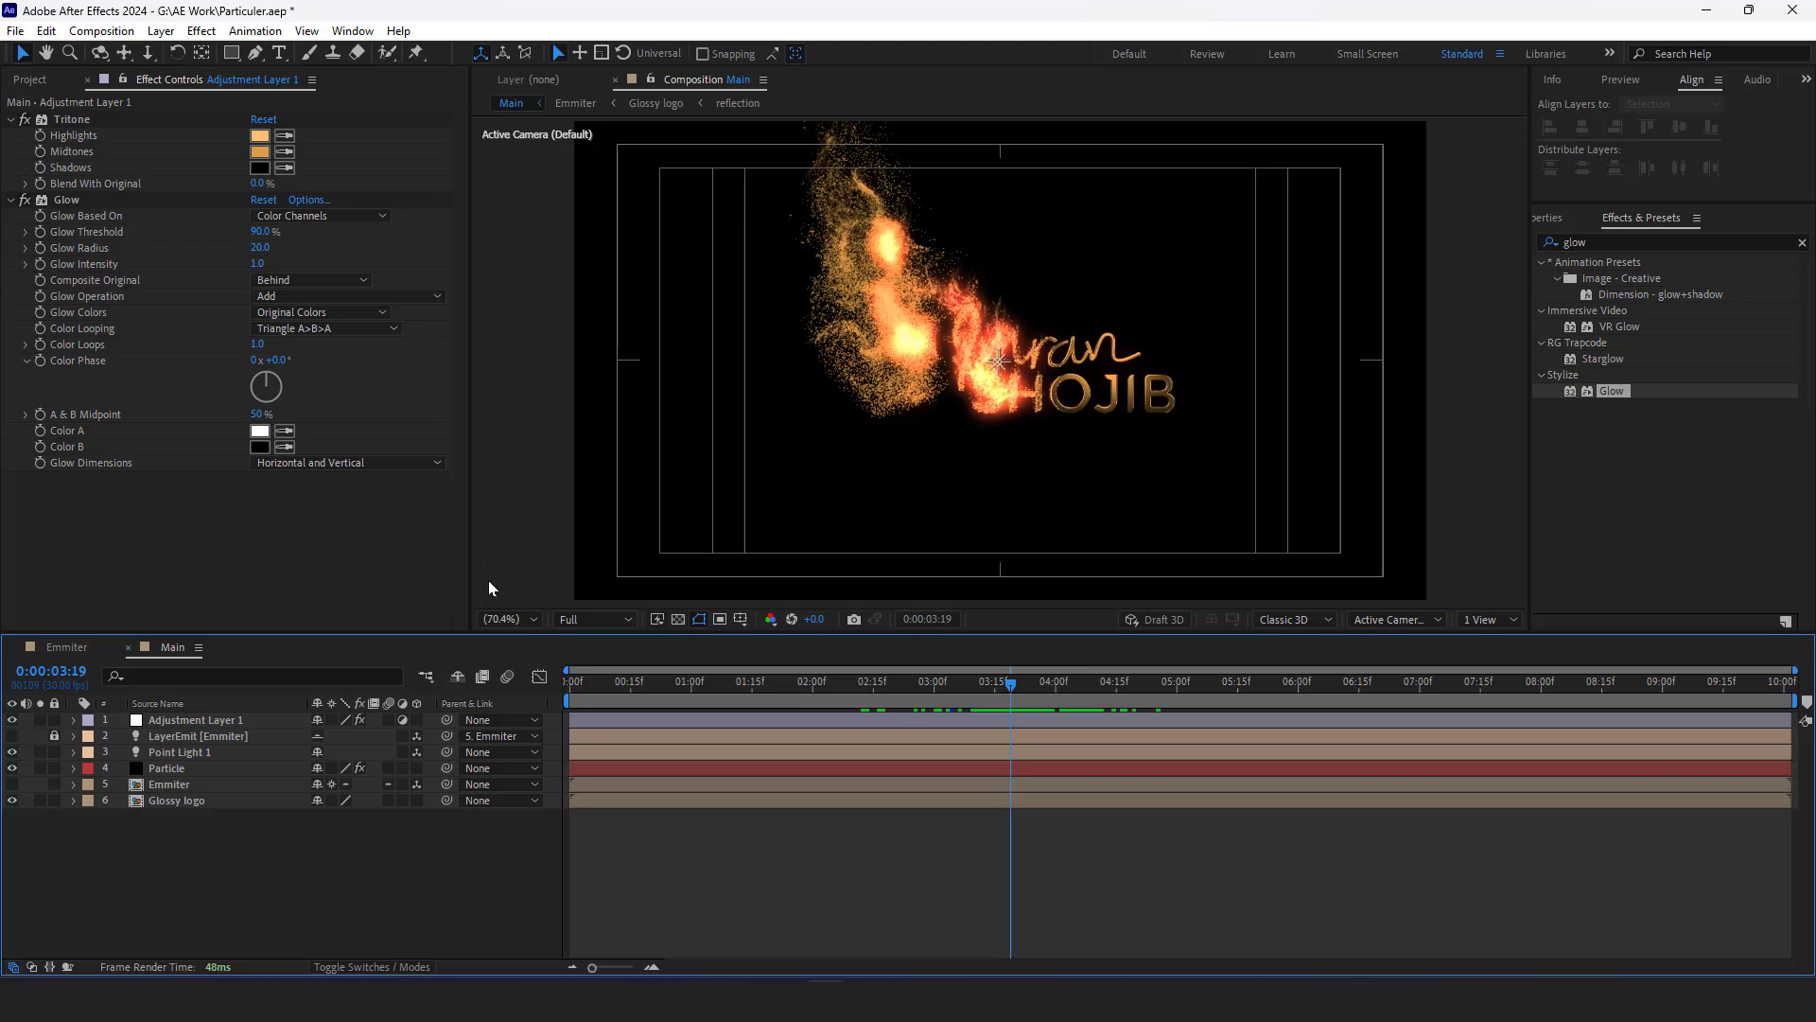
Set Glow Colors to A & B Colors after comparing it with Original Colors, and preview the particle dispersion
left_click(375, 312)
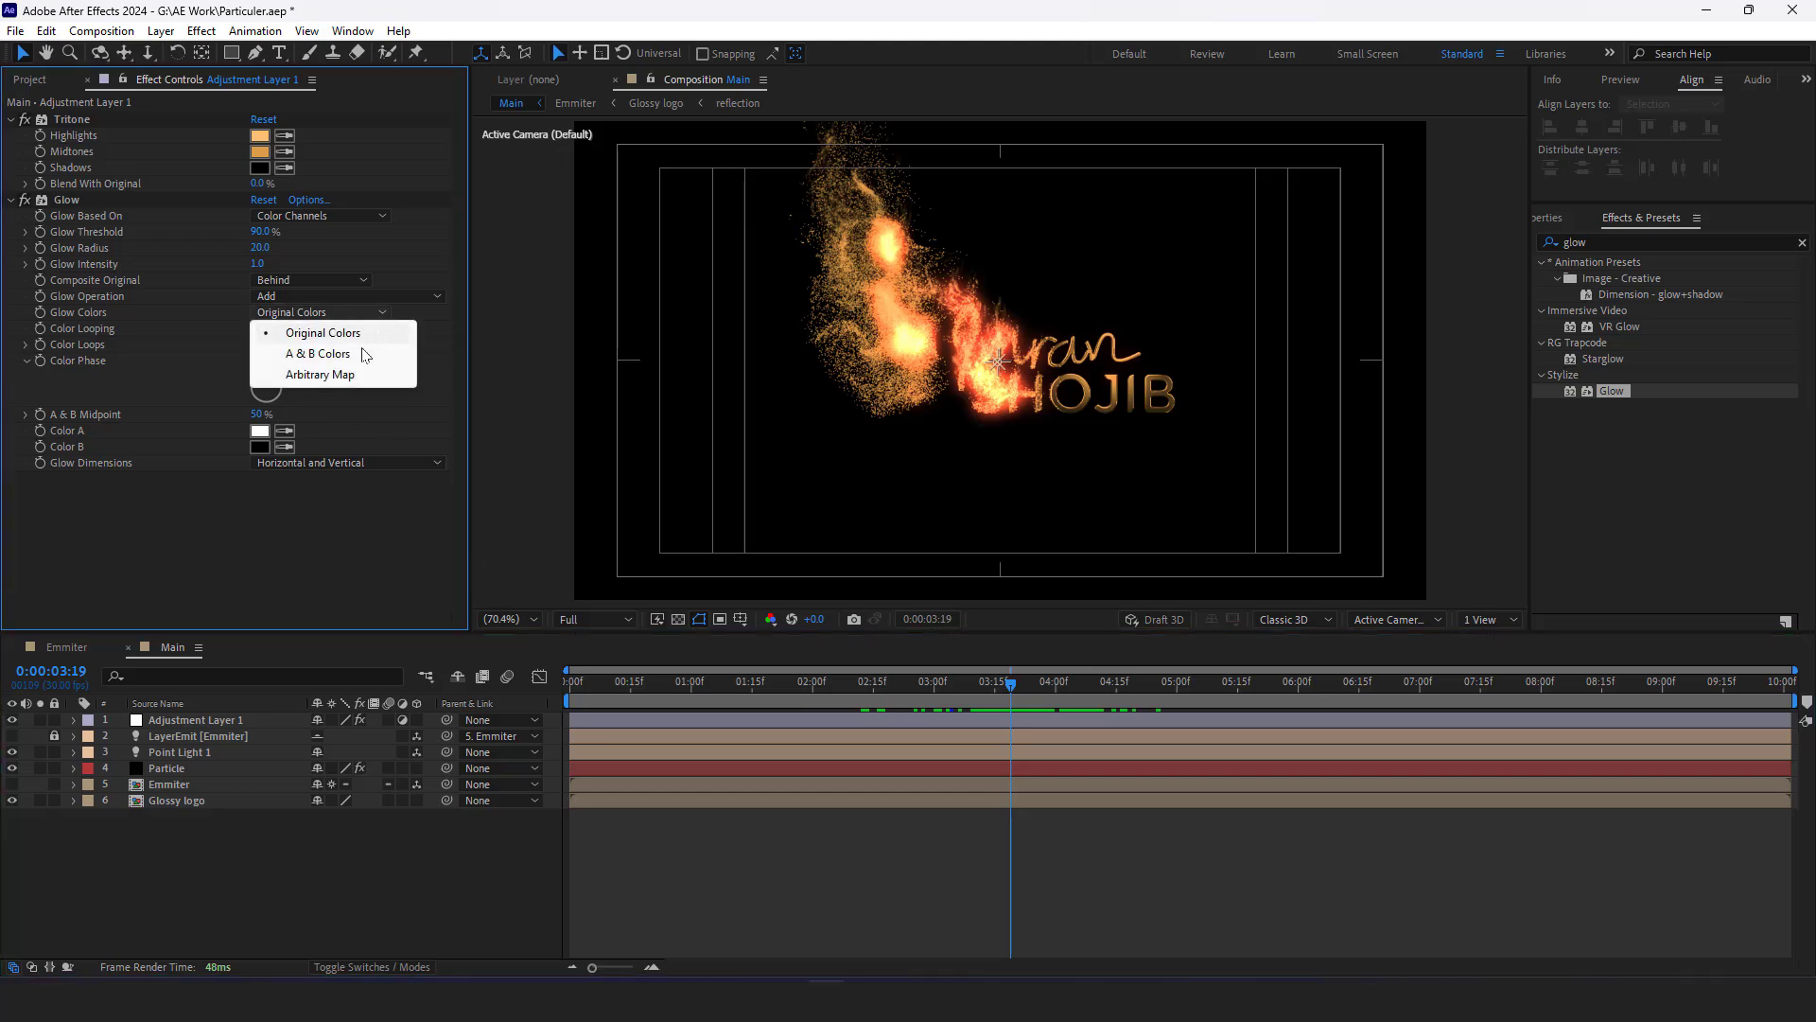
left_click(359, 359)
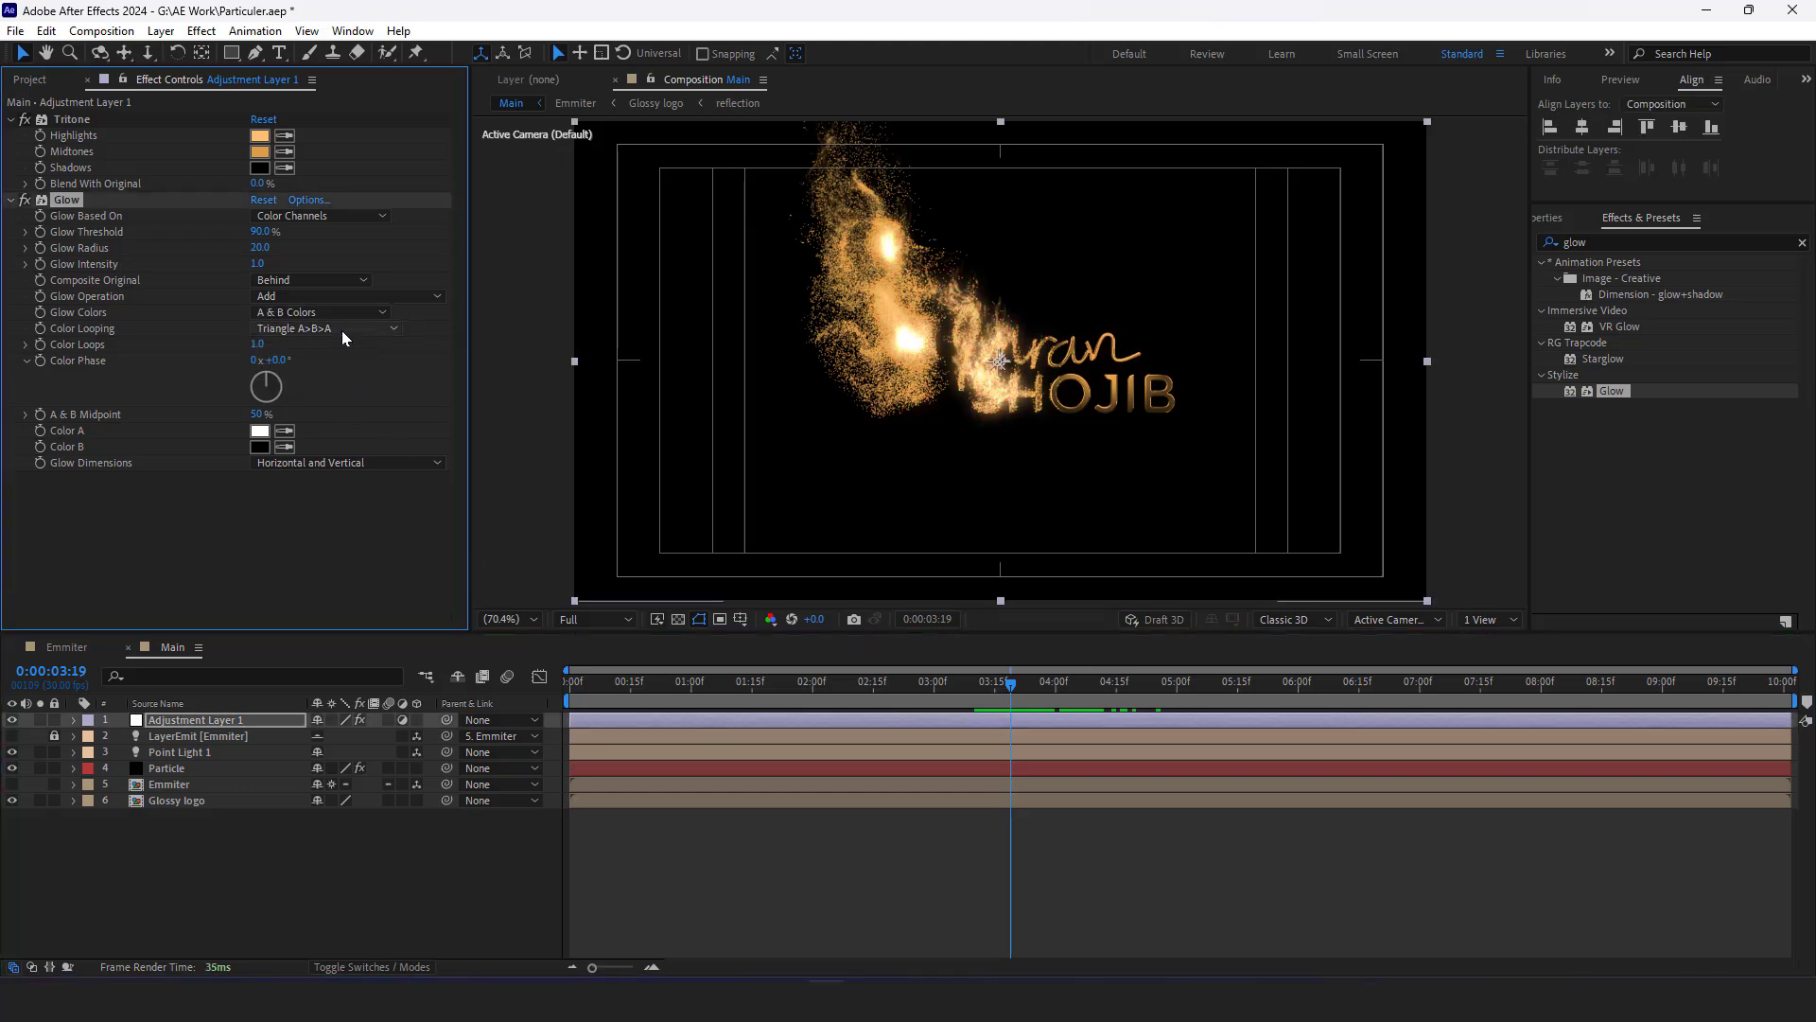
left_click(373, 316)
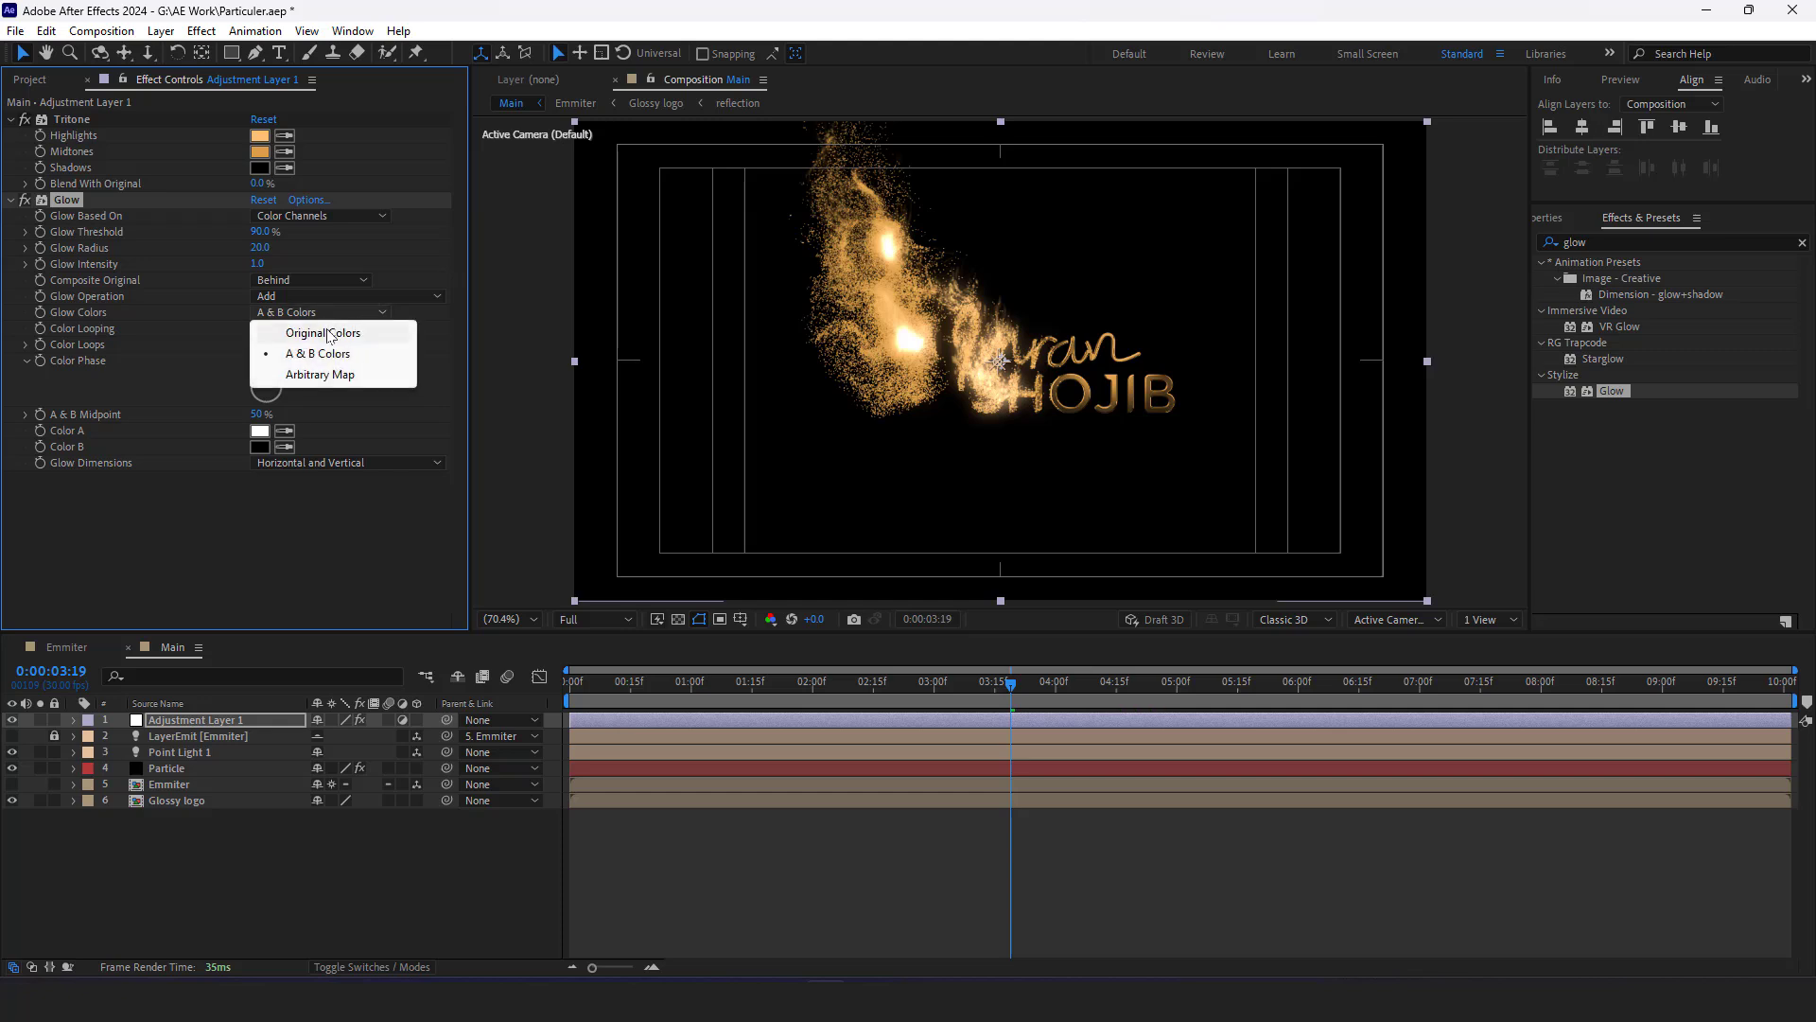
left_click(328, 333)
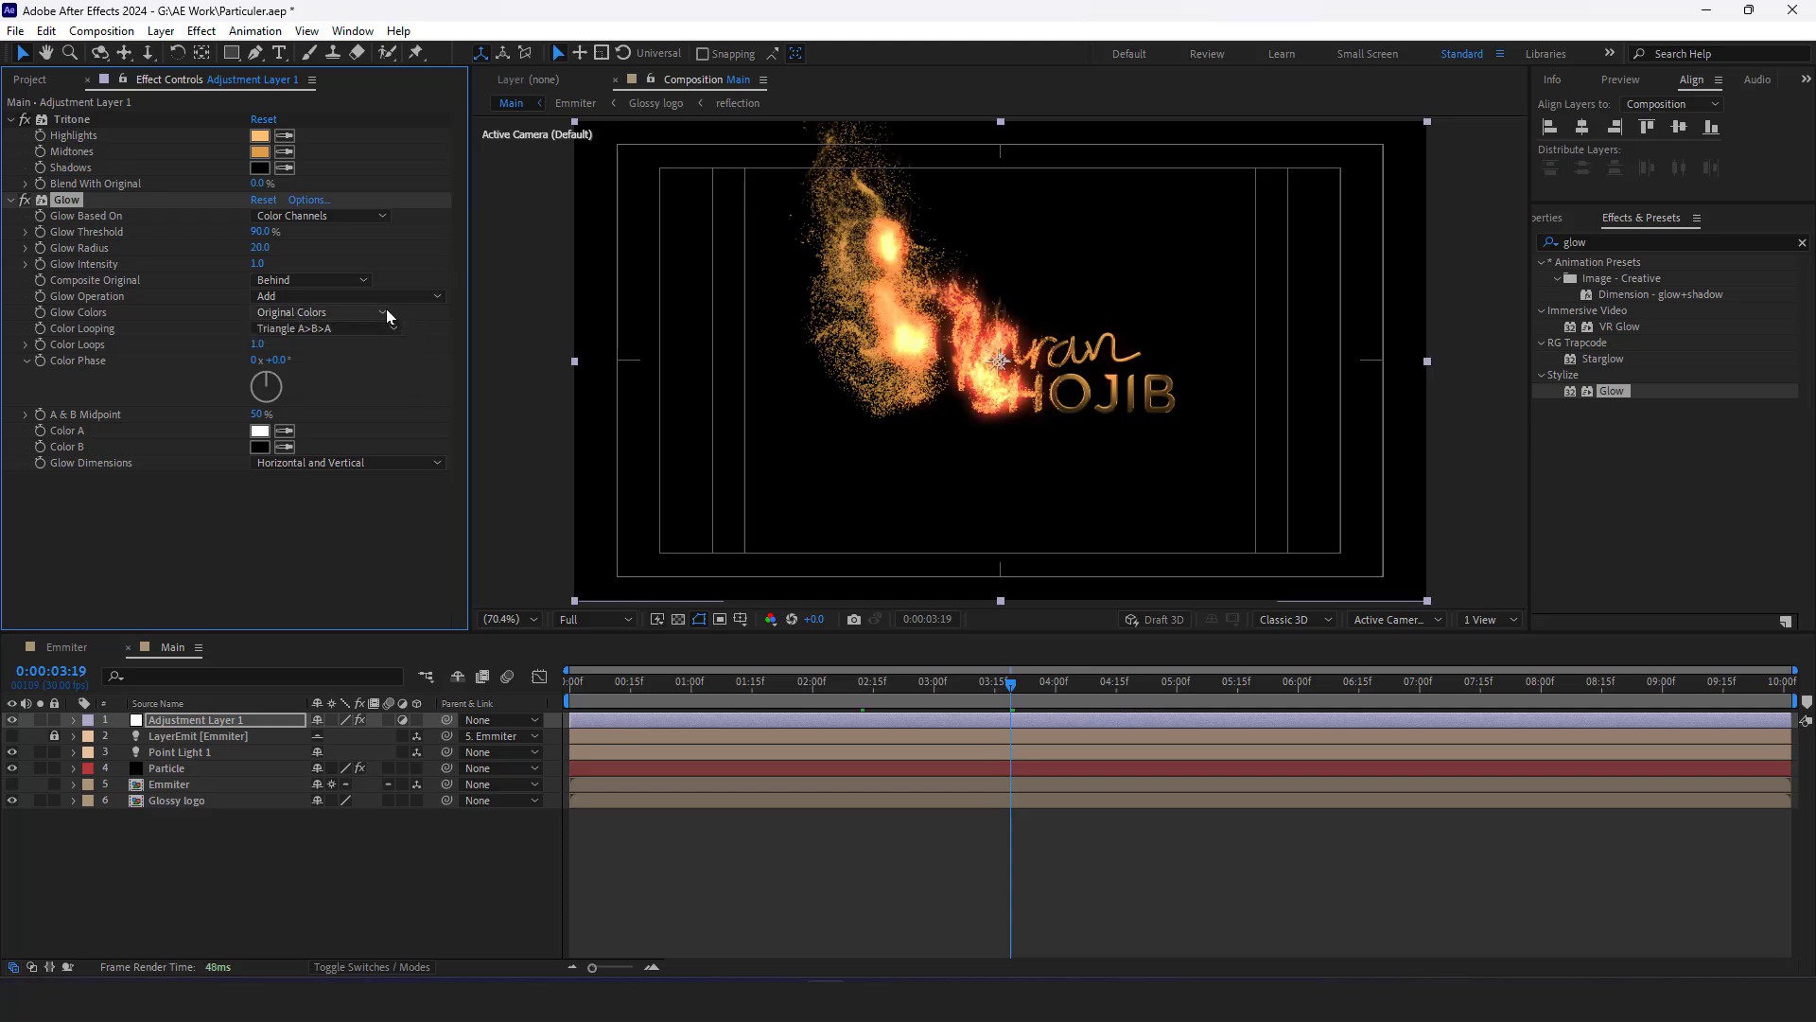
left_click(386, 311)
left_click(350, 353)
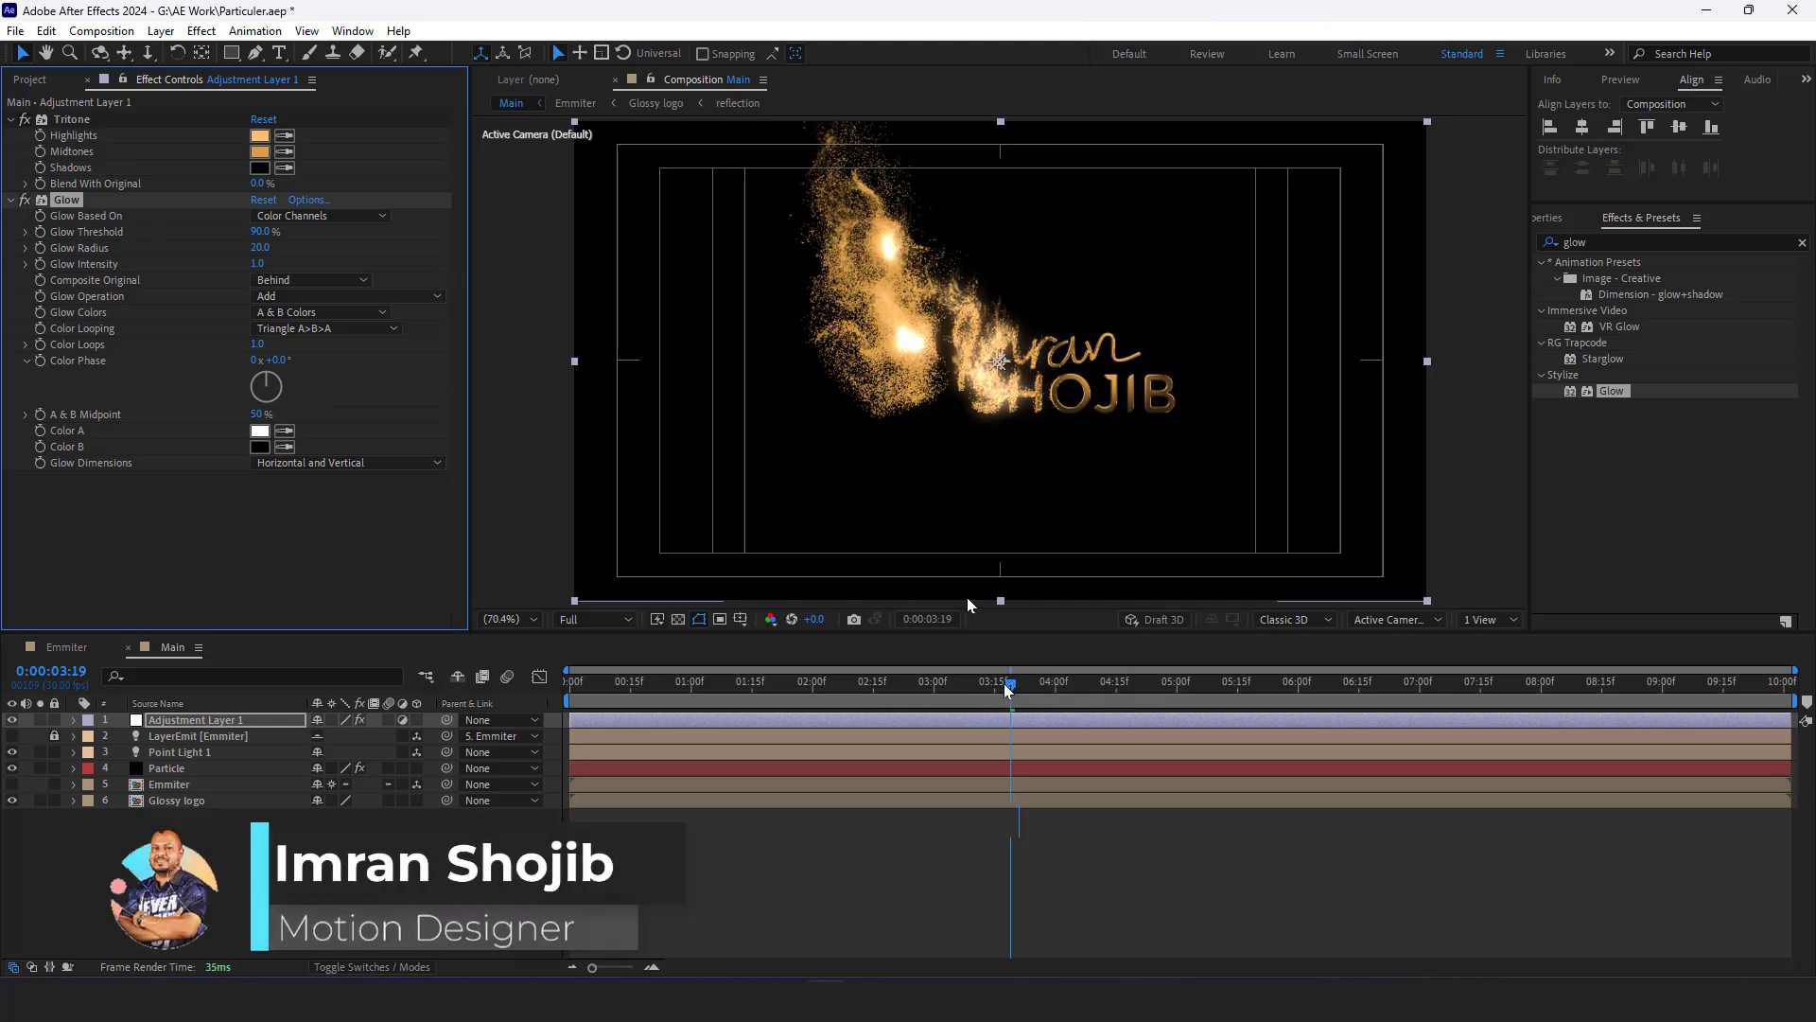
left_click_drag(927, 683, 983, 696)
key("space")
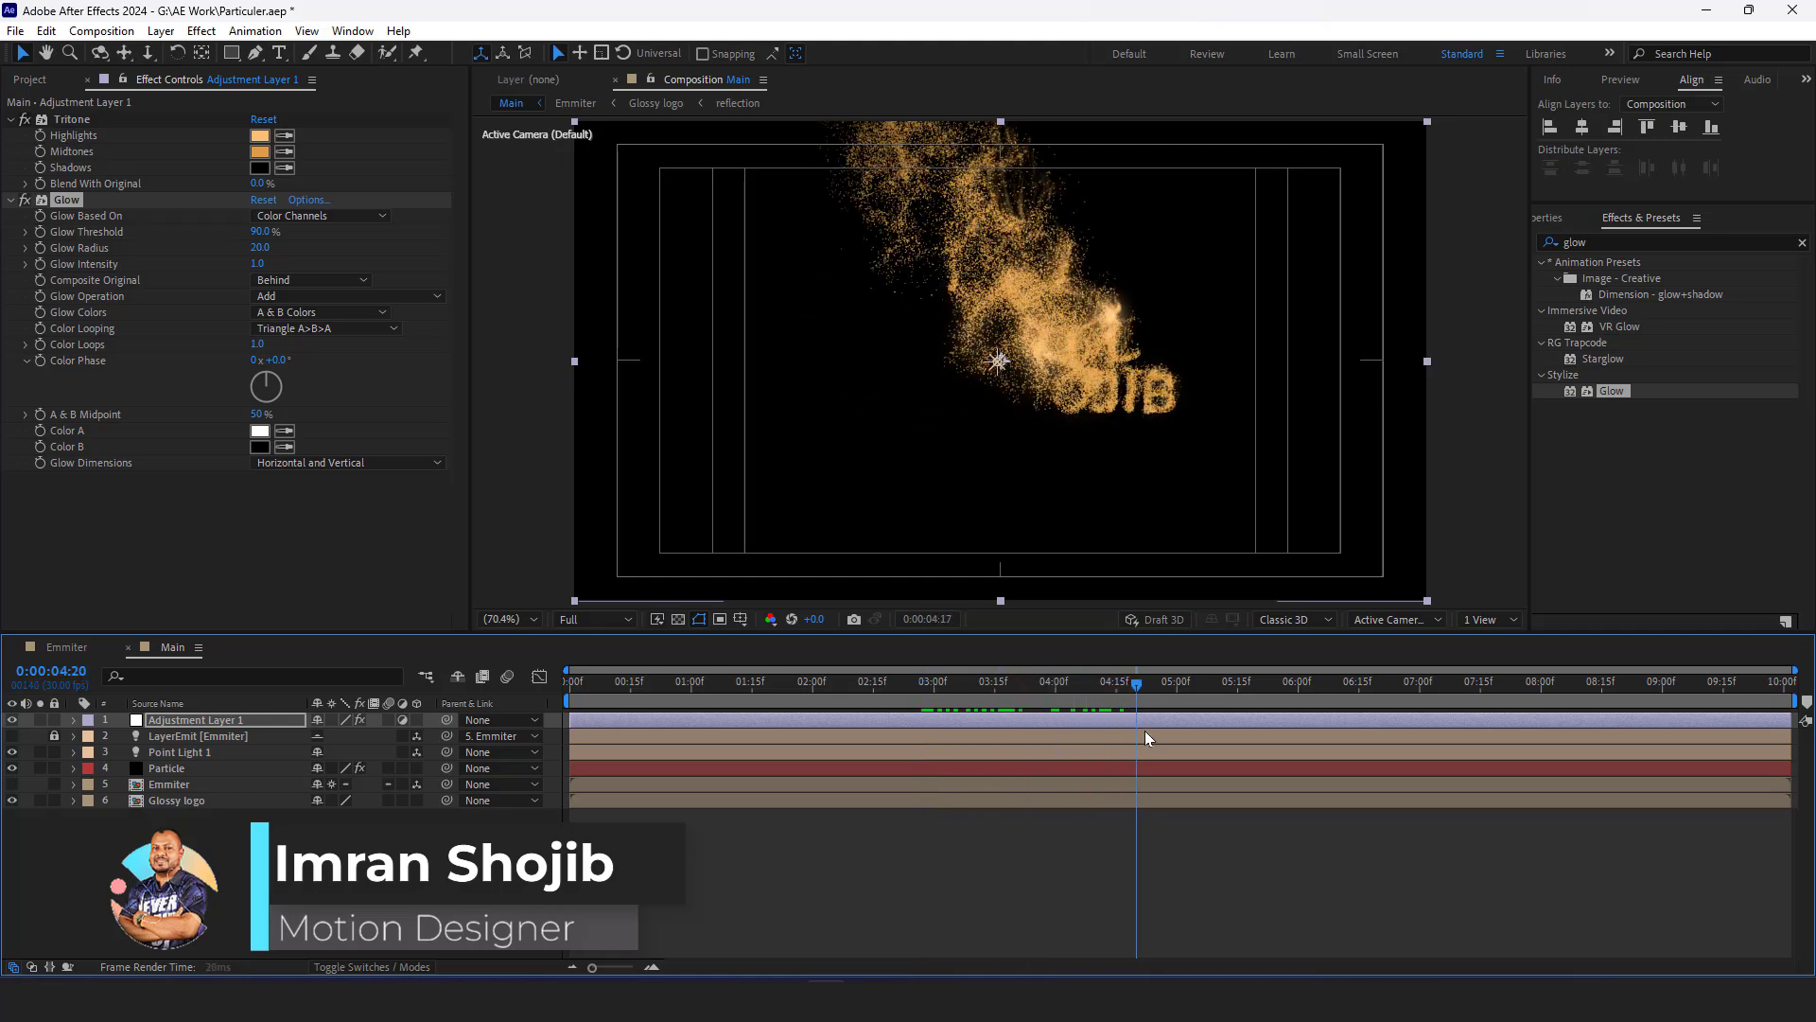